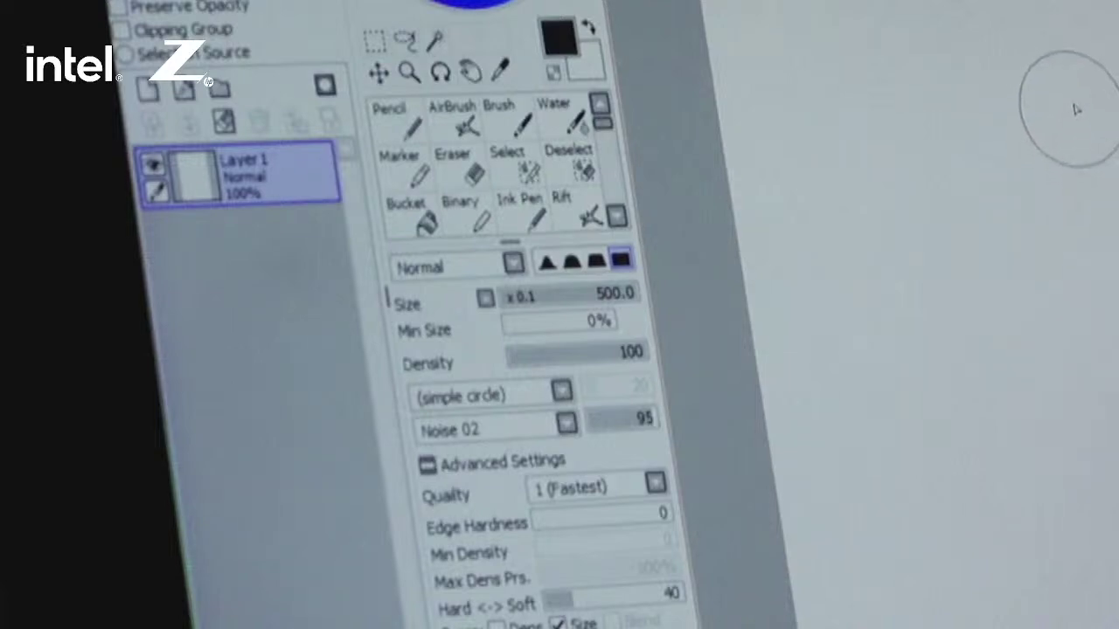
- Sketch a crouching caped figure on a slanted ledge as the first thumbnail in the canvas's upper left area
{"action": "left_click_drag", "start_coordinate": [1060, 109], "coordinate": [1108, 161]}
{"action": "left_click_drag", "start_coordinate": [944, 77], "coordinate": [1108, 77]}
{"action": "left_click_drag", "start_coordinate": [1118, 123], "coordinate": [1038, 121]}
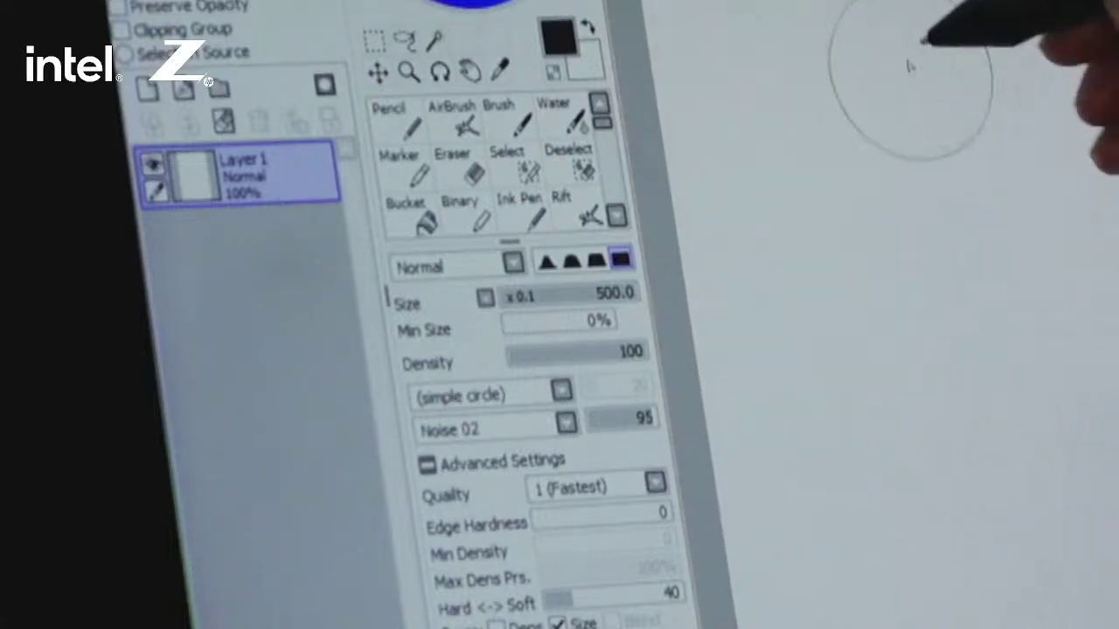
{"action": "left_click_drag", "start_coordinate": [864, 39], "coordinate": [876, 75]}
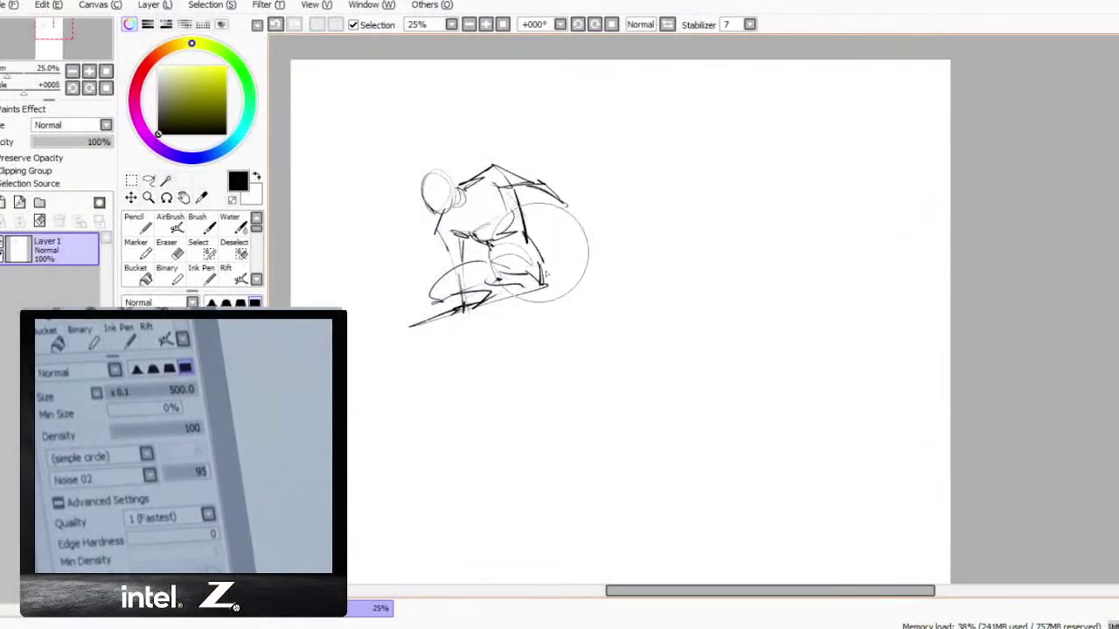
{"action": "mouse_move", "coordinate": [411, 327]}
{"action": "left_mouse_down"}
{"action": "mouse_move", "coordinate": [605, 267]}
{"action": "mouse_move", "coordinate": [446, 339]}
{"action": "left_mouse_up"}
{"action": "left_click_drag", "start_coordinate": [430, 223], "coordinate": [309, 227]}
{"action": "left_click_drag", "start_coordinate": [348, 350], "coordinate": [412, 325]}
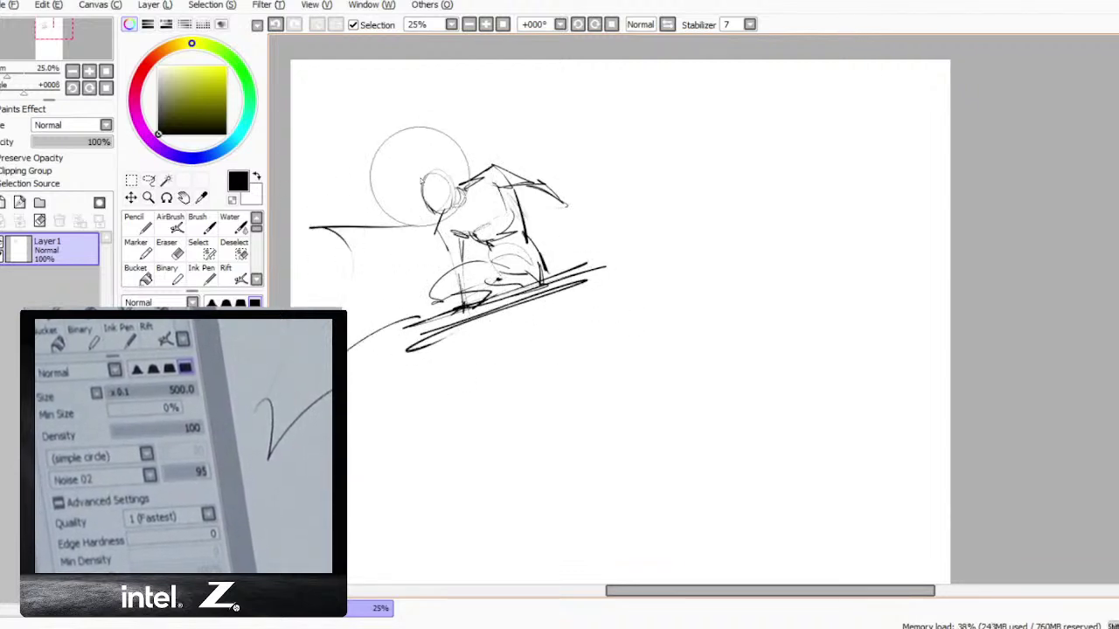
- Rough in a second figure beside the first, with torso, waist and spread legs standing on a steep diagonal ledge
{"action": "mouse_move", "coordinate": [720, 236]}
{"action": "left_mouse_down"}
{"action": "mouse_move", "coordinate": [577, 273]}
{"action": "mouse_move", "coordinate": [705, 252]}
{"action": "mouse_move", "coordinate": [526, 254]}
{"action": "left_mouse_up"}
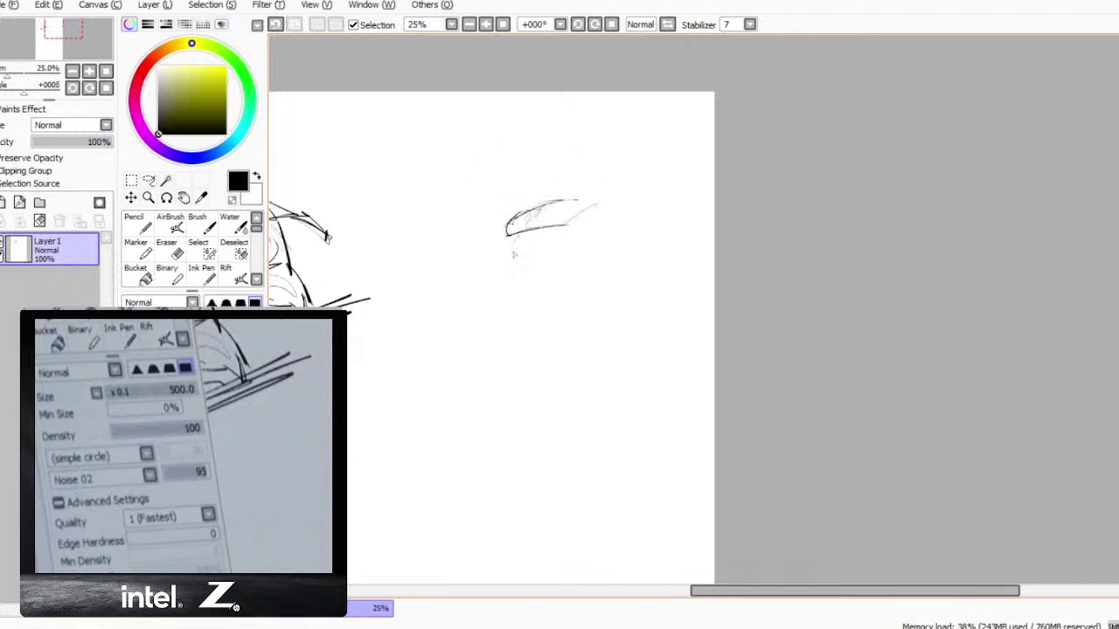
{"action": "mouse_move", "coordinate": [505, 250]}
{"action": "left_mouse_down"}
{"action": "mouse_move", "coordinate": [533, 236]}
{"action": "mouse_move", "coordinate": [503, 272]}
{"action": "mouse_move", "coordinate": [568, 278]}
{"action": "mouse_move", "coordinate": [574, 251]}
{"action": "left_mouse_up"}
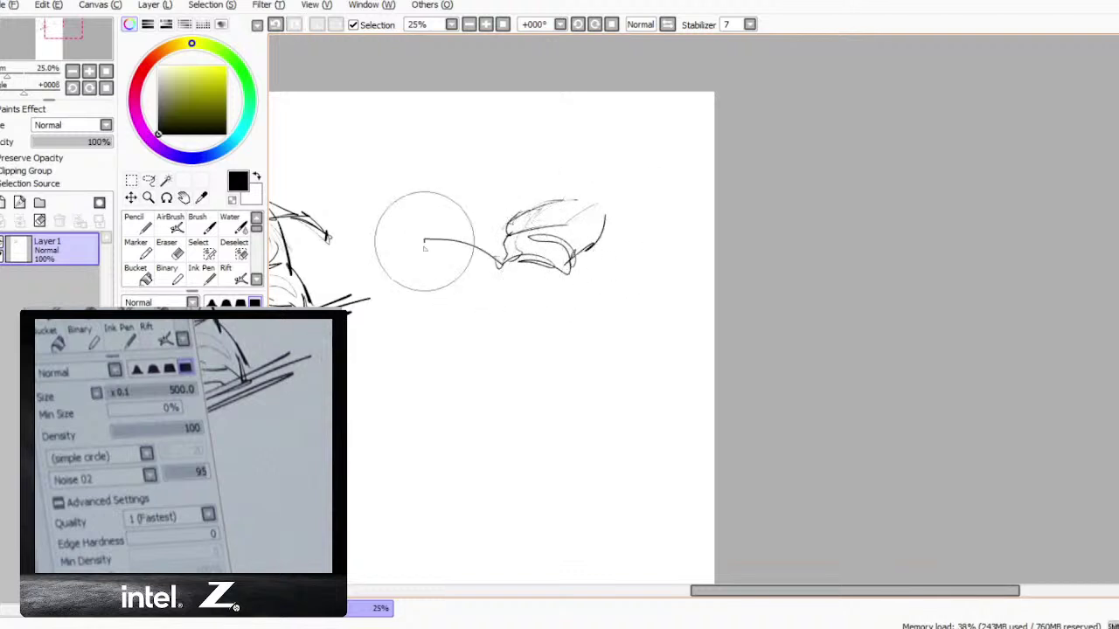
{"action": "mouse_move", "coordinate": [424, 248]}
{"action": "left_mouse_down"}
{"action": "mouse_move", "coordinate": [423, 305]}
{"action": "mouse_move", "coordinate": [445, 328]}
{"action": "mouse_move", "coordinate": [458, 284]}
{"action": "mouse_move", "coordinate": [506, 308]}
{"action": "mouse_move", "coordinate": [520, 362]}
{"action": "mouse_move", "coordinate": [564, 400]}
{"action": "left_mouse_up"}
{"action": "left_click_drag", "start_coordinate": [382, 302], "coordinate": [590, 444]}
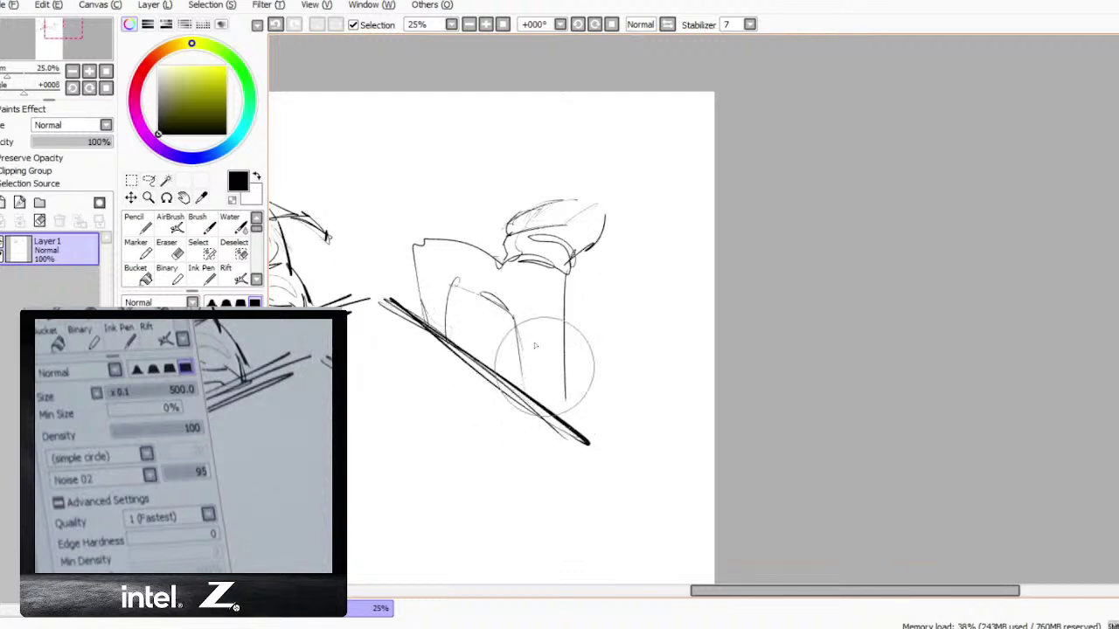
{"action": "left_click_drag", "start_coordinate": [514, 311], "coordinate": [535, 398]}
{"action": "left_click_drag", "start_coordinate": [560, 271], "coordinate": [561, 297]}
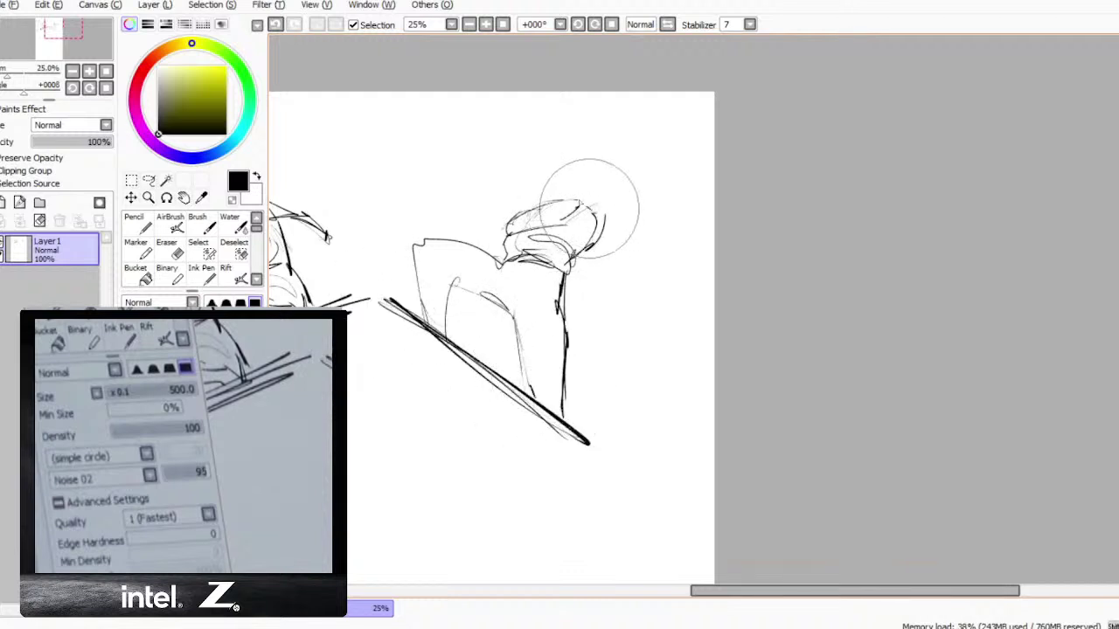
- Add the eared head, shoulder, hanging arm and billowing cape lines to the second figure
{"action": "mouse_move", "coordinate": [602, 194]}
{"action": "left_mouse_down"}
{"action": "mouse_move", "coordinate": [636, 305]}
{"action": "mouse_move", "coordinate": [644, 275]}
{"action": "mouse_move", "coordinate": [581, 210]}
{"action": "left_mouse_up"}
{"action": "mouse_move", "coordinate": [552, 166]}
{"action": "left_mouse_down"}
{"action": "mouse_move", "coordinate": [552, 198]}
{"action": "mouse_move", "coordinate": [568, 201]}
{"action": "mouse_move", "coordinate": [552, 178]}
{"action": "mouse_move", "coordinate": [579, 170]}
{"action": "left_mouse_up"}
{"action": "left_click_drag", "start_coordinate": [576, 146], "coordinate": [575, 201]}
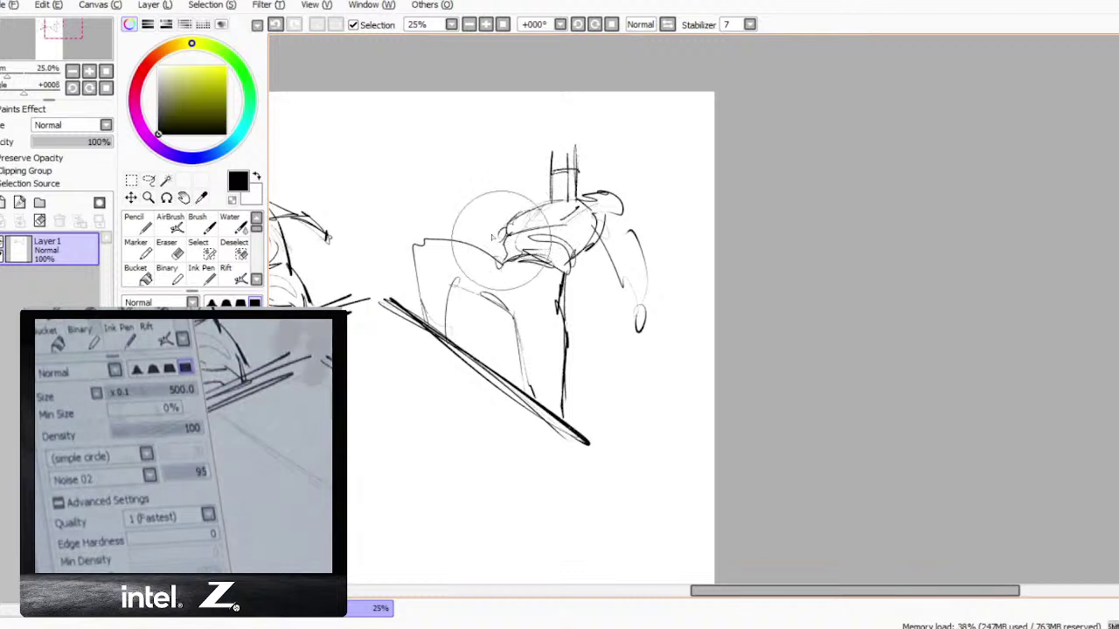
{"action": "mouse_move", "coordinate": [506, 208]}
{"action": "left_mouse_down"}
{"action": "mouse_move", "coordinate": [361, 160]}
{"action": "mouse_move", "coordinate": [371, 266]}
{"action": "left_mouse_up"}
{"action": "left_click_drag", "start_coordinate": [432, 223], "coordinate": [531, 194]}
{"action": "left_click_drag", "start_coordinate": [531, 194], "coordinate": [468, 240]}
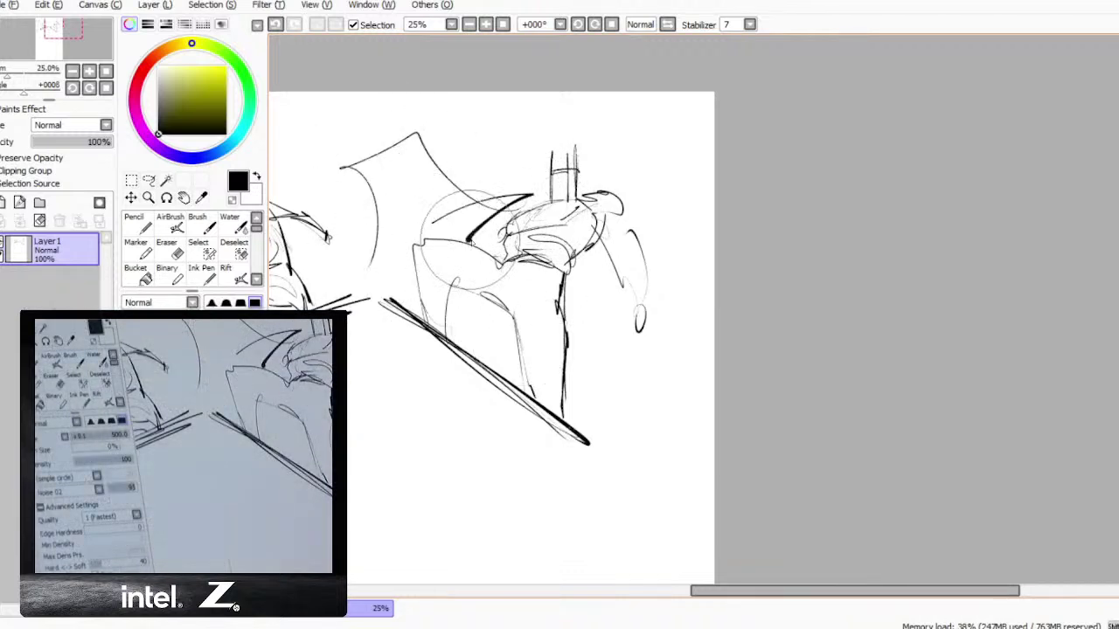
{"action": "left_click_drag", "start_coordinate": [568, 316], "coordinate": [605, 320]}
{"action": "left_click_drag", "start_coordinate": [601, 320], "coordinate": [635, 434]}
- Start a third figure below the first one, roughing in the pointed cowl in side view, the shoulder and the long back line
{"action": "mouse_move", "coordinate": [549, 381]}
{"action": "left_mouse_down"}
{"action": "mouse_move", "coordinate": [759, 244]}
{"action": "mouse_move", "coordinate": [709, 143]}
{"action": "left_mouse_up"}
{"action": "mouse_move", "coordinate": [455, 299]}
{"action": "left_mouse_down"}
{"action": "mouse_move", "coordinate": [544, 315]}
{"action": "mouse_move", "coordinate": [606, 343]}
{"action": "mouse_move", "coordinate": [440, 320]}
{"action": "mouse_move", "coordinate": [452, 305]}
{"action": "mouse_move", "coordinate": [537, 288]}
{"action": "left_mouse_up"}
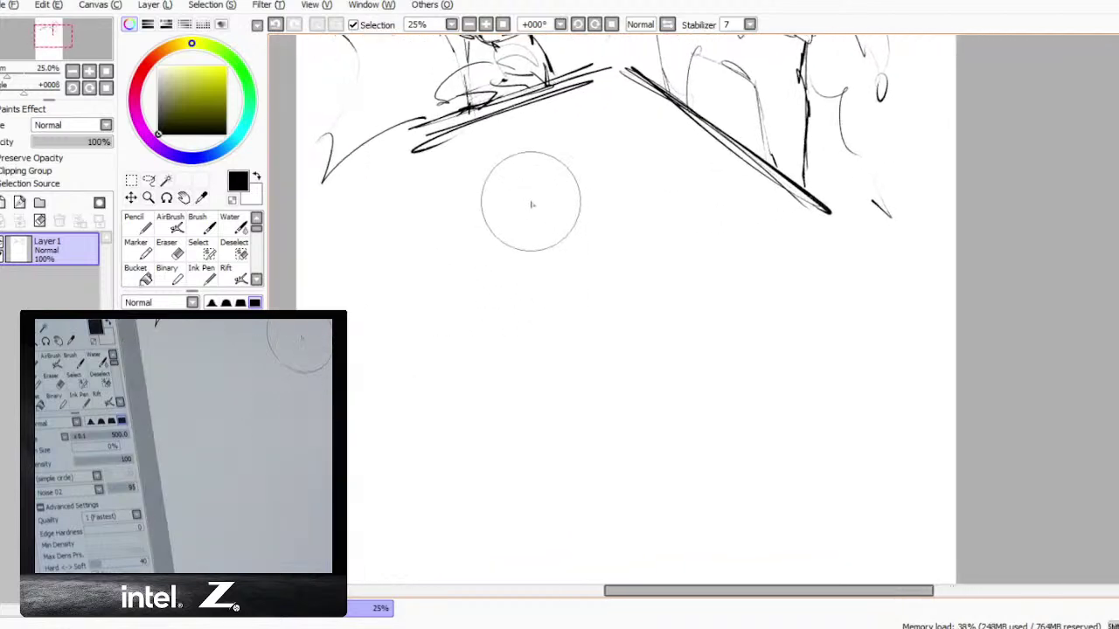
{"action": "key", "text": "ctrl+z"}
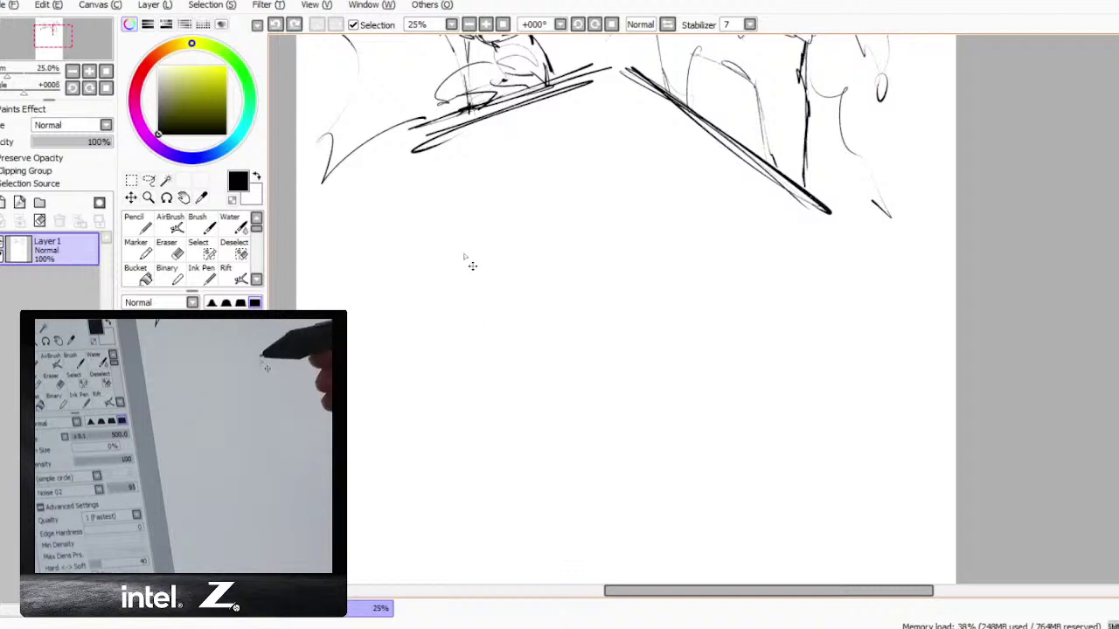
{"action": "left_click_drag", "start_coordinate": [450, 253], "coordinate": [450, 277]}
{"action": "key", "text": "ctrl+z"}
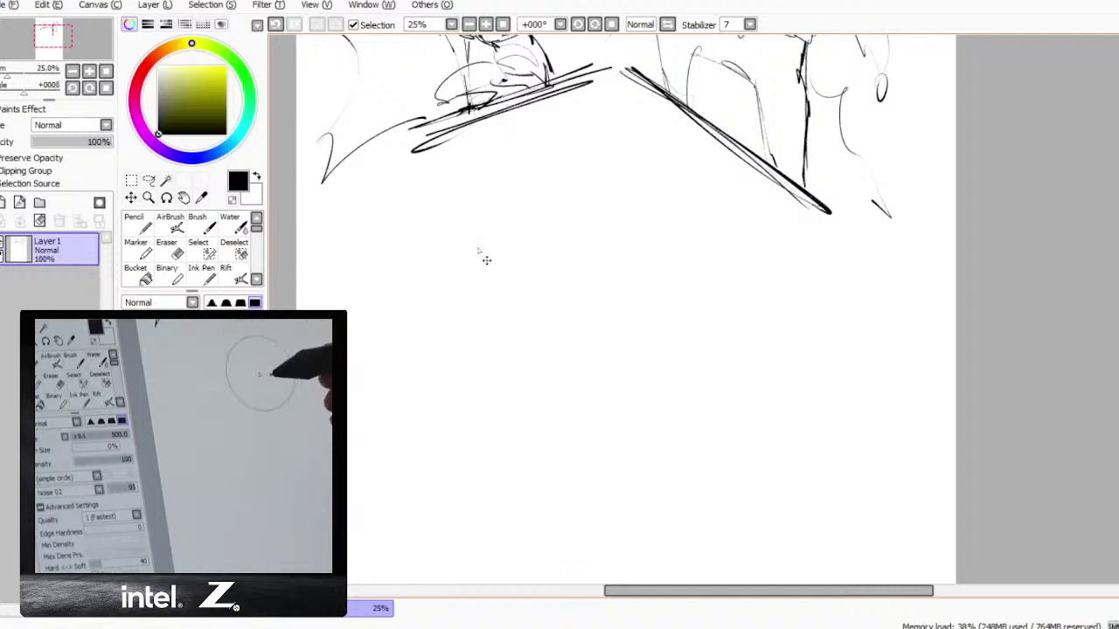
{"action": "mouse_move", "coordinate": [492, 243]}
{"action": "left_mouse_down"}
{"action": "mouse_move", "coordinate": [472, 278]}
{"action": "mouse_move", "coordinate": [464, 256]}
{"action": "mouse_move", "coordinate": [464, 265]}
{"action": "mouse_move", "coordinate": [486, 231]}
{"action": "mouse_move", "coordinate": [485, 221]}
{"action": "mouse_move", "coordinate": [470, 234]}
{"action": "mouse_move", "coordinate": [467, 202]}
{"action": "mouse_move", "coordinate": [487, 169]}
{"action": "mouse_move", "coordinate": [507, 229]}
{"action": "mouse_move", "coordinate": [500, 250]}
{"action": "mouse_move", "coordinate": [350, 370]}
{"action": "left_mouse_up"}
{"action": "key", "text": "ctrl+z"}
{"action": "left_click_drag", "start_coordinate": [526, 249], "coordinate": [516, 470]}
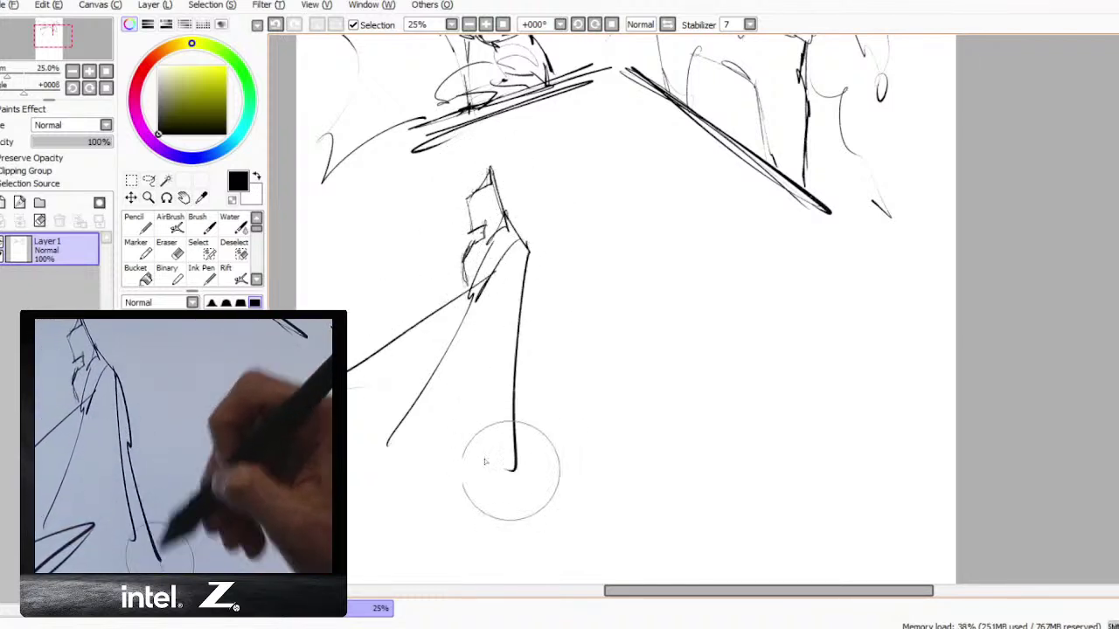
- Complete the third figure with a cape flowing behind it, a draped lower body and base strokes at its feet
{"action": "mouse_move", "coordinate": [349, 468]}
{"action": "left_mouse_down"}
{"action": "mouse_move", "coordinate": [459, 445]}
{"action": "mouse_move", "coordinate": [349, 521]}
{"action": "left_mouse_up"}
{"action": "left_click_drag", "start_coordinate": [526, 246], "coordinate": [539, 512]}
{"action": "mouse_move", "coordinate": [463, 273]}
{"action": "left_mouse_down"}
{"action": "mouse_move", "coordinate": [327, 258]}
{"action": "mouse_move", "coordinate": [350, 297]}
{"action": "left_mouse_up"}
{"action": "left_click_drag", "start_coordinate": [350, 366], "coordinate": [448, 304]}
{"action": "left_click_drag", "start_coordinate": [487, 272], "coordinate": [395, 340]}
{"action": "left_click_drag", "start_coordinate": [473, 241], "coordinate": [463, 275]}
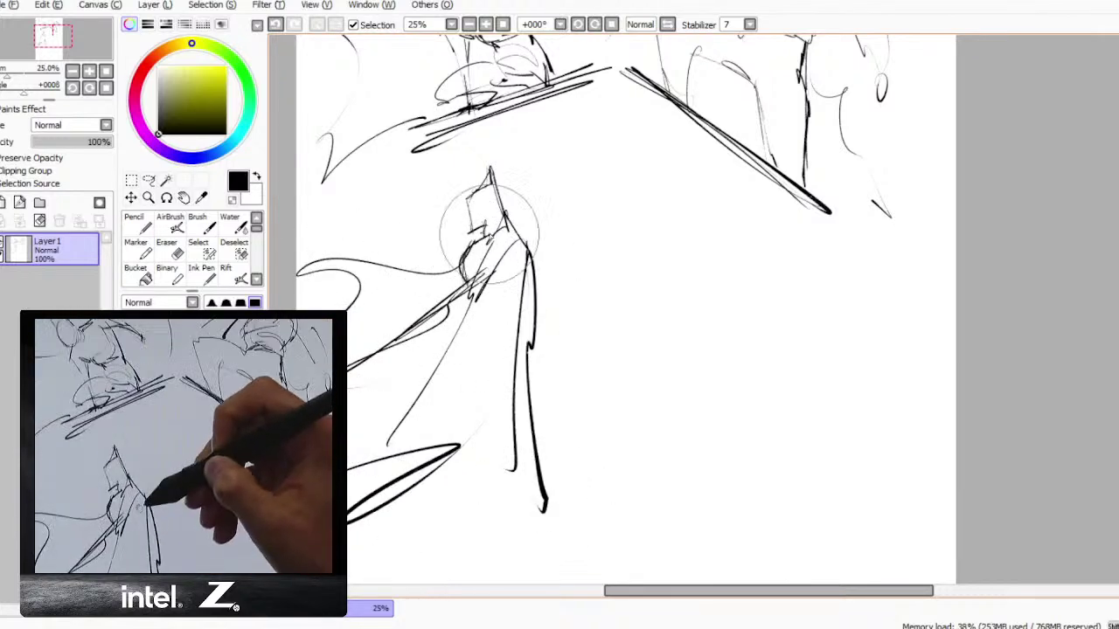
{"action": "mouse_move", "coordinate": [415, 458]}
{"action": "left_mouse_down"}
{"action": "mouse_move", "coordinate": [370, 488]}
{"action": "mouse_move", "coordinate": [514, 471]}
{"action": "left_mouse_up"}
- Label the thumbnails with circled numbers 1, 2 and 3, and clean up the tip of the third figure's cowl
{"action": "left_click_drag", "start_coordinate": [517, 250], "coordinate": [480, 428]}
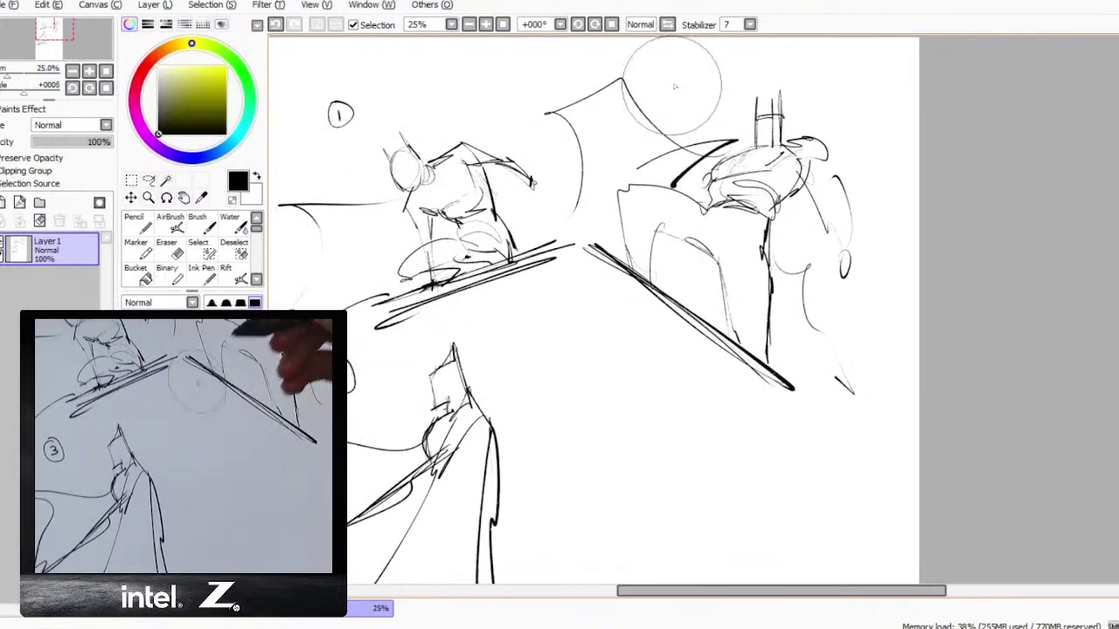
{"action": "left_click_drag", "start_coordinate": [669, 77], "coordinate": [687, 97]}
{"action": "left_click_drag", "start_coordinate": [569, 341], "coordinate": [582, 312]}
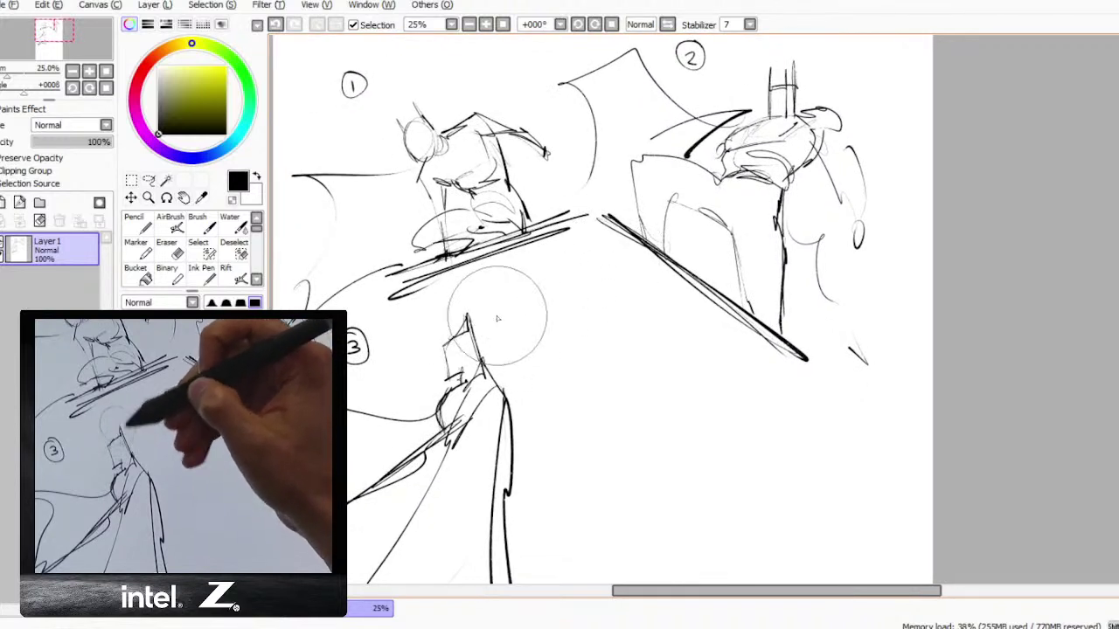
{"action": "key", "text": "e"}
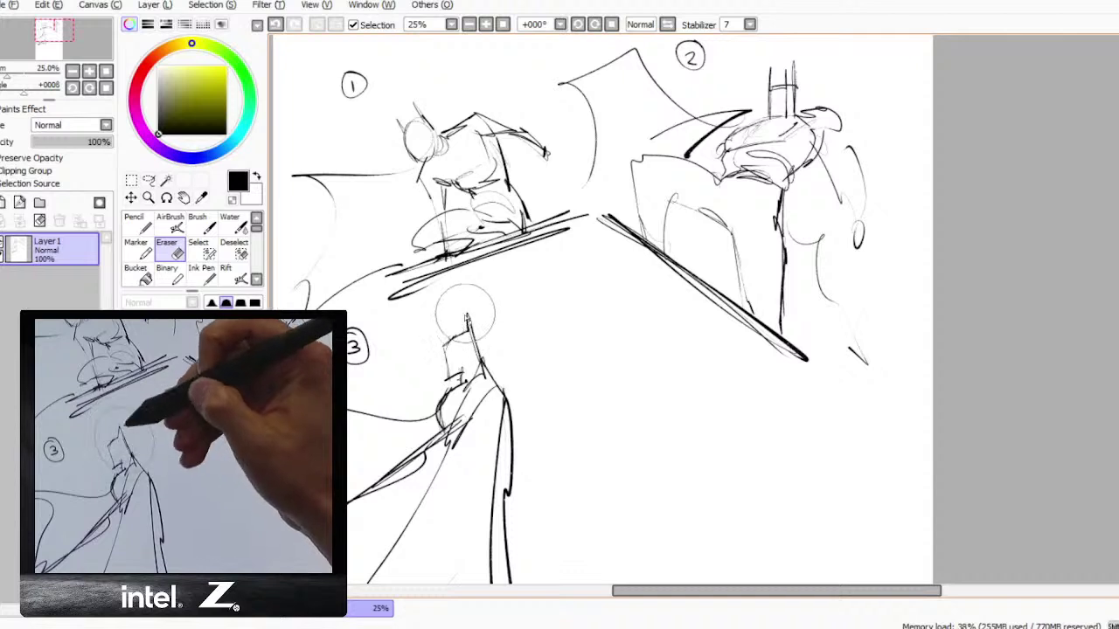
{"action": "mouse_move", "coordinate": [465, 313]}
{"action": "left_mouse_down"}
{"action": "mouse_move", "coordinate": [468, 343]}
{"action": "mouse_move", "coordinate": [467, 315]}
{"action": "left_mouse_up"}
{"action": "key", "text": "b"}
- Undo the last stroke and separate the three thumbnails with a vertical and a horizontal dividing line
{"action": "key", "text": "ctrl+z"}
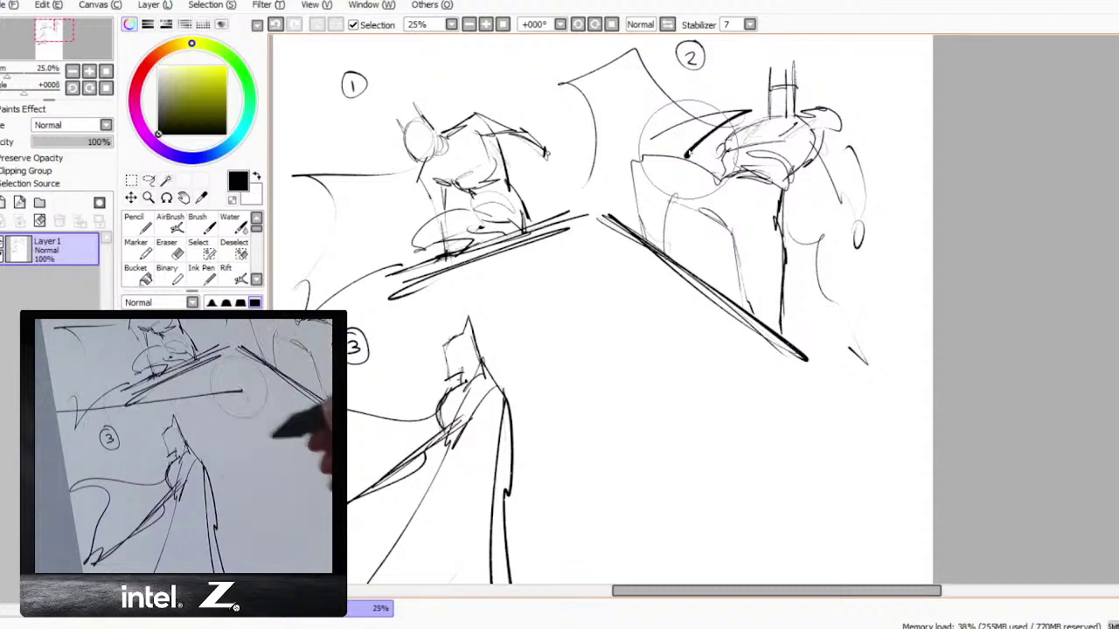
{"action": "left_click_drag", "start_coordinate": [572, 307], "coordinate": [560, 342]}
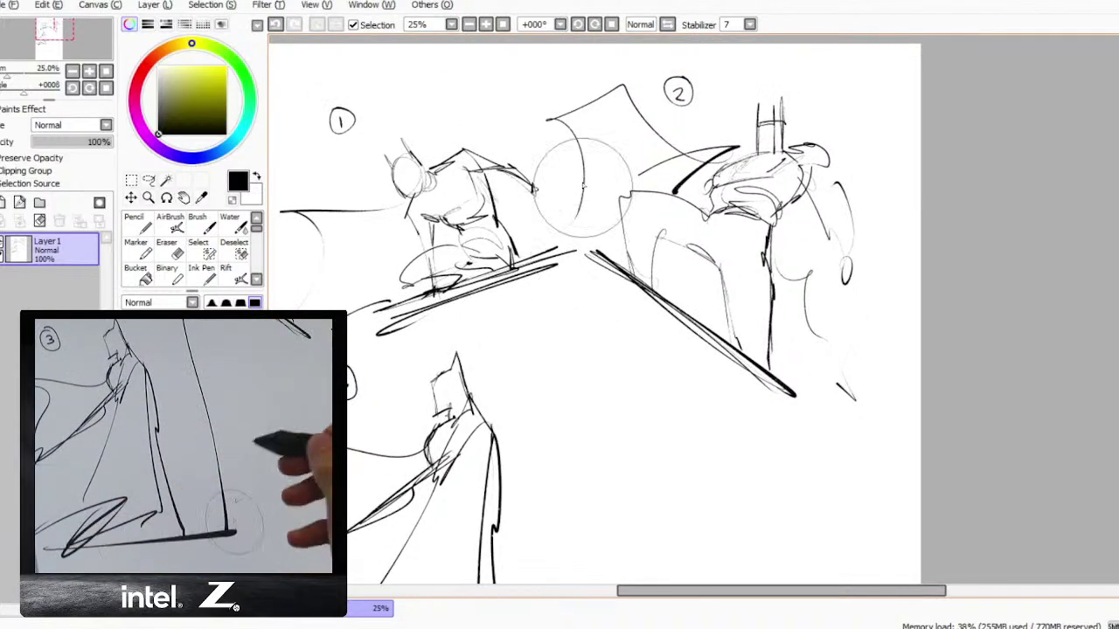
{"action": "mouse_move", "coordinate": [582, 187]}
{"action": "left_mouse_down"}
{"action": "mouse_move", "coordinate": [719, 152]}
{"action": "mouse_move", "coordinate": [689, 137]}
{"action": "left_mouse_up"}
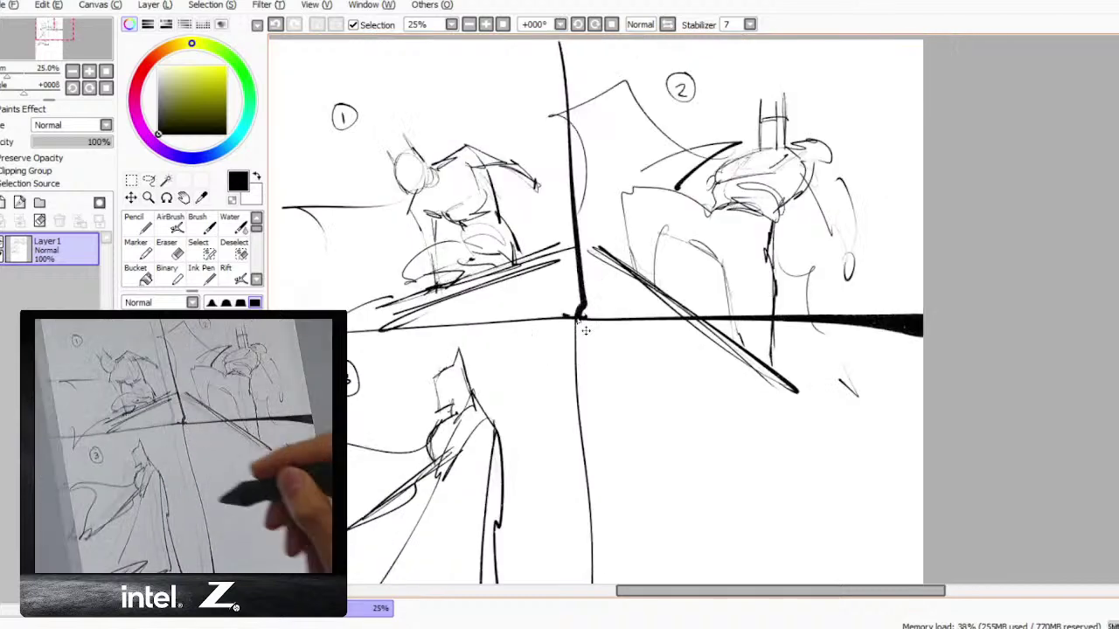
- Circle thumbnail 2 with a pen stroke and enclose it in a freehand lasso selection
{"action": "scroll", "coordinate": [579, 321], "scroll_direction": "down", "scroll_amount": 1}
{"action": "left_click_drag", "start_coordinate": [713, 476], "coordinate": [594, 444]}
{"action": "mouse_move", "coordinate": [513, 118]}
{"action": "left_mouse_down"}
{"action": "mouse_move", "coordinate": [641, 275]}
{"action": "mouse_move", "coordinate": [599, 109]}
{"action": "left_mouse_up"}
{"action": "left_click_drag", "start_coordinate": [615, 343], "coordinate": [648, 384]}
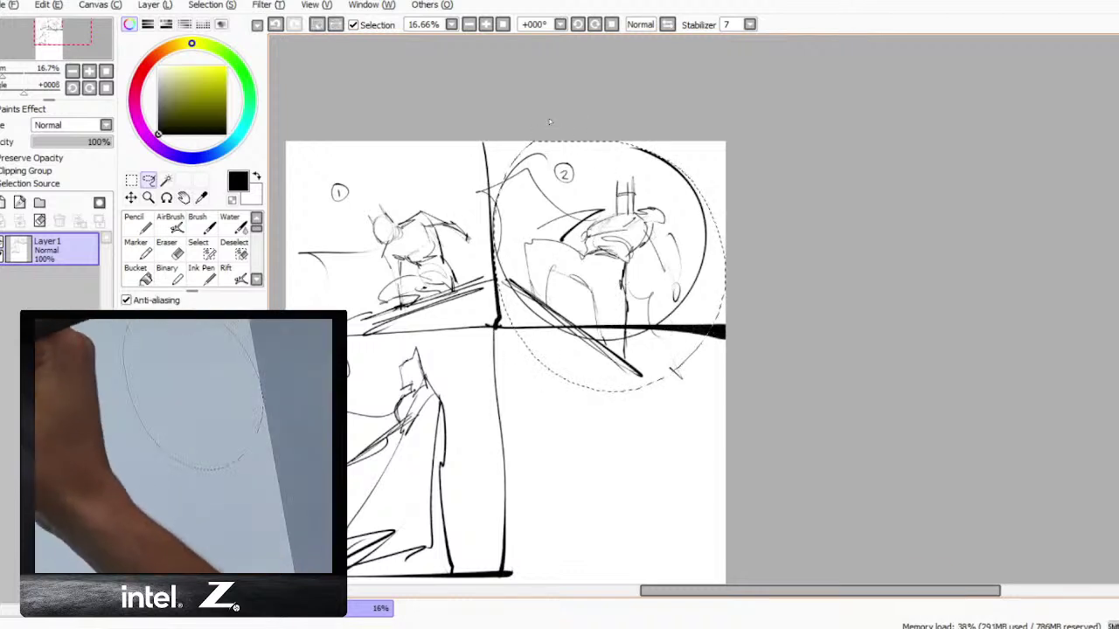
- Hide Layer1, paste the copied thumbnail 2 onto its own layer and clear the selection
{"action": "left_click", "coordinate": [2, 243]}
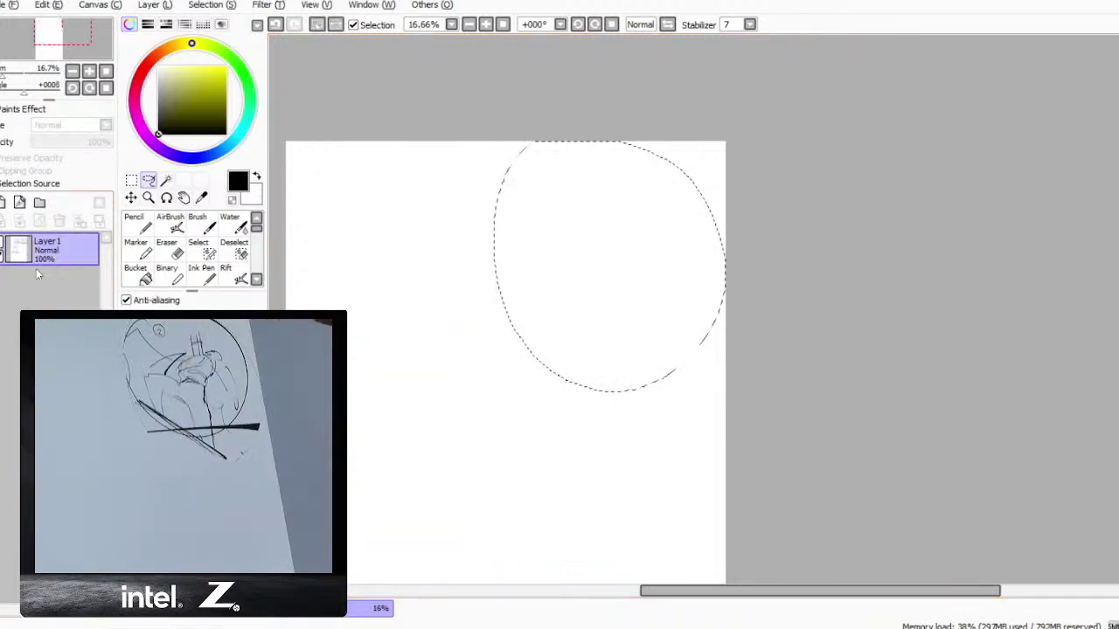
{"action": "key", "text": "ctrl+v"}
{"action": "key", "text": "ctrl+d"}
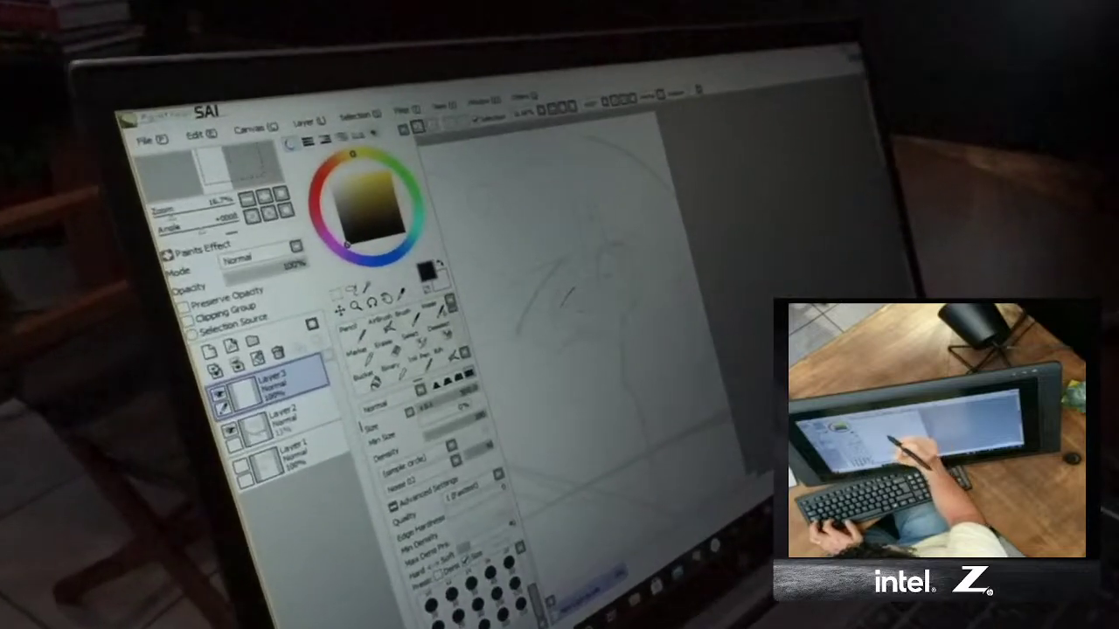
- Draw cleaner torso lines over the faded thumbnail on Layer3, covering the chest, ribs and waist
{"action": "left_click_drag", "start_coordinate": [555, 300], "coordinate": [561, 310]}
{"action": "left_click_drag", "start_coordinate": [617, 258], "coordinate": [608, 276]}
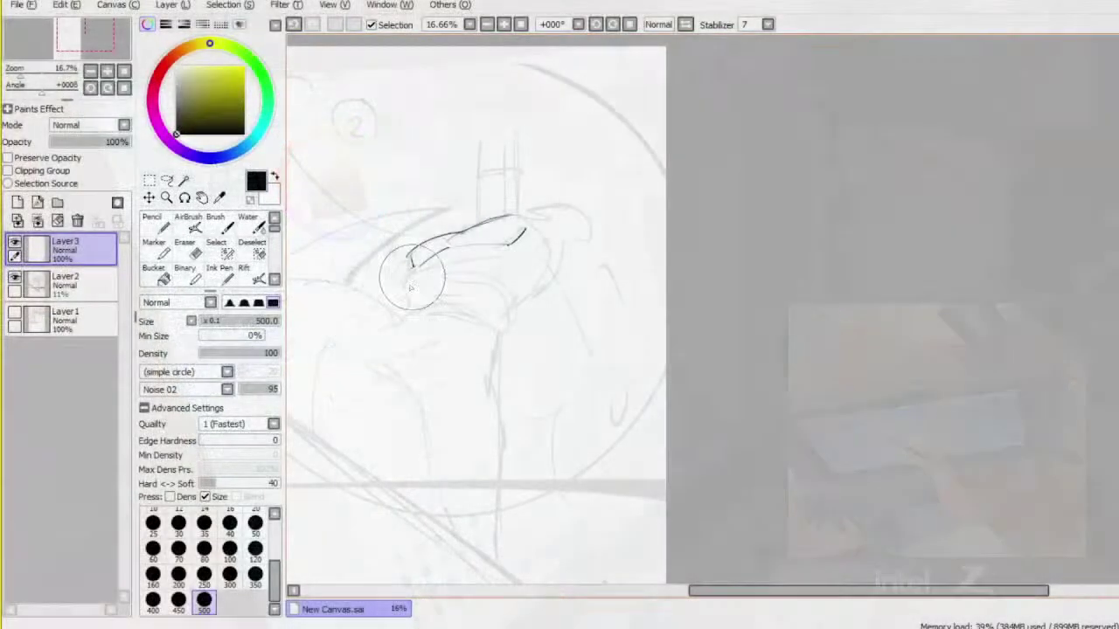
{"action": "left_click_drag", "start_coordinate": [412, 278], "coordinate": [404, 285]}
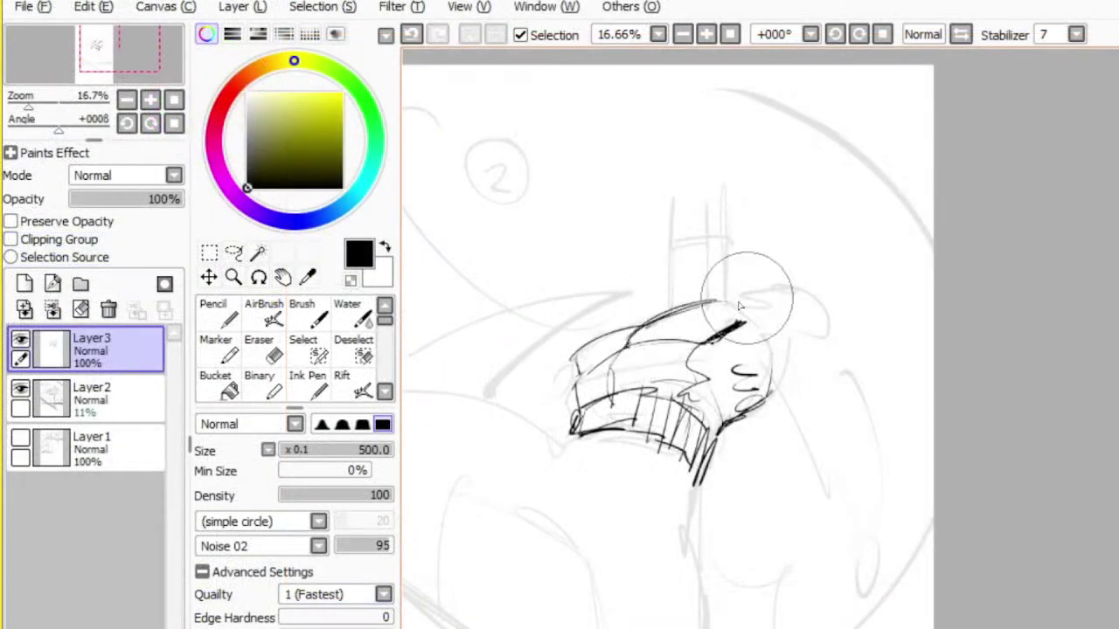
- Outline the rounded shoulder and upper arm beside the torso, undoing and redrawing strokes that do not fit
{"action": "key", "text": "ctrl+z"}
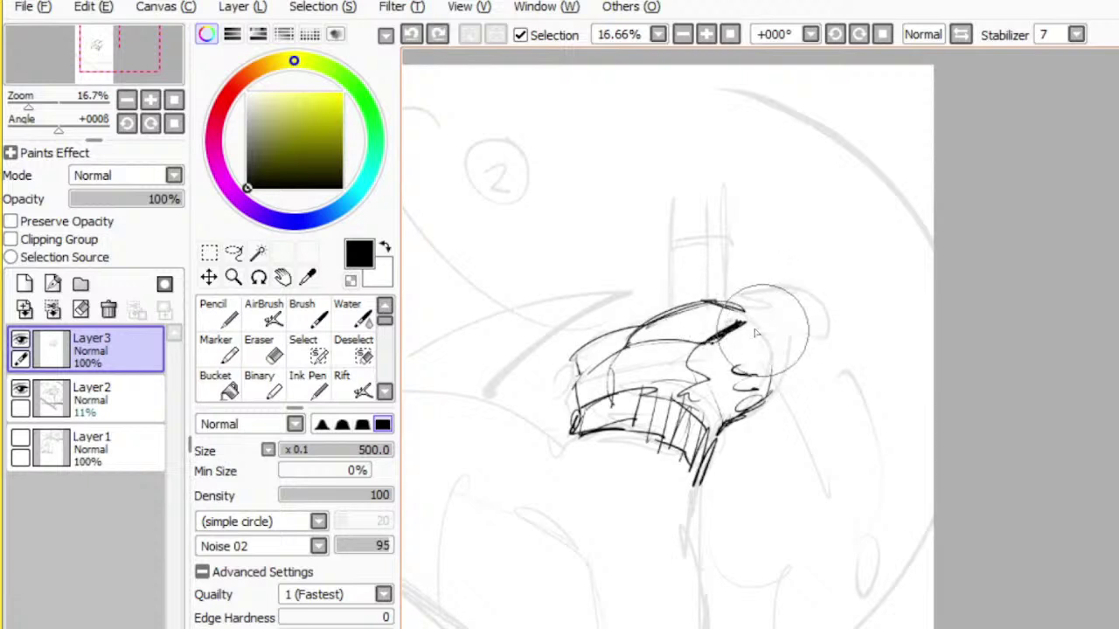
{"action": "mouse_move", "coordinate": [744, 310]}
{"action": "left_mouse_down"}
{"action": "mouse_move", "coordinate": [778, 336]}
{"action": "mouse_move", "coordinate": [780, 299]}
{"action": "mouse_move", "coordinate": [792, 291]}
{"action": "left_mouse_up"}
{"action": "key", "text": "ctrl+z"}
{"action": "key", "text": "ctrl+z"}
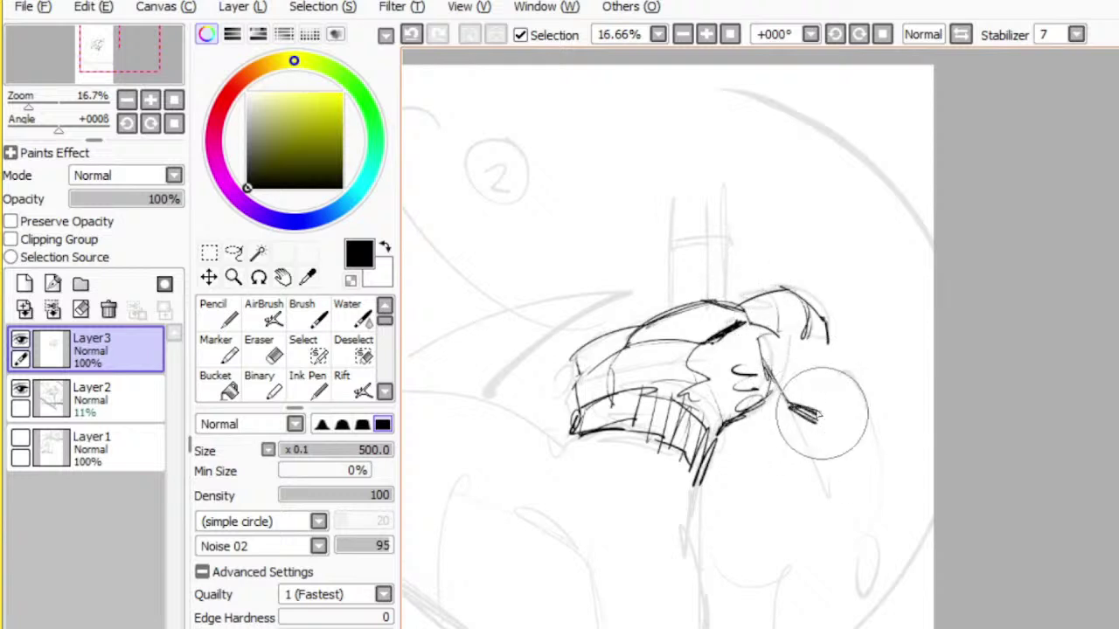
{"action": "key", "text": "ctrl+z"}
{"action": "mouse_move", "coordinate": [827, 337]}
{"action": "left_mouse_down"}
{"action": "mouse_move", "coordinate": [848, 368]}
{"action": "mouse_move", "coordinate": [843, 392]}
{"action": "mouse_move", "coordinate": [860, 412]}
{"action": "mouse_move", "coordinate": [822, 397]}
{"action": "mouse_move", "coordinate": [827, 371]}
{"action": "left_mouse_up"}
- Draw the inner and outer contours of the hanging forearm down to the wrist, replacing the rejected inner strokes
{"action": "mouse_move", "coordinate": [844, 373]}
{"action": "left_mouse_down"}
{"action": "mouse_move", "coordinate": [871, 418]}
{"action": "mouse_move", "coordinate": [819, 434]}
{"action": "mouse_move", "coordinate": [849, 547]}
{"action": "left_mouse_up"}
{"action": "key", "text": "ctrl+z"}
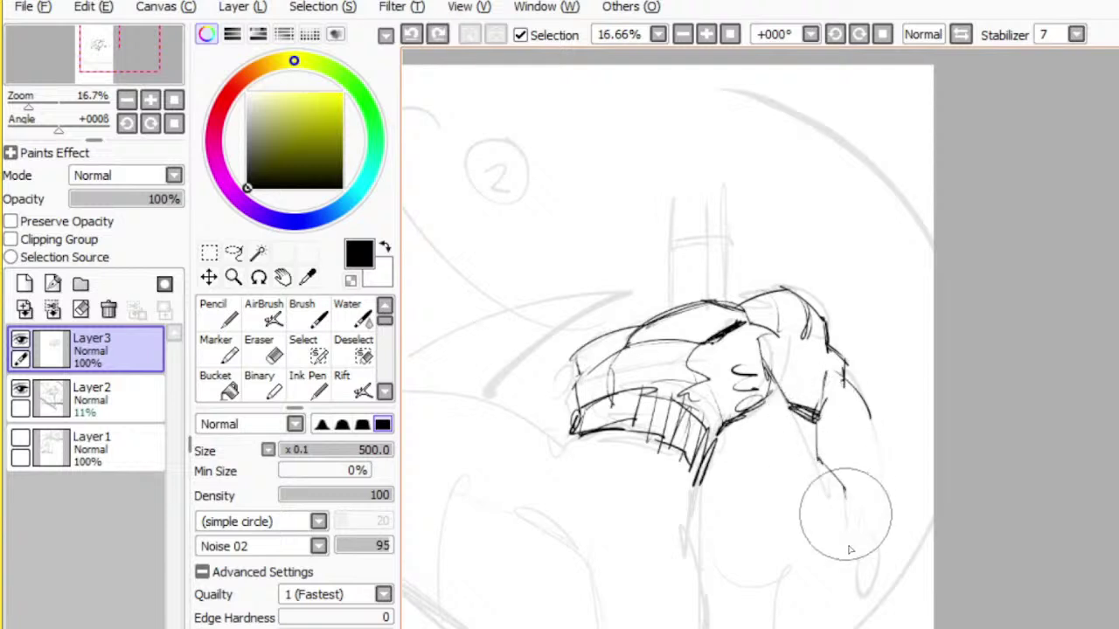
{"action": "key", "text": "ctrl+z"}
{"action": "mouse_move", "coordinate": [821, 413]}
{"action": "left_mouse_down"}
{"action": "mouse_move", "coordinate": [823, 472]}
{"action": "mouse_move", "coordinate": [844, 516]}
{"action": "left_mouse_up"}
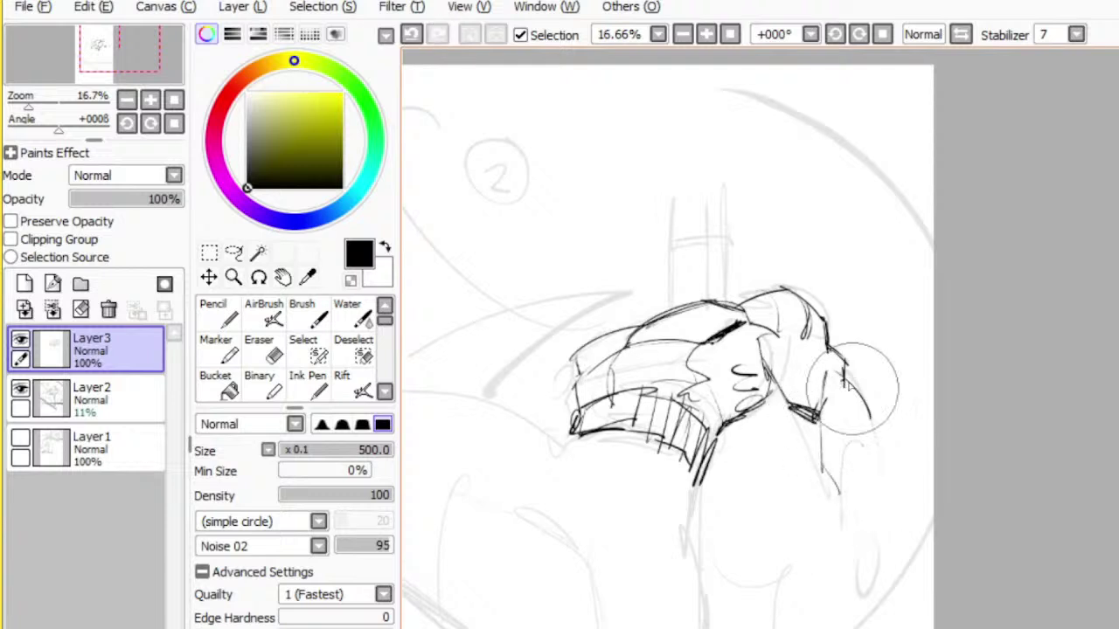
{"action": "mouse_move", "coordinate": [844, 375]}
{"action": "left_mouse_down"}
{"action": "mouse_move", "coordinate": [880, 433]}
{"action": "mouse_move", "coordinate": [880, 518]}
{"action": "left_mouse_up"}
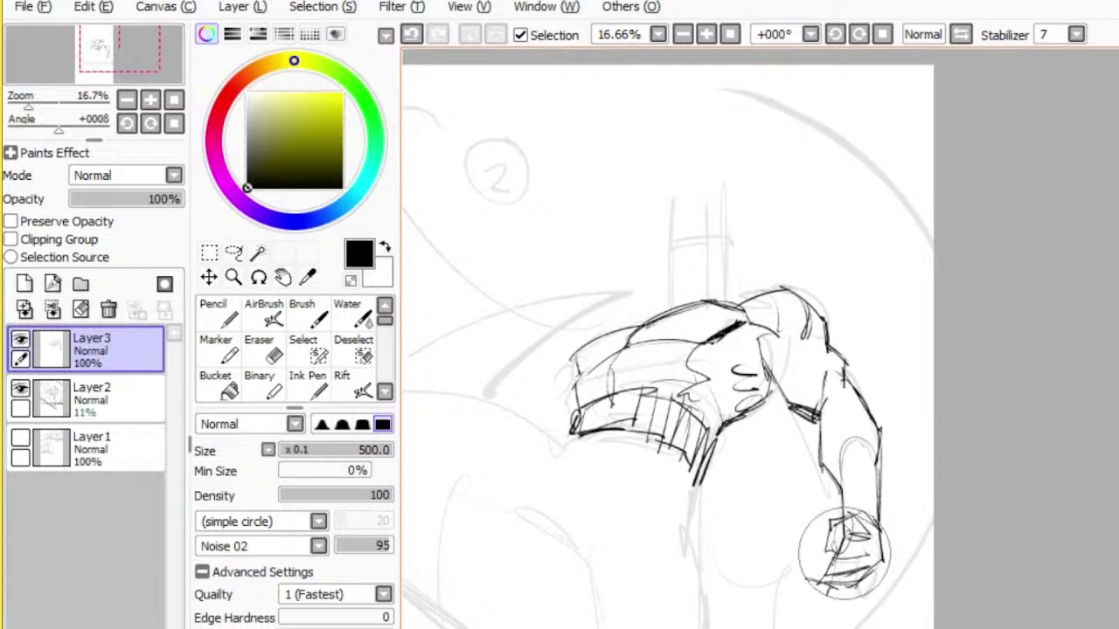
- Erase stray lines around the wrist and fist, and redraw that part of the hand with the pen
{"action": "key", "text": "e"}
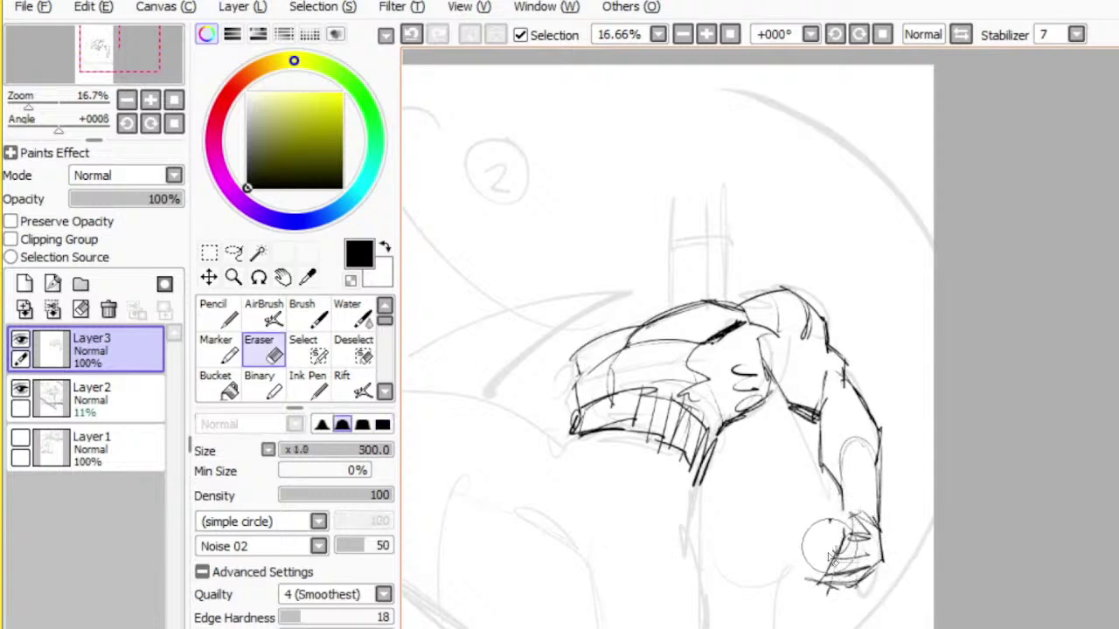
{"action": "key", "text": "n"}
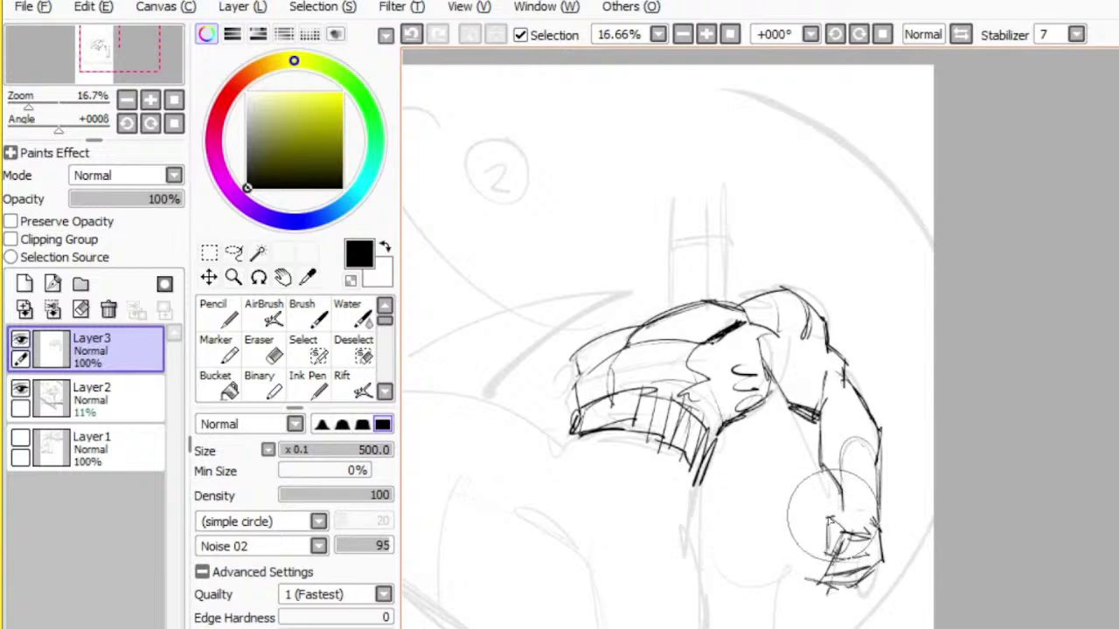
{"action": "key", "text": "e"}
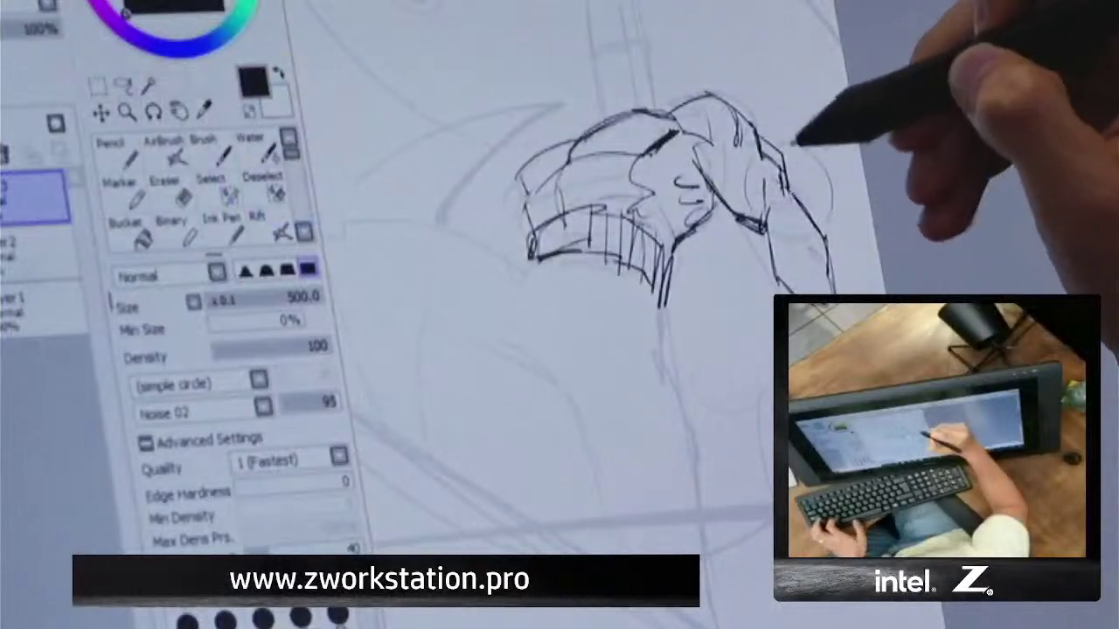
- Erase the stray marks where the shoulder meets the arm and redraw the upper arm's contour
{"action": "key", "text": "e"}
{"action": "key", "text": "n"}
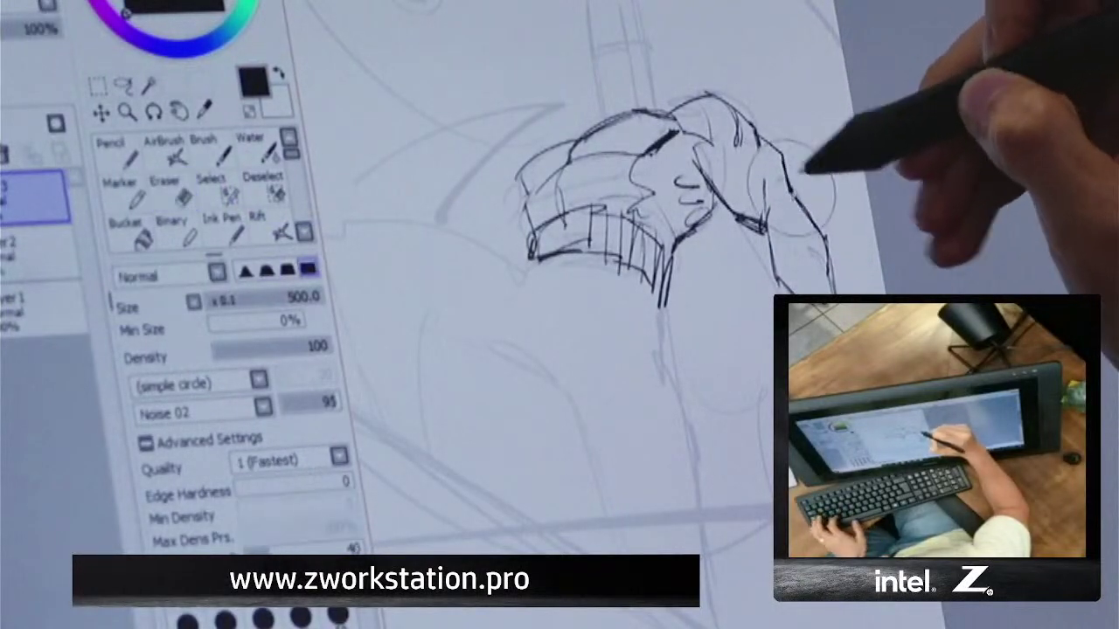
{"action": "left_click_drag", "start_coordinate": [765, 181], "coordinate": [767, 225]}
{"action": "left_click_drag", "start_coordinate": [756, 115], "coordinate": [820, 164]}
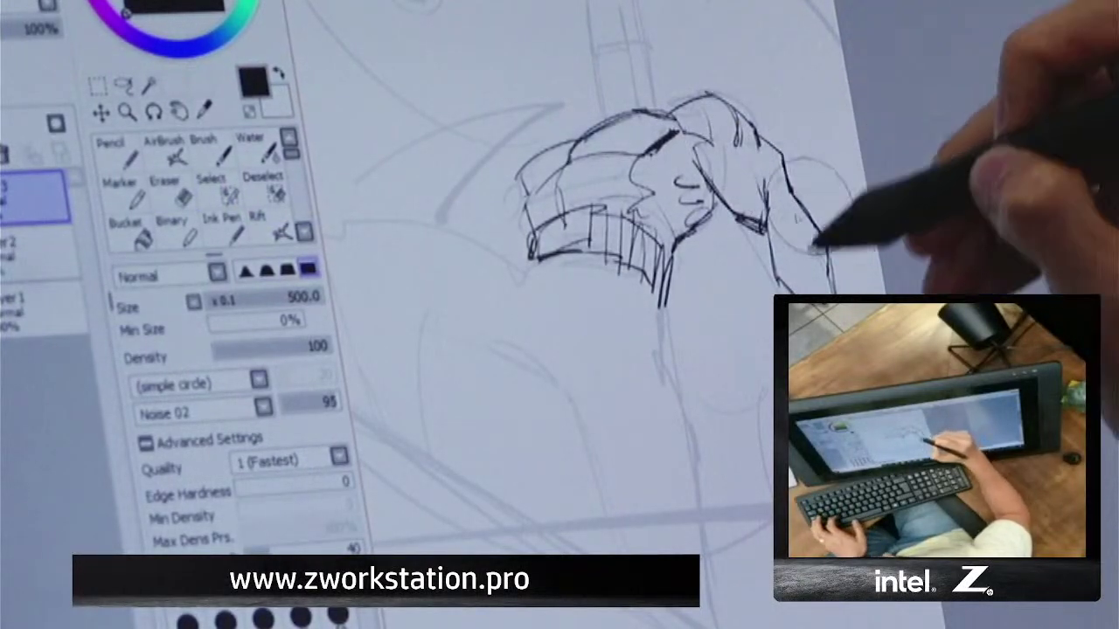
- Erase and redraw the forearm's inner contour, and outline the hip and the trunks' leg opening below the belt
{"action": "key", "text": "e"}
{"action": "key", "text": "b"}
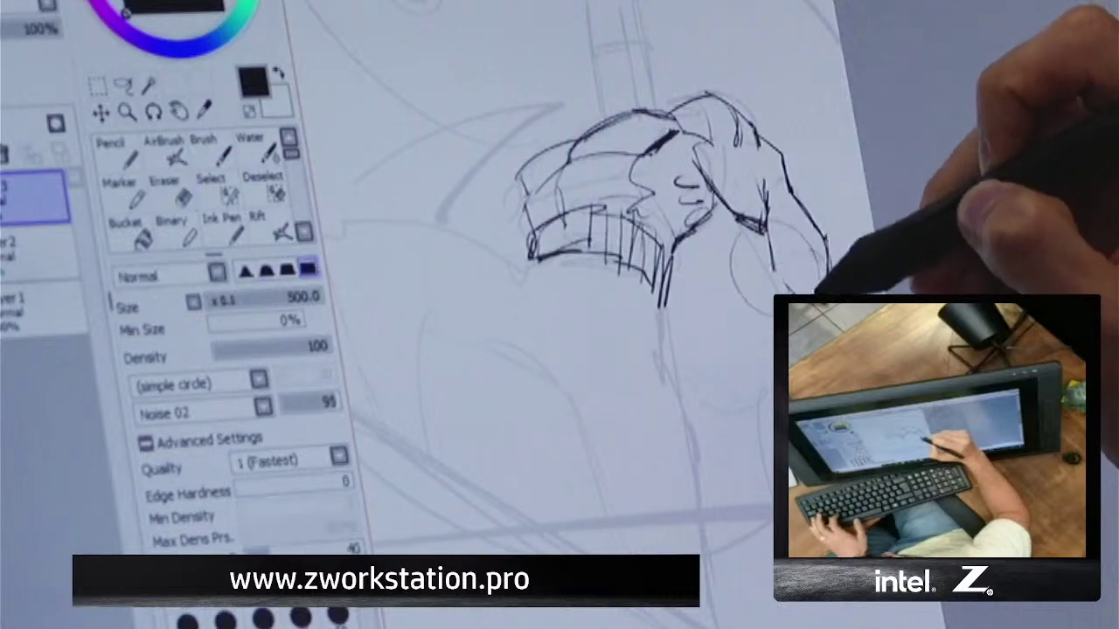
{"action": "left_click_drag", "start_coordinate": [792, 313], "coordinate": [878, 271]}
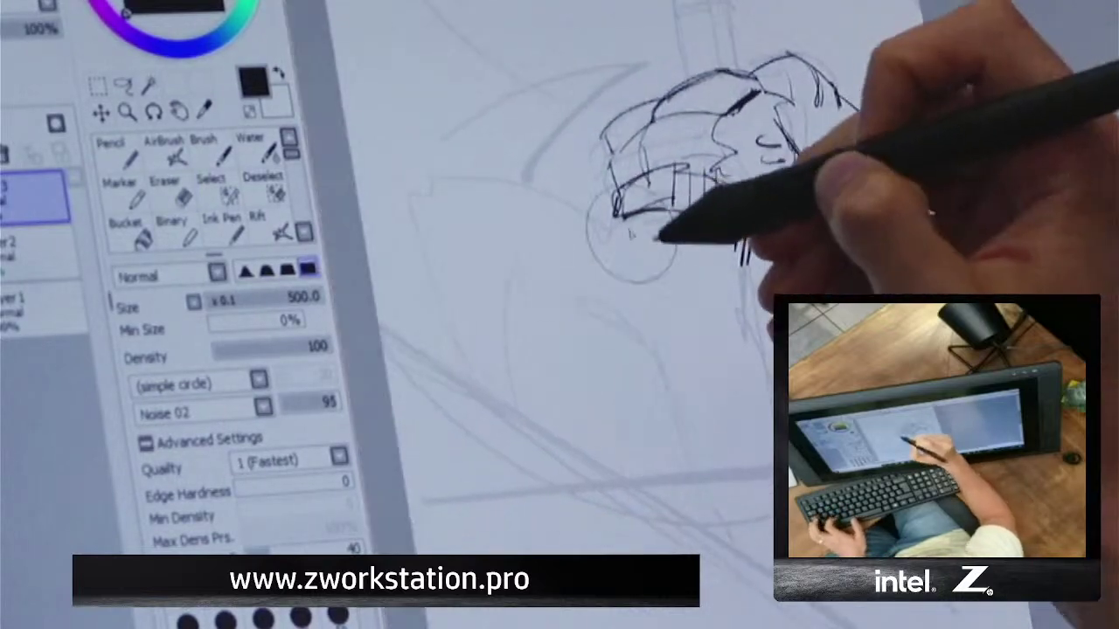
{"action": "mouse_move", "coordinate": [610, 229]}
{"action": "left_mouse_down"}
{"action": "mouse_move", "coordinate": [629, 311]}
{"action": "mouse_move", "coordinate": [654, 339]}
{"action": "mouse_move", "coordinate": [676, 308]}
{"action": "mouse_move", "coordinate": [779, 253]}
{"action": "mouse_move", "coordinate": [751, 284]}
{"action": "mouse_move", "coordinate": [783, 266]}
{"action": "mouse_move", "coordinate": [684, 182]}
{"action": "left_mouse_up"}
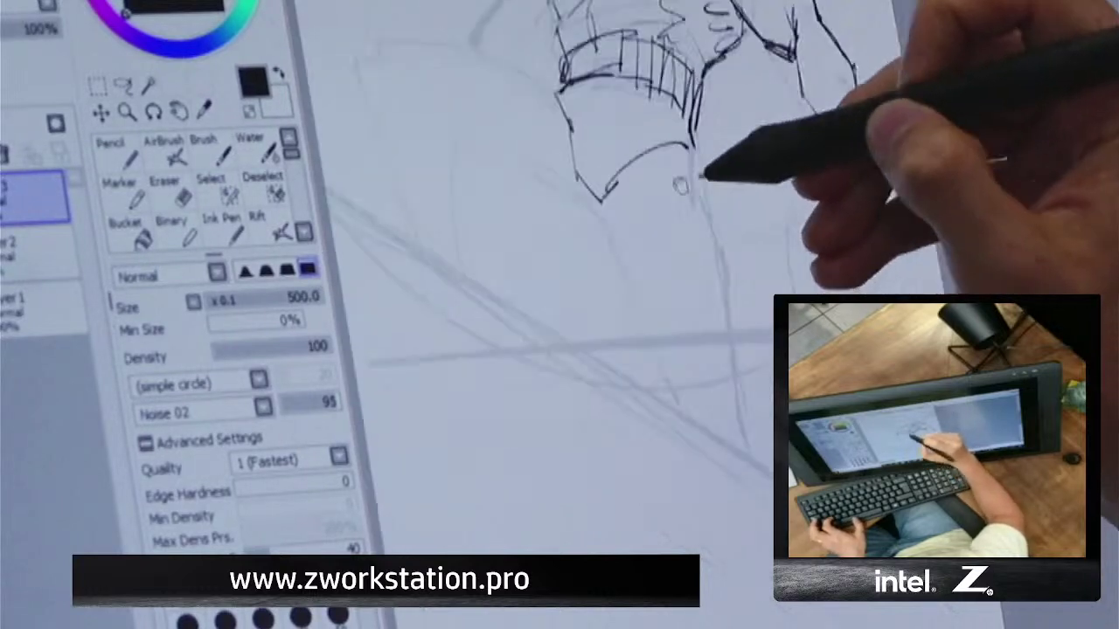
- Draw both side contours of the standing leg from the trunks down past the knee, replacing the rejected first stroke
{"action": "left_click_drag", "start_coordinate": [603, 203], "coordinate": [638, 306]}
{"action": "key", "text": "ctrl+z"}
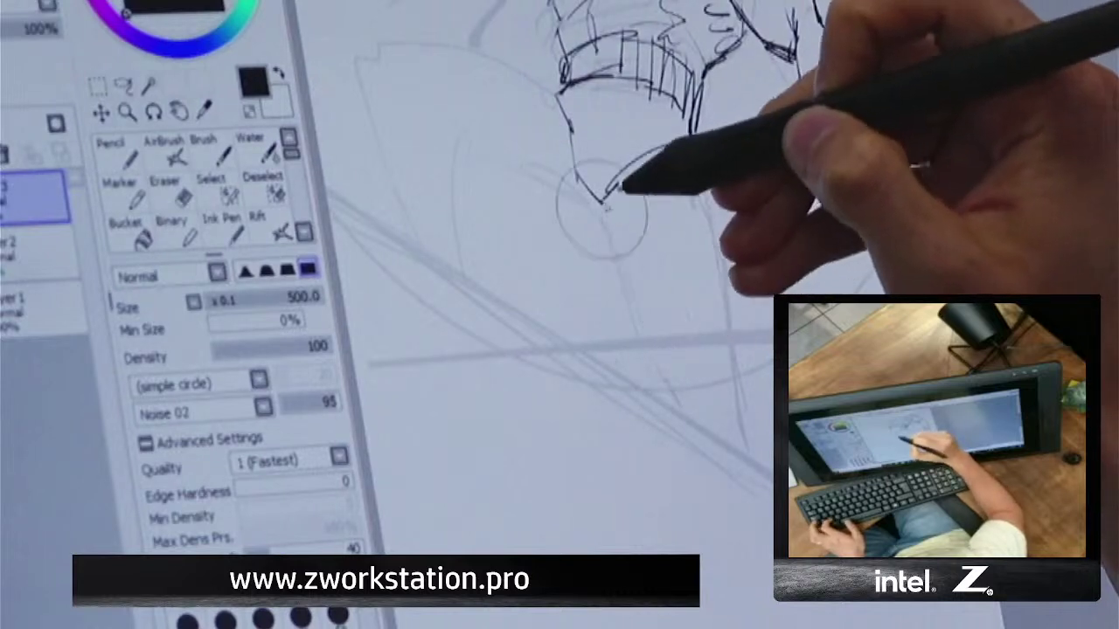
{"action": "left_click_drag", "start_coordinate": [606, 199], "coordinate": [698, 476]}
{"action": "mouse_move", "coordinate": [690, 147]}
{"action": "left_mouse_down"}
{"action": "mouse_move", "coordinate": [730, 286]}
{"action": "mouse_move", "coordinate": [737, 393]}
{"action": "left_mouse_up"}
{"action": "left_click_drag", "start_coordinate": [705, 349], "coordinate": [739, 420]}
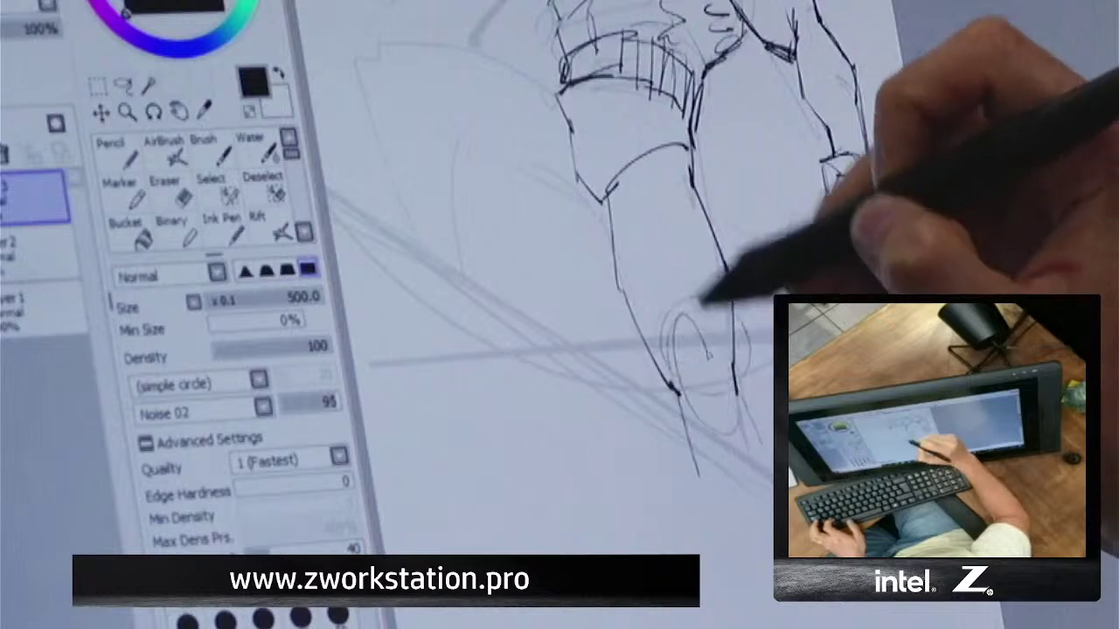
- Add curved muscle lines across the standing leg's thigh and a short stroke near the raised knee
{"action": "left_click_drag", "start_coordinate": [629, 273], "coordinate": [722, 253]}
{"action": "left_click_drag", "start_coordinate": [631, 266], "coordinate": [687, 166]}
{"action": "left_click_drag", "start_coordinate": [610, 192], "coordinate": [688, 147]}
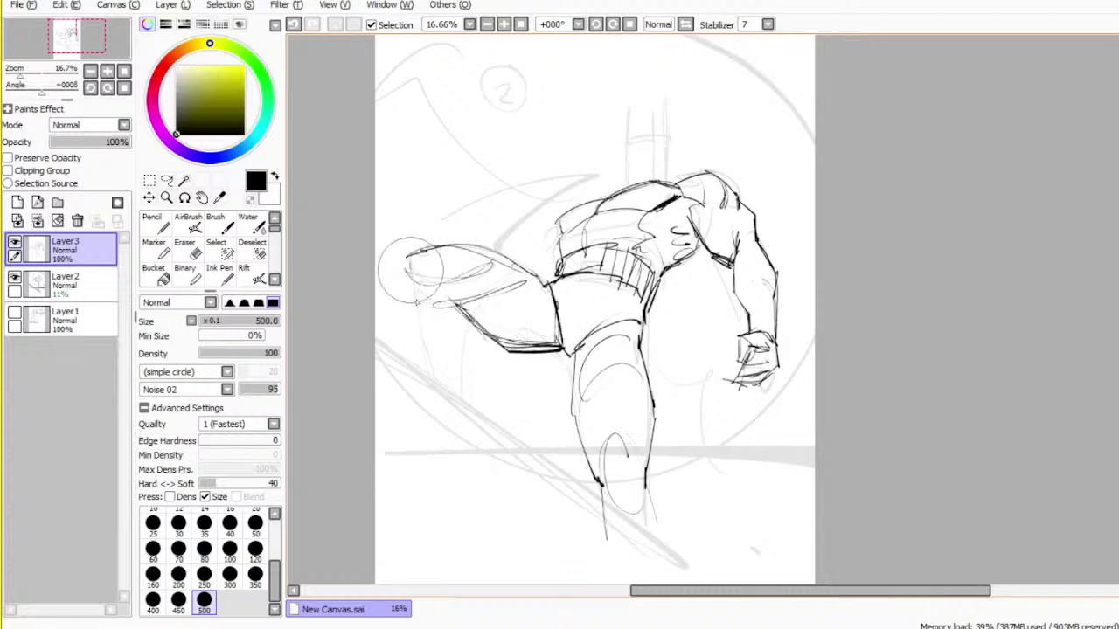
{"action": "left_click_drag", "start_coordinate": [420, 322], "coordinate": [421, 327]}
- Select the forearm and fist, rotate them slightly counterclockwise, shift them toward the upper arm, and deselect
{"action": "mouse_move", "coordinate": [734, 345]}
{"action": "left_mouse_down"}
{"action": "mouse_move", "coordinate": [572, 333]}
{"action": "mouse_move", "coordinate": [569, 352]}
{"action": "left_mouse_up"}
{"action": "key", "text": "l"}
{"action": "key", "text": "e"}
{"action": "left_click_drag", "start_coordinate": [568, 264], "coordinate": [592, 243]}
{"action": "key", "text": "ctrl+t"}
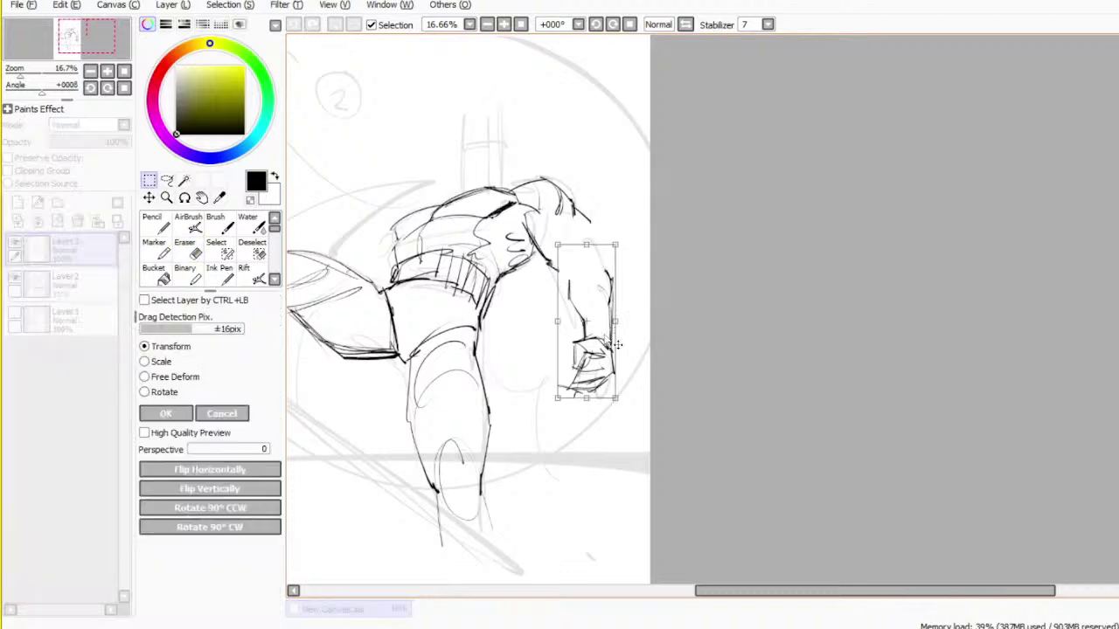
{"action": "mouse_move", "coordinate": [608, 346]}
{"action": "left_mouse_down"}
{"action": "mouse_move", "coordinate": [591, 346]}
{"action": "mouse_move", "coordinate": [657, 321]}
{"action": "left_mouse_up"}
{"action": "left_click_drag", "start_coordinate": [578, 327], "coordinate": [586, 322]}
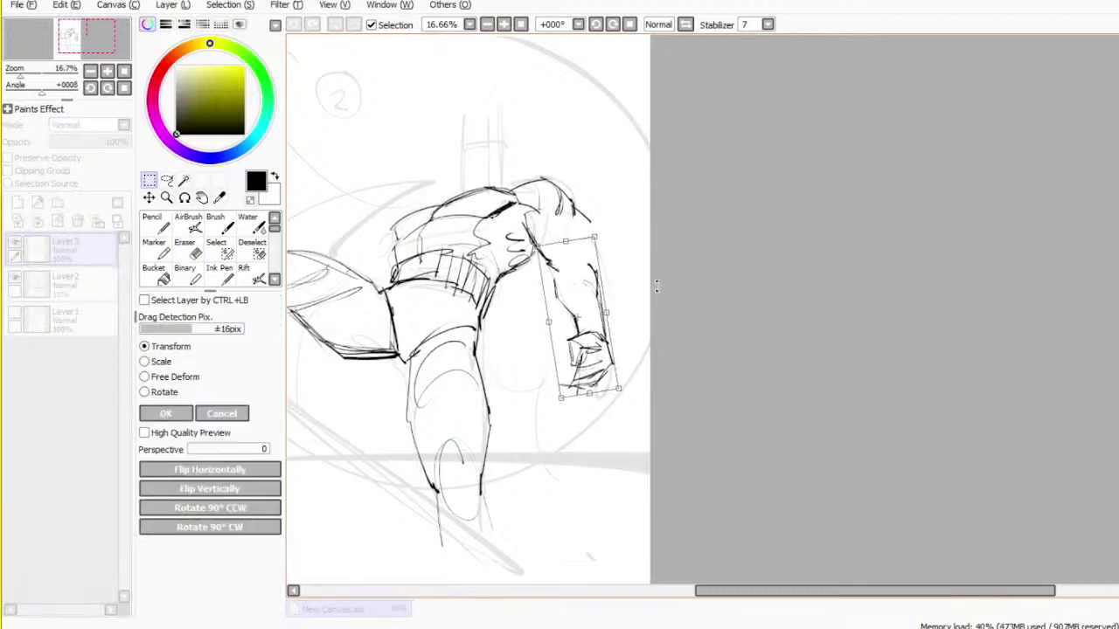
{"action": "key", "text": "Return"}
{"action": "key", "text": "ctrl+d"}
- Erase the leftover lines at the elbow and redraw the upper arm's inner edge to meet the forearm
{"action": "key", "text": "e"}
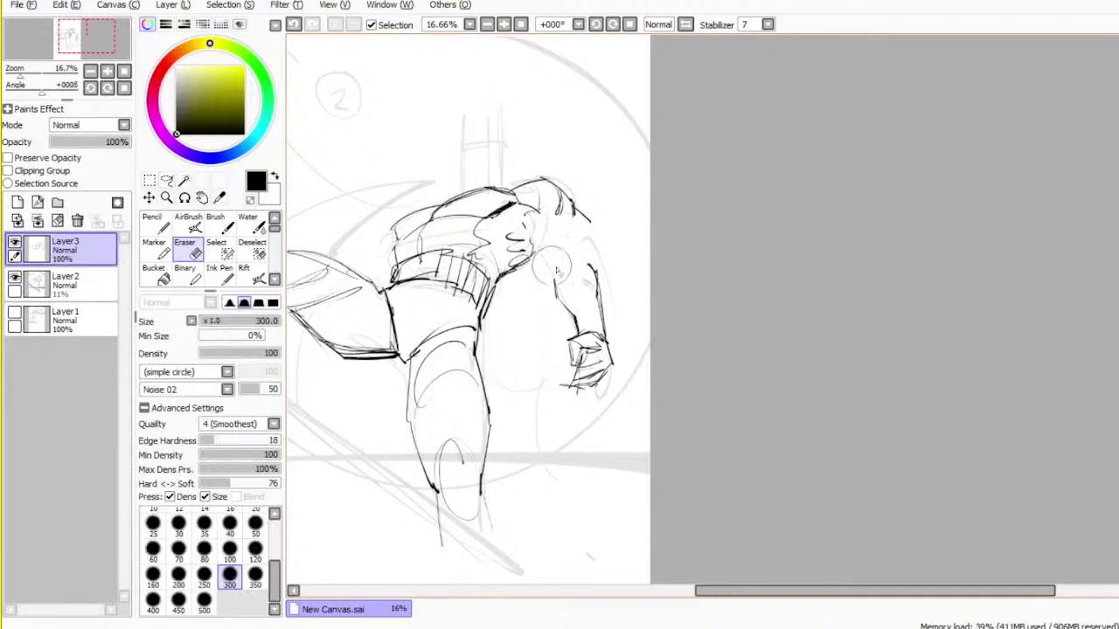
{"action": "key", "text": "b"}
{"action": "left_click_drag", "start_coordinate": [530, 194], "coordinate": [535, 256]}
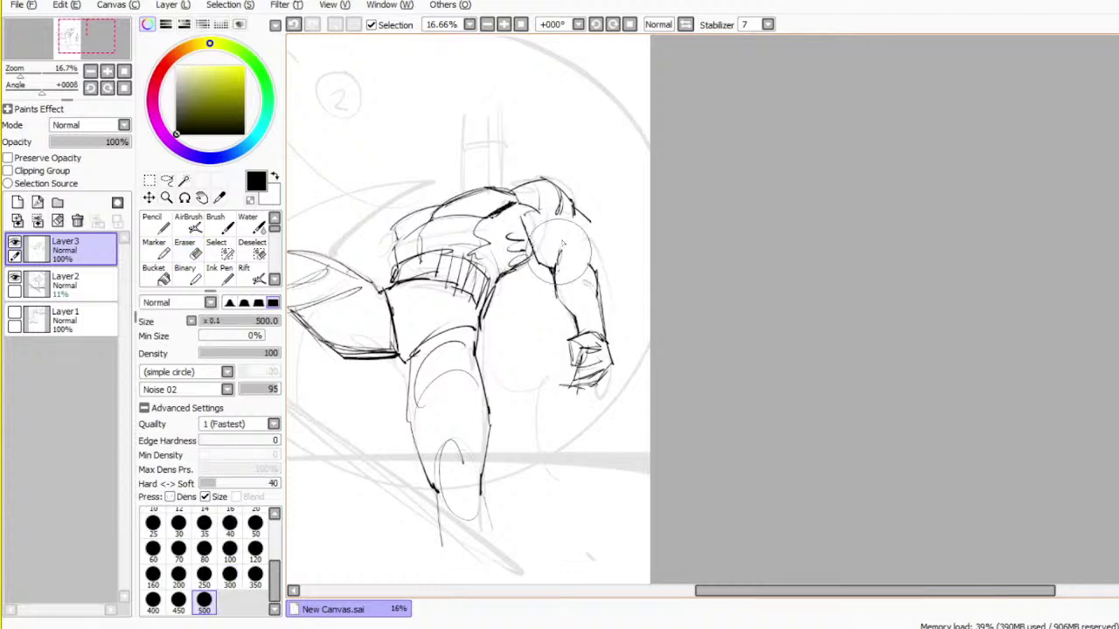
- Erase the forearm's inner contour between elbow and wrist and redraw it with a cleaner curve
{"action": "key", "text": "e"}
{"action": "key", "text": "g"}
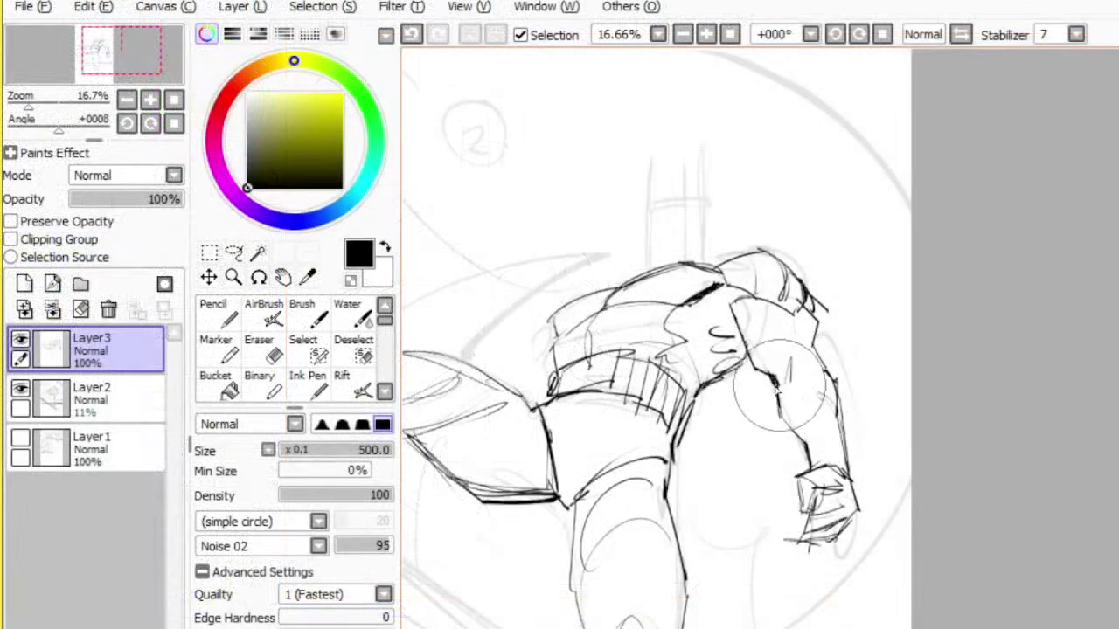
{"action": "key", "text": "e"}
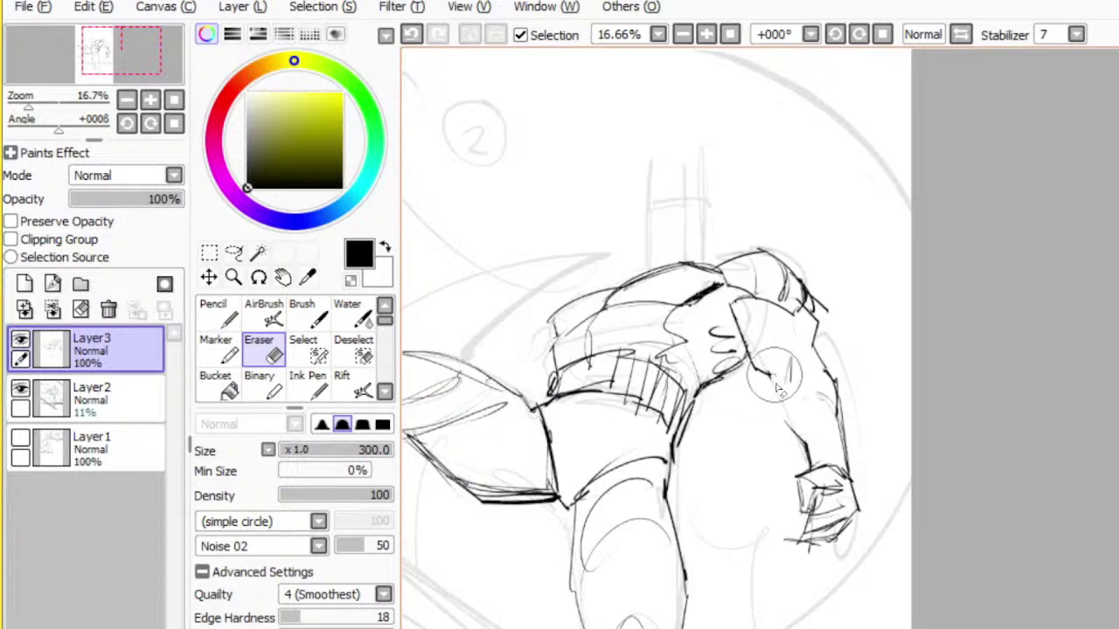
{"action": "key", "text": "g"}
{"action": "key", "text": "e"}
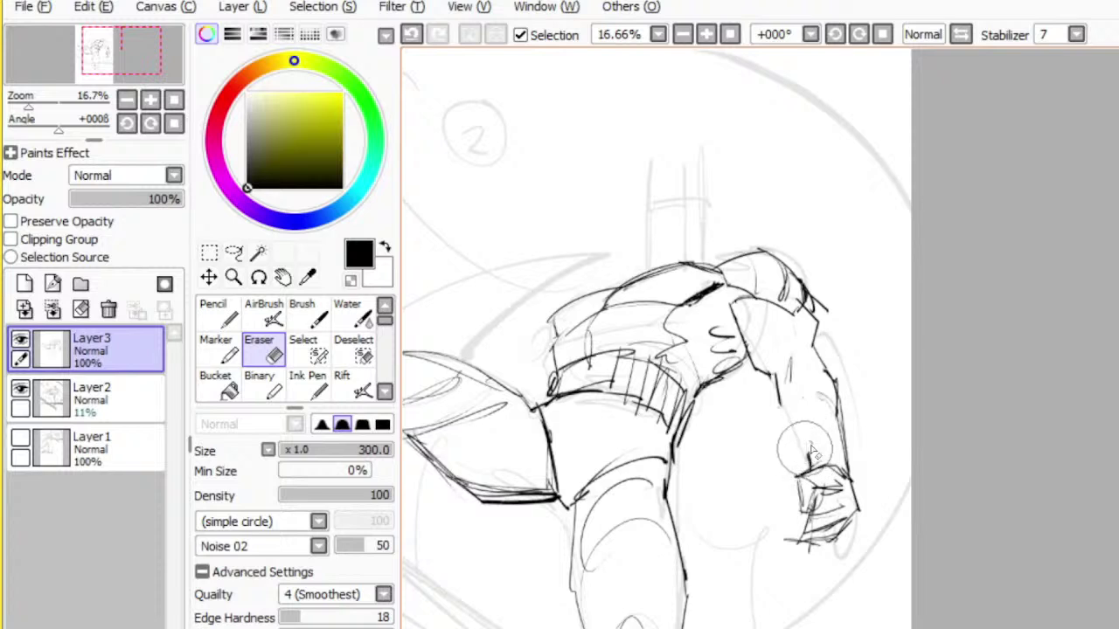
{"action": "key", "text": "g"}
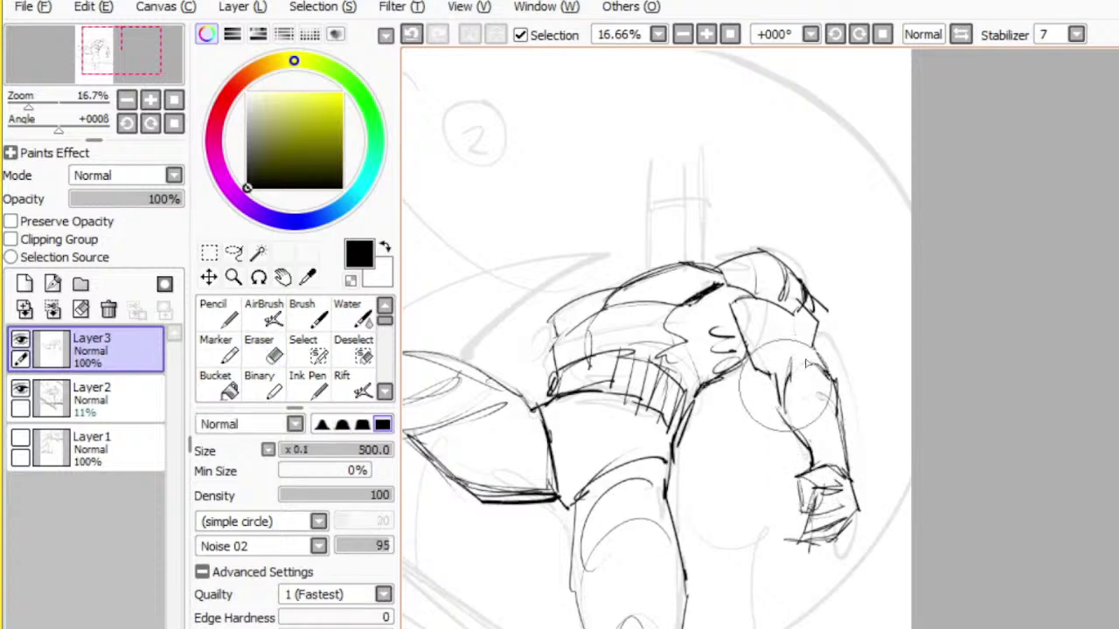
- Redraw the upper arm's inner line beside the chest, undoing rejected strokes, and strengthen the forearm's outer contour
{"action": "left_click_drag", "start_coordinate": [790, 405], "coordinate": [915, 393]}
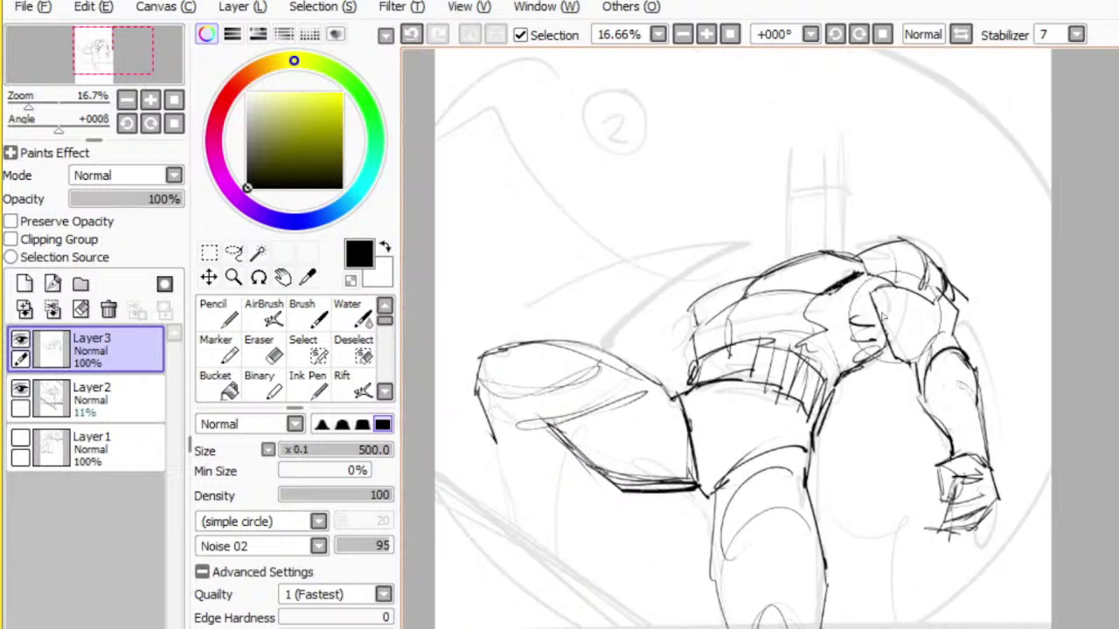
{"action": "key", "text": "e"}
{"action": "mouse_move", "coordinate": [881, 300]}
{"action": "left_mouse_down"}
{"action": "mouse_move", "coordinate": [888, 330]}
{"action": "mouse_move", "coordinate": [879, 321]}
{"action": "mouse_move", "coordinate": [919, 367]}
{"action": "left_mouse_up"}
{"action": "key", "text": "g"}
{"action": "key", "text": "ctrl+z"}
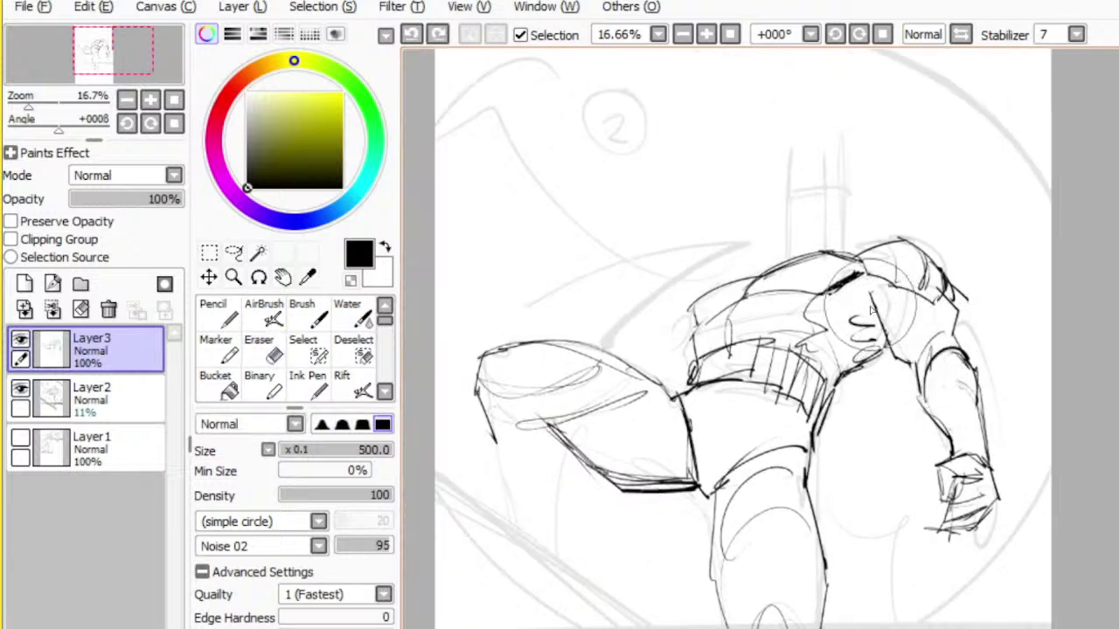
{"action": "mouse_move", "coordinate": [867, 291]}
{"action": "left_mouse_down"}
{"action": "mouse_move", "coordinate": [917, 361]}
{"action": "mouse_move", "coordinate": [947, 428]}
{"action": "left_mouse_up"}
{"action": "key", "text": "ctrl+z"}
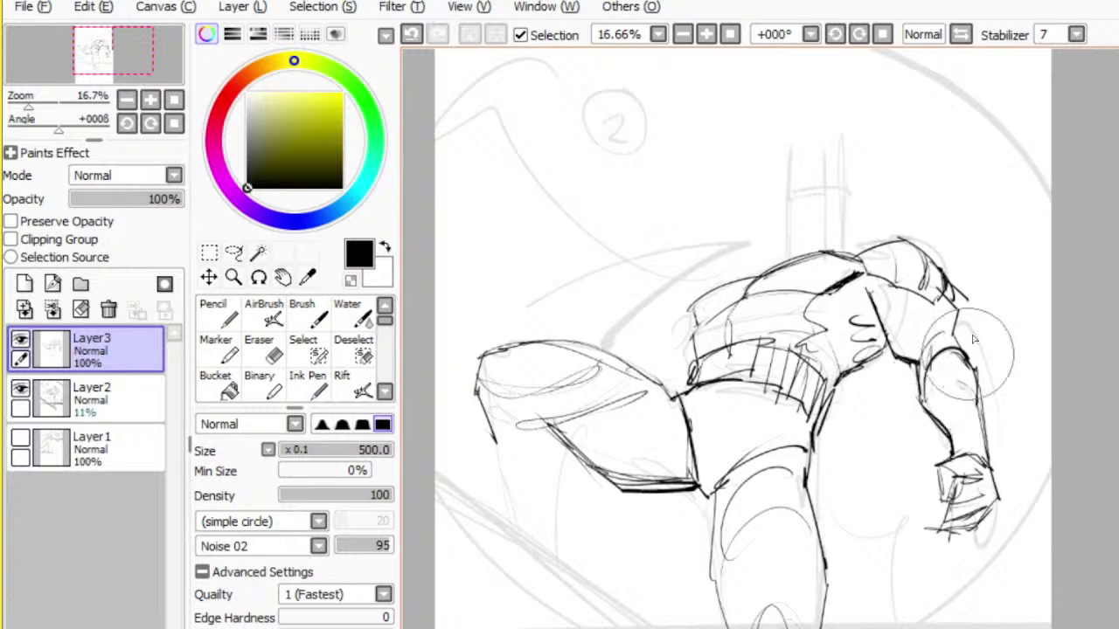
{"action": "mouse_move", "coordinate": [973, 339]}
{"action": "left_mouse_down"}
{"action": "mouse_move", "coordinate": [957, 367]}
{"action": "mouse_move", "coordinate": [985, 400]}
{"action": "left_mouse_up"}
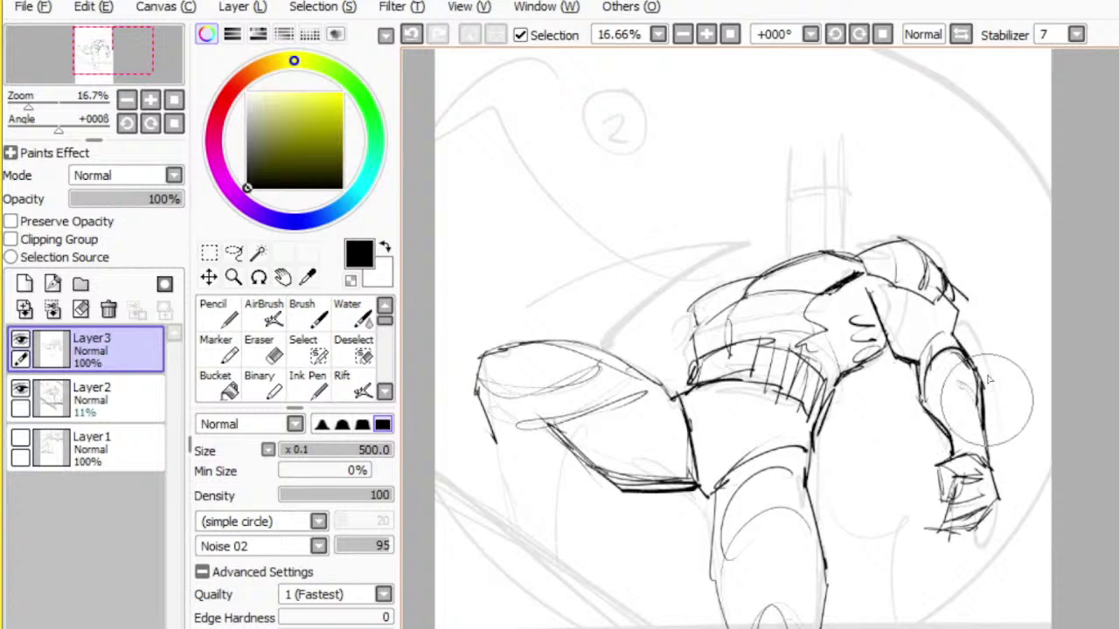
- Lasso the forearm and fist, rotate them slightly clockwise, nudge them toward the body, and deselect
{"action": "key", "text": "l"}
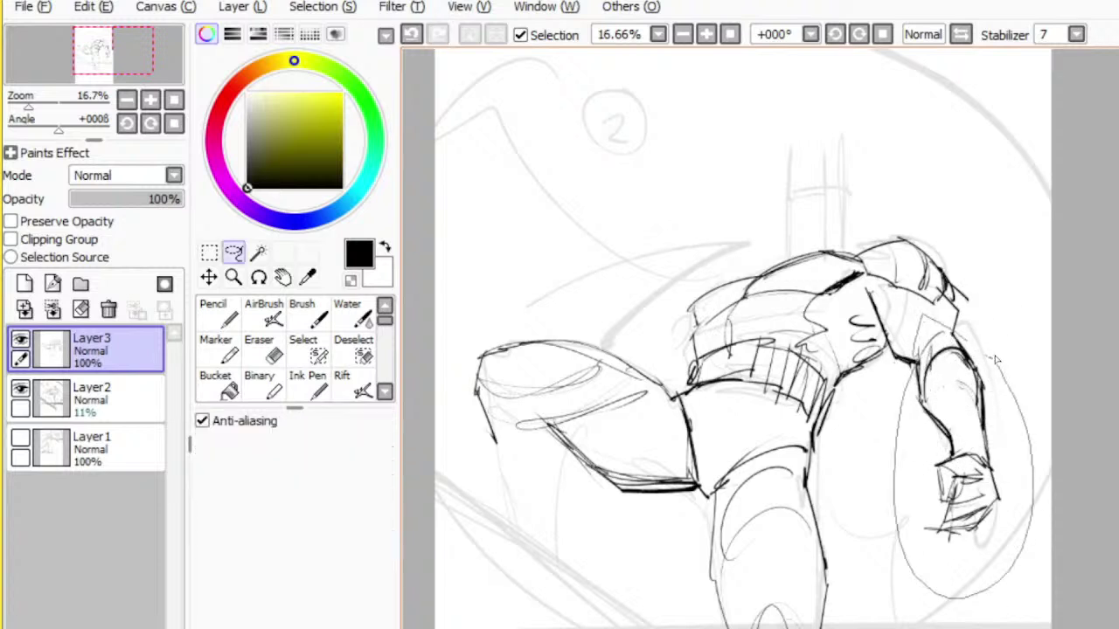
{"action": "left_click_drag", "start_coordinate": [991, 356], "coordinate": [937, 328]}
{"action": "key", "text": "ctrl+t"}
{"action": "left_click_drag", "start_coordinate": [1055, 378], "coordinate": [1055, 388]}
{"action": "left_click_drag", "start_coordinate": [951, 420], "coordinate": [946, 422]}
{"action": "key", "text": "Return"}
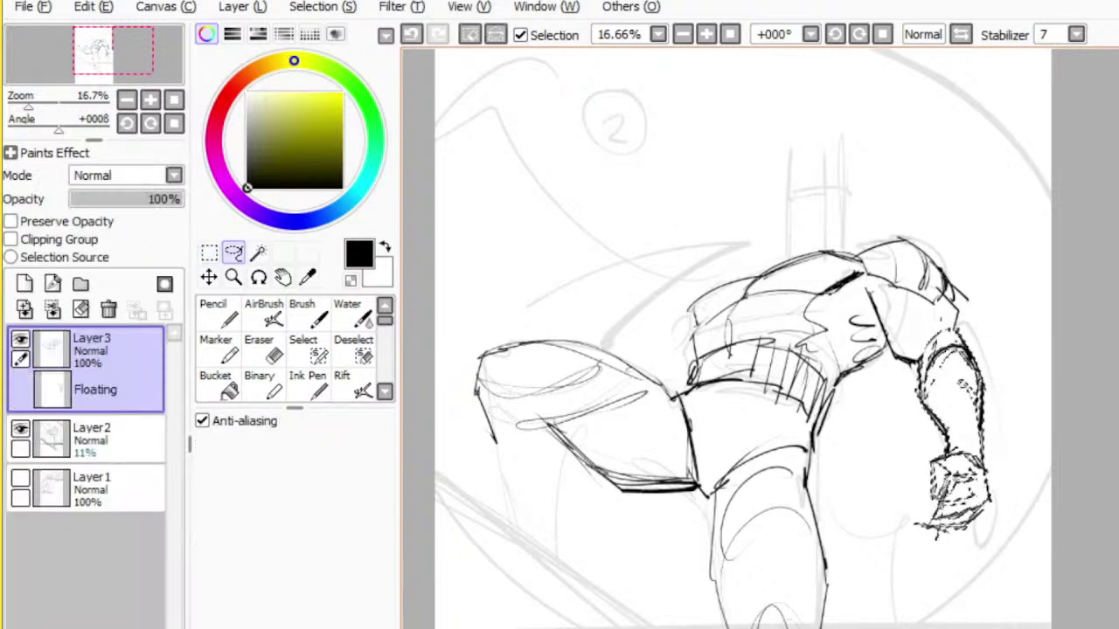
{"action": "key", "text": "ctrl+d"}
- Strengthen the torso's far side outline and draw a short calf line under the raised thigh, discarding the rejected shin stroke
{"action": "key", "text": "n"}
{"action": "mouse_move", "coordinate": [698, 362]}
{"action": "left_mouse_down"}
{"action": "mouse_move", "coordinate": [696, 330]}
{"action": "mouse_move", "coordinate": [738, 295]}
{"action": "left_mouse_up"}
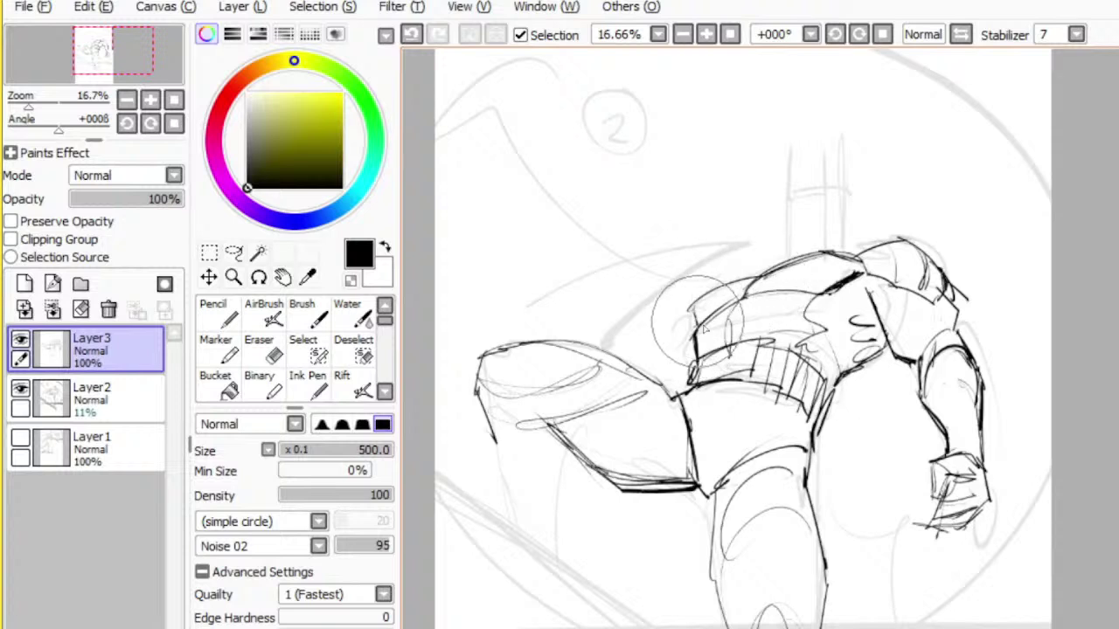
{"action": "left_click_drag", "start_coordinate": [496, 439], "coordinate": [569, 492]}
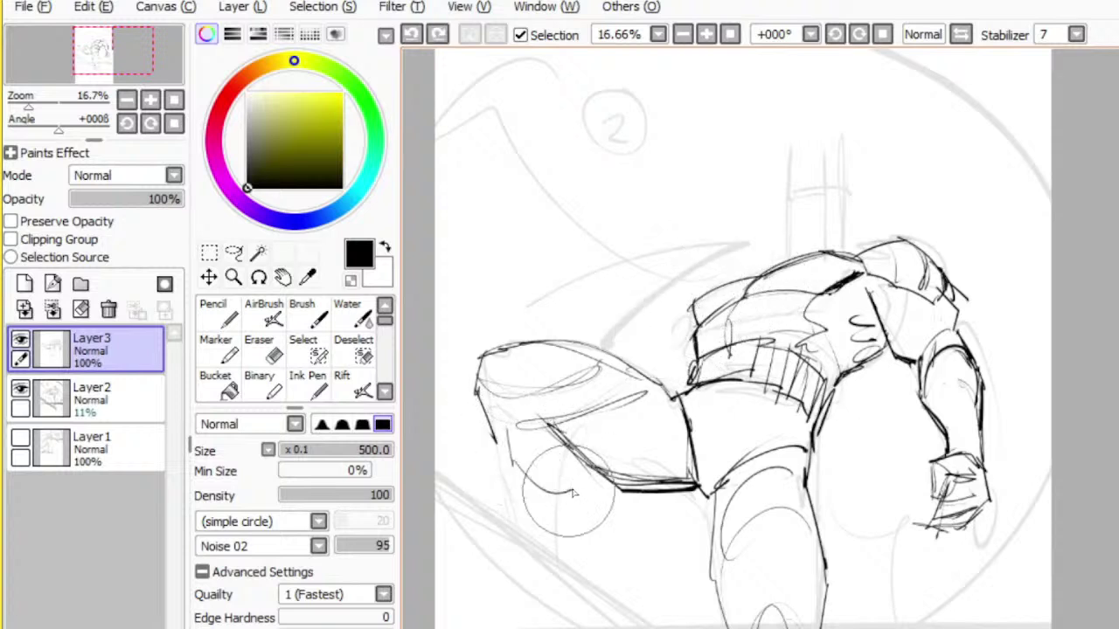
{"action": "key", "text": "ctrl+z"}
{"action": "mouse_move", "coordinate": [543, 414]}
{"action": "left_mouse_down"}
{"action": "mouse_move", "coordinate": [574, 472]}
{"action": "mouse_move", "coordinate": [556, 508]}
{"action": "left_mouse_up"}
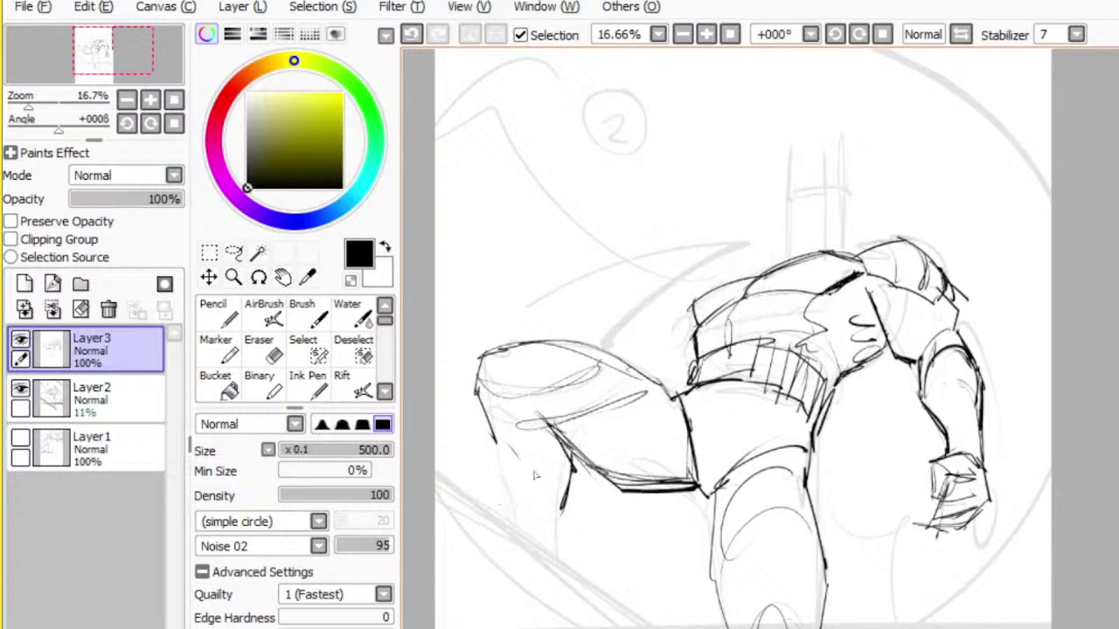
- Draw the shin and calf contours of the raised leg down to the ankle, undoing and redrawing strokes that do not fit
{"action": "mouse_move", "coordinate": [495, 428]}
{"action": "left_mouse_down"}
{"action": "mouse_move", "coordinate": [517, 462]}
{"action": "mouse_move", "coordinate": [493, 444]}
{"action": "mouse_move", "coordinate": [497, 468]}
{"action": "mouse_move", "coordinate": [534, 549]}
{"action": "left_mouse_up"}
{"action": "key", "text": "ctrl+z"}
{"action": "key", "text": "ctrl+z"}
{"action": "left_click_drag", "start_coordinate": [561, 509], "coordinate": [577, 568]}
{"action": "key", "text": "ctrl+z"}
{"action": "key", "text": "ctrl+z"}
{"action": "key", "text": "ctrl+z"}
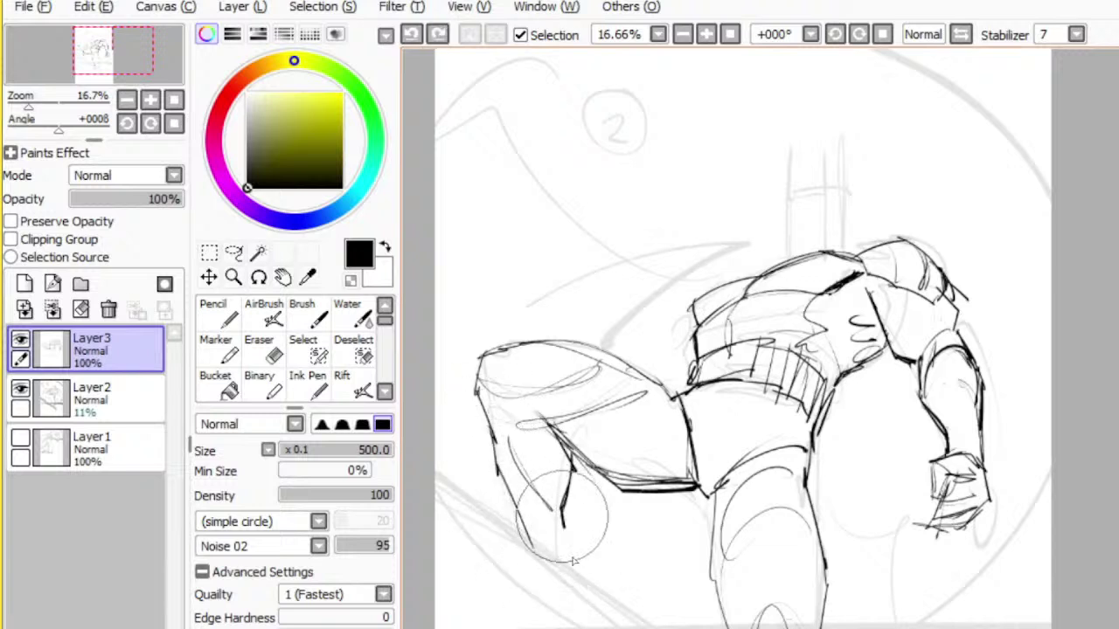
{"action": "left_click_drag", "start_coordinate": [561, 509], "coordinate": [581, 574]}
{"action": "mouse_move", "coordinate": [497, 469]}
{"action": "left_mouse_down"}
{"action": "mouse_move", "coordinate": [519, 515]}
{"action": "mouse_move", "coordinate": [531, 544]}
{"action": "left_mouse_up"}
{"action": "mouse_move", "coordinate": [563, 511]}
{"action": "left_mouse_down"}
{"action": "mouse_move", "coordinate": [579, 566]}
{"action": "mouse_move", "coordinate": [601, 587]}
{"action": "mouse_move", "coordinate": [590, 566]}
{"action": "mouse_move", "coordinate": [617, 581]}
{"action": "mouse_move", "coordinate": [606, 607]}
{"action": "left_mouse_up"}
- Erase the stray marks along the raised leg's calf and redraw the front shin contour with a longer line
{"action": "key", "text": "e"}
{"action": "key", "text": "e"}
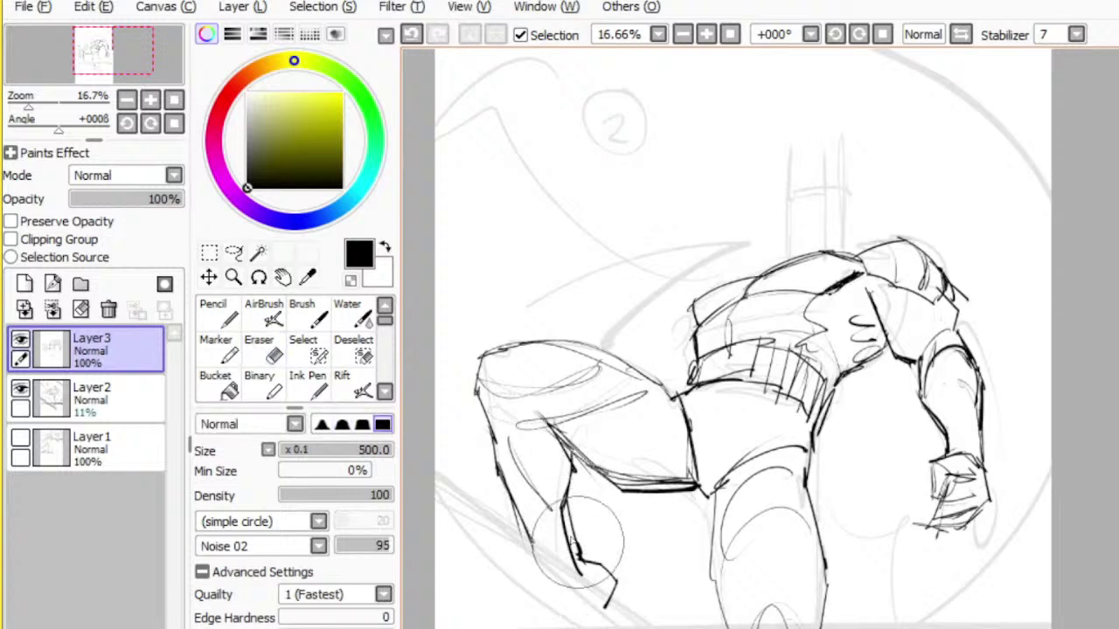
{"action": "key", "text": "e"}
{"action": "left_click_drag", "start_coordinate": [561, 550], "coordinate": [562, 528]}
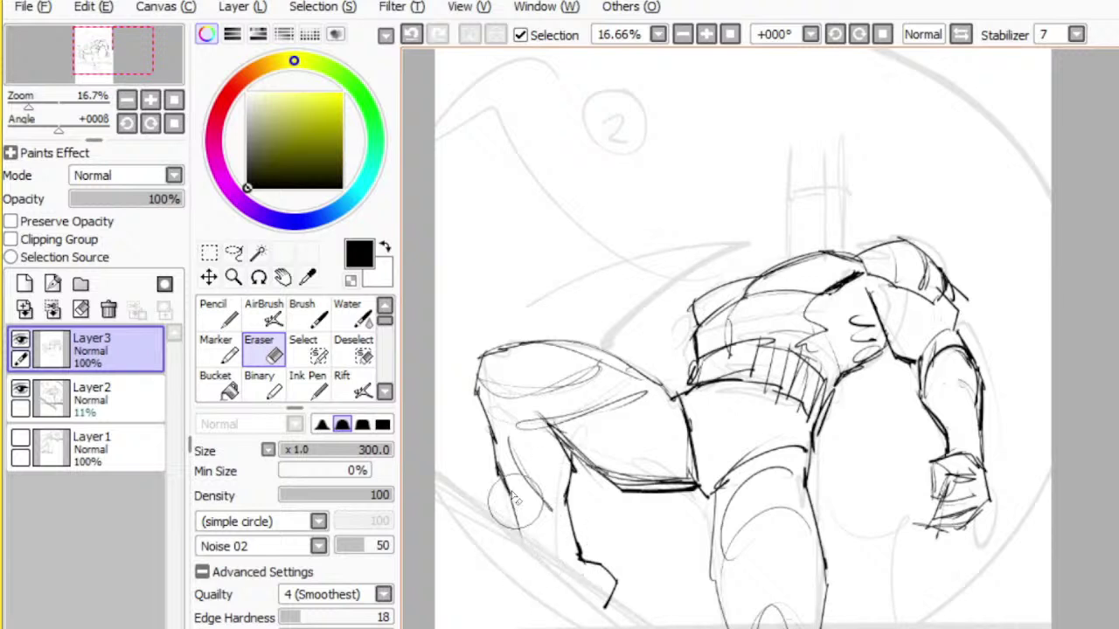
{"action": "key", "text": "n"}
{"action": "key", "text": "ctrl+z"}
{"action": "mouse_move", "coordinate": [498, 468]}
{"action": "left_mouse_down"}
{"action": "mouse_move", "coordinate": [539, 547]}
{"action": "mouse_move", "coordinate": [536, 574]}
{"action": "left_mouse_up"}
{"action": "key", "text": "ctrl+z"}
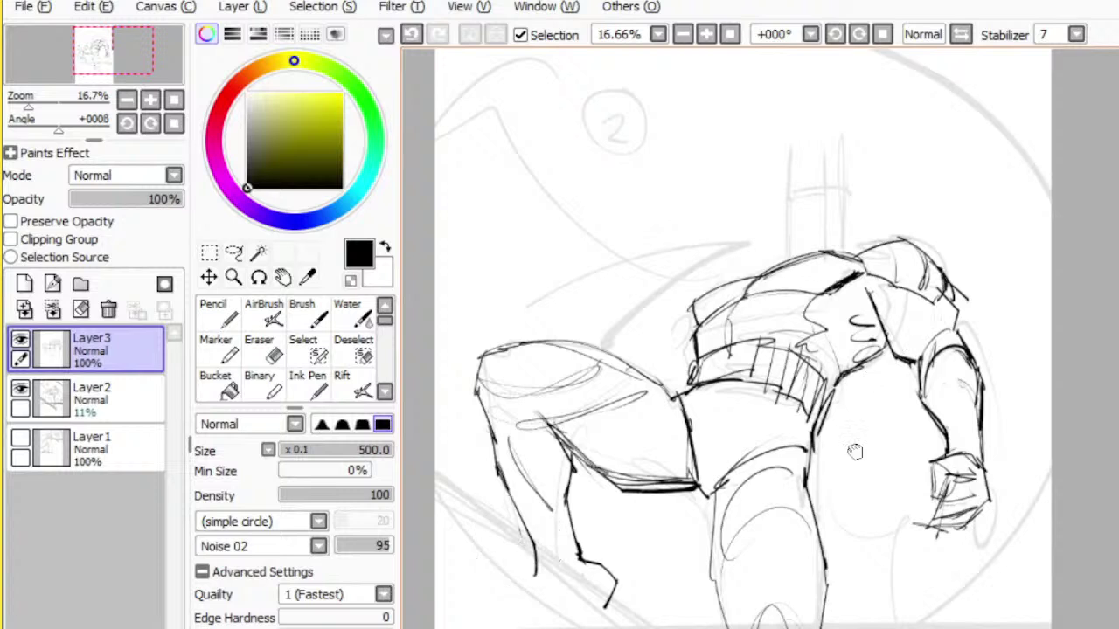
- Erase and redraw the torso's lower contour beneath the chest, and add an abdominal line above the belt
{"action": "left_click_drag", "start_coordinate": [855, 452], "coordinate": [840, 529]}
{"action": "key", "text": "e"}
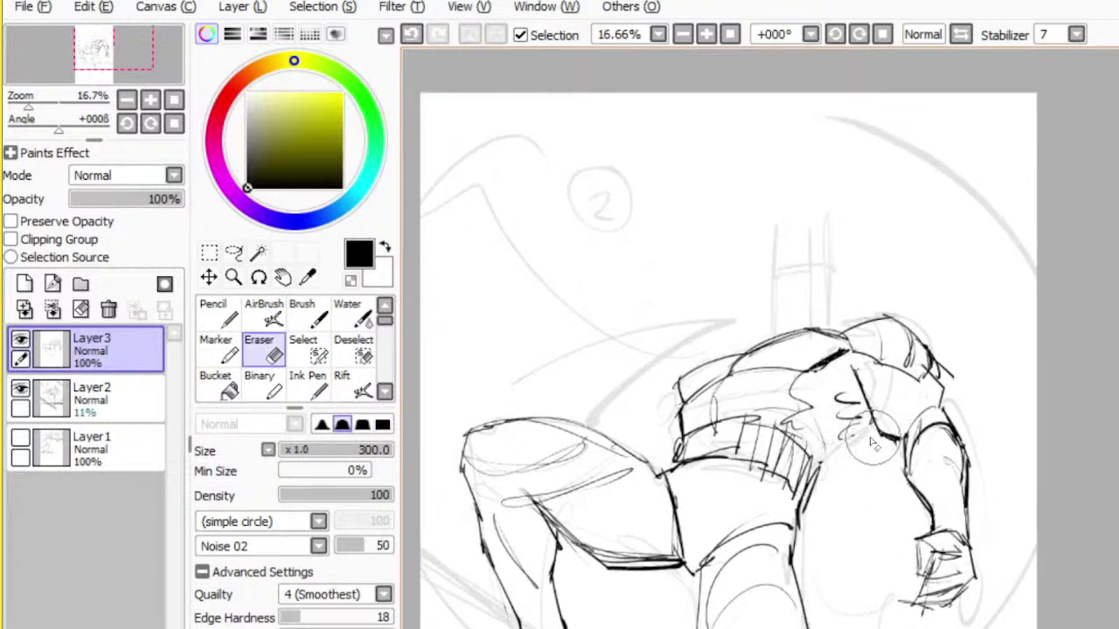
{"action": "key", "text": "n"}
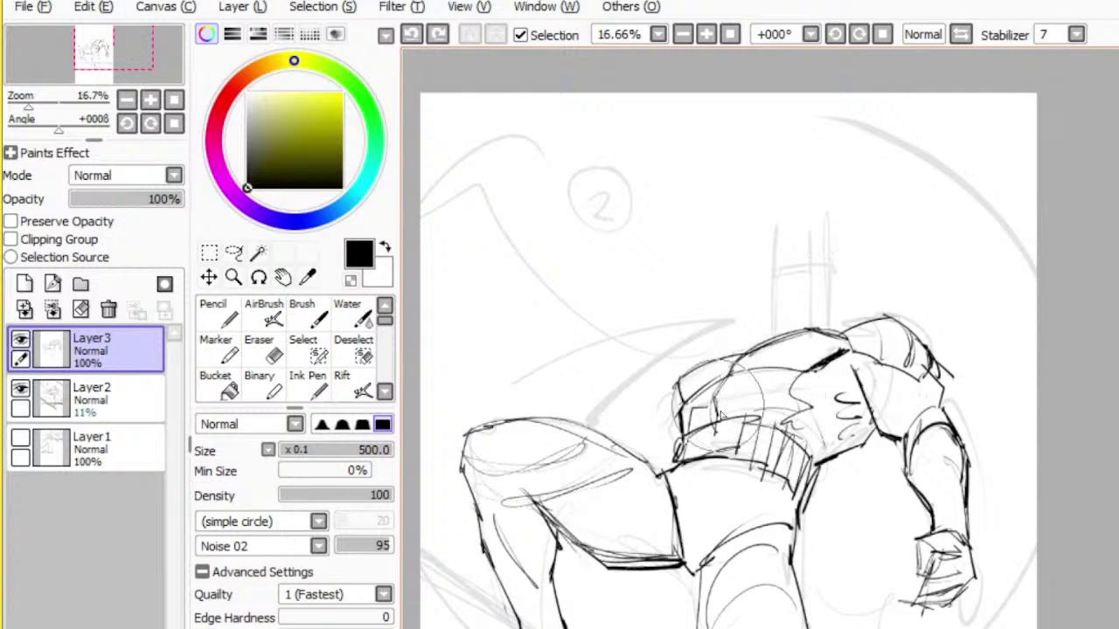
{"action": "key", "text": "ctrl+z"}
{"action": "mouse_move", "coordinate": [720, 402]}
{"action": "left_mouse_down"}
{"action": "mouse_move", "coordinate": [776, 388]}
{"action": "mouse_move", "coordinate": [782, 398]}
{"action": "left_mouse_up"}
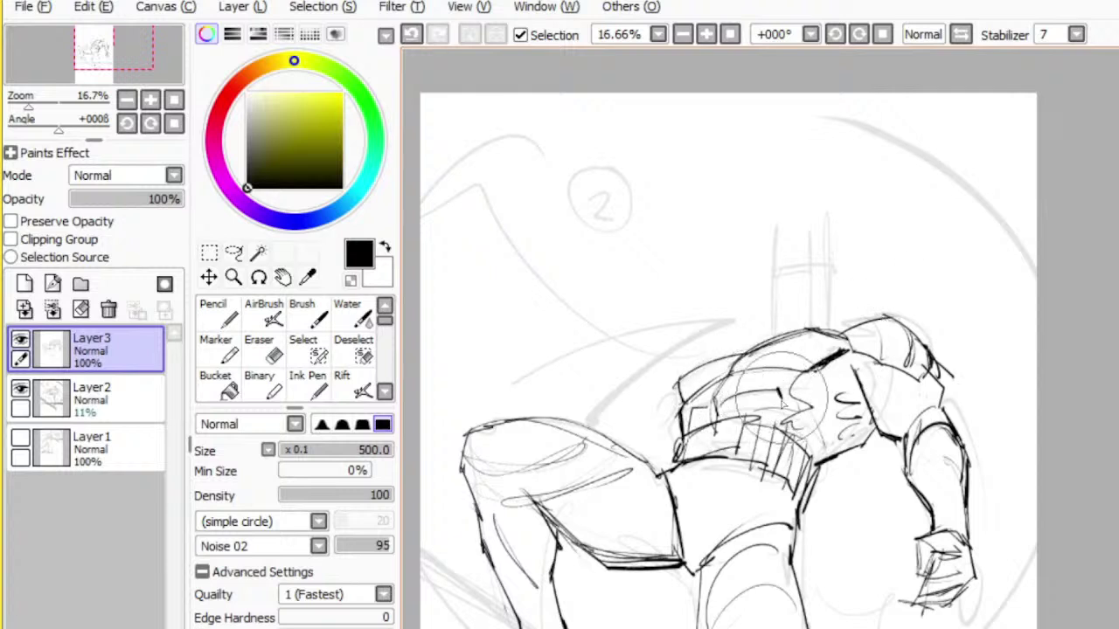
- Lasso the striped end of the belt near the hip, adjust its placement with a transform, and deselect
{"action": "key", "text": "a"}
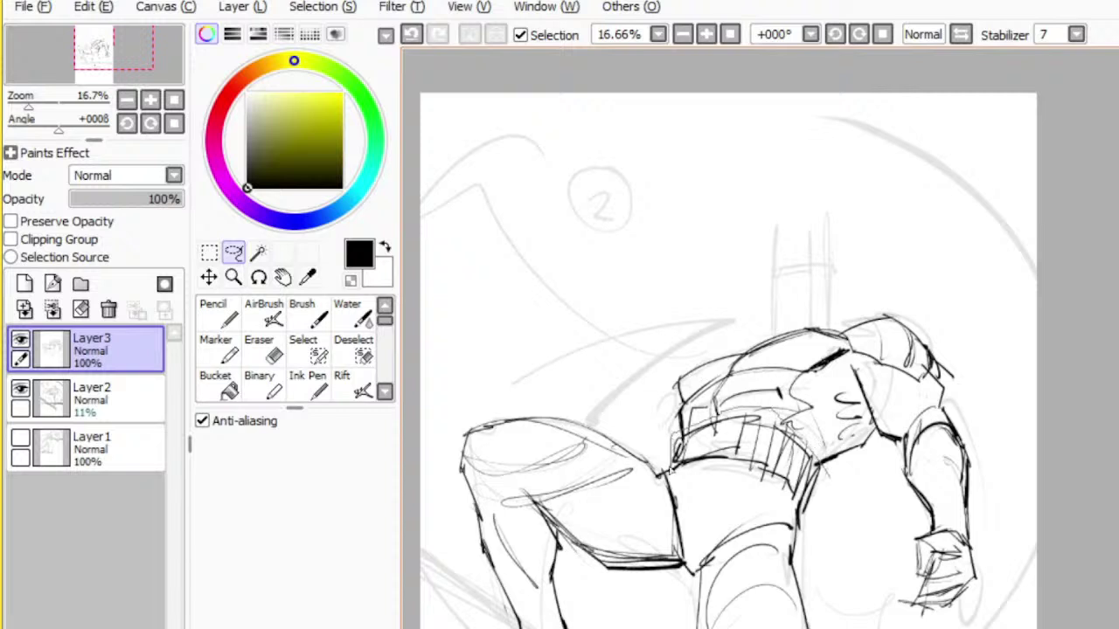
{"action": "mouse_move", "coordinate": [795, 505]}
{"action": "left_mouse_down"}
{"action": "mouse_move", "coordinate": [830, 470]}
{"action": "mouse_move", "coordinate": [803, 483]}
{"action": "left_mouse_up"}
{"action": "key", "text": "ctrl+t"}
{"action": "key", "text": "Return"}
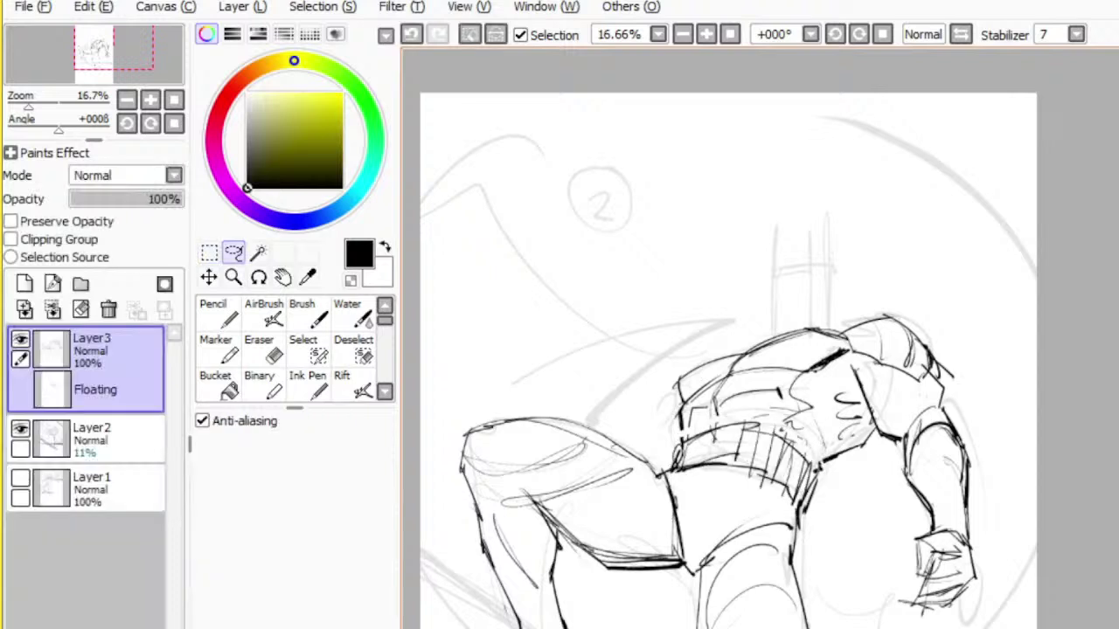
{"action": "key", "text": "ctrl+d"}
- Redraw the jagged abdominal line above the belt and add short hatched strokes where the belt wraps around the hip
{"action": "key", "text": "e"}
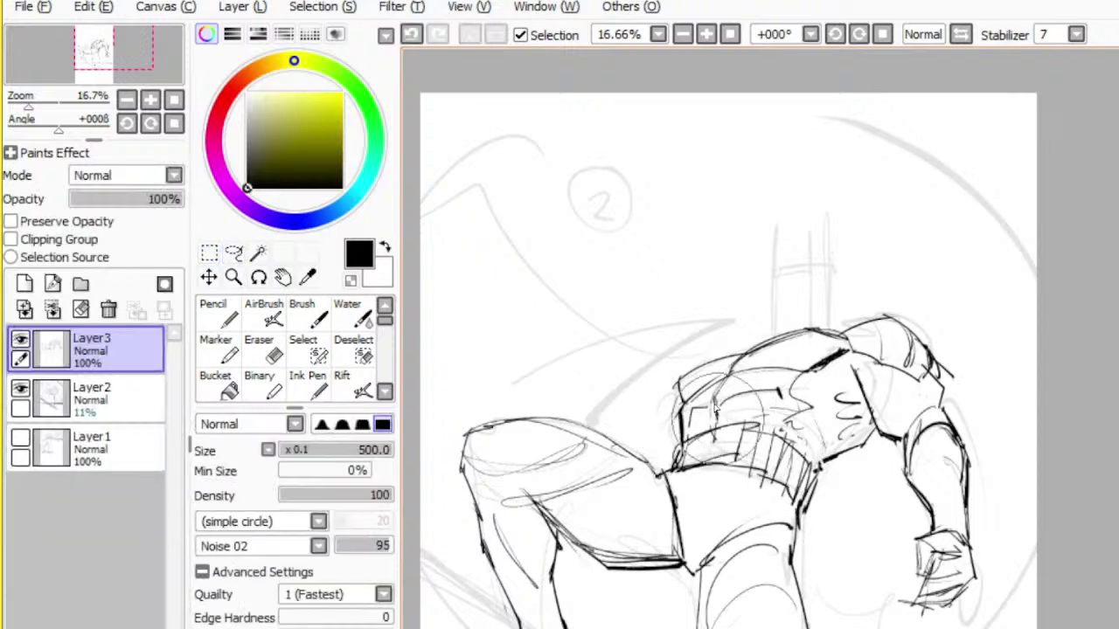
{"action": "key", "text": "ctrl+z"}
{"action": "mouse_move", "coordinate": [769, 426]}
{"action": "left_mouse_down"}
{"action": "mouse_move", "coordinate": [836, 452]}
{"action": "mouse_move", "coordinate": [802, 459]}
{"action": "mouse_move", "coordinate": [826, 480]}
{"action": "mouse_move", "coordinate": [806, 535]}
{"action": "left_mouse_up"}
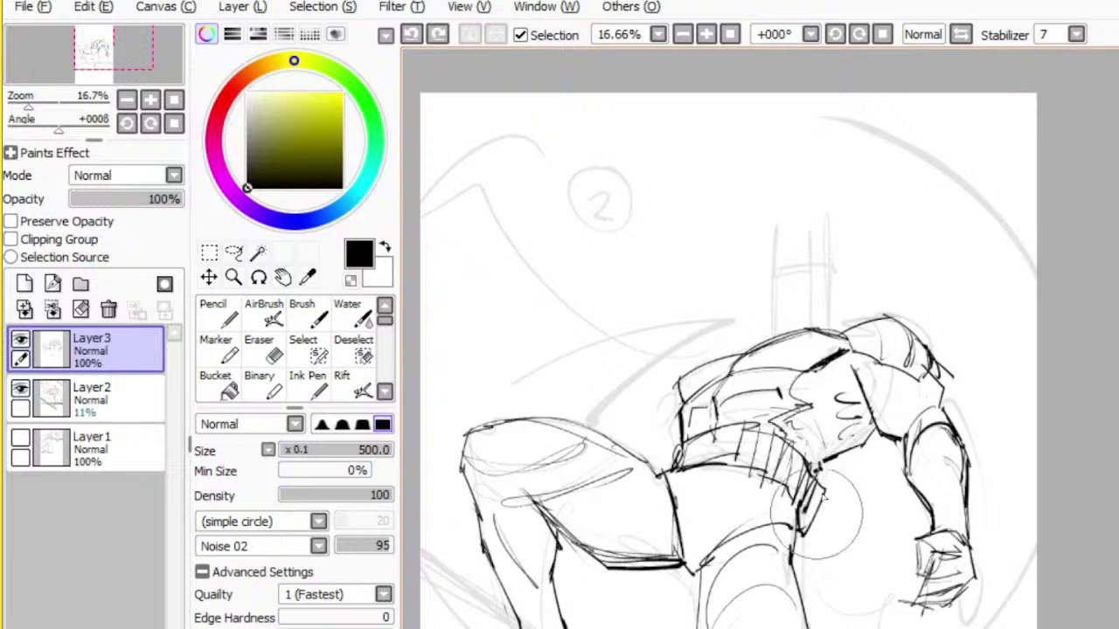
{"action": "left_click_drag", "start_coordinate": [817, 479], "coordinate": [826, 529]}
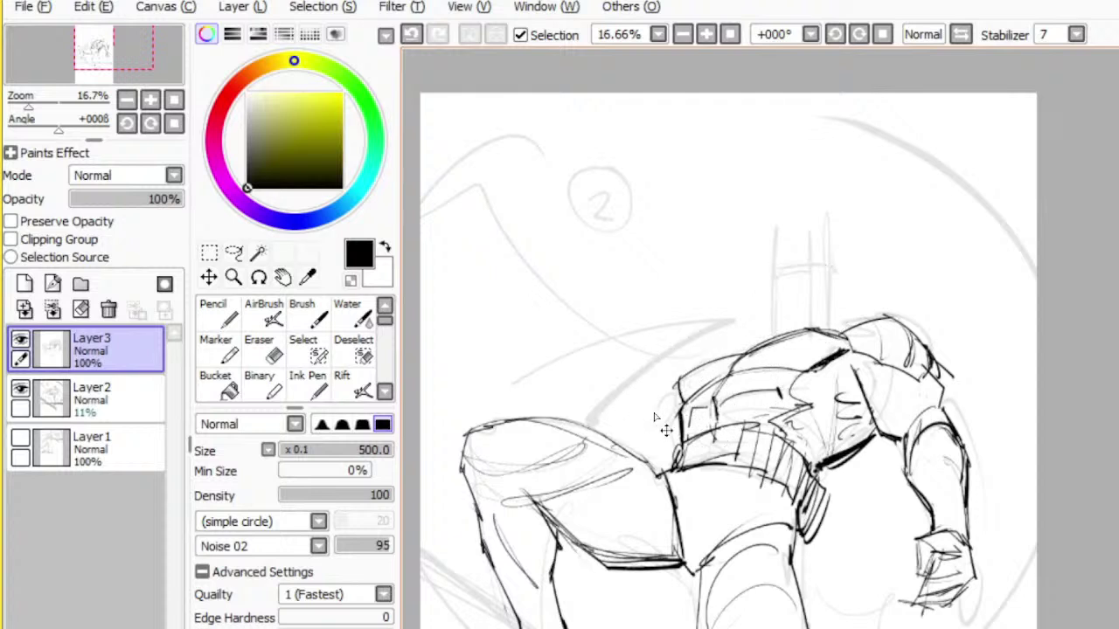
- Sketch the extended arm behind the raised thigh with long tapering lines that meet at the torso's side
{"action": "mouse_move", "coordinate": [552, 344]}
{"action": "left_mouse_down"}
{"action": "mouse_move", "coordinate": [696, 321]}
{"action": "mouse_move", "coordinate": [533, 366]}
{"action": "left_mouse_up"}
{"action": "left_click_drag", "start_coordinate": [497, 404], "coordinate": [696, 326]}
{"action": "left_click_drag", "start_coordinate": [584, 391], "coordinate": [691, 331]}
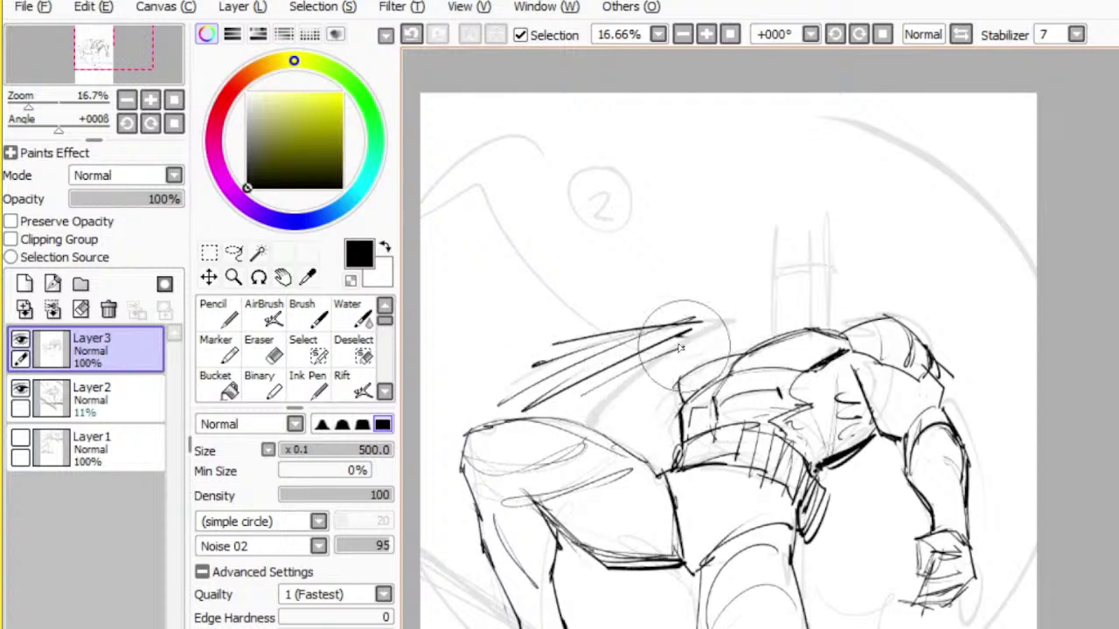
{"action": "left_click_drag", "start_coordinate": [664, 376], "coordinate": [735, 315]}
{"action": "left_click_drag", "start_coordinate": [633, 385], "coordinate": [726, 341]}
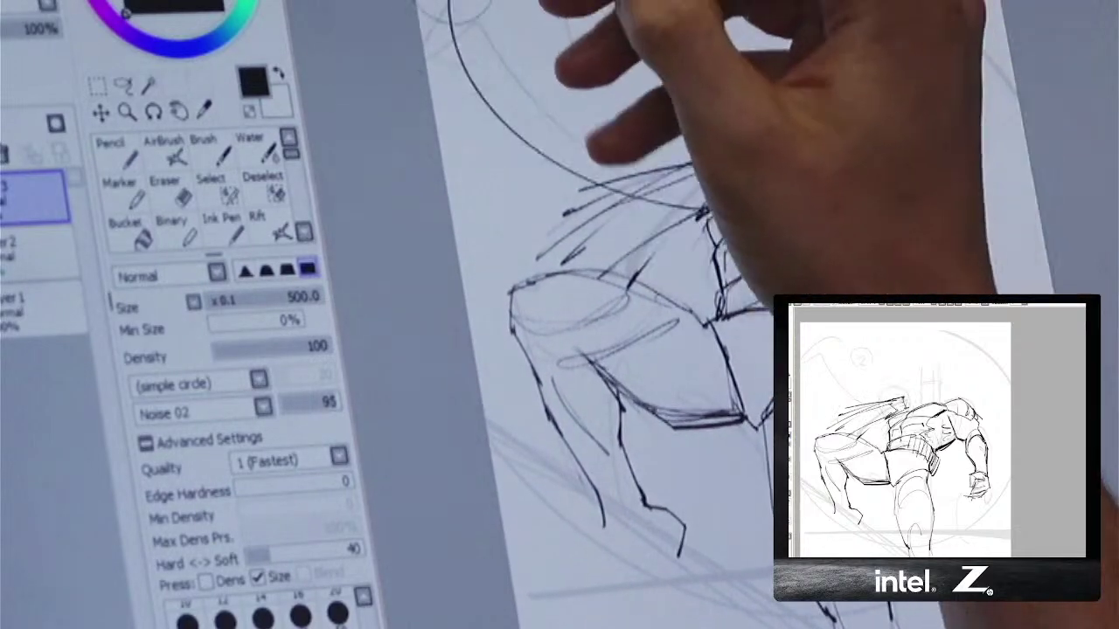
- Undo the first cape curve and draw the billowing cape's scalloped, pointed outline behind the extended arm, continuing its edges behind the legs
{"action": "key", "text": "ctrl+z"}
{"action": "mouse_move", "coordinate": [692, 206]}
{"action": "left_mouse_down"}
{"action": "mouse_move", "coordinate": [565, 164]}
{"action": "mouse_move", "coordinate": [494, 1]}
{"action": "mouse_move", "coordinate": [545, 5]}
{"action": "left_mouse_up"}
{"action": "left_click_drag", "start_coordinate": [486, 31], "coordinate": [419, 3]}
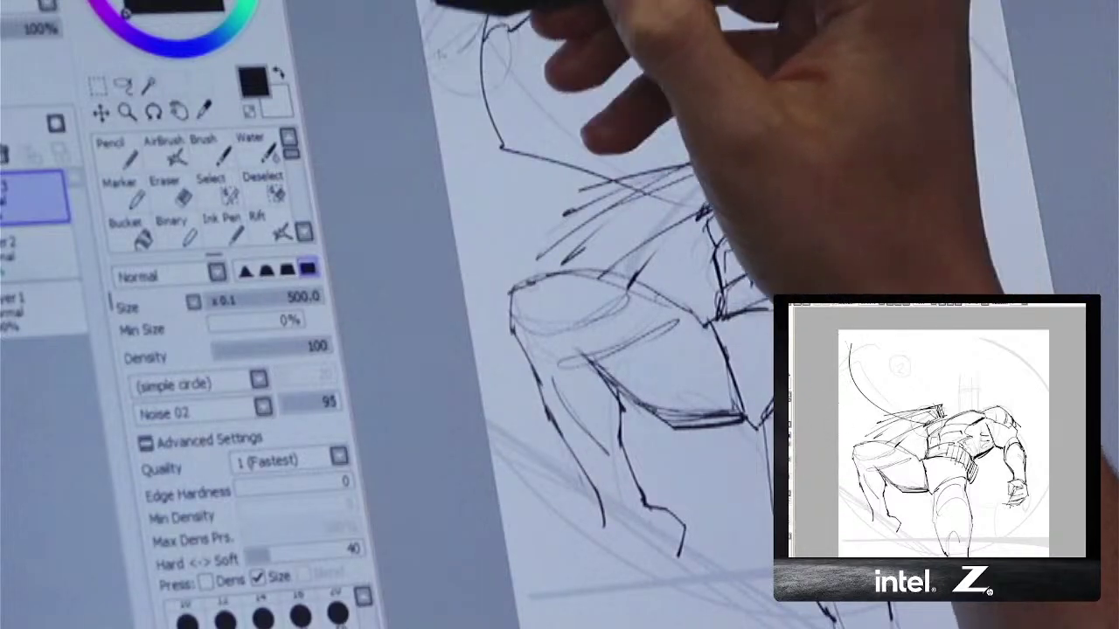
{"action": "left_click_drag", "start_coordinate": [430, 59], "coordinate": [449, 193]}
{"action": "left_click_drag", "start_coordinate": [535, 150], "coordinate": [657, 4]}
{"action": "left_click_drag", "start_coordinate": [652, 5], "coordinate": [657, 166]}
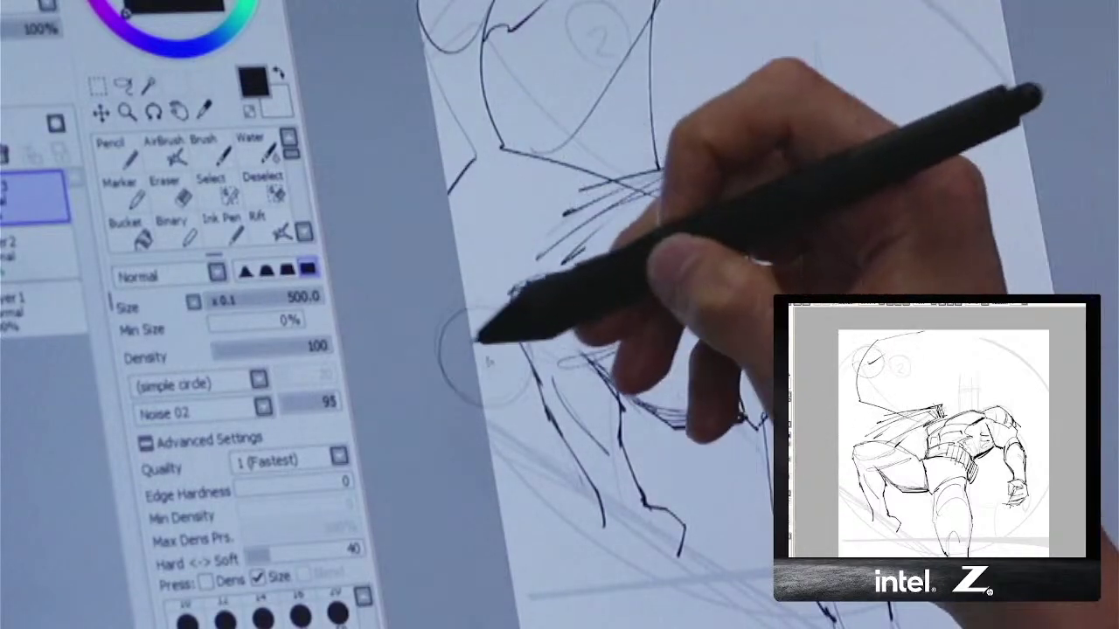
{"action": "mouse_move", "coordinate": [477, 355]}
{"action": "left_mouse_down"}
{"action": "mouse_move", "coordinate": [544, 415]}
{"action": "mouse_move", "coordinate": [556, 455]}
{"action": "left_mouse_up"}
{"action": "left_click_drag", "start_coordinate": [675, 431], "coordinate": [770, 485]}
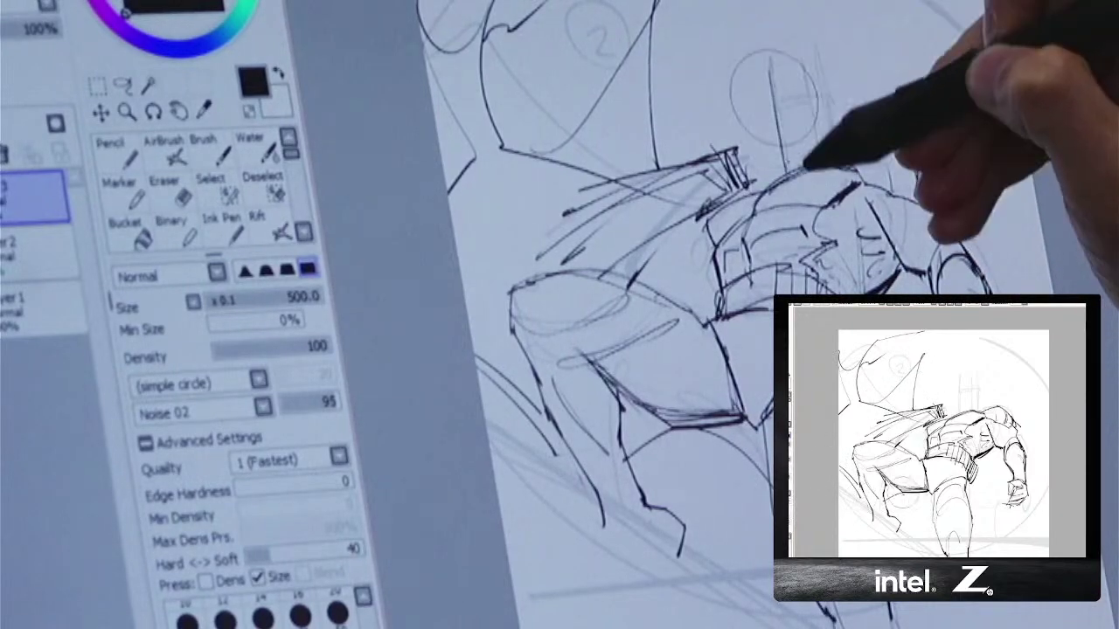
- Outline the cowled head above the shoulders with straight sides and a curved brow, and add two slanted eyes
{"action": "left_click_drag", "start_coordinate": [718, 82], "coordinate": [747, 70]}
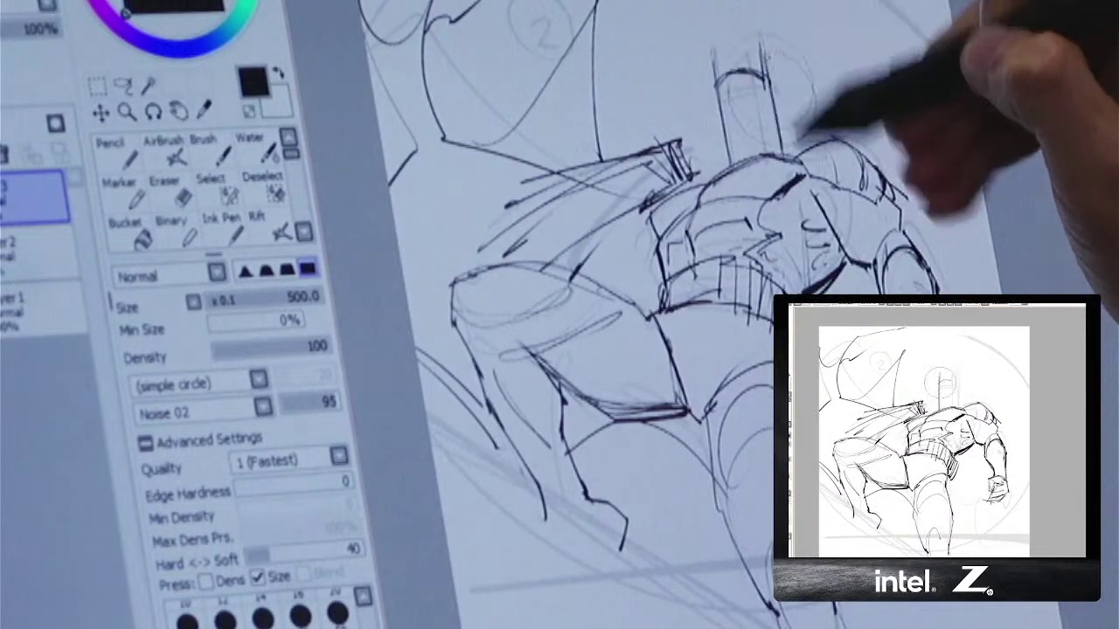
{"action": "left_click_drag", "start_coordinate": [802, 131], "coordinate": [765, 113]}
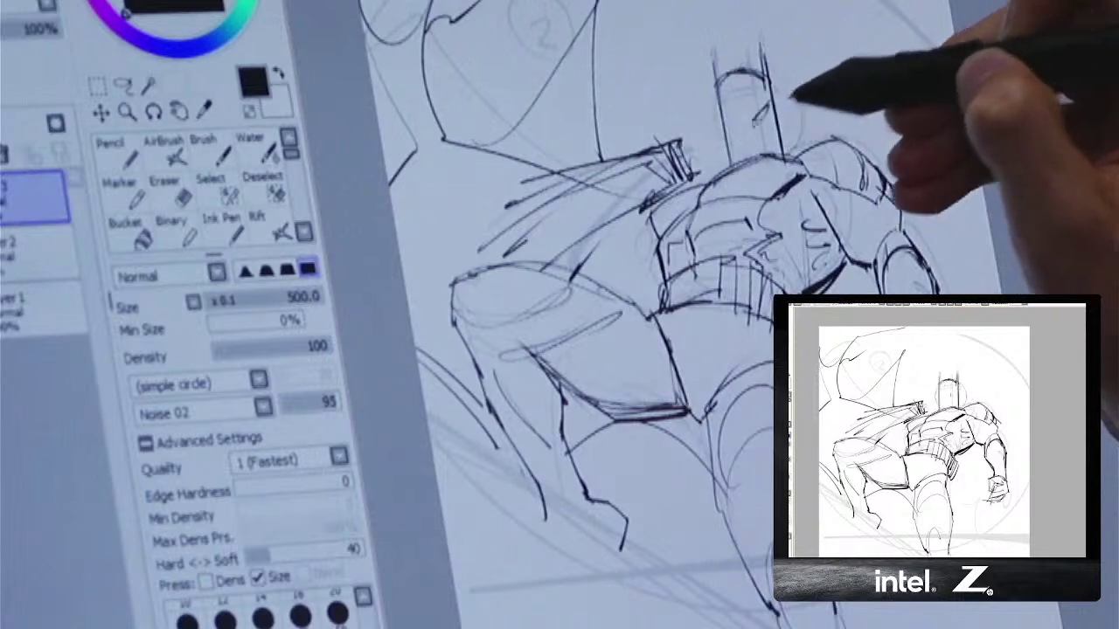
{"action": "left_click_drag", "start_coordinate": [792, 91], "coordinate": [748, 112]}
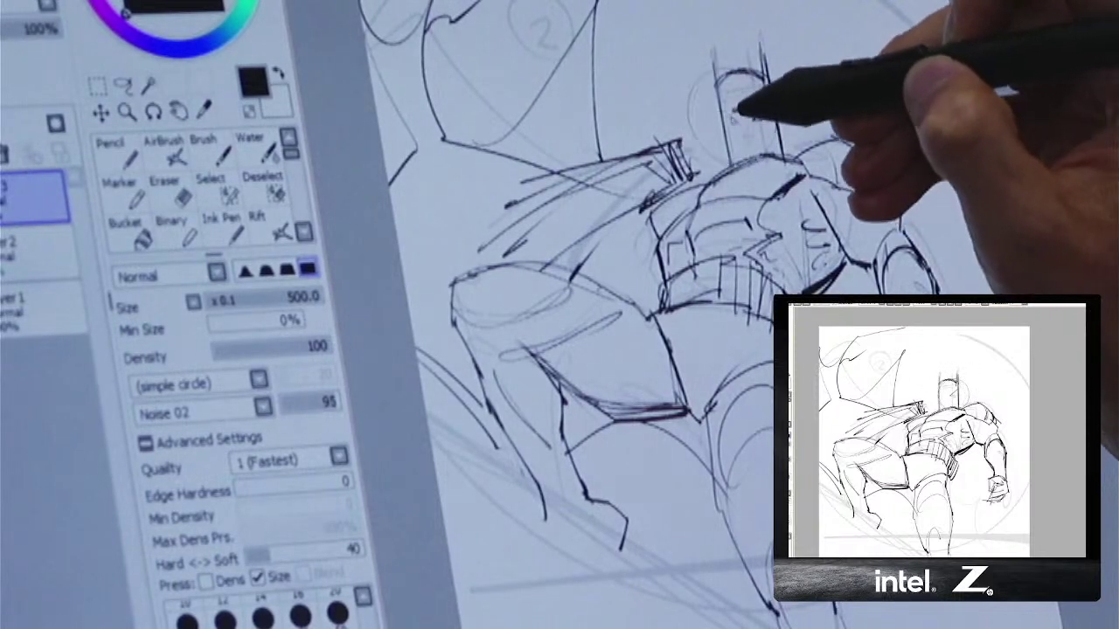
{"action": "left_click_drag", "start_coordinate": [751, 120], "coordinate": [769, 106]}
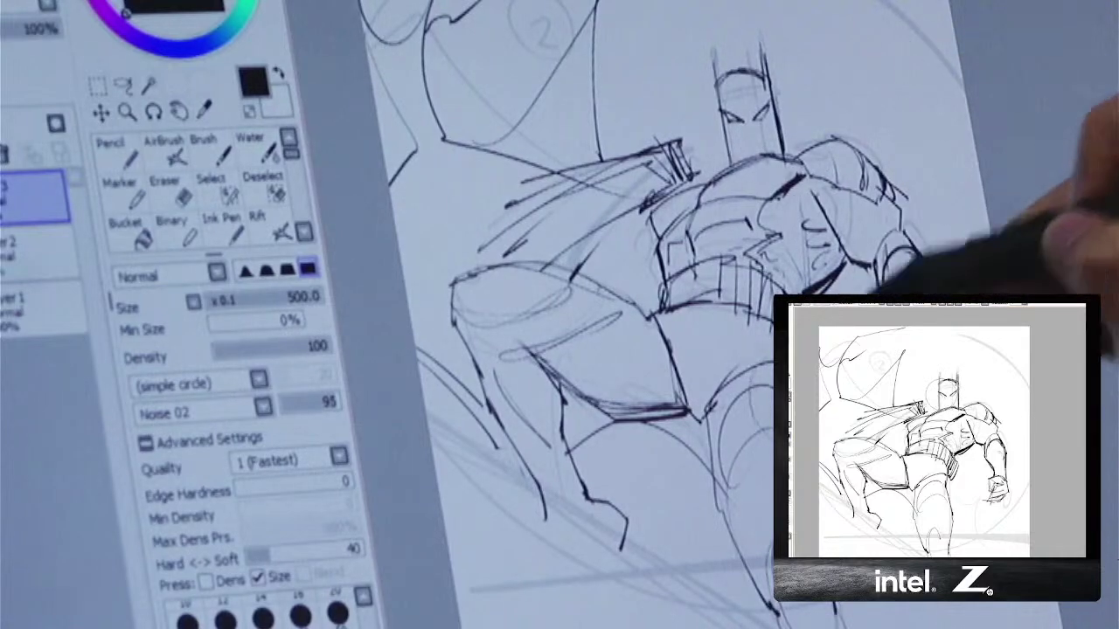
- Draw the heavy diagonal ledge line running beneath the raised foot down to the standing foot
{"action": "left_click_drag", "start_coordinate": [853, 156], "coordinate": [817, 104]}
{"action": "left_click_drag", "start_coordinate": [826, 1], "coordinate": [755, 0]}
{"action": "left_click_drag", "start_coordinate": [531, 269], "coordinate": [616, 283]}
{"action": "left_click_drag", "start_coordinate": [411, 253], "coordinate": [647, 332]}
{"action": "left_click_drag", "start_coordinate": [553, 319], "coordinate": [769, 446]}
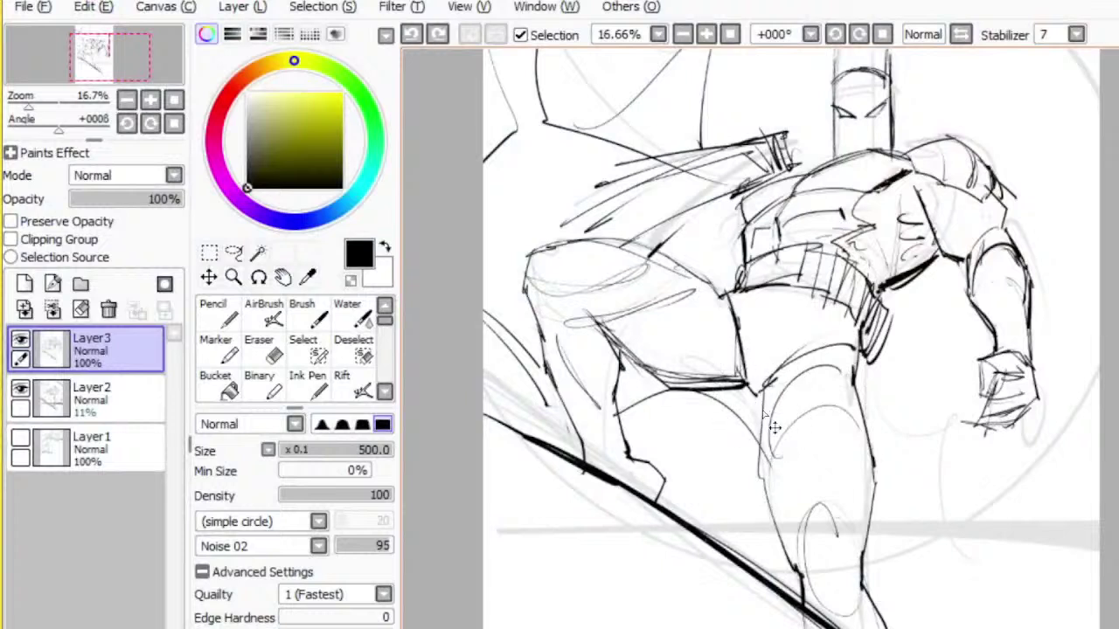
- Draw a bolder inner contour on the standing leg from the thigh down to the ankle
{"action": "mouse_move", "coordinate": [774, 426]}
{"action": "left_mouse_down"}
{"action": "mouse_move", "coordinate": [787, 557]}
{"action": "mouse_move", "coordinate": [766, 420]}
{"action": "left_mouse_up"}
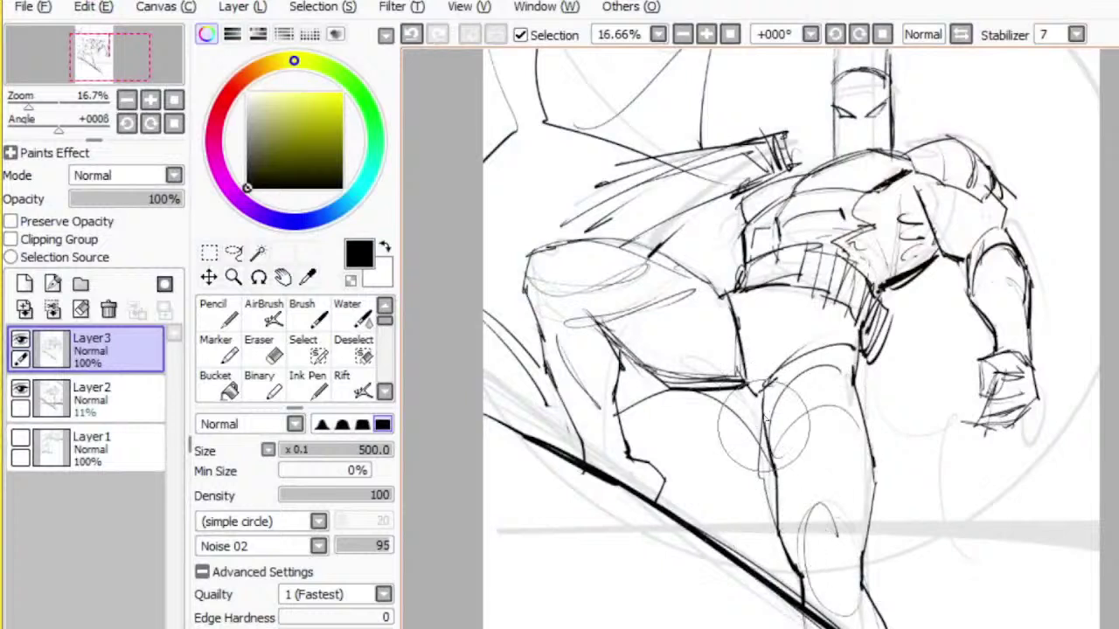
{"action": "key", "text": "e"}
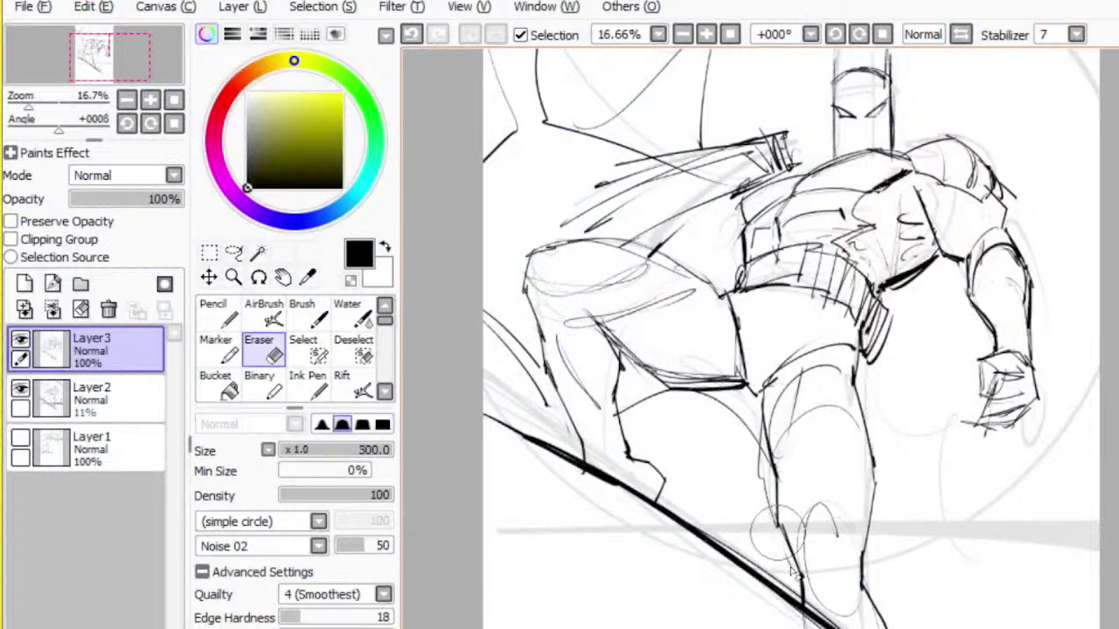
{"action": "key", "text": "ctrl+z"}
{"action": "key", "text": "n"}
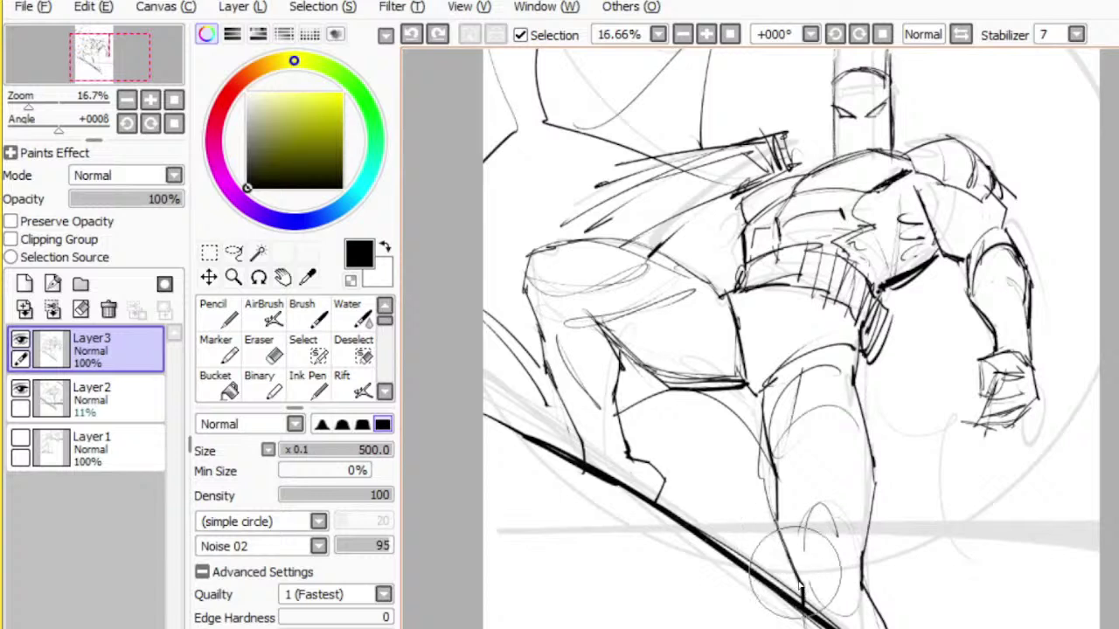
- Erase and redraw the standing leg's inner thigh contour, and clear the oval construction lines inside the leg
{"action": "key", "text": "e"}
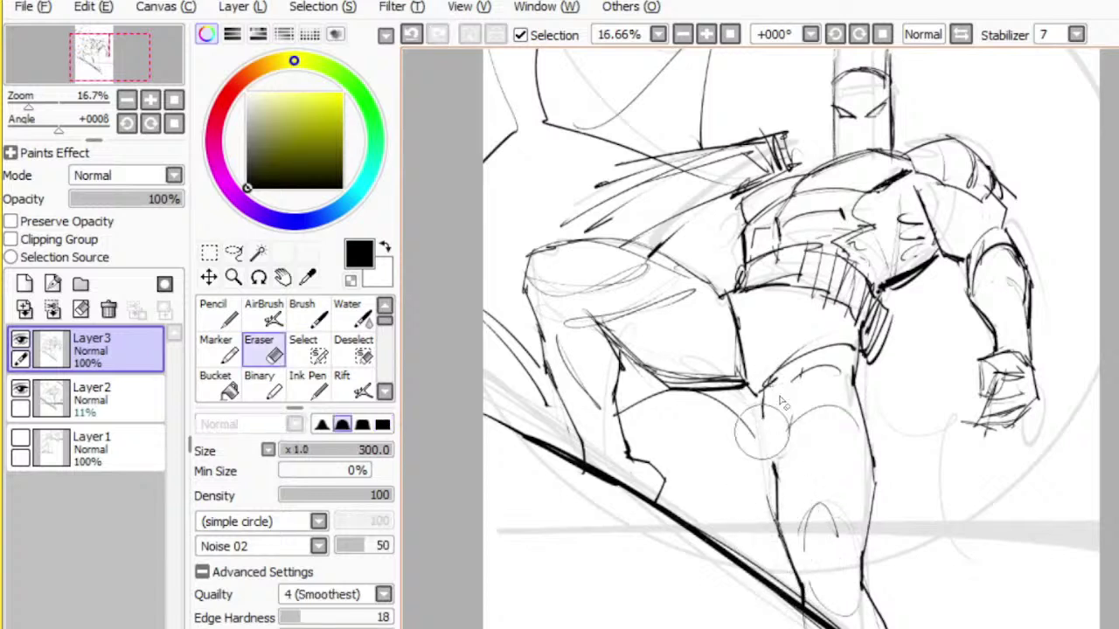
{"action": "key", "text": "n"}
{"action": "key", "text": "e"}
{"action": "key", "text": "n"}
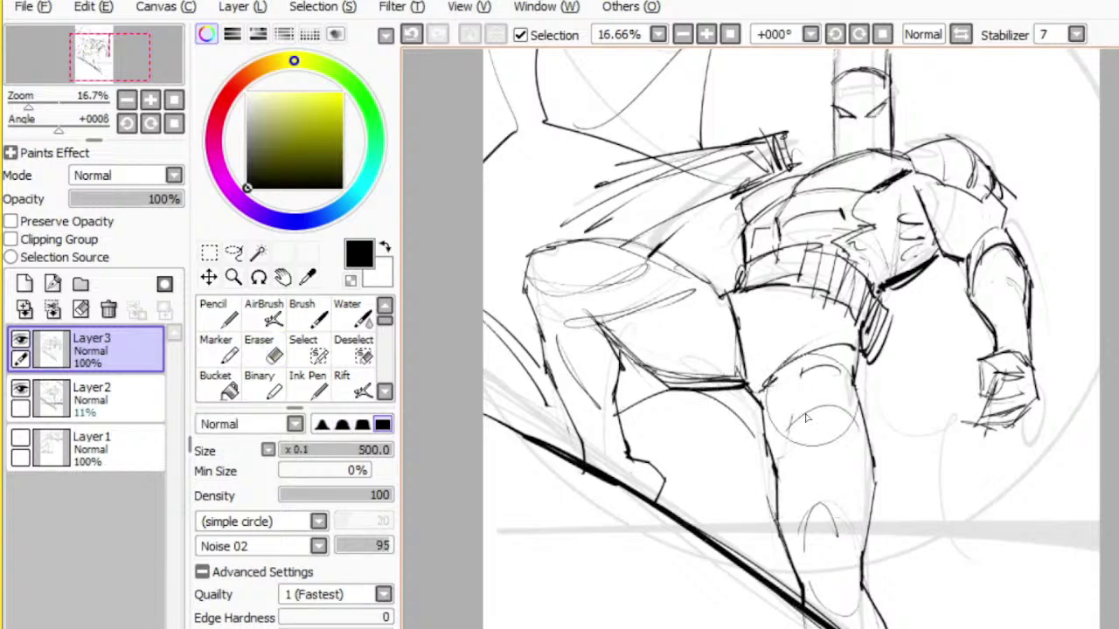
{"action": "key", "text": "e"}
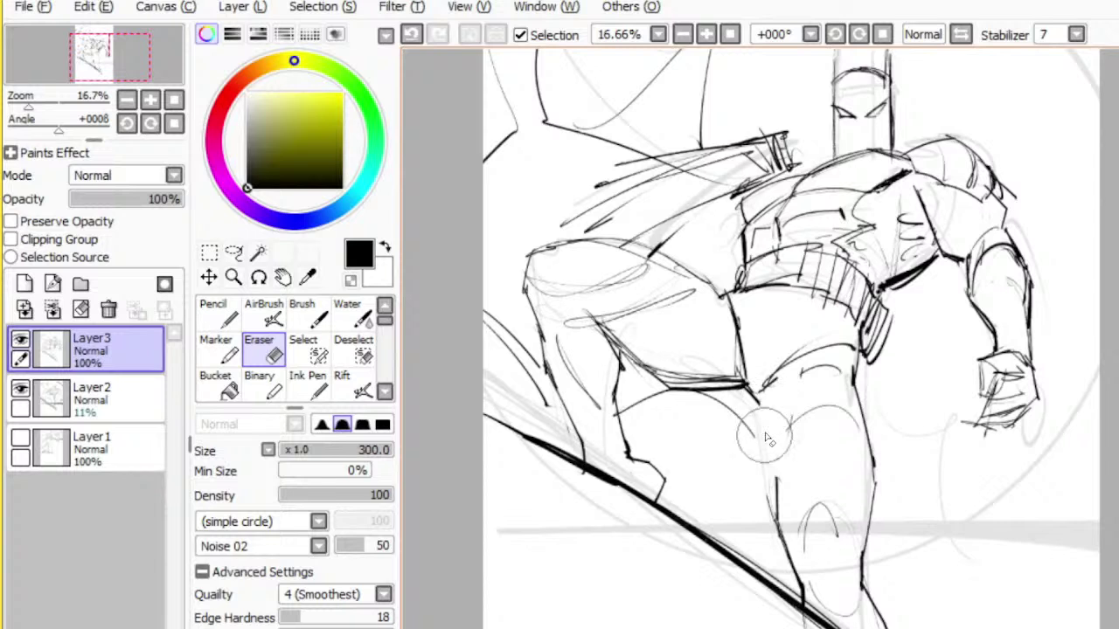
{"action": "key", "text": "n"}
{"action": "key", "text": "e"}
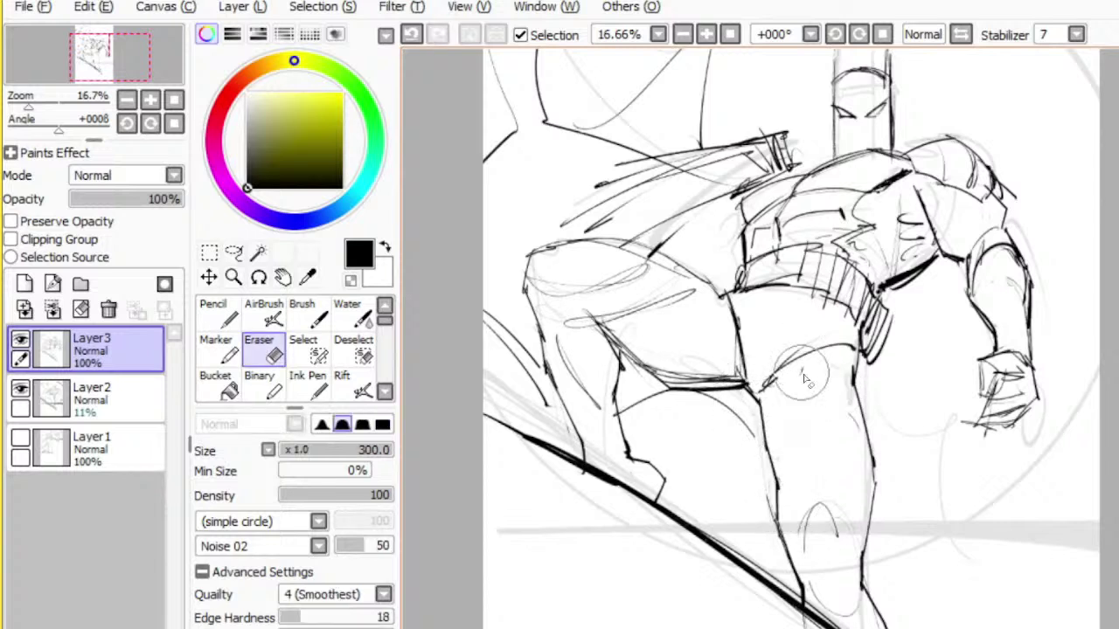
- Add a muscle line inside the standing leg, and strengthen its lower contours with curved lines at the knee and ankle
{"action": "key", "text": "n"}
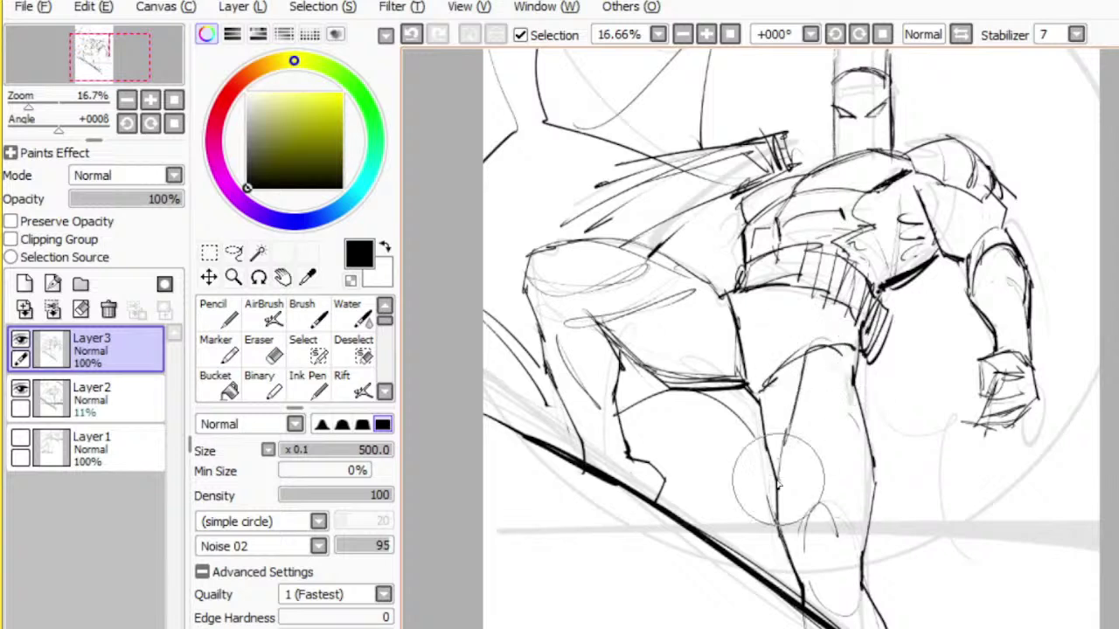
{"action": "key", "text": "e"}
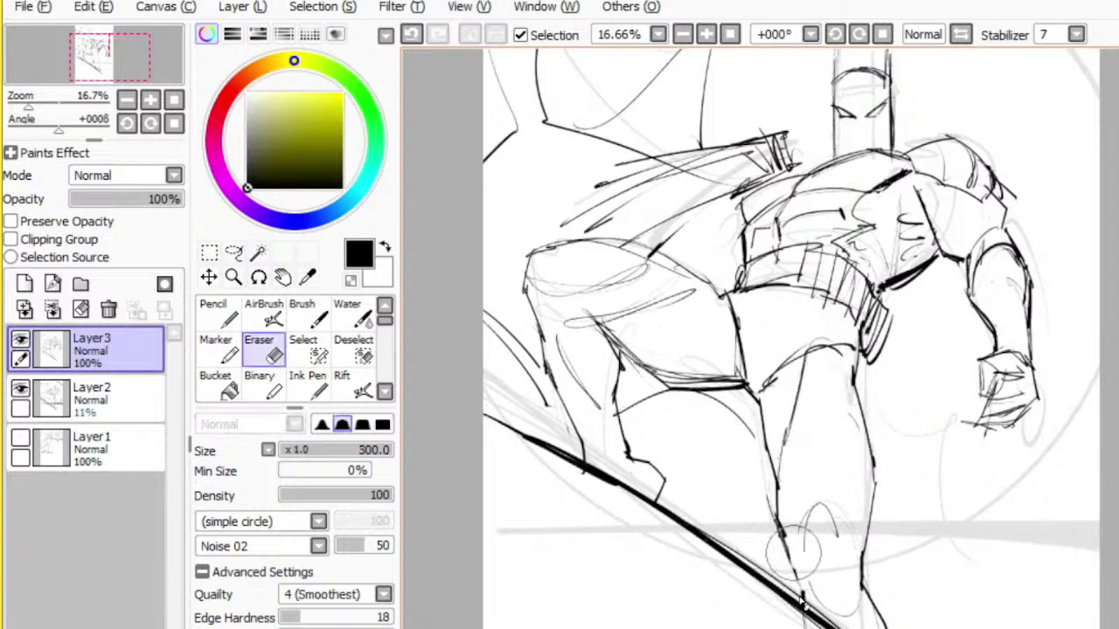
{"action": "key", "text": "n"}
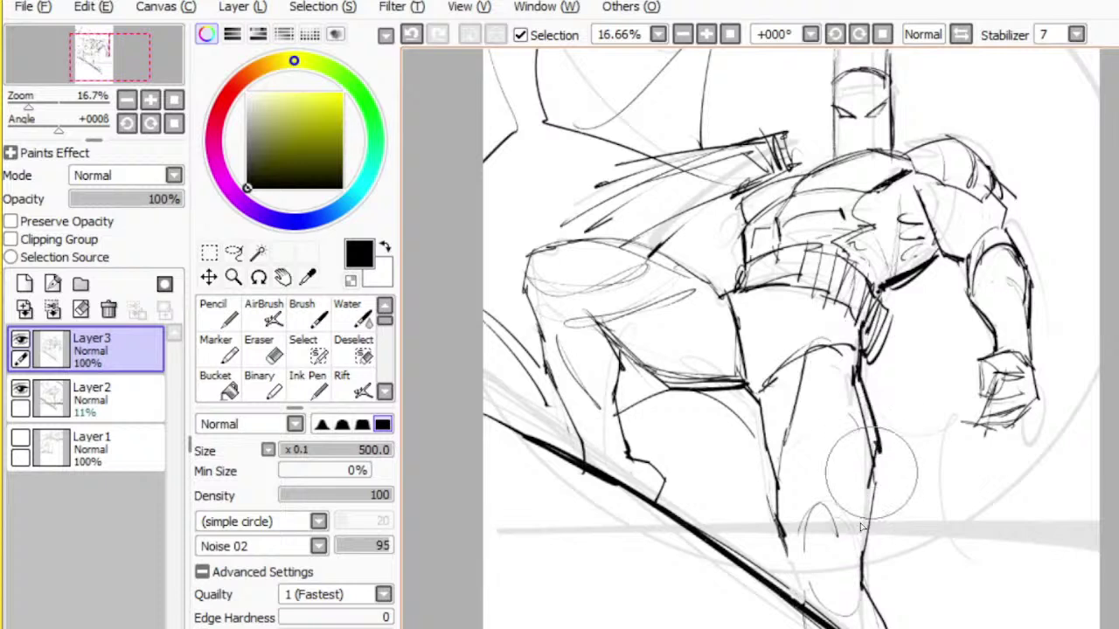
{"action": "left_click_drag", "start_coordinate": [790, 551], "coordinate": [797, 600]}
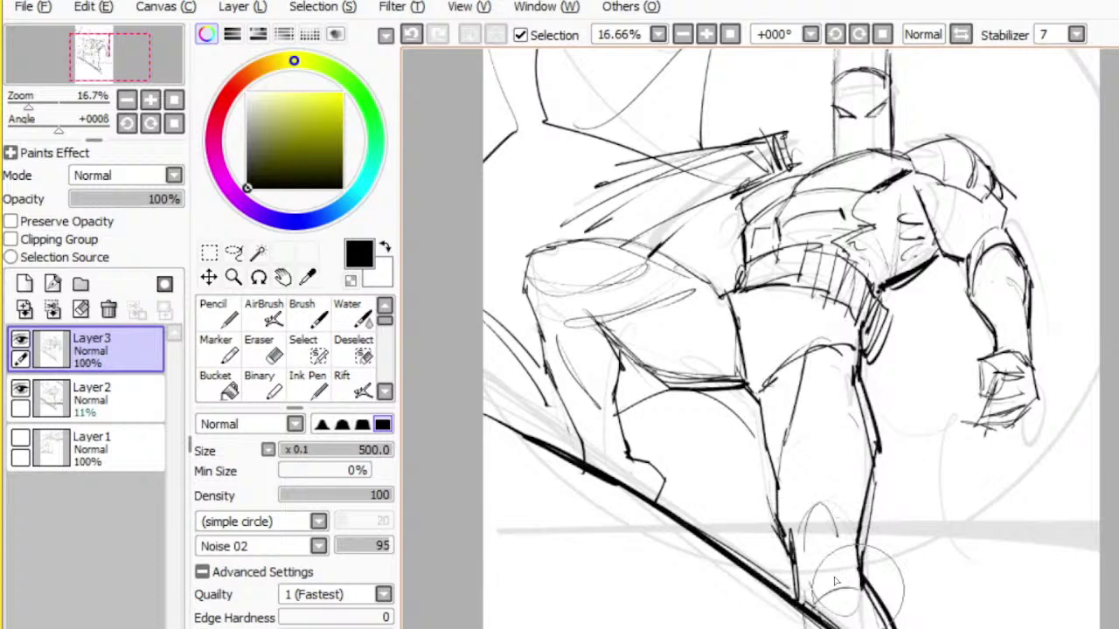
{"action": "left_click_drag", "start_coordinate": [791, 547], "coordinate": [864, 608]}
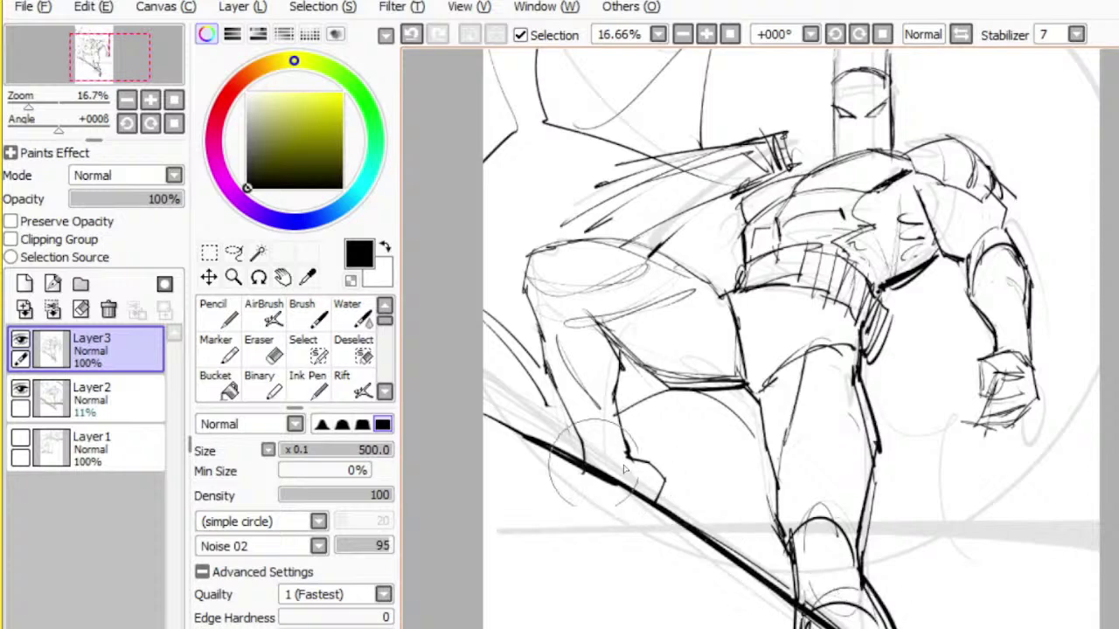
- Draw the cape's zigzag folds beside the hip and its tall pointed edge behind the lowered arm
{"action": "key", "text": "e"}
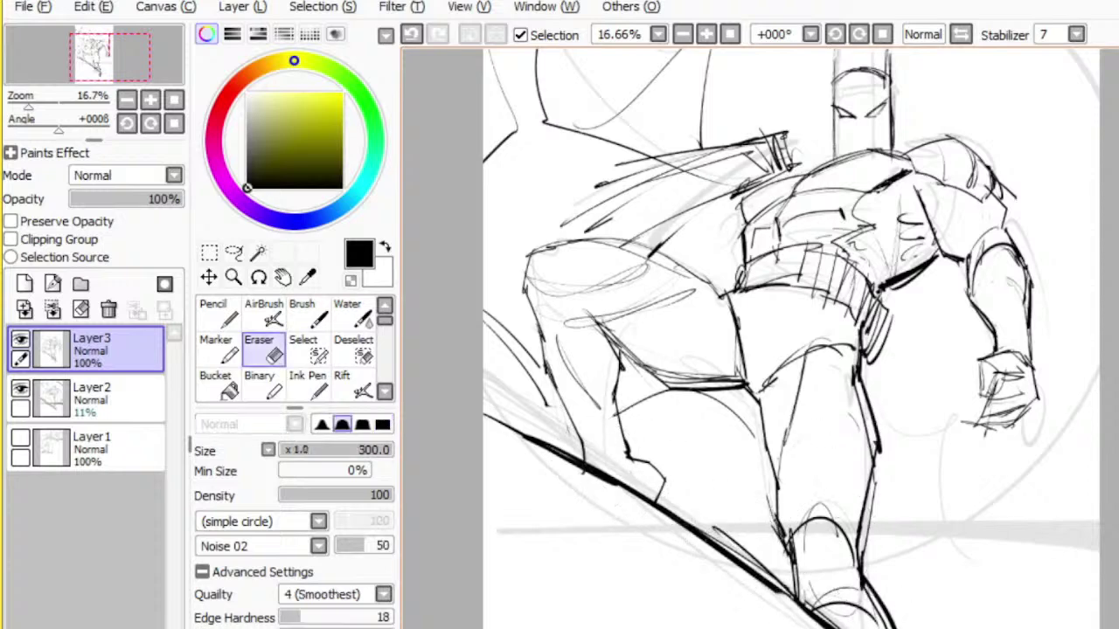
{"action": "left_click_drag", "start_coordinate": [1009, 435], "coordinate": [923, 565]}
{"action": "key", "text": "n"}
{"action": "key", "text": "ctrl+z"}
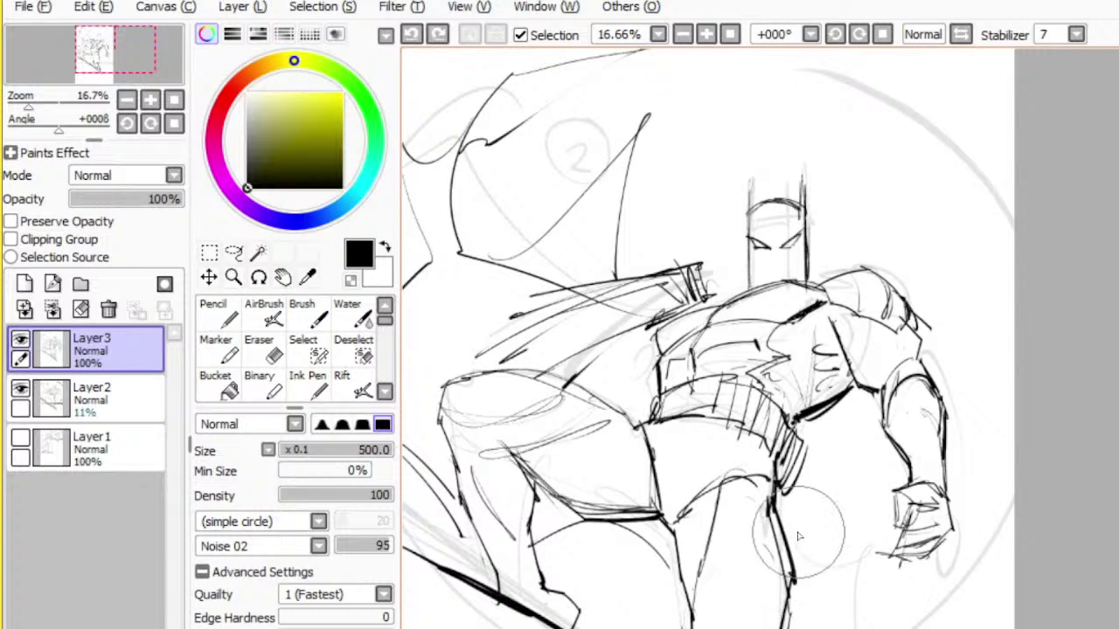
{"action": "mouse_move", "coordinate": [795, 538]}
{"action": "left_mouse_down"}
{"action": "mouse_move", "coordinate": [824, 528]}
{"action": "mouse_move", "coordinate": [879, 457]}
{"action": "left_mouse_up"}
{"action": "left_click_drag", "start_coordinate": [988, 285], "coordinate": [960, 622]}
{"action": "left_click_drag", "start_coordinate": [982, 557], "coordinate": [973, 619]}
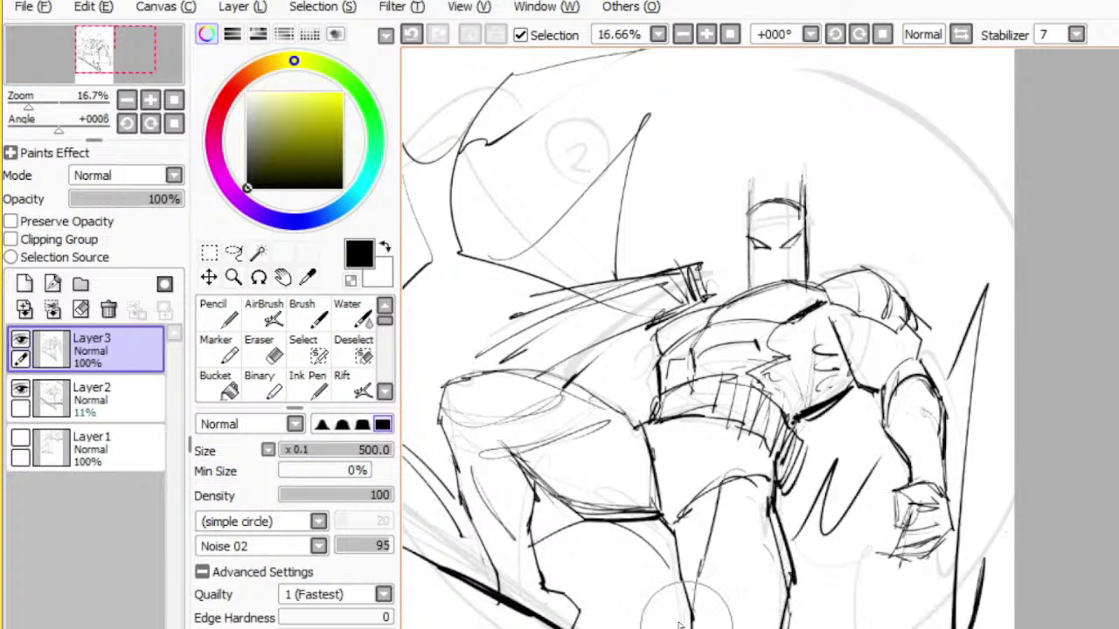
{"action": "left_click_drag", "start_coordinate": [849, 513], "coordinate": [881, 460]}
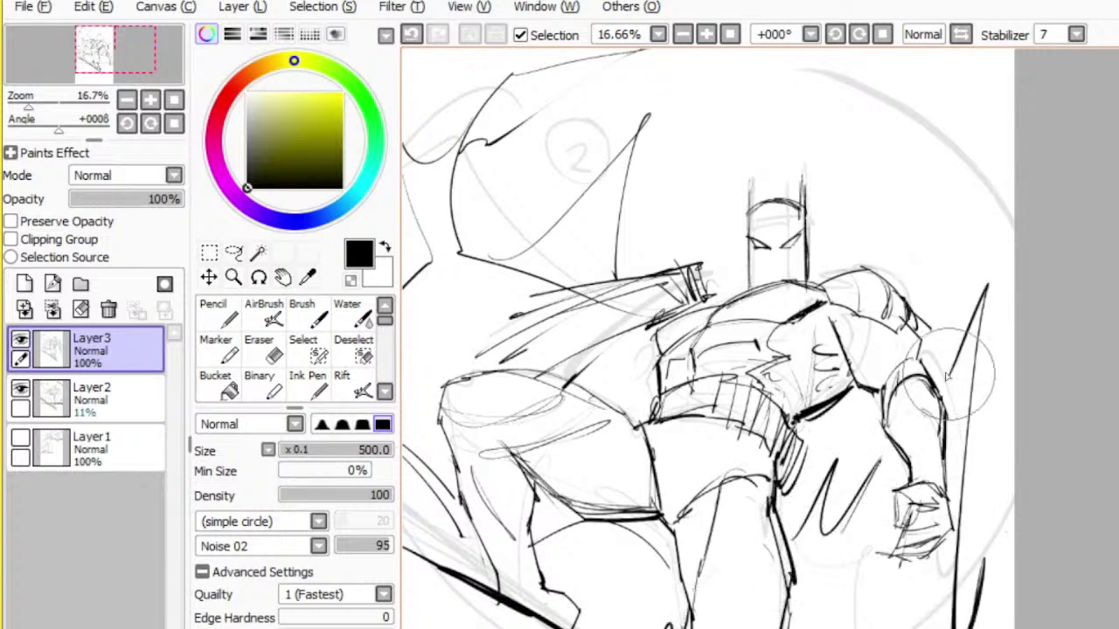
{"action": "mouse_move", "coordinate": [942, 379]}
{"action": "left_mouse_down"}
{"action": "mouse_move", "coordinate": [996, 259]}
{"action": "mouse_move", "coordinate": [959, 626]}
{"action": "left_mouse_up"}
{"action": "left_click_drag", "start_coordinate": [996, 570], "coordinate": [979, 626]}
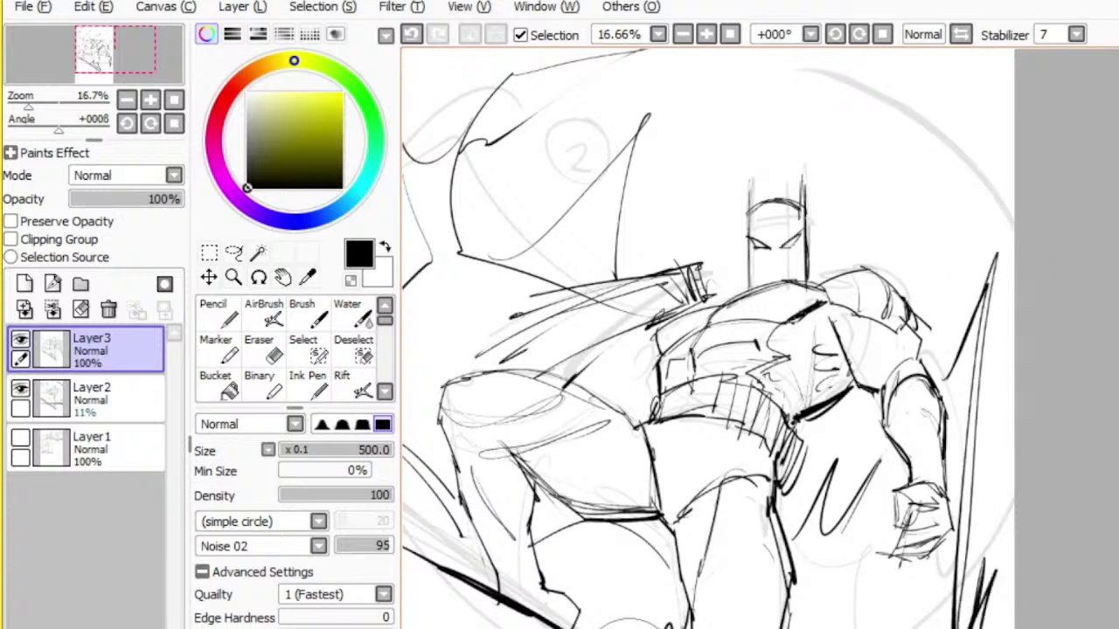
- Draw a large circle behind the head, spanning from above the cowl down to the shoulders, with repeated loops
{"action": "left_click_drag", "start_coordinate": [819, 475], "coordinate": [797, 473]}
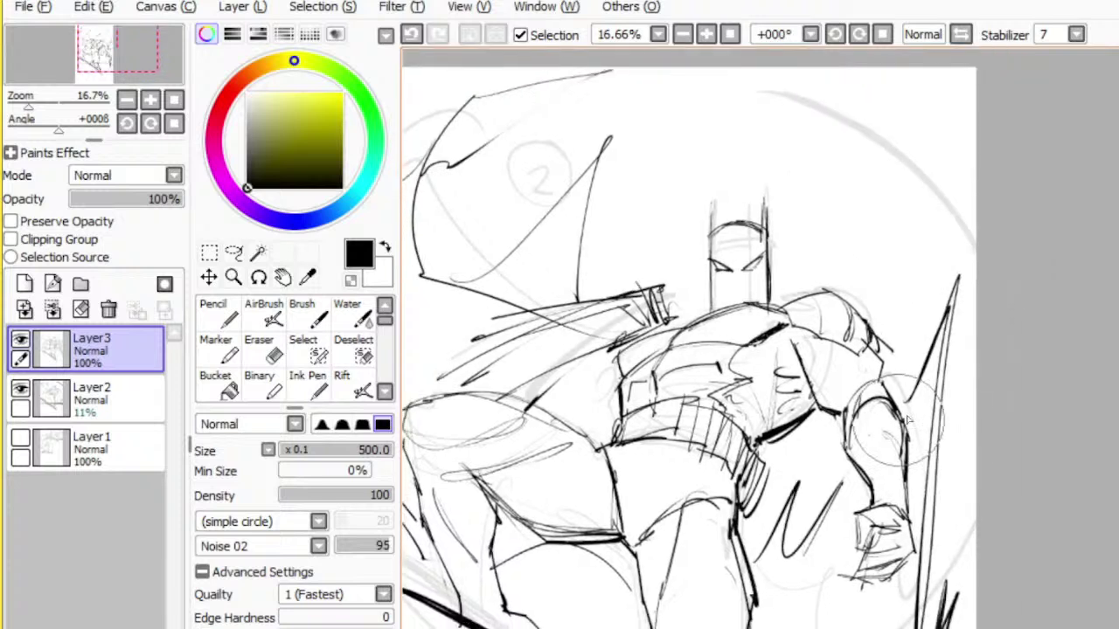
{"action": "mouse_move", "coordinate": [900, 402]}
{"action": "left_mouse_down"}
{"action": "mouse_move", "coordinate": [910, 427]}
{"action": "mouse_move", "coordinate": [978, 447]}
{"action": "left_mouse_up"}
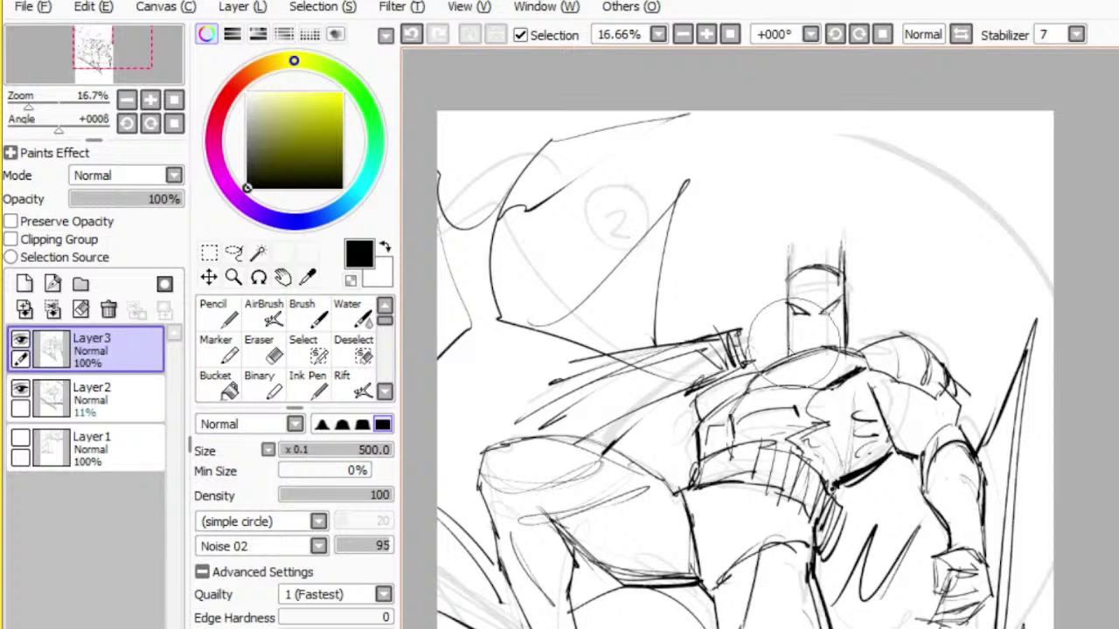
{"action": "mouse_move", "coordinate": [790, 347]}
{"action": "left_mouse_down"}
{"action": "mouse_move", "coordinate": [884, 350]}
{"action": "mouse_move", "coordinate": [912, 143]}
{"action": "mouse_move", "coordinate": [708, 202]}
{"action": "mouse_move", "coordinate": [868, 134]}
{"action": "mouse_move", "coordinate": [897, 358]}
{"action": "mouse_move", "coordinate": [878, 134]}
{"action": "mouse_move", "coordinate": [710, 256]}
{"action": "mouse_move", "coordinate": [792, 341]}
{"action": "left_mouse_up"}
{"action": "key", "text": "ctrl+z"}
{"action": "mouse_move", "coordinate": [731, 322]}
{"action": "left_mouse_down"}
{"action": "mouse_move", "coordinate": [970, 300]}
{"action": "mouse_move", "coordinate": [905, 360]}
{"action": "left_mouse_up"}
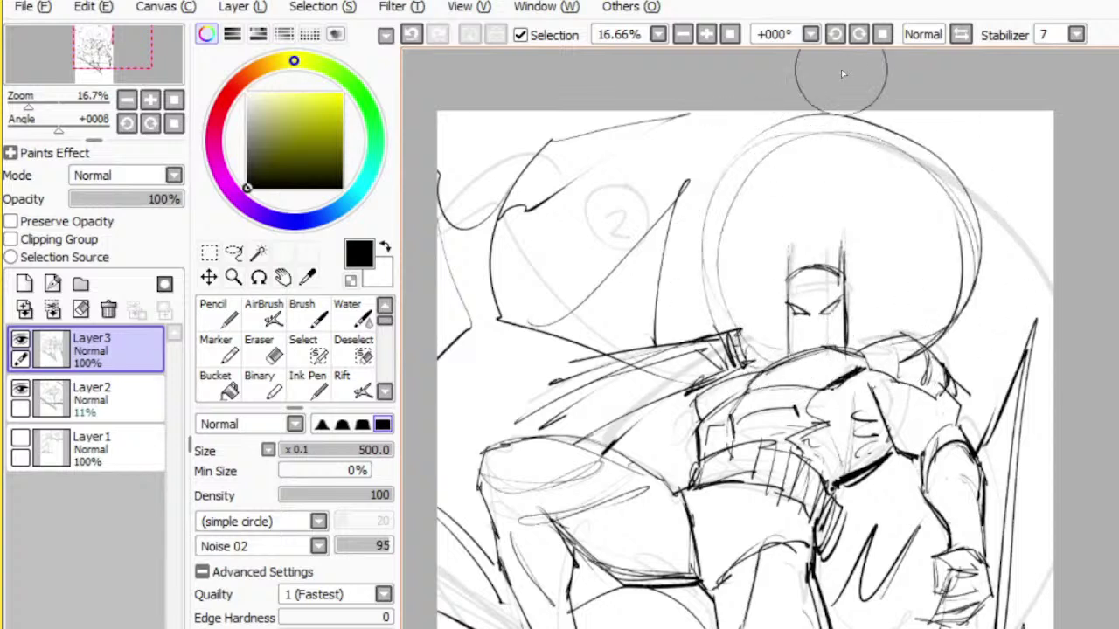
- Undo the stray face strokes and draw the mask's V-shaped lower edge beneath the eyes
{"action": "mouse_move", "coordinate": [790, 318]}
{"action": "left_mouse_down"}
{"action": "mouse_move", "coordinate": [820, 327]}
{"action": "mouse_move", "coordinate": [817, 280]}
{"action": "mouse_move", "coordinate": [791, 354]}
{"action": "left_mouse_up"}
{"action": "key", "text": "ctrl+z"}
{"action": "key", "text": "ctrl+z"}
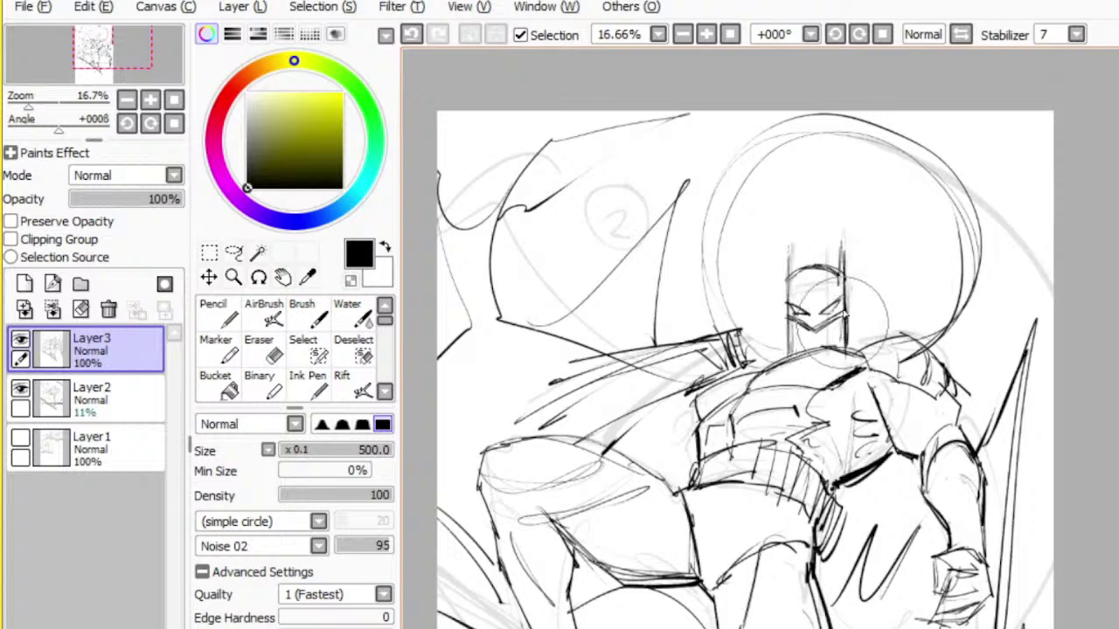
{"action": "mouse_move", "coordinate": [828, 340]}
{"action": "left_mouse_down"}
{"action": "mouse_move", "coordinate": [839, 229]}
{"action": "mouse_move", "coordinate": [861, 278]}
{"action": "left_mouse_up"}
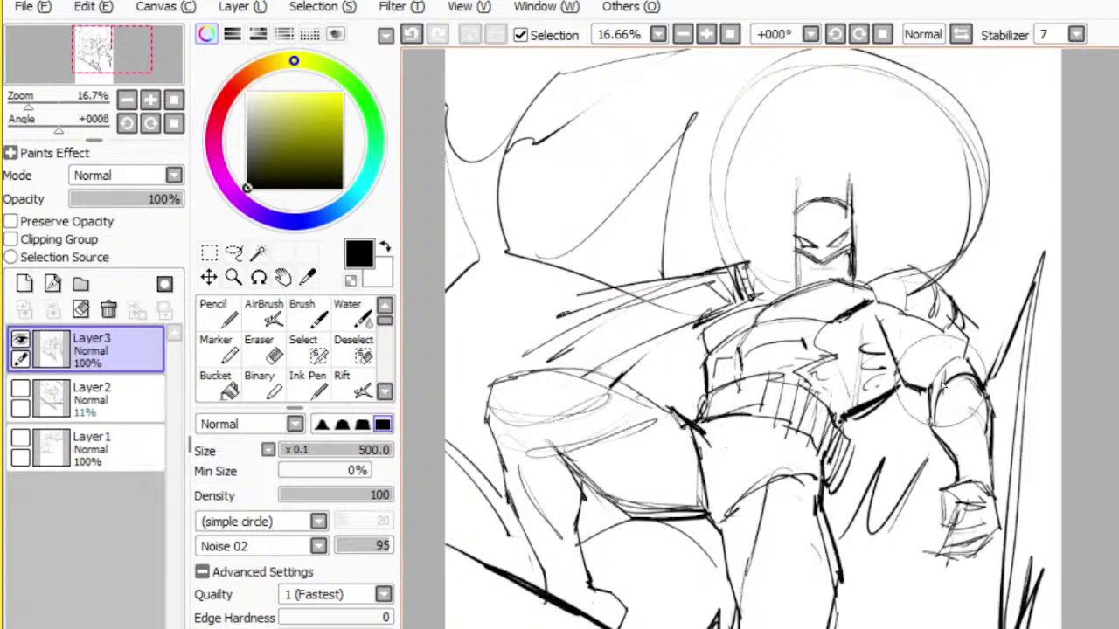
- Try fading Layer3 to 11% opacity and restore its full opacity
{"action": "left_click_drag", "start_coordinate": [131, 201], "coordinate": [88, 223]}
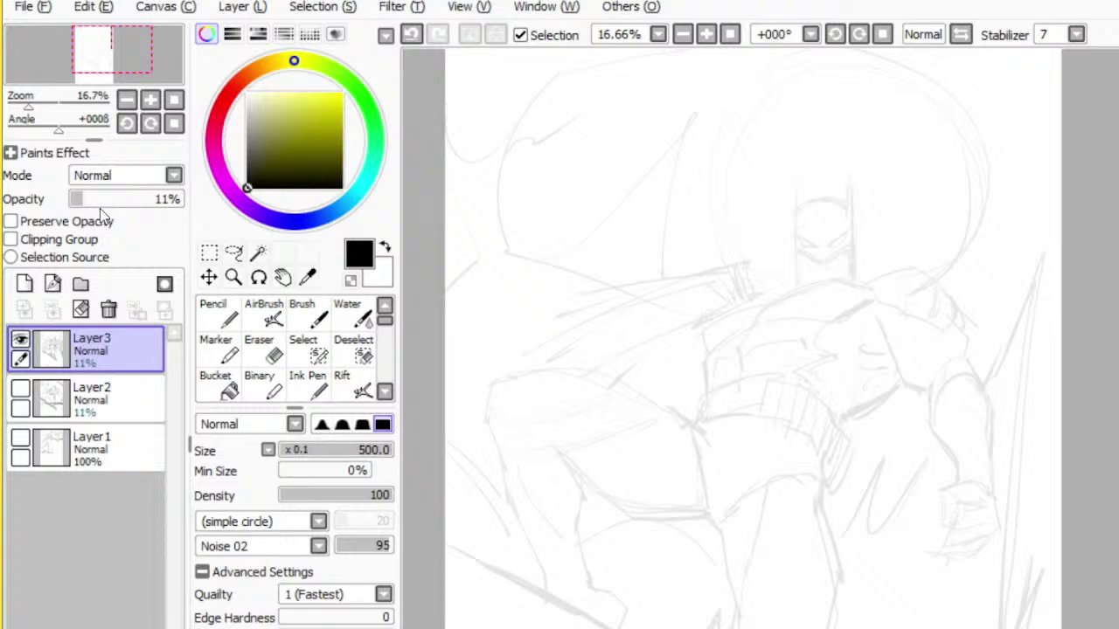
{"action": "left_click_drag", "start_coordinate": [159, 194], "coordinate": [250, 236]}
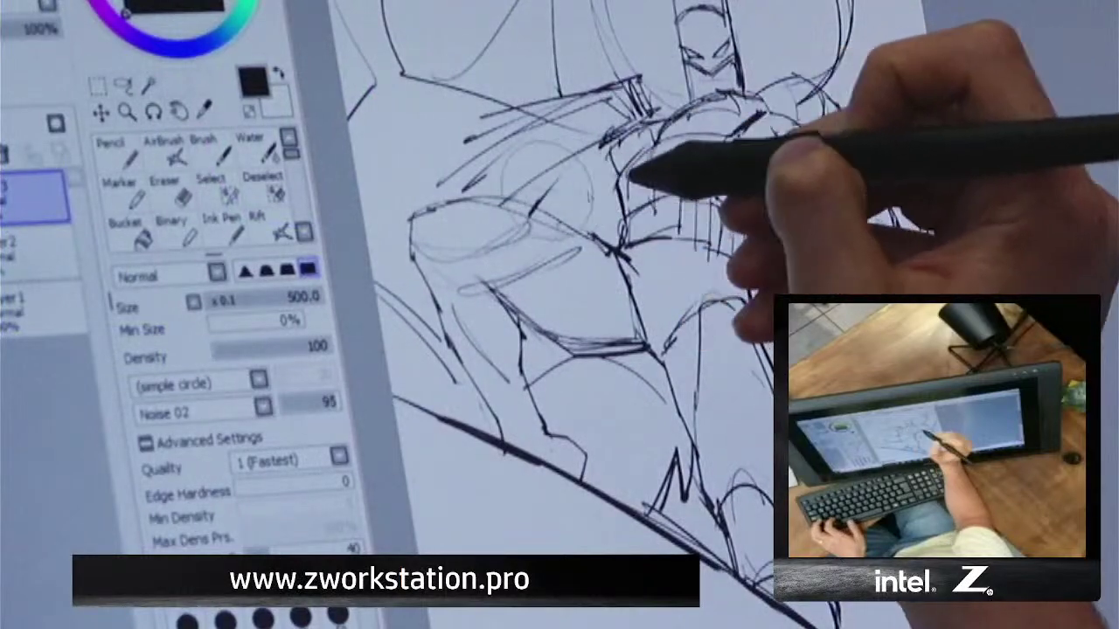
{"action": "left_click_drag", "start_coordinate": [546, 136], "coordinate": [529, 160]}
{"action": "key", "text": "ctrl+0"}
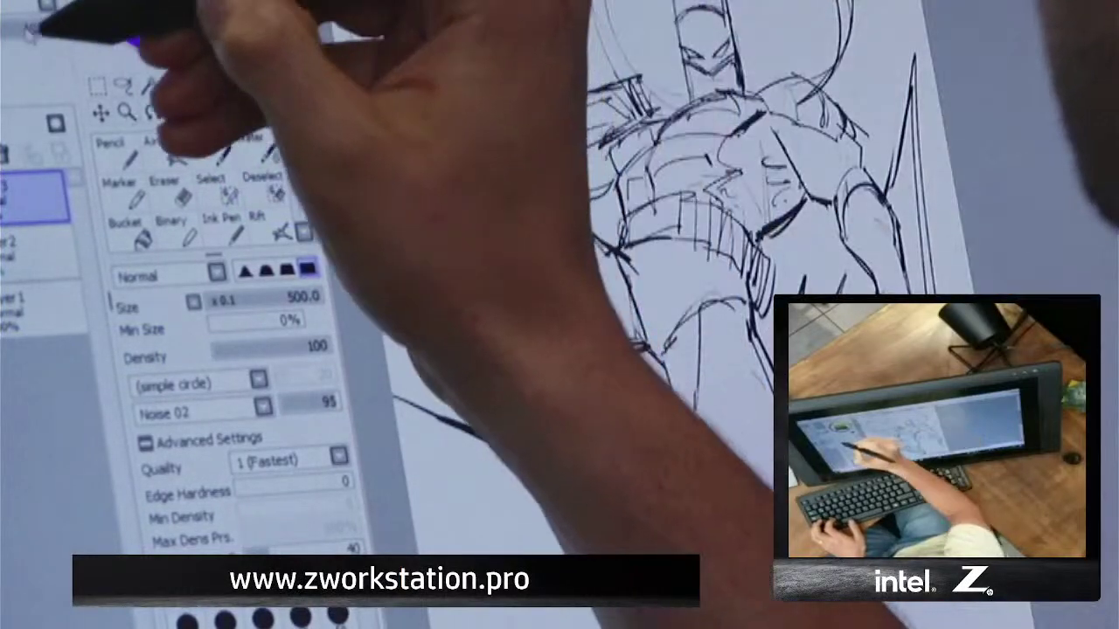
- Fade Layer3 to 13% opacity and add a new layer above it for the clean linework
{"action": "left_click_drag", "start_coordinate": [57, 29], "coordinate": [3, 43]}
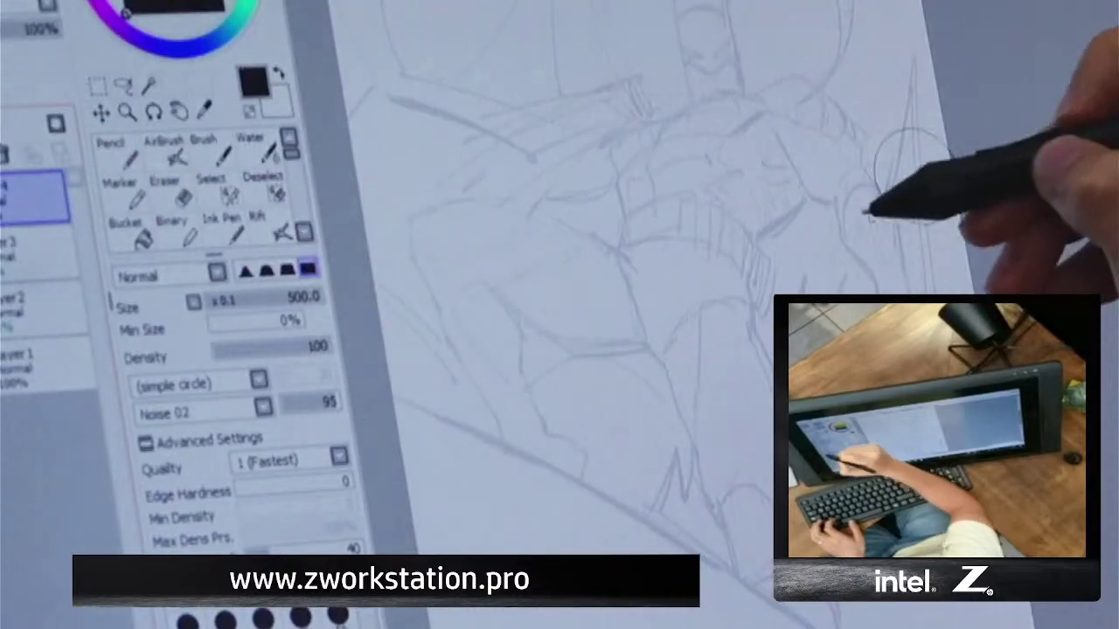
{"action": "left_click_drag", "start_coordinate": [807, 322], "coordinate": [804, 237]}
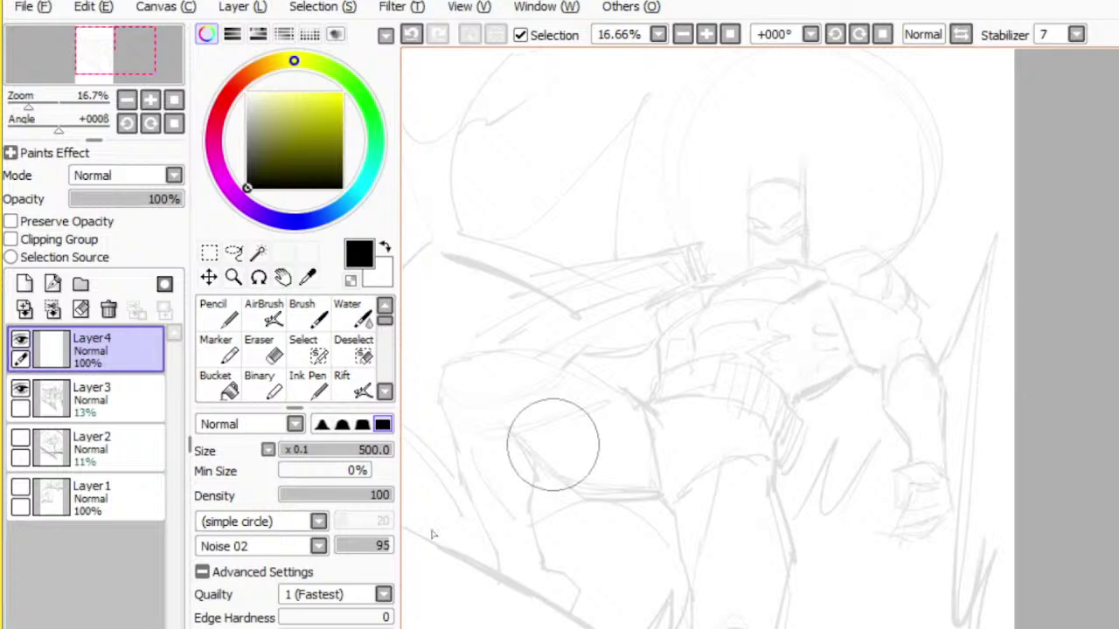
{"action": "key", "text": "Page_Up"}
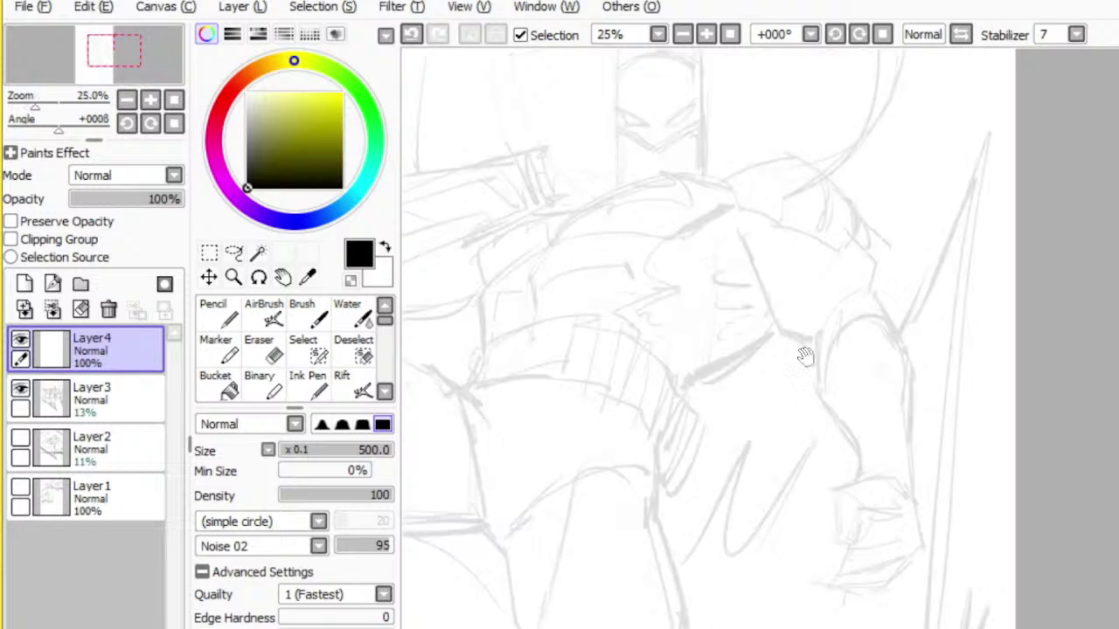
{"action": "left_click_drag", "start_coordinate": [802, 355], "coordinate": [803, 435]}
{"action": "left_click_drag", "start_coordinate": [769, 328], "coordinate": [789, 360]}
{"action": "key", "text": "ctrl+z"}
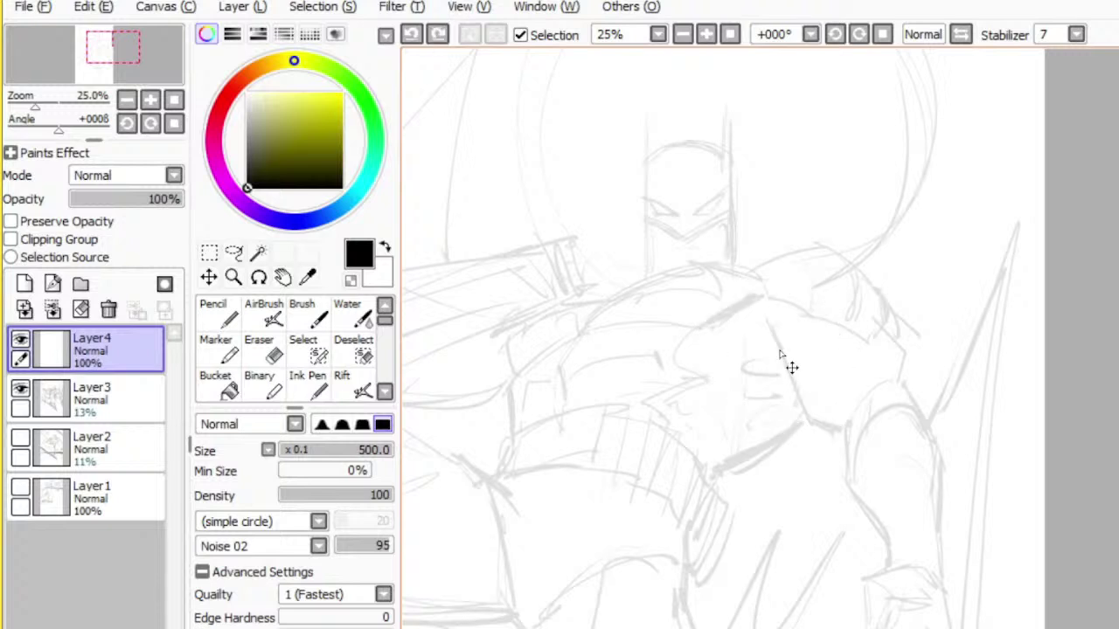
{"action": "left_click_drag", "start_coordinate": [769, 333], "coordinate": [792, 359]}
{"action": "key", "text": "ctrl+z"}
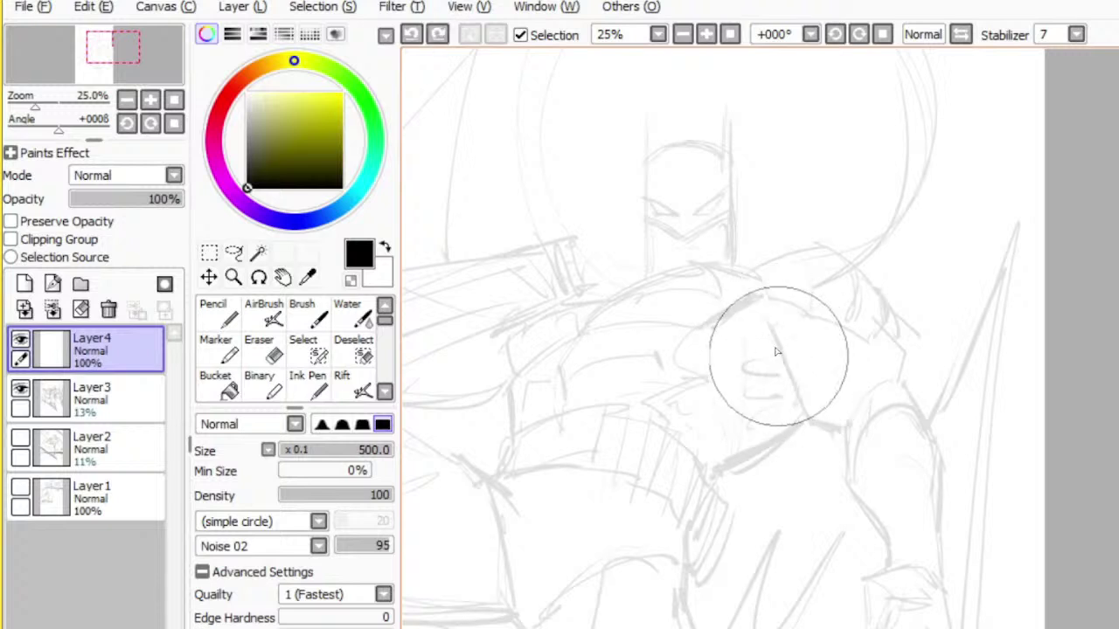
- Ink the lowered arm's inner contour from the chest past the elbow to the wrist, with short hatching at the wrist
{"action": "mouse_move", "coordinate": [769, 328]}
{"action": "left_mouse_down"}
{"action": "mouse_move", "coordinate": [843, 426]}
{"action": "mouse_move", "coordinate": [862, 508]}
{"action": "mouse_move", "coordinate": [886, 536]}
{"action": "left_mouse_up"}
{"action": "key", "text": "ctrl+z"}
{"action": "mouse_move", "coordinate": [840, 426]}
{"action": "left_mouse_down"}
{"action": "mouse_move", "coordinate": [847, 483]}
{"action": "mouse_move", "coordinate": [884, 537]}
{"action": "mouse_move", "coordinate": [875, 542]}
{"action": "mouse_move", "coordinate": [883, 539]}
{"action": "mouse_move", "coordinate": [893, 575]}
{"action": "mouse_move", "coordinate": [883, 536]}
{"action": "mouse_move", "coordinate": [885, 573]}
{"action": "left_mouse_up"}
{"action": "key", "text": "ctrl+z"}
{"action": "key", "text": "ctrl+z"}
{"action": "mouse_move", "coordinate": [890, 533]}
{"action": "left_mouse_down"}
{"action": "mouse_move", "coordinate": [910, 550]}
{"action": "mouse_move", "coordinate": [897, 558]}
{"action": "mouse_move", "coordinate": [892, 527]}
{"action": "left_mouse_up"}
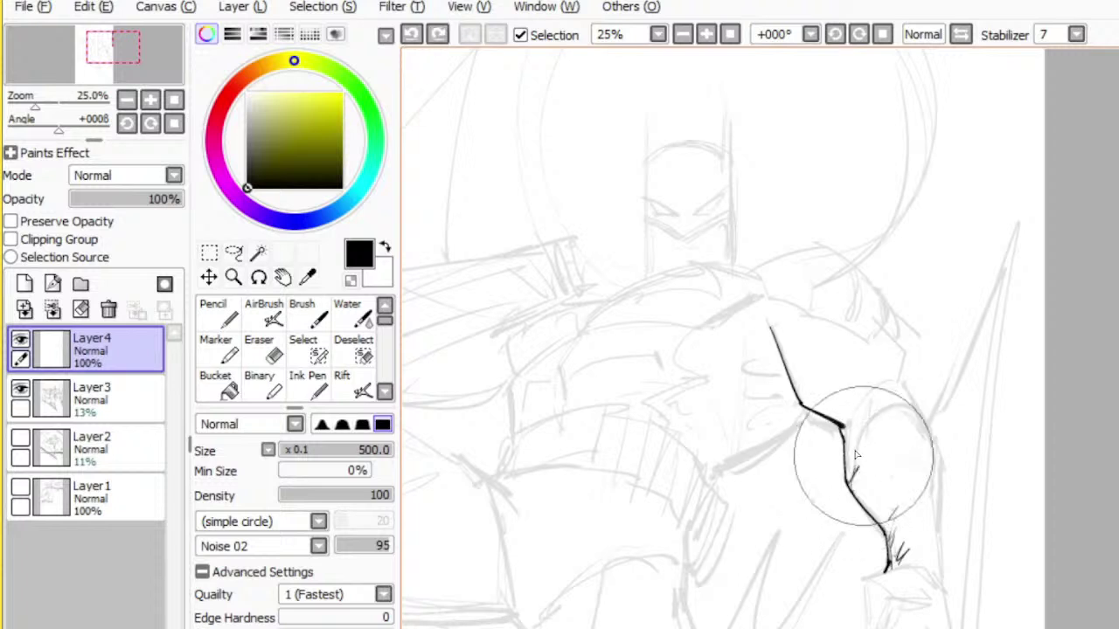
- Ink the curved top edge of the lowered arm's glove and add a crease and hatching above the elbow
{"action": "left_click_drag", "start_coordinate": [872, 426], "coordinate": [919, 415]}
{"action": "left_click_drag", "start_coordinate": [794, 306], "coordinate": [904, 328]}
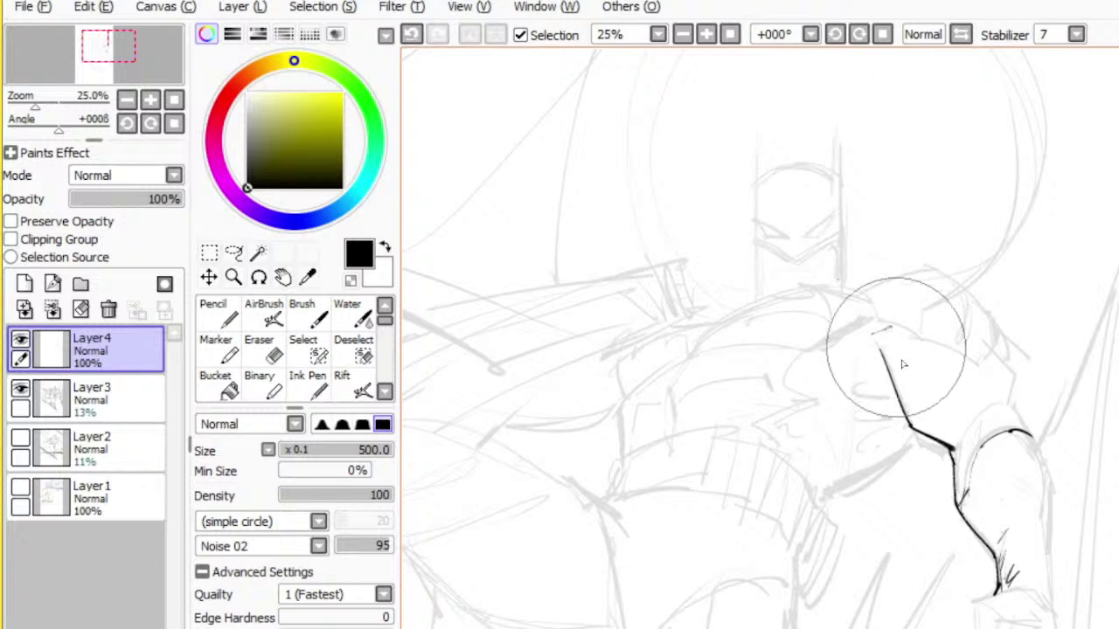
{"action": "mouse_move", "coordinate": [914, 401]}
{"action": "left_mouse_down"}
{"action": "mouse_move", "coordinate": [942, 416]}
{"action": "mouse_move", "coordinate": [945, 407]}
{"action": "left_mouse_up"}
{"action": "mouse_move", "coordinate": [944, 438]}
{"action": "left_mouse_down"}
{"action": "mouse_move", "coordinate": [955, 404]}
{"action": "mouse_move", "coordinate": [962, 411]}
{"action": "left_mouse_up"}
{"action": "left_click_drag", "start_coordinate": [954, 447], "coordinate": [967, 421]}
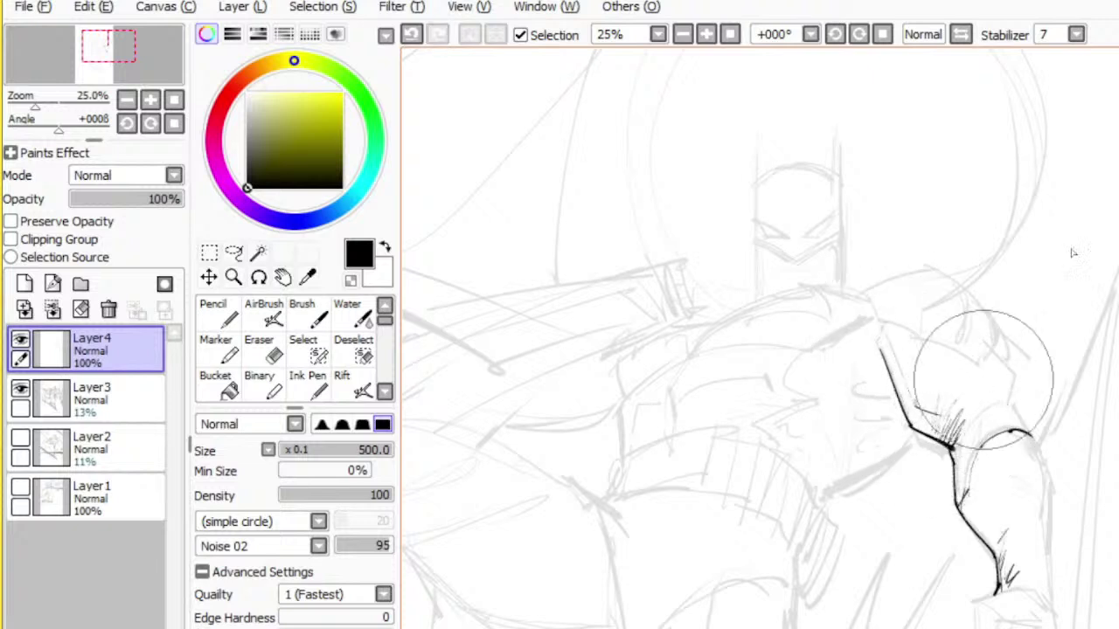
- Ink a thick shadow line across the chest and the rounded outline of the shoulder above the lowered arm
{"action": "left_click_drag", "start_coordinate": [869, 329], "coordinate": [886, 321]}
{"action": "key", "text": "ctrl+z"}
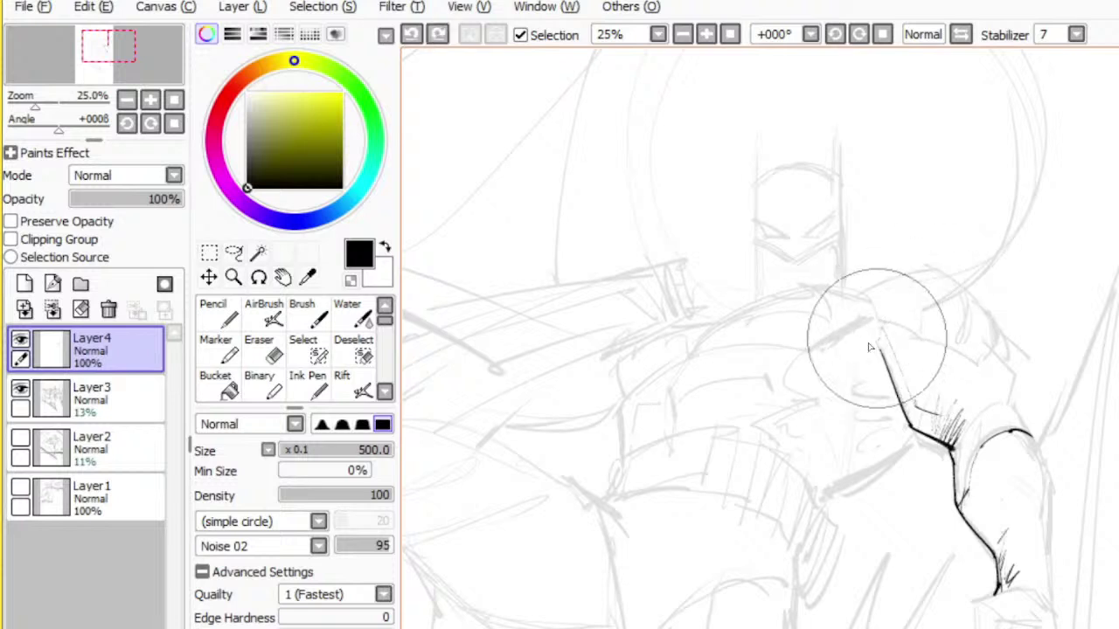
{"action": "left_click_drag", "start_coordinate": [791, 357], "coordinate": [874, 350]}
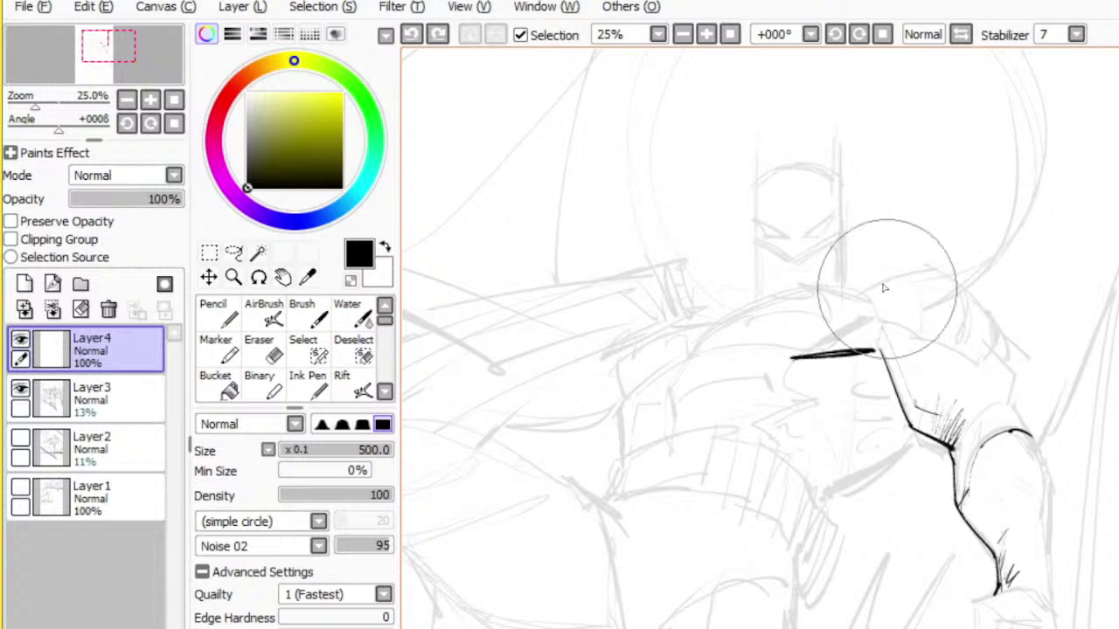
{"action": "left_click_drag", "start_coordinate": [862, 297], "coordinate": [983, 287]}
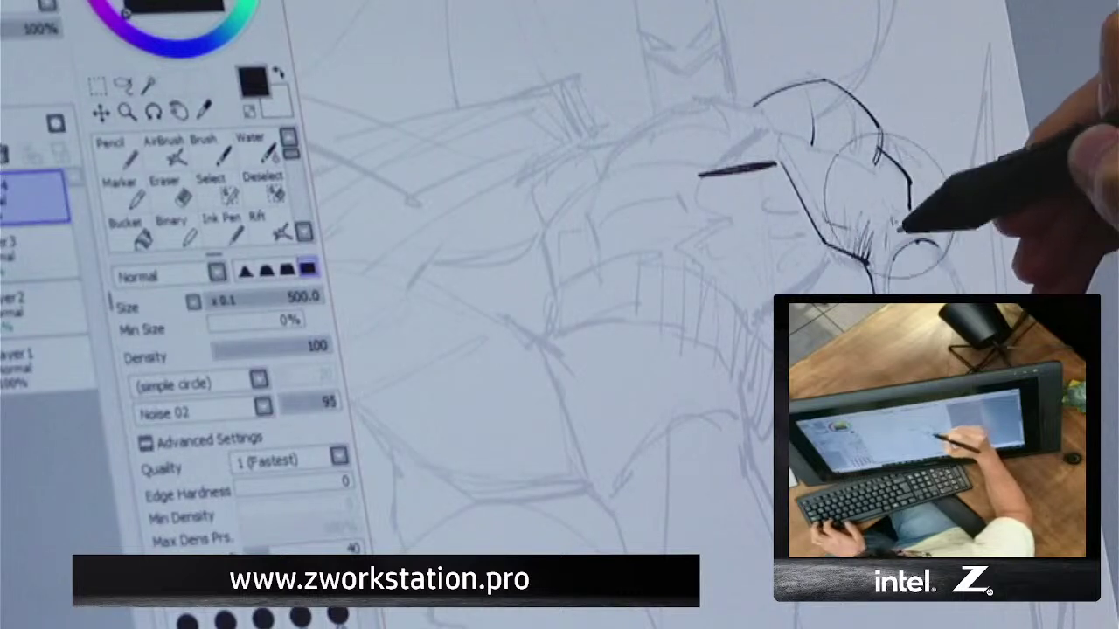
- Erase the lower part of the upper arm's outer line and redraw it down to the glove
{"action": "key", "text": "e"}
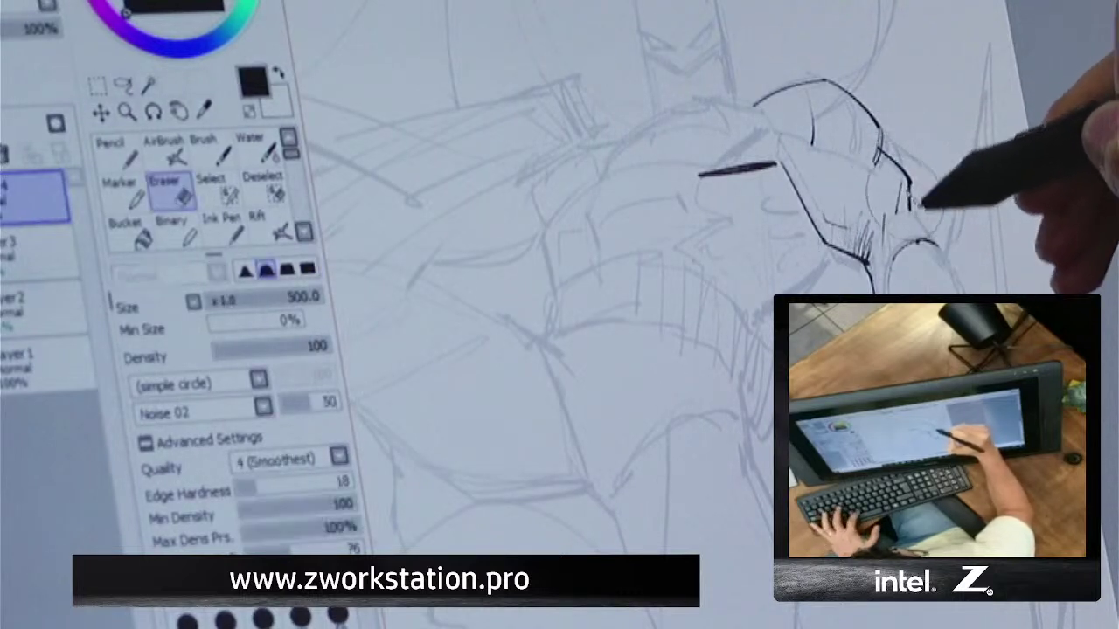
{"action": "key", "text": "b"}
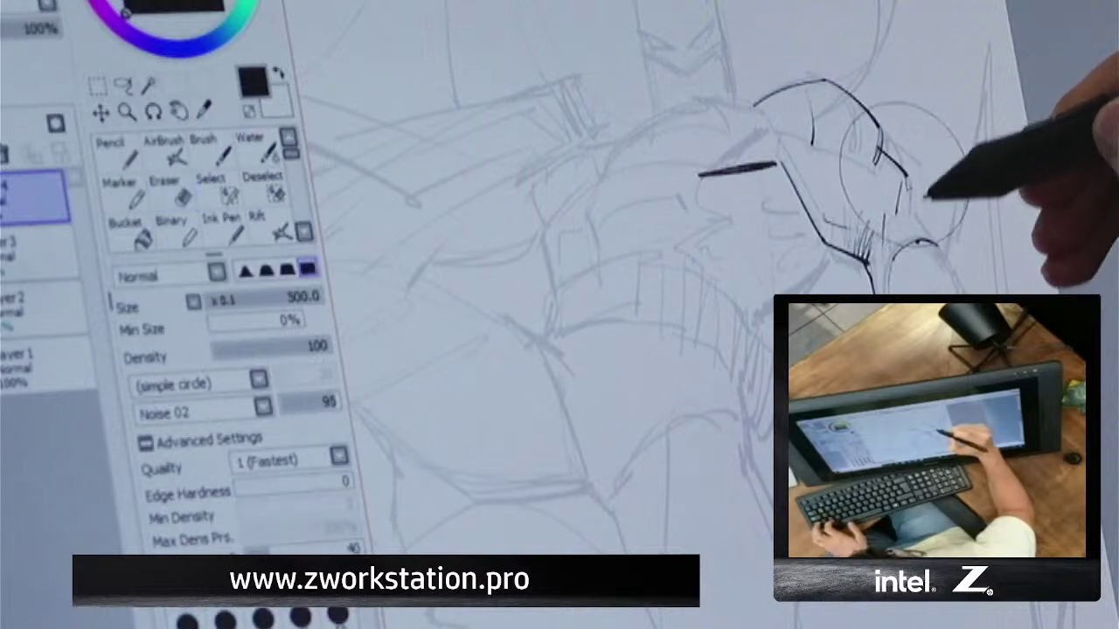
{"action": "key", "text": "e"}
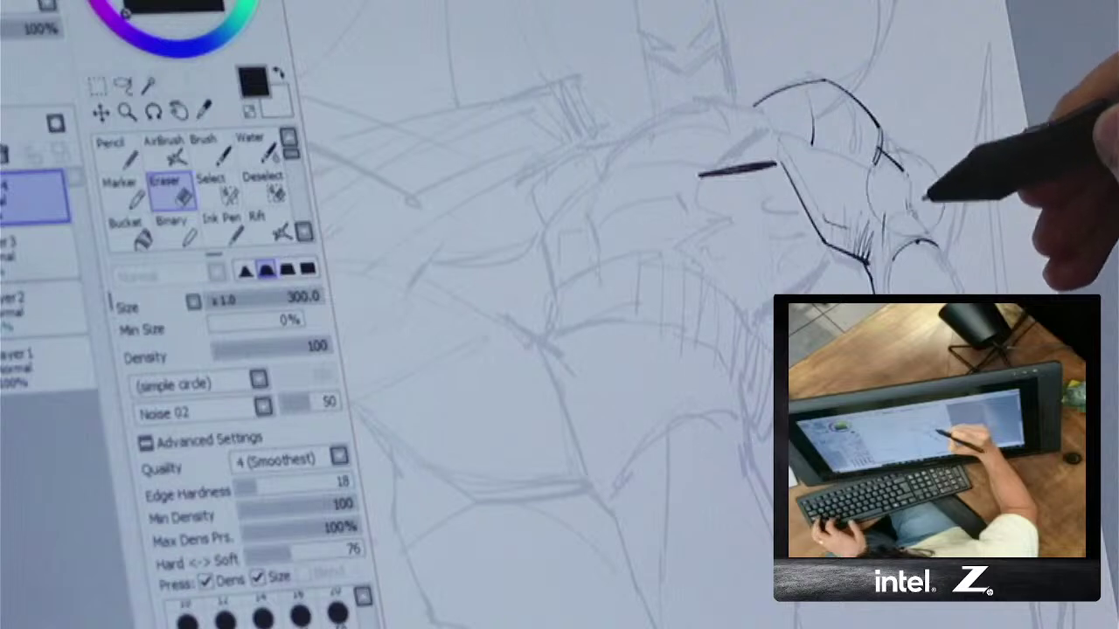
{"action": "key", "text": "b"}
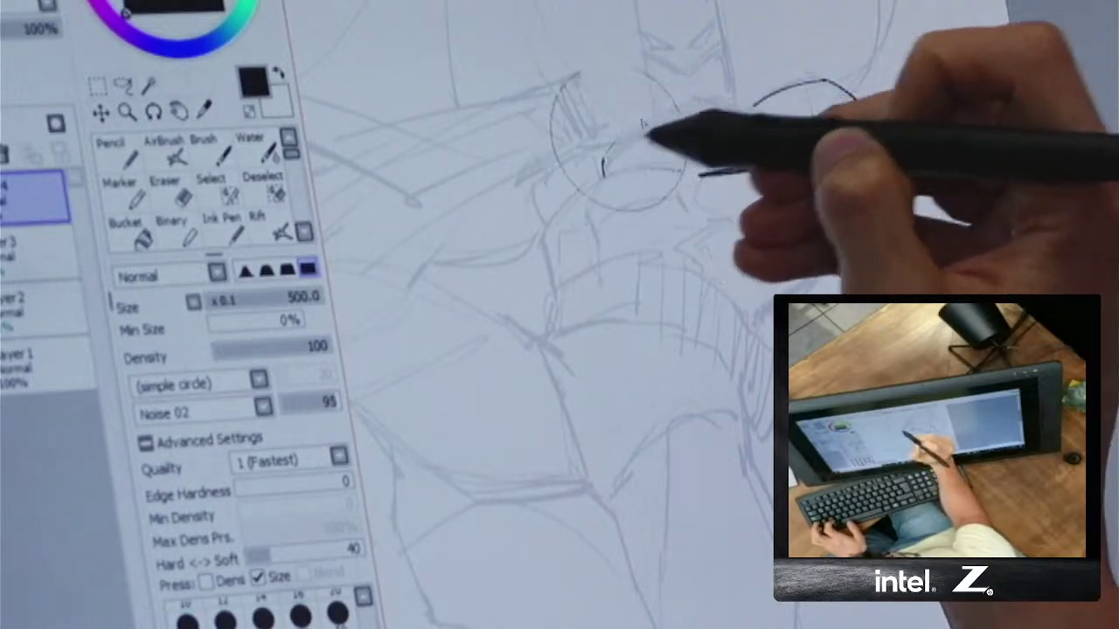
- Ink the upper chest contour, the opposite shoulder and the outer side of the torso, undoing misplaced strokes
{"action": "left_click_drag", "start_coordinate": [603, 174], "coordinate": [671, 115]}
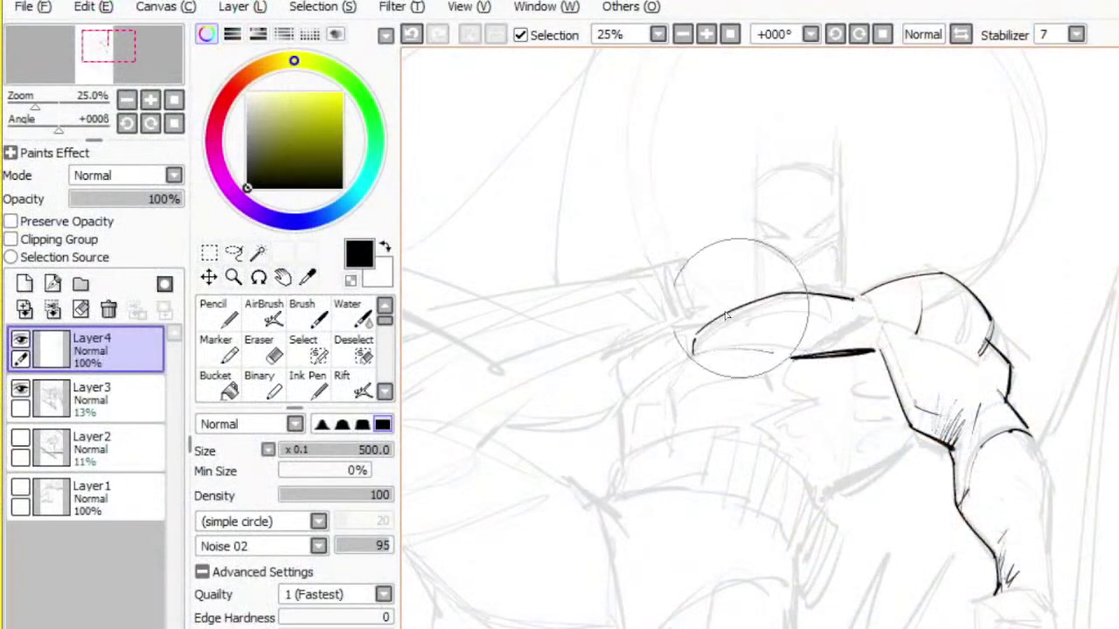
{"action": "mouse_move", "coordinate": [693, 353]}
{"action": "left_mouse_down"}
{"action": "mouse_move", "coordinate": [795, 291]}
{"action": "mouse_move", "coordinate": [886, 283]}
{"action": "left_mouse_up"}
{"action": "mouse_move", "coordinate": [697, 356]}
{"action": "left_mouse_down"}
{"action": "mouse_move", "coordinate": [630, 391]}
{"action": "mouse_move", "coordinate": [619, 344]}
{"action": "left_mouse_up"}
{"action": "key", "text": "ctrl+z"}
{"action": "key", "text": "ctrl+z"}
{"action": "mouse_move", "coordinate": [627, 391]}
{"action": "left_mouse_down"}
{"action": "mouse_move", "coordinate": [620, 346]}
{"action": "mouse_move", "coordinate": [674, 312]}
{"action": "mouse_move", "coordinate": [710, 320]}
{"action": "left_mouse_up"}
{"action": "key", "text": "ctrl+z"}
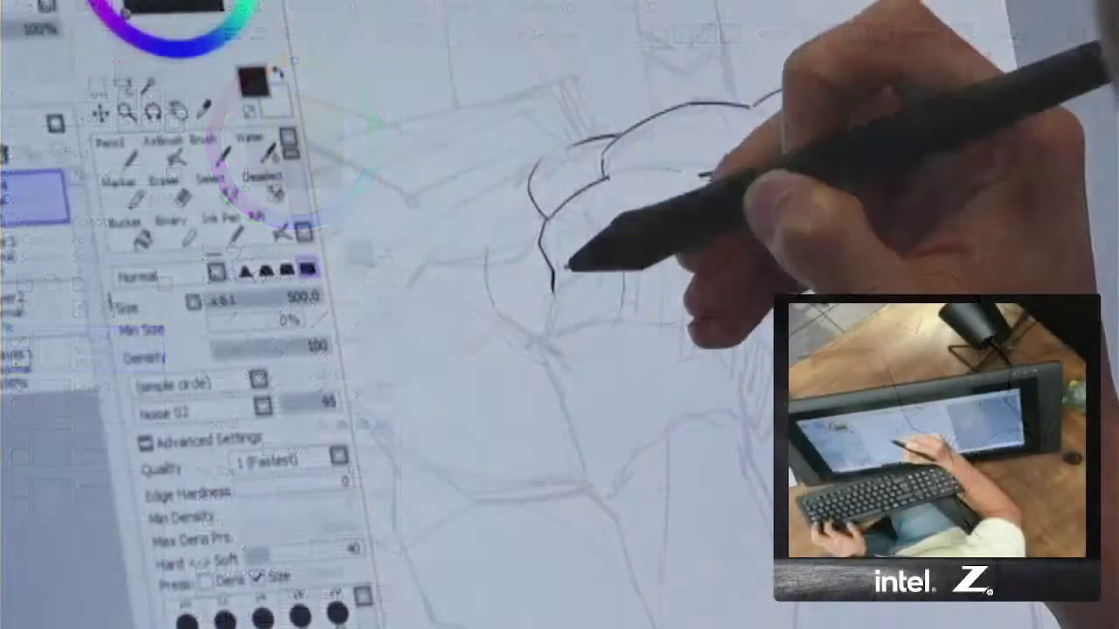
- Ink the jagged center line of the torso with short muscle marks on the ribs and abdomen
{"action": "left_click_drag", "start_coordinate": [706, 185], "coordinate": [705, 202]}
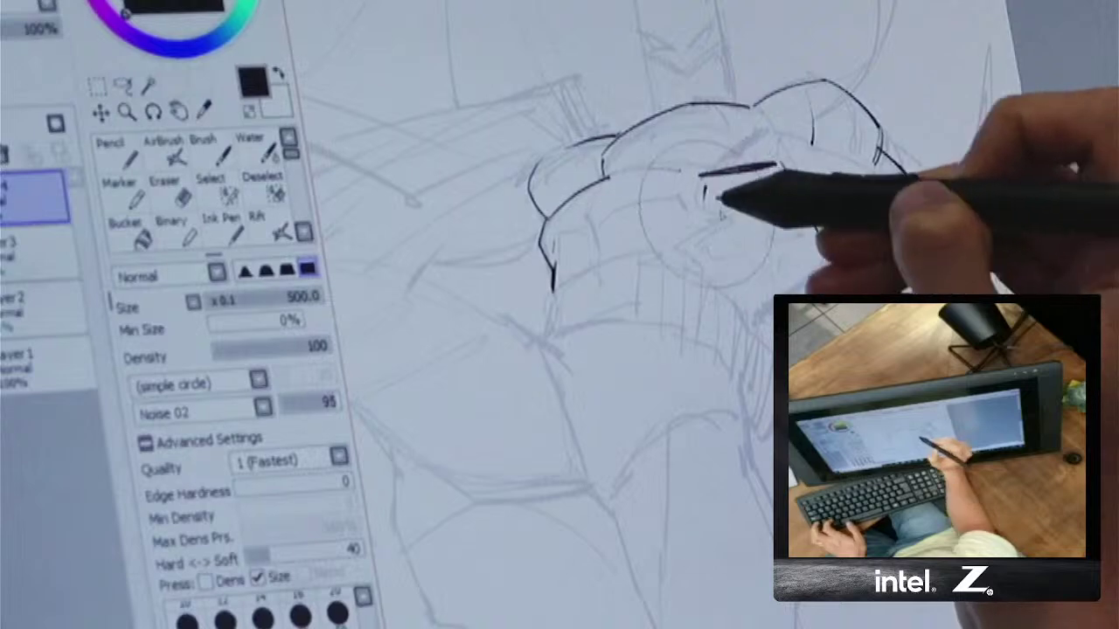
{"action": "left_click_drag", "start_coordinate": [697, 242], "coordinate": [701, 249]}
{"action": "left_click", "coordinate": [682, 264]}
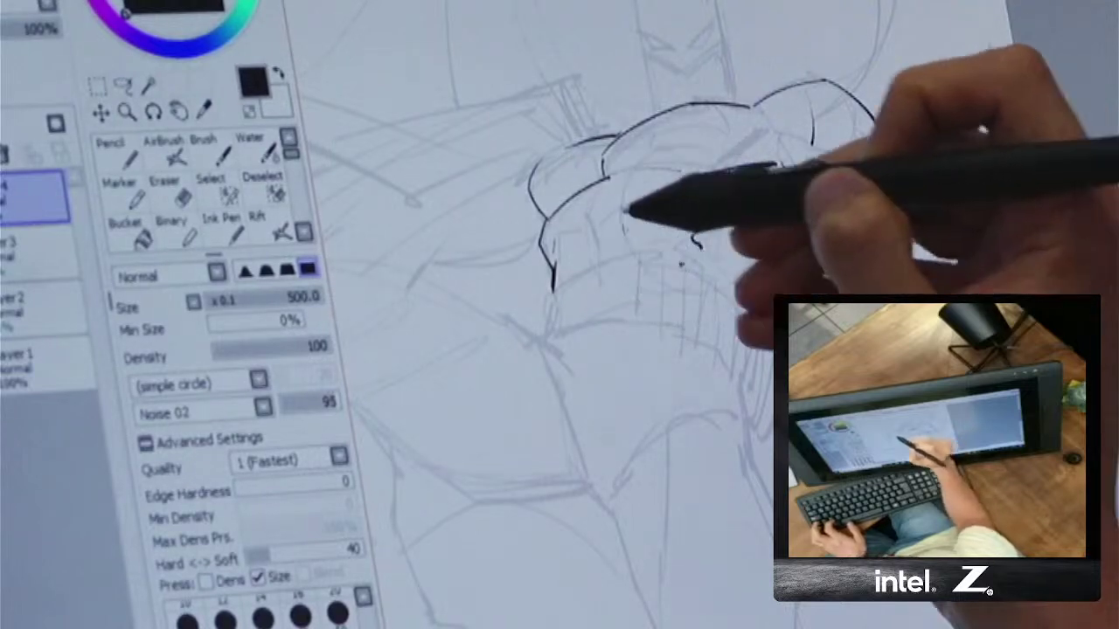
{"action": "mouse_move", "coordinate": [622, 197]}
{"action": "left_mouse_down"}
{"action": "mouse_move", "coordinate": [624, 230]}
{"action": "mouse_move", "coordinate": [619, 187]}
{"action": "mouse_move", "coordinate": [624, 230]}
{"action": "mouse_move", "coordinate": [603, 203]}
{"action": "mouse_move", "coordinate": [558, 255]}
{"action": "left_mouse_up"}
{"action": "mouse_move", "coordinate": [631, 203]}
{"action": "left_mouse_down"}
{"action": "mouse_move", "coordinate": [663, 197]}
{"action": "mouse_move", "coordinate": [614, 225]}
{"action": "mouse_move", "coordinate": [637, 202]}
{"action": "mouse_move", "coordinate": [684, 199]}
{"action": "mouse_move", "coordinate": [694, 217]}
{"action": "mouse_move", "coordinate": [692, 199]}
{"action": "mouse_move", "coordinate": [677, 206]}
{"action": "mouse_move", "coordinate": [757, 254]}
{"action": "left_mouse_up"}
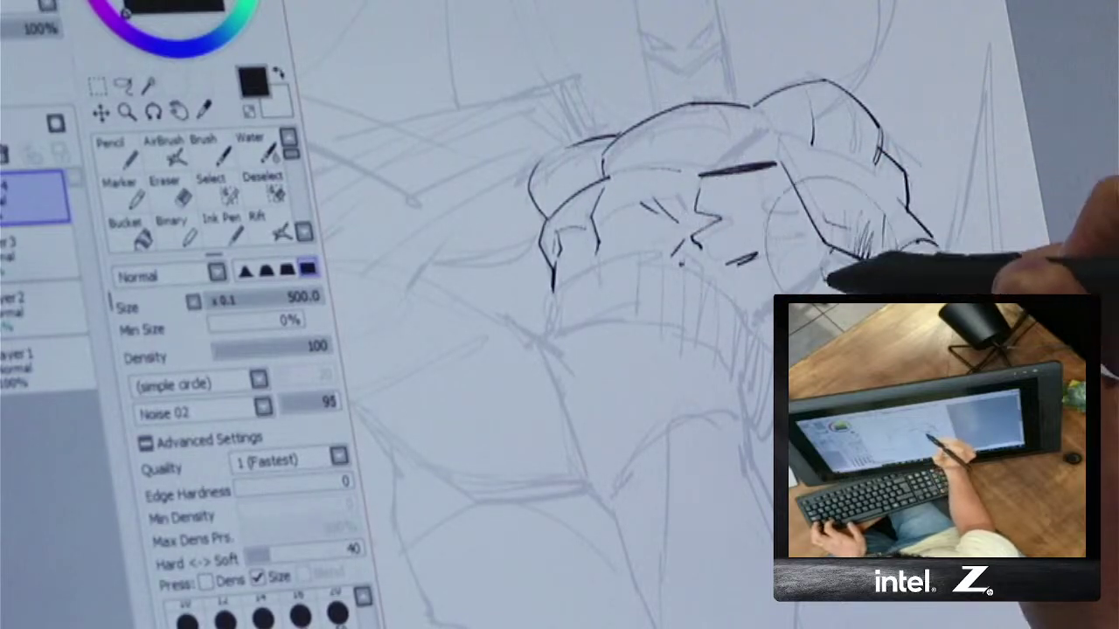
- Ink the torso's lower edge from the lowered arm's elbow to the waist, redrawing it once
{"action": "left_click_drag", "start_coordinate": [831, 250], "coordinate": [750, 323]}
{"action": "left_click_drag", "start_coordinate": [868, 260], "coordinate": [873, 292]}
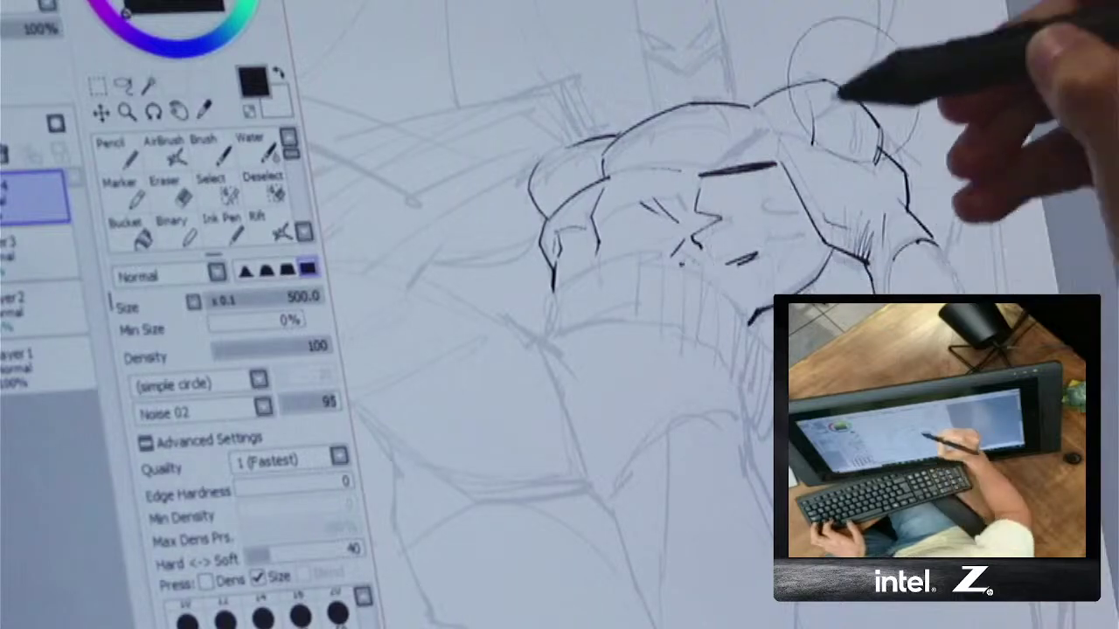
{"action": "key", "text": "ctrl+z"}
{"action": "left_click_drag", "start_coordinate": [830, 250], "coordinate": [754, 333]}
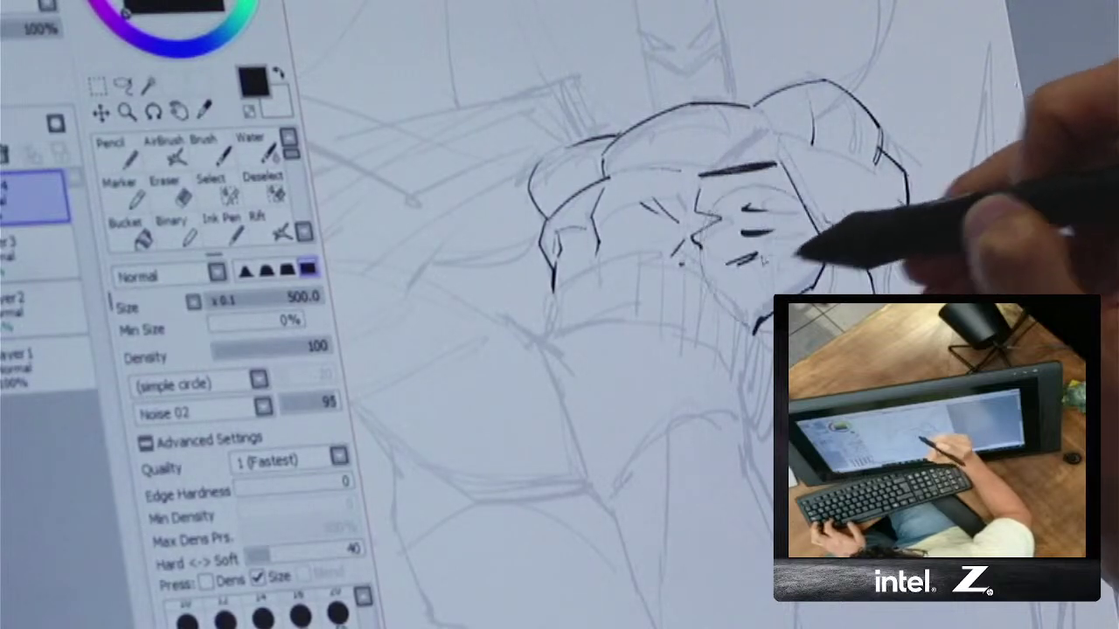
- Add a shadow mark and a vertical crease along the ribs, and ink the thin lower edge of the pectoral
{"action": "left_click", "coordinate": [770, 287]}
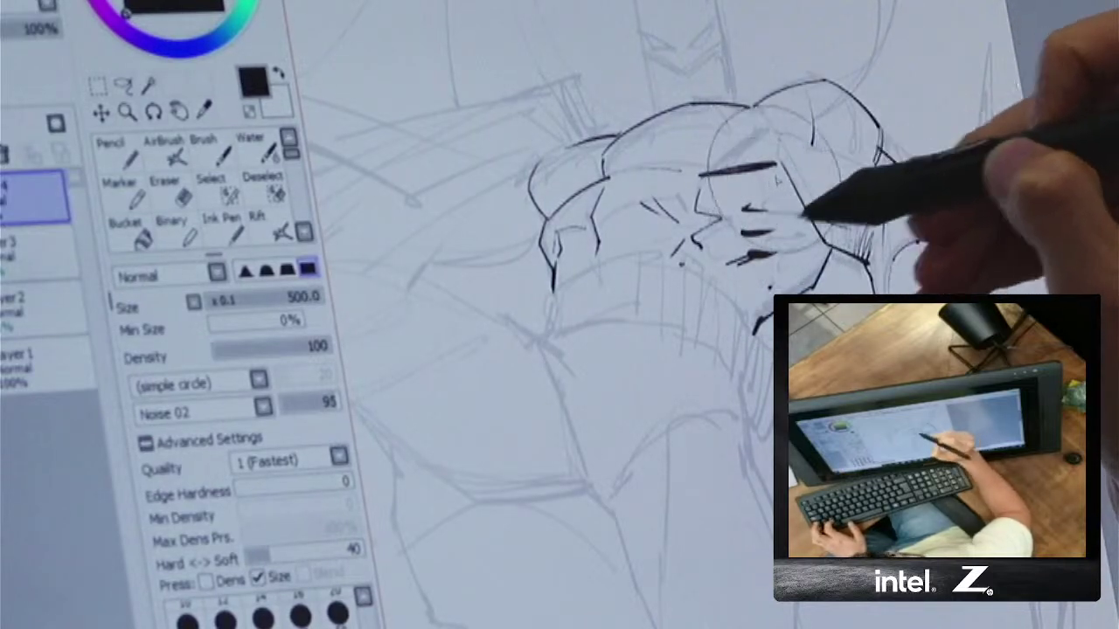
{"action": "left_click_drag", "start_coordinate": [777, 176], "coordinate": [771, 194]}
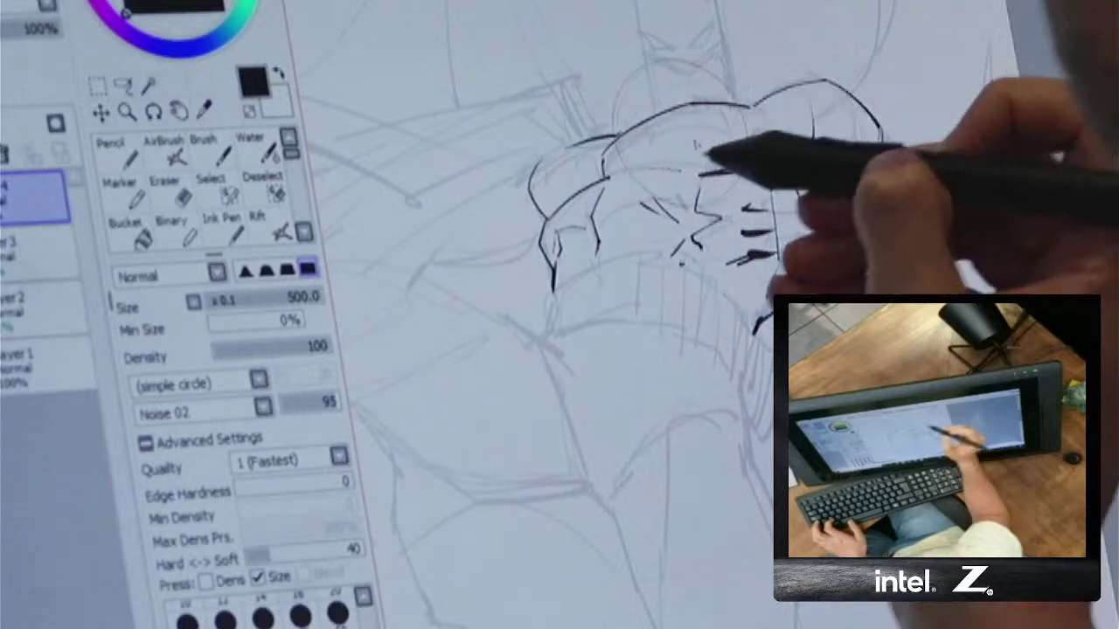
{"action": "left_click_drag", "start_coordinate": [610, 178], "coordinate": [681, 167]}
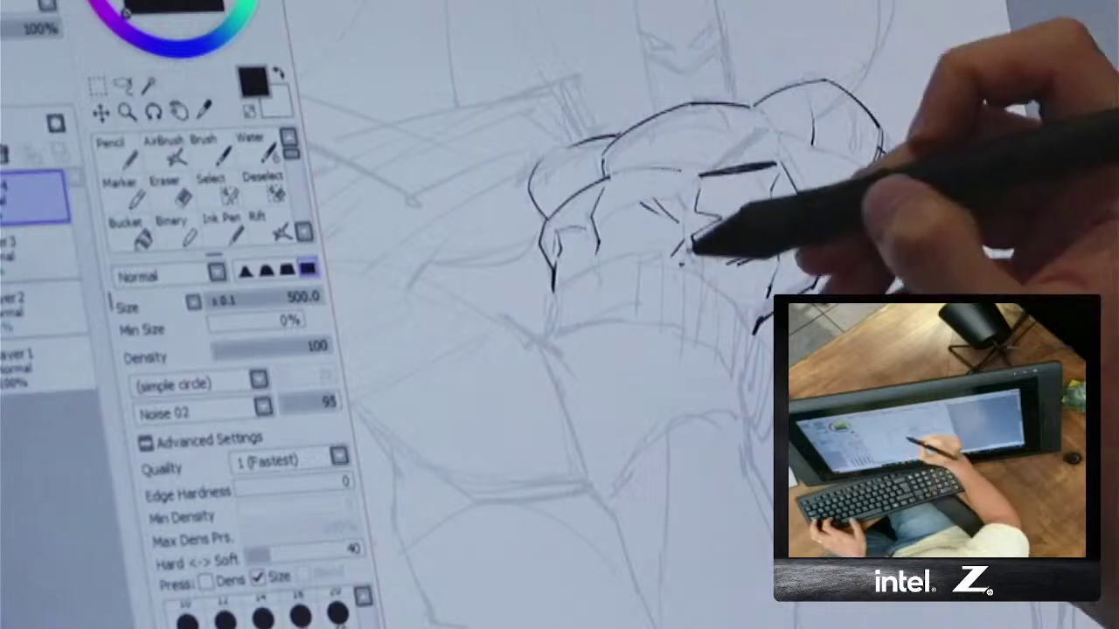
- Ink the belt's wide rectangular panel across the front of the waist
{"action": "mouse_move", "coordinate": [692, 250]}
{"action": "left_mouse_down"}
{"action": "mouse_move", "coordinate": [722, 244]}
{"action": "mouse_move", "coordinate": [748, 207]}
{"action": "left_mouse_up"}
{"action": "mouse_move", "coordinate": [654, 225]}
{"action": "left_mouse_down"}
{"action": "mouse_move", "coordinate": [702, 214]}
{"action": "mouse_move", "coordinate": [632, 232]}
{"action": "mouse_move", "coordinate": [702, 212]}
{"action": "mouse_move", "coordinate": [660, 240]}
{"action": "mouse_move", "coordinate": [636, 234]}
{"action": "mouse_move", "coordinate": [619, 282]}
{"action": "left_mouse_up"}
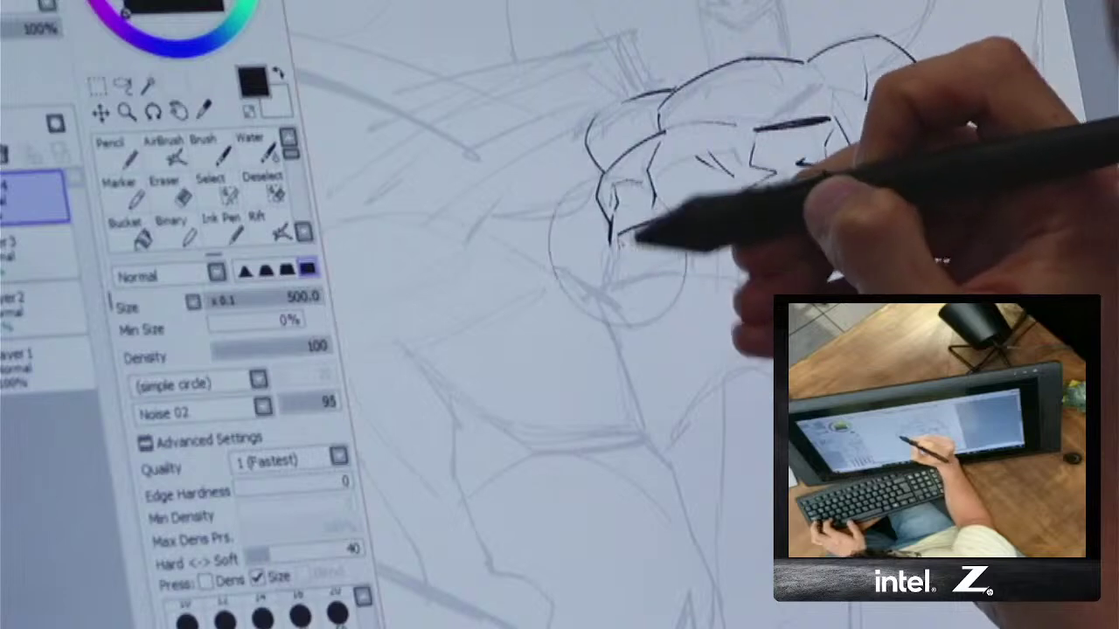
{"action": "left_click_drag", "start_coordinate": [690, 217], "coordinate": [690, 273]}
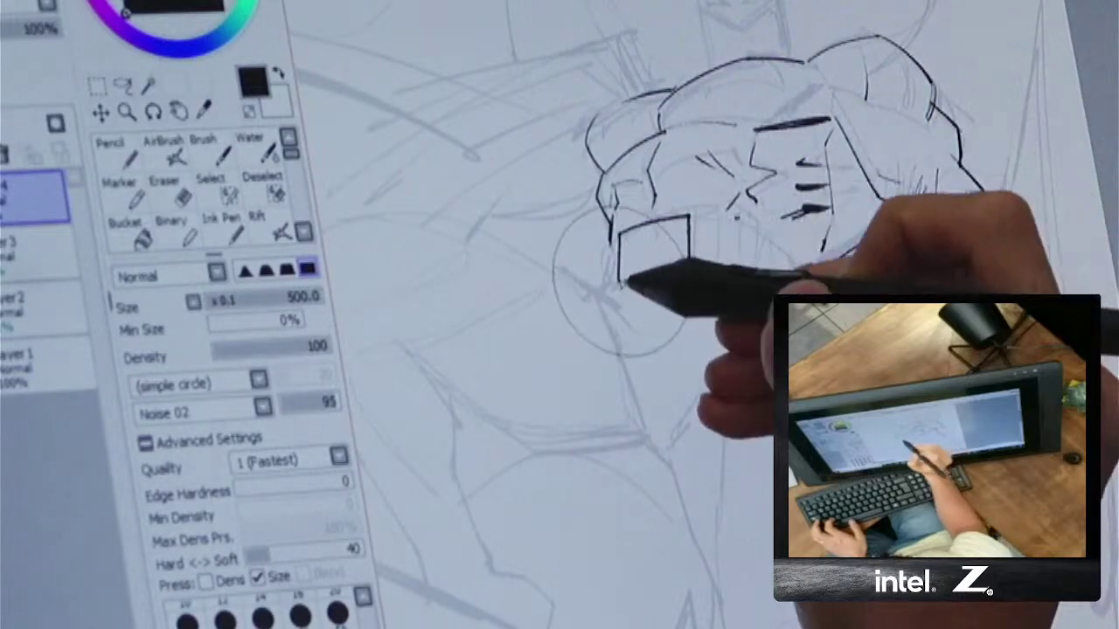
{"action": "left_click_drag", "start_coordinate": [619, 281], "coordinate": [692, 275]}
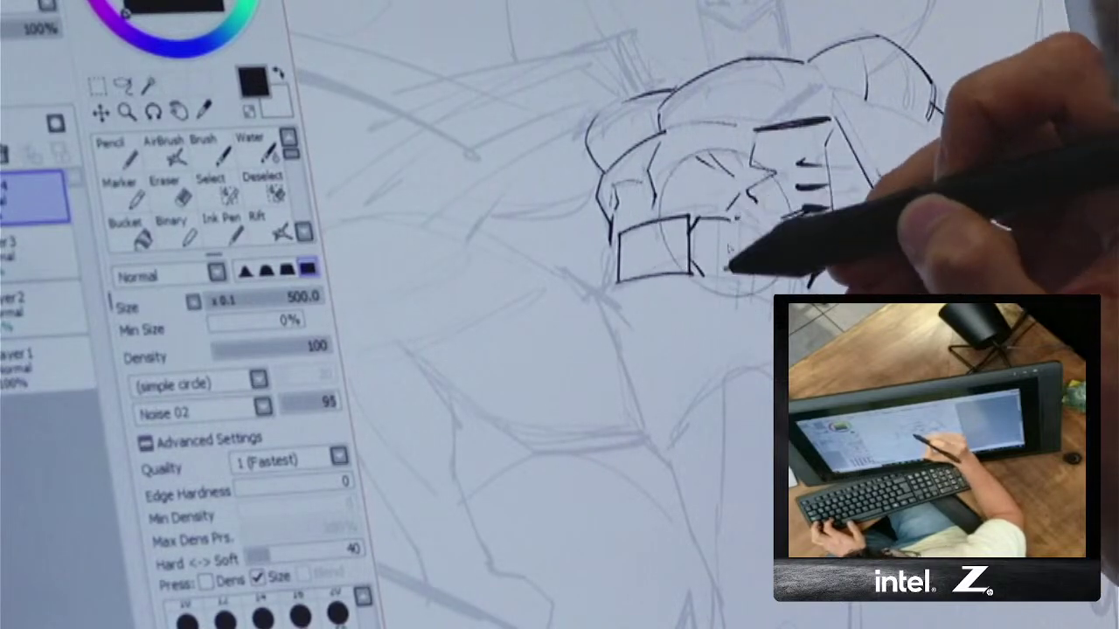
- Ink the belt's smaller second panel, cleaning its edge with the eraser, and close it with a narrow vertical loop
{"action": "left_click_drag", "start_coordinate": [747, 263], "coordinate": [756, 245]}
{"action": "key", "text": "e"}
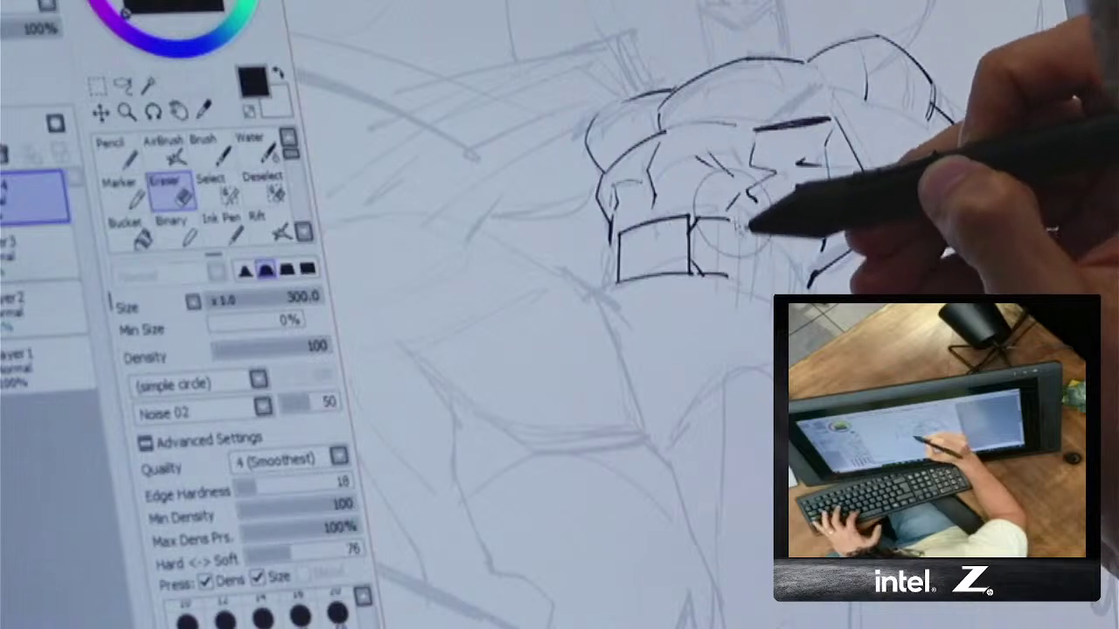
{"action": "key", "text": "n"}
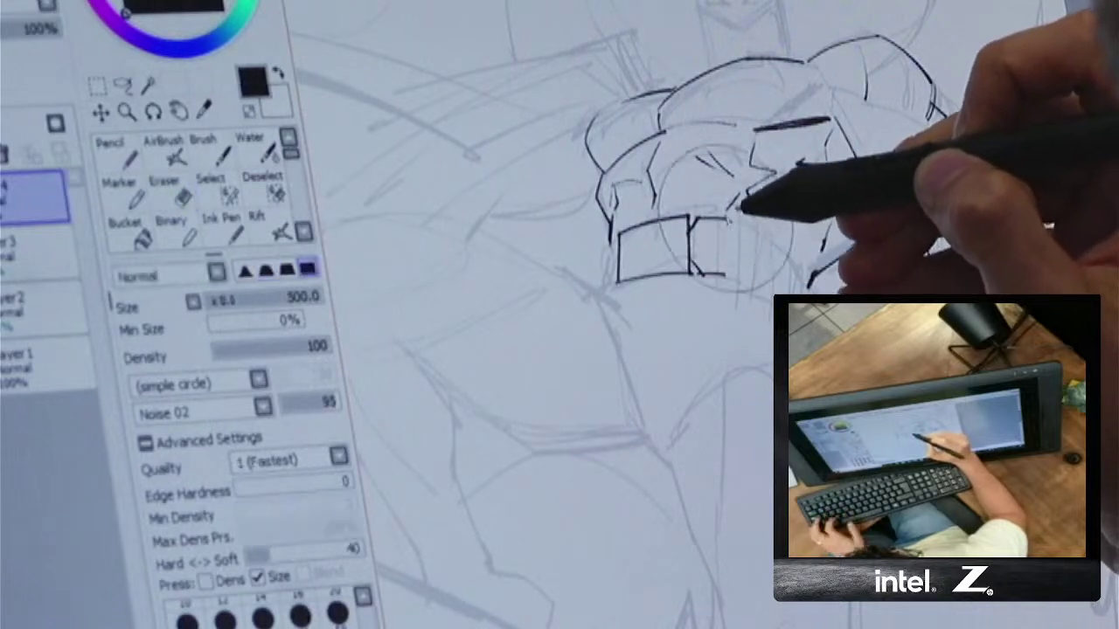
{"action": "left_click_drag", "start_coordinate": [732, 288], "coordinate": [744, 286]}
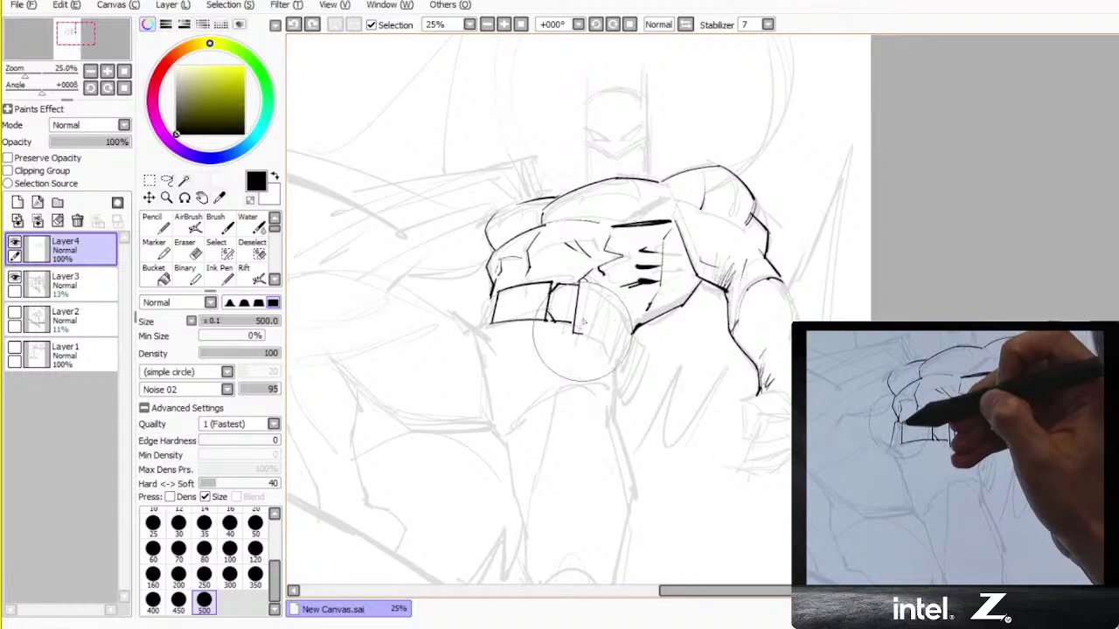
{"action": "left_click_drag", "start_coordinate": [588, 279], "coordinate": [583, 335]}
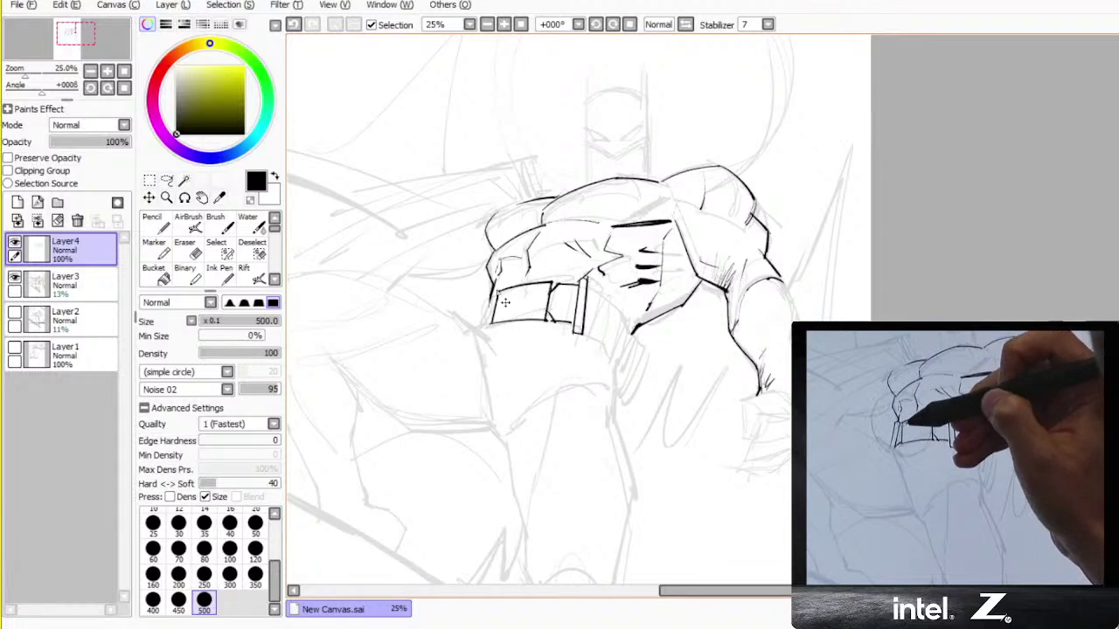
- Clean up the belt's far edge and ink a narrow slanted loop beside the wide panel
{"action": "key", "text": "e"}
{"action": "key", "text": "n"}
{"action": "left_click_drag", "start_coordinate": [486, 290], "coordinate": [472, 327]}
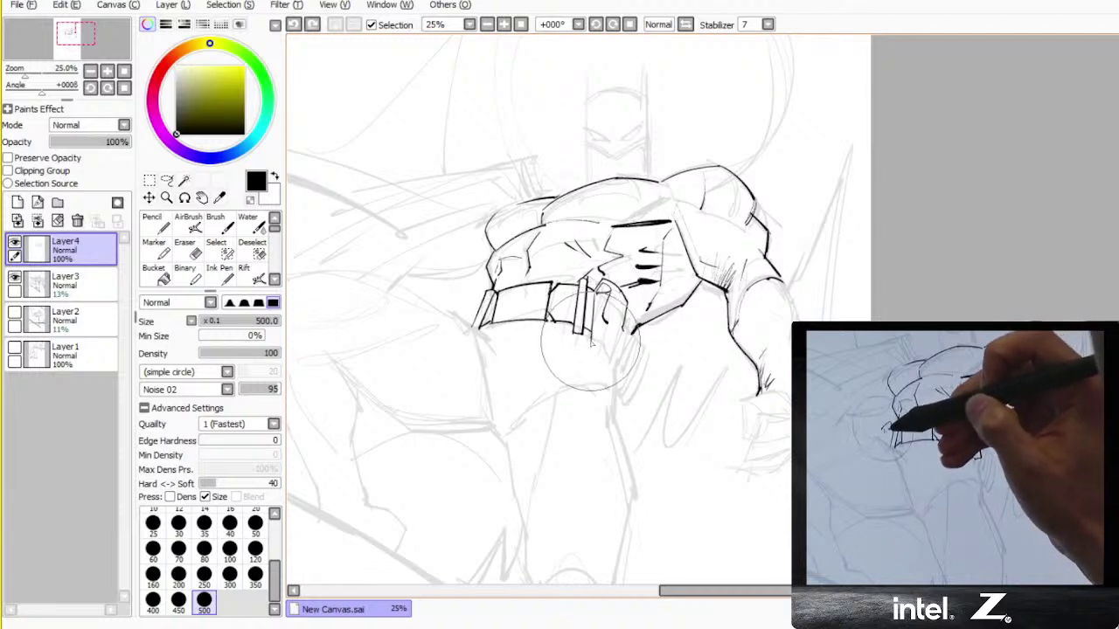
- Ink a large pouch at the near hip and a small one at the belt's far end, erasing the overlapping waistline
{"action": "left_click_drag", "start_coordinate": [592, 339], "coordinate": [623, 353]}
{"action": "left_click_drag", "start_coordinate": [626, 302], "coordinate": [623, 352]}
{"action": "left_click_drag", "start_coordinate": [480, 291], "coordinate": [456, 315]}
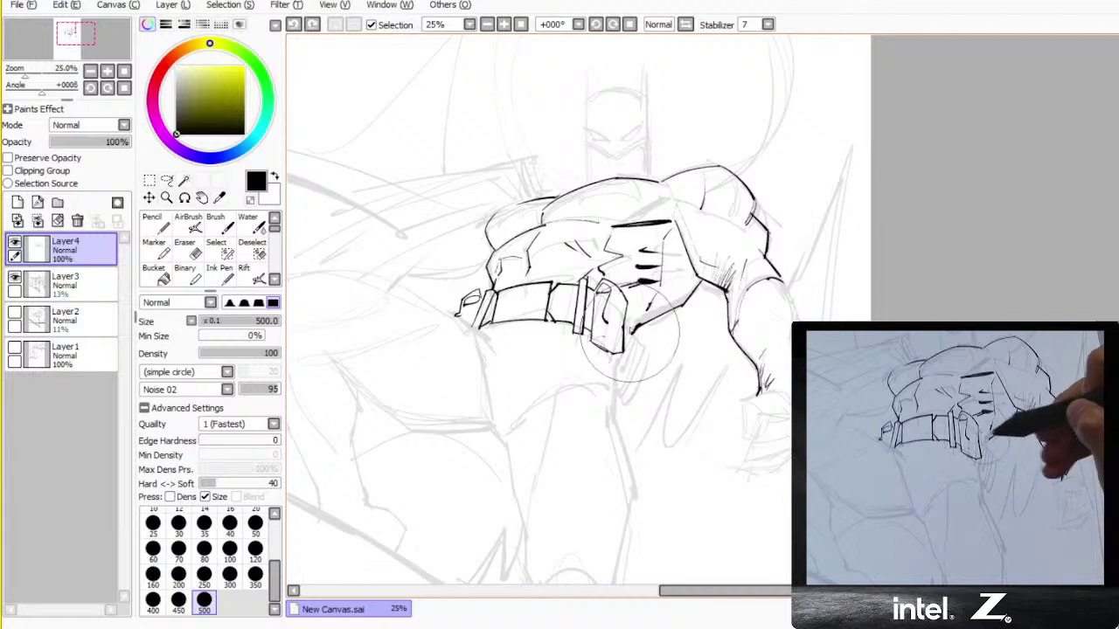
{"action": "key", "text": "e"}
{"action": "left_click_drag", "start_coordinate": [631, 333], "coordinate": [637, 327]}
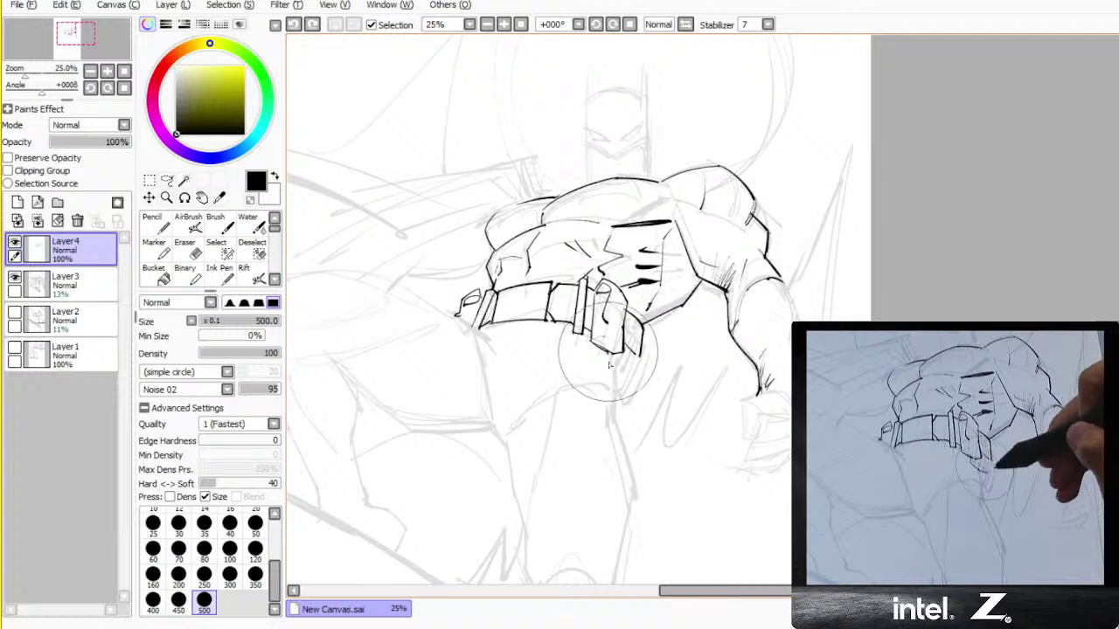
- Ink a second pouch below the large hip pouch and a small angular one hanging beneath it
{"action": "mouse_move", "coordinate": [604, 352]}
{"action": "left_mouse_down"}
{"action": "mouse_move", "coordinate": [604, 357]}
{"action": "mouse_move", "coordinate": [637, 372]}
{"action": "mouse_move", "coordinate": [652, 341]}
{"action": "left_mouse_up"}
{"action": "key", "text": "ctrl+z"}
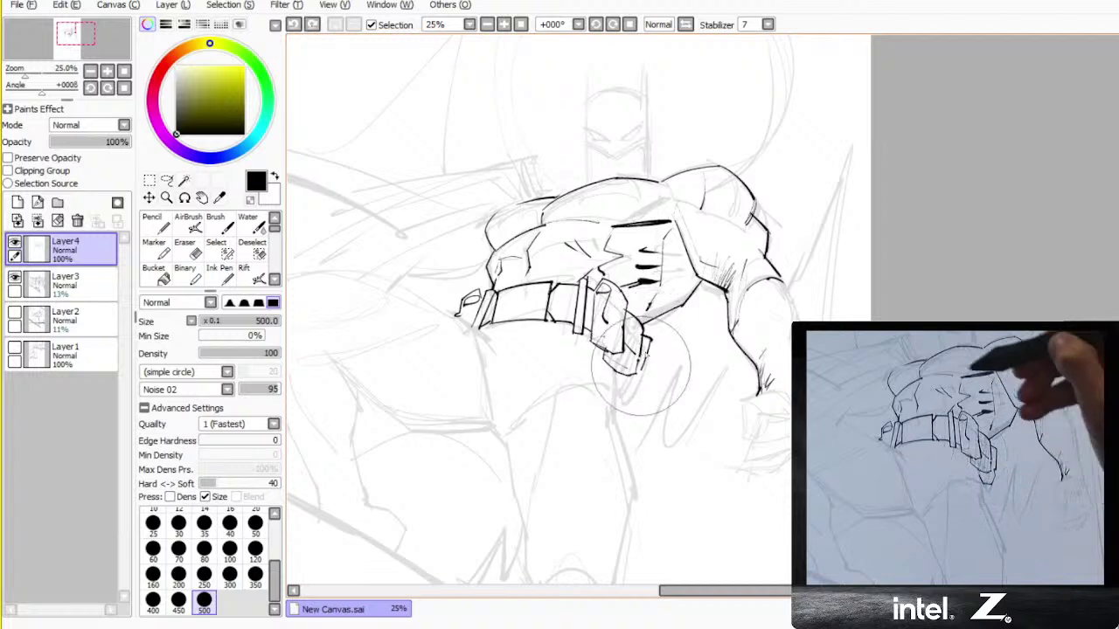
{"action": "key", "text": "ctrl+z"}
{"action": "mouse_move", "coordinate": [645, 337]}
{"action": "left_mouse_down"}
{"action": "mouse_move", "coordinate": [644, 374]}
{"action": "mouse_move", "coordinate": [620, 389]}
{"action": "mouse_move", "coordinate": [615, 377]}
{"action": "left_mouse_up"}
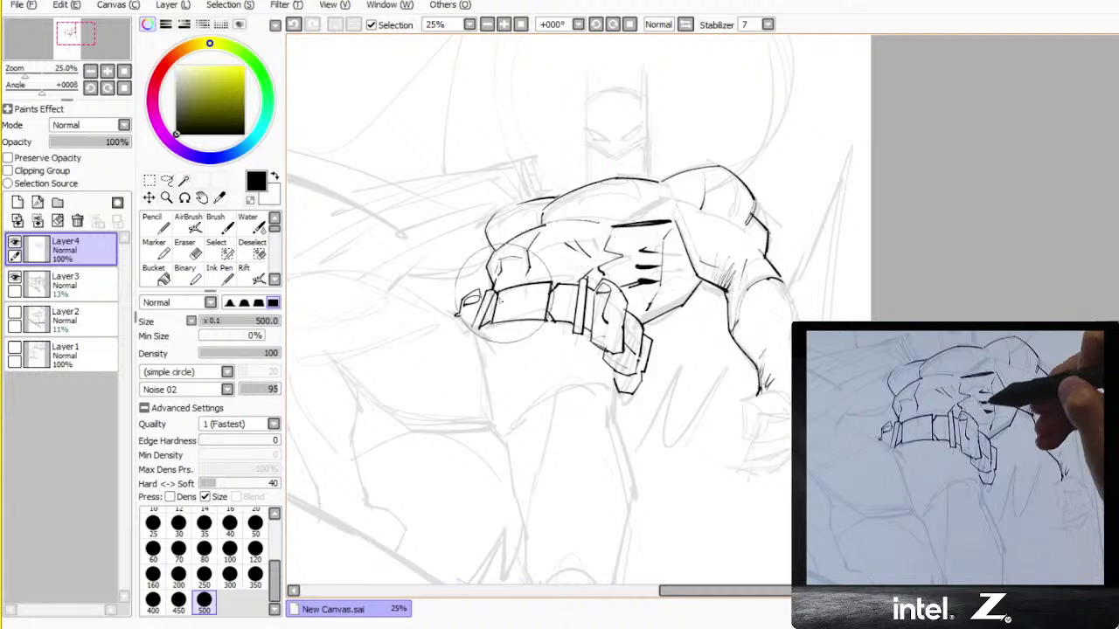
- Touch up the belt's far end, clean the abdomen lines with the eraser, and ink a short line at the neck base
{"action": "left_click_drag", "start_coordinate": [494, 292], "coordinate": [481, 327]}
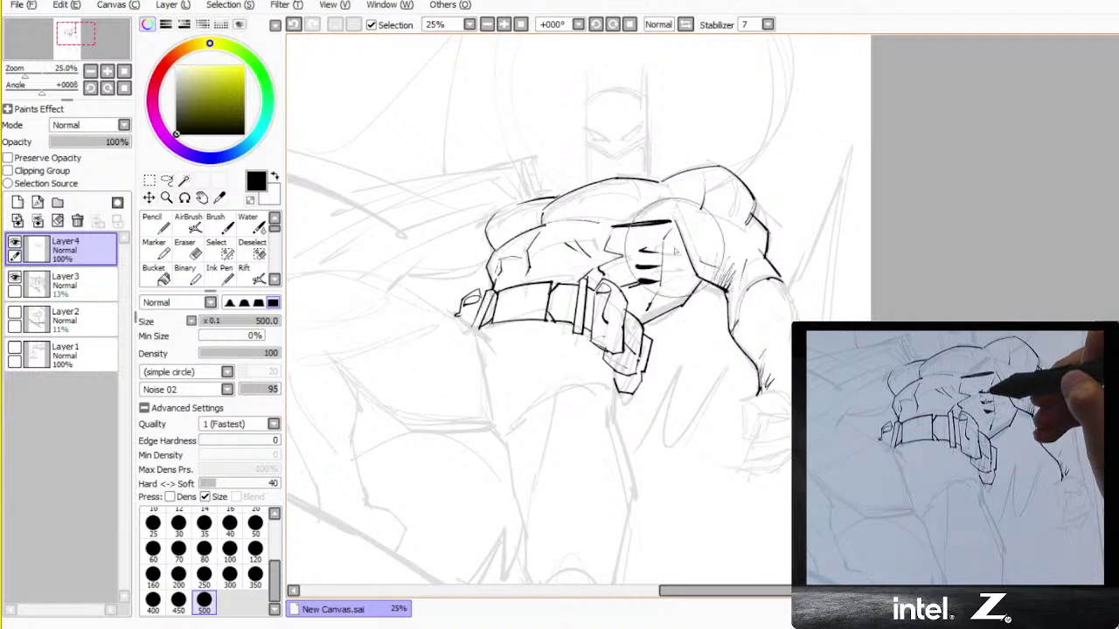
{"action": "key", "text": "e"}
{"action": "mouse_move", "coordinate": [621, 286]}
{"action": "left_mouse_down"}
{"action": "mouse_move", "coordinate": [634, 281]}
{"action": "mouse_move", "coordinate": [641, 252]}
{"action": "left_mouse_up"}
{"action": "key", "text": "b"}
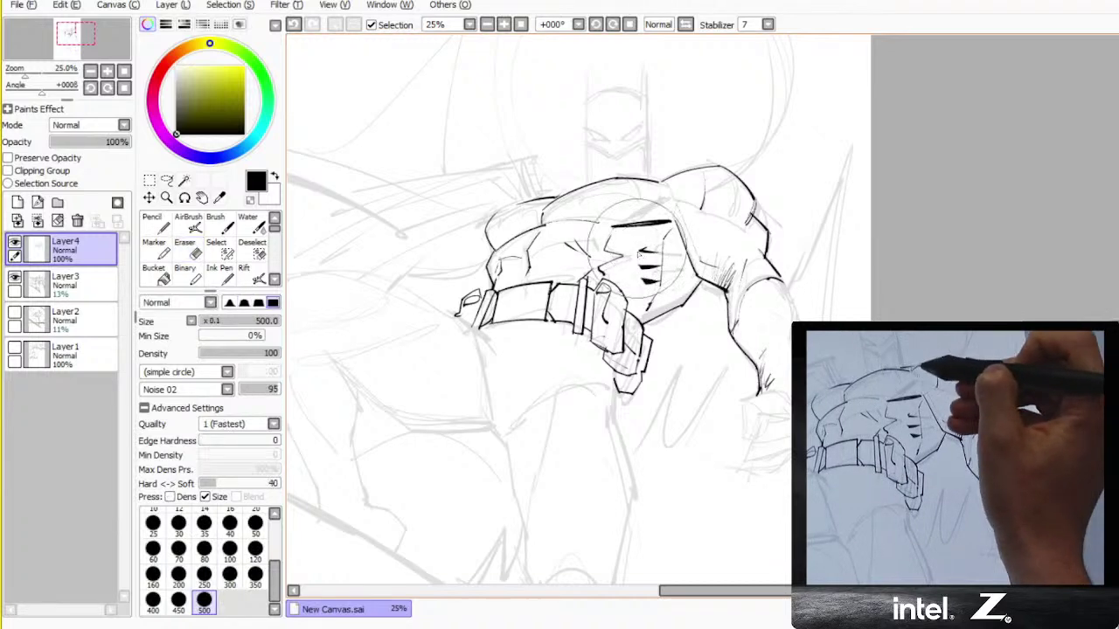
{"action": "left_click_drag", "start_coordinate": [654, 175], "coordinate": [521, 206]}
{"action": "left_click_drag", "start_coordinate": [511, 208], "coordinate": [540, 208]}
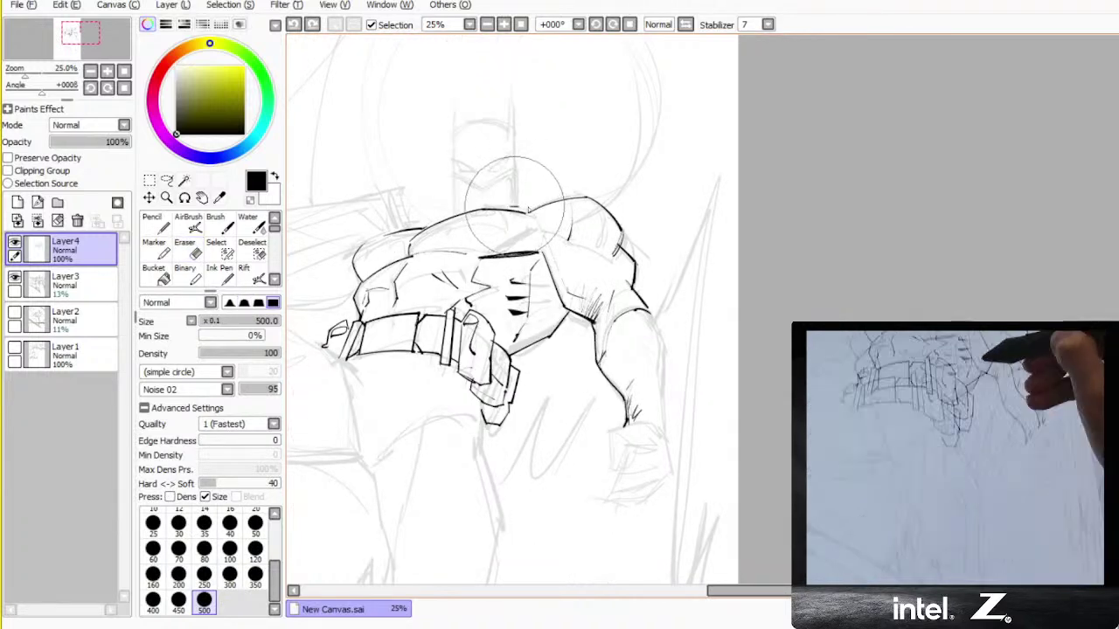
- Refine the small line details around the torso and belt, and ink the start of the thigh line below the pouches
{"action": "mouse_move", "coordinate": [537, 409]}
{"action": "left_mouse_down"}
{"action": "mouse_move", "coordinate": [674, 273]}
{"action": "mouse_move", "coordinate": [660, 361]}
{"action": "left_mouse_up"}
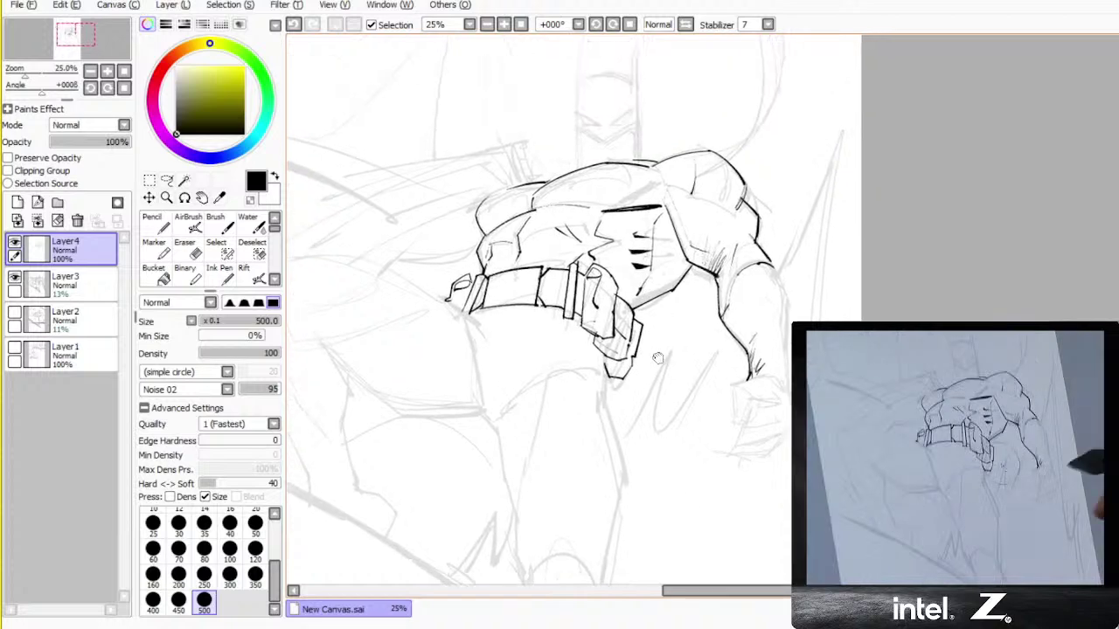
{"action": "scroll", "coordinate": [657, 366], "scroll_direction": "down", "scroll_amount": 1}
{"action": "mouse_move", "coordinate": [712, 301]}
{"action": "left_mouse_down"}
{"action": "mouse_move", "coordinate": [713, 231]}
{"action": "mouse_move", "coordinate": [666, 233]}
{"action": "mouse_move", "coordinate": [650, 272]}
{"action": "left_mouse_up"}
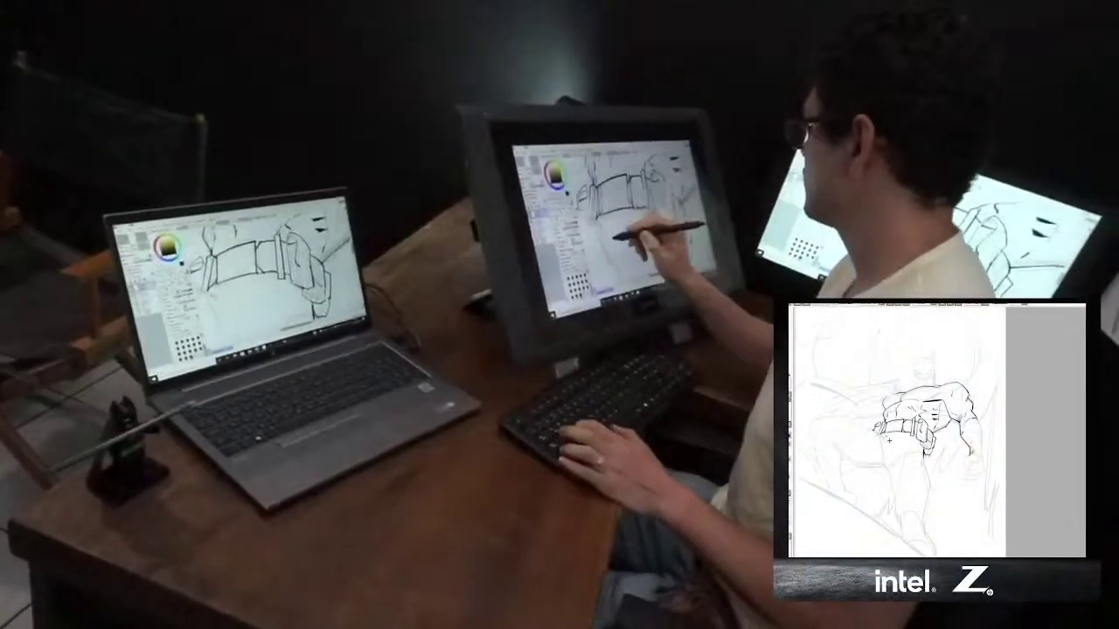
{"action": "scroll", "coordinate": [889, 441], "scroll_direction": "up", "scroll_amount": 6}
{"action": "mouse_move", "coordinate": [1024, 376]}
{"action": "left_mouse_down"}
{"action": "mouse_move", "coordinate": [896, 425]}
{"action": "mouse_move", "coordinate": [900, 483]}
{"action": "left_mouse_up"}
{"action": "left_click_drag", "start_coordinate": [831, 433], "coordinate": [908, 424]}
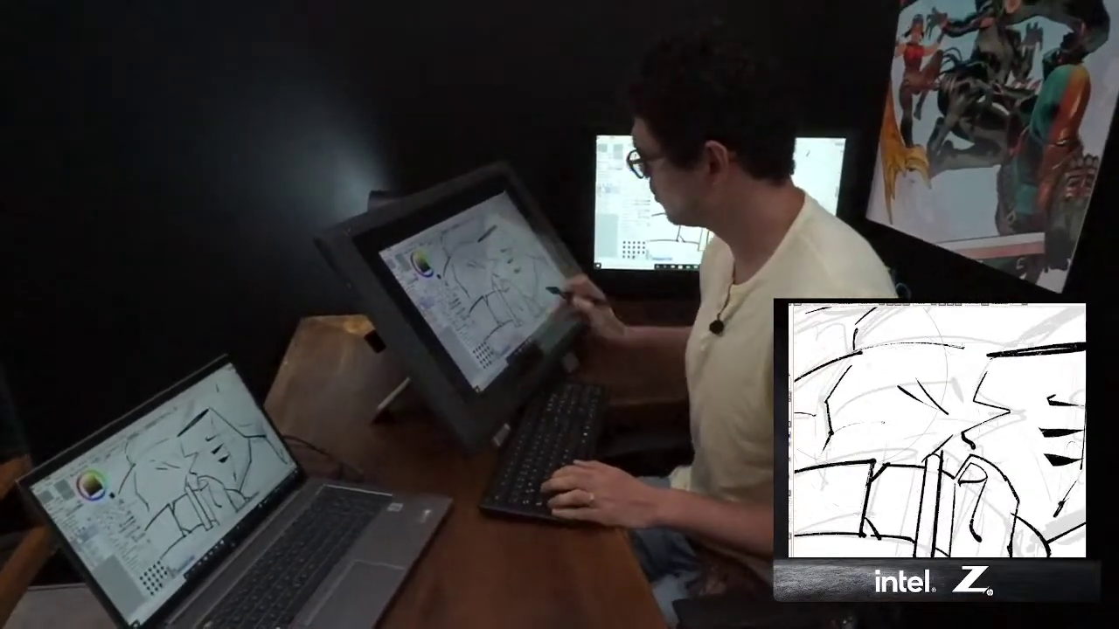
{"action": "mouse_move", "coordinate": [852, 365]}
{"action": "left_mouse_down"}
{"action": "mouse_move", "coordinate": [904, 368]}
{"action": "mouse_move", "coordinate": [893, 422]}
{"action": "left_mouse_up"}
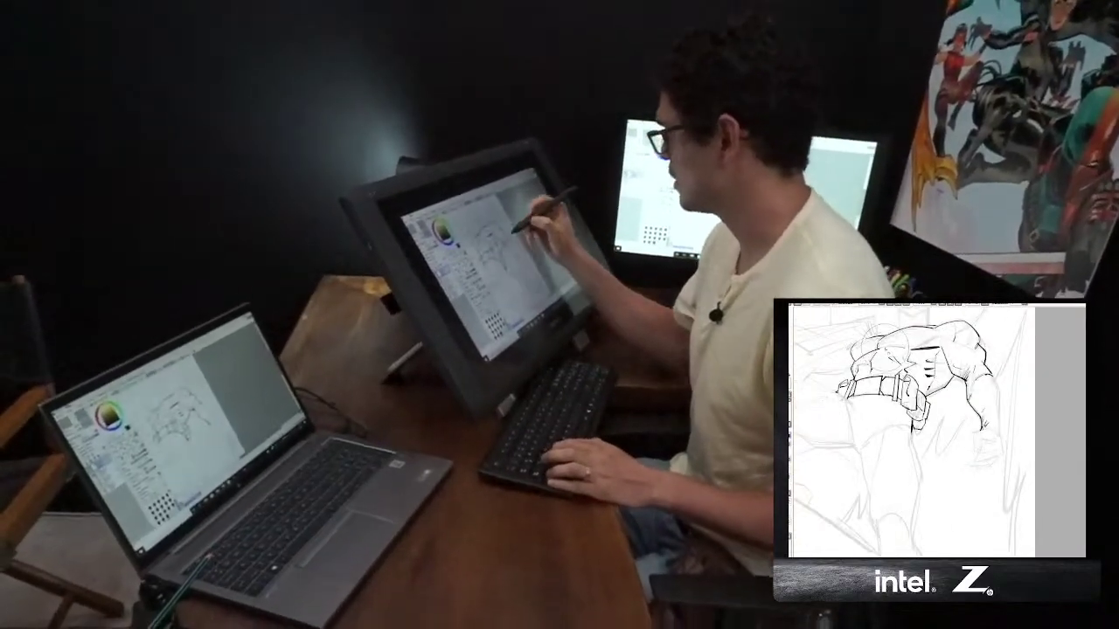
{"action": "mouse_move", "coordinate": [918, 393]}
{"action": "left_mouse_down"}
{"action": "mouse_move", "coordinate": [896, 406]}
{"action": "mouse_move", "coordinate": [897, 435]}
{"action": "left_mouse_up"}
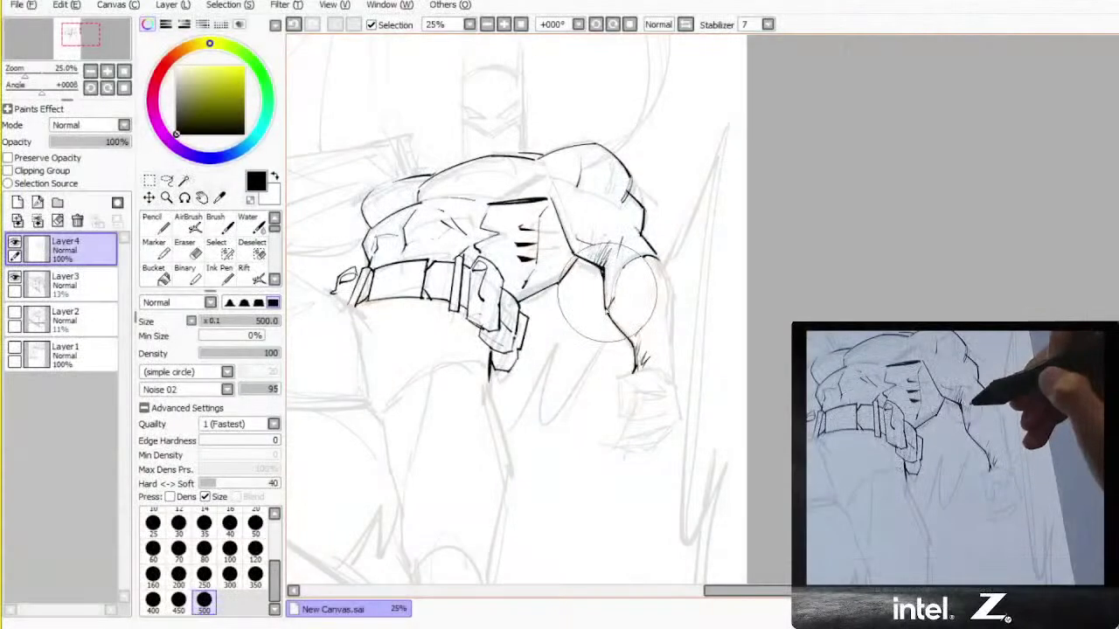
- Clean up the armpit lines and ink short shading strokes where the arm and shoulder meet the chest
{"action": "key", "text": "e"}
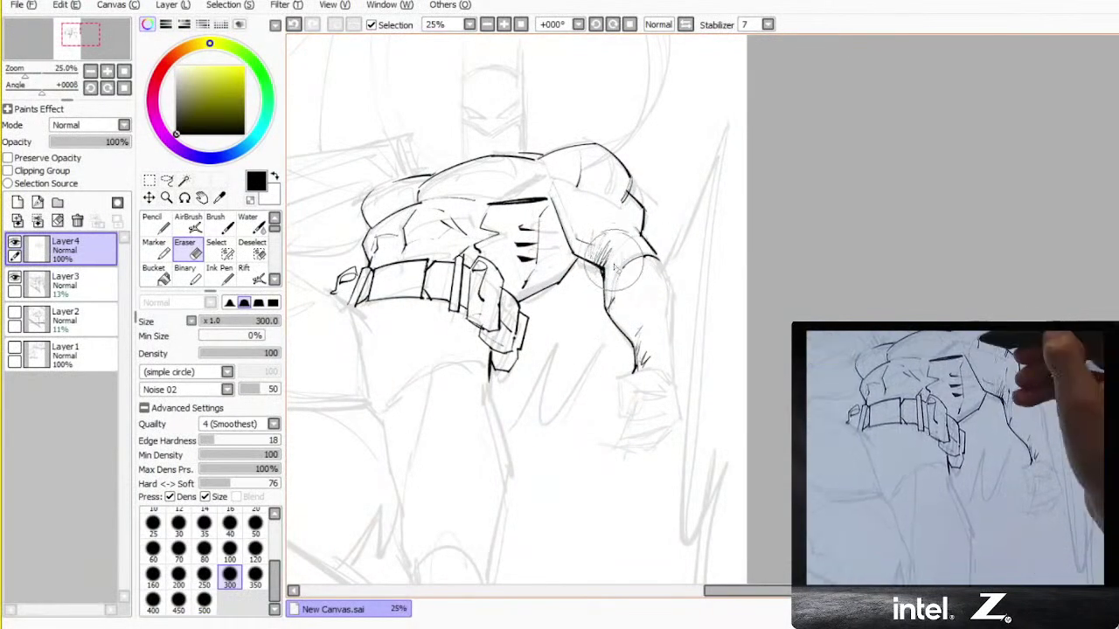
{"action": "key", "text": "n"}
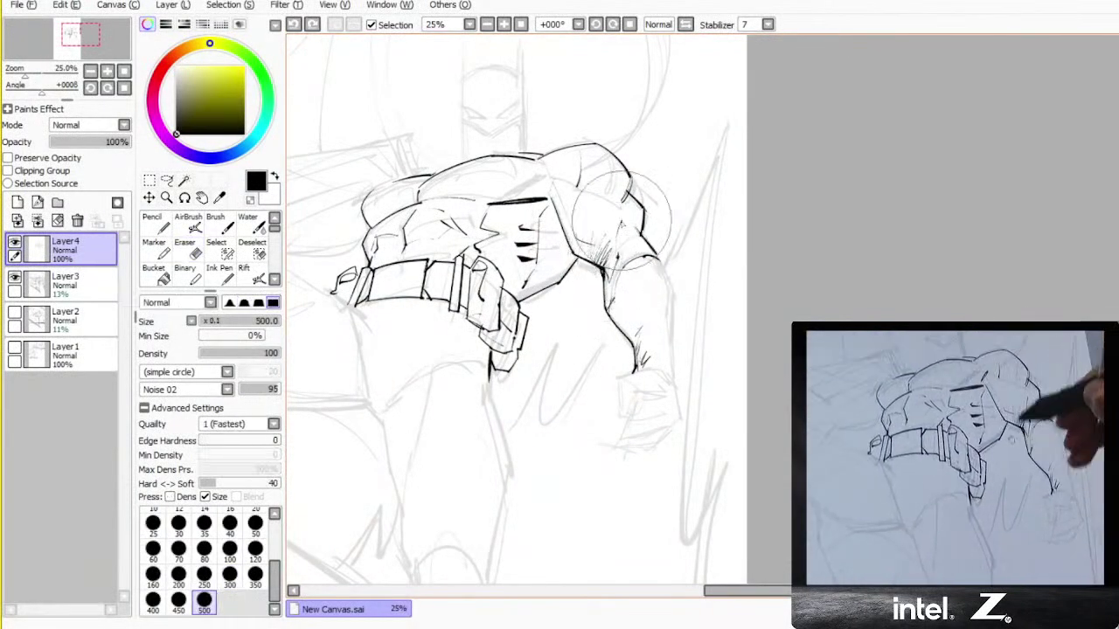
{"action": "left_click_drag", "start_coordinate": [548, 192], "coordinate": [622, 186]}
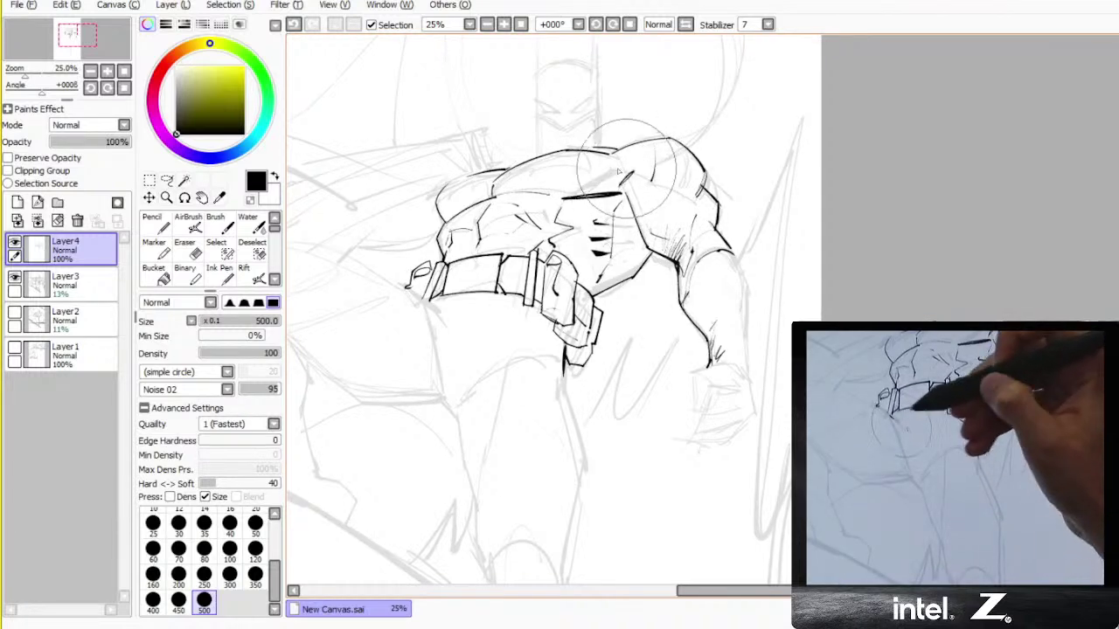
{"action": "left_click_drag", "start_coordinate": [634, 255], "coordinate": [661, 287]}
{"action": "key", "text": "ctrl+z"}
{"action": "left_click_drag", "start_coordinate": [645, 229], "coordinate": [638, 259]}
{"action": "mouse_move", "coordinate": [625, 271]}
{"action": "left_mouse_down"}
{"action": "mouse_move", "coordinate": [625, 304]}
{"action": "mouse_move", "coordinate": [653, 215]}
{"action": "left_mouse_up"}
{"action": "key", "text": "ctrl+z"}
- Ink the trunks from the belt's far end down to the crotch and along the curved leg opening
{"action": "mouse_move", "coordinate": [479, 278]}
{"action": "left_mouse_down"}
{"action": "mouse_move", "coordinate": [497, 303]}
{"action": "mouse_move", "coordinate": [479, 279]}
{"action": "mouse_move", "coordinate": [496, 376]}
{"action": "left_mouse_up"}
{"action": "key", "text": "ctrl+z"}
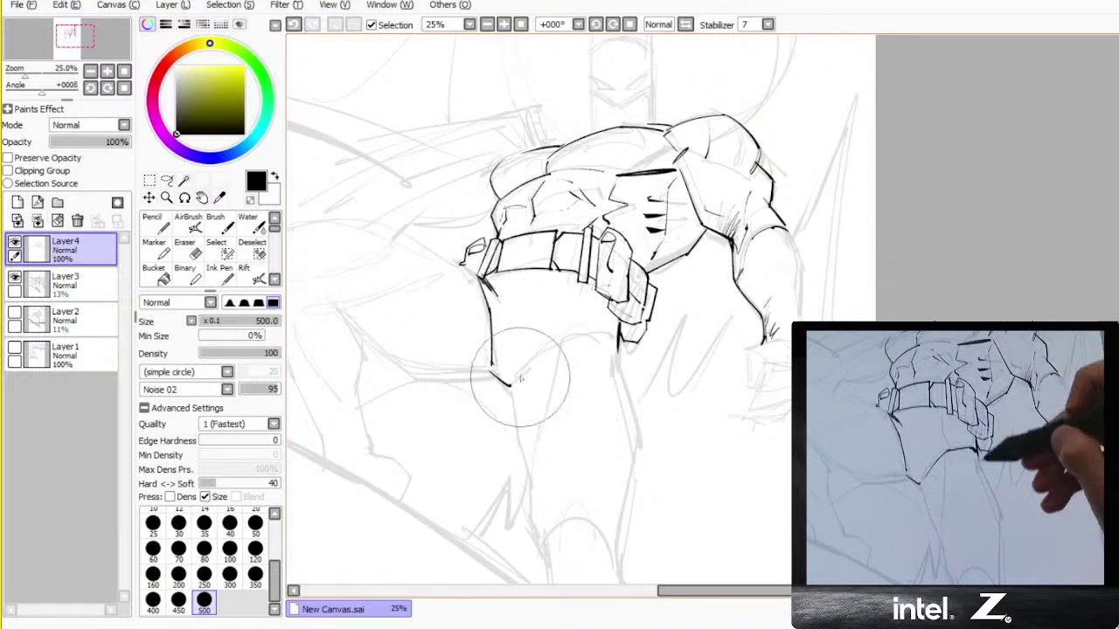
{"action": "mouse_move", "coordinate": [496, 382]}
{"action": "left_mouse_down"}
{"action": "mouse_move", "coordinate": [568, 339]}
{"action": "mouse_move", "coordinate": [617, 342]}
{"action": "left_mouse_up"}
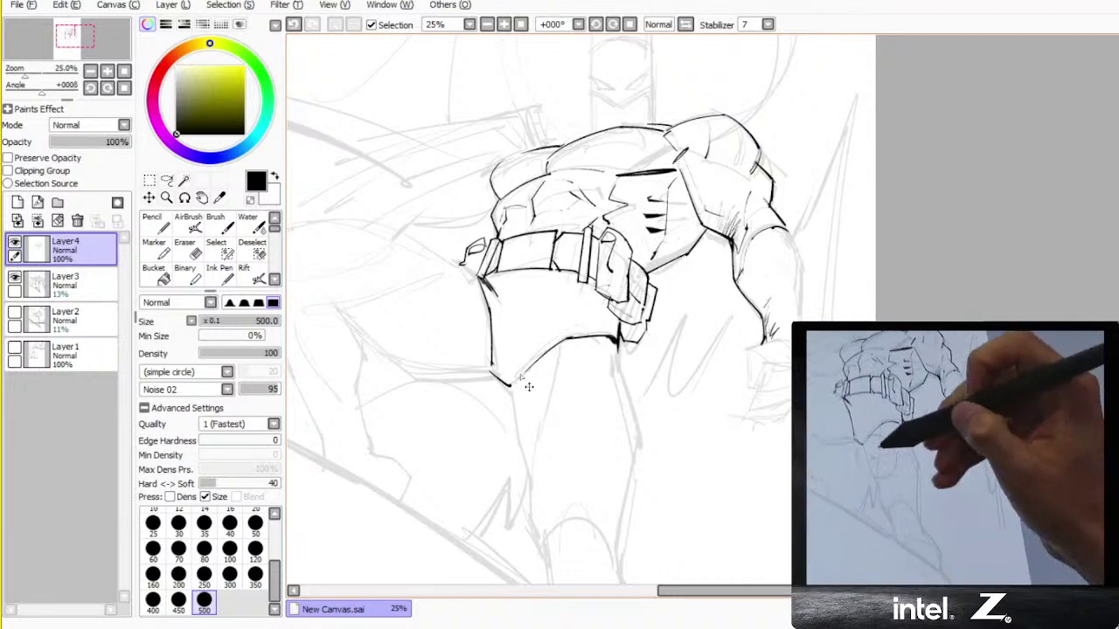
{"action": "key", "text": "ctrl+plus"}
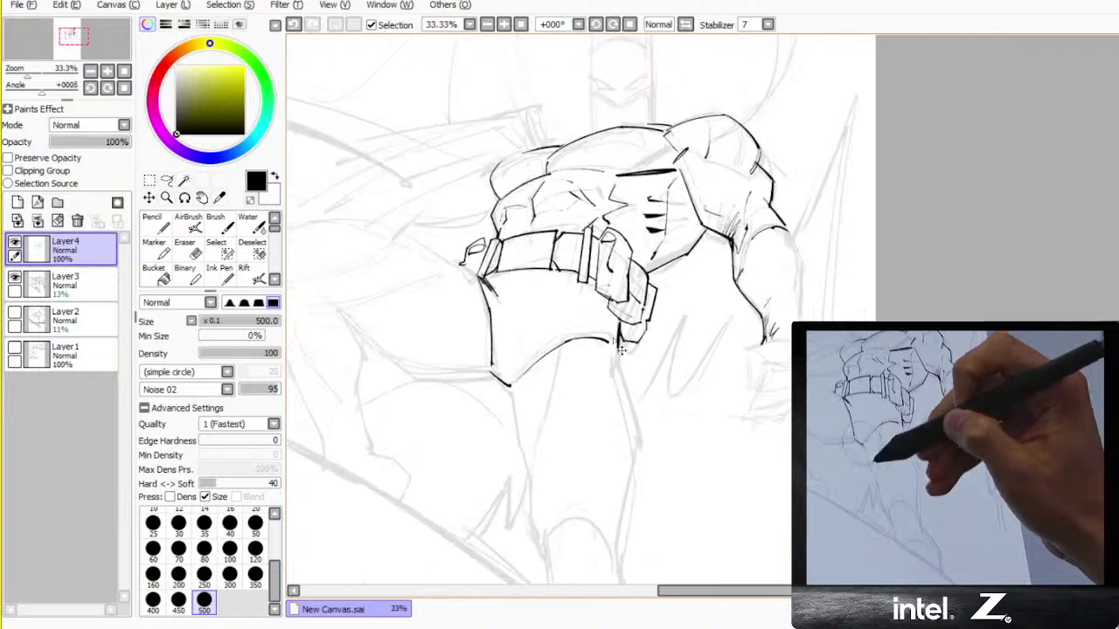
{"action": "key", "text": "ctrl+minus"}
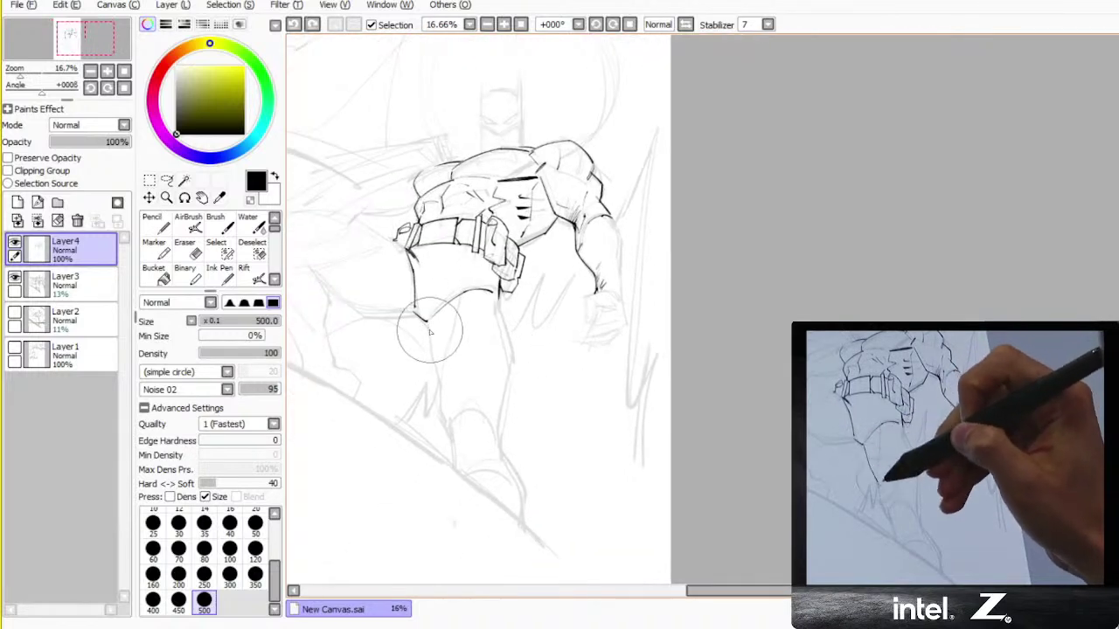
- Ink both contours of the standing leg from the trunks down past the knee, with short strokes marking the knee
{"action": "left_click_drag", "start_coordinate": [429, 341], "coordinate": [439, 376]}
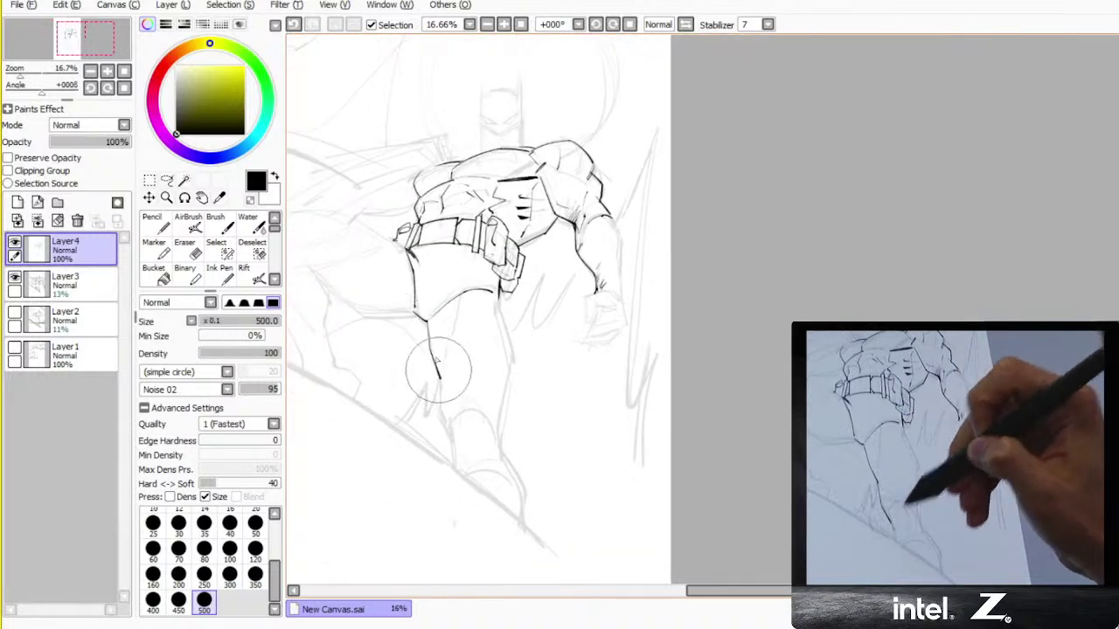
{"action": "key", "text": "ctrl+z"}
{"action": "left_click", "coordinate": [428, 322]}
{"action": "key", "text": "ctrl+z"}
{"action": "left_click_drag", "start_coordinate": [427, 323], "coordinate": [452, 451]}
{"action": "key", "text": "ctrl+z"}
{"action": "key", "text": "ctrl+z"}
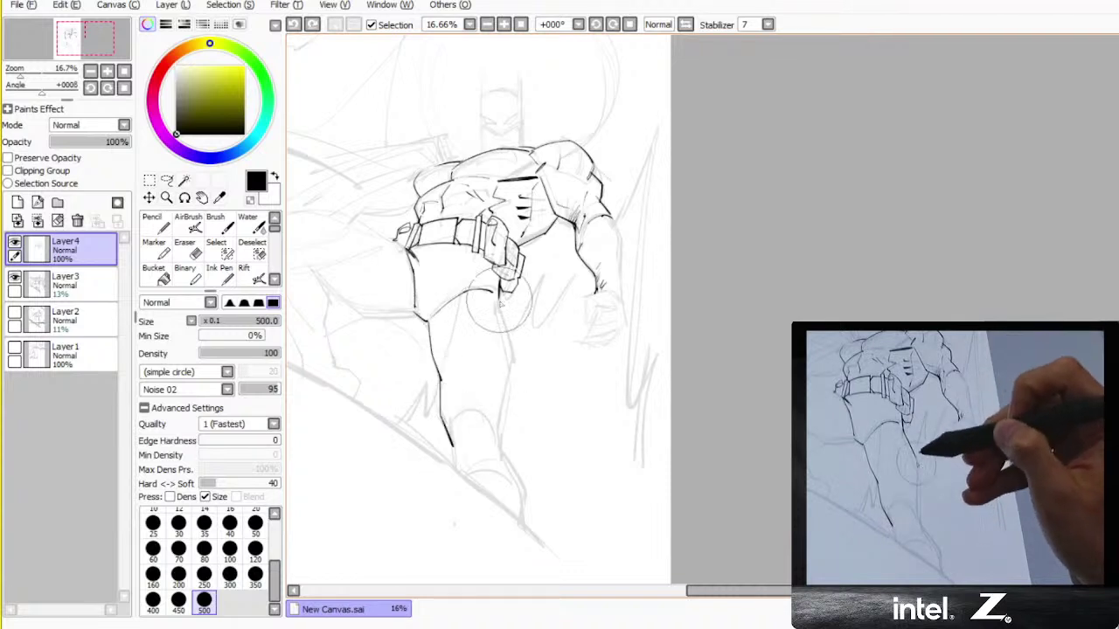
{"action": "left_click_drag", "start_coordinate": [498, 308], "coordinate": [510, 365]}
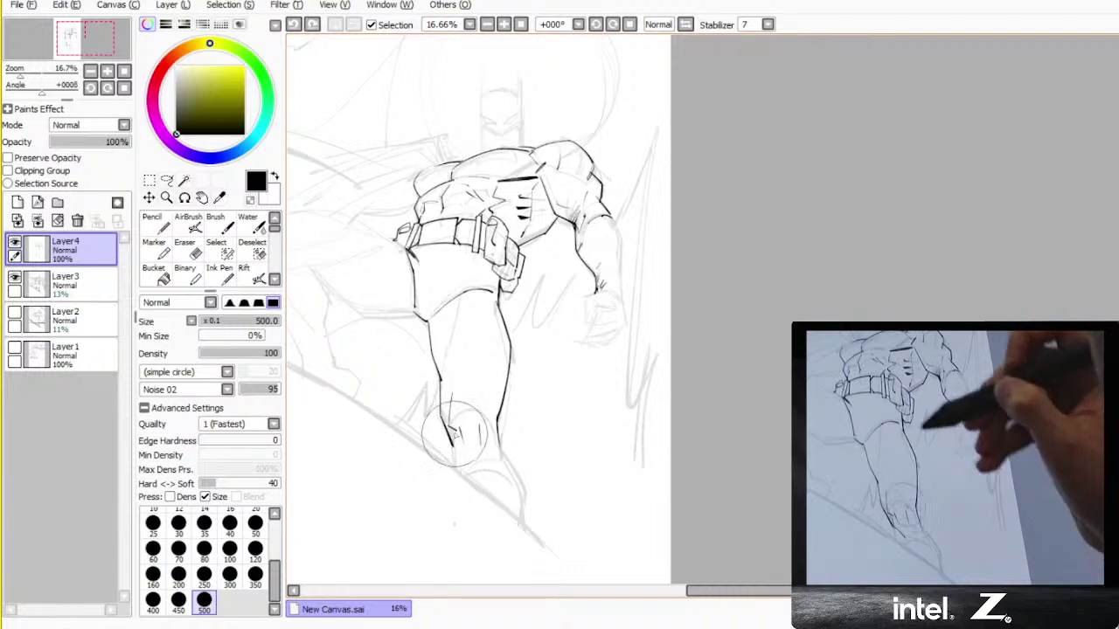
{"action": "left_click_drag", "start_coordinate": [455, 433], "coordinate": [484, 472]}
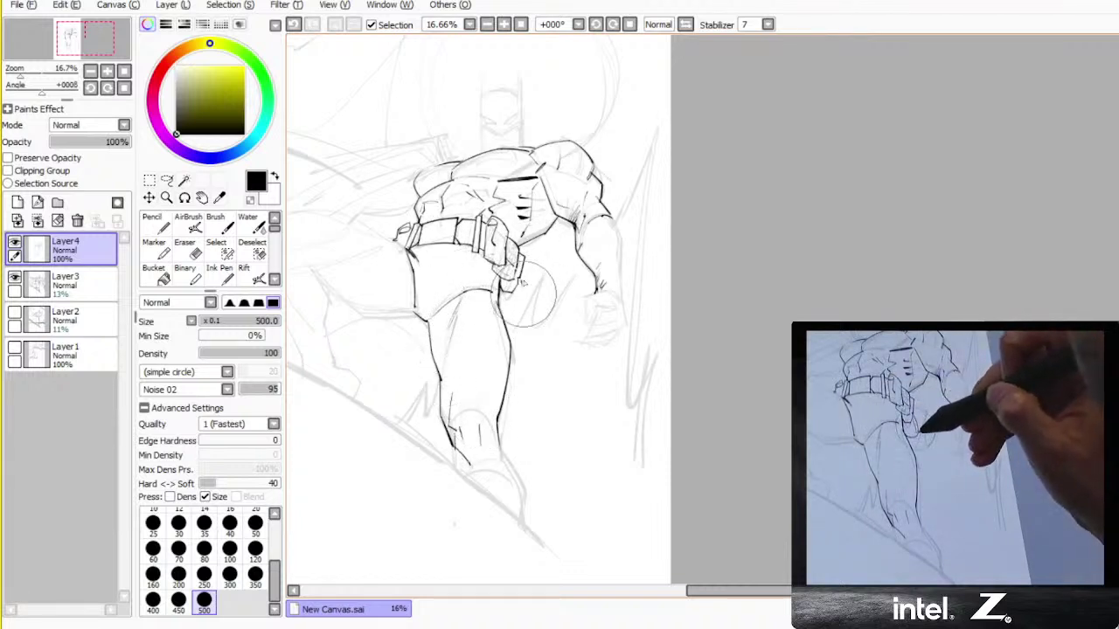
- Ink additional small overlapping pouches hanging below and behind the near hip
{"action": "key", "text": "ctrl+z"}
{"action": "mouse_move", "coordinate": [500, 287]}
{"action": "left_mouse_down"}
{"action": "mouse_move", "coordinate": [502, 307]}
{"action": "mouse_move", "coordinate": [519, 289]}
{"action": "mouse_move", "coordinate": [517, 312]}
{"action": "mouse_move", "coordinate": [501, 308]}
{"action": "mouse_move", "coordinate": [515, 313]}
{"action": "left_mouse_up"}
{"action": "left_click_drag", "start_coordinate": [512, 262], "coordinate": [529, 241]}
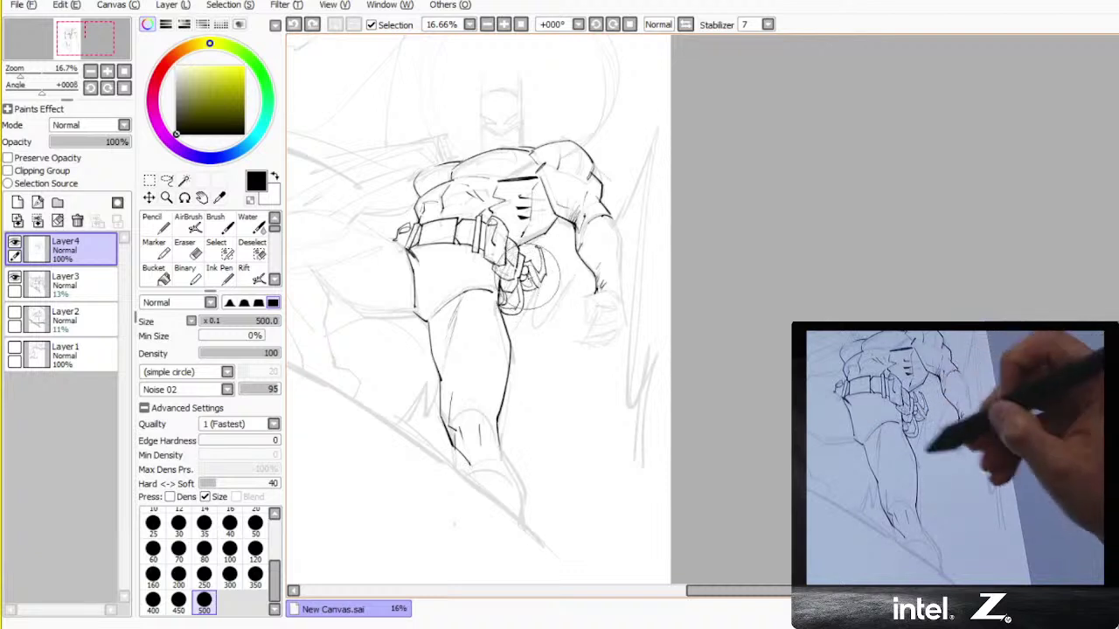
{"action": "left_click_drag", "start_coordinate": [535, 266], "coordinate": [535, 238]}
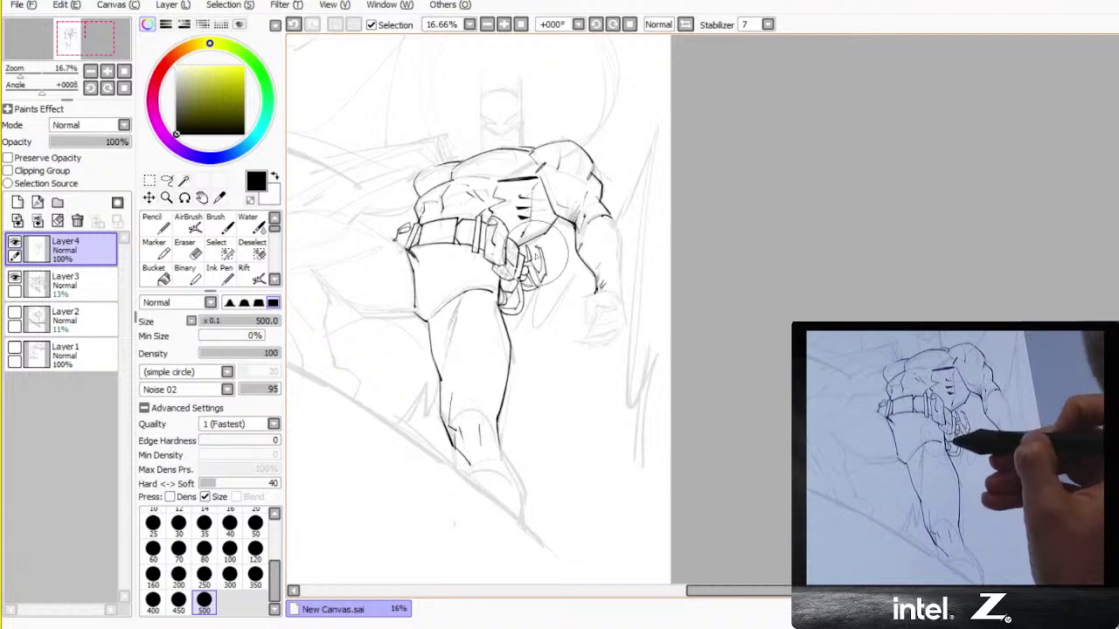
- Clean up the standing leg's knee area and extend its outer contour down to the foot on the slope
{"action": "mouse_move", "coordinate": [500, 303]}
{"action": "left_mouse_down"}
{"action": "mouse_move", "coordinate": [567, 336]}
{"action": "mouse_move", "coordinate": [468, 230]}
{"action": "left_mouse_up"}
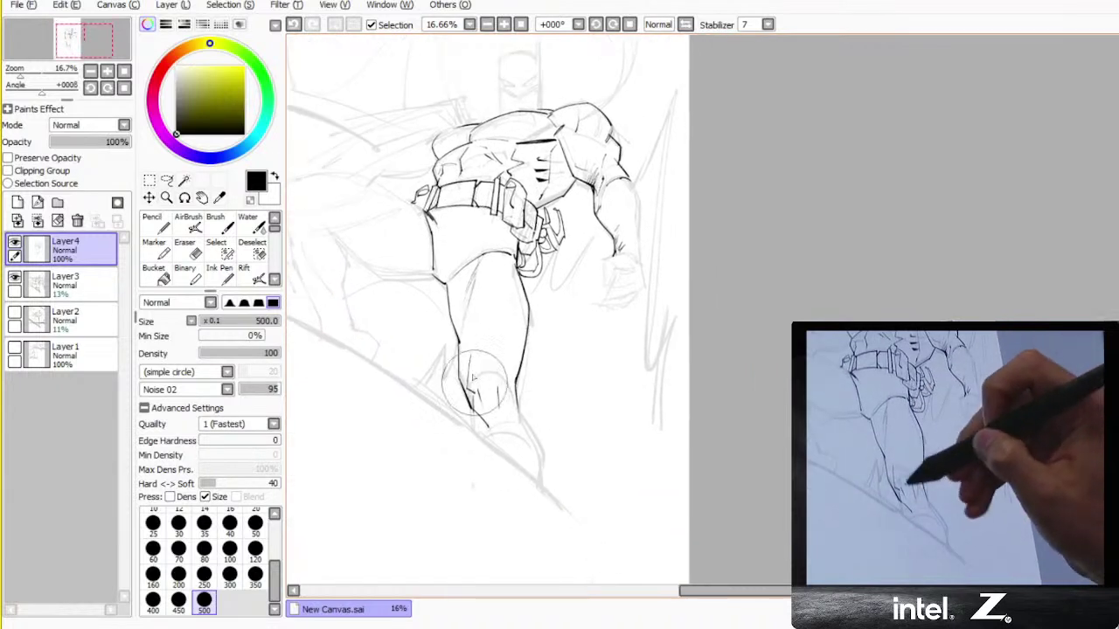
{"action": "key", "text": "e"}
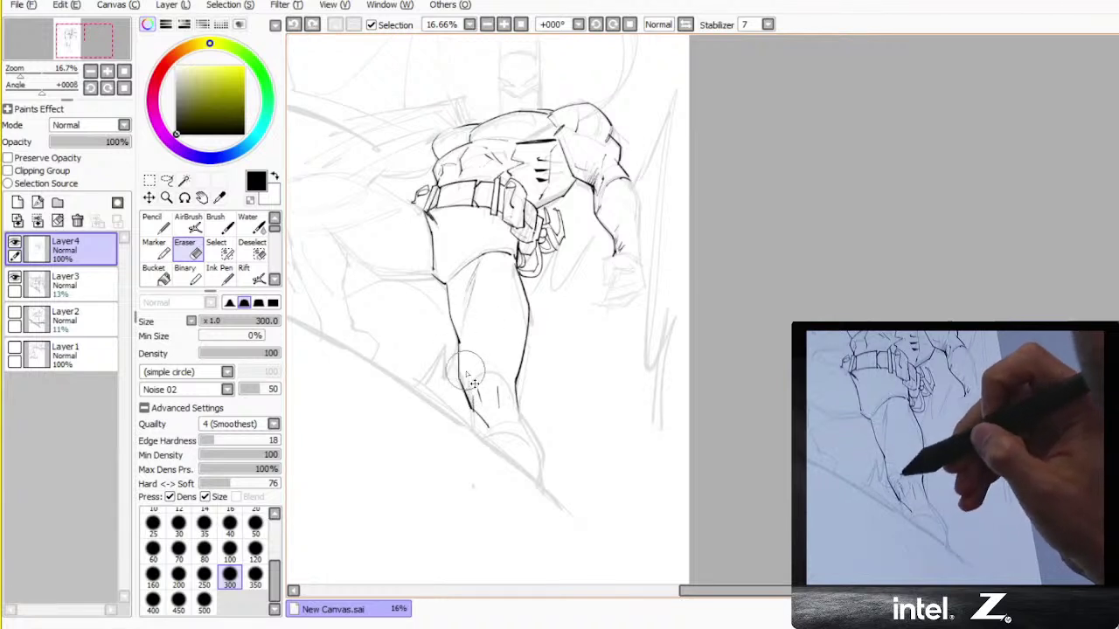
{"action": "key", "text": "n"}
{"action": "left_click_drag", "start_coordinate": [458, 345], "coordinate": [472, 423]}
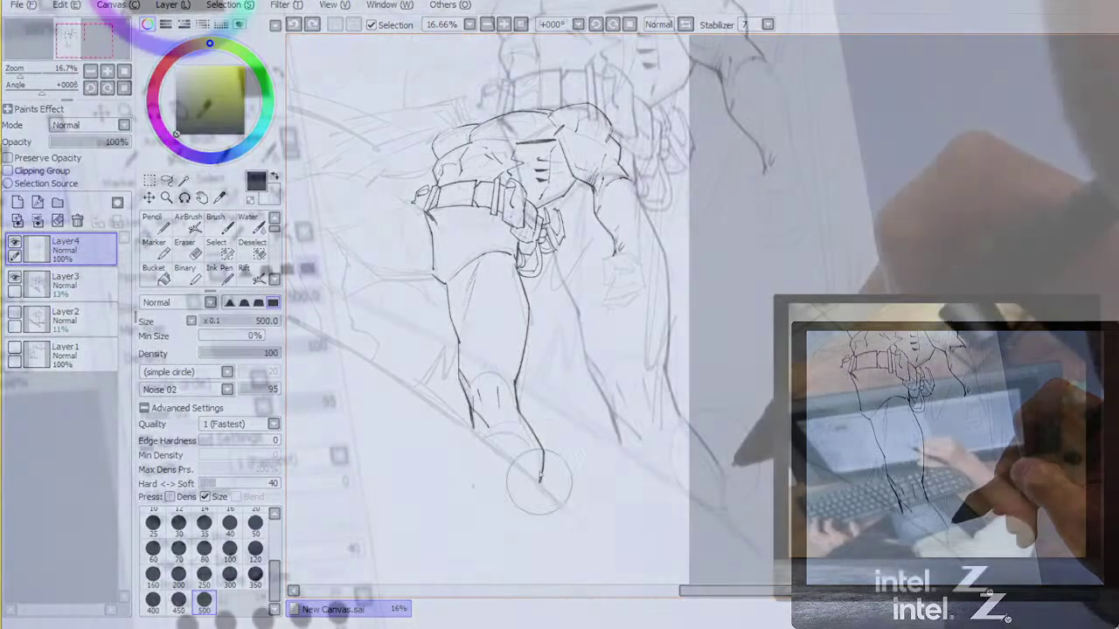
{"action": "left_click_drag", "start_coordinate": [518, 409], "coordinate": [567, 511]}
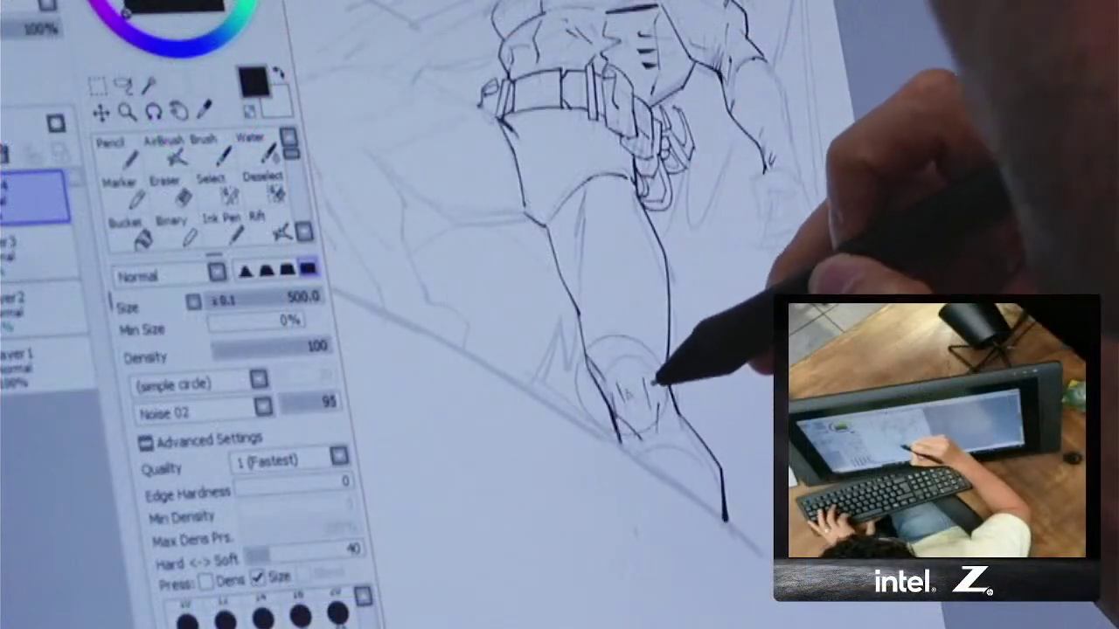
- Rework the fold strokes at the standing leg's knee and ink the curved line across its foot
{"action": "key", "text": "e"}
{"action": "left_click_drag", "start_coordinate": [643, 383], "coordinate": [618, 401]}
{"action": "key", "text": "b"}
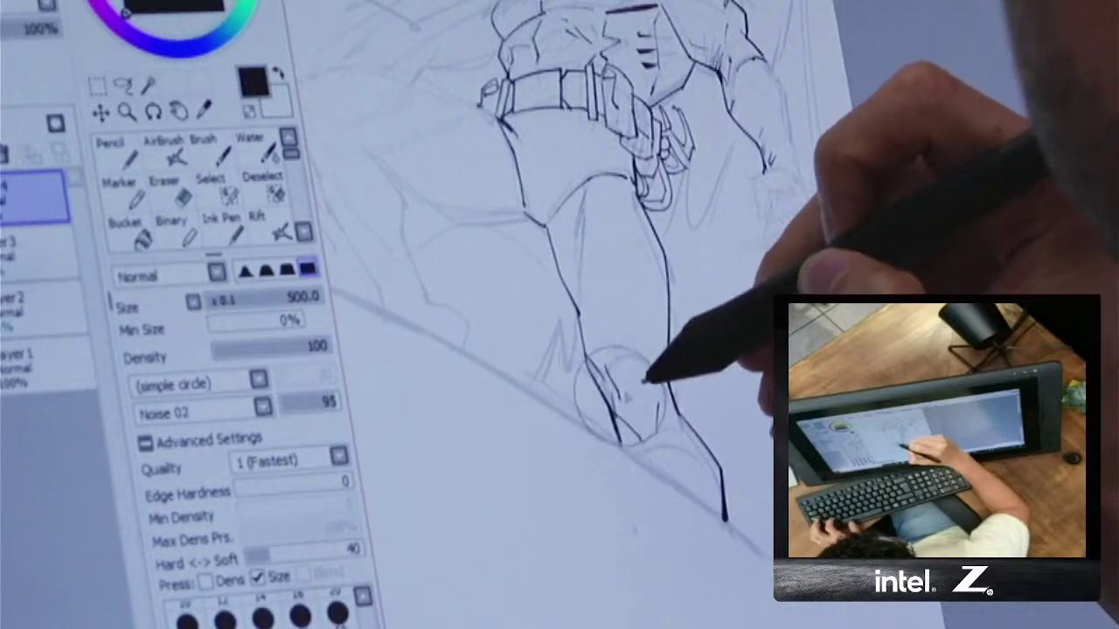
{"action": "left_click_drag", "start_coordinate": [637, 363], "coordinate": [641, 390]}
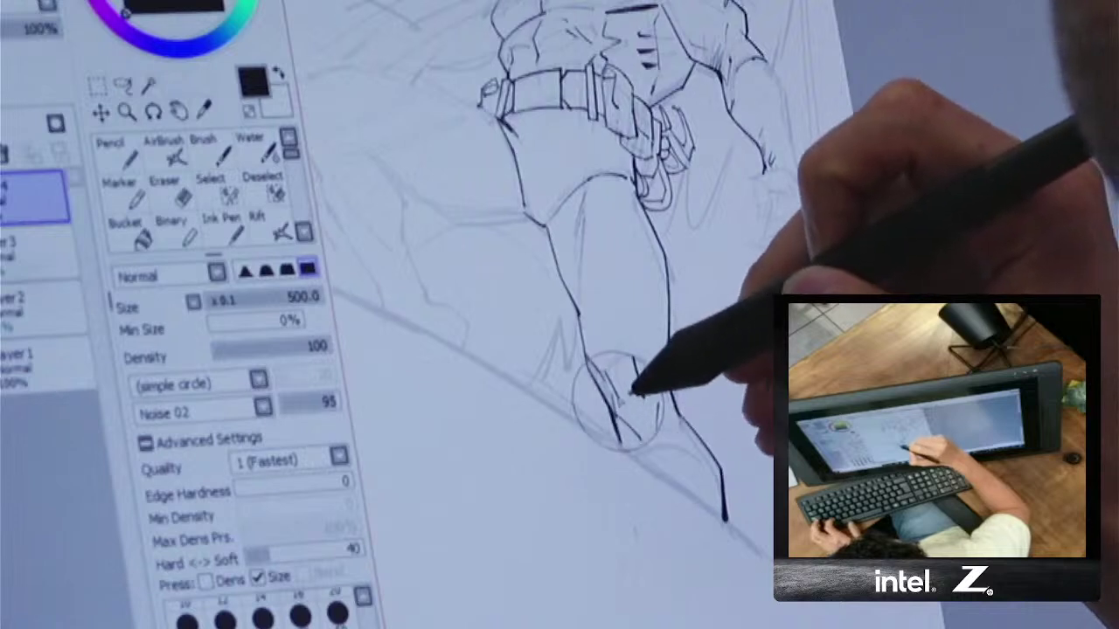
{"action": "left_click_drag", "start_coordinate": [609, 343], "coordinate": [605, 360]}
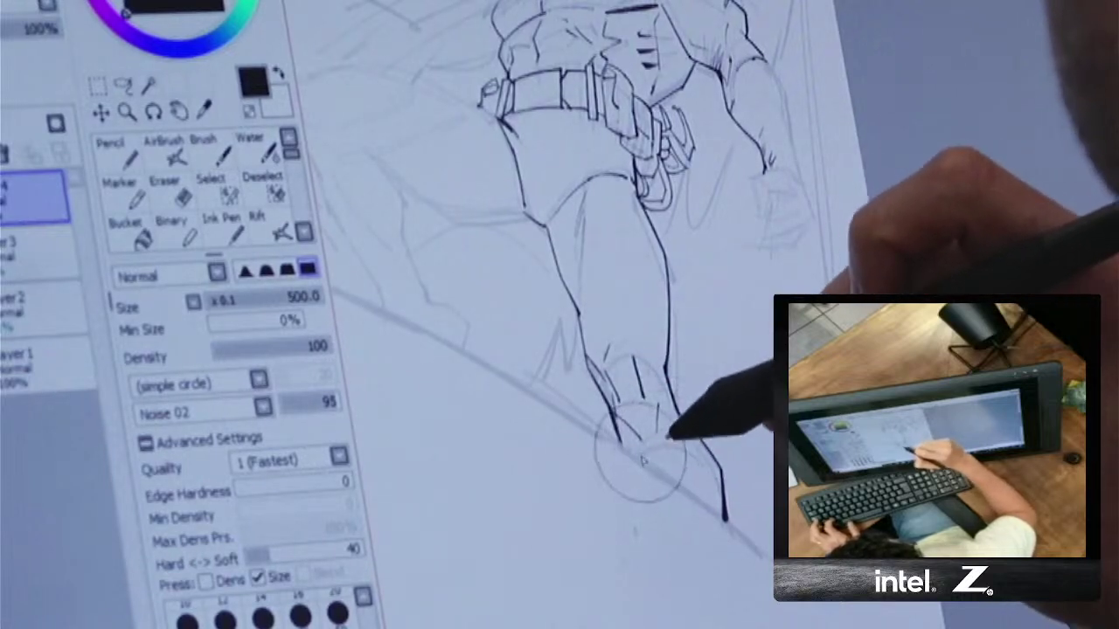
{"action": "mouse_move", "coordinate": [651, 448]}
{"action": "left_mouse_down"}
{"action": "mouse_move", "coordinate": [725, 492]}
{"action": "mouse_move", "coordinate": [647, 464]}
{"action": "left_mouse_up"}
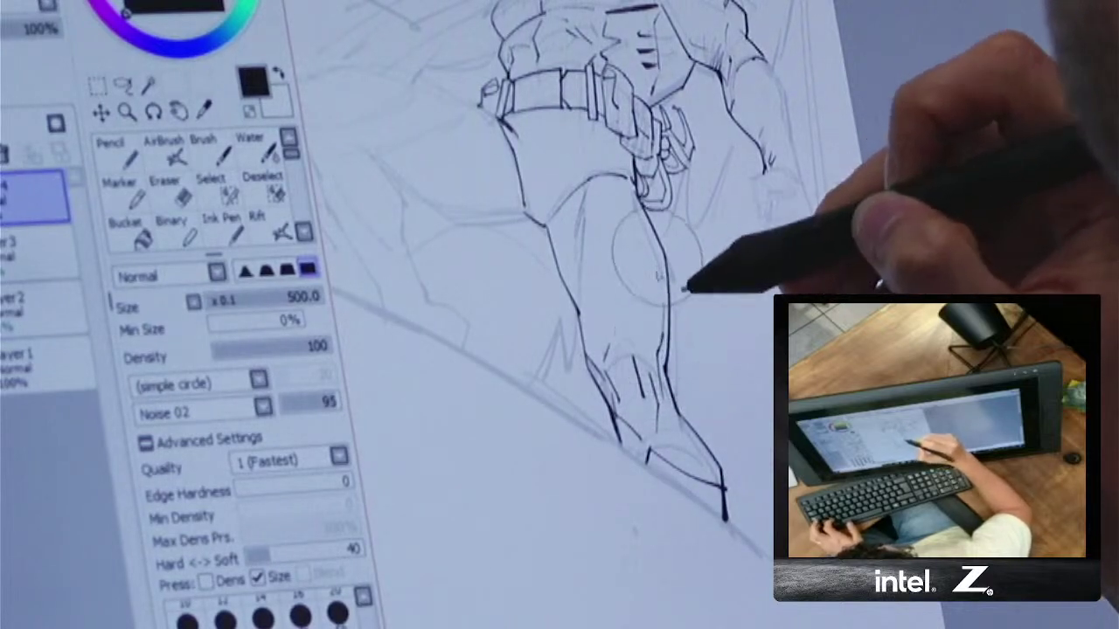
- Ink the bent leg's knee, calf and shin contours down to the foot resting on the slope
{"action": "left_click_drag", "start_coordinate": [724, 231], "coordinate": [877, 294]}
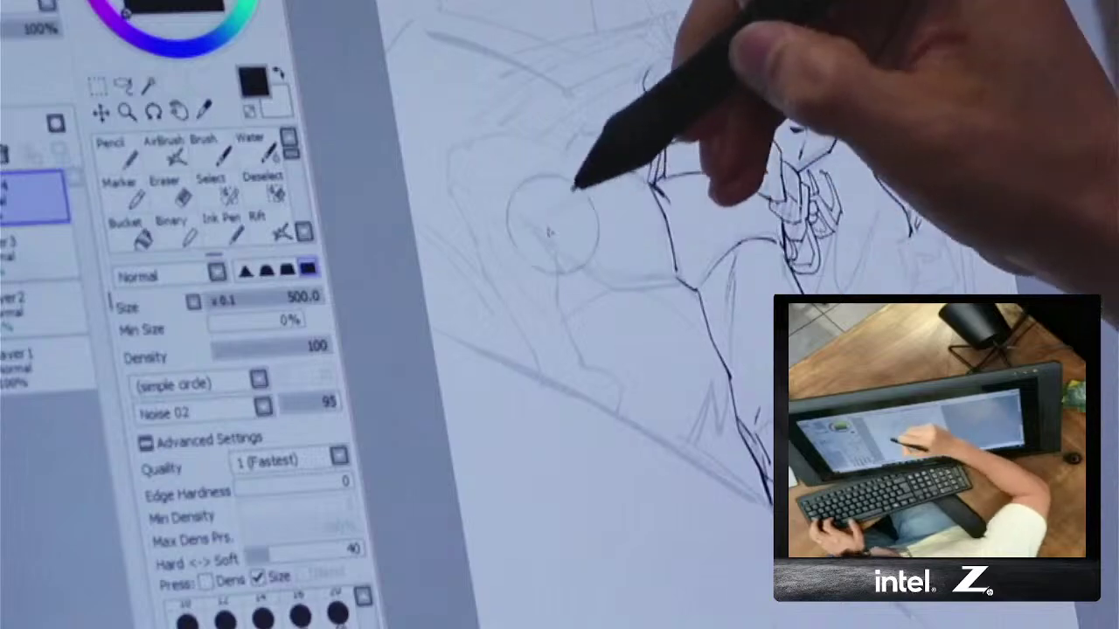
{"action": "left_click_drag", "start_coordinate": [514, 212], "coordinate": [561, 260]}
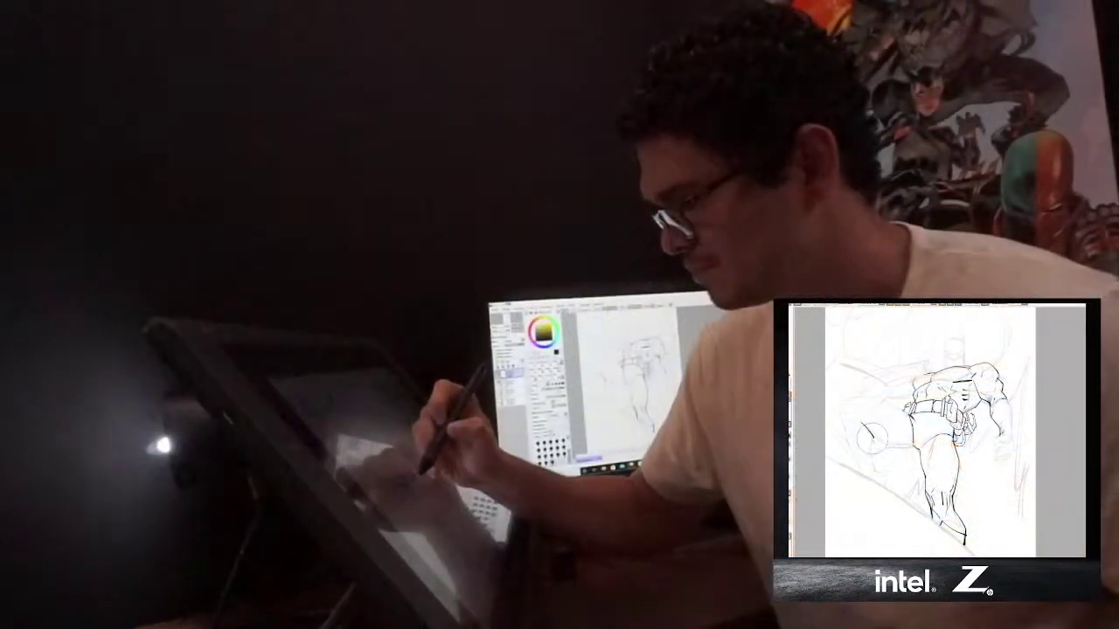
{"action": "left_click_drag", "start_coordinate": [871, 453], "coordinate": [876, 472]}
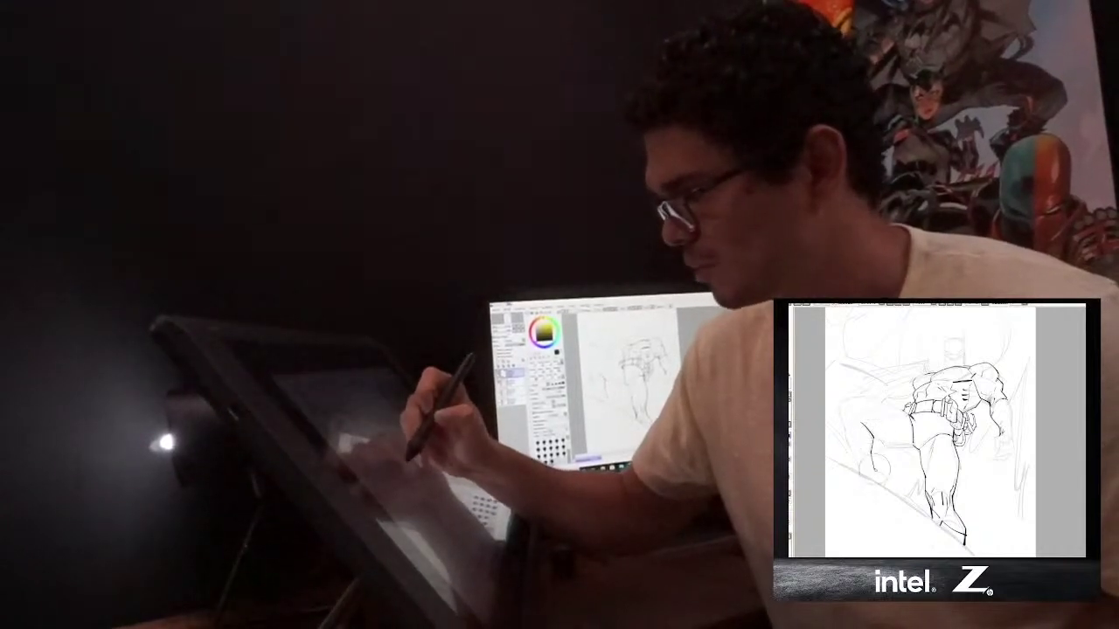
{"action": "left_click_drag", "start_coordinate": [847, 436], "coordinate": [860, 472]}
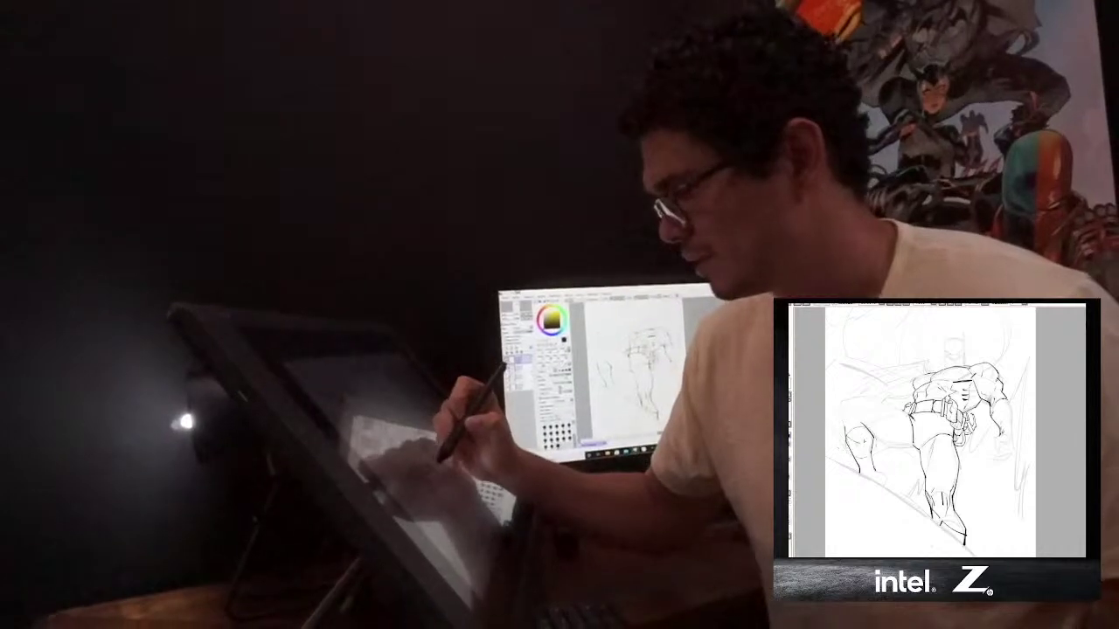
{"action": "mouse_move", "coordinate": [847, 434]}
{"action": "left_mouse_down"}
{"action": "mouse_move", "coordinate": [879, 437]}
{"action": "mouse_move", "coordinate": [883, 484]}
{"action": "left_mouse_up"}
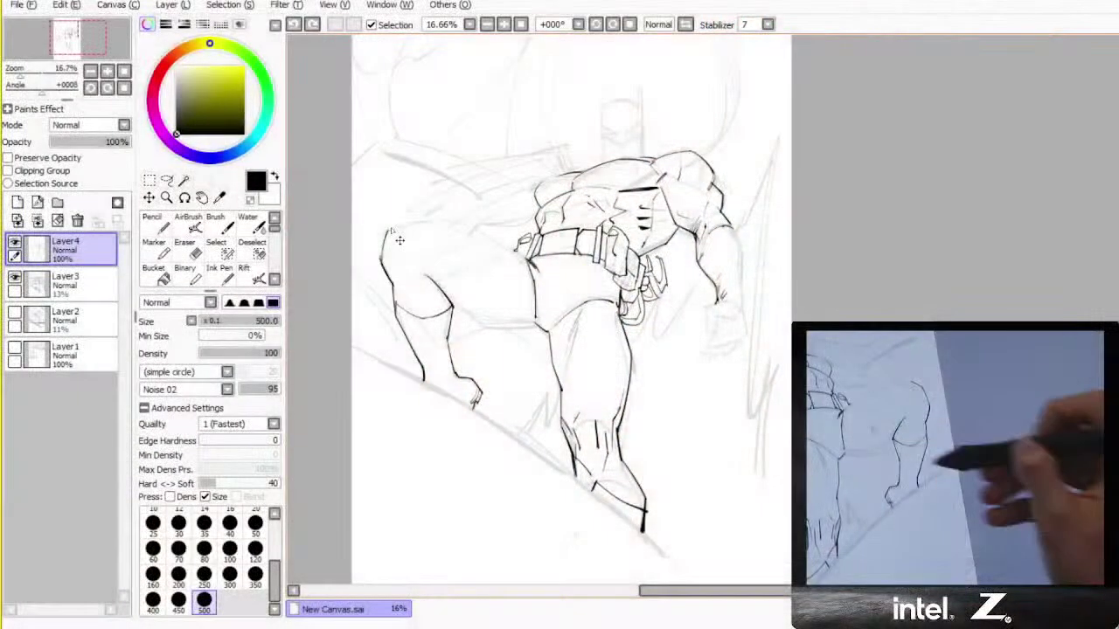
- Ink the bent leg's thigh with the canvas mirrored, tracing its upper contour and its underside from the trunks to the knee
{"action": "key", "text": "h"}
{"action": "left_click_drag", "start_coordinate": [795, 297], "coordinate": [180, 317]}
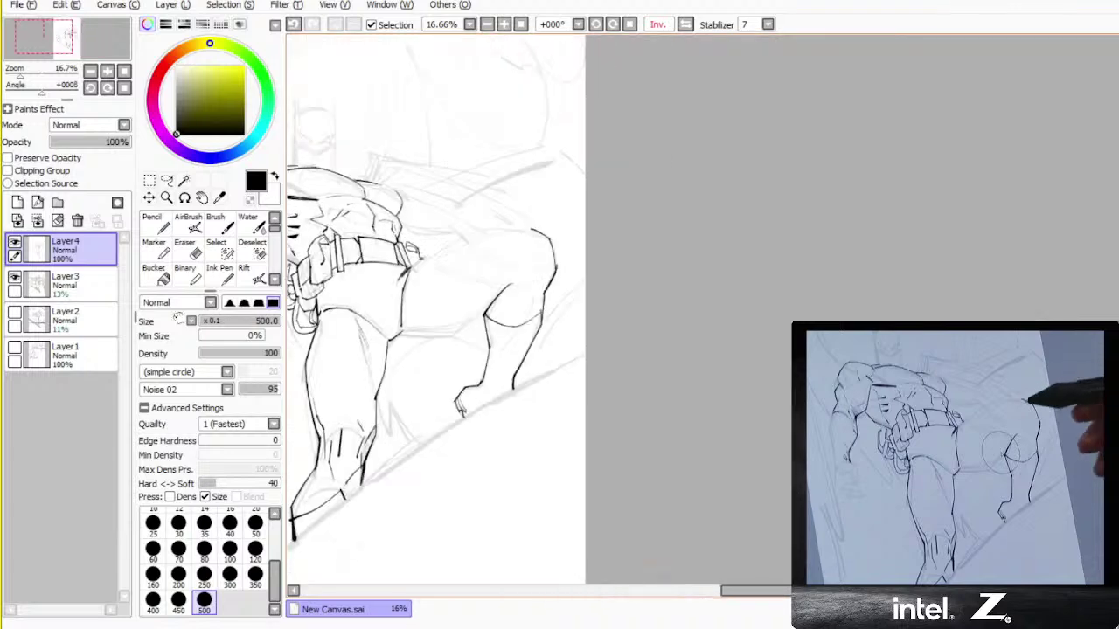
{"action": "left_click_drag", "start_coordinate": [437, 330], "coordinate": [617, 367]}
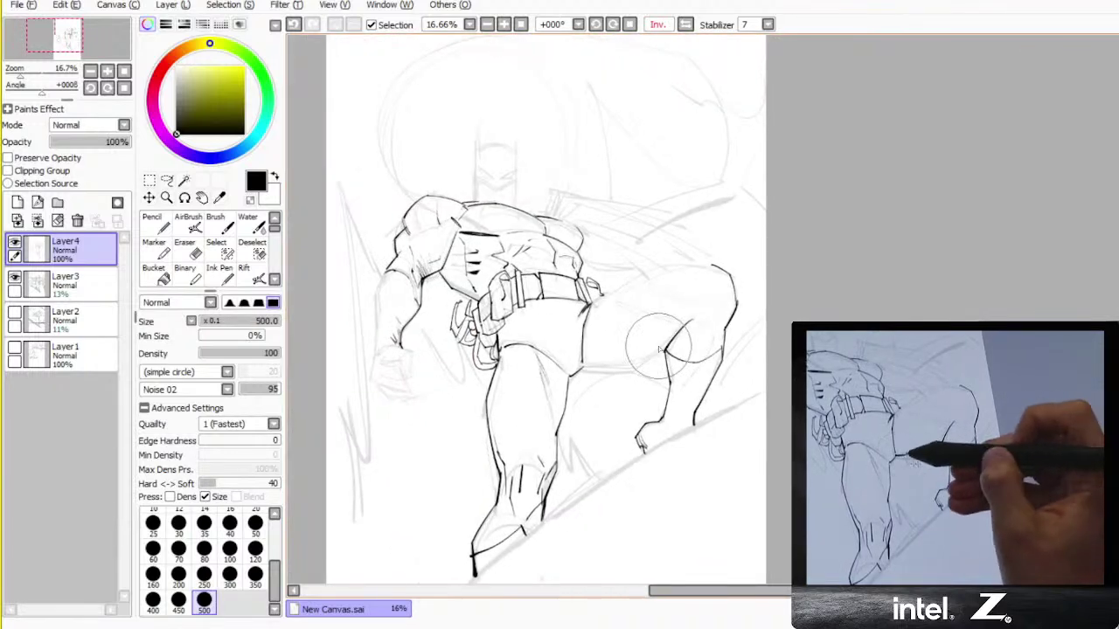
{"action": "left_click_drag", "start_coordinate": [638, 404], "coordinate": [533, 373]}
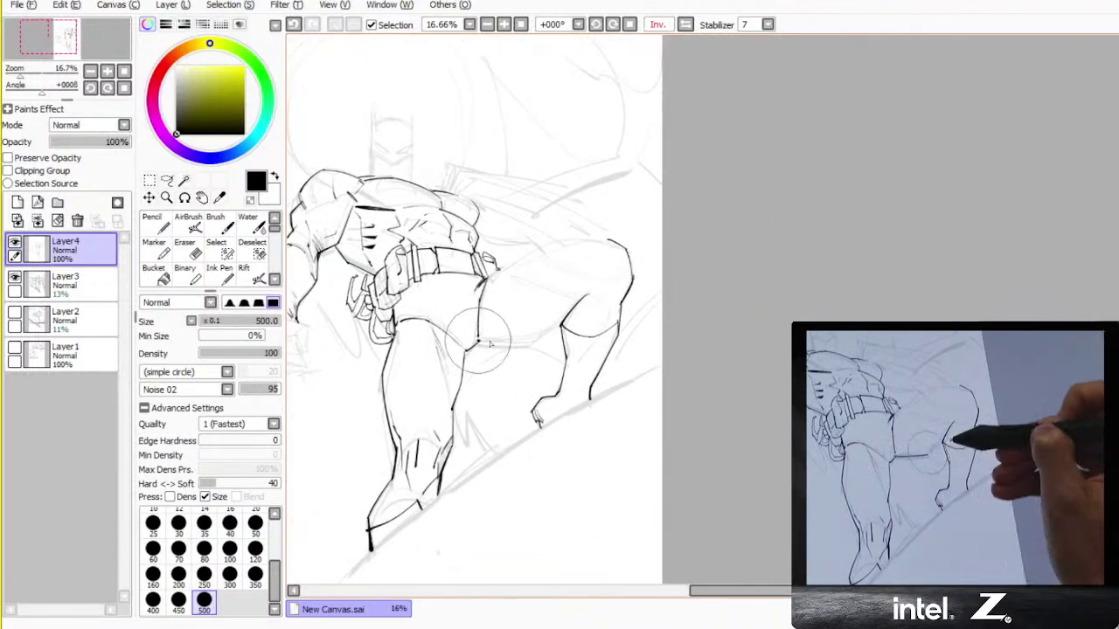
{"action": "mouse_move", "coordinate": [478, 342]}
{"action": "left_mouse_down"}
{"action": "mouse_move", "coordinate": [532, 346]}
{"action": "mouse_move", "coordinate": [572, 309]}
{"action": "left_mouse_up"}
{"action": "key", "text": "ctrl+z"}
{"action": "key", "text": "ctrl+z"}
{"action": "left_click_drag", "start_coordinate": [487, 279], "coordinate": [607, 240]}
{"action": "key", "text": "ctrl+z"}
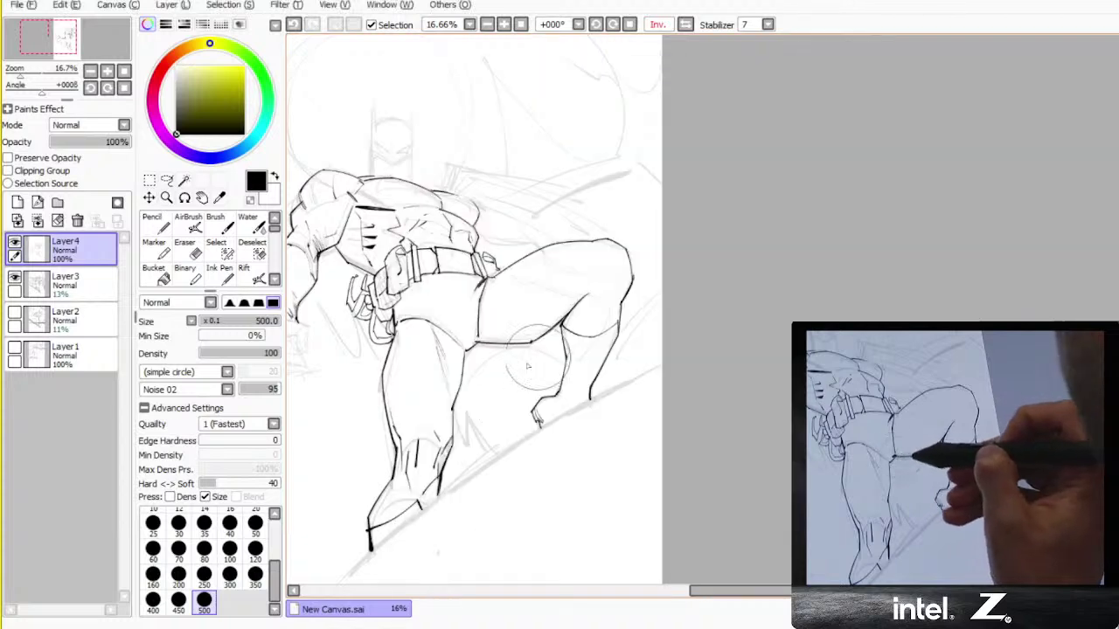
- Erase and redraw the underside line of the bent thigh and the trunks' leg edge where they meet
{"action": "key", "text": "e"}
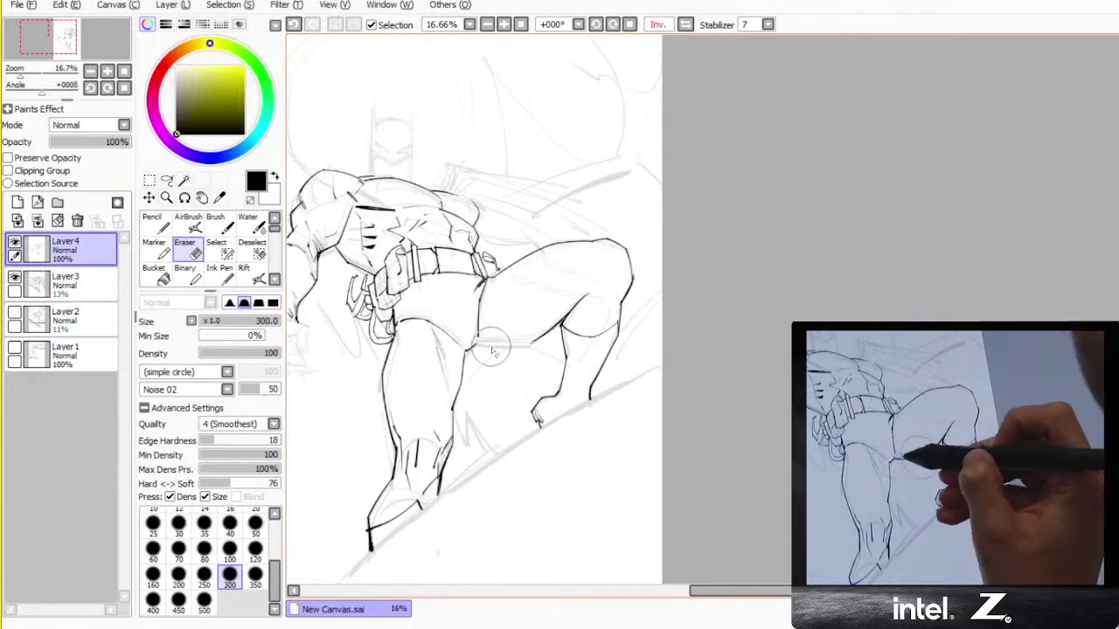
{"action": "key", "text": "n"}
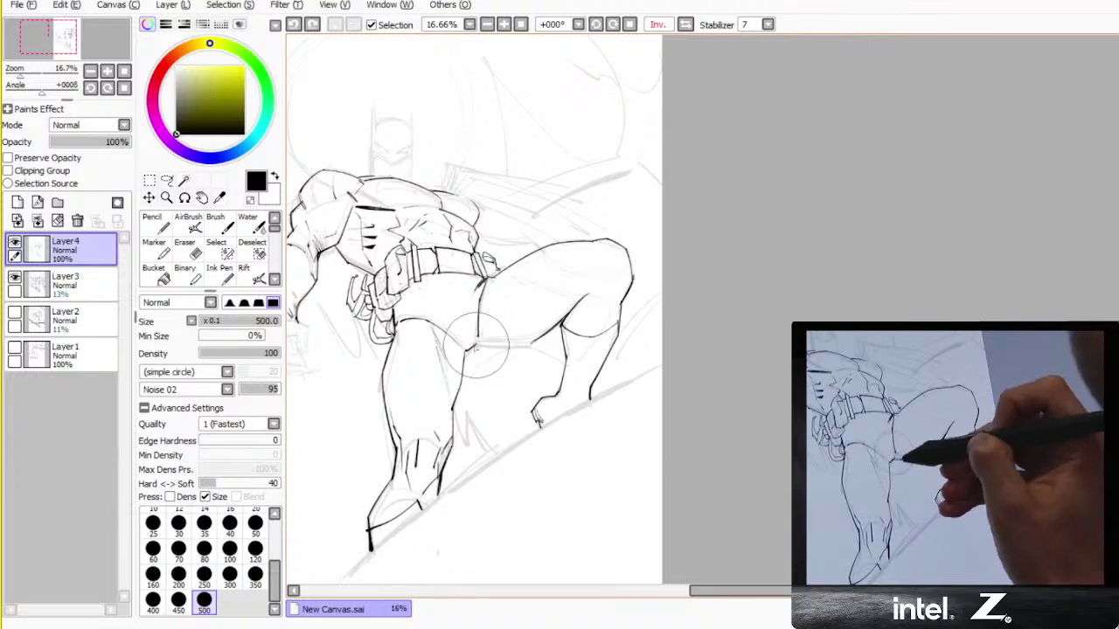
{"action": "left_click_drag", "start_coordinate": [522, 349], "coordinate": [540, 340]}
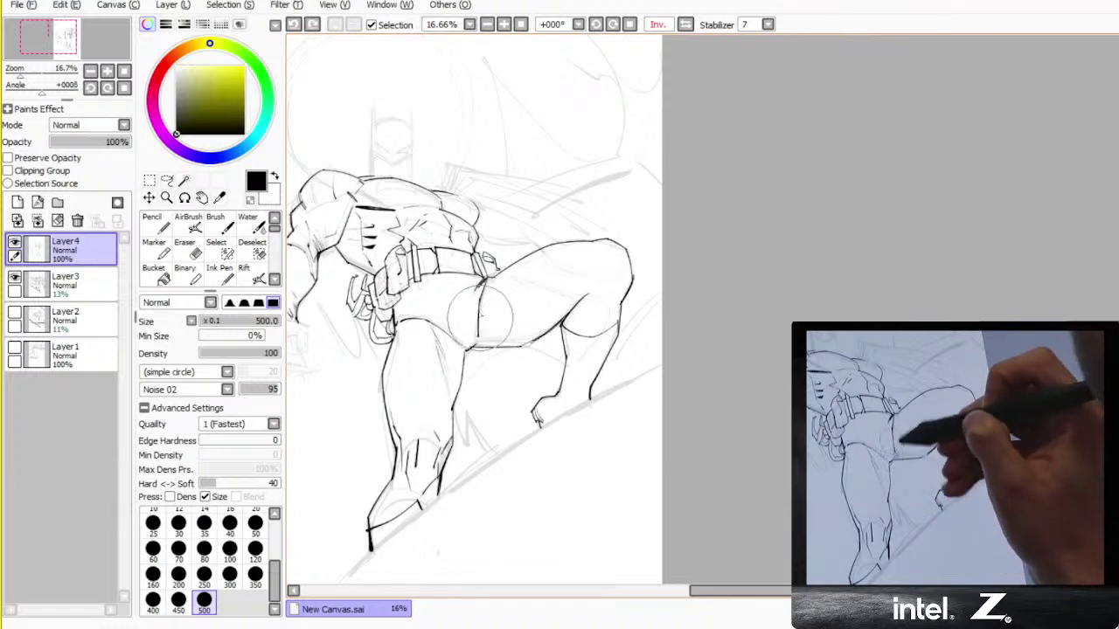
{"action": "key", "text": "e"}
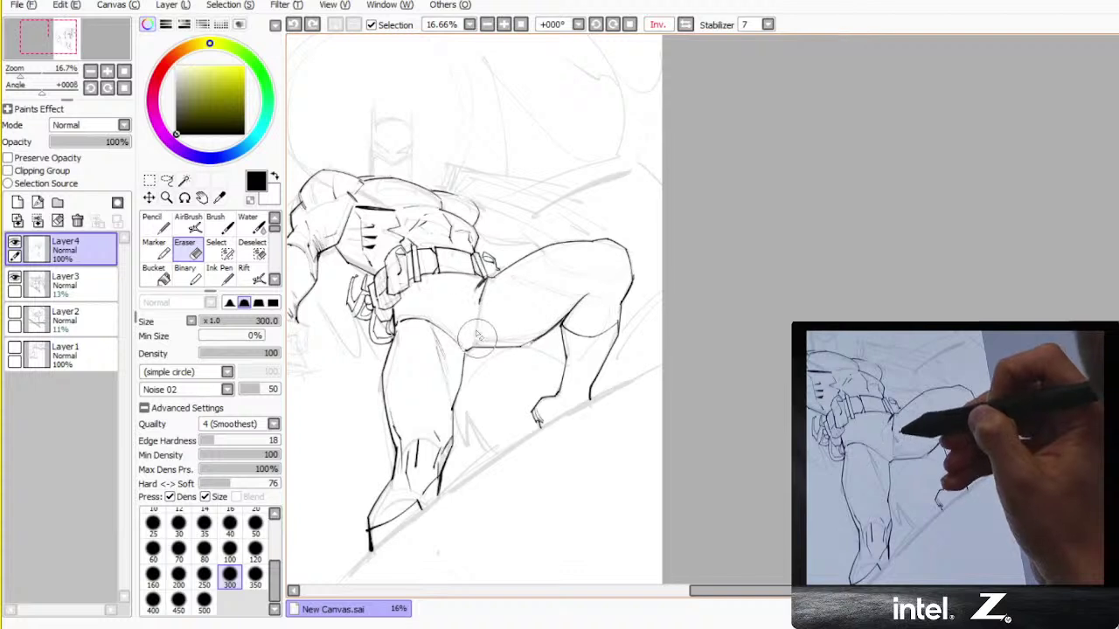
{"action": "key", "text": "e"}
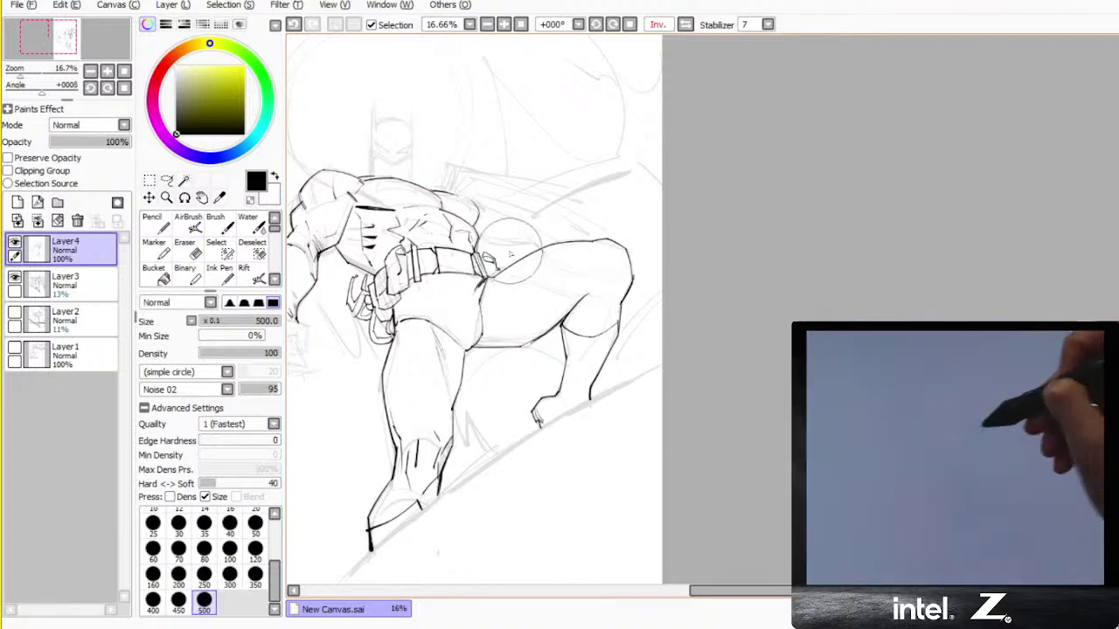
- Add muscle and fold strokes inside the bent thigh, checking the figure in normal and mirrored view
{"action": "key", "text": "h"}
{"action": "left_click_drag", "start_coordinate": [1008, 262], "coordinate": [481, 319]}
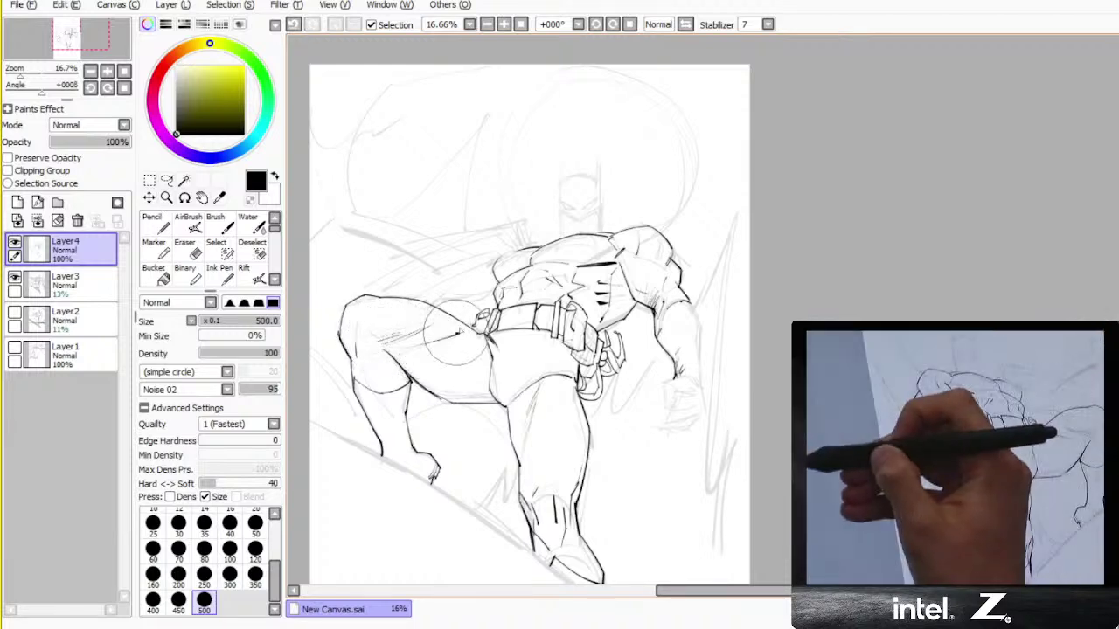
{"action": "key", "text": "h"}
{"action": "left_click_drag", "start_coordinate": [673, 338], "coordinate": [263, 336]}
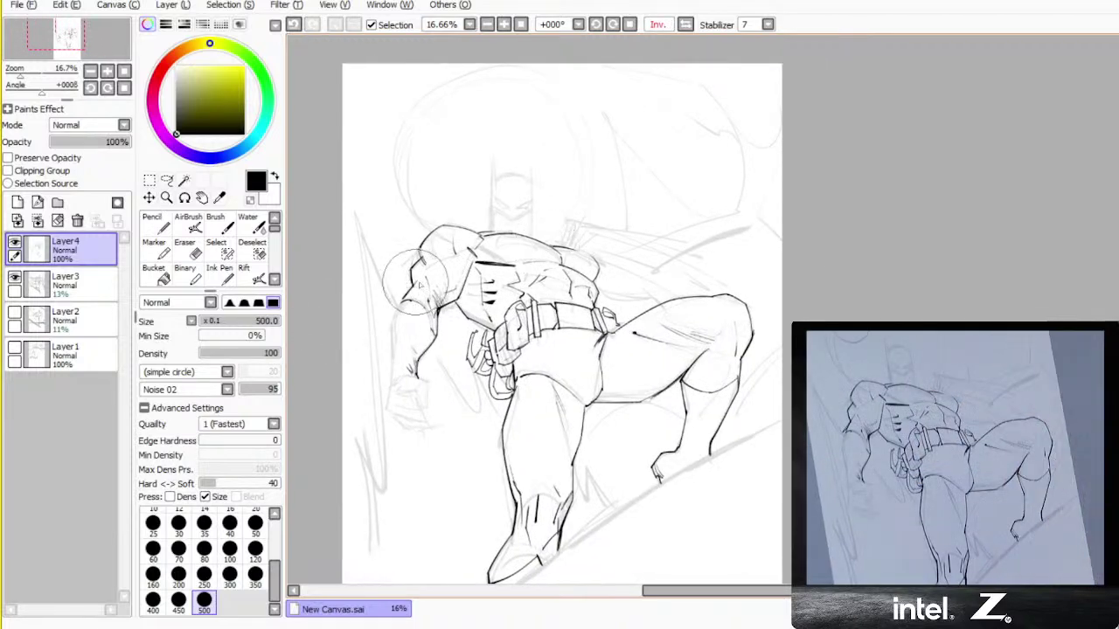
- Ink the hanging arm's forearm down to the wrist and outline its clenched fist
{"action": "key", "text": "h"}
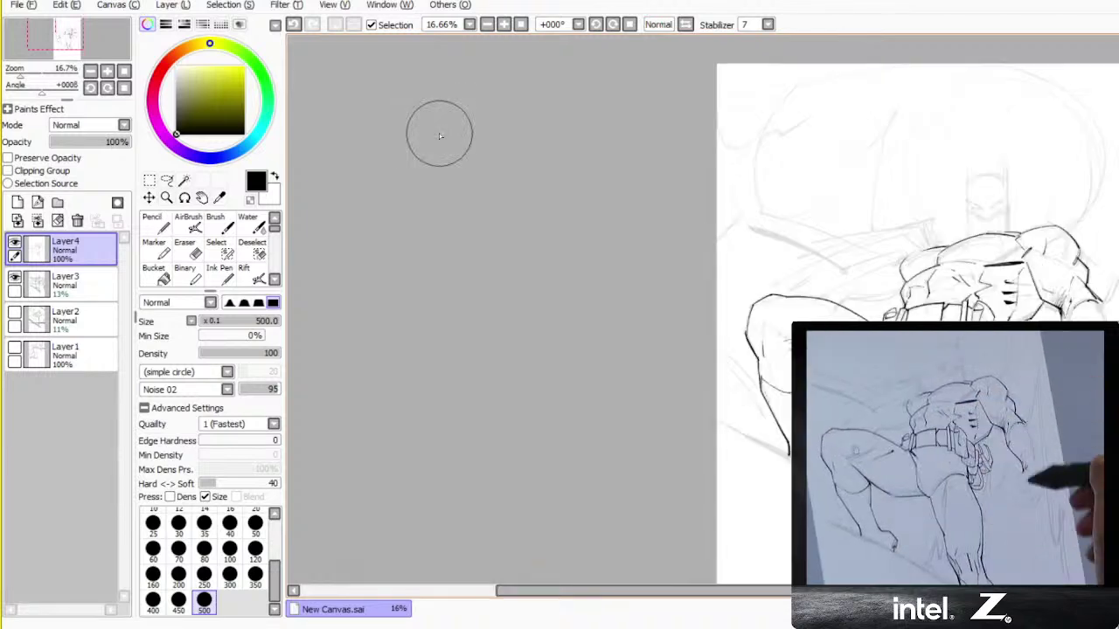
{"action": "left_click_drag", "start_coordinate": [800, 345], "coordinate": [409, 337]}
{"action": "left_click_drag", "start_coordinate": [668, 381], "coordinate": [525, 347]}
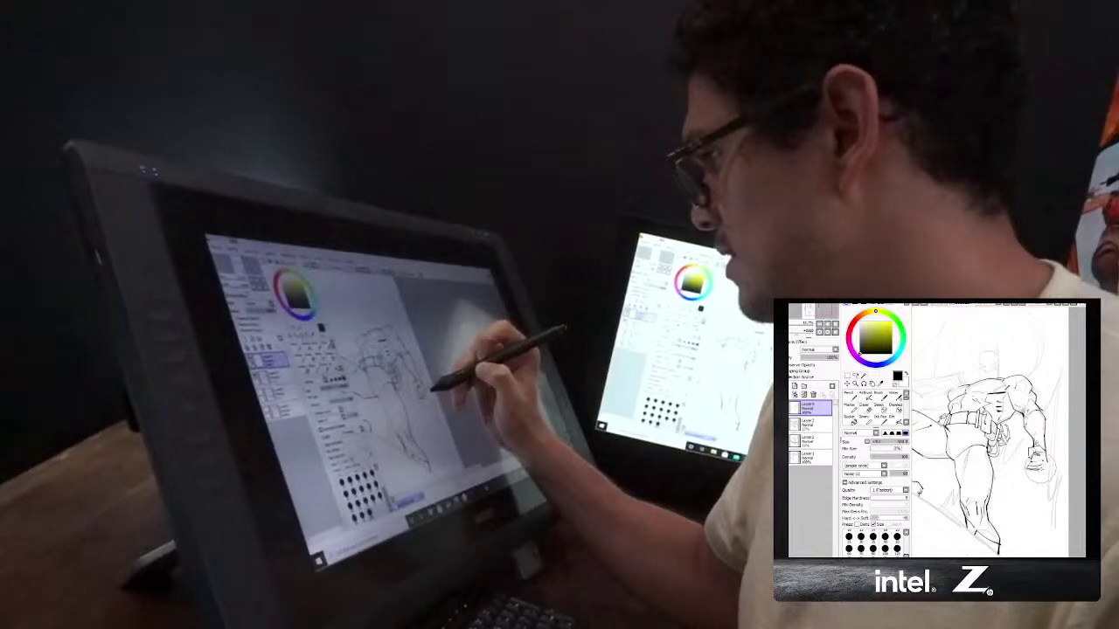
- Refine the outer contour of the clenched fist in mirrored view, alternating between erasing and inking
{"action": "key", "text": "h"}
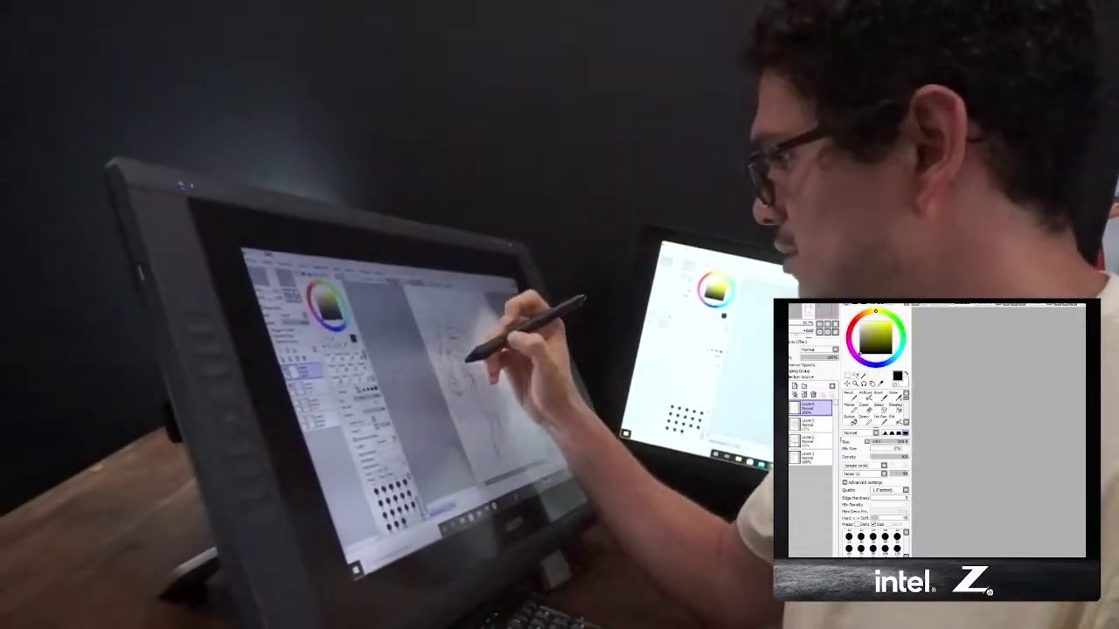
{"action": "left_click_drag", "start_coordinate": [1047, 437], "coordinate": [959, 425]}
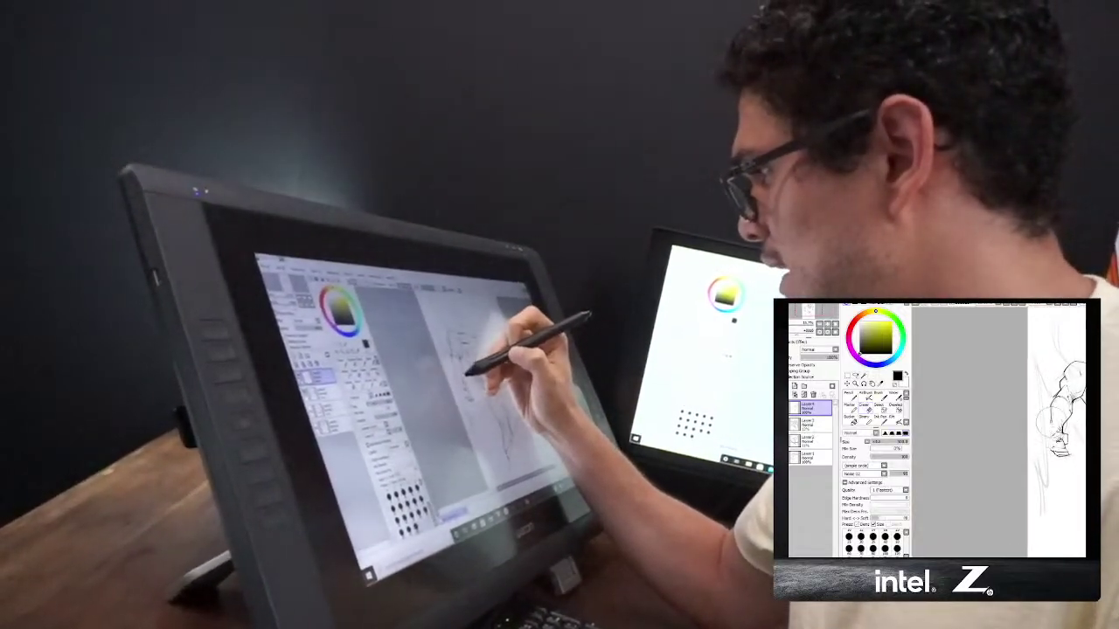
{"action": "left_click_drag", "start_coordinate": [1050, 425], "coordinate": [1046, 454]}
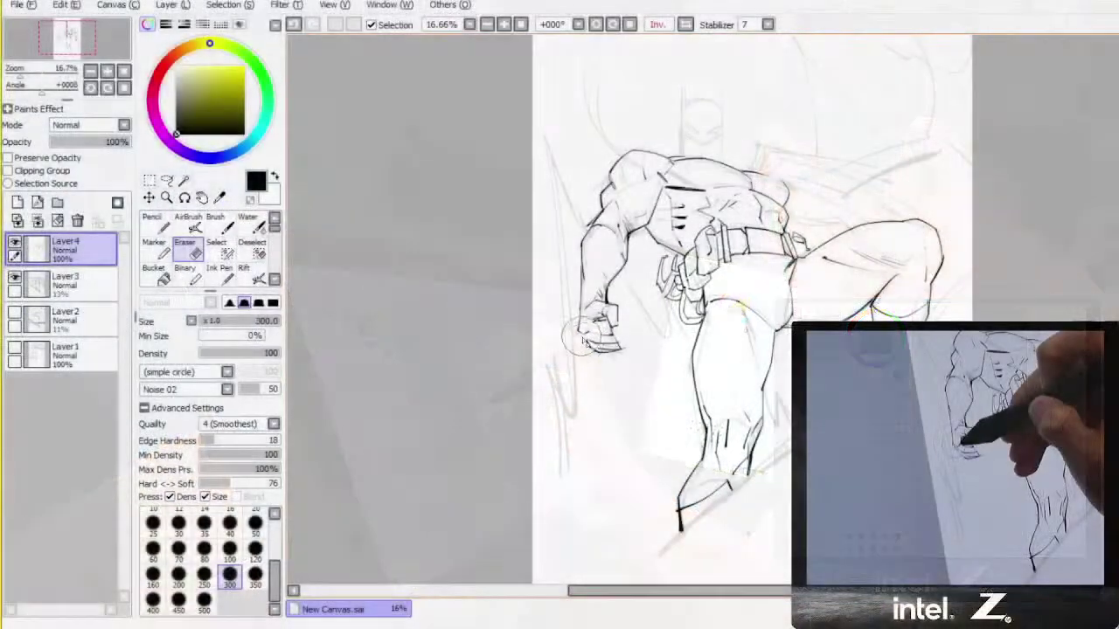
{"action": "key", "text": "e"}
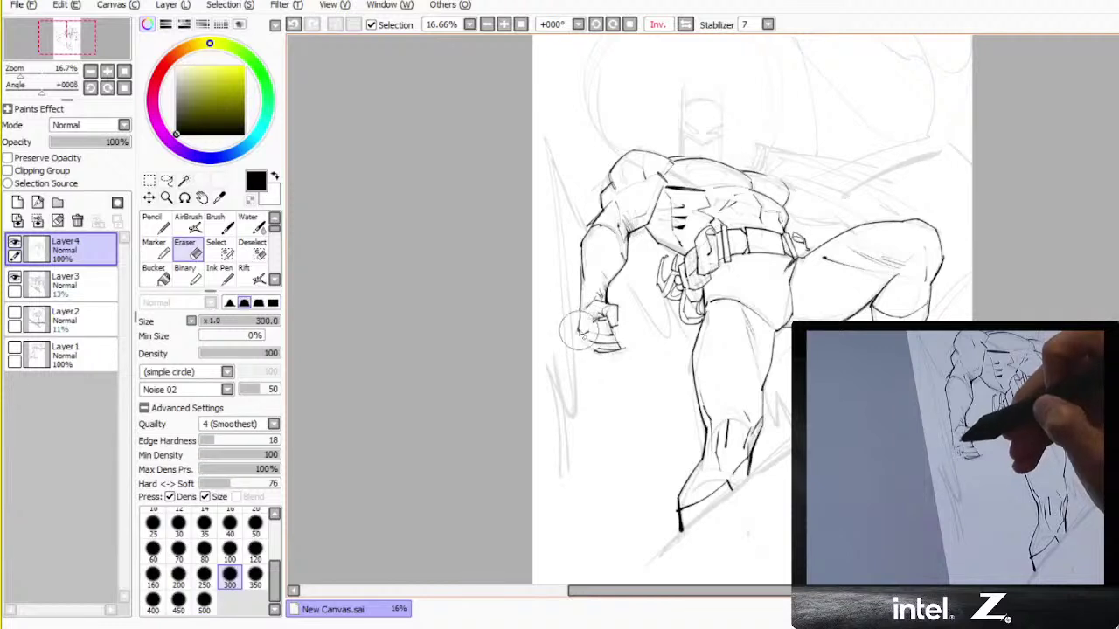
{"action": "key", "text": "ctrl+z"}
{"action": "key", "text": "b"}
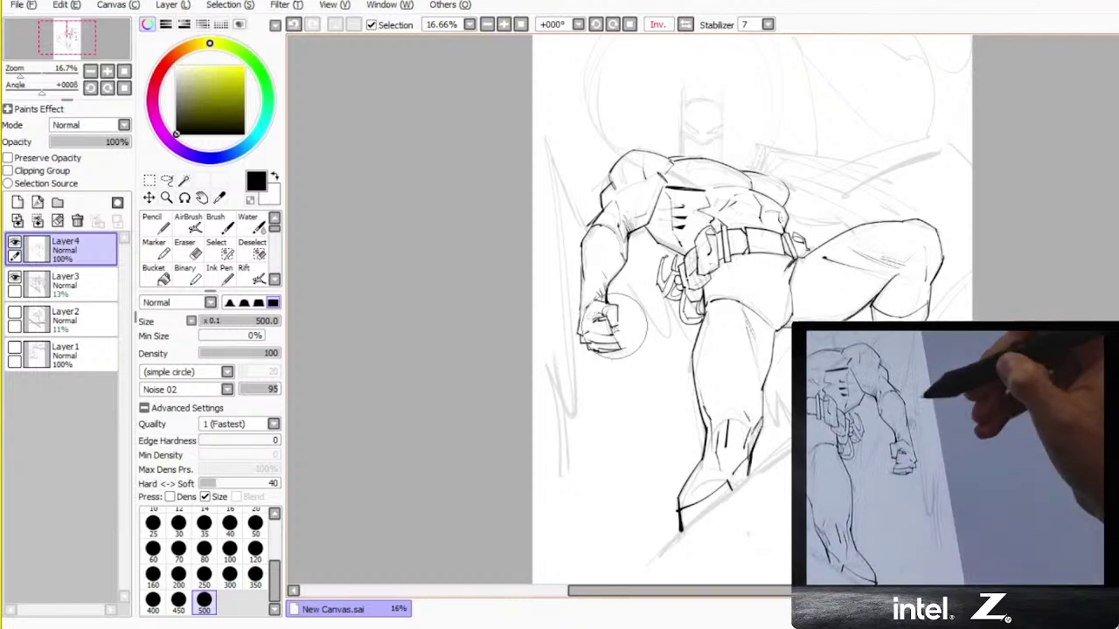
- Doodle a small running stick figure above the torso in the unmirrored view
{"action": "key", "text": "h"}
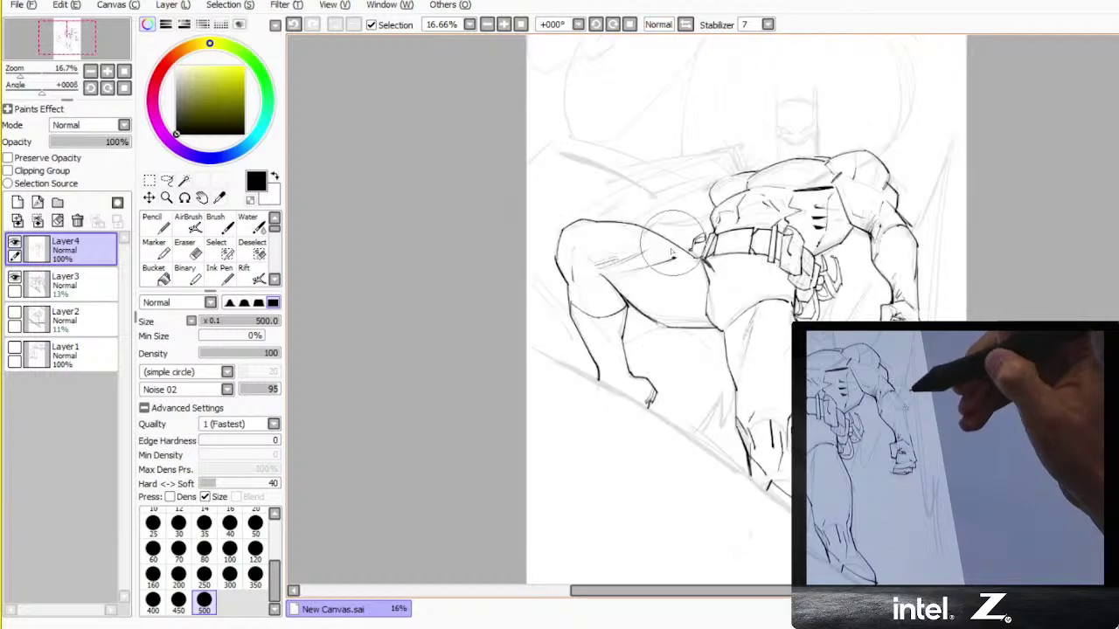
{"action": "left_click_drag", "start_coordinate": [645, 272], "coordinate": [354, 297]}
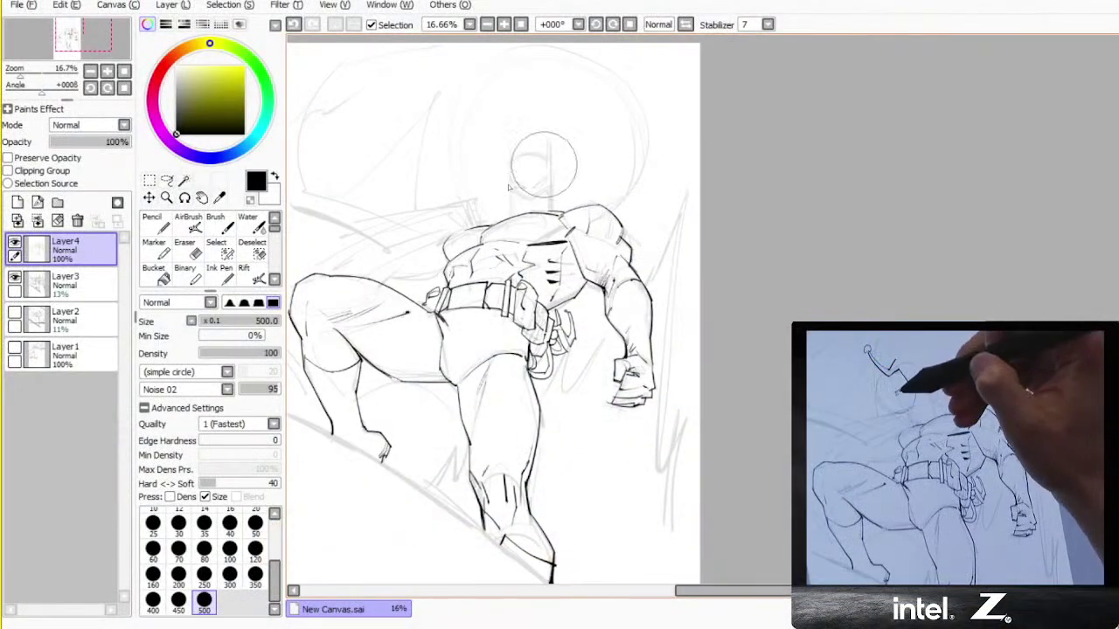
{"action": "left_click_drag", "start_coordinate": [508, 187], "coordinate": [552, 257]}
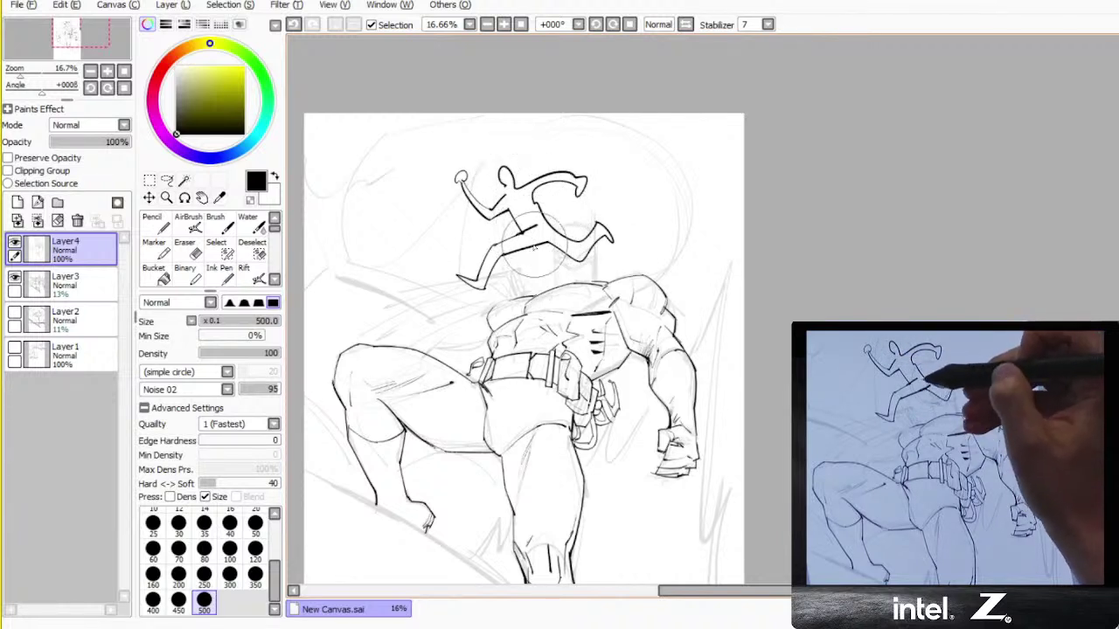
{"action": "left_click_drag", "start_coordinate": [499, 239], "coordinate": [537, 225]}
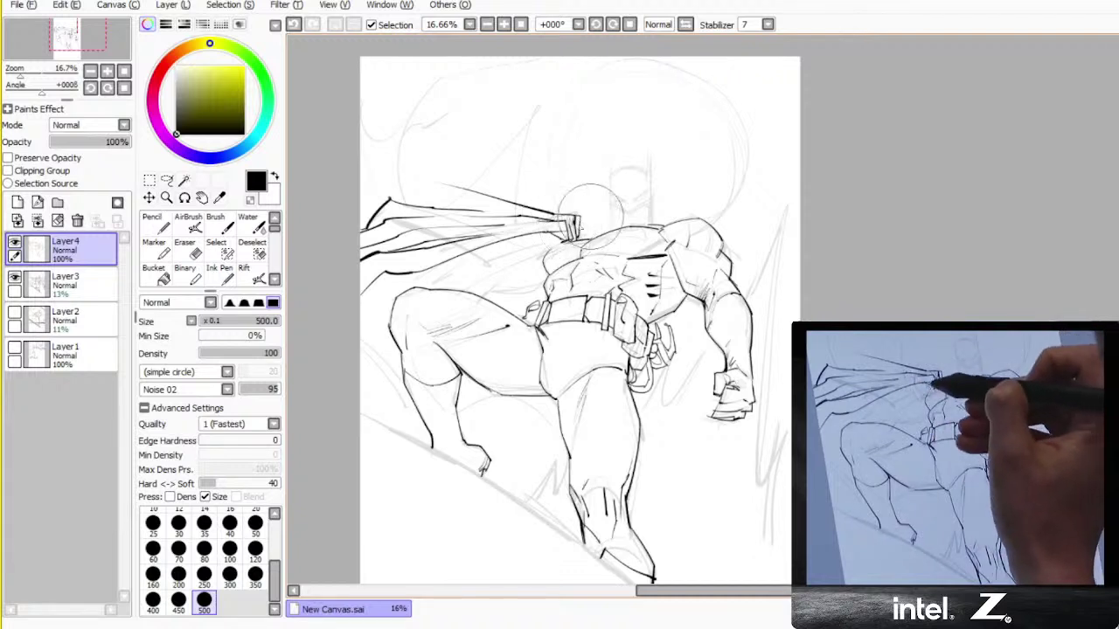
- Ink the cape's gathered folds streaming behind the far shoulder and rework its lower edge with eraser and ink
{"action": "key", "text": "e"}
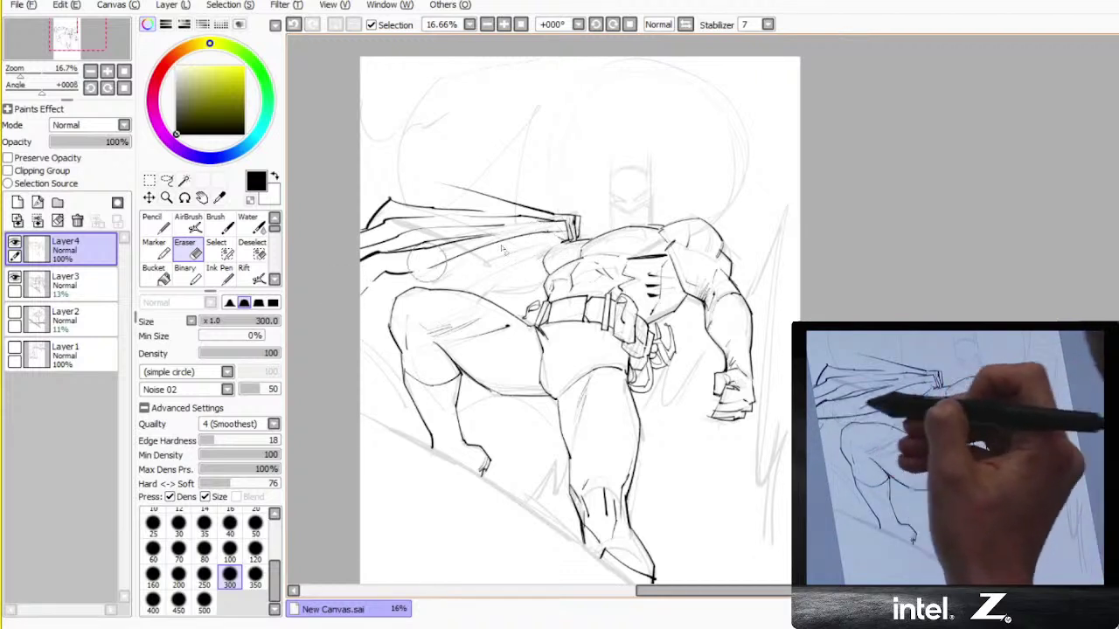
{"action": "key", "text": "n"}
{"action": "key", "text": "ctrl+z"}
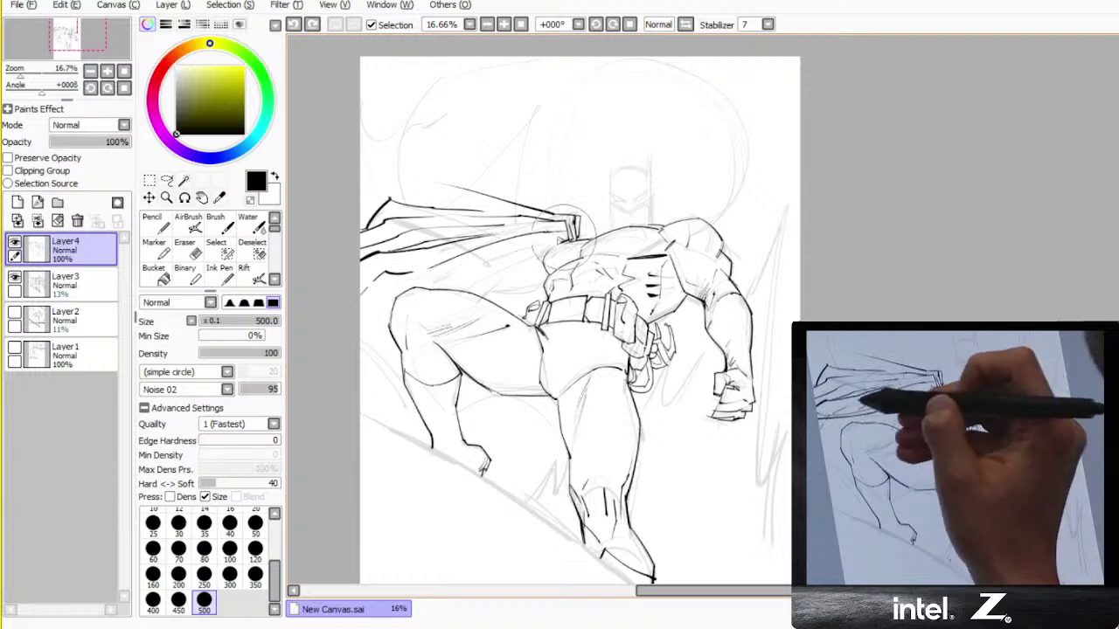
{"action": "left_click_drag", "start_coordinate": [559, 237], "coordinate": [477, 256]}
{"action": "key", "text": "e"}
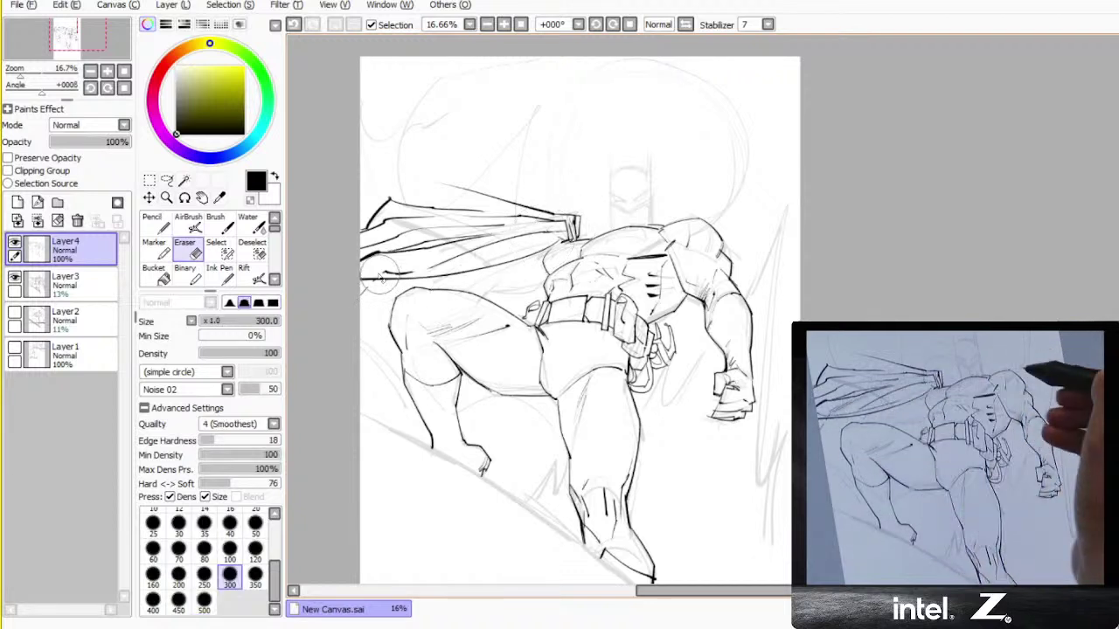
{"action": "key", "text": "n"}
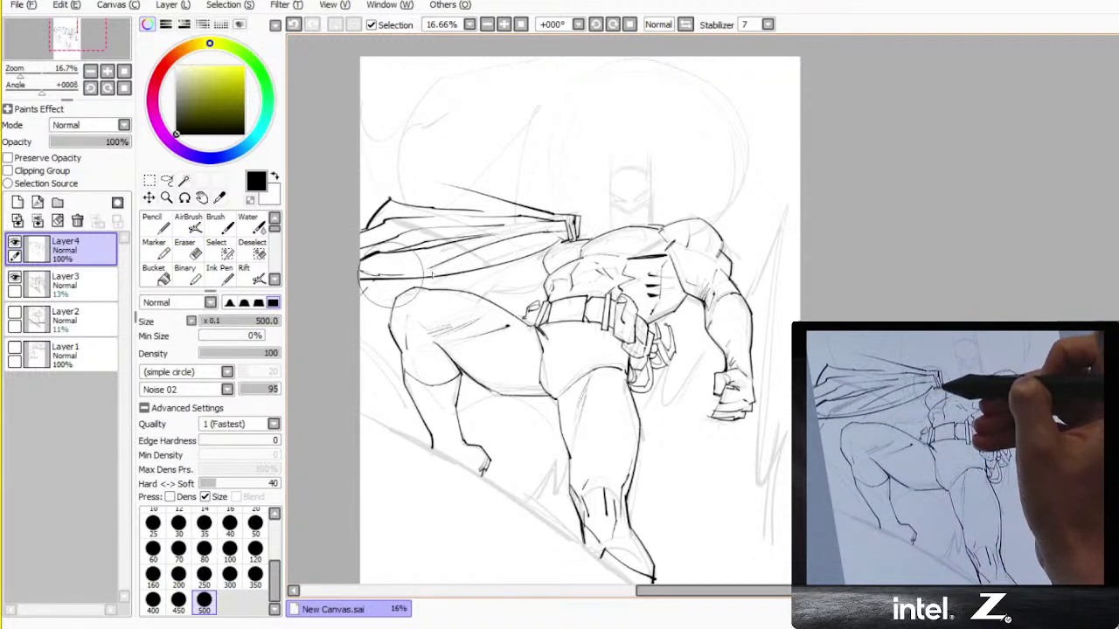
- Add thin parallel crease strokes inside the lower fold of the cape
{"action": "left_click_drag", "start_coordinate": [393, 280], "coordinate": [500, 252]}
{"action": "key", "text": "ctrl+z"}
{"action": "left_click_drag", "start_coordinate": [381, 273], "coordinate": [453, 247]}
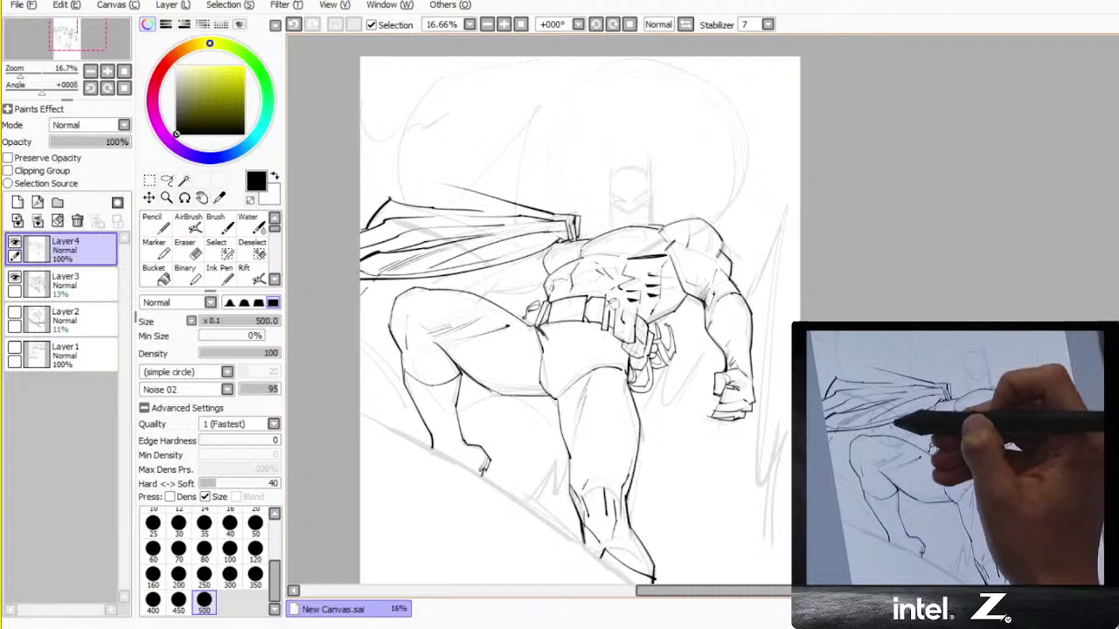
- Ink the curved underside of the cape between its lower edge and the side of the torso
{"action": "left_click_drag", "start_coordinate": [583, 269], "coordinate": [591, 293]}
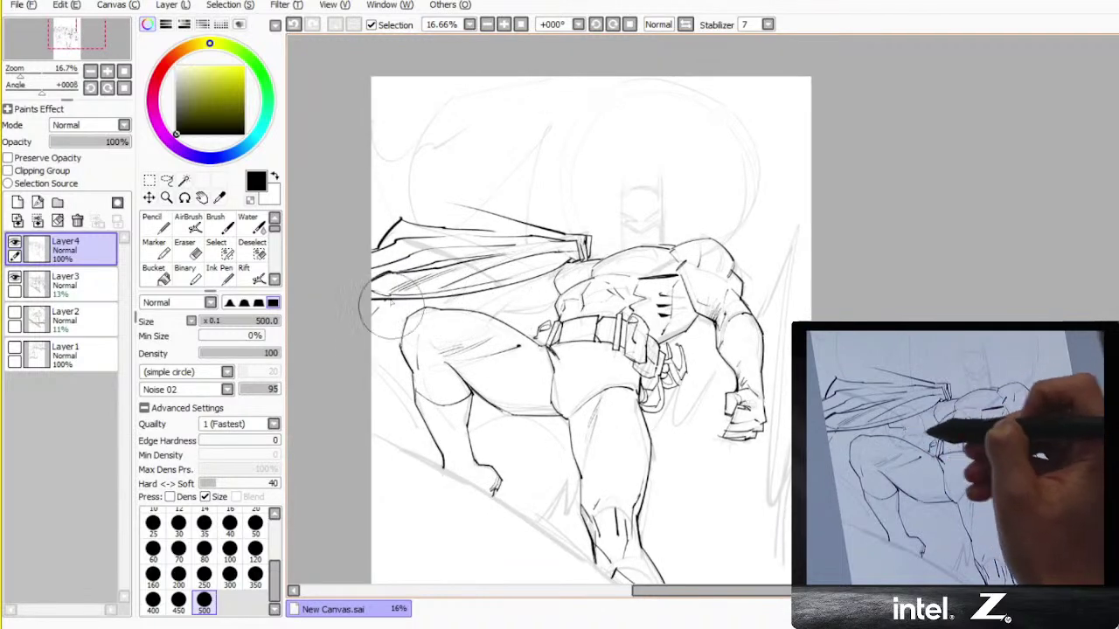
{"action": "key", "text": "ctrl+z"}
{"action": "left_click_drag", "start_coordinate": [478, 300], "coordinate": [557, 301]}
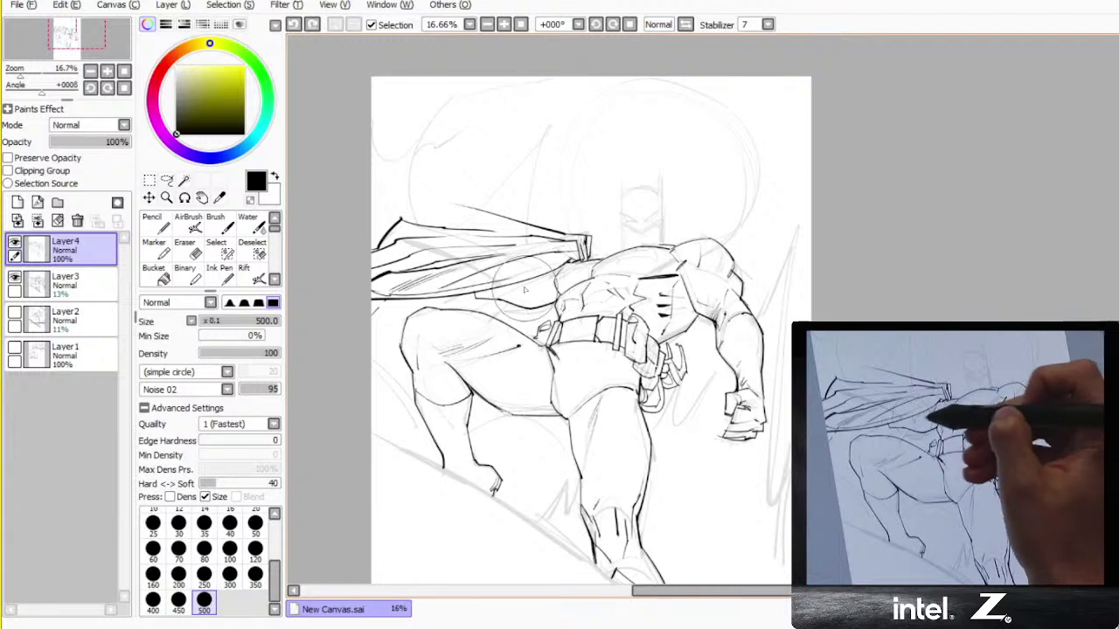
{"action": "mouse_move", "coordinate": [541, 286]}
{"action": "left_mouse_down"}
{"action": "mouse_move", "coordinate": [554, 294]}
{"action": "mouse_move", "coordinate": [538, 276]}
{"action": "mouse_move", "coordinate": [508, 295]}
{"action": "left_mouse_up"}
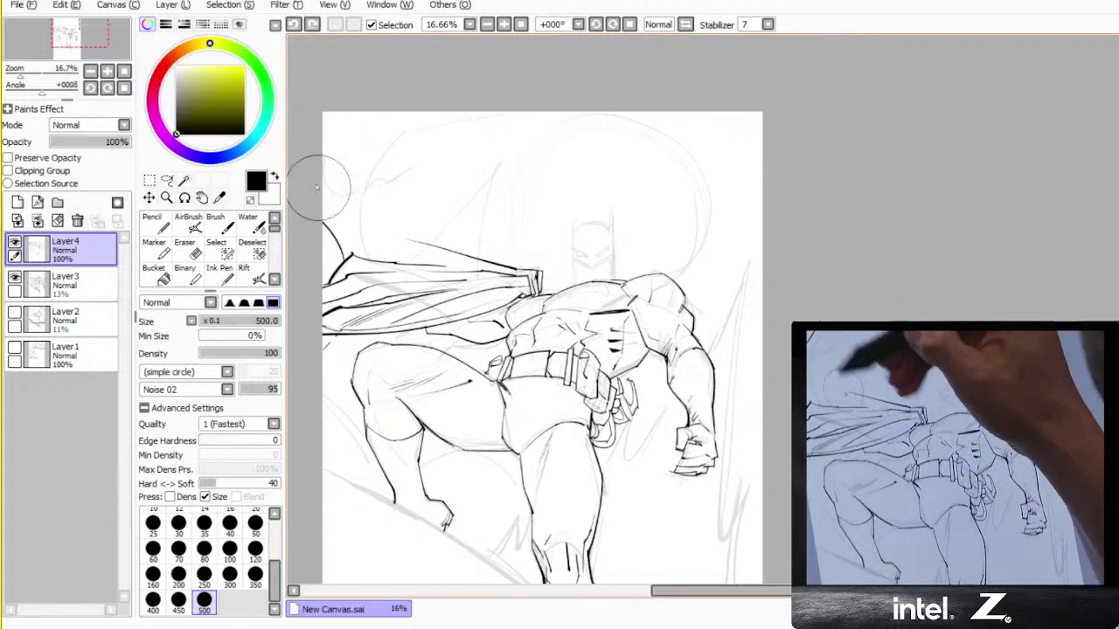
- Ink the raised cape's pointed upper tips and sweeping curved edges above the gathered folds up to the canvas edge
{"action": "left_click_drag", "start_coordinate": [323, 187], "coordinate": [407, 112]}
{"action": "mouse_move", "coordinate": [409, 240]}
{"action": "left_mouse_down"}
{"action": "mouse_move", "coordinate": [379, 178]}
{"action": "mouse_move", "coordinate": [425, 97]}
{"action": "mouse_move", "coordinate": [412, 100]}
{"action": "left_mouse_up"}
{"action": "key", "text": "ctrl+z"}
{"action": "left_click_drag", "start_coordinate": [412, 100], "coordinate": [376, 205]}
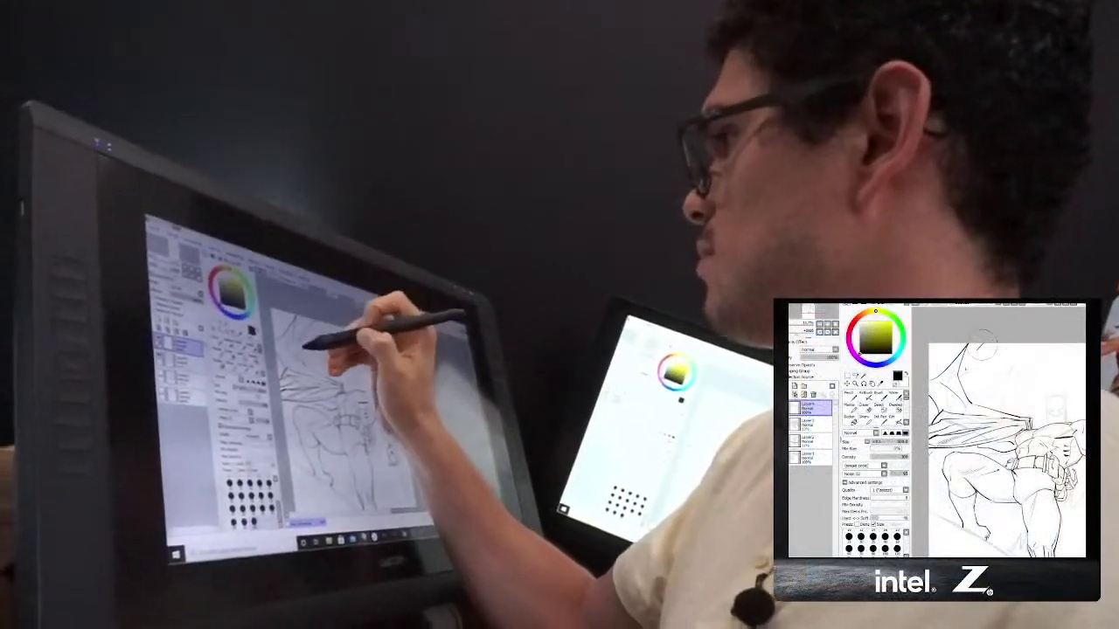
{"action": "left_click_drag", "start_coordinate": [992, 344], "coordinate": [951, 389]}
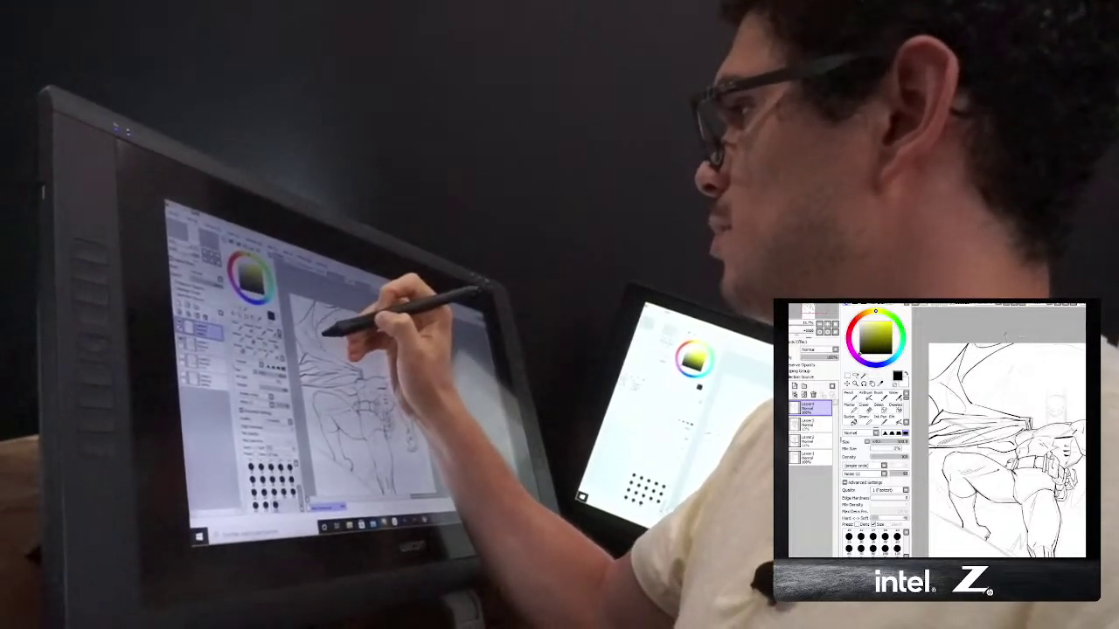
{"action": "left_click_drag", "start_coordinate": [1005, 345], "coordinate": [958, 380]}
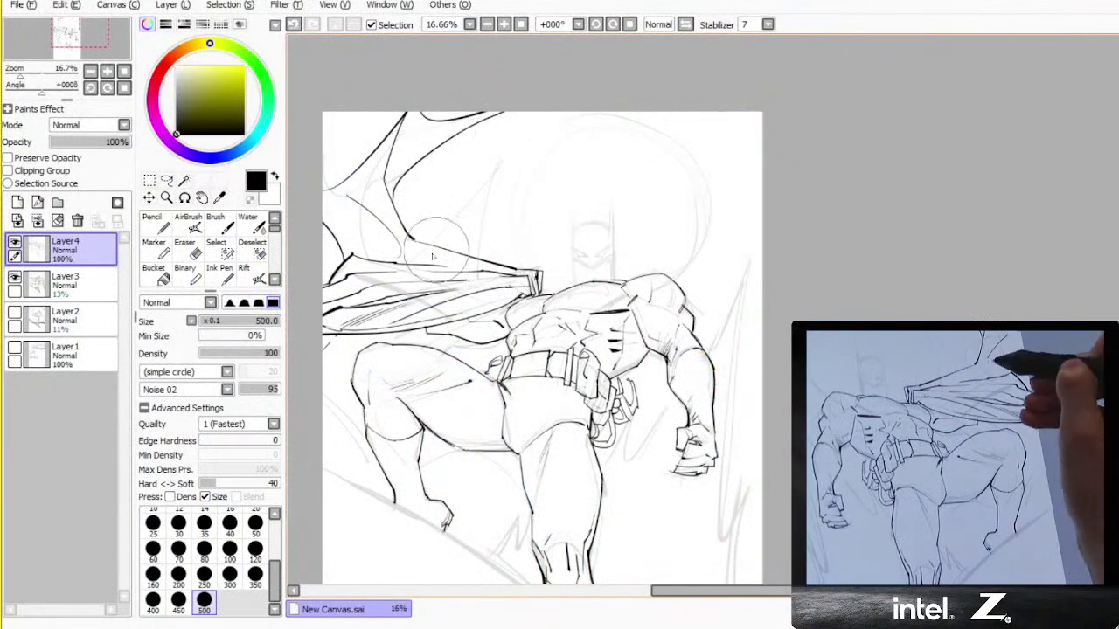
- Mirror the view and ink the upper edge of the gathered cape folds from the shoulder clasp outward
{"action": "key", "text": "h"}
{"action": "left_click_drag", "start_coordinate": [766, 272], "coordinate": [321, 241]}
{"action": "key", "text": "e"}
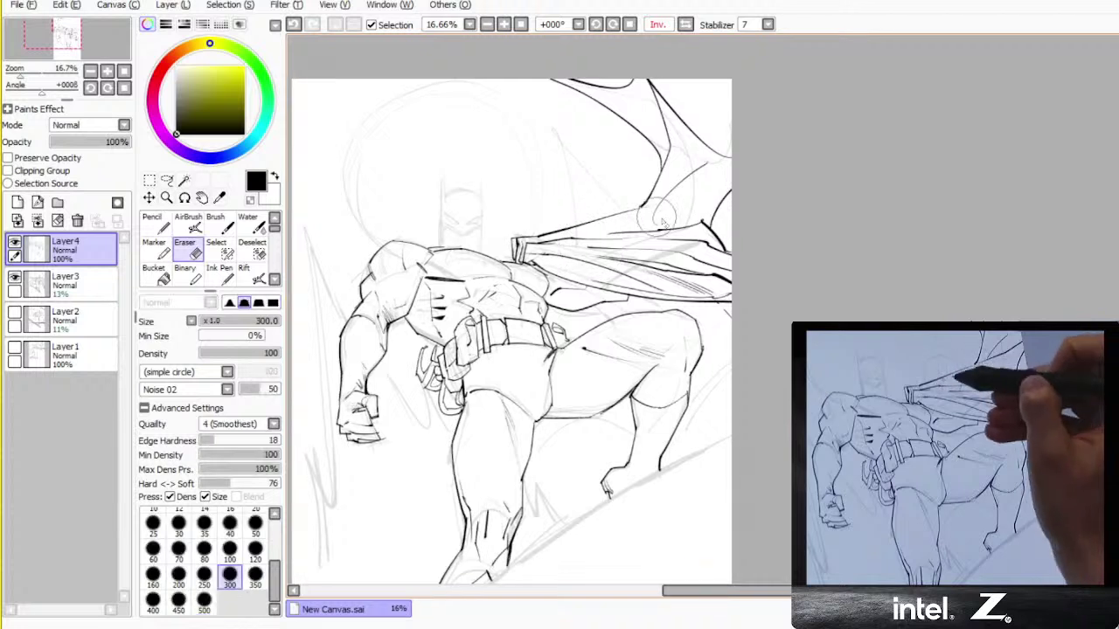
{"action": "key", "text": "n"}
{"action": "mouse_move", "coordinate": [652, 204]}
{"action": "left_mouse_down"}
{"action": "mouse_move", "coordinate": [697, 175]}
{"action": "mouse_move", "coordinate": [701, 191]}
{"action": "mouse_move", "coordinate": [727, 176]}
{"action": "left_mouse_up"}
{"action": "key", "text": "ctrl+z"}
{"action": "left_click_drag", "start_coordinate": [566, 235], "coordinate": [577, 232]}
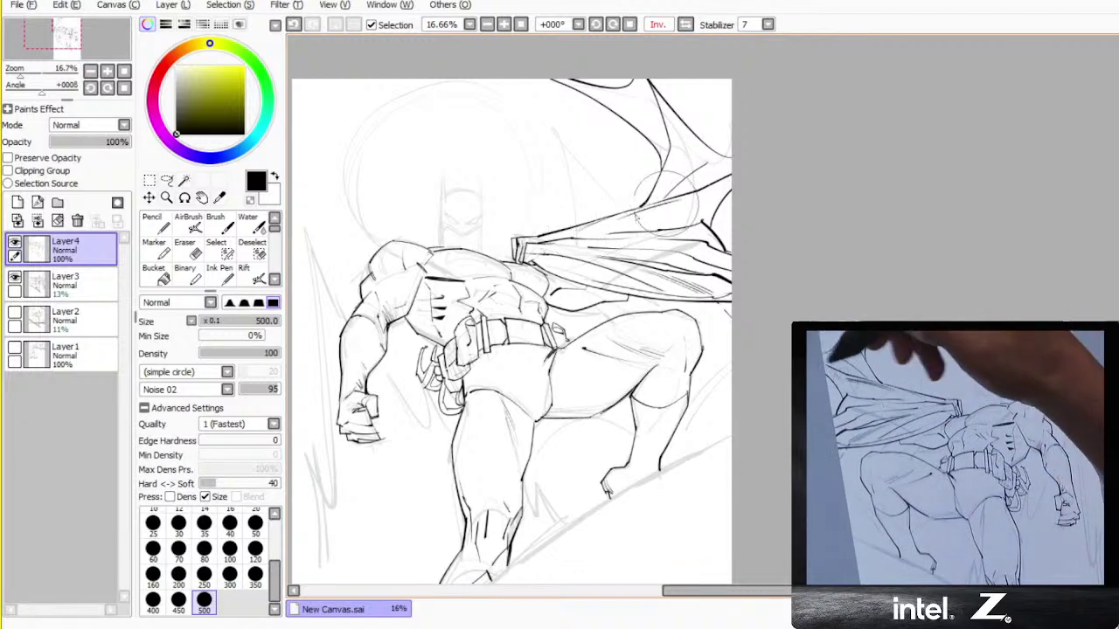
- Restore the unmirrored view, erase the overlapping line where the raised cape meets the folds, and re-ink the joining edge
{"action": "key", "text": "h"}
{"action": "mouse_move", "coordinate": [727, 181]}
{"action": "left_mouse_down"}
{"action": "mouse_move", "coordinate": [337, 140]}
{"action": "mouse_move", "coordinate": [349, 202]}
{"action": "mouse_move", "coordinate": [453, 229]}
{"action": "left_mouse_up"}
{"action": "key", "text": "e"}
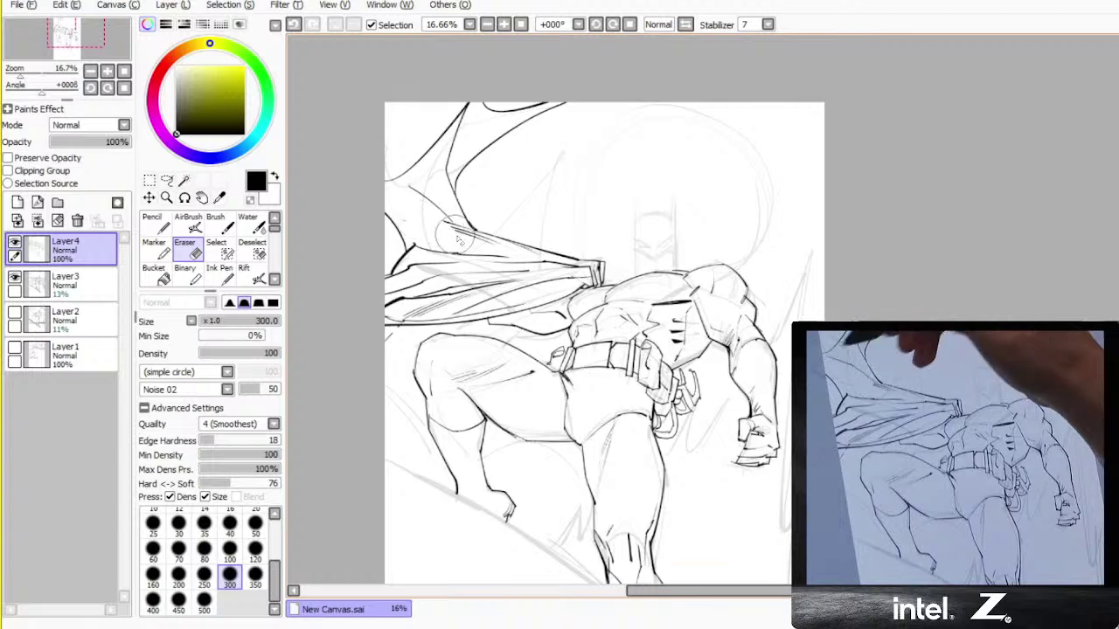
{"action": "left_click_drag", "start_coordinate": [416, 194], "coordinate": [451, 219]}
{"action": "key", "text": "n"}
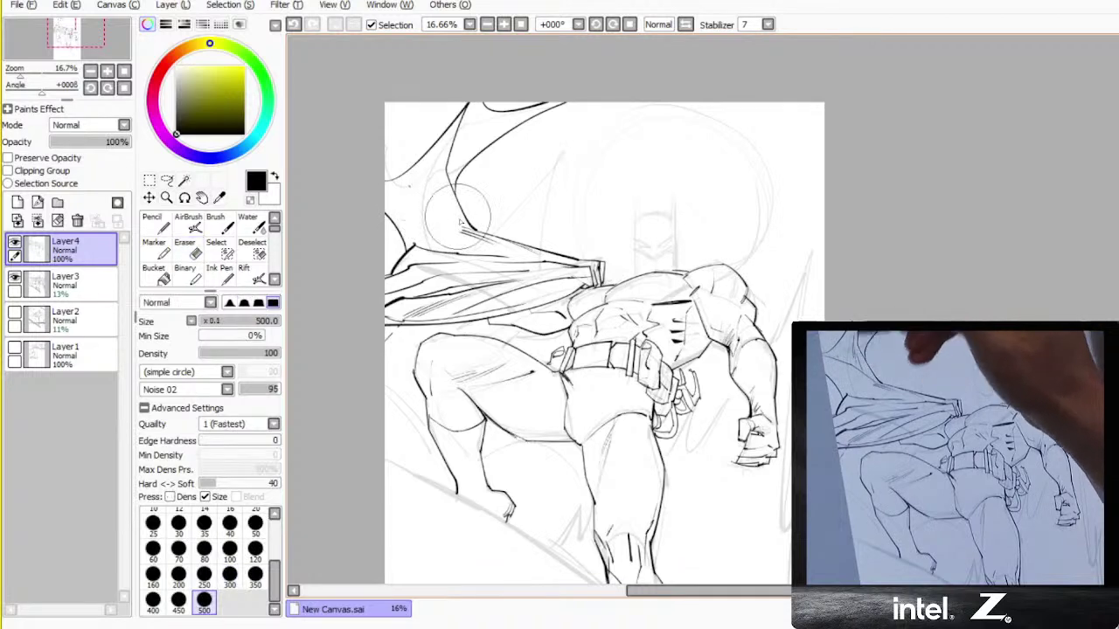
{"action": "left_click_drag", "start_coordinate": [461, 227], "coordinate": [409, 187]}
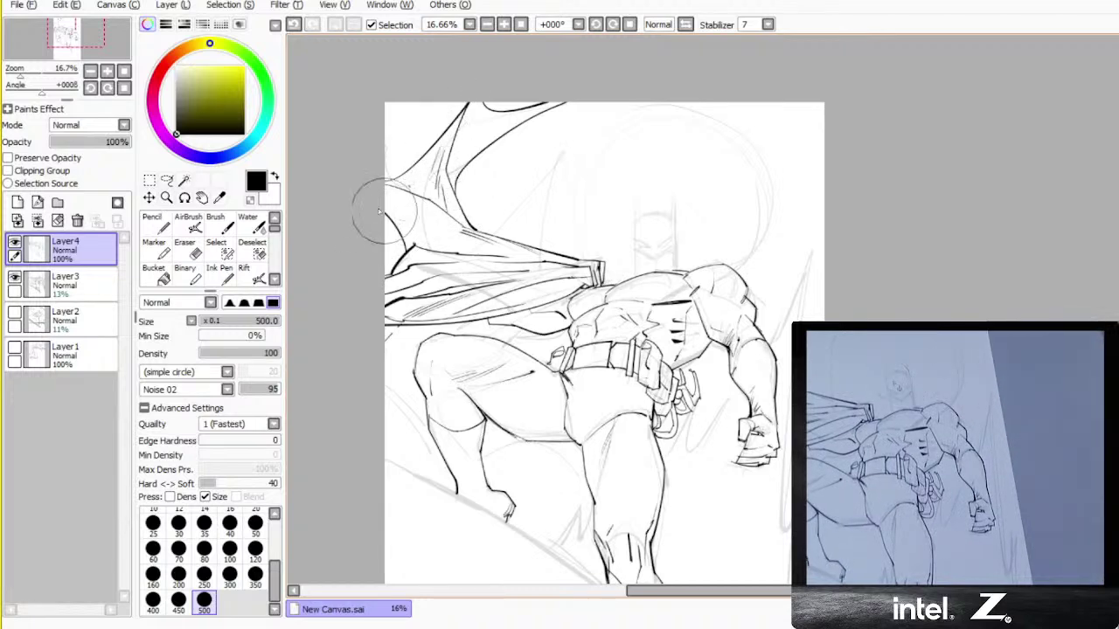
- Ink the vertical side of the cowl from the far shoulder up to the tip of its pointed ear
{"action": "left_click_drag", "start_coordinate": [774, 277], "coordinate": [613, 298]}
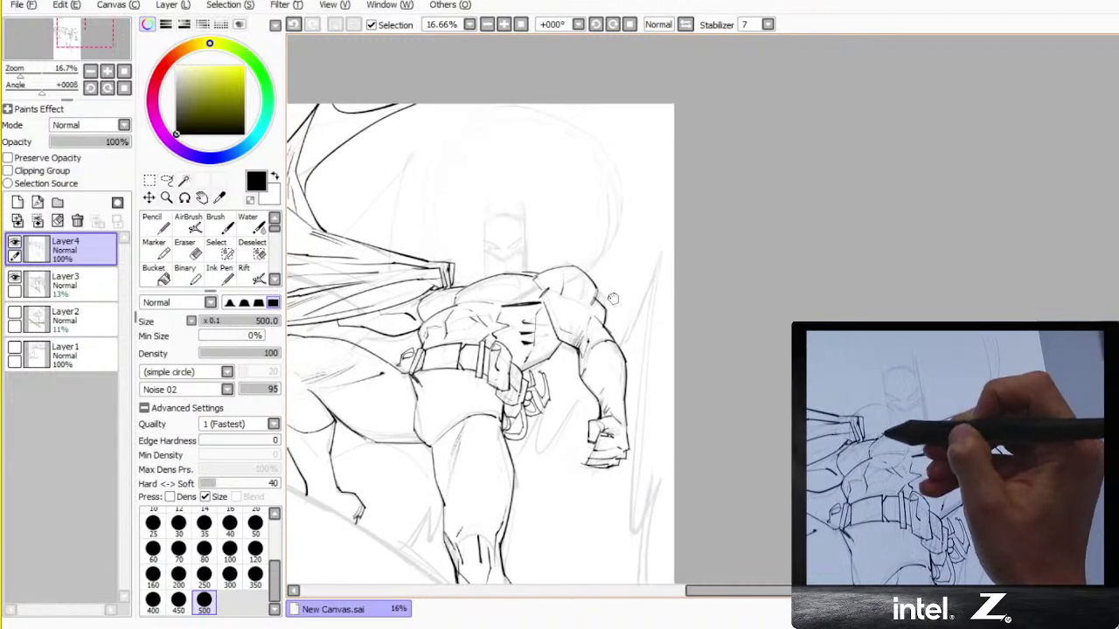
{"action": "scroll", "coordinate": [490, 234], "scroll_direction": "up", "scroll_amount": 1}
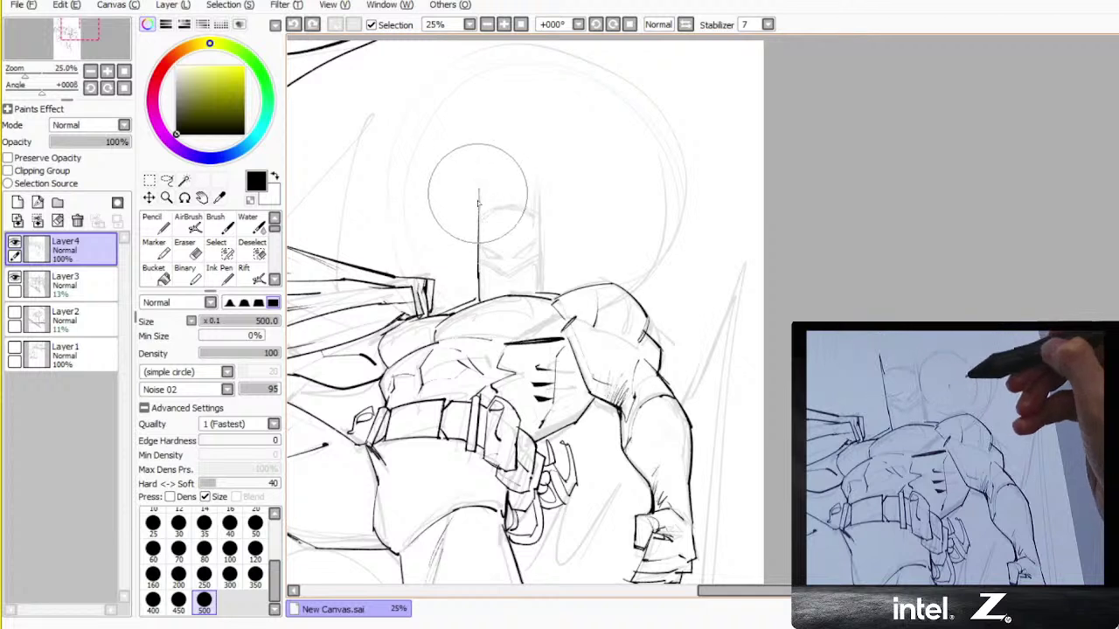
{"action": "key", "text": "ctrl+z"}
{"action": "left_click_drag", "start_coordinate": [480, 188], "coordinate": [483, 216]}
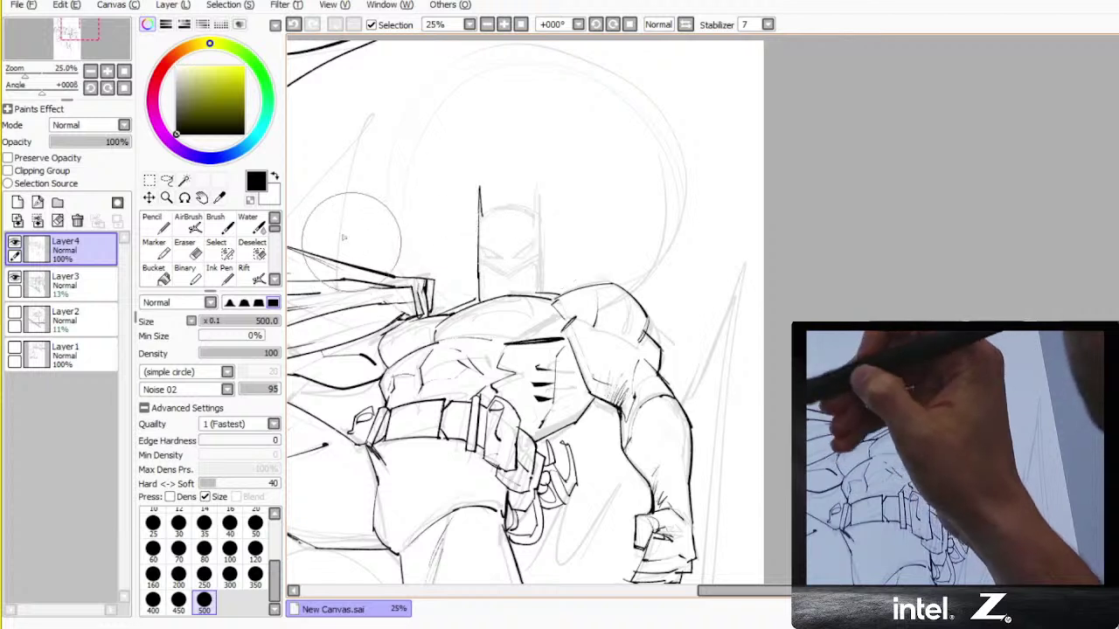
{"action": "left_click", "coordinate": [274, 279]}
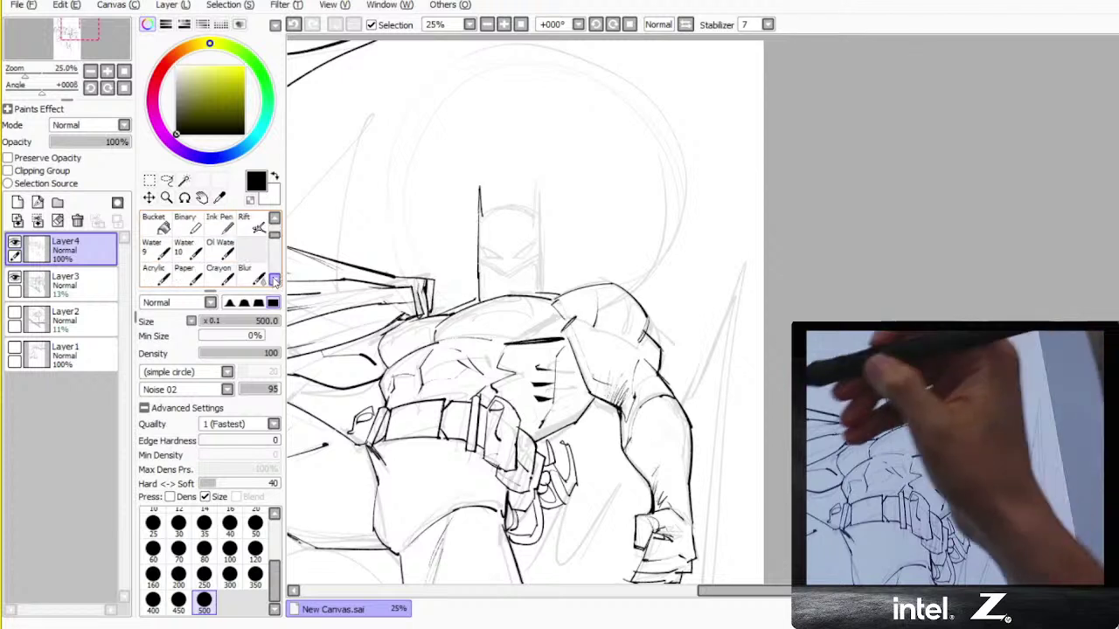
{"action": "left_click", "coordinate": [275, 279]}
{"action": "left_click", "coordinate": [274, 279]}
{"action": "left_click", "coordinate": [274, 279]}
{"action": "left_click", "coordinate": [275, 279]}
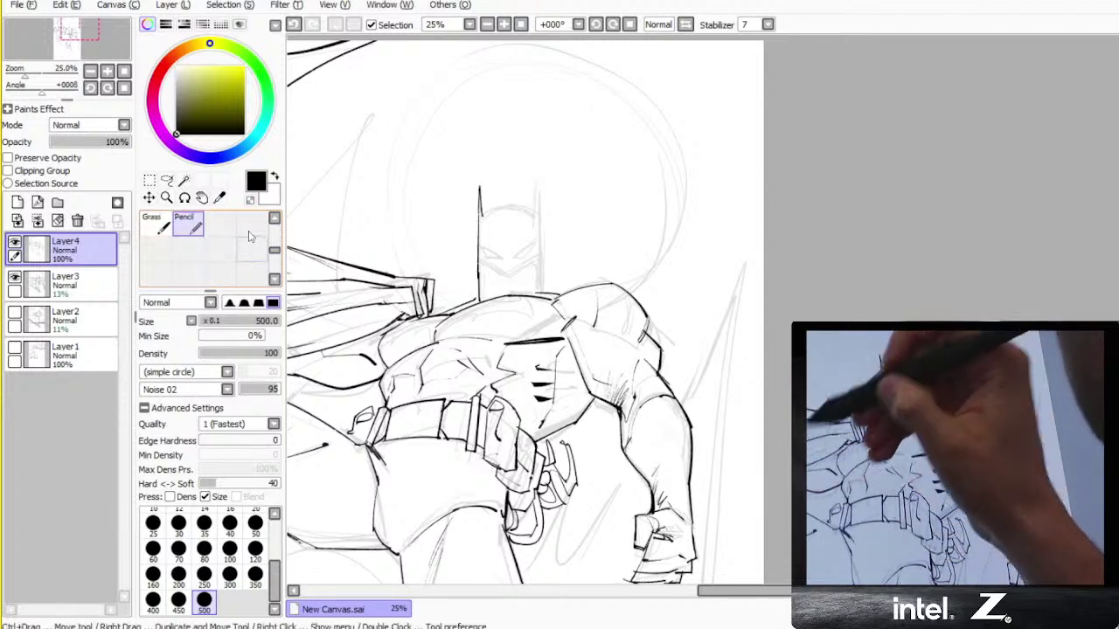
{"action": "left_click", "coordinate": [274, 217]}
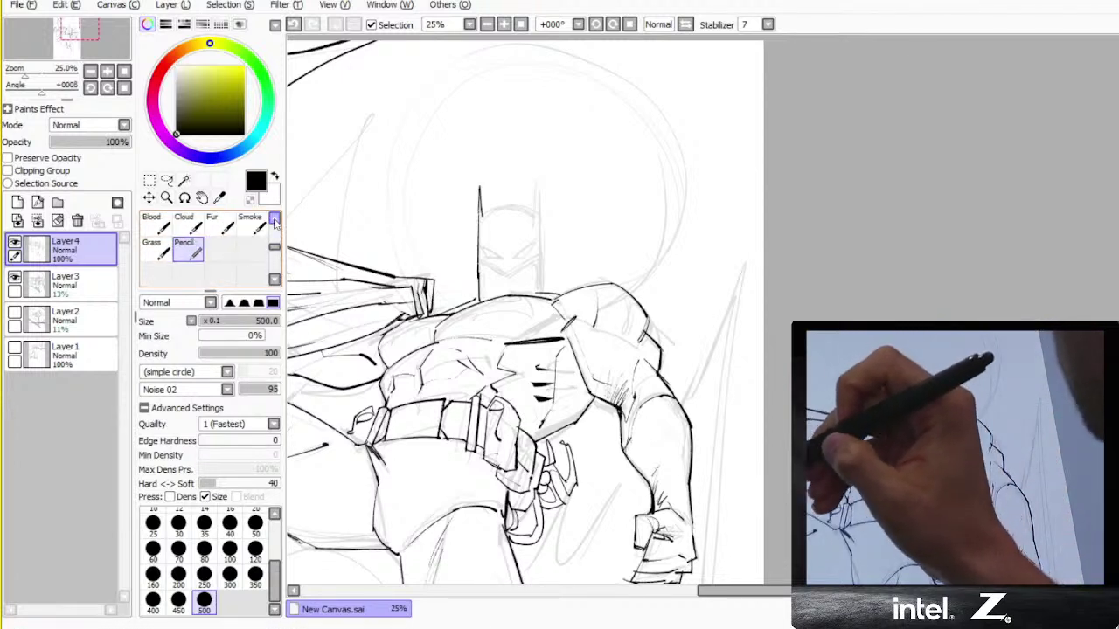
{"action": "left_click", "coordinate": [275, 217]}
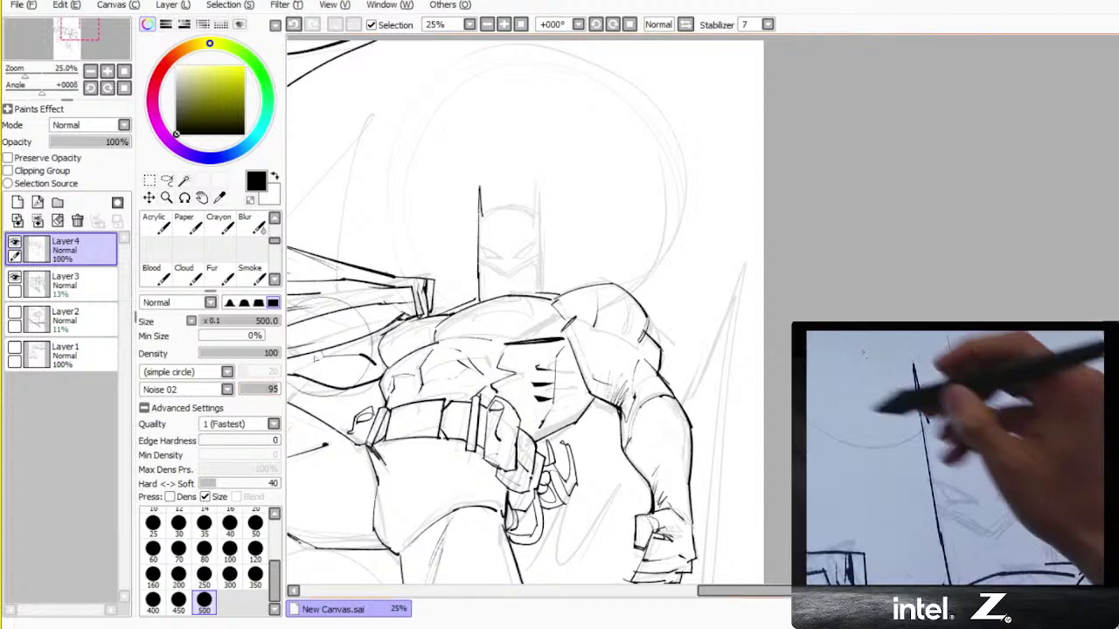
- Test broad strokes above the head with the Noise 02 texture strength at 100, and undo them
{"action": "left_click_drag", "start_coordinate": [404, 213], "coordinate": [482, 141]}
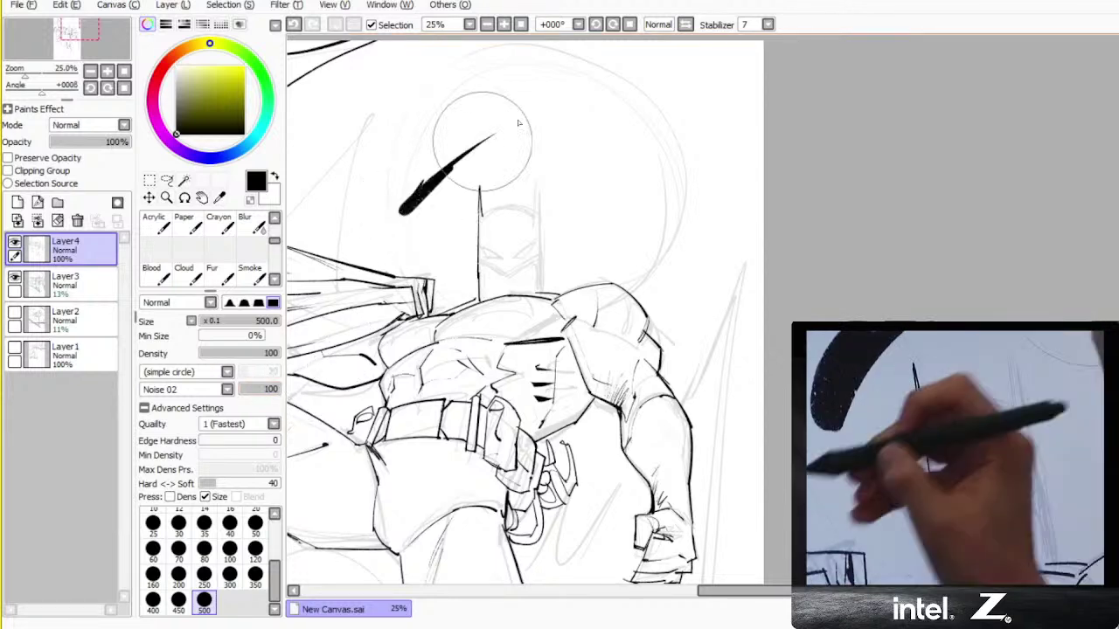
{"action": "key", "text": "ctrl+z"}
{"action": "scroll", "coordinate": [453, 181], "scroll_direction": "up", "scroll_amount": 2}
{"action": "scroll", "coordinate": [459, 189], "scroll_direction": "up", "scroll_amount": 1}
{"action": "mouse_move", "coordinate": [389, 250]}
{"action": "left_mouse_down"}
{"action": "mouse_move", "coordinate": [458, 156]}
{"action": "mouse_move", "coordinate": [675, 115]}
{"action": "left_mouse_up"}
{"action": "left_click_drag", "start_coordinate": [788, 84], "coordinate": [822, 75]}
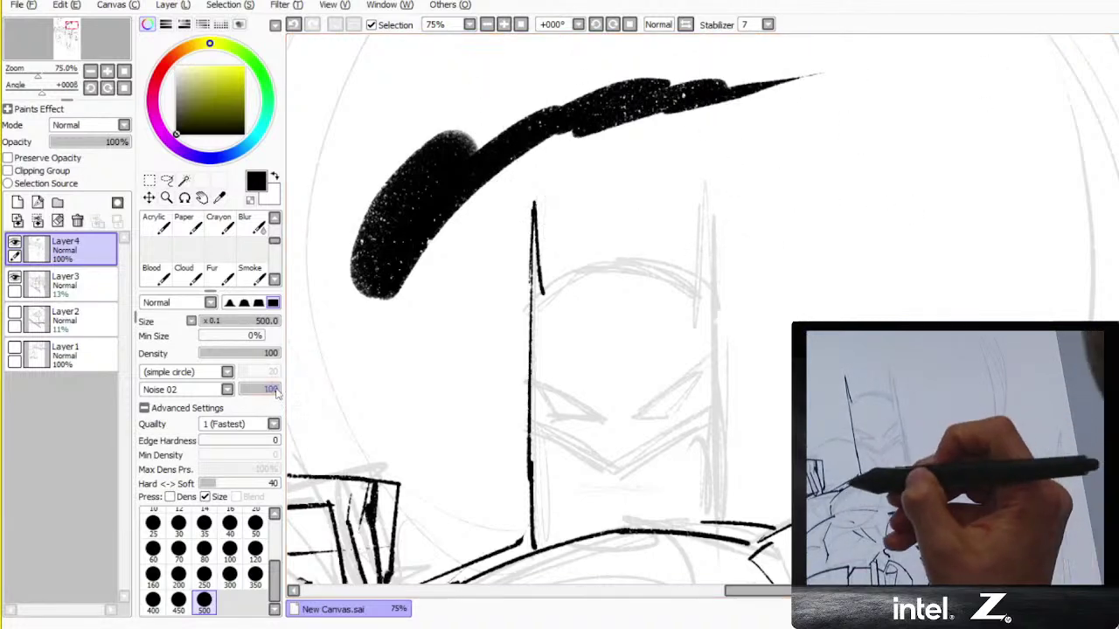
{"action": "key", "text": "ctrl+z"}
{"action": "key", "text": "minus"}
{"action": "key", "text": "minus"}
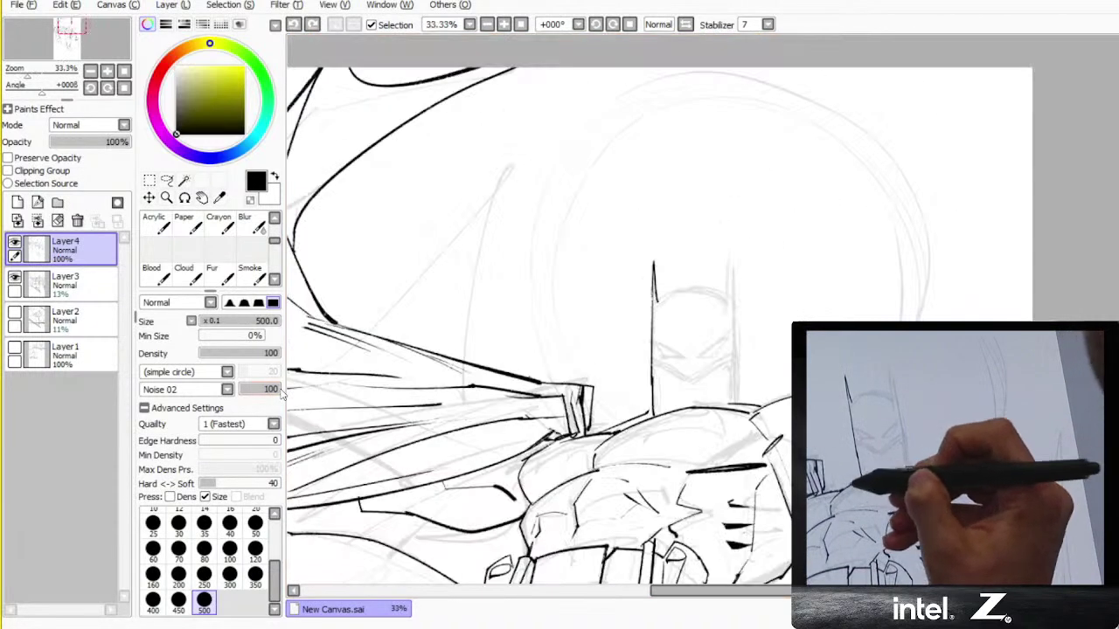
- Clean up the shoulder line at the base of the neck with the eraser
{"action": "left_click_drag", "start_coordinate": [683, 436], "coordinate": [445, 391]}
{"action": "key", "text": "e"}
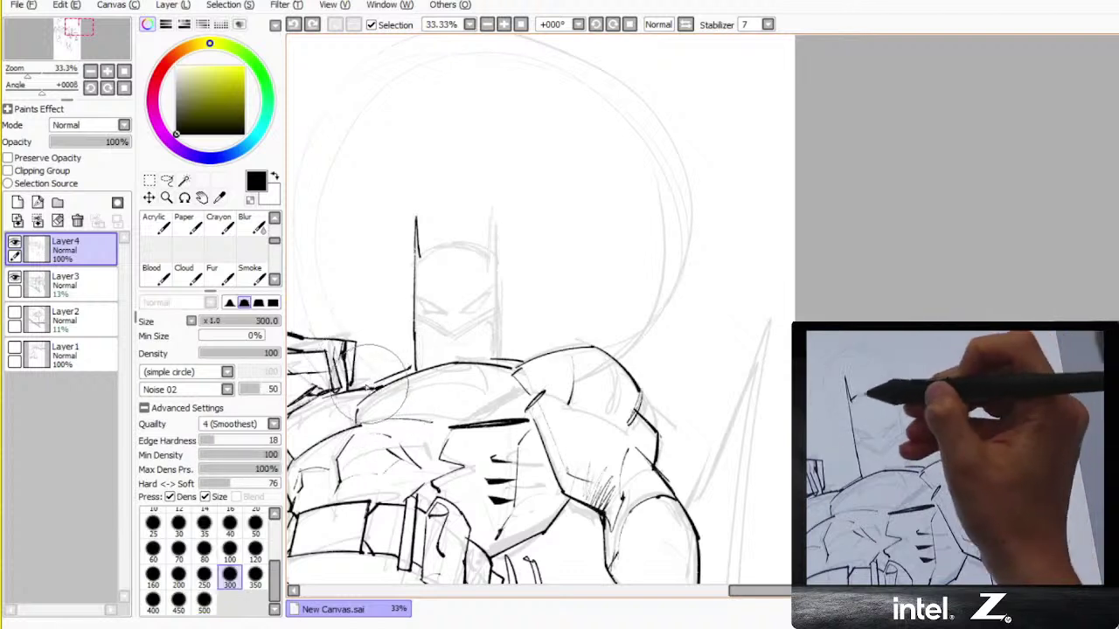
{"action": "left_click_drag", "start_coordinate": [375, 384], "coordinate": [412, 365]}
{"action": "key", "text": "n"}
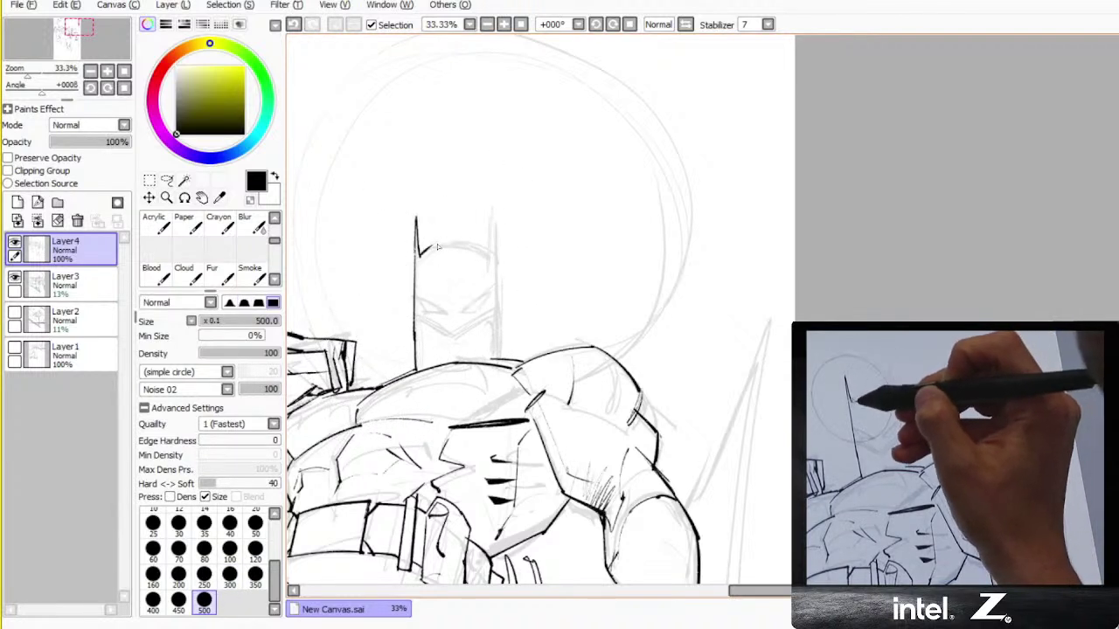
- Try inking the curved crown and the opposite side of the cowl, undoing each stroke
{"action": "key", "text": "ctrl+z"}
{"action": "mouse_move", "coordinate": [421, 254]}
{"action": "left_mouse_down"}
{"action": "mouse_move", "coordinate": [480, 241]}
{"action": "mouse_move", "coordinate": [437, 247]}
{"action": "mouse_move", "coordinate": [464, 242]}
{"action": "left_mouse_up"}
{"action": "key", "text": "ctrl+z"}
{"action": "key", "text": "ctrl+z"}
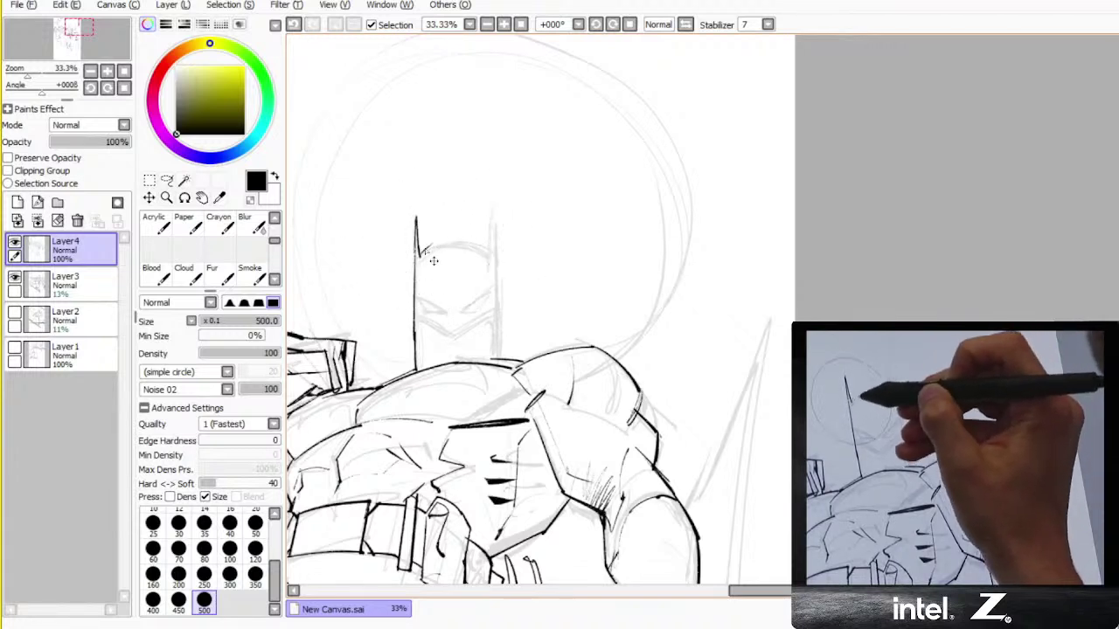
{"action": "mouse_move", "coordinate": [482, 244]}
{"action": "left_mouse_down"}
{"action": "mouse_move", "coordinate": [490, 216]}
{"action": "mouse_move", "coordinate": [497, 285]}
{"action": "mouse_move", "coordinate": [490, 210]}
{"action": "mouse_move", "coordinate": [498, 292]}
{"action": "left_mouse_up"}
{"action": "key", "text": "ctrl+z"}
{"action": "key", "text": "ctrl+z"}
{"action": "key", "text": "ctrl+z"}
- Ink the cowl's crown, second ear and both neck lines, lowering the Noise 02 strength to 84 and finally 58
{"action": "left_click", "coordinate": [273, 390]}
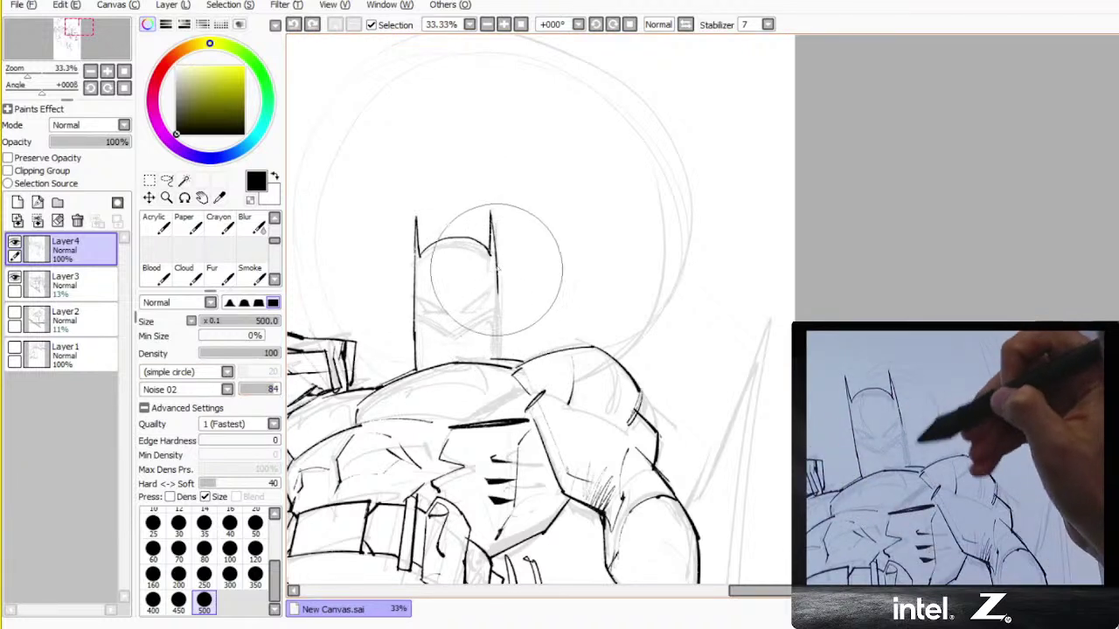
{"action": "left_click", "coordinate": [263, 390]}
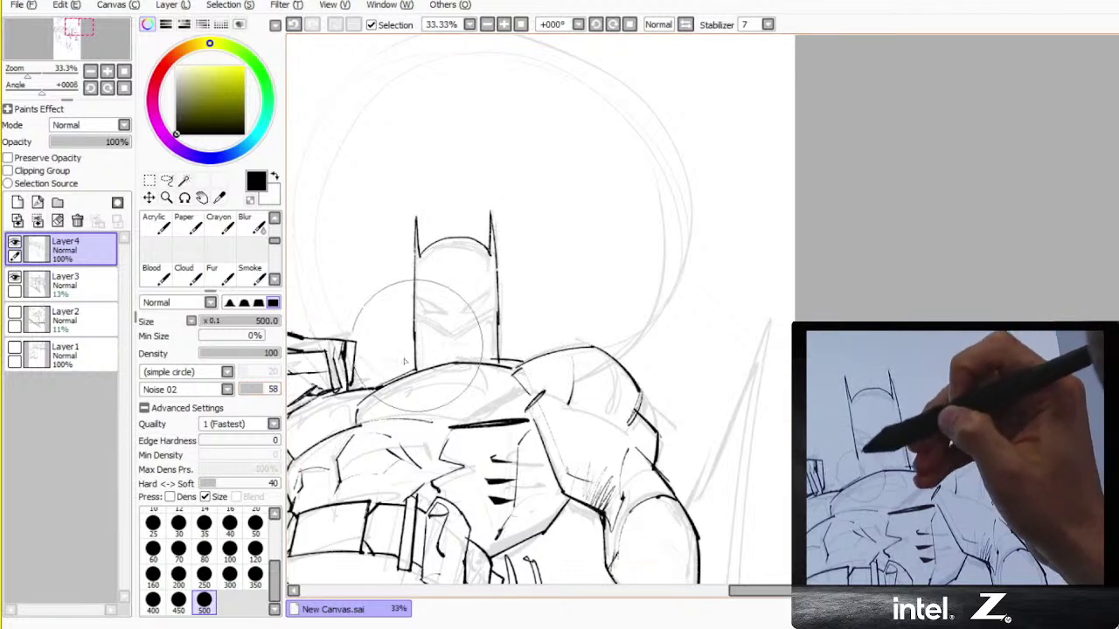
{"action": "key", "text": "e"}
{"action": "key", "text": "n"}
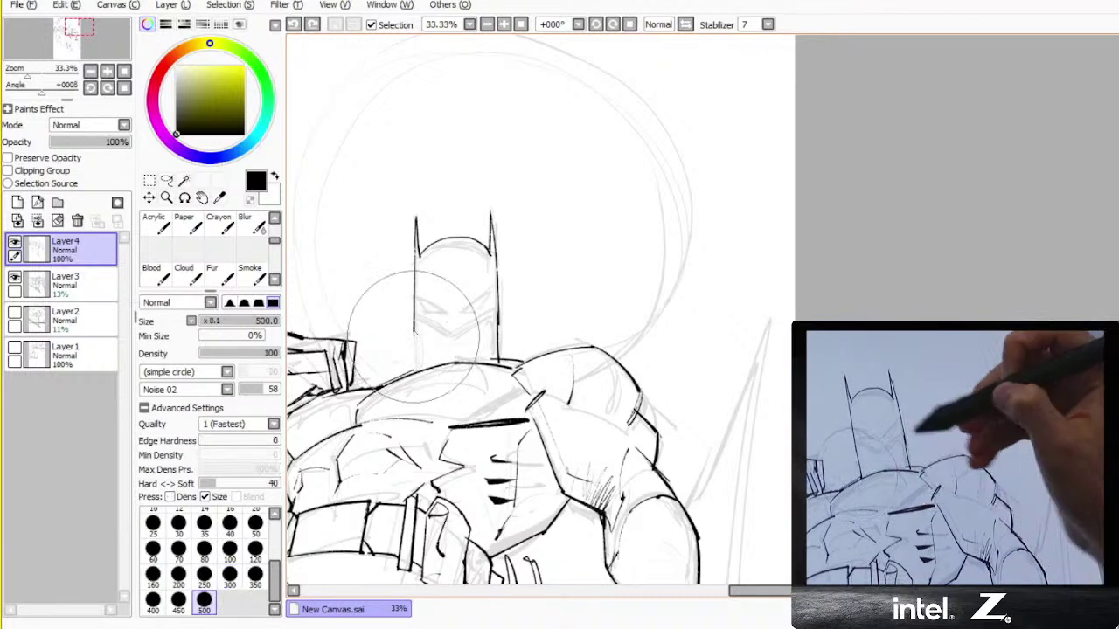
{"action": "left_click_drag", "start_coordinate": [414, 332], "coordinate": [416, 371]}
- Refine the short muscle lines along the side of the torso above the belt with eraser and ink
{"action": "mouse_move", "coordinate": [557, 371]}
{"action": "left_mouse_down"}
{"action": "mouse_move", "coordinate": [596, 295]}
{"action": "mouse_move", "coordinate": [680, 217]}
{"action": "left_mouse_up"}
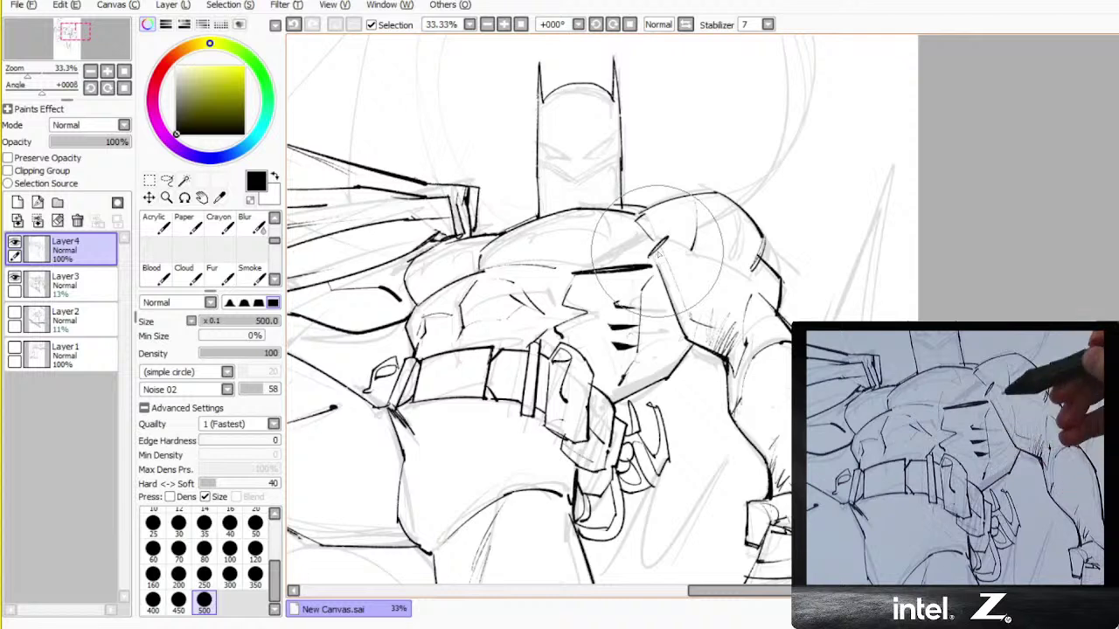
{"action": "left_click_drag", "start_coordinate": [643, 269], "coordinate": [646, 325]}
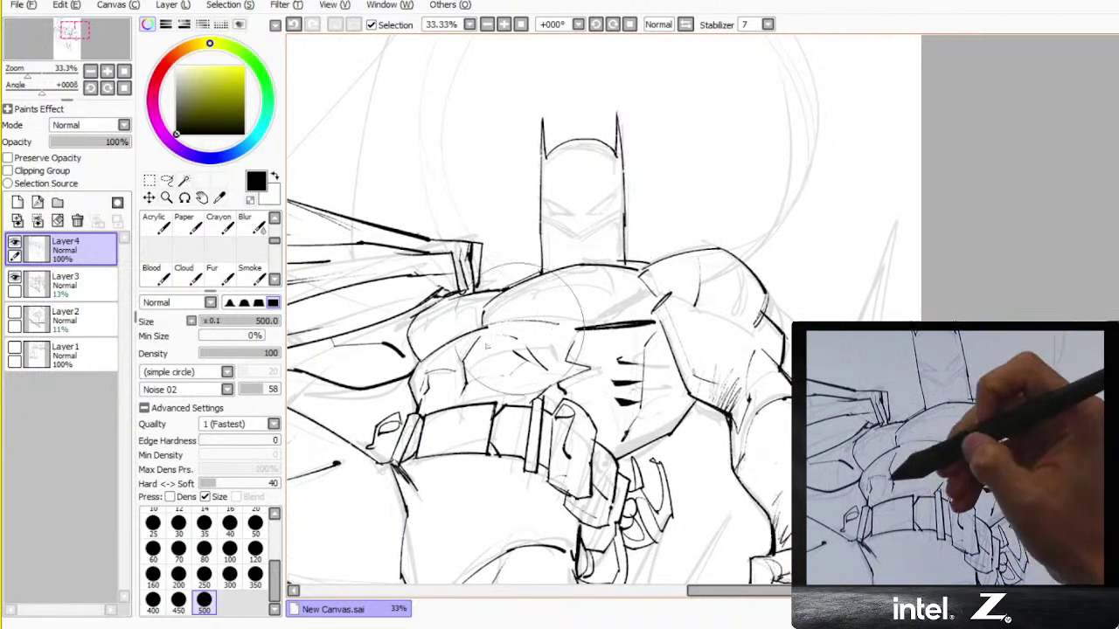
{"action": "key", "text": "e"}
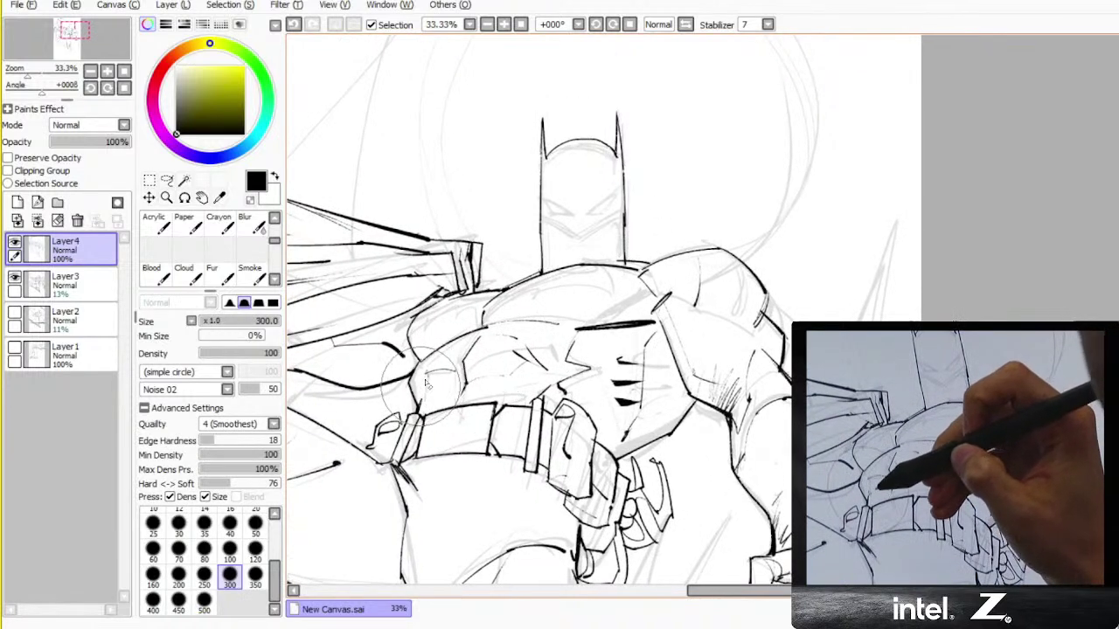
{"action": "key", "text": "n"}
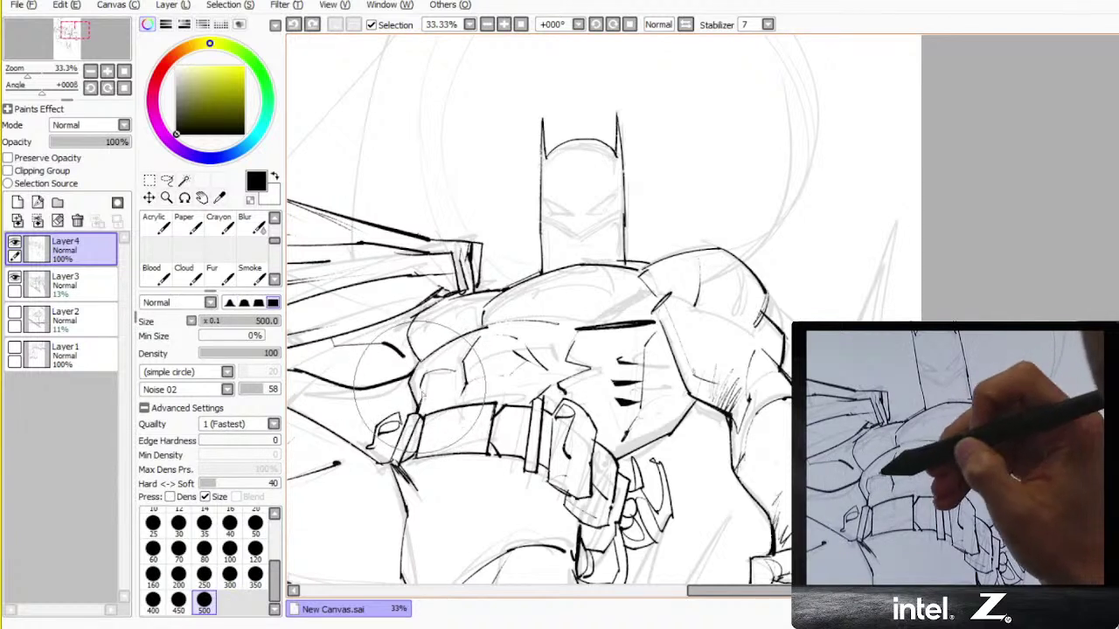
{"action": "key", "text": "e"}
{"action": "key", "text": "n"}
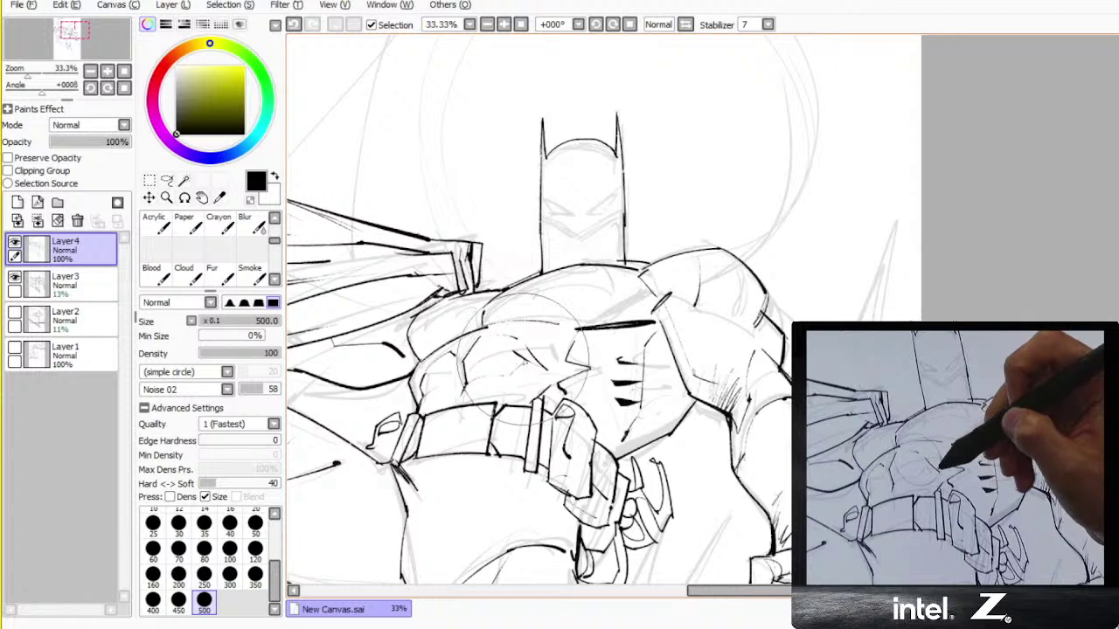
- Erase the crossing creases in the middle of the abdomen and ink short tapered muscle strokes in their place
{"action": "key", "text": "e"}
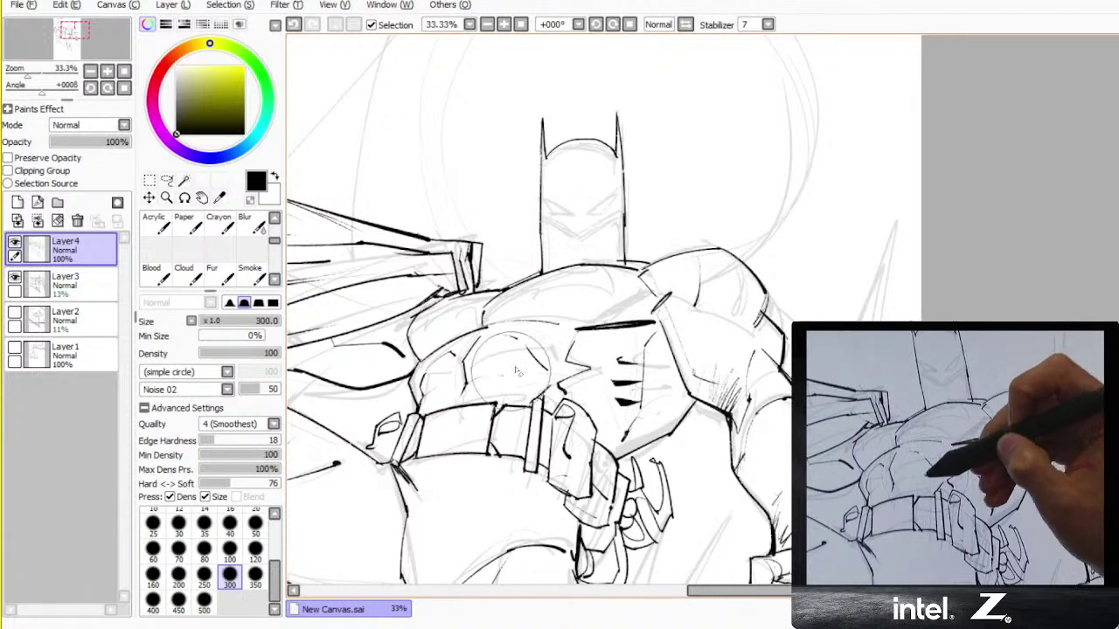
{"action": "key", "text": "n"}
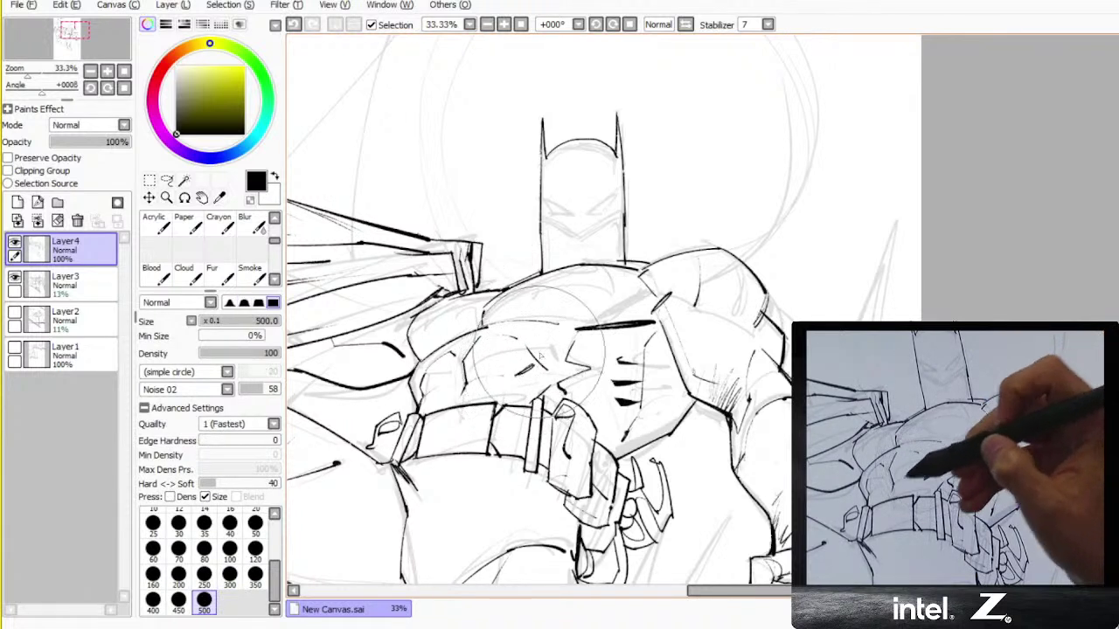
{"action": "left_click_drag", "start_coordinate": [539, 370], "coordinate": [518, 380]}
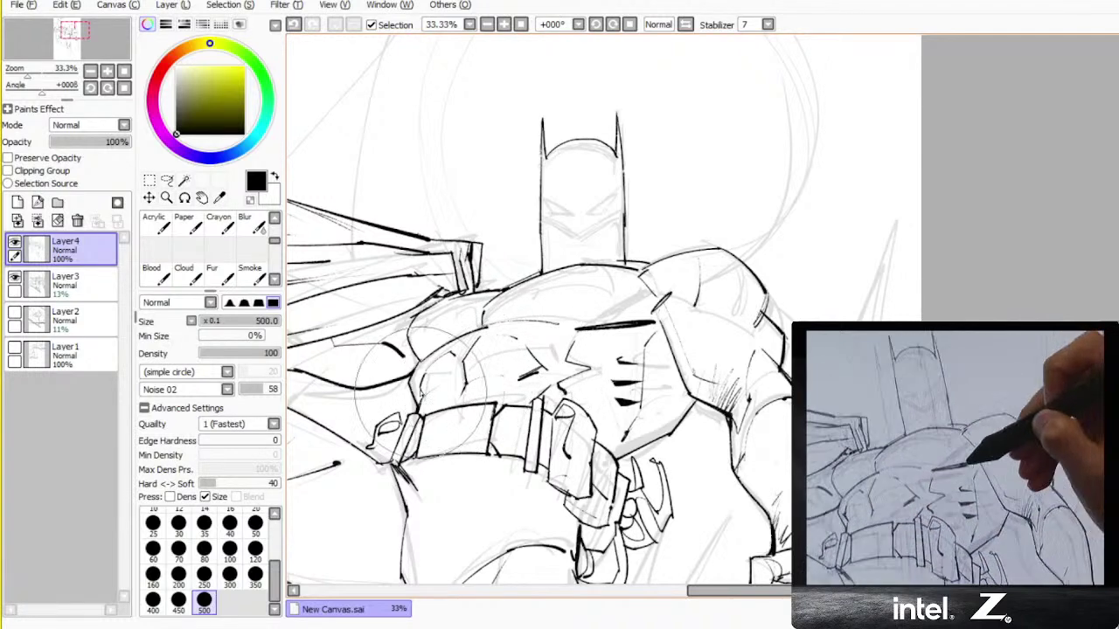
- Ink the mask's eyes, the creases on the forehead and the lower mask edge over the face sketch
{"action": "left_click_drag", "start_coordinate": [670, 283], "coordinate": [582, 337]}
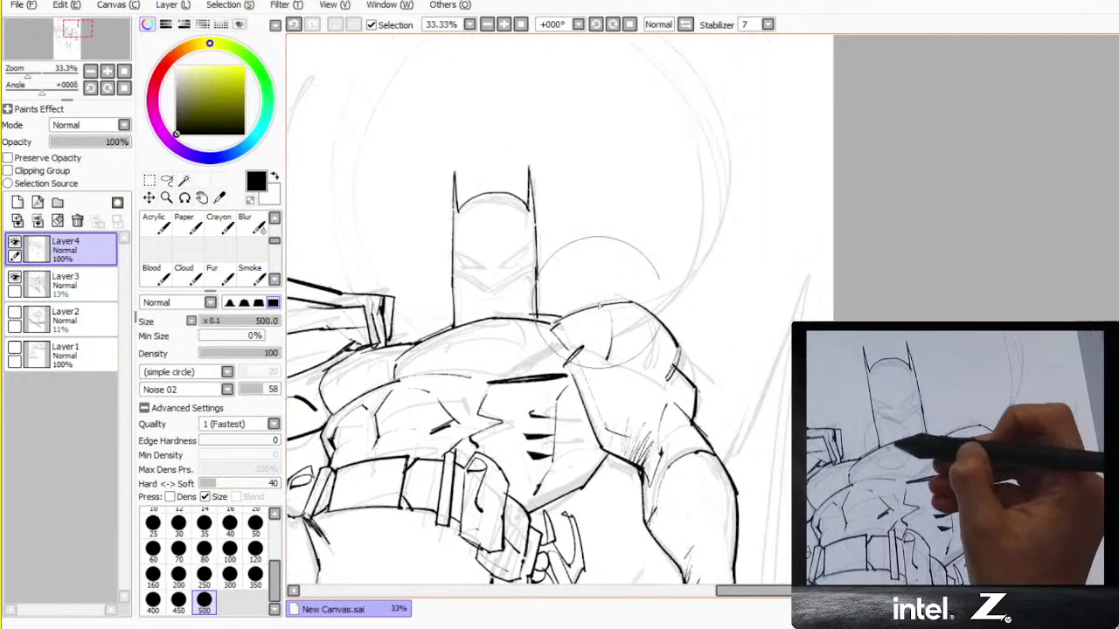
{"action": "key", "text": "e"}
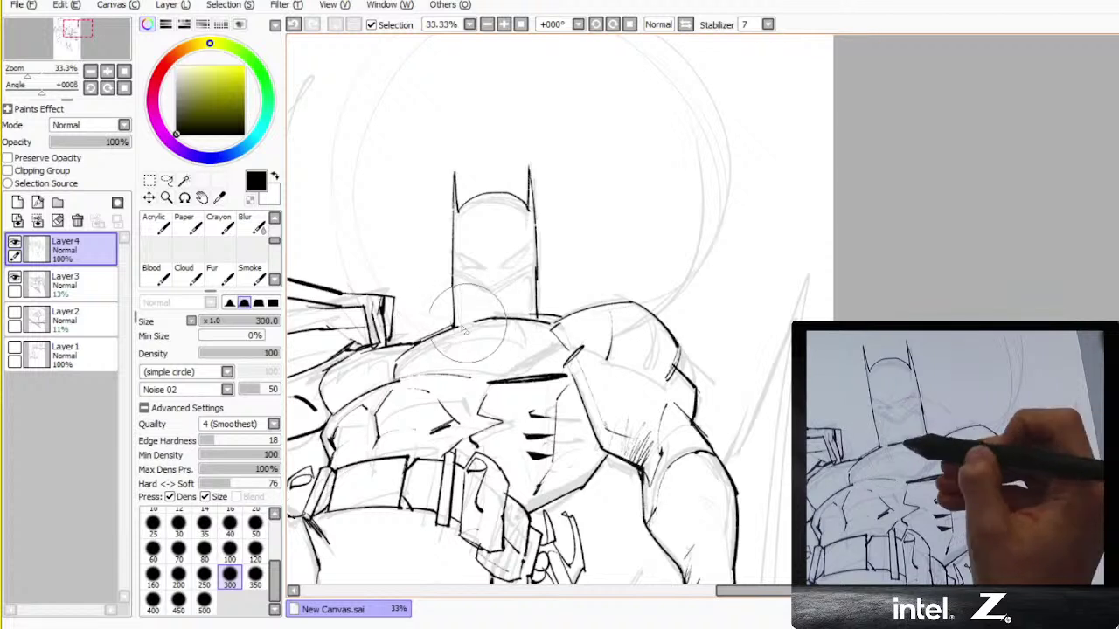
{"action": "key", "text": "b"}
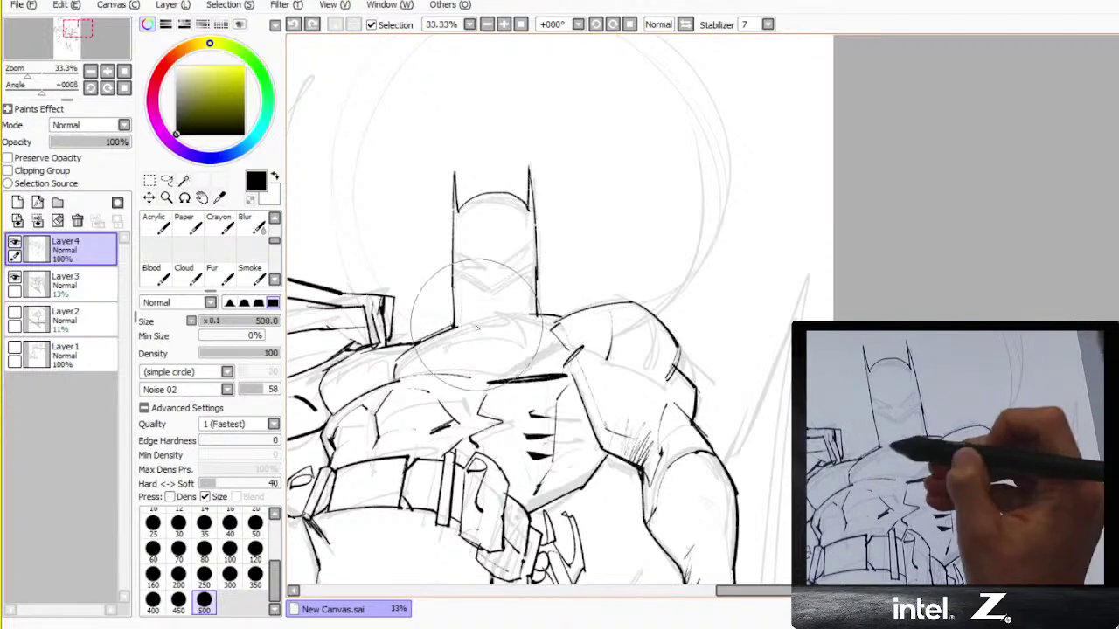
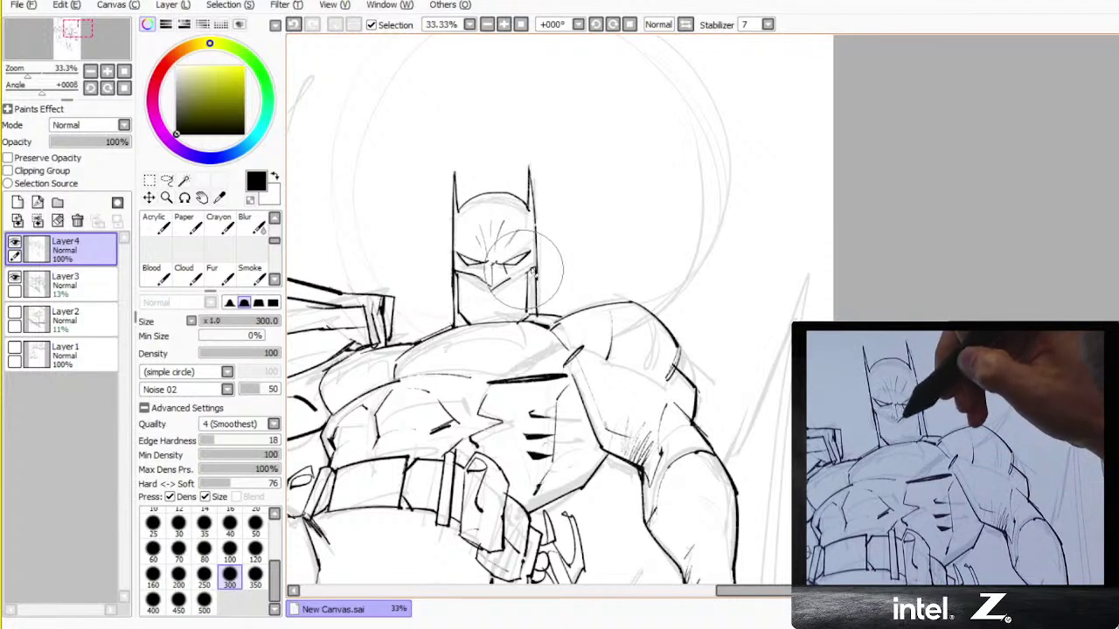
{"action": "key", "text": "n"}
{"action": "key", "text": "n"}
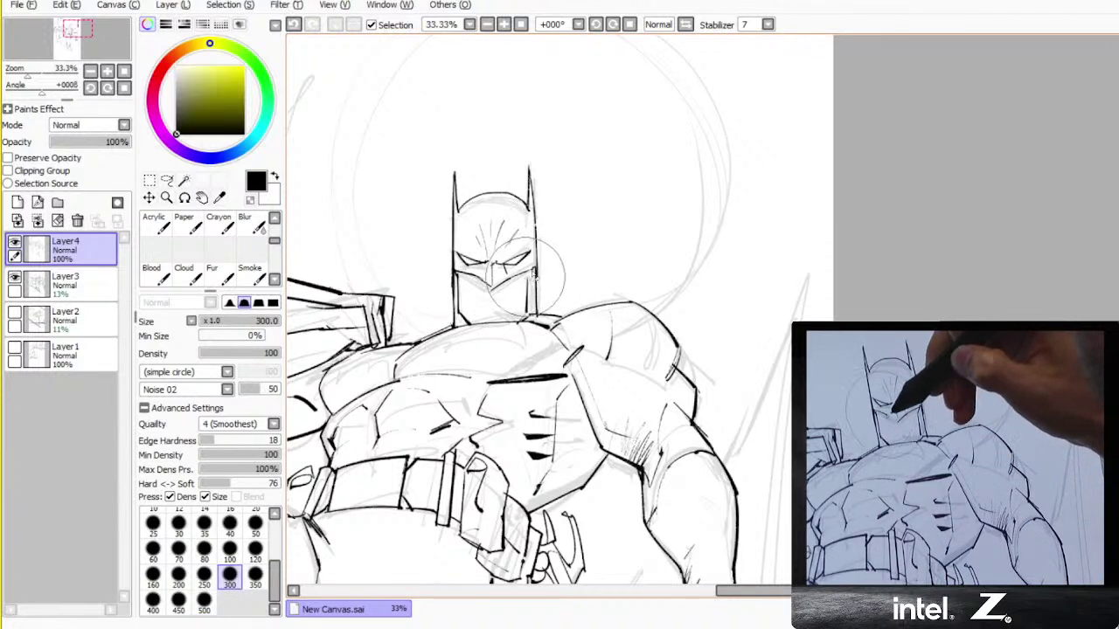
- Clean up the lower mask edge with the eraser, and ink the mouth and the curved brow lines
{"action": "key", "text": "b"}
{"action": "key", "text": "e"}
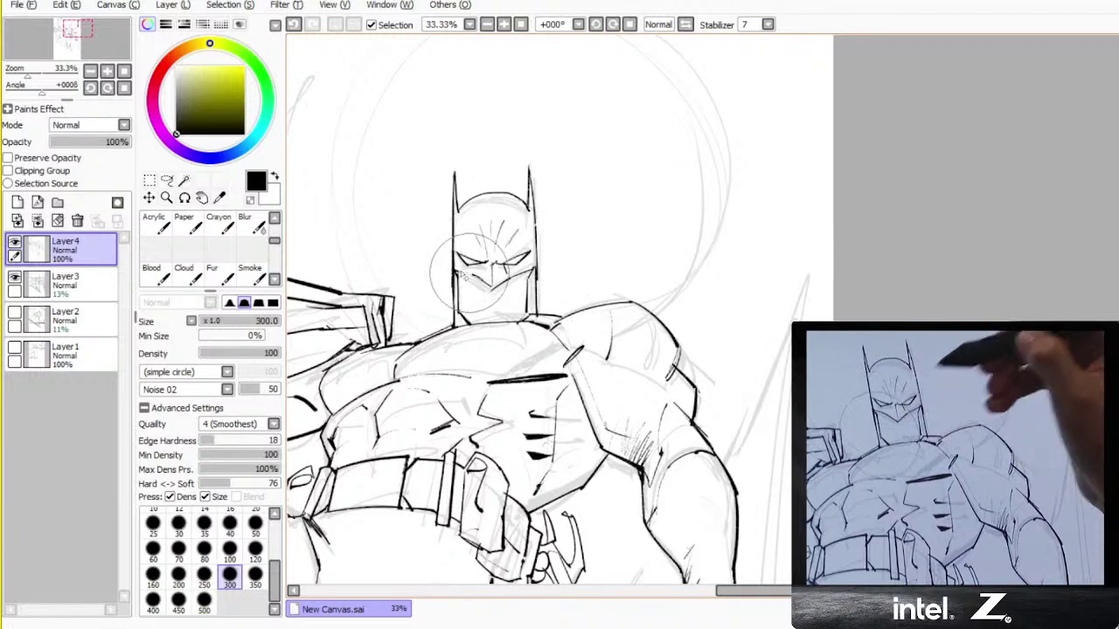
{"action": "left_click_drag", "start_coordinate": [469, 275], "coordinate": [490, 287]}
{"action": "key", "text": "n"}
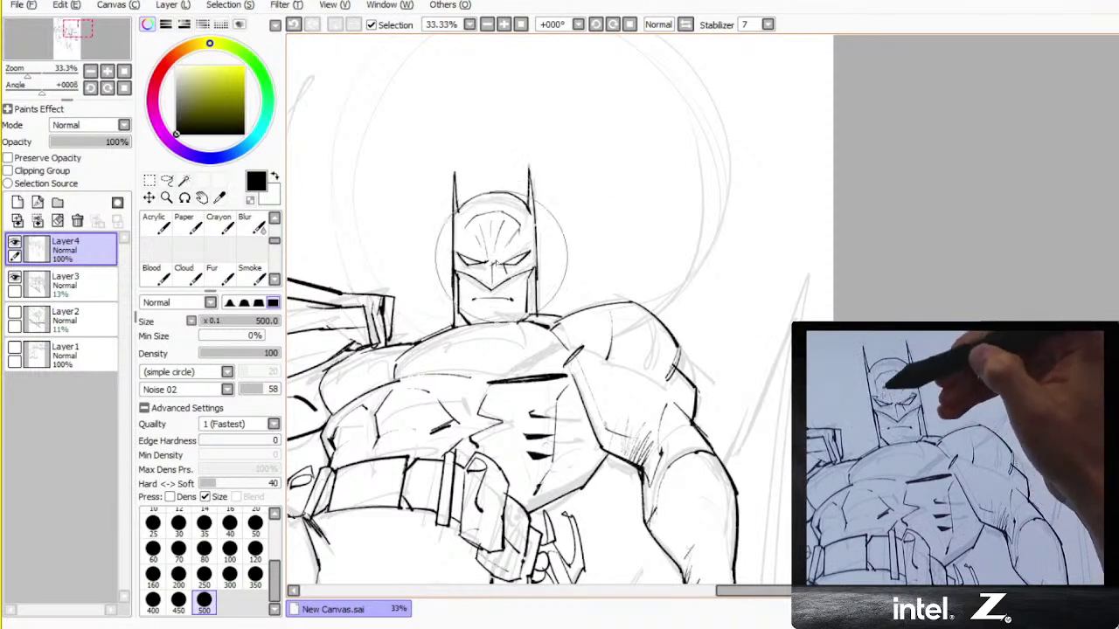
{"action": "left_click_drag", "start_coordinate": [517, 252], "coordinate": [528, 247]}
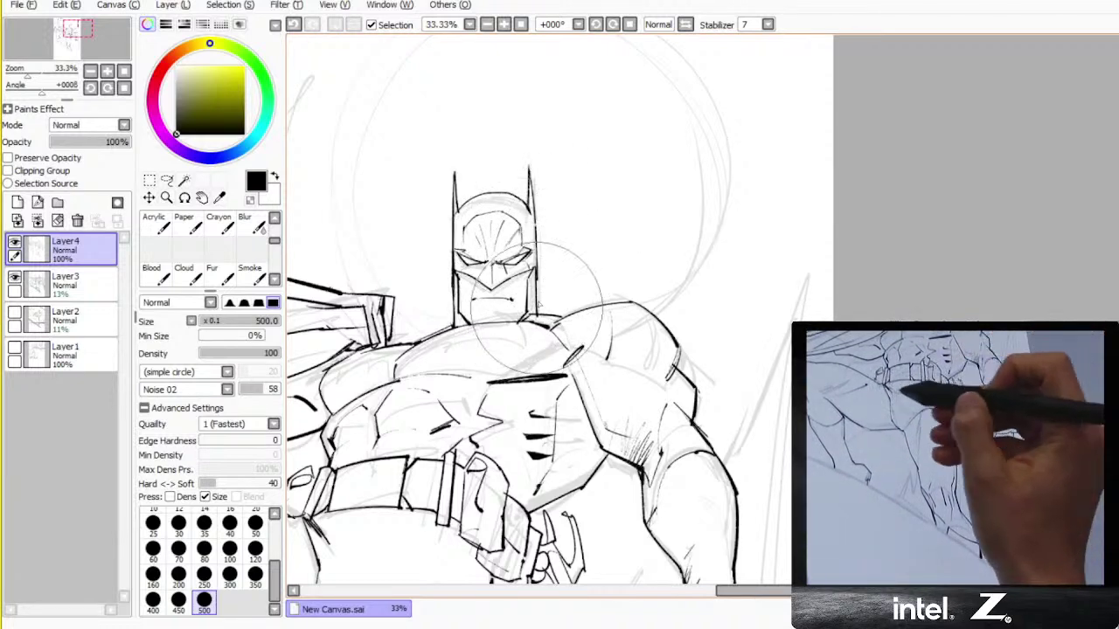
- Ink the sloping ledge under the feet with several long, roughly parallel diagonal lines
{"action": "key", "text": "ctrl+minus"}
{"action": "left_click_drag", "start_coordinate": [695, 402], "coordinate": [646, 273]}
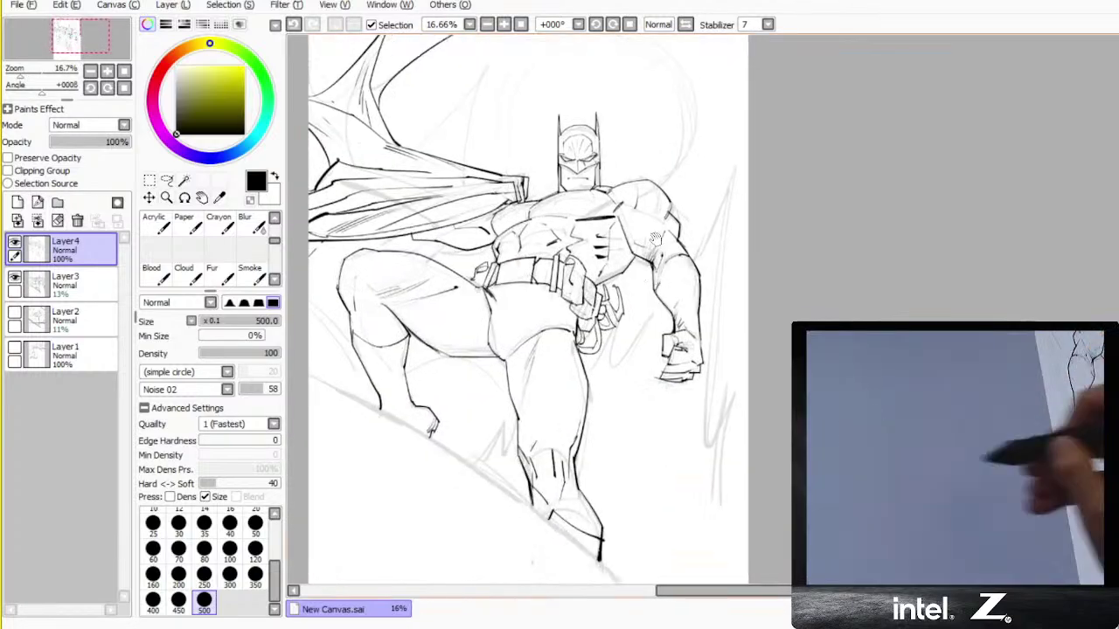
{"action": "left_click_drag", "start_coordinate": [624, 365], "coordinate": [624, 312]}
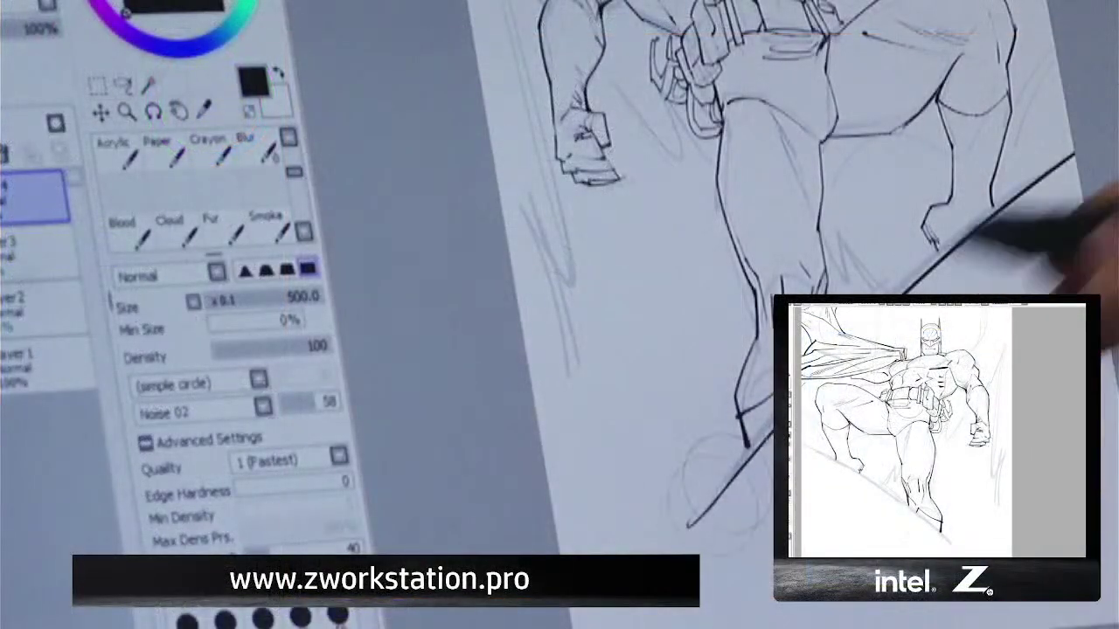
{"action": "mouse_move", "coordinate": [1073, 159]}
{"action": "left_mouse_down"}
{"action": "mouse_move", "coordinate": [874, 319]}
{"action": "mouse_move", "coordinate": [690, 526]}
{"action": "left_mouse_up"}
{"action": "left_click_drag", "start_coordinate": [1086, 205], "coordinate": [979, 291]}
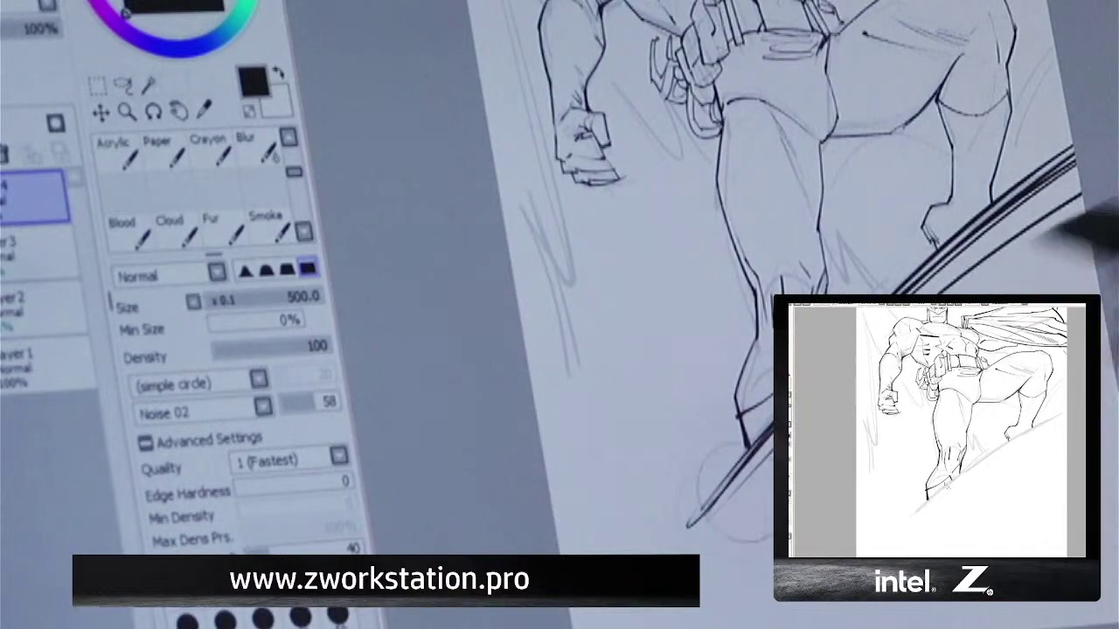
{"action": "key", "text": "h"}
{"action": "left_click_drag", "start_coordinate": [595, 457], "coordinate": [337, 622]}
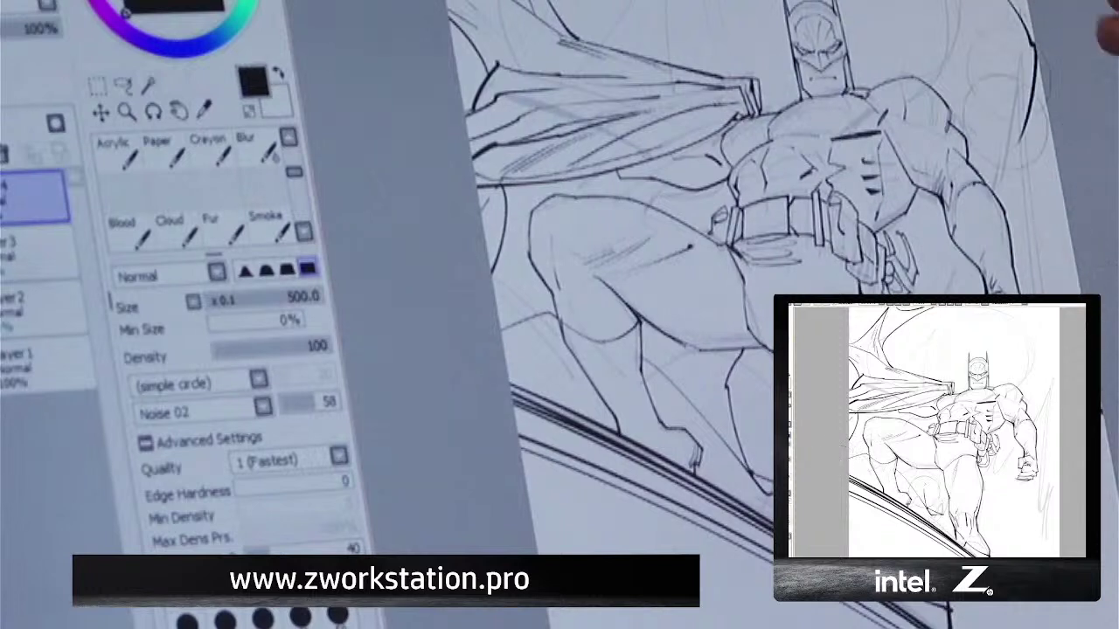
- Ink the far side of the cape, with a scalloped lower edge beside the standing leg and sweeping curves above the head
{"action": "mouse_move", "coordinate": [984, 477]}
{"action": "left_mouse_down"}
{"action": "mouse_move", "coordinate": [1010, 538]}
{"action": "mouse_move", "coordinate": [1057, 497]}
{"action": "left_mouse_up"}
{"action": "key", "text": "ctrl+z"}
{"action": "left_click_drag", "start_coordinate": [984, 478], "coordinate": [1059, 497]}
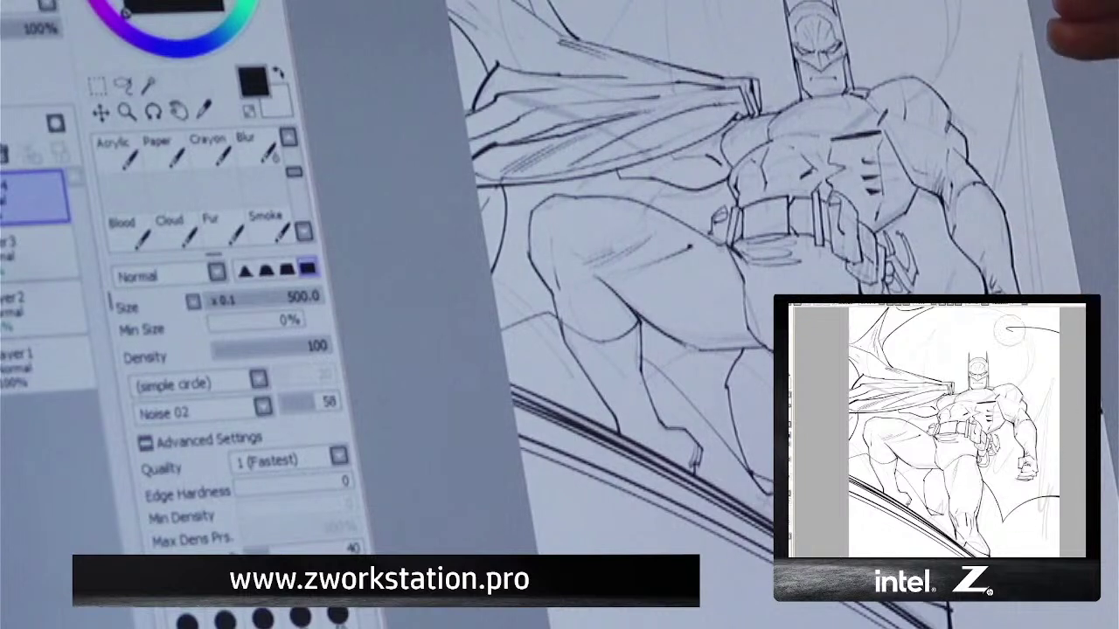
{"action": "left_click_drag", "start_coordinate": [1010, 329], "coordinate": [972, 336]}
{"action": "left_click_drag", "start_coordinate": [1058, 316], "coordinate": [972, 336]}
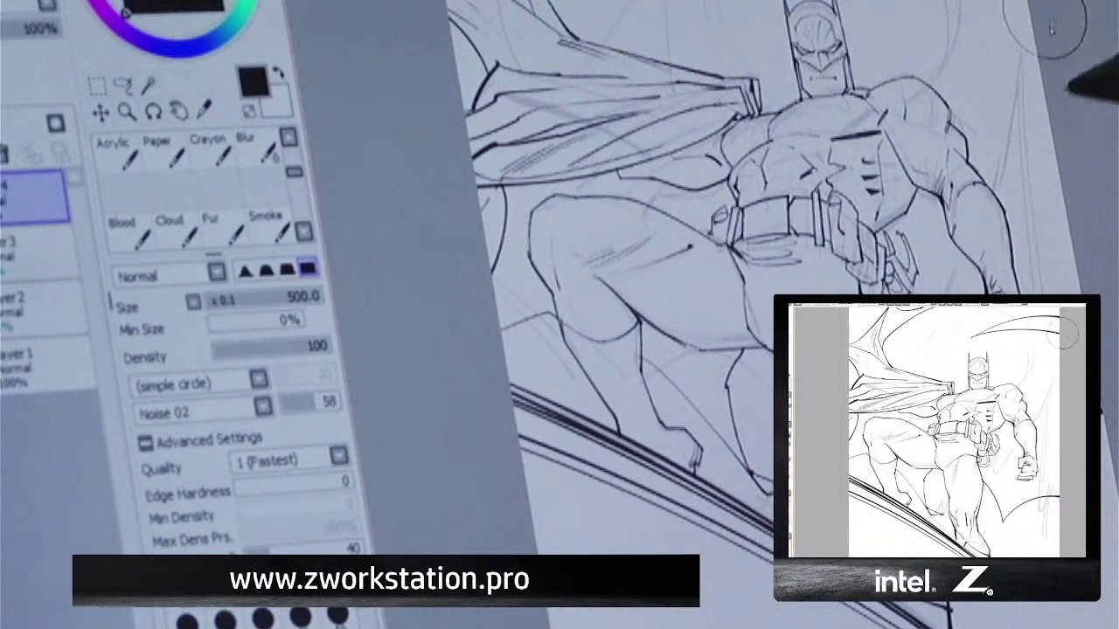
{"action": "key", "text": "ctrl+z"}
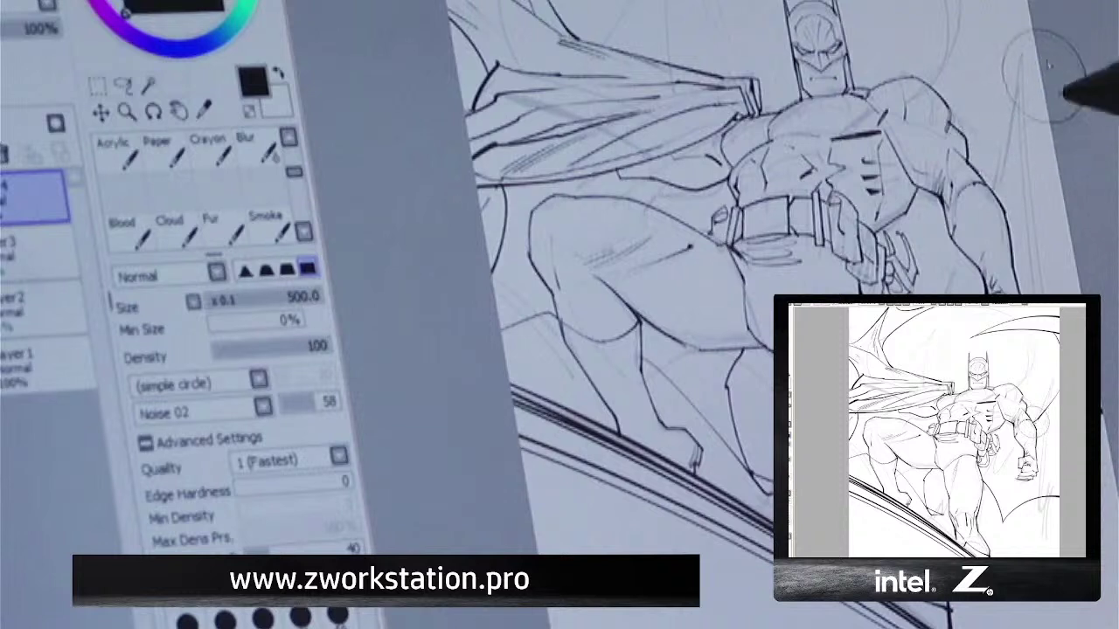
{"action": "left_click_drag", "start_coordinate": [1044, 106], "coordinate": [998, 194]}
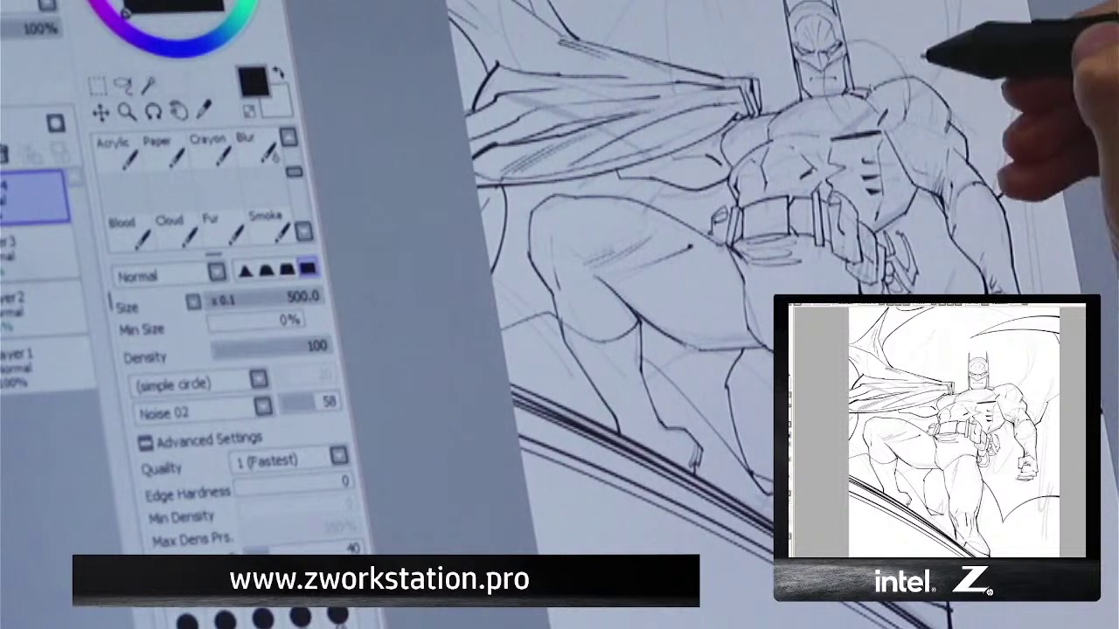
- Erase stray lines between the neck and the lowered arm's shoulder, and ink the gathered cape folds there
{"action": "key", "text": "e"}
{"action": "mouse_move", "coordinate": [881, 88]}
{"action": "left_mouse_down"}
{"action": "mouse_move", "coordinate": [927, 72]}
{"action": "mouse_move", "coordinate": [896, 70]}
{"action": "mouse_move", "coordinate": [874, 96]}
{"action": "left_mouse_up"}
{"action": "key", "text": "n"}
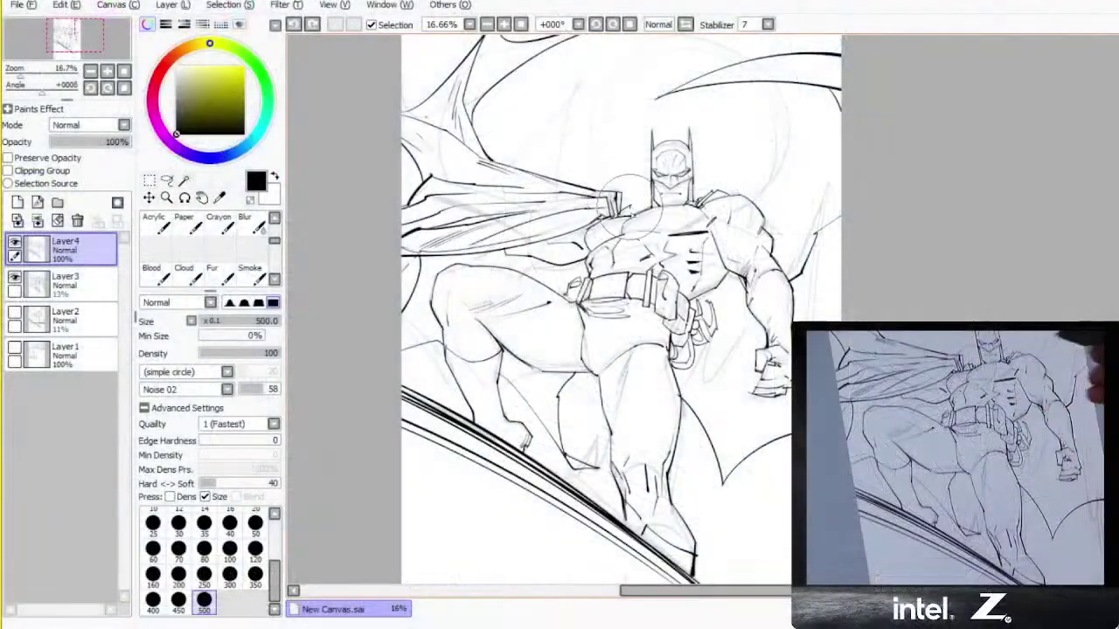
- Rework the raised tip of the billowing cape at the canvas's upper edge with eraser and ink
{"action": "left_click_drag", "start_coordinate": [781, 277], "coordinate": [713, 267]}
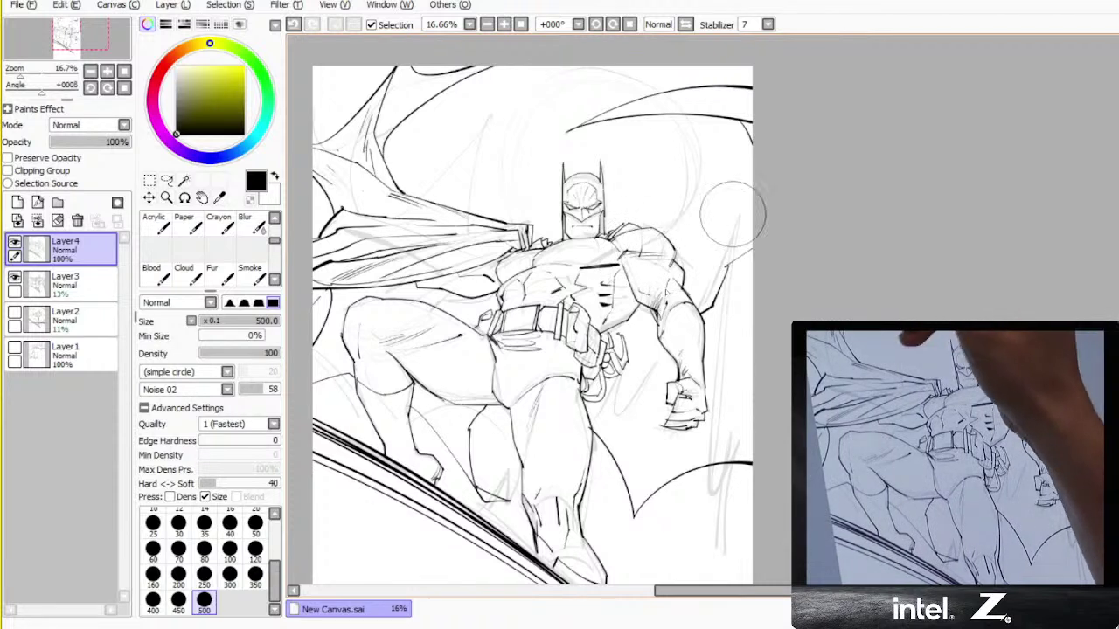
{"action": "left_click_drag", "start_coordinate": [657, 336], "coordinate": [699, 340]}
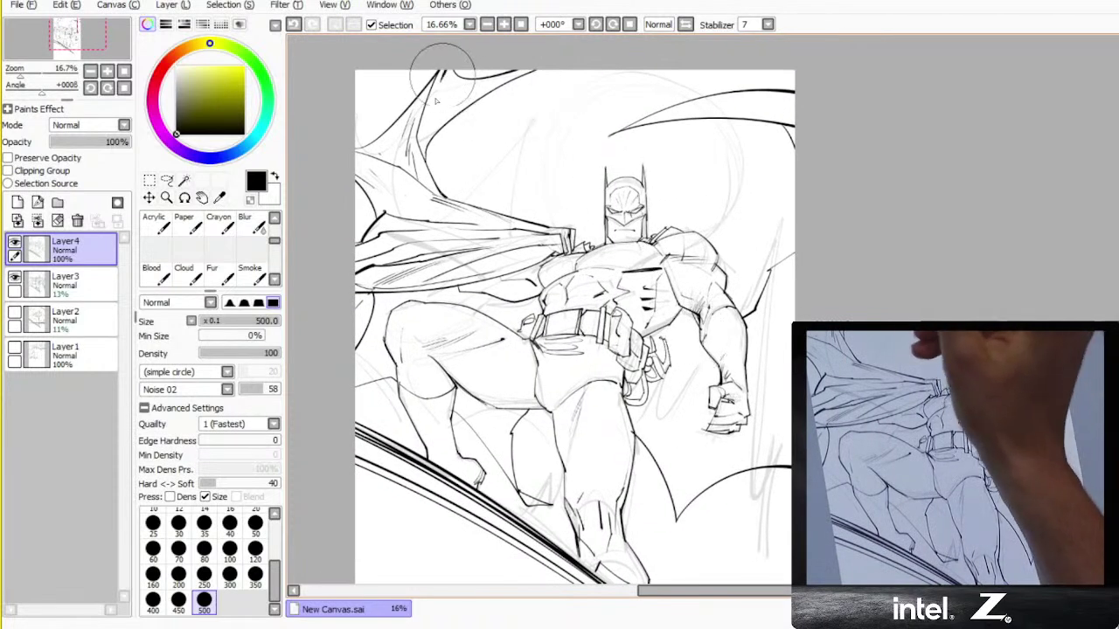
{"action": "key", "text": "e"}
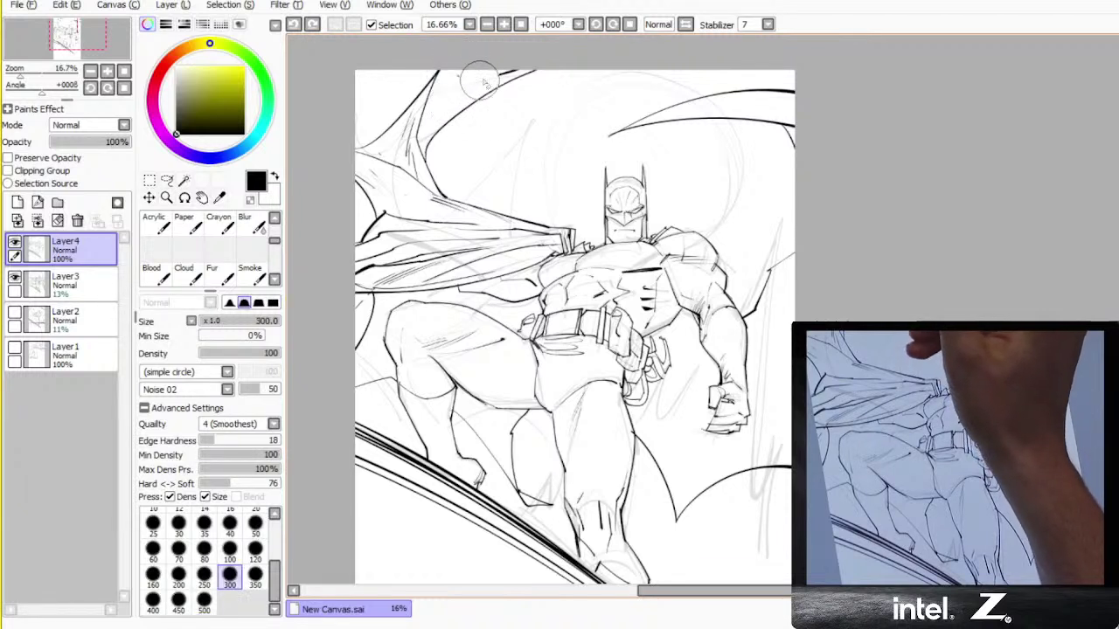
{"action": "key", "text": "b"}
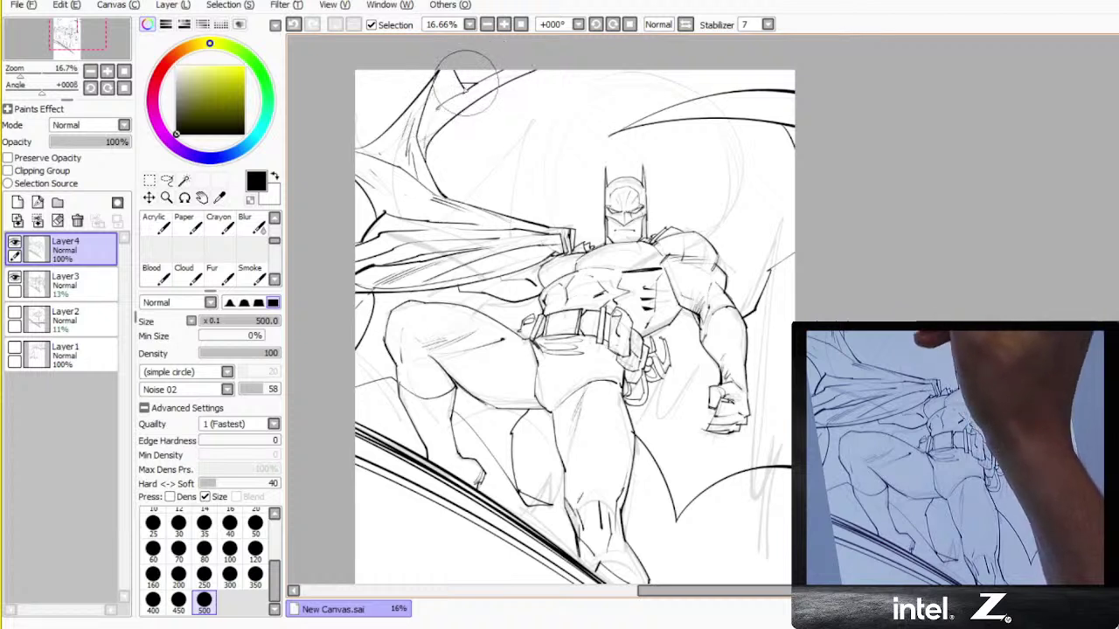
{"action": "key", "text": "e"}
{"action": "key", "text": "b"}
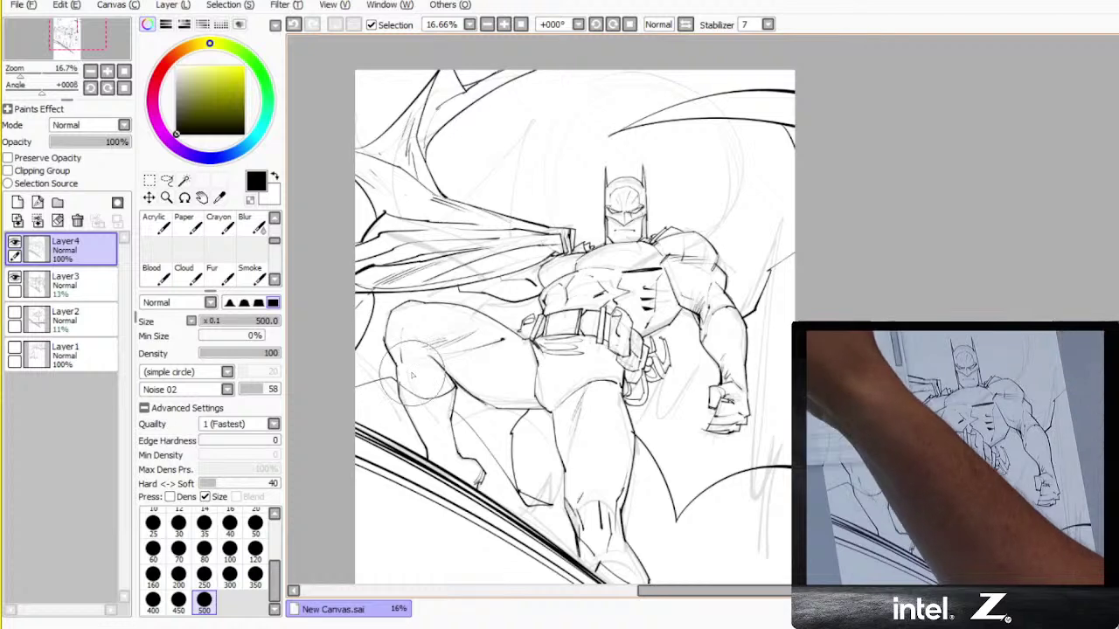
- Save the canvas to the Desktop as batman.psd in Photoshop PSD format
{"action": "left_click", "coordinate": [24, 5]}
{"action": "left_click", "coordinate": [49, 120]}
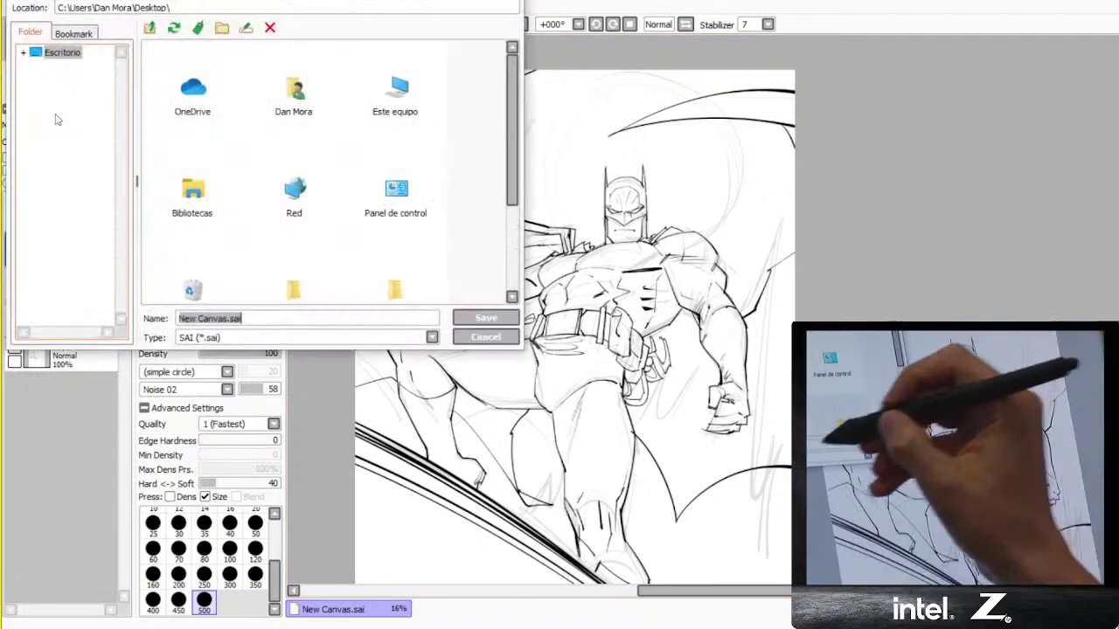
{"action": "type", "text": "batman"}
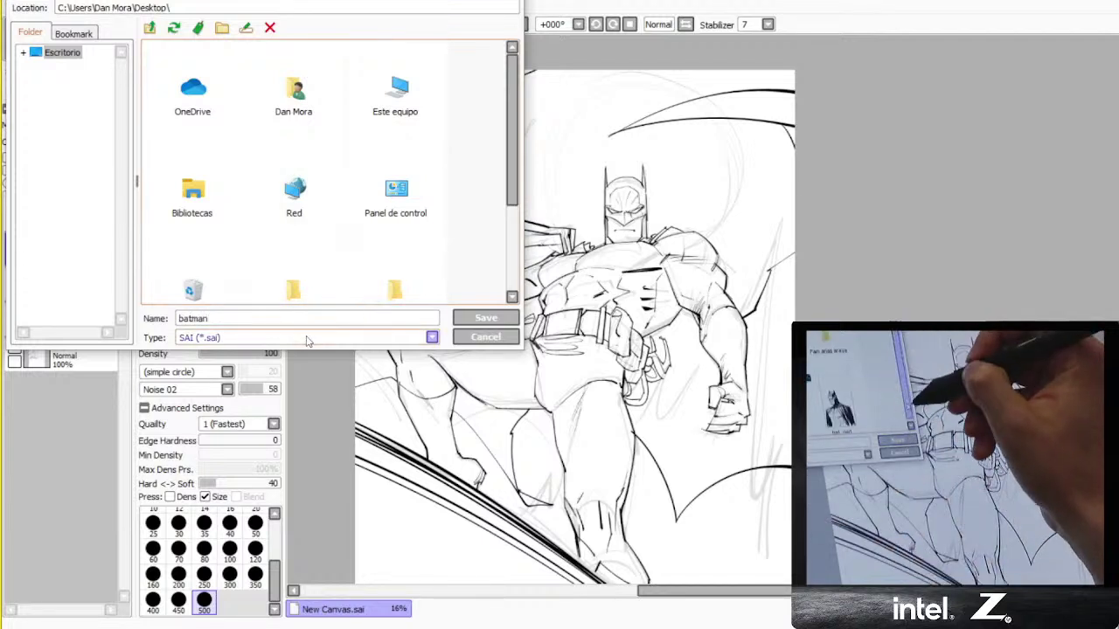
{"action": "left_click", "coordinate": [432, 338]}
{"action": "left_click", "coordinate": [245, 375]}
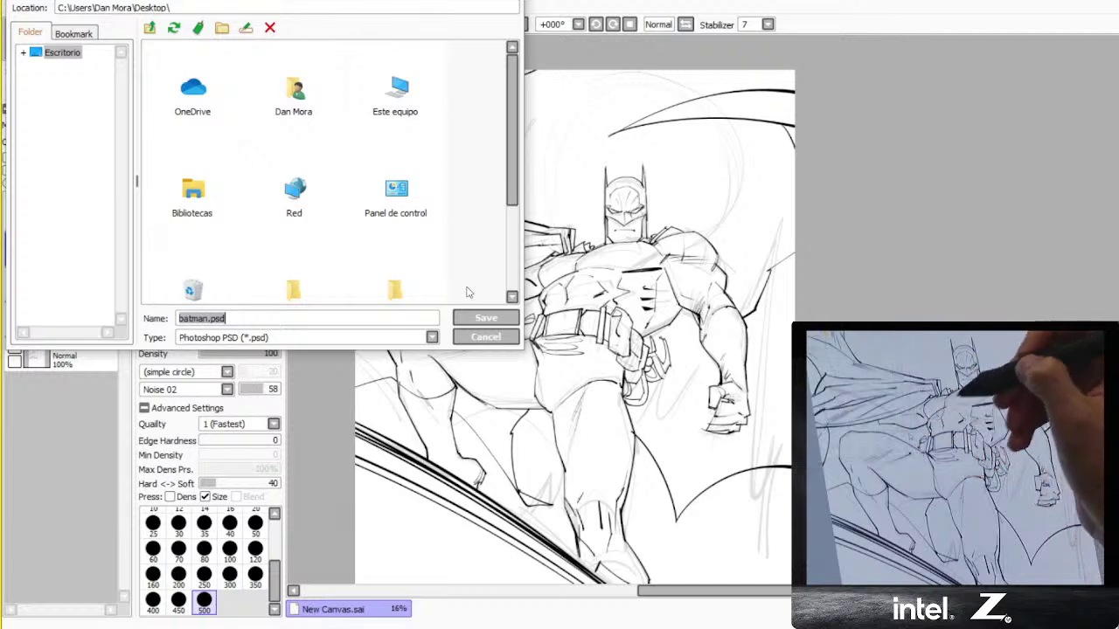
{"action": "left_click_drag", "start_coordinate": [512, 194], "coordinate": [512, 280]}
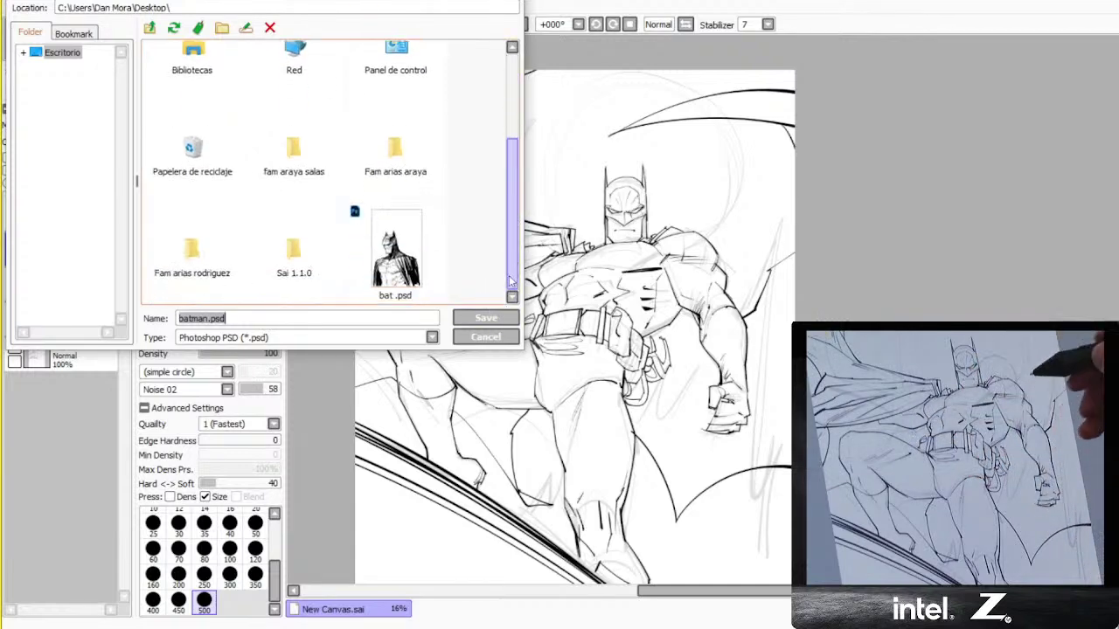
{"action": "left_click", "coordinate": [486, 318]}
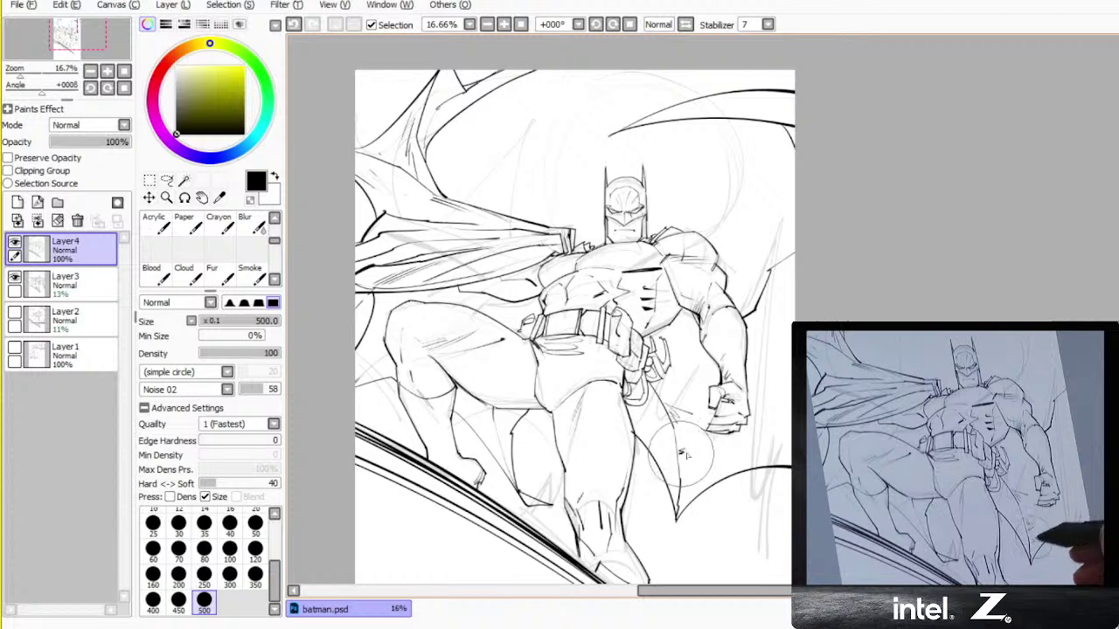
- Undo the last ink stroke and thicken the tapered shadow under the chest muscle into solid black
{"action": "key", "text": "ctrl+z"}
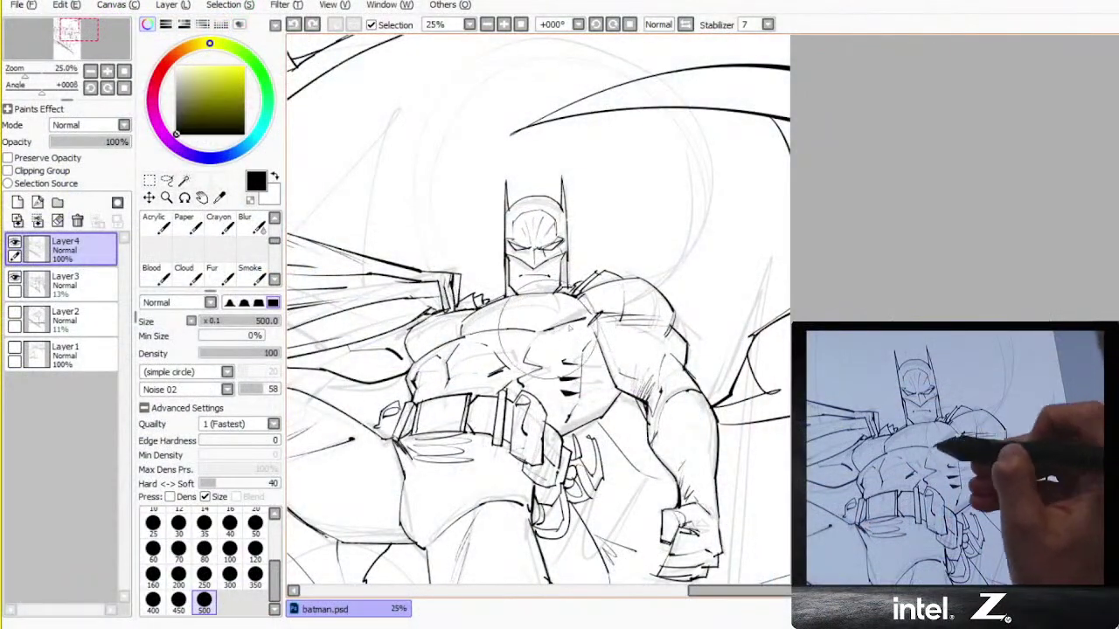
{"action": "left_click_drag", "start_coordinate": [545, 330], "coordinate": [586, 321]}
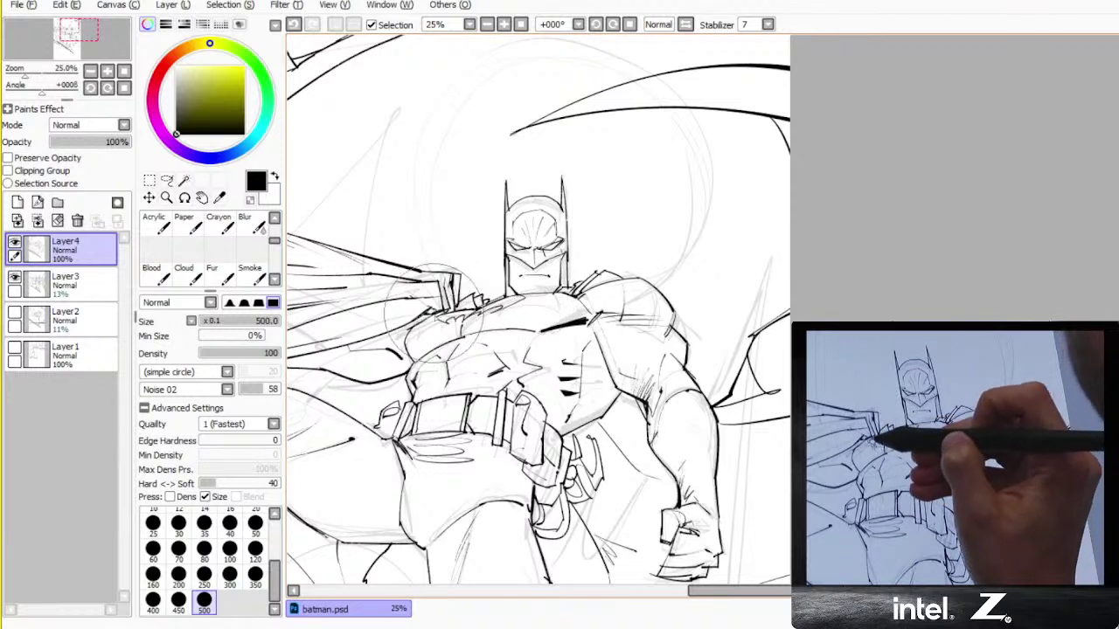
- Rework the bat emblem across the upper chest with eraser and ink, and fill the nose shadow in black
{"action": "key", "text": "ctrl+z"}
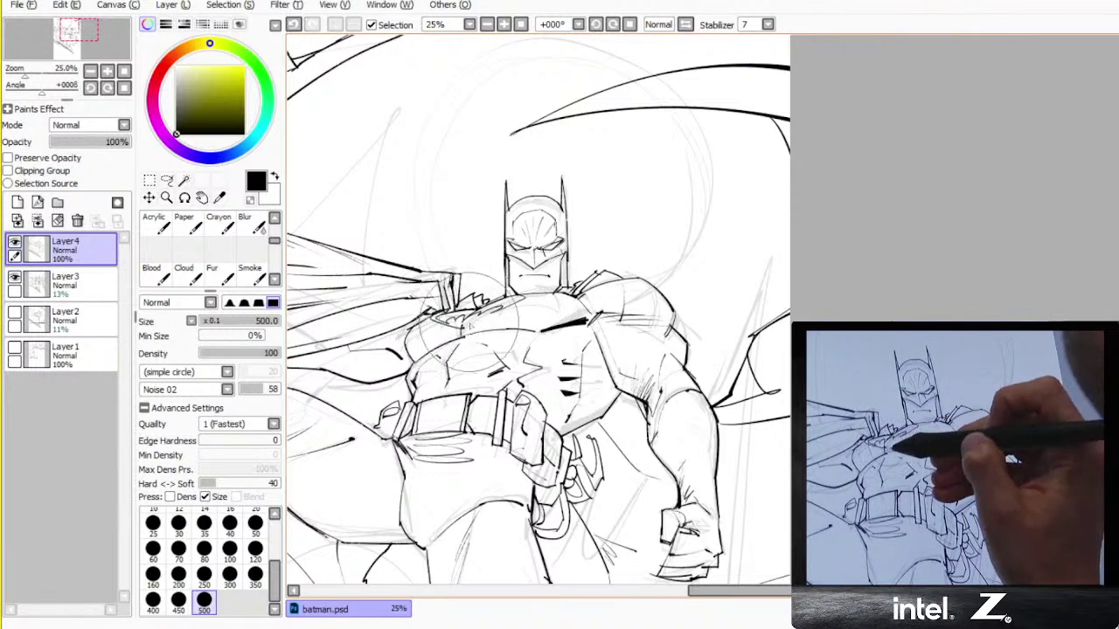
{"action": "key", "text": "e"}
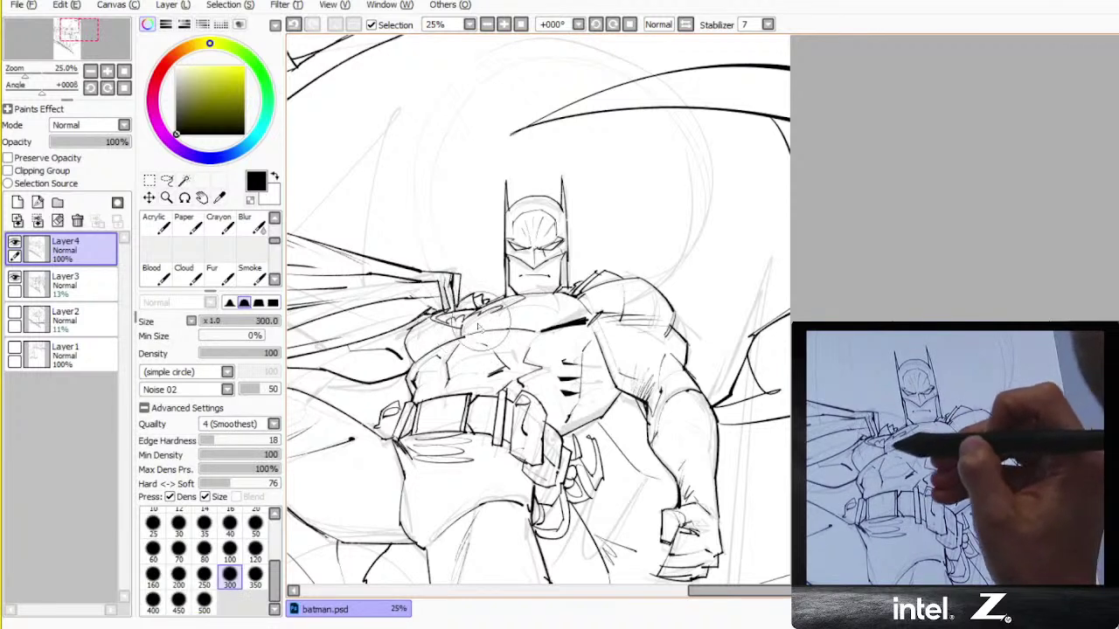
{"action": "key", "text": "n"}
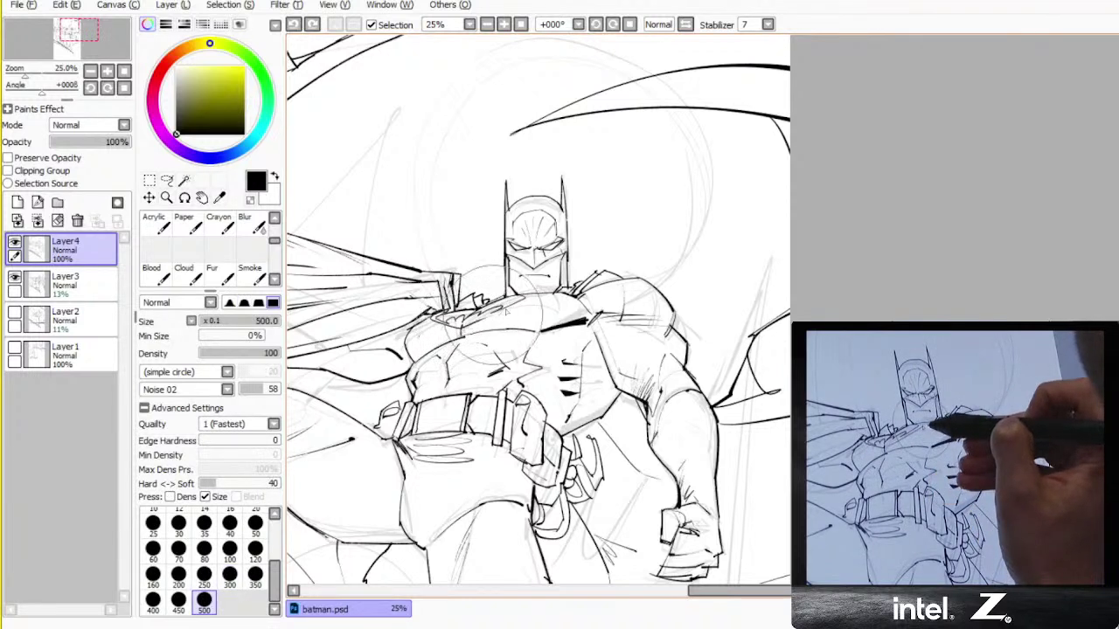
{"action": "left_click_drag", "start_coordinate": [485, 329], "coordinate": [529, 302]}
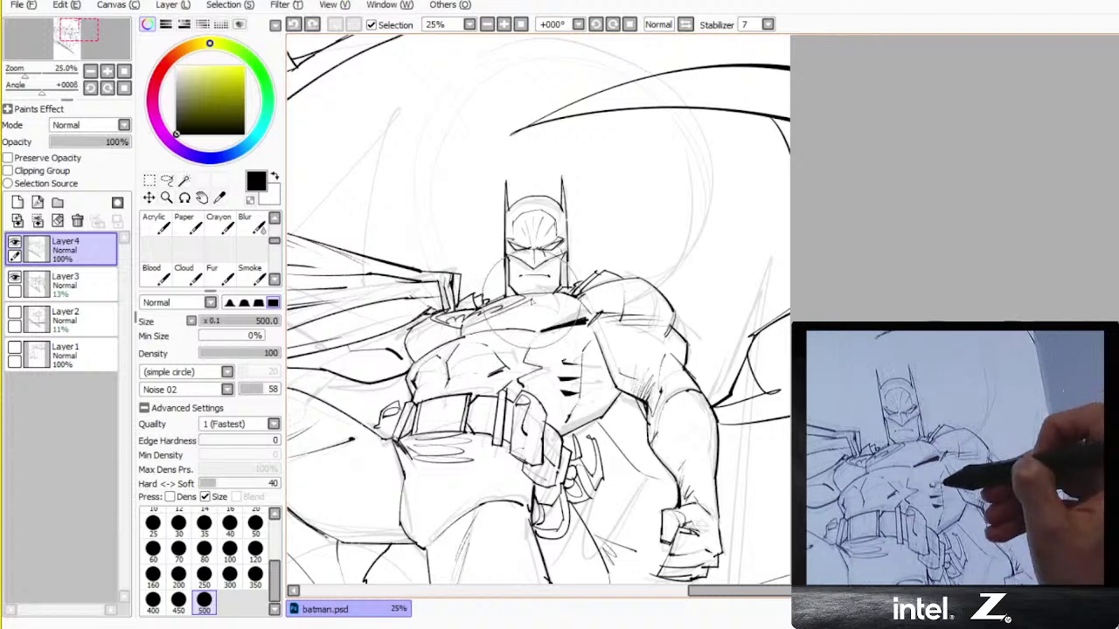
{"action": "left_click_drag", "start_coordinate": [566, 269], "coordinate": [527, 297]}
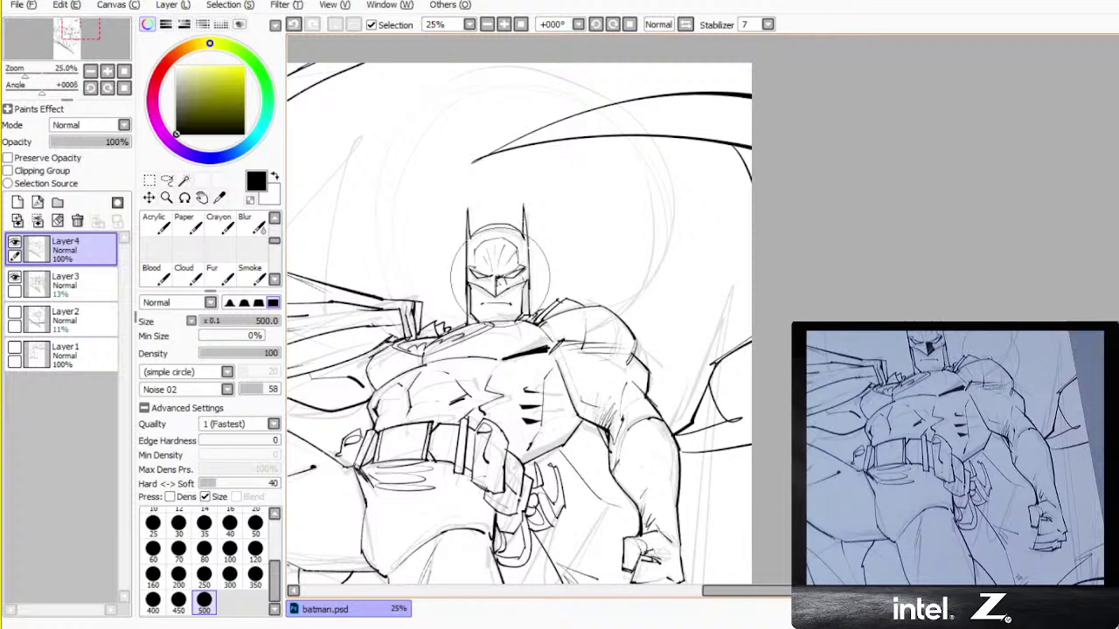
{"action": "left_click_drag", "start_coordinate": [504, 279], "coordinate": [501, 287]}
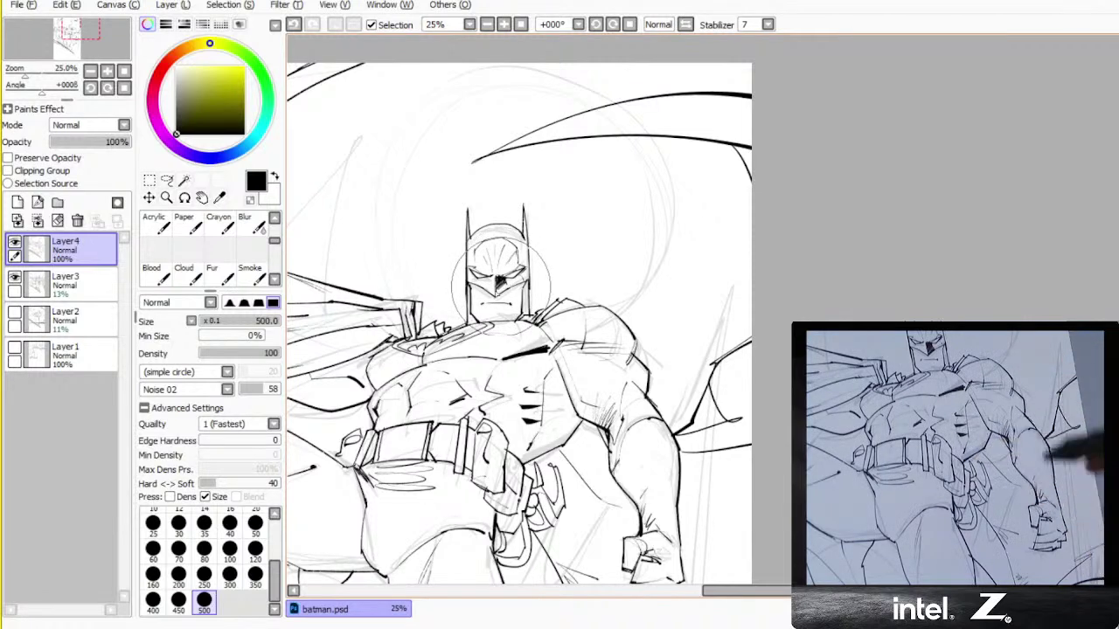
- Ink jagged fold strokes along the cape edge beside the lowered forearm
{"action": "left_click_drag", "start_coordinate": [576, 317], "coordinate": [642, 210]}
{"action": "key", "text": "Page_Down"}
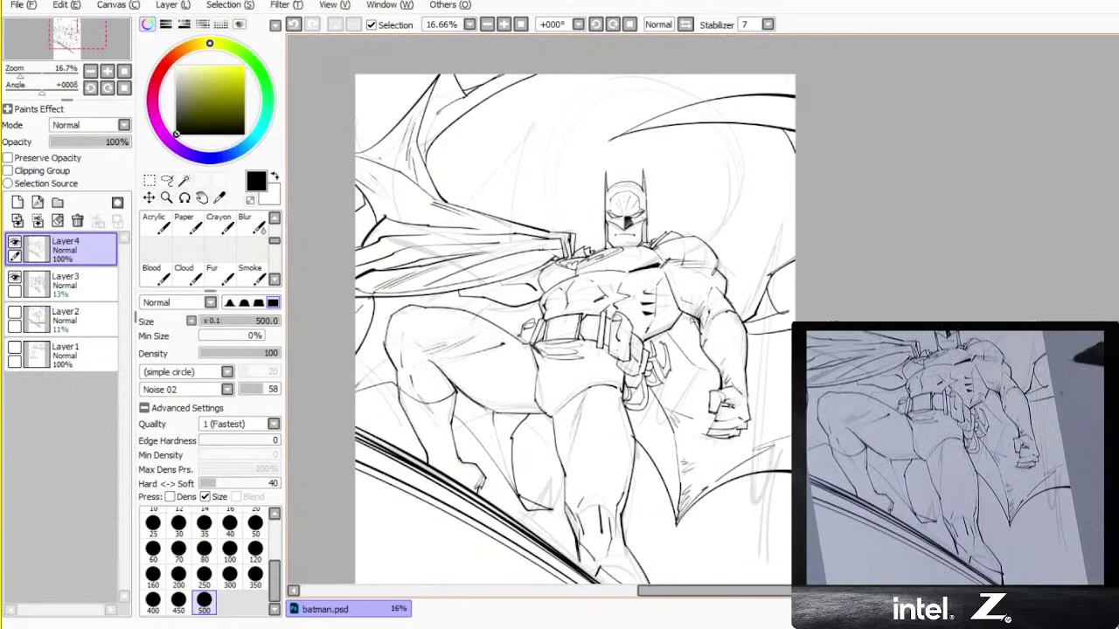
{"action": "left_click_drag", "start_coordinate": [692, 320], "coordinate": [665, 325]}
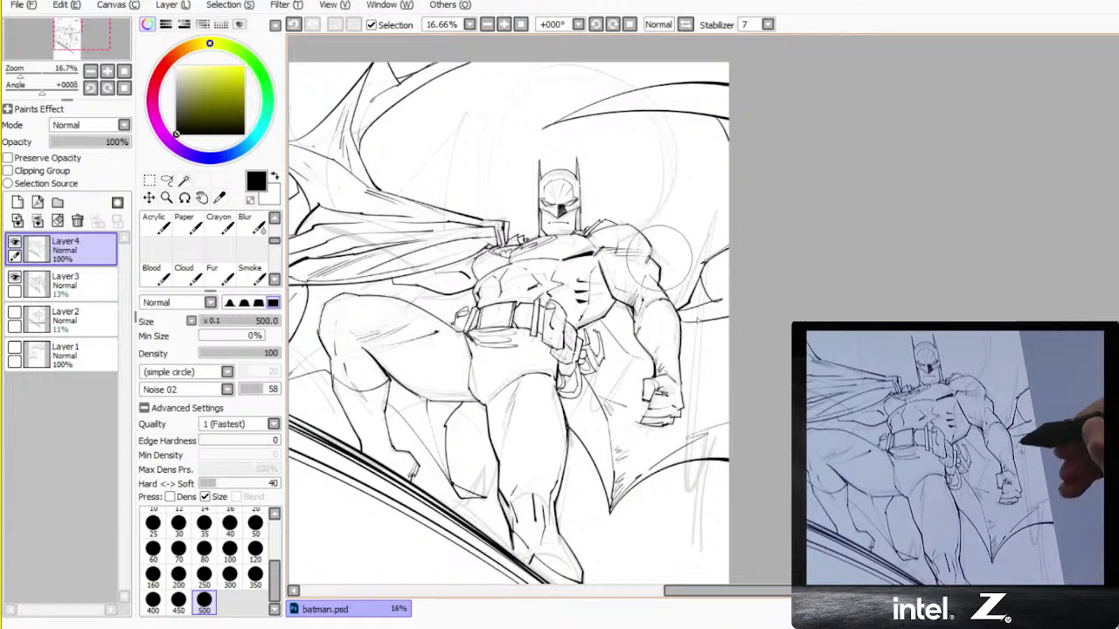
{"action": "mouse_move", "coordinate": [682, 352]}
{"action": "left_mouse_down"}
{"action": "mouse_move", "coordinate": [693, 340]}
{"action": "mouse_move", "coordinate": [681, 359]}
{"action": "mouse_move", "coordinate": [688, 353]}
{"action": "left_mouse_up"}
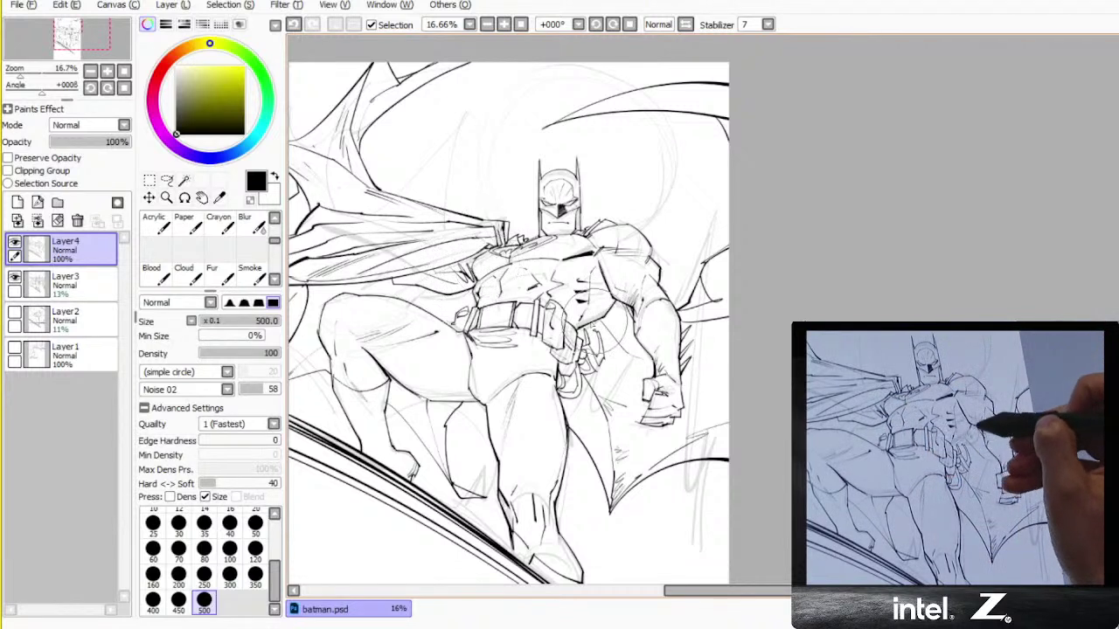
- Rework the ink line along the side of the torso between the chest and the belt pouches
{"action": "key", "text": "e"}
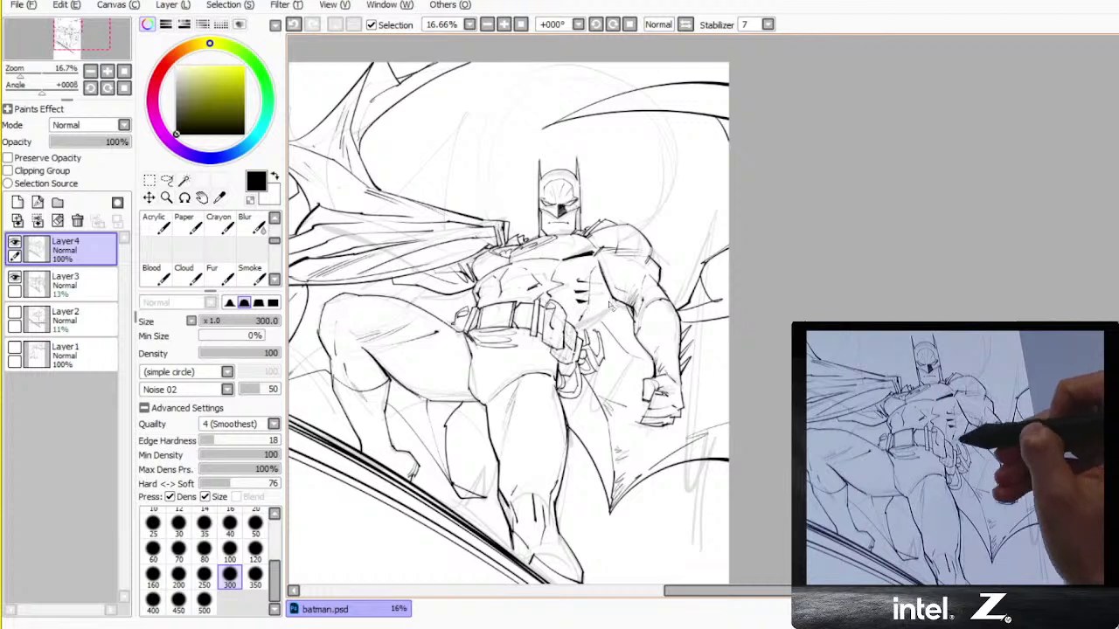
{"action": "key", "text": "n"}
{"action": "key", "text": "ctrl+z"}
{"action": "left_click_drag", "start_coordinate": [590, 322], "coordinate": [578, 292]}
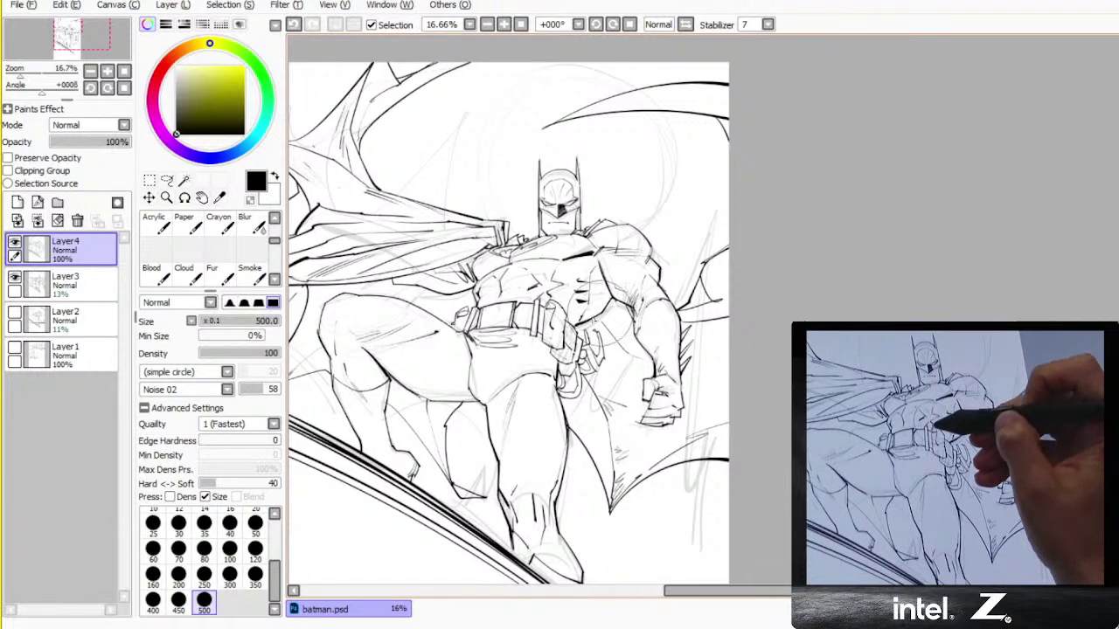
{"action": "key", "text": "ctrl+z"}
{"action": "key", "text": "n"}
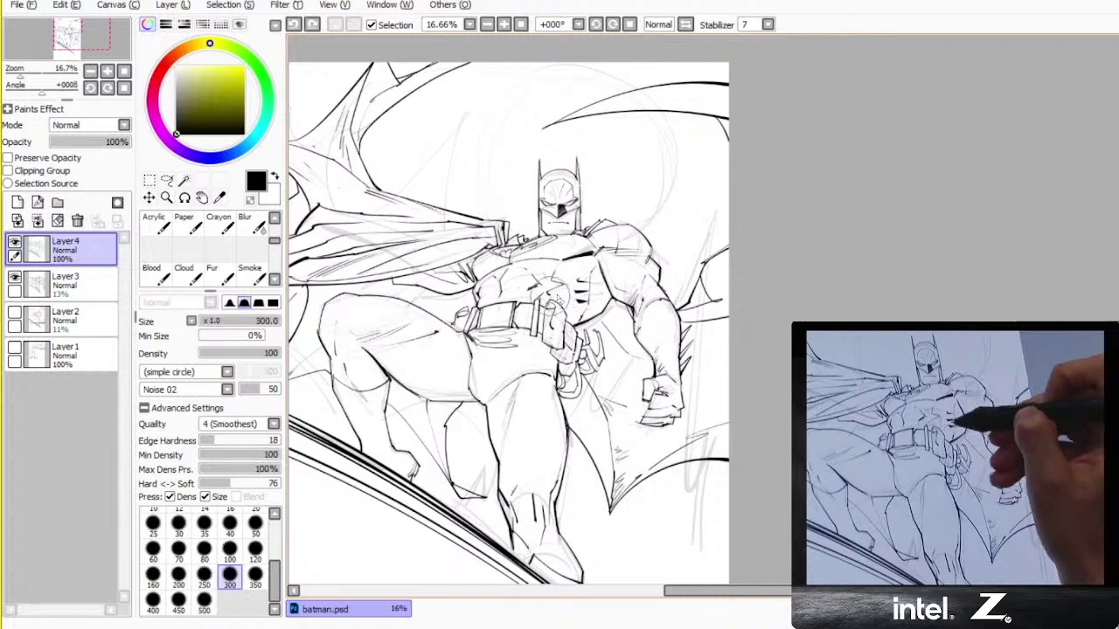
{"action": "key", "text": "n"}
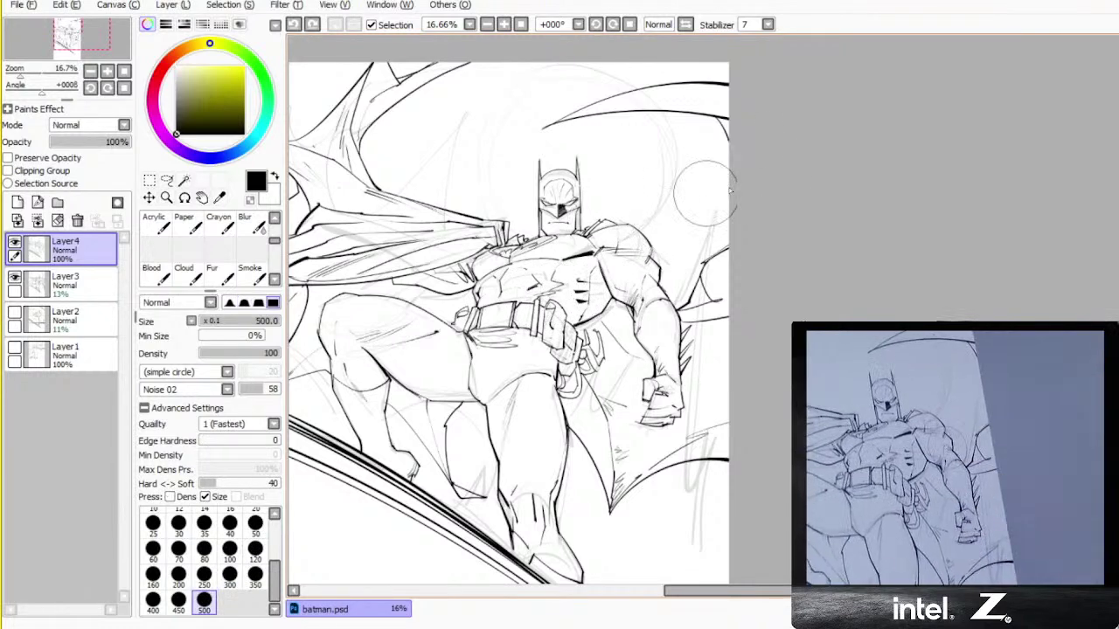
- Shade both sides of the cowl's forehead softly in black with the Rough_Round_1 brush at size 100
{"action": "left_click_drag", "start_coordinate": [644, 291], "coordinate": [557, 346]}
{"action": "key", "text": "b"}
{"action": "scroll", "coordinate": [564, 341], "scroll_direction": "up", "scroll_amount": 1}
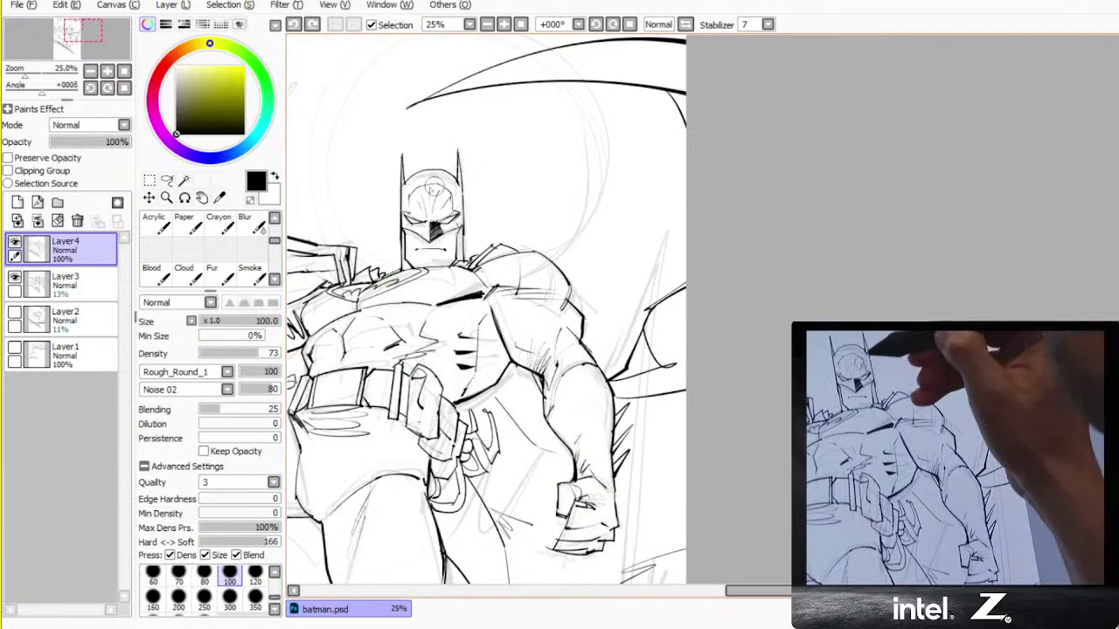
{"action": "left_click_drag", "start_coordinate": [442, 180], "coordinate": [453, 198]}
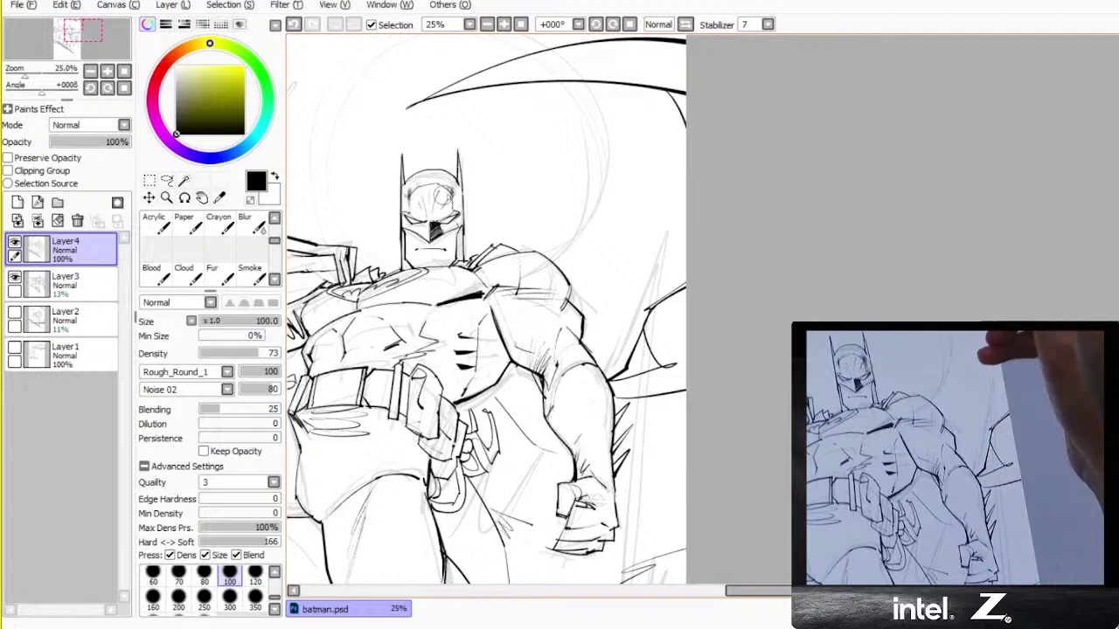
{"action": "left_click_drag", "start_coordinate": [452, 187], "coordinate": [454, 203]}
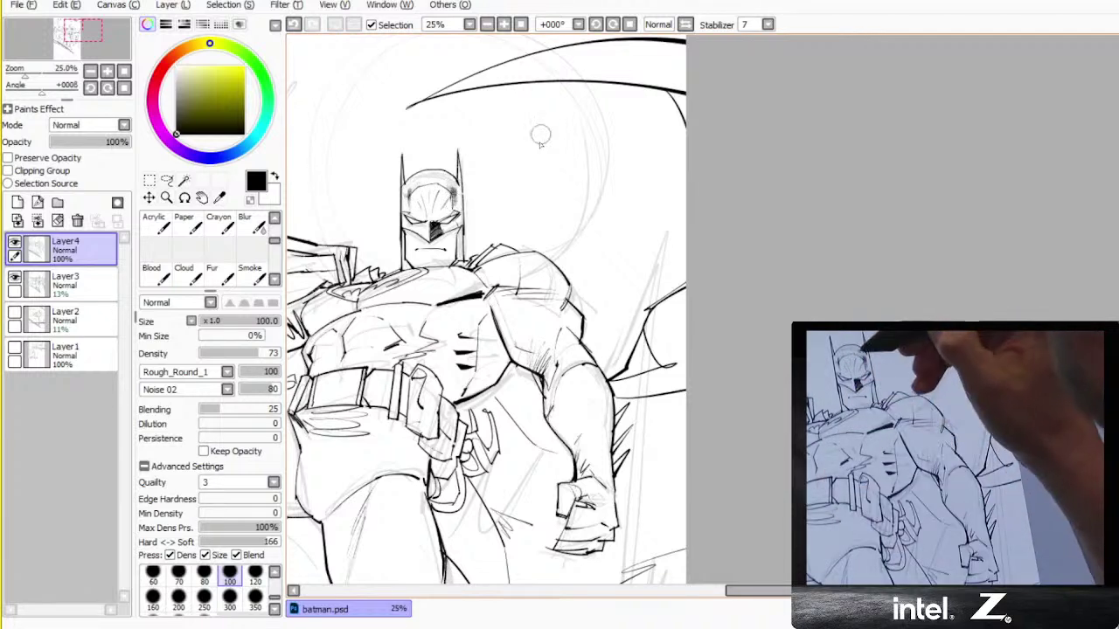
- Darken the top of the cowl to near-solid black with the Fine_Flat brush at size 35, leaving a highlight on the forehead
{"action": "key", "text": "b"}
{"action": "left_click", "coordinate": [255, 590]}
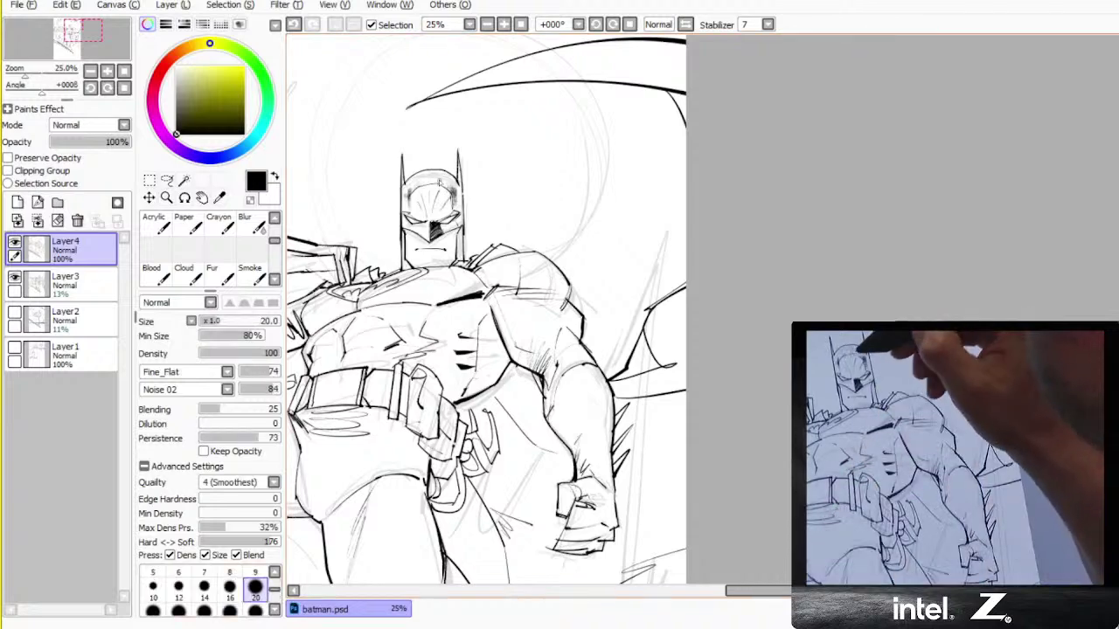
{"action": "key", "text": "ctrl+z"}
{"action": "left_click", "coordinate": [204, 590]}
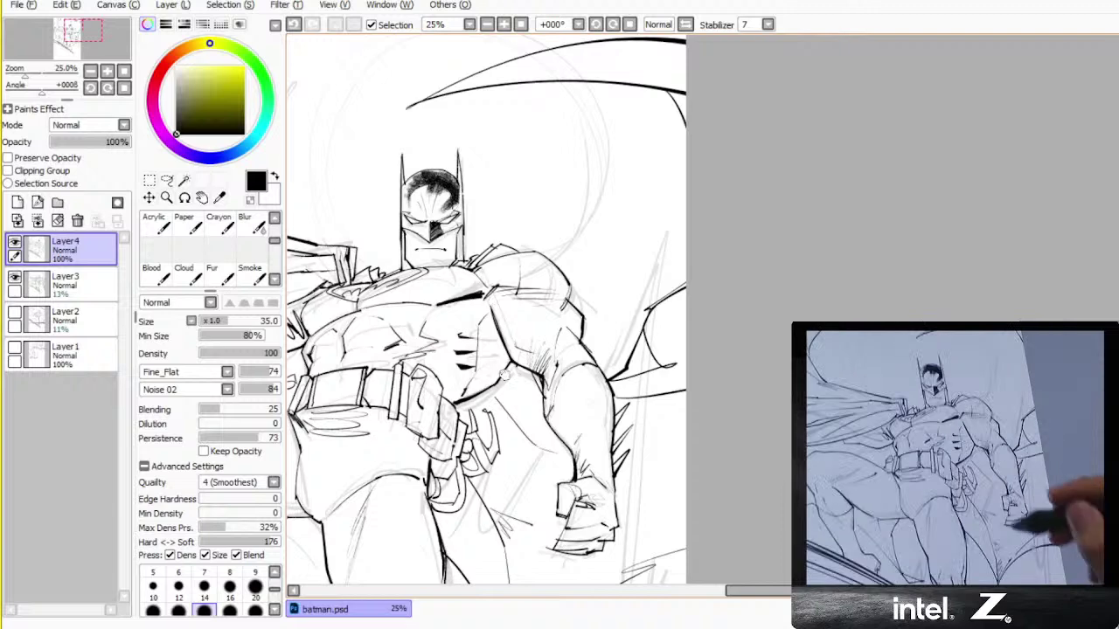
- Extend the ledge's ink line past the front foot down to the canvas's lower edge with the size 500 ink brush
{"action": "left_click_drag", "start_coordinate": [503, 375], "coordinate": [615, 341]}
{"action": "scroll", "coordinate": [603, 335], "scroll_direction": "down", "scroll_amount": 1}
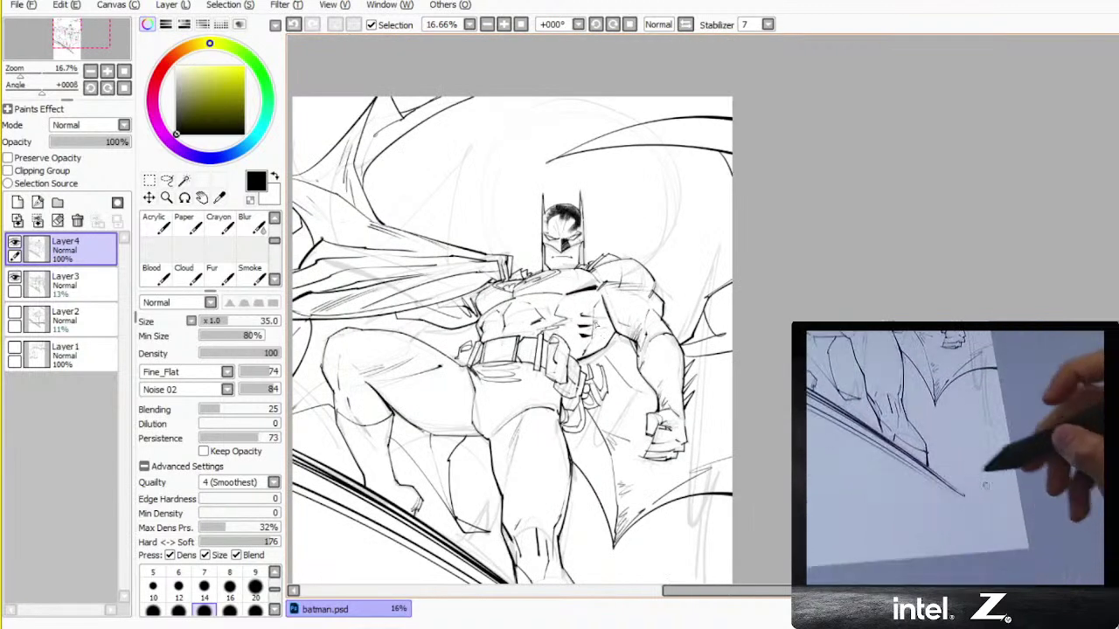
{"action": "mouse_move", "coordinate": [645, 463]}
{"action": "left_mouse_down"}
{"action": "mouse_move", "coordinate": [674, 367]}
{"action": "mouse_move", "coordinate": [672, 304]}
{"action": "left_mouse_up"}
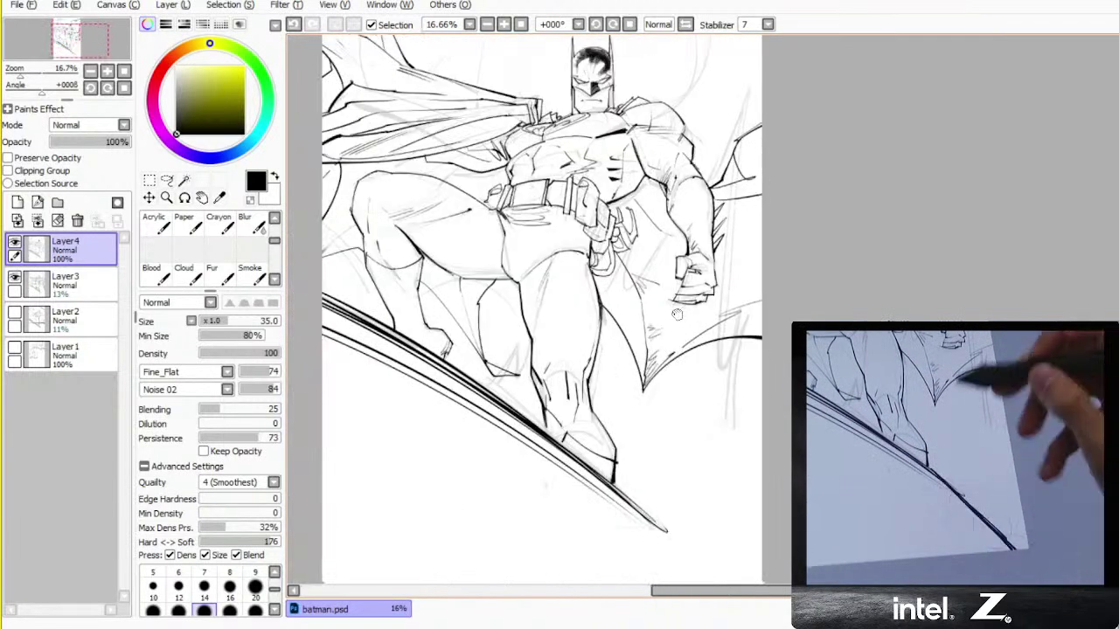
{"action": "key", "text": "e"}
{"action": "left_click_drag", "start_coordinate": [704, 515], "coordinate": [622, 396]}
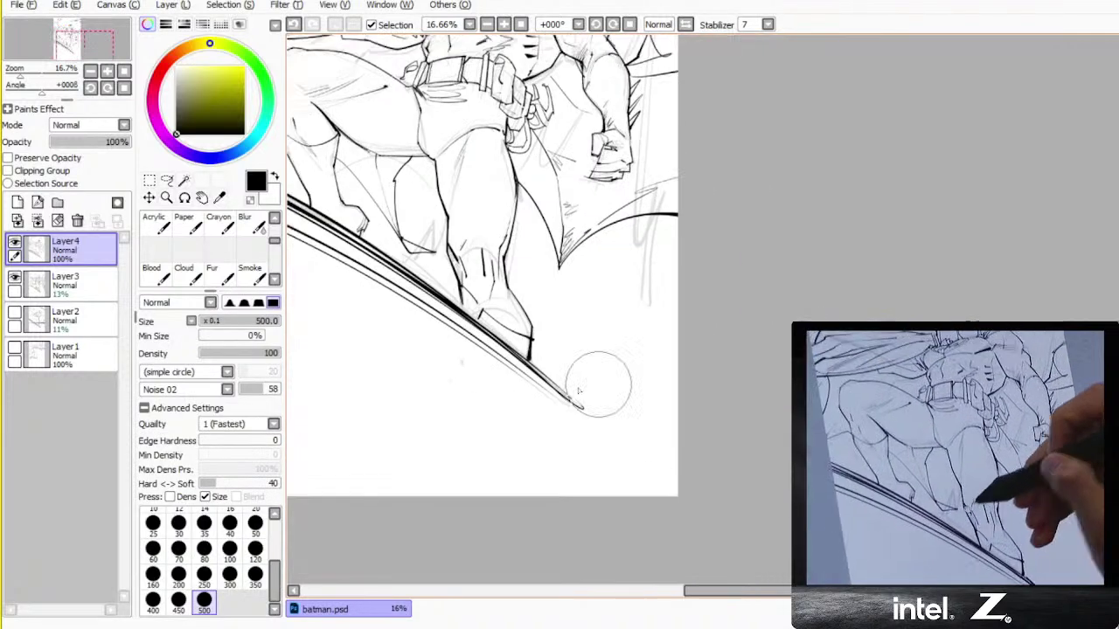
{"action": "left_click_drag", "start_coordinate": [544, 372], "coordinate": [658, 507]}
{"action": "left_click_drag", "start_coordinate": [586, 280], "coordinate": [622, 407]}
{"action": "left_click_drag", "start_coordinate": [487, 380], "coordinate": [583, 429]}
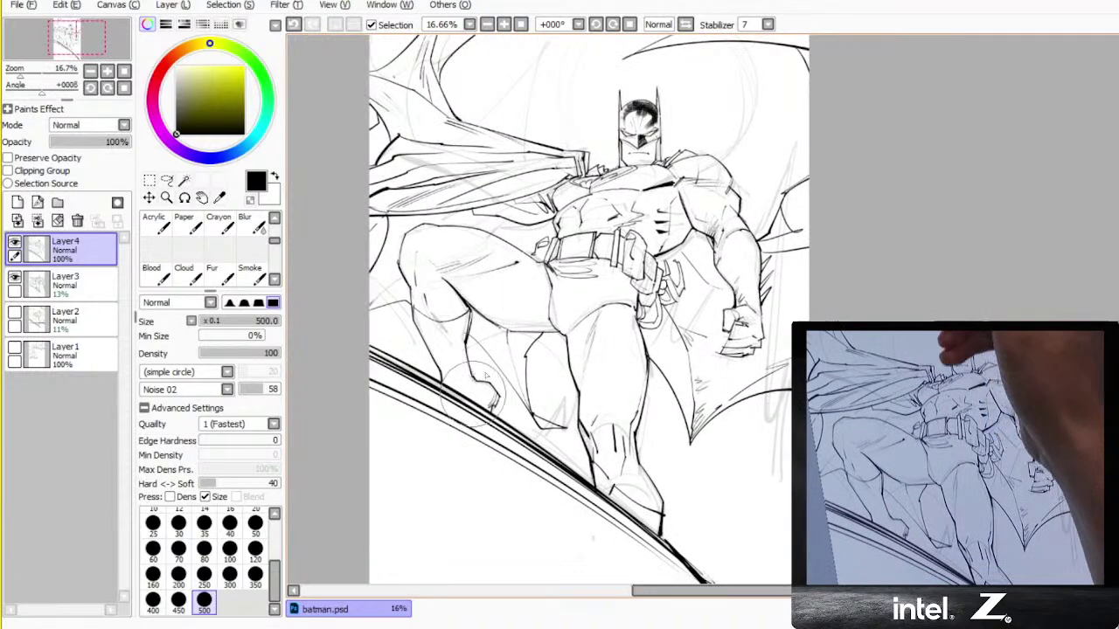
{"action": "mouse_move", "coordinate": [768, 198]}
{"action": "left_mouse_down"}
{"action": "mouse_move", "coordinate": [711, 255]}
{"action": "mouse_move", "coordinate": [679, 263]}
{"action": "mouse_move", "coordinate": [697, 287]}
{"action": "left_mouse_up"}
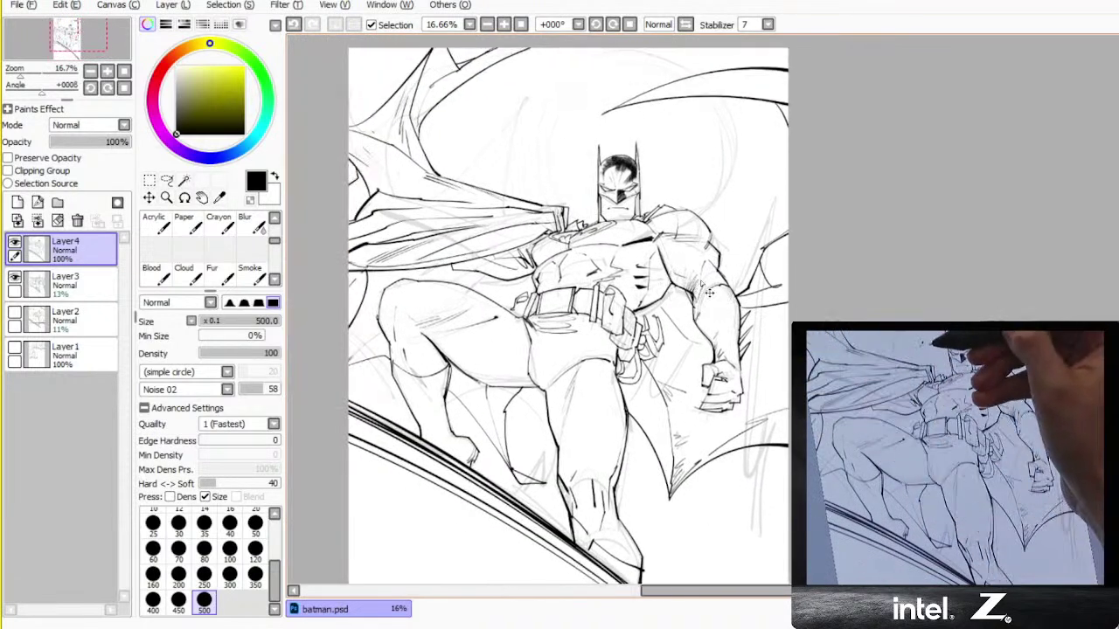
- Select the whole canvas and exclude the background areas around the cape, legs and ledge with the Magic Wand
{"action": "key", "text": "ctrl+a"}
{"action": "right_click", "coordinate": [550, 130]}
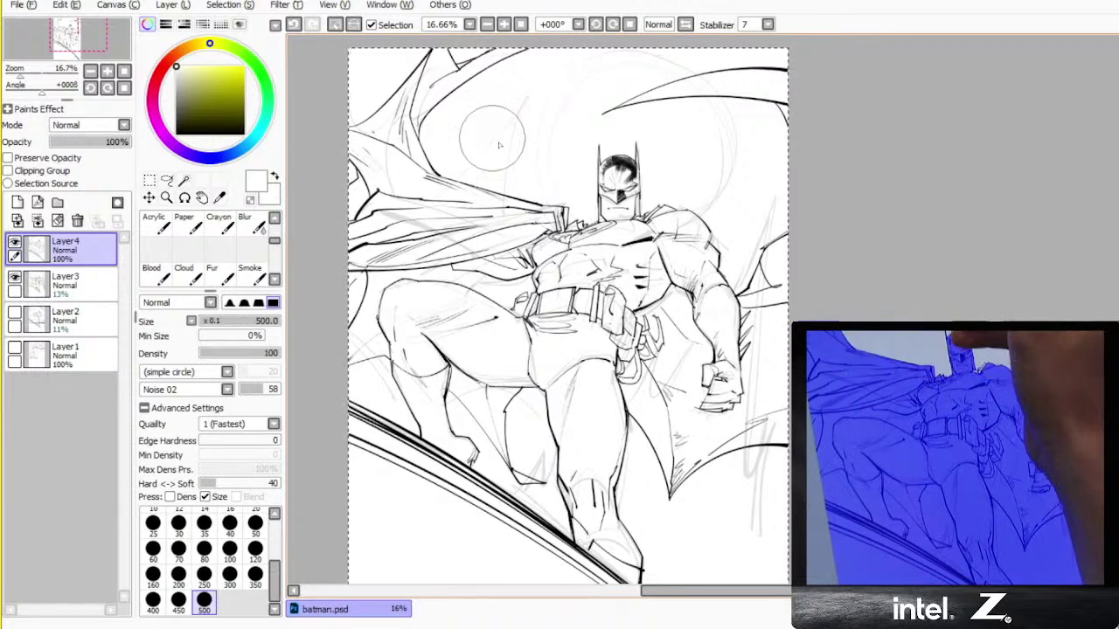
{"action": "key", "text": "w"}
{"action": "left_click", "coordinate": [510, 77]}
{"action": "left_click", "coordinate": [392, 101]}
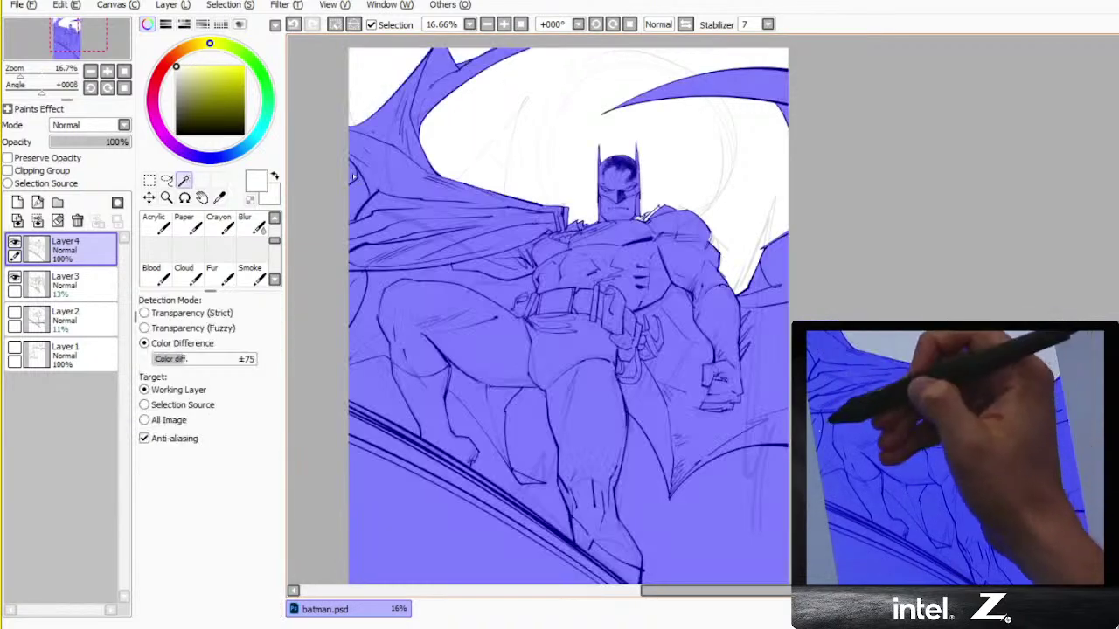
{"action": "left_click", "coordinate": [359, 295]}
{"action": "left_click", "coordinate": [480, 450]}
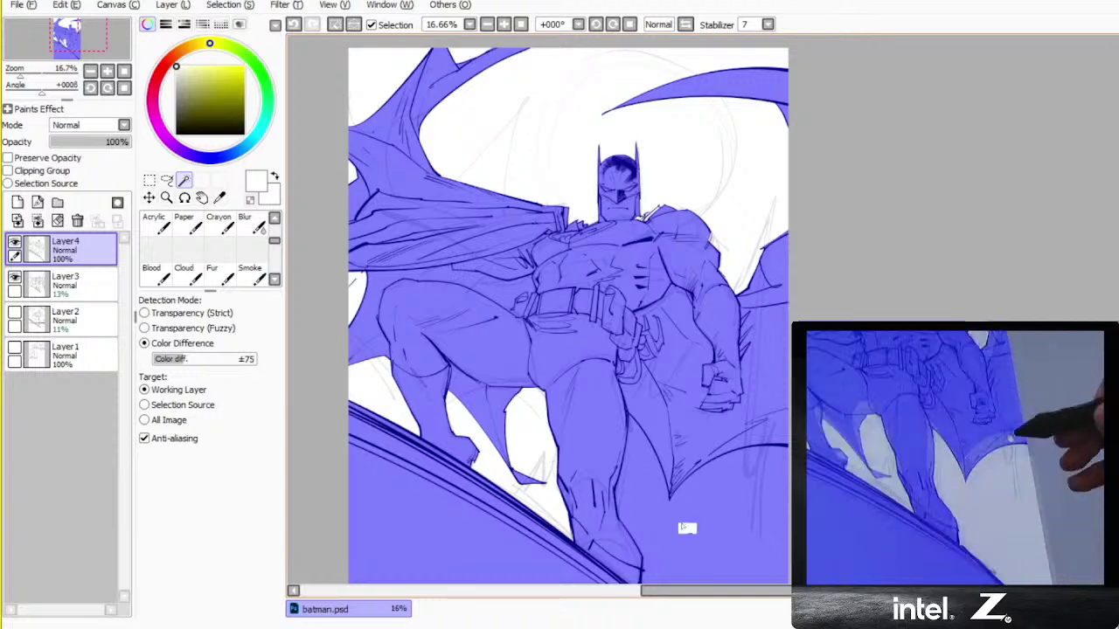
{"action": "left_click_drag", "start_coordinate": [687, 533], "coordinate": [675, 322]}
{"action": "left_click_drag", "start_coordinate": [604, 39], "coordinate": [612, 204]}
{"action": "left_click", "coordinate": [612, 204]}
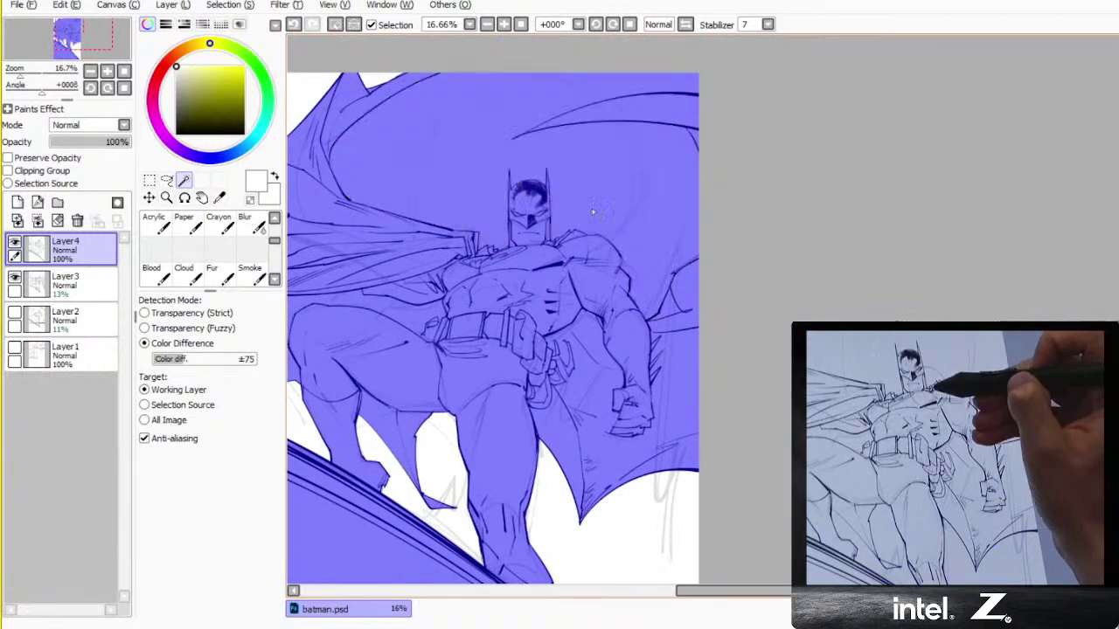
- Redo the selection so it covers the figure, cape and ledge without the open background around the head
{"action": "key", "text": "ctrl+d"}
{"action": "key", "text": "n"}
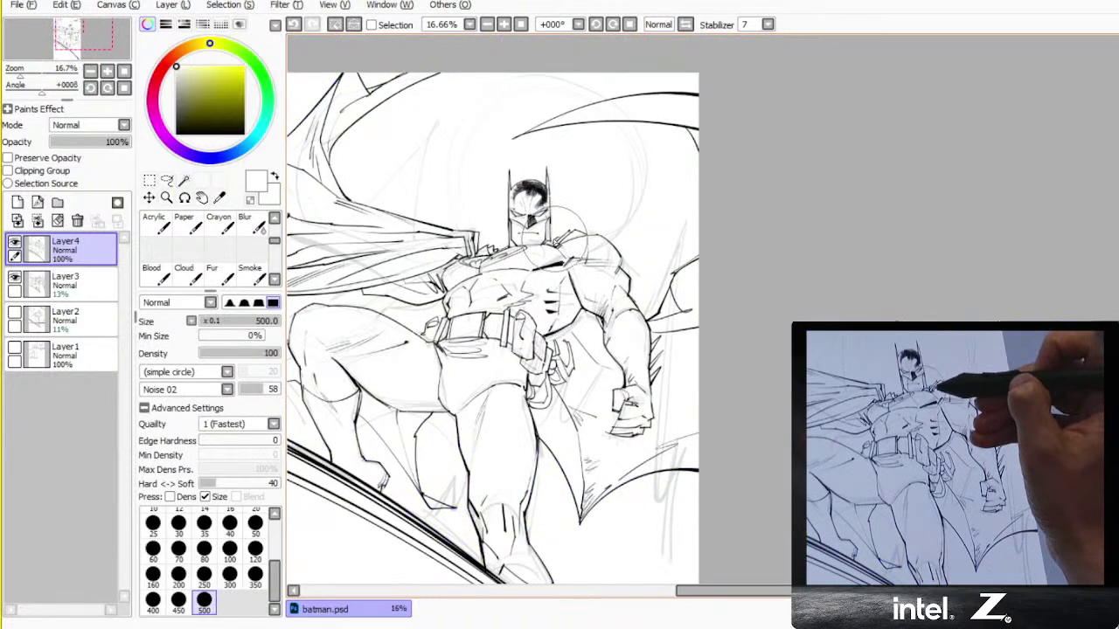
{"action": "key", "text": "x"}
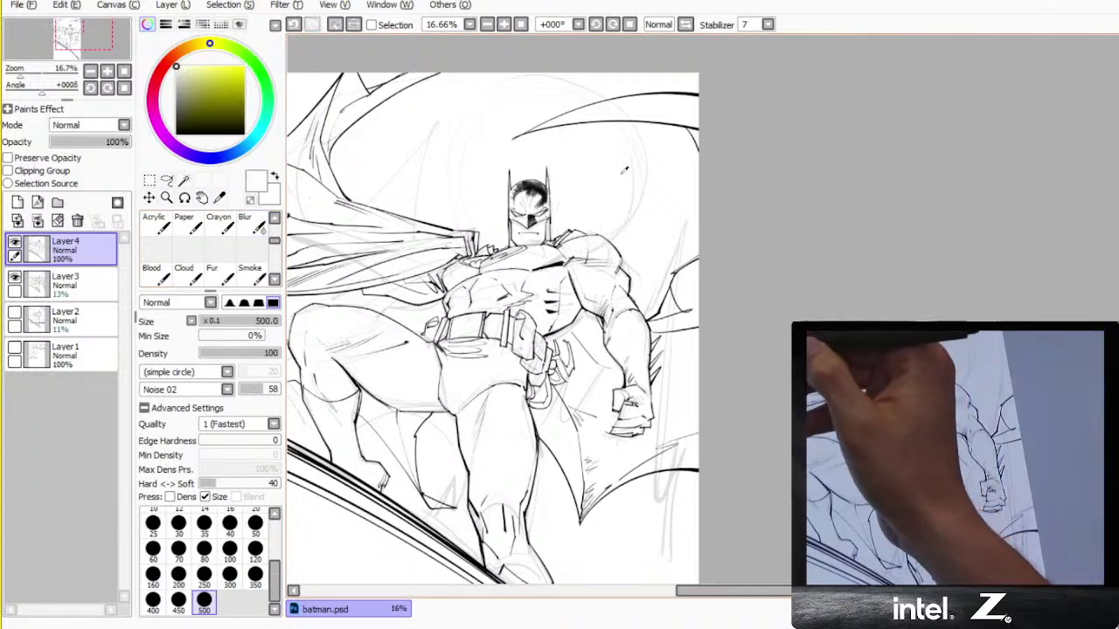
{"action": "key", "text": "x"}
{"action": "key", "text": "w"}
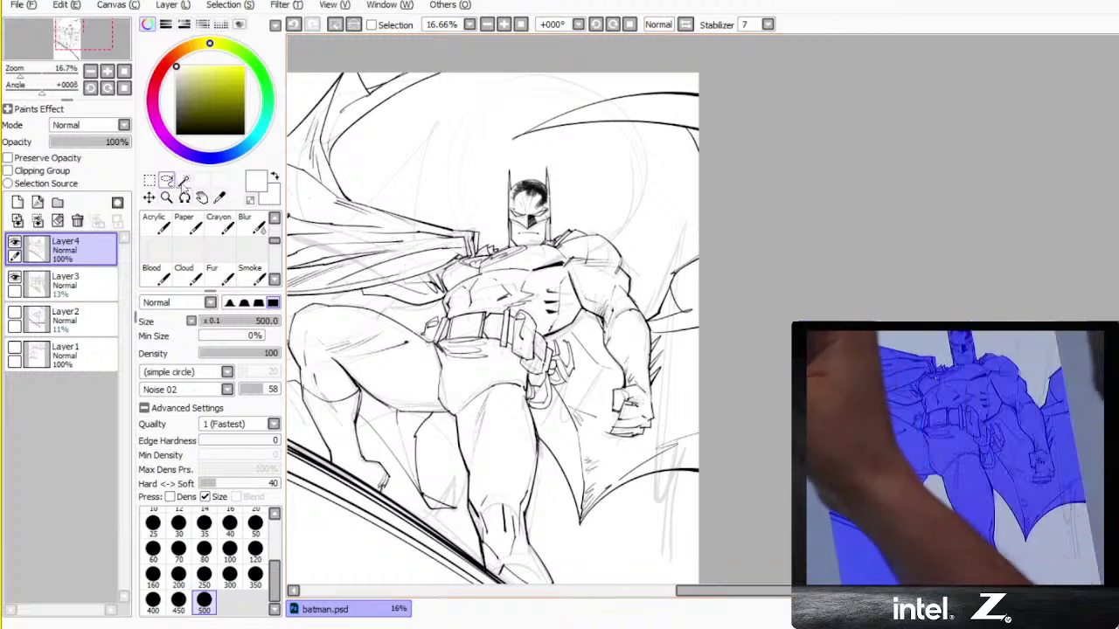
{"action": "left_click", "coordinate": [620, 216]}
{"action": "left_click_drag", "start_coordinate": [488, 279], "coordinate": [582, 239]}
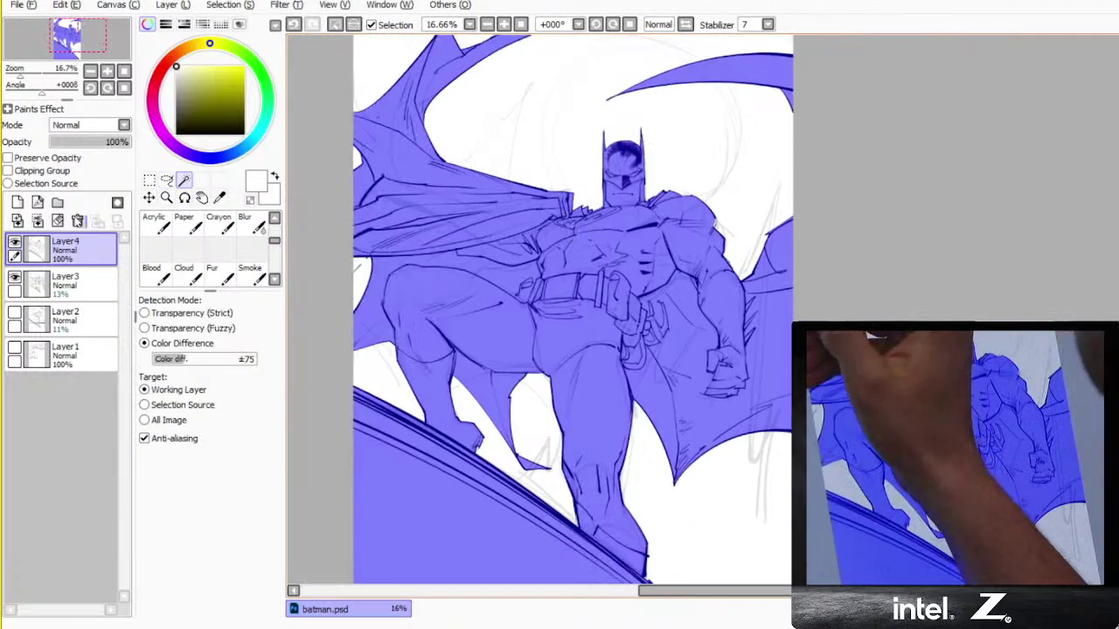
- Add a new layer in Multiply mode and fill the selected figure, cape and ledge with a light blue-grey
{"action": "left_click", "coordinate": [17, 202]}
{"action": "left_click", "coordinate": [124, 125]}
{"action": "left_click", "coordinate": [108, 145]}
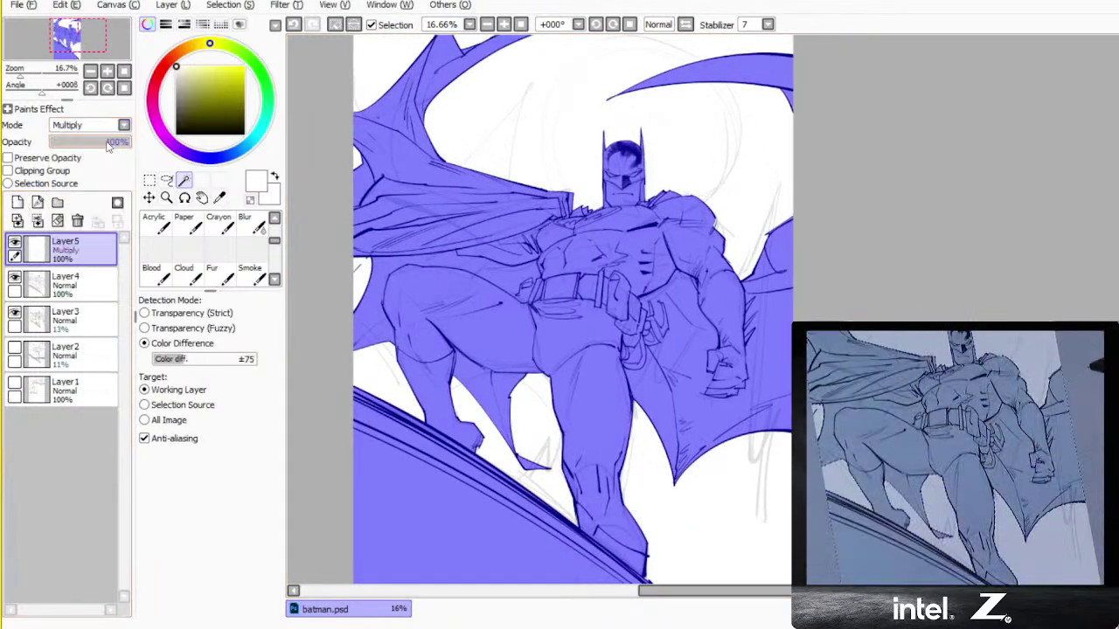
{"action": "left_click", "coordinate": [235, 153]}
{"action": "key", "text": "g"}
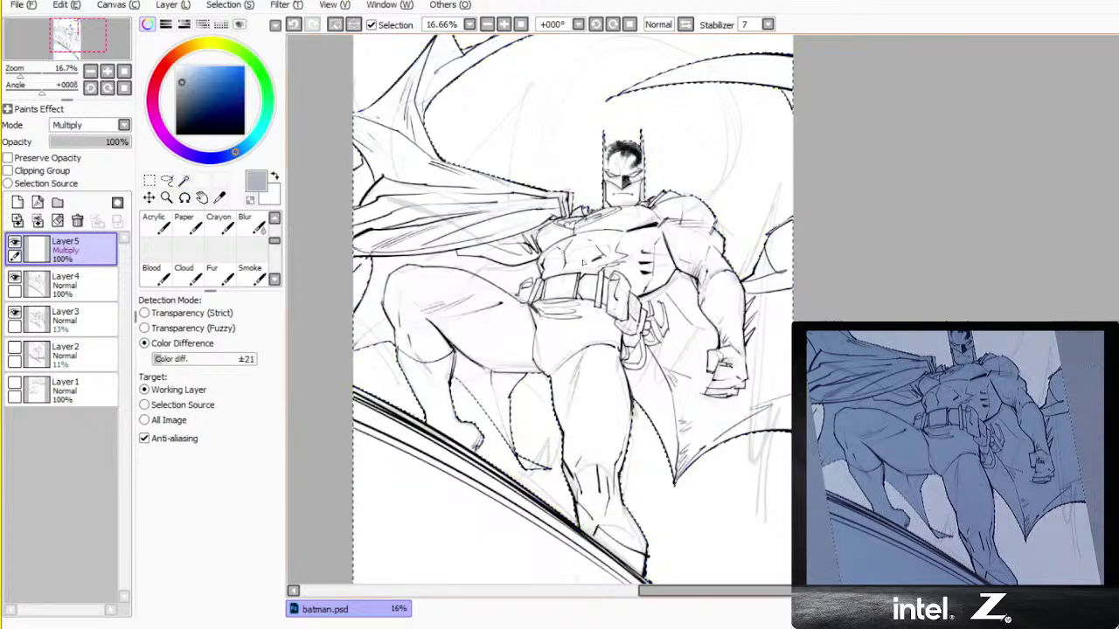
{"action": "left_click", "coordinate": [649, 250]}
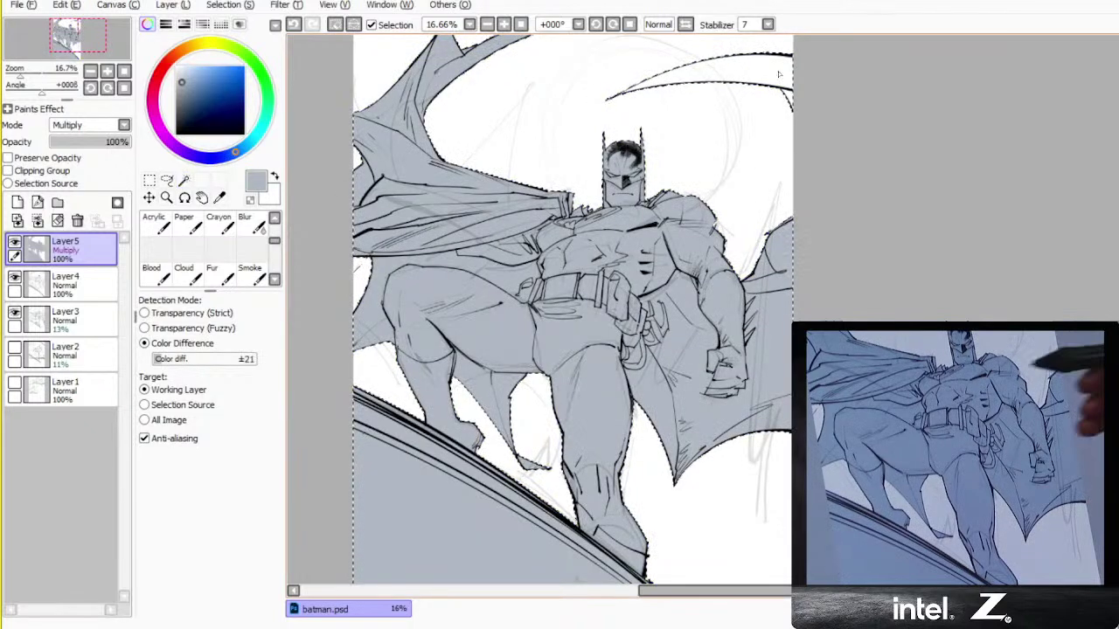
{"action": "left_click", "coordinate": [699, 75]}
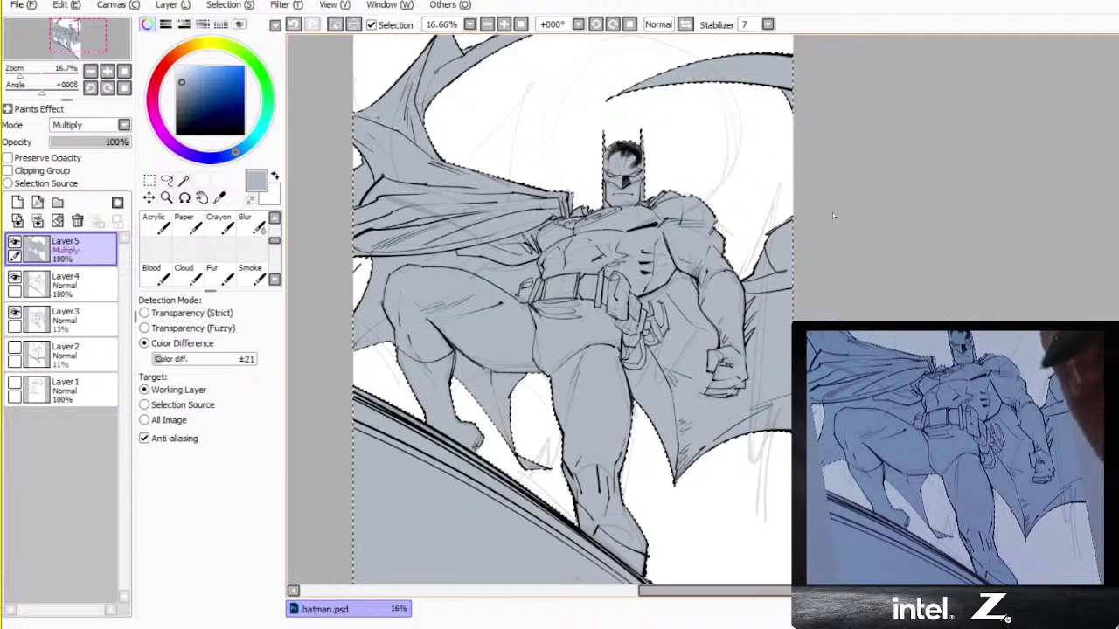
- Clear the selection around the filled figure
{"action": "key", "text": "m"}
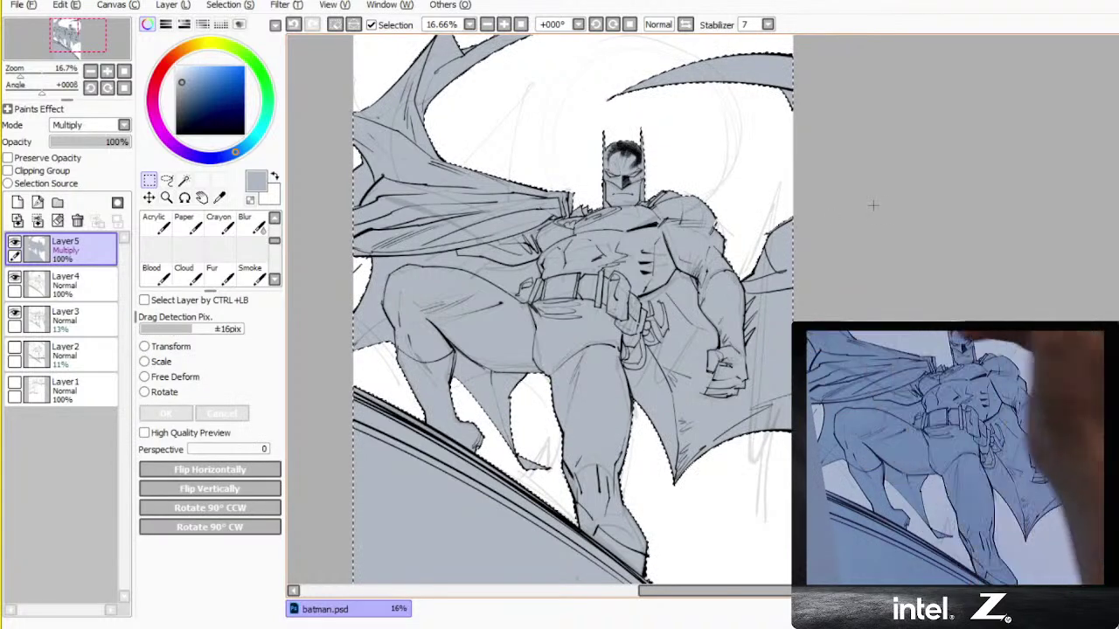
{"action": "key", "text": "ctrl+d"}
{"action": "left_click", "coordinate": [39, 254], "text": "ctrl"}
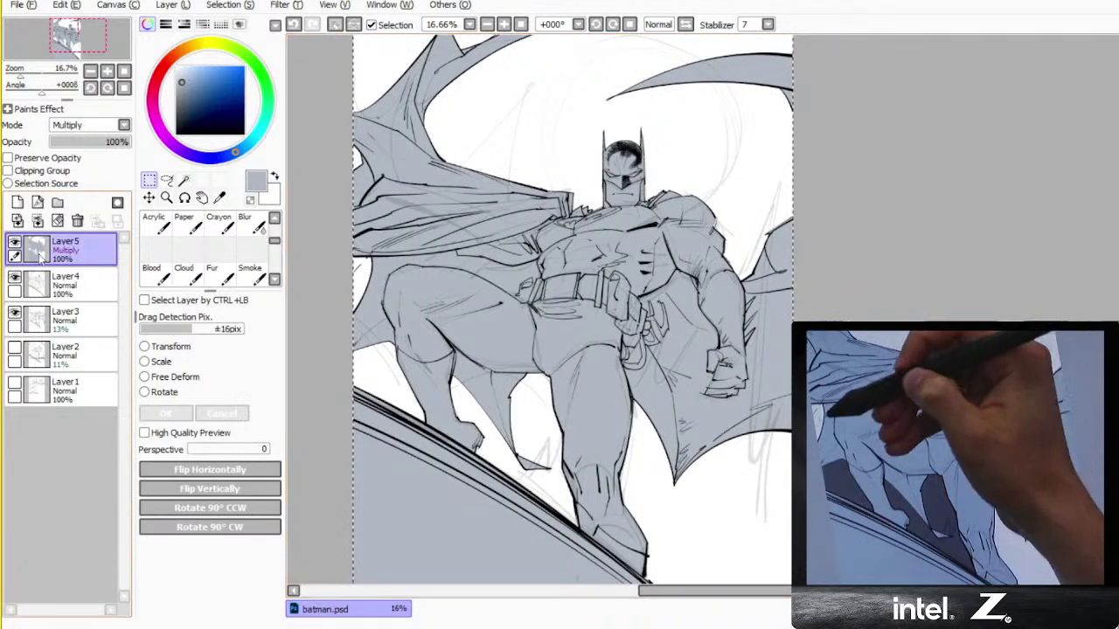
{"action": "key", "text": "ctrl+d"}
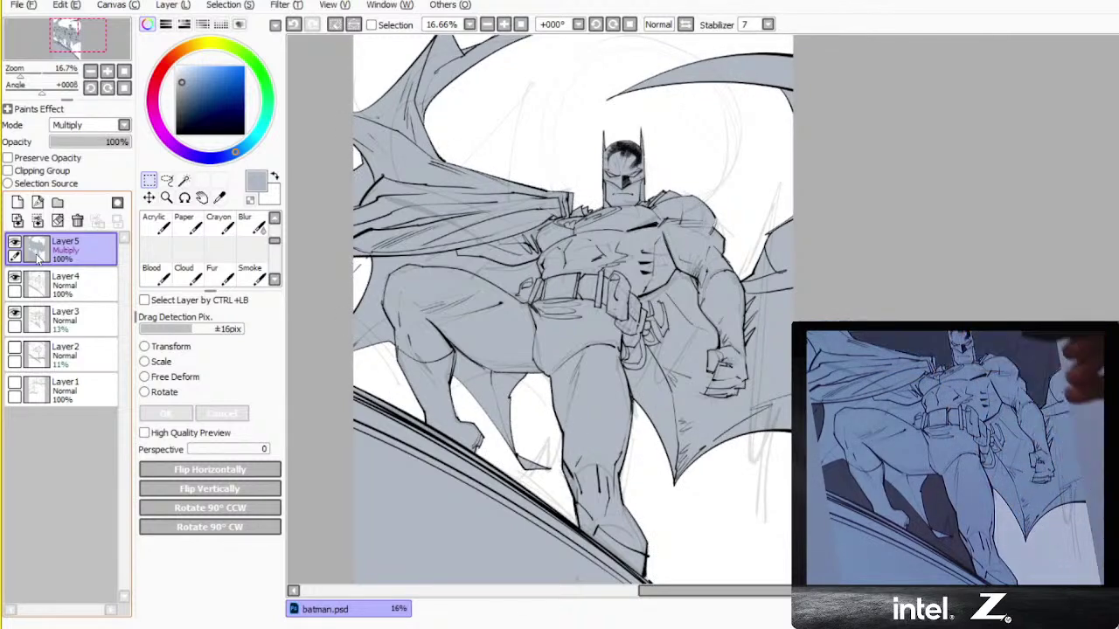
- Fill the background areas between the legs, around the cape and behind the head with dark grey on the Multiply layer
{"action": "left_click", "coordinate": [177, 107]}
{"action": "key", "text": "g"}
{"action": "left_click", "coordinate": [525, 420]}
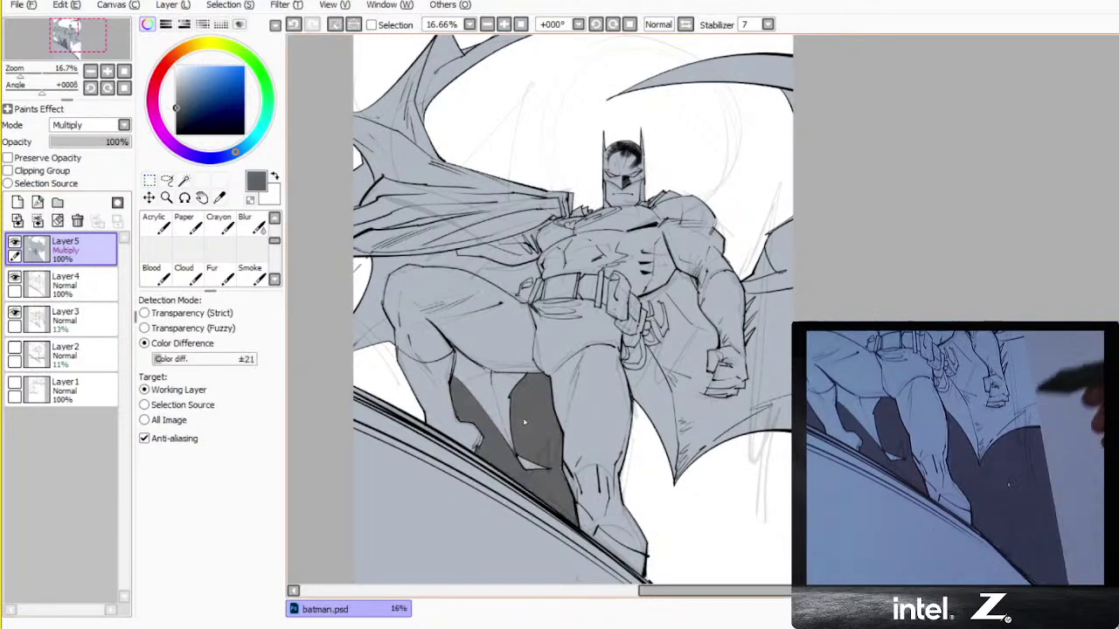
{"action": "left_click", "coordinate": [378, 376]}
{"action": "left_click", "coordinate": [363, 276]}
{"action": "left_click", "coordinate": [361, 160]}
{"action": "left_click", "coordinate": [376, 87]}
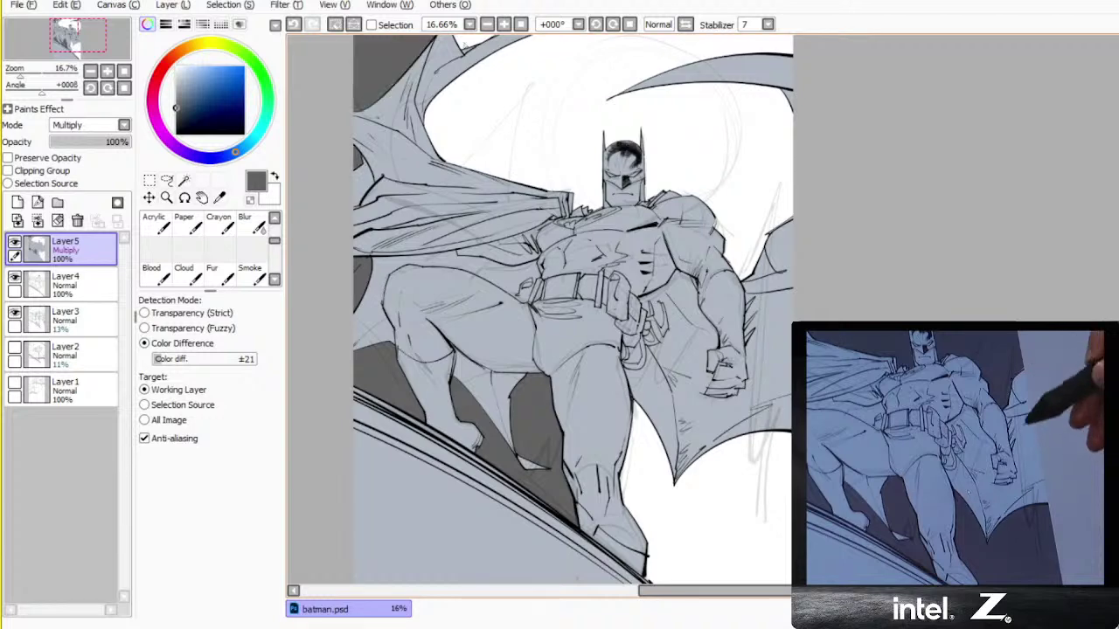
{"action": "left_click", "coordinate": [545, 122]}
{"action": "left_click_drag", "start_coordinate": [748, 522], "coordinate": [697, 398]}
{"action": "left_click", "coordinate": [666, 414]}
{"action": "left_click_drag", "start_coordinate": [615, 301], "coordinate": [598, 425]}
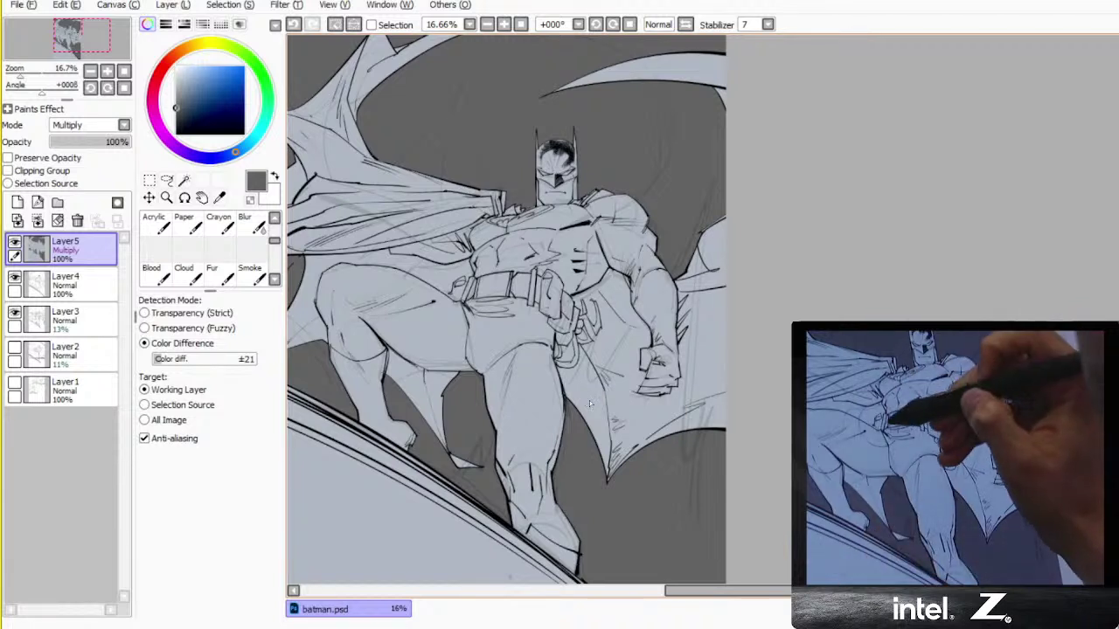
- Set the drawing colour to black
{"action": "key", "text": "n"}
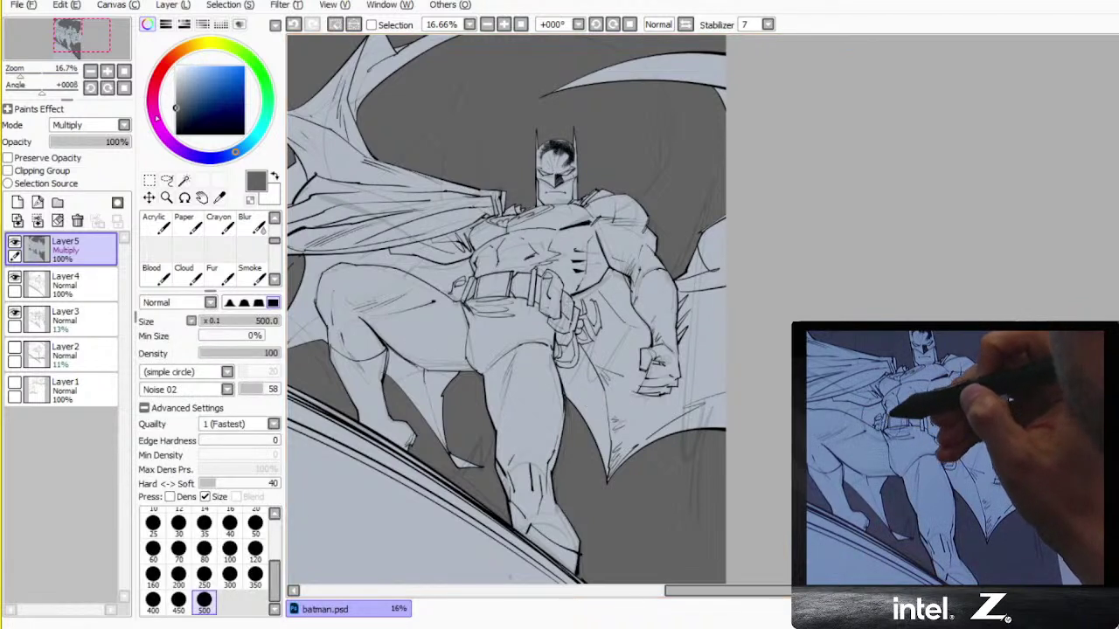
{"action": "left_click", "coordinate": [177, 134]}
{"action": "key", "text": "m"}
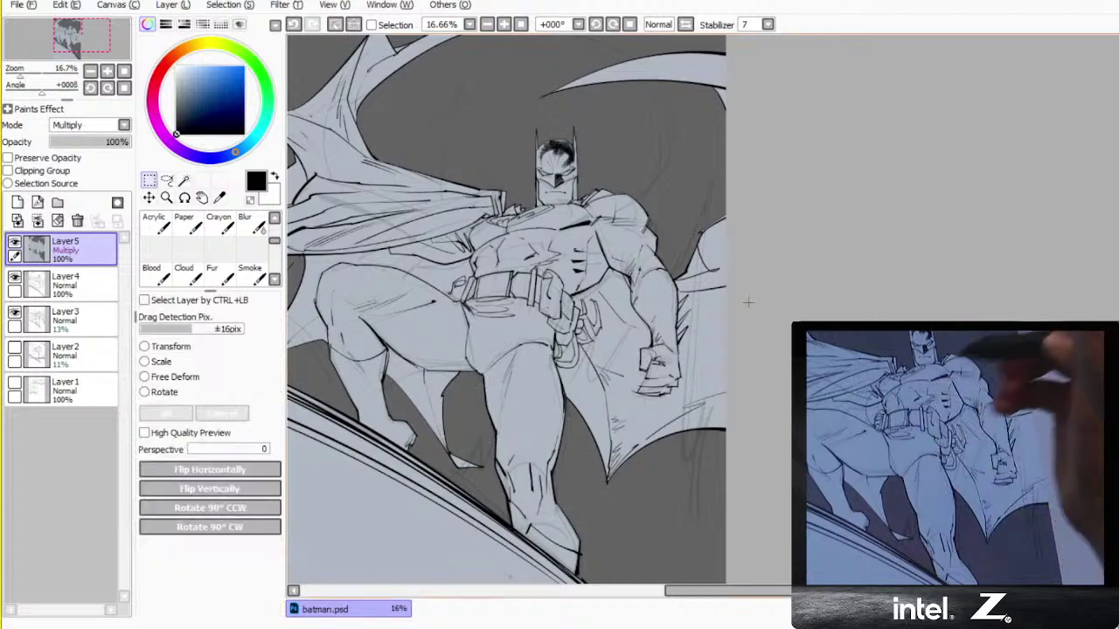
{"action": "left_click", "coordinate": [768, 275]}
{"action": "key", "text": "Return"}
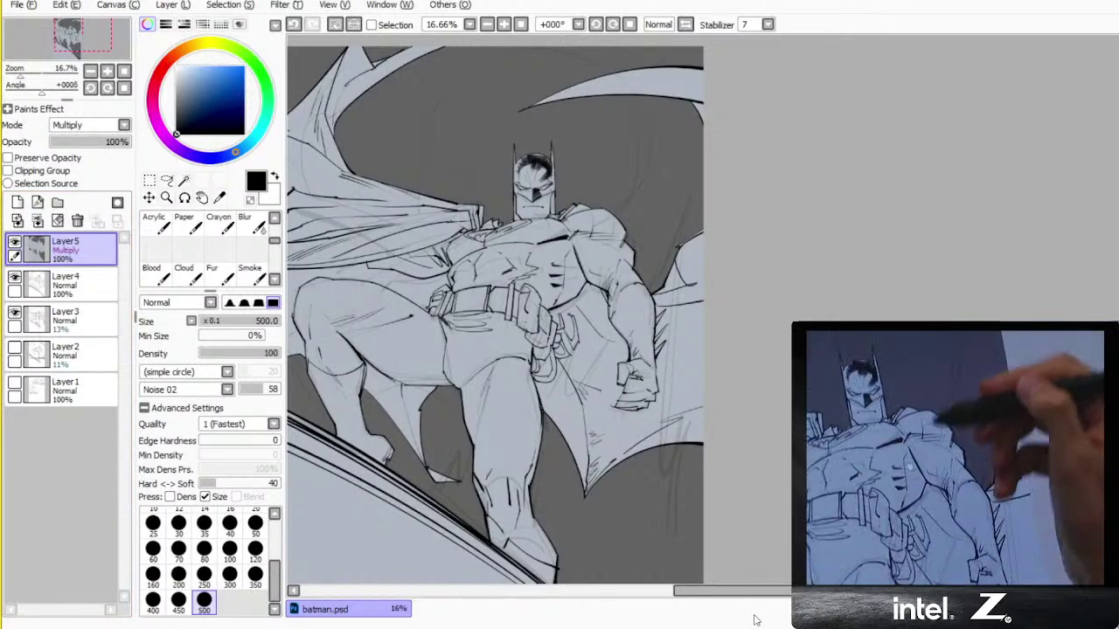
- Try shading the top of the cowl with black strokes on the Multiply layer
{"action": "key", "text": "Page_Up"}
{"action": "left_click_drag", "start_coordinate": [504, 242], "coordinate": [497, 360]}
{"action": "key", "text": "v"}
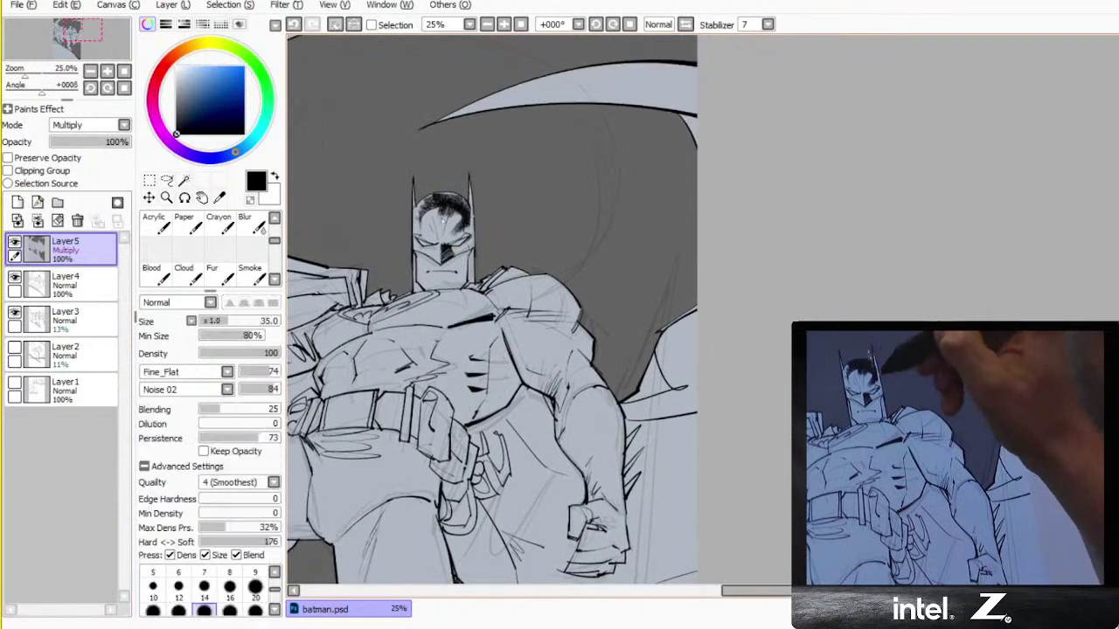
{"action": "left_click_drag", "start_coordinate": [453, 194], "coordinate": [465, 202]}
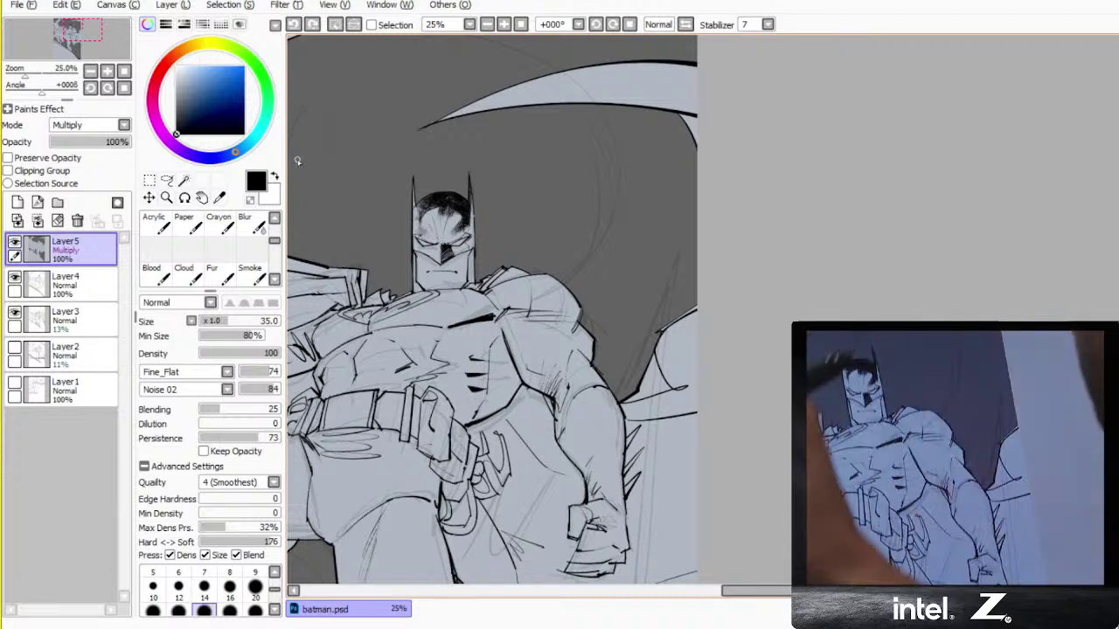
- Make the line-art layer Layer4 the active layer for further inking
{"action": "left_click", "coordinate": [76, 292]}
{"action": "left_click", "coordinate": [65, 255]}
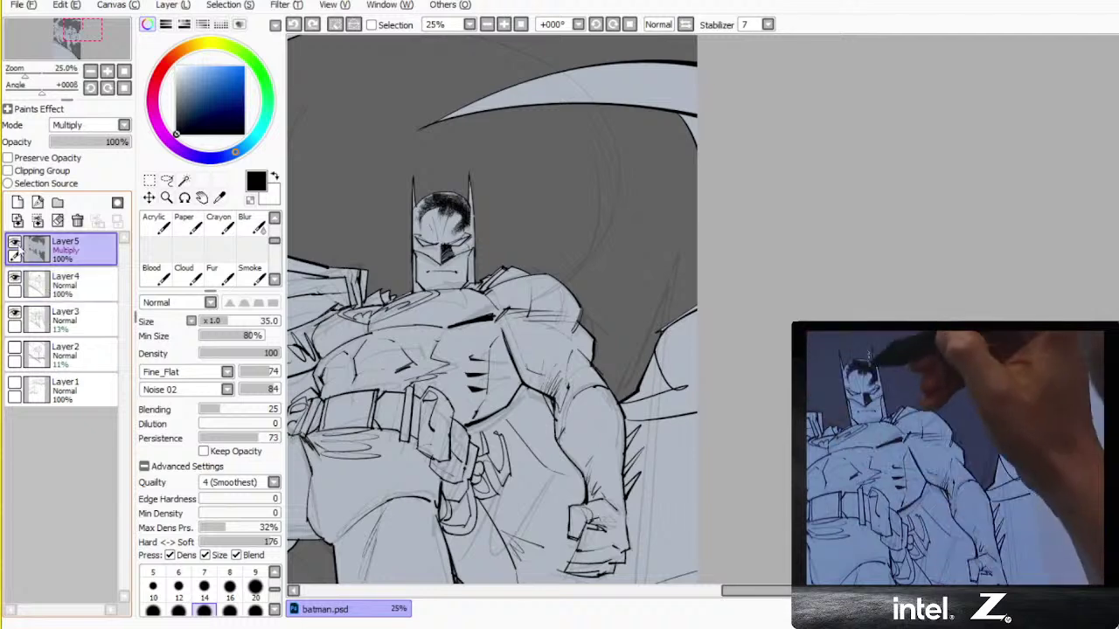
{"action": "left_click", "coordinate": [15, 279]}
{"action": "left_click", "coordinate": [14, 279]}
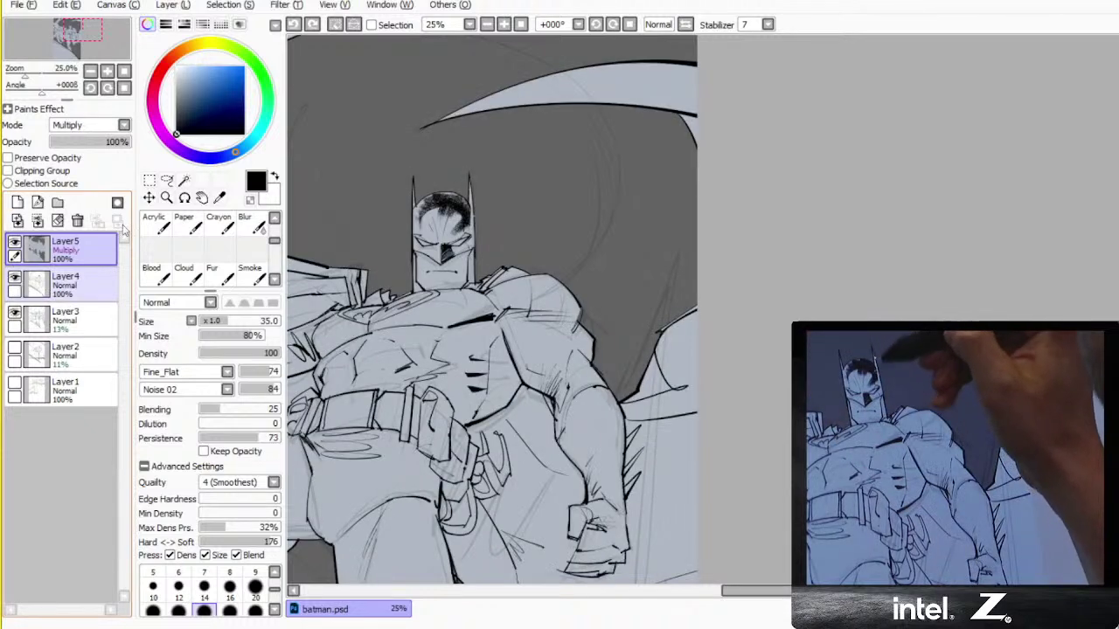
{"action": "left_click", "coordinate": [70, 285]}
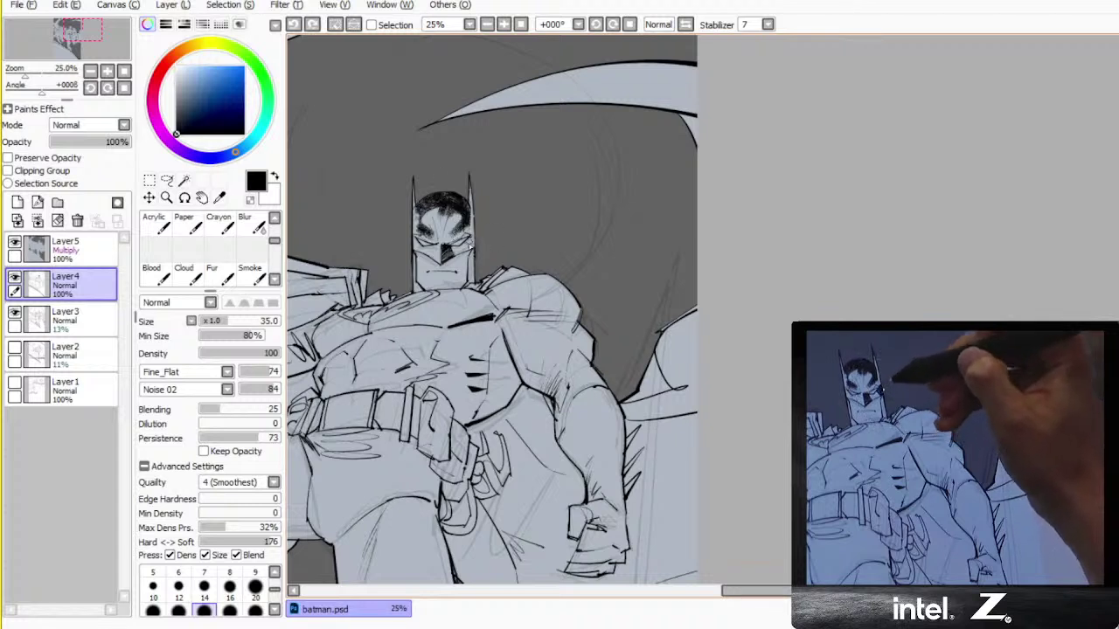
- Ink black brow shadows, forehead hatching and a solid shadow down the side of the cowl on Layer4
{"action": "key", "text": "e"}
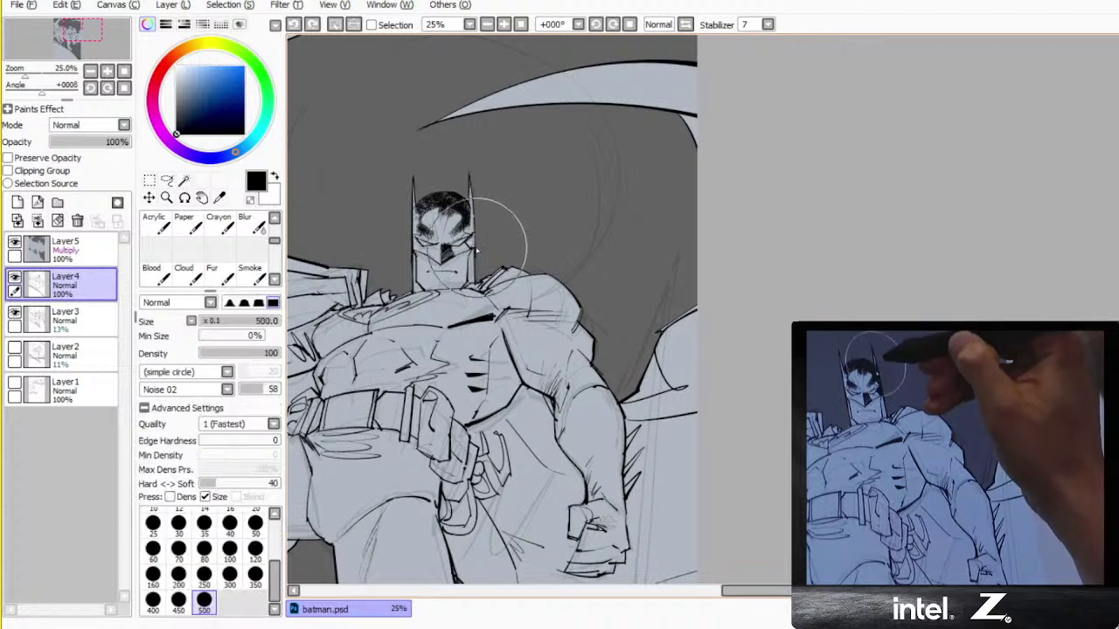
{"action": "key", "text": "g"}
{"action": "left_click", "coordinate": [473, 243]}
{"action": "key", "text": "e"}
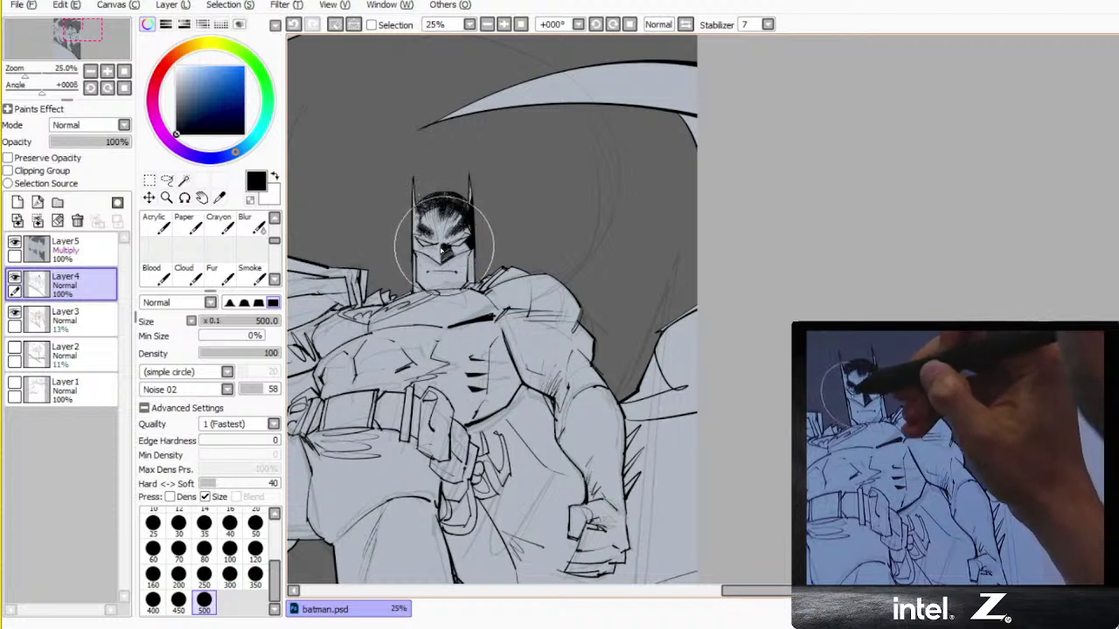
{"action": "left_click_drag", "start_coordinate": [419, 240], "coordinate": [426, 244]}
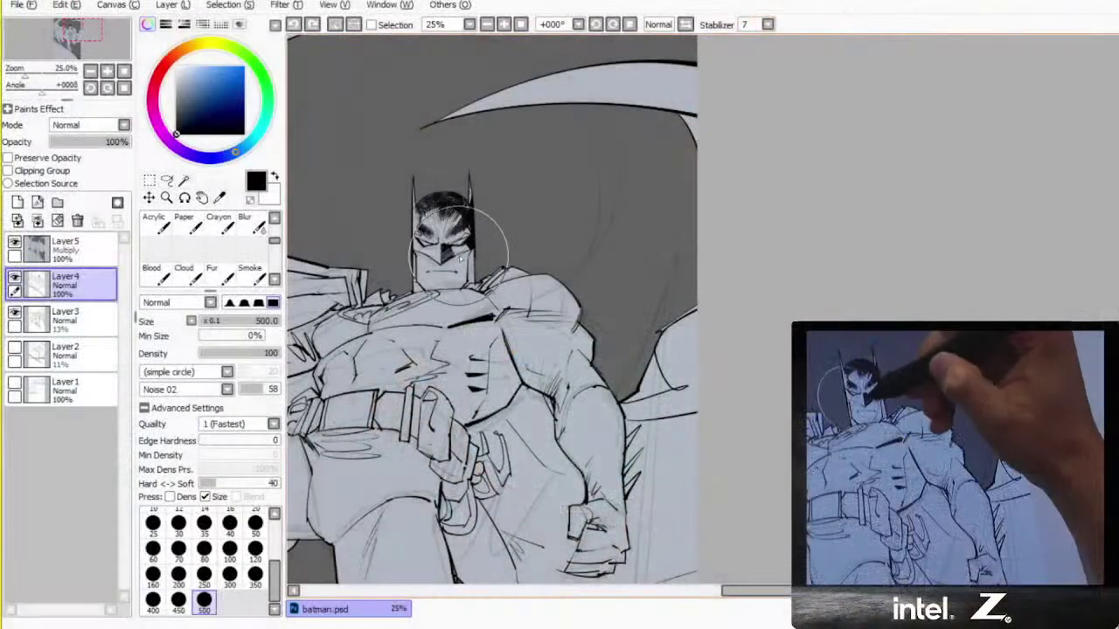
{"action": "key", "text": "e"}
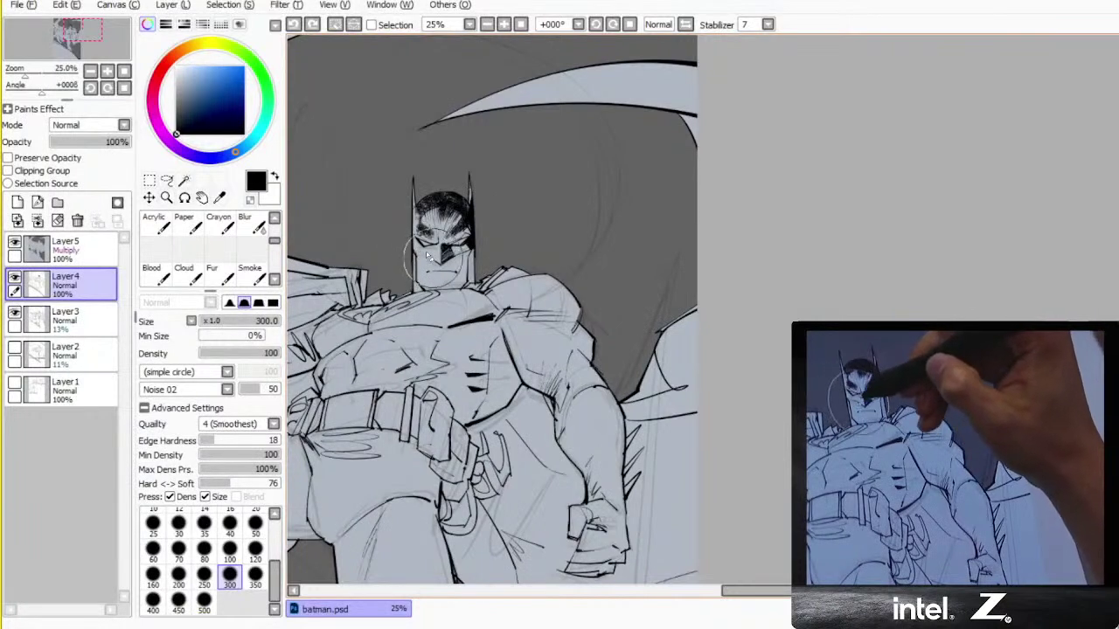
{"action": "key", "text": "n"}
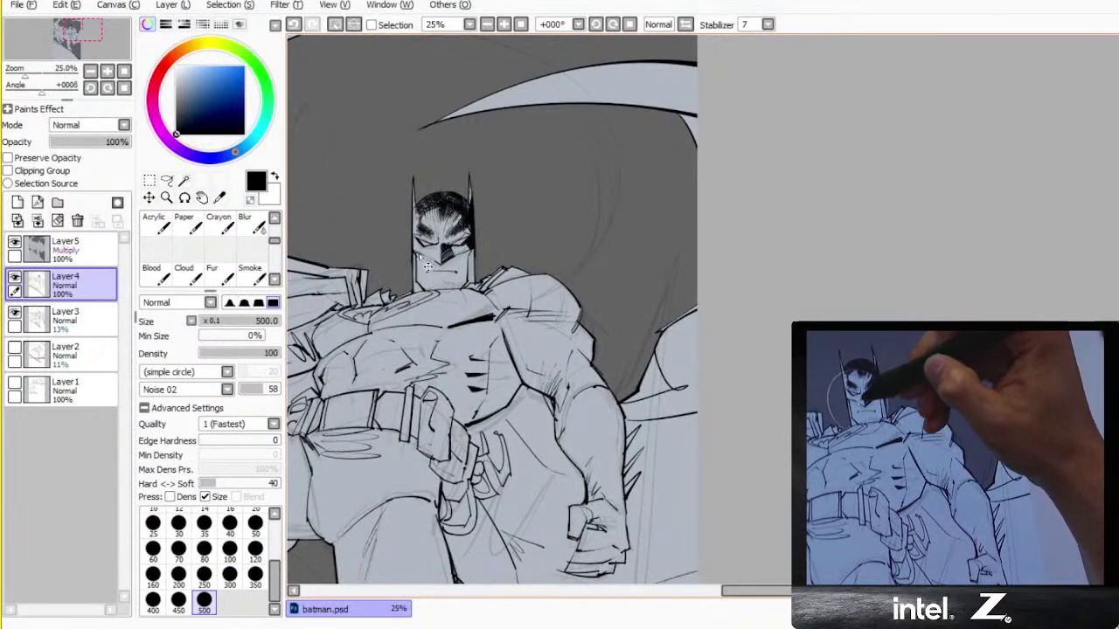
{"action": "left_click_drag", "start_coordinate": [426, 253], "coordinate": [440, 263]}
{"action": "key", "text": "ctrl+z"}
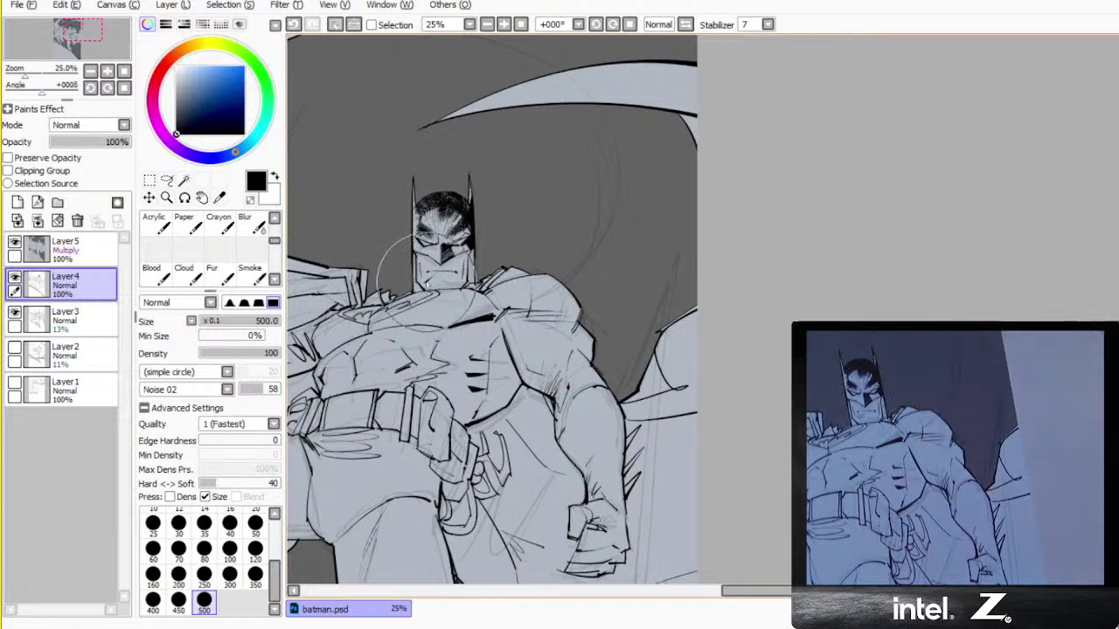
- Set the brush stabilizer to 2
{"action": "left_click", "coordinate": [767, 25]}
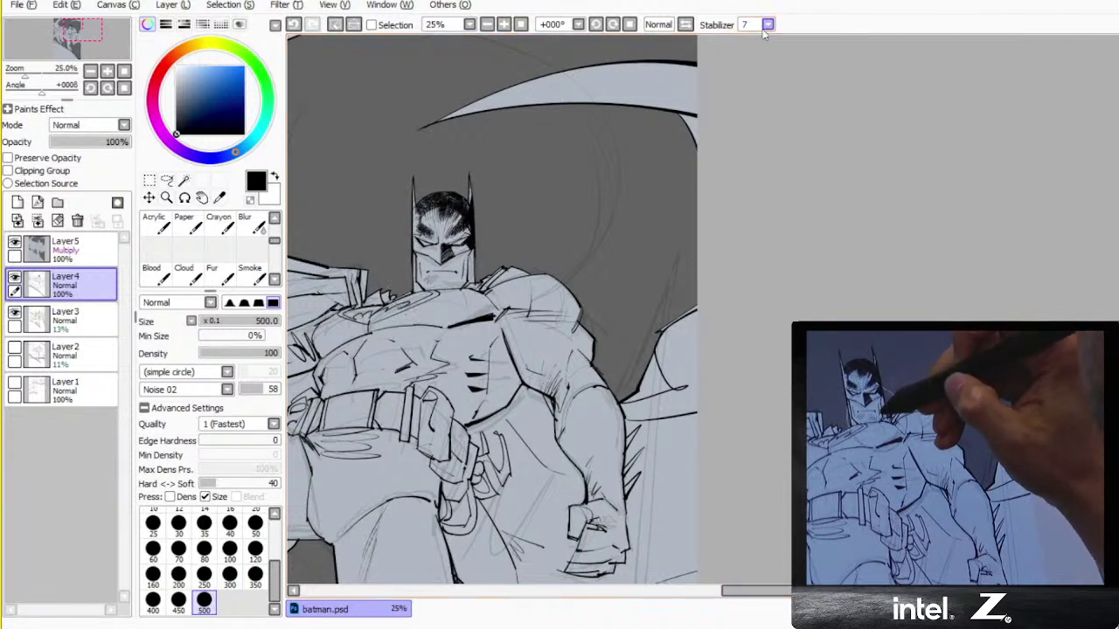
{"action": "left_click", "coordinate": [750, 65]}
{"action": "key", "text": "ctrl+z"}
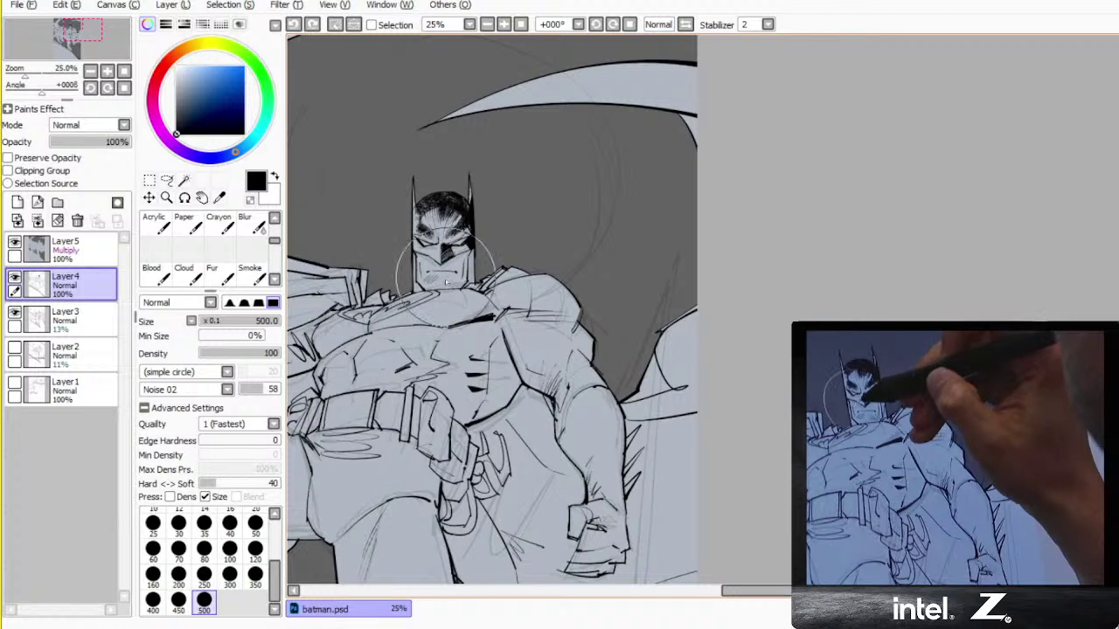
- Hatch the chin and lower face and refine the black shading on the mask
{"action": "mouse_move", "coordinate": [450, 279]}
{"action": "left_mouse_down"}
{"action": "mouse_move", "coordinate": [457, 285]}
{"action": "mouse_move", "coordinate": [427, 260]}
{"action": "mouse_move", "coordinate": [463, 262]}
{"action": "mouse_move", "coordinate": [450, 249]}
{"action": "mouse_move", "coordinate": [469, 270]}
{"action": "left_mouse_up"}
{"action": "key", "text": "ctrl+z"}
{"action": "key", "text": "ctrl+z"}
{"action": "key", "text": "ctrl+z"}
{"action": "key", "text": "w"}
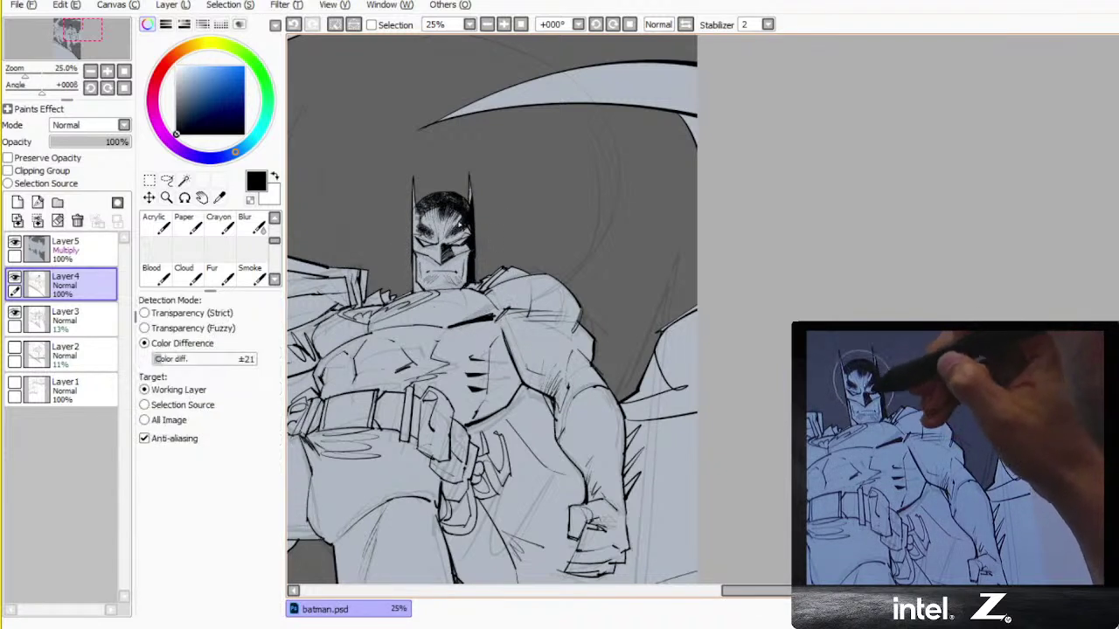
{"action": "key", "text": "b"}
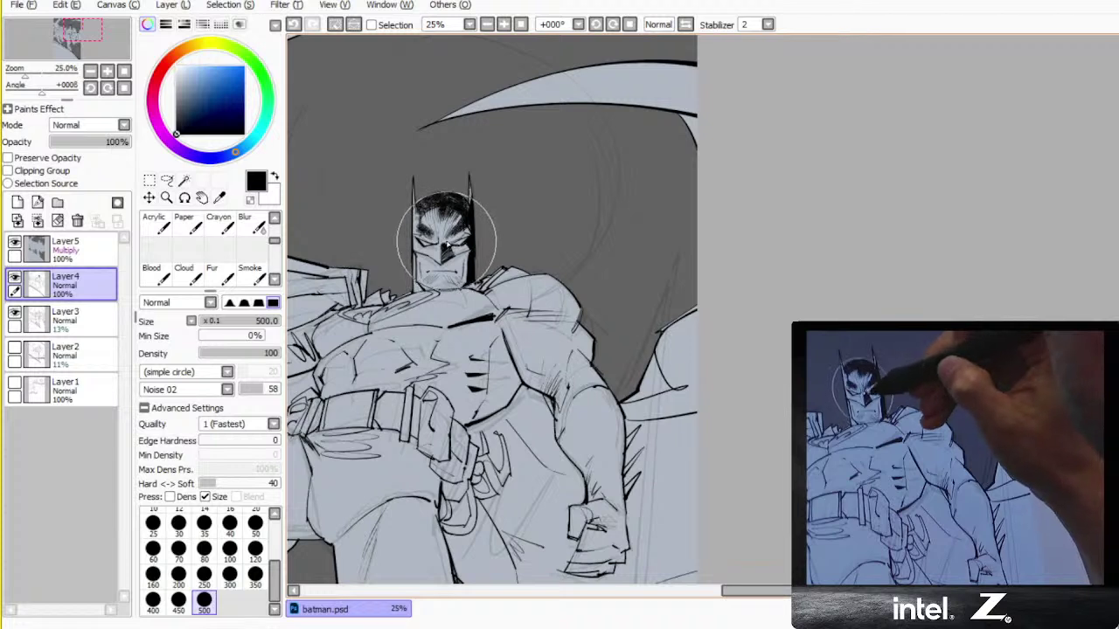
{"action": "mouse_move", "coordinate": [445, 238]}
{"action": "left_mouse_down"}
{"action": "mouse_move", "coordinate": [407, 237]}
{"action": "mouse_move", "coordinate": [436, 244]}
{"action": "left_mouse_up"}
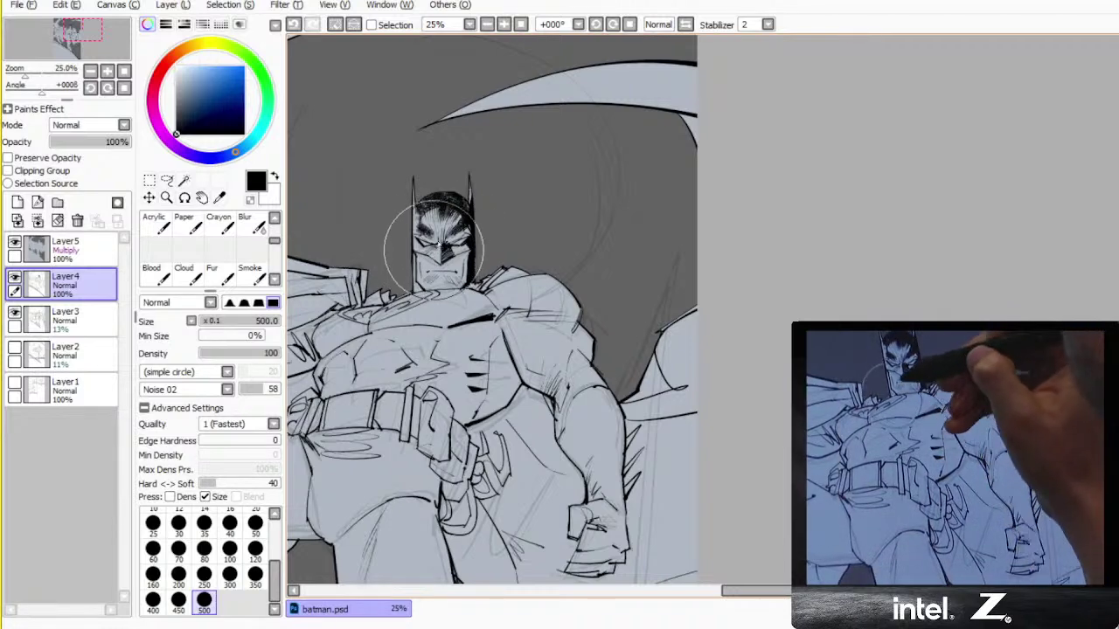
- Ink a solid black shadow beneath the neck and along the cape collar over the shoulder
{"action": "mouse_move", "coordinate": [523, 261]}
{"action": "left_mouse_down"}
{"action": "mouse_move", "coordinate": [597, 217]}
{"action": "mouse_move", "coordinate": [495, 237]}
{"action": "left_mouse_up"}
{"action": "key", "text": "w"}
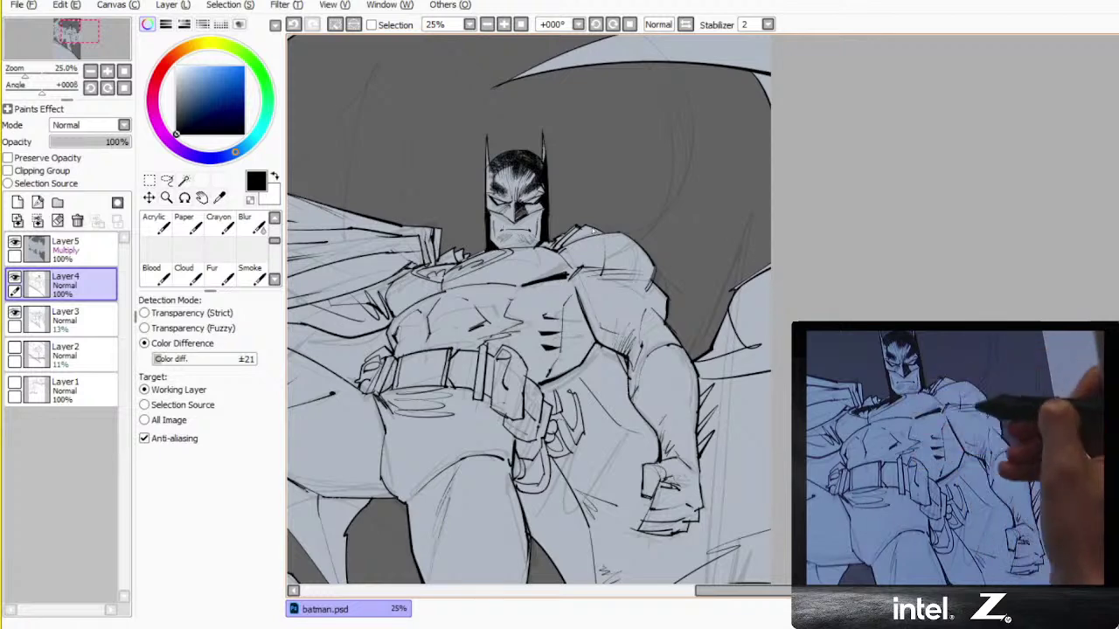
{"action": "key", "text": "b"}
{"action": "key", "text": "w"}
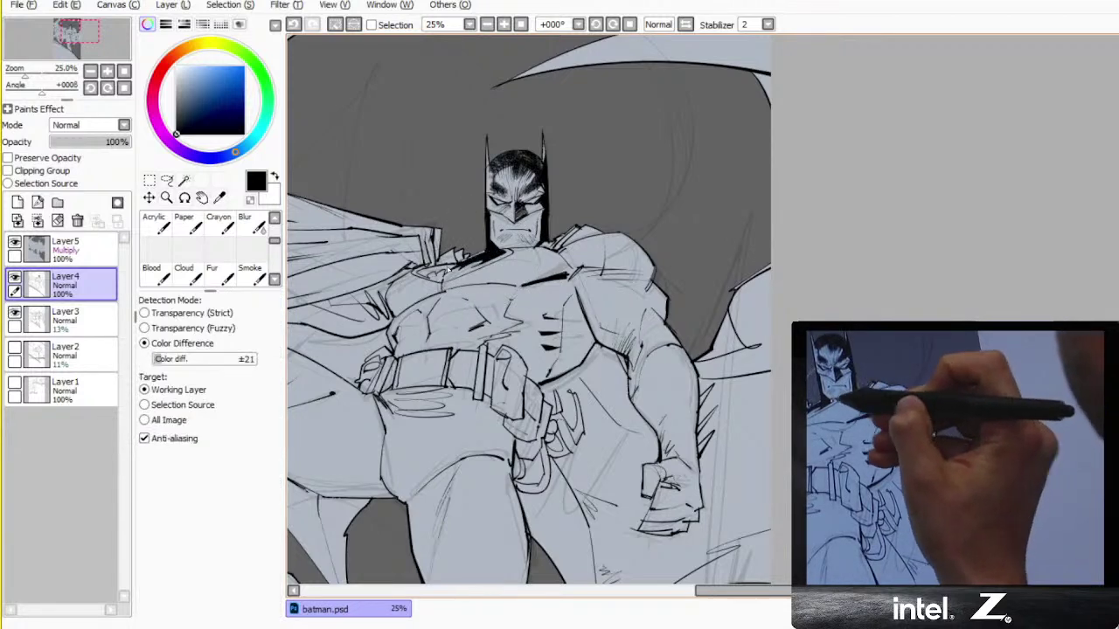
{"action": "left_click_drag", "start_coordinate": [592, 307], "coordinate": [478, 311]}
{"action": "key", "text": "b"}
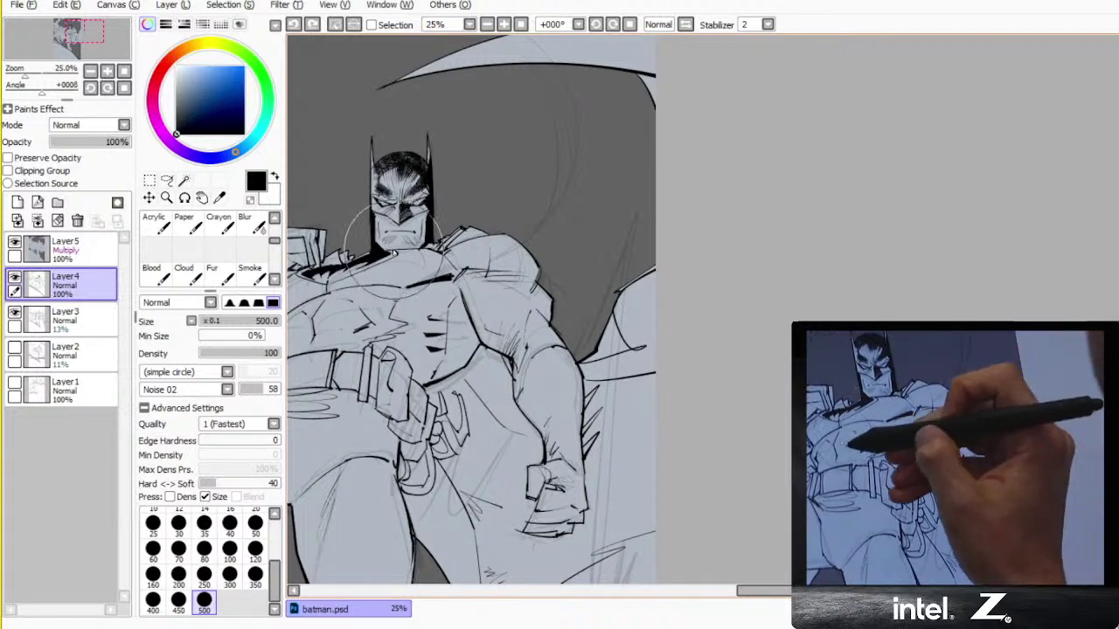
{"action": "key", "text": "e"}
{"action": "key", "text": "b"}
- Hatch the chest and upper abdomen muscles beside the cape-side shoulder with fine black strokes
{"action": "left_click_drag", "start_coordinate": [446, 307], "coordinate": [512, 309]}
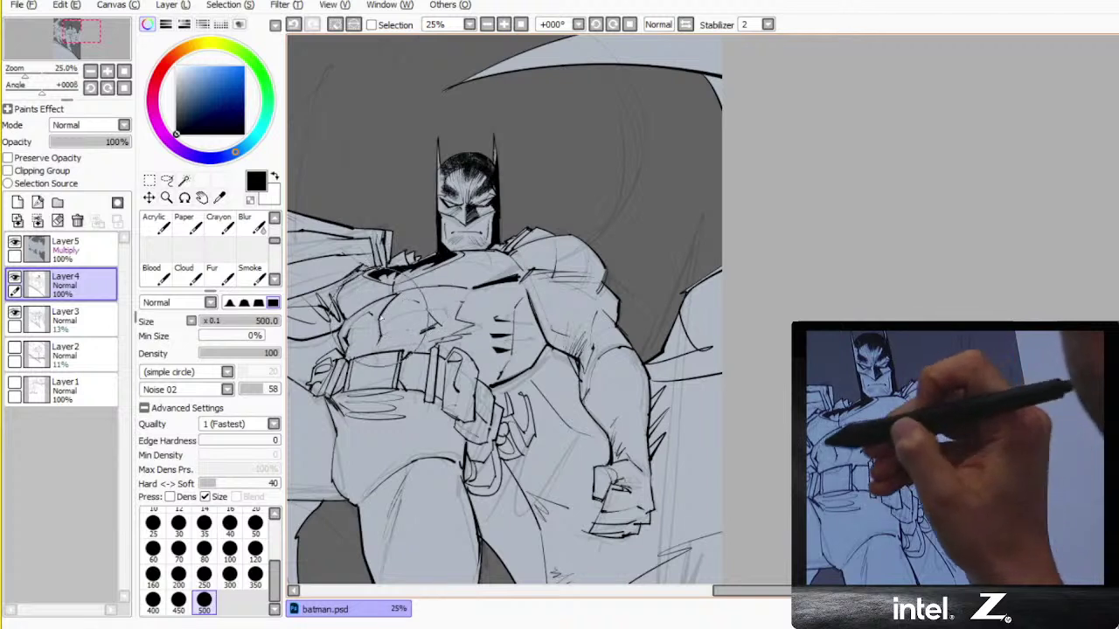
{"action": "key", "text": "ctrl+z"}
{"action": "key", "text": "ctrl+z"}
{"action": "left_click_drag", "start_coordinate": [382, 321], "coordinate": [378, 340]}
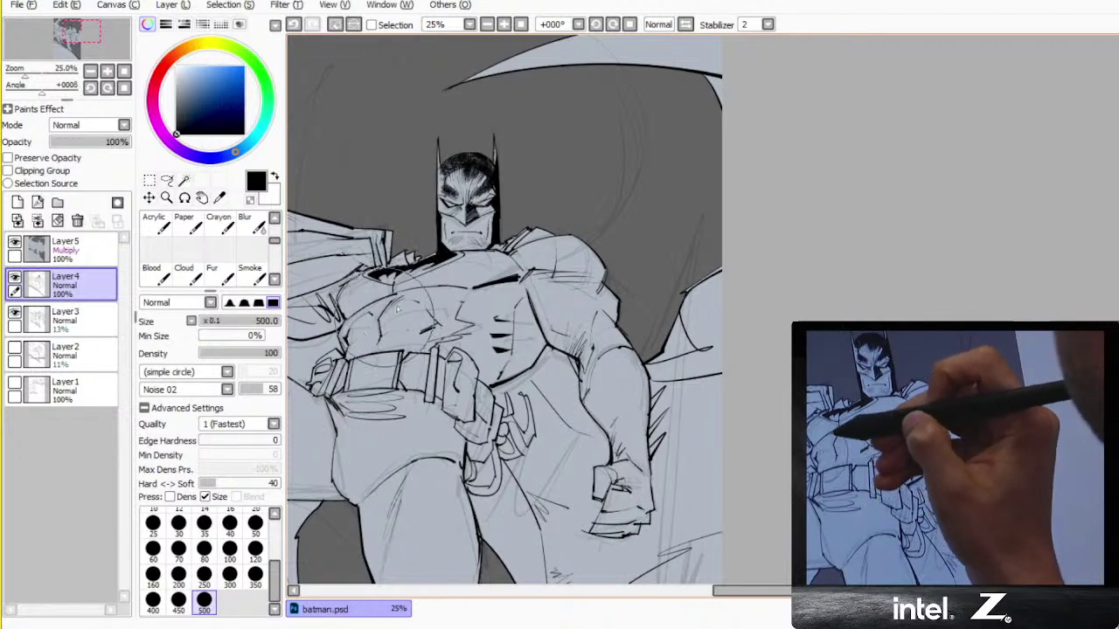
{"action": "left_click_drag", "start_coordinate": [414, 300], "coordinate": [342, 326]}
{"action": "key", "text": "e"}
{"action": "key", "text": "b"}
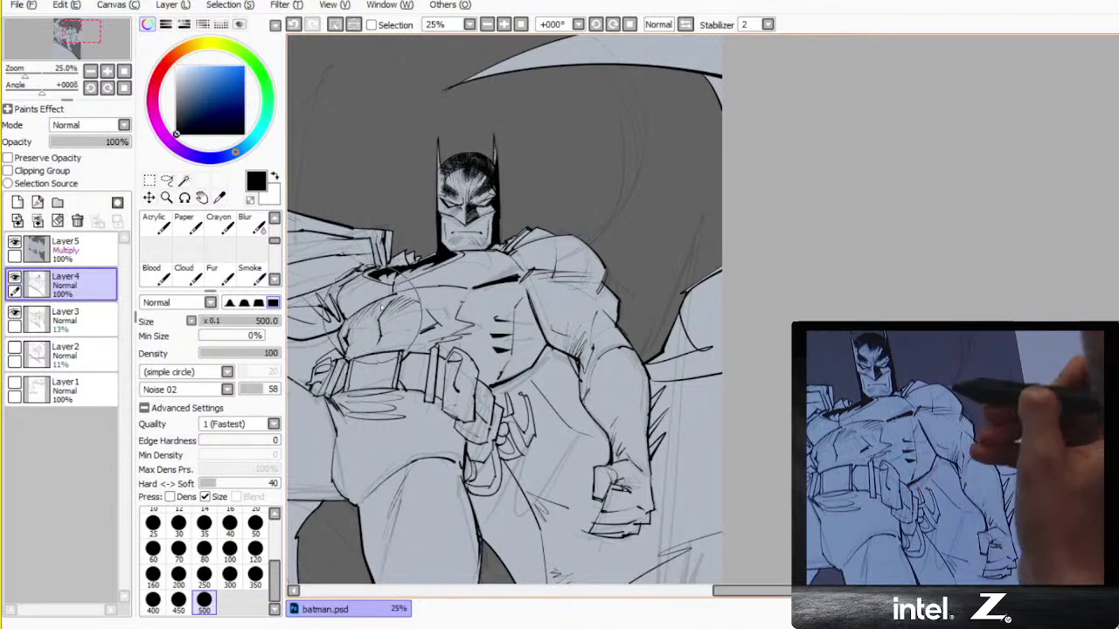
- Ink dark shadow strokes along the lower ribs above the belt pouches
{"action": "key", "text": "ctrl+z"}
{"action": "mouse_move", "coordinate": [411, 258]}
{"action": "left_mouse_down"}
{"action": "mouse_move", "coordinate": [455, 262]}
{"action": "mouse_move", "coordinate": [494, 297]}
{"action": "mouse_move", "coordinate": [520, 278]}
{"action": "mouse_move", "coordinate": [560, 315]}
{"action": "mouse_move", "coordinate": [478, 337]}
{"action": "mouse_move", "coordinate": [478, 357]}
{"action": "left_mouse_up"}
{"action": "key", "text": "ctrl+z"}
{"action": "key", "text": "ctrl+z"}
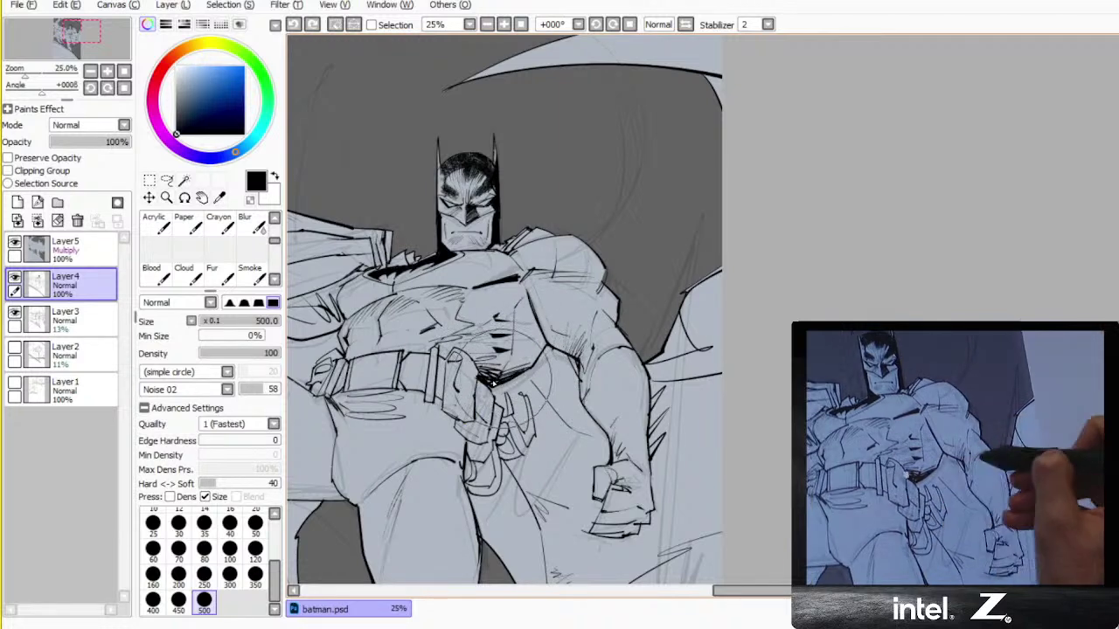
- Fill the narrow band along the belt's upper edge with black
{"action": "left_click_drag", "start_coordinate": [486, 374], "coordinate": [632, 351]}
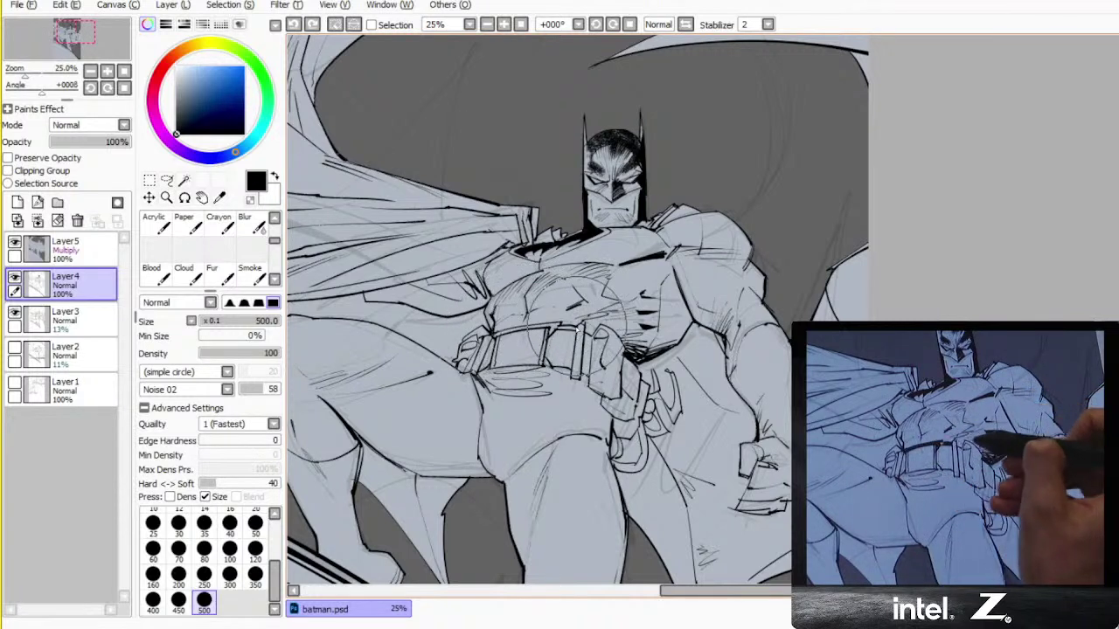
{"action": "key", "text": "g"}
{"action": "left_click", "coordinate": [565, 329]}
{"action": "key", "text": "b"}
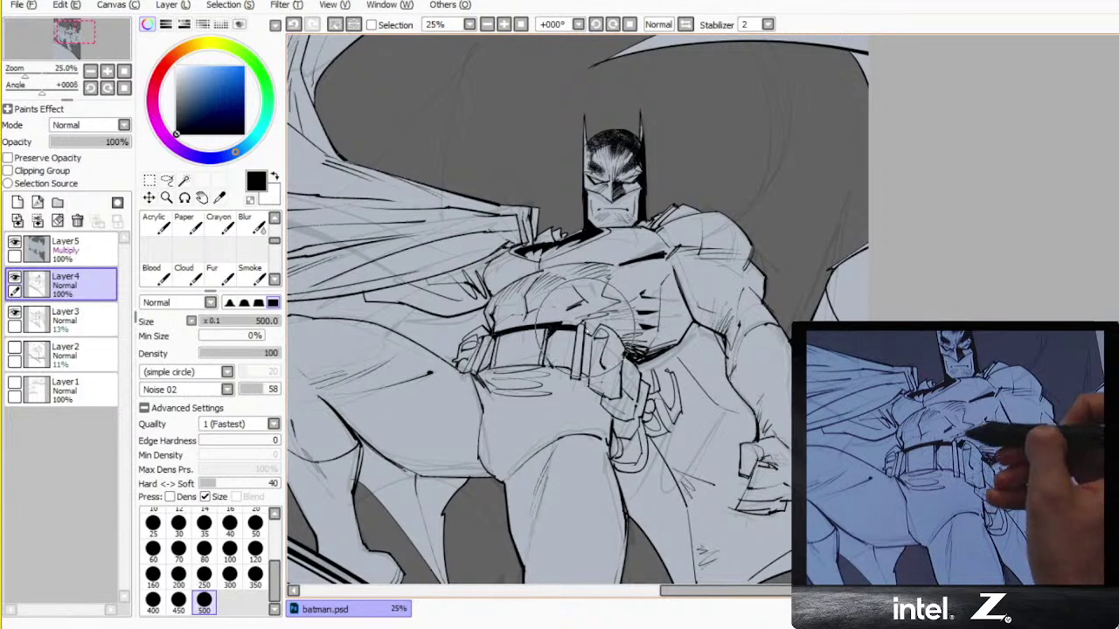
{"action": "key", "text": "g"}
- Add black hatching to the shoulder and upper arm on the clenched-fist side
{"action": "mouse_move", "coordinate": [586, 324]}
{"action": "left_mouse_down"}
{"action": "mouse_move", "coordinate": [486, 373]}
{"action": "mouse_move", "coordinate": [442, 381]}
{"action": "left_mouse_up"}
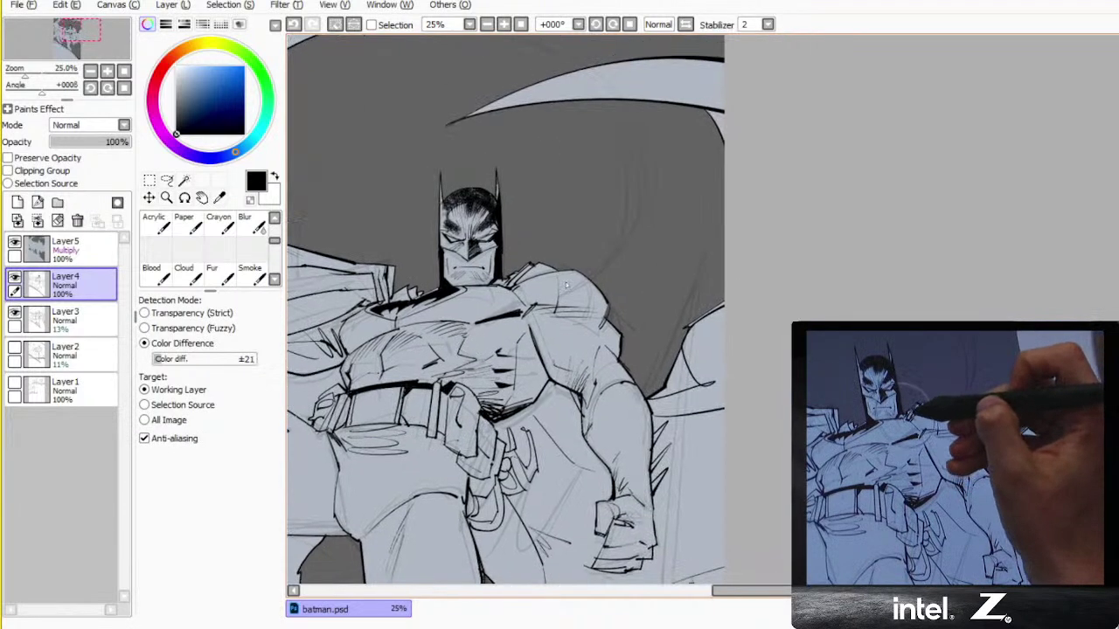
{"action": "key", "text": "b"}
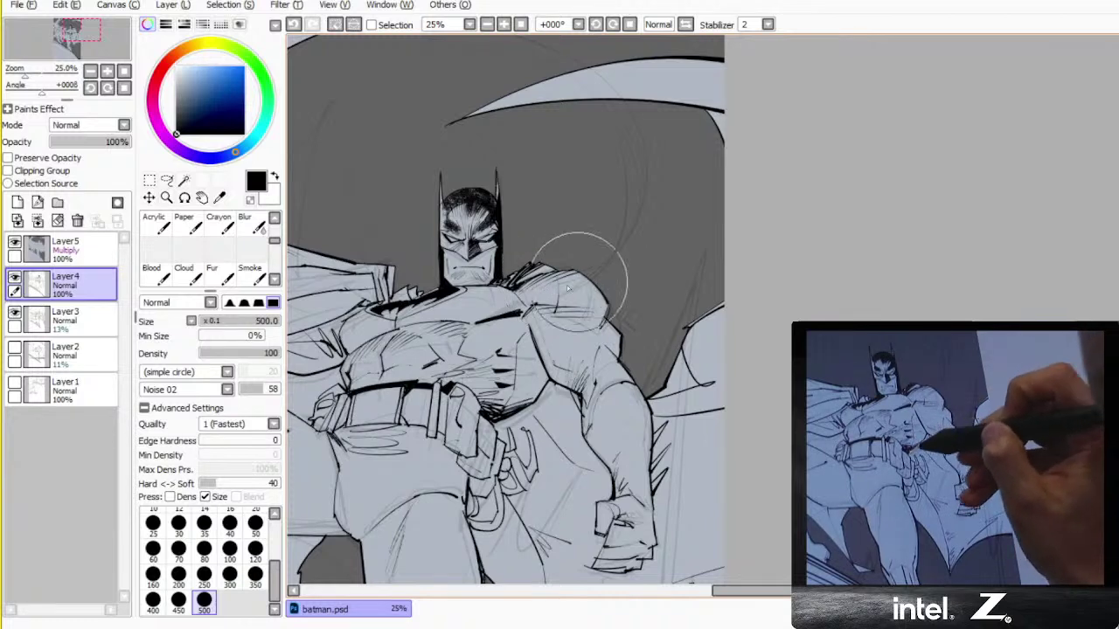
{"action": "left_click_drag", "start_coordinate": [567, 288], "coordinate": [665, 281]}
{"action": "scroll", "coordinate": [603, 234], "scroll_direction": "up", "scroll_amount": 1}
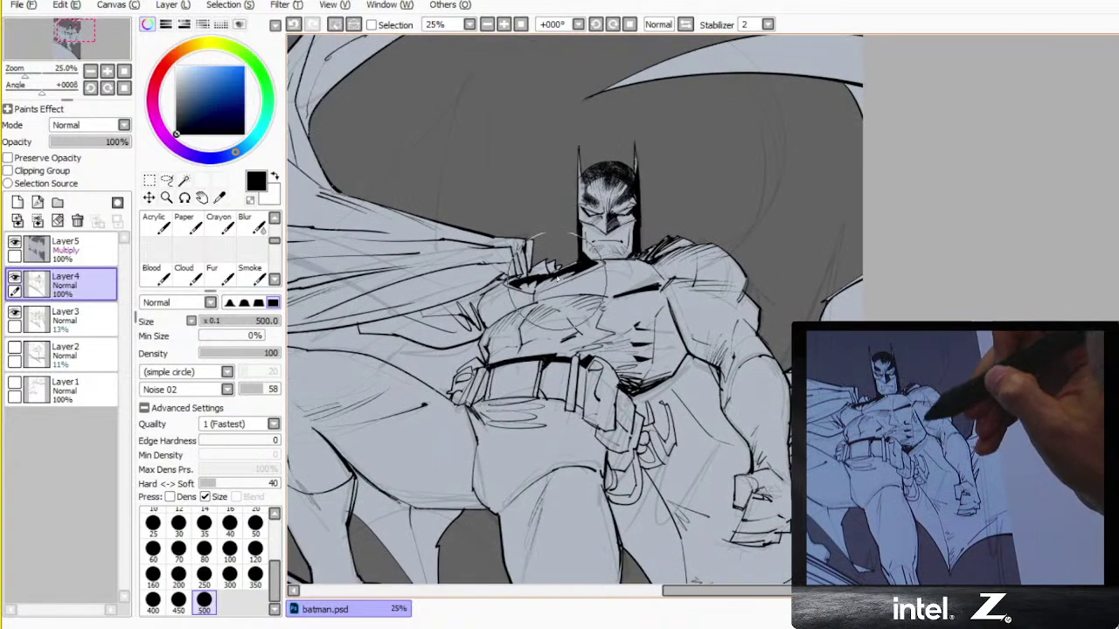
{"action": "scroll", "coordinate": [560, 256], "scroll_direction": "down", "scroll_amount": 1}
{"action": "left_click_drag", "start_coordinate": [560, 256], "coordinate": [451, 246]}
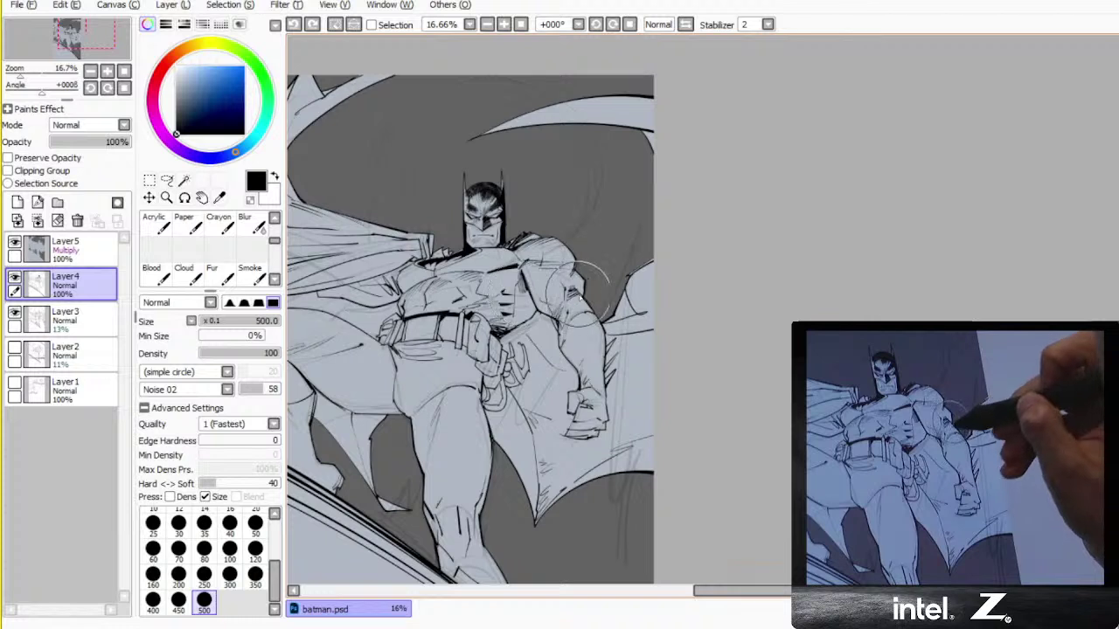
- Ink a solid black, jagged-edged shadow across the trunks just below the belt
{"action": "left_click_drag", "start_coordinate": [572, 302], "coordinate": [614, 267]}
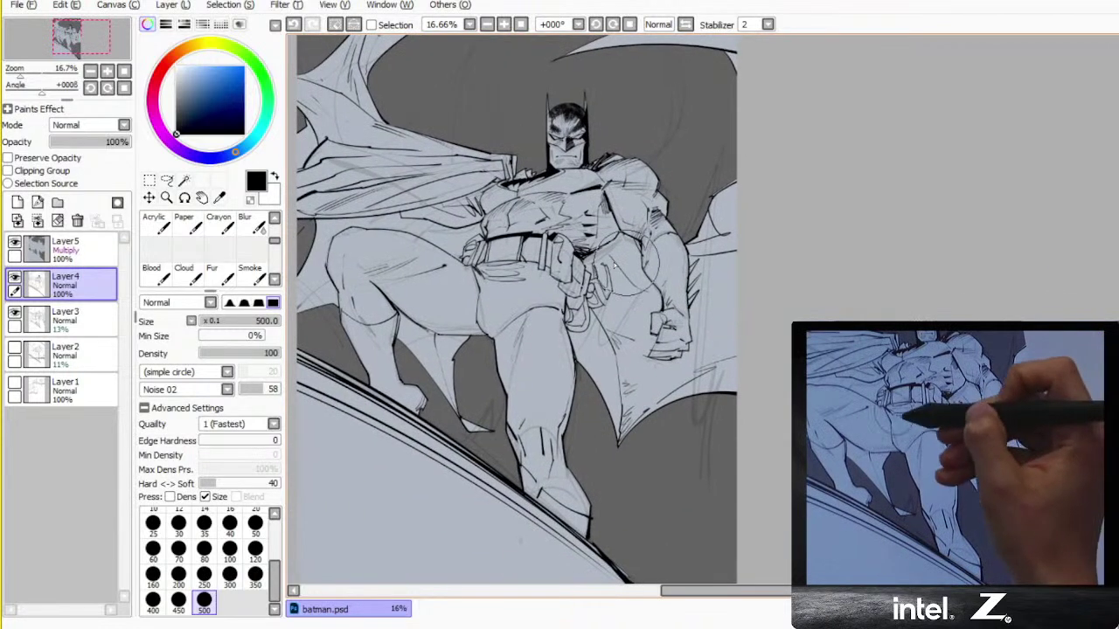
{"action": "key", "text": "g"}
{"action": "left_click", "coordinate": [513, 270]}
{"action": "key", "text": "n"}
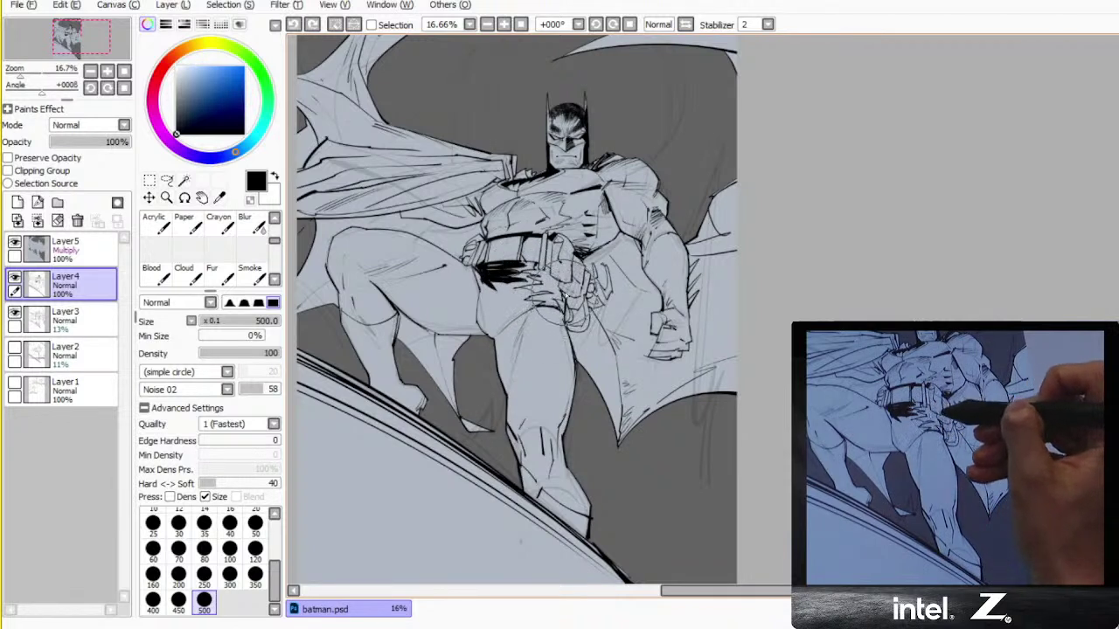
{"action": "key", "text": "w"}
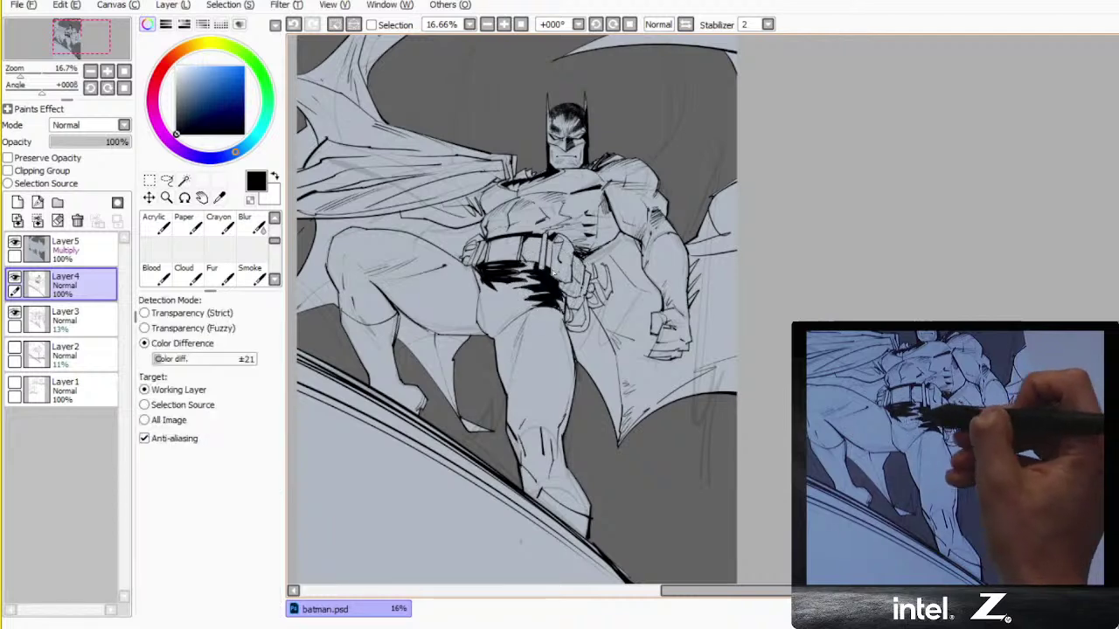
- Erase the line ends overshooting the lower finger edge of the clenched fist
{"action": "key", "text": "n"}
{"action": "key", "text": "e"}
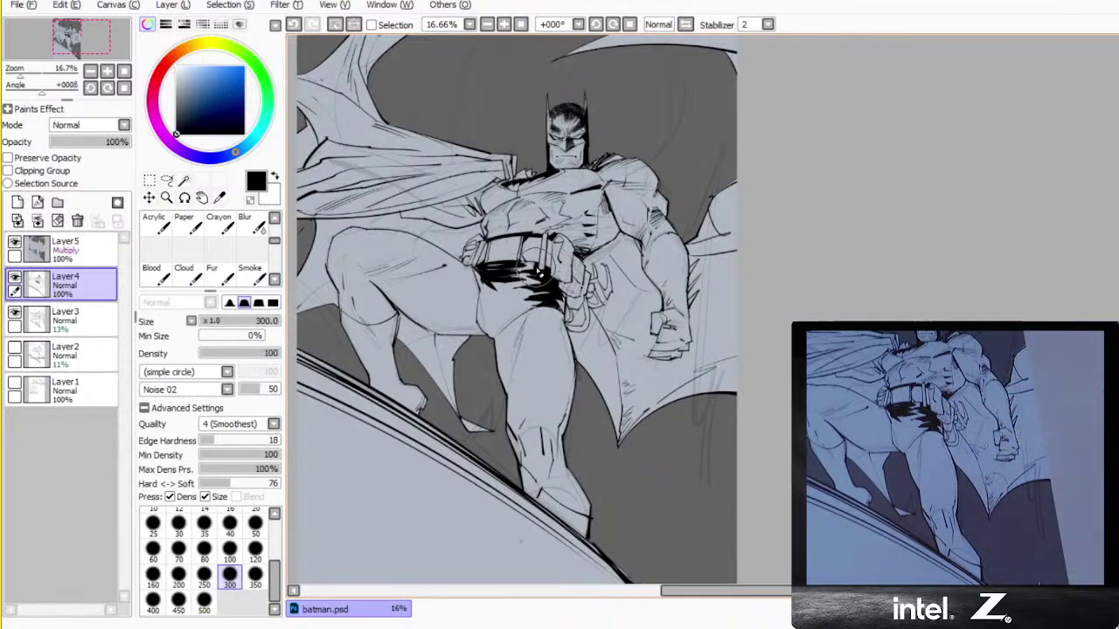
{"action": "key", "text": "Page_Up"}
{"action": "key", "text": "Page_Up"}
{"action": "key", "text": "Page_Up"}
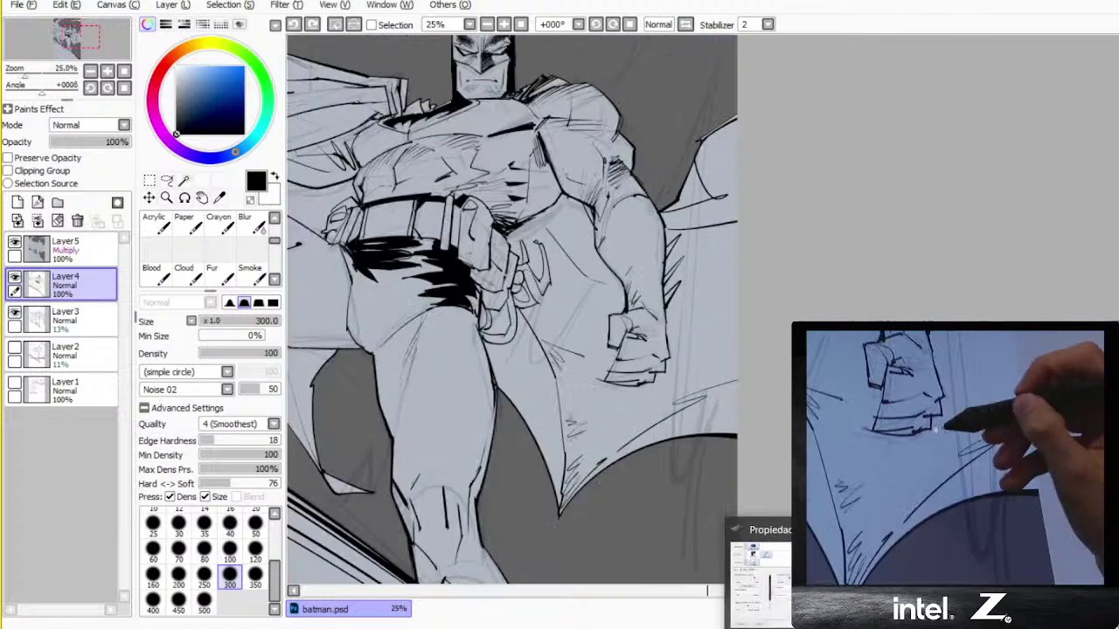
{"action": "left_click_drag", "start_coordinate": [584, 454], "coordinate": [563, 306]}
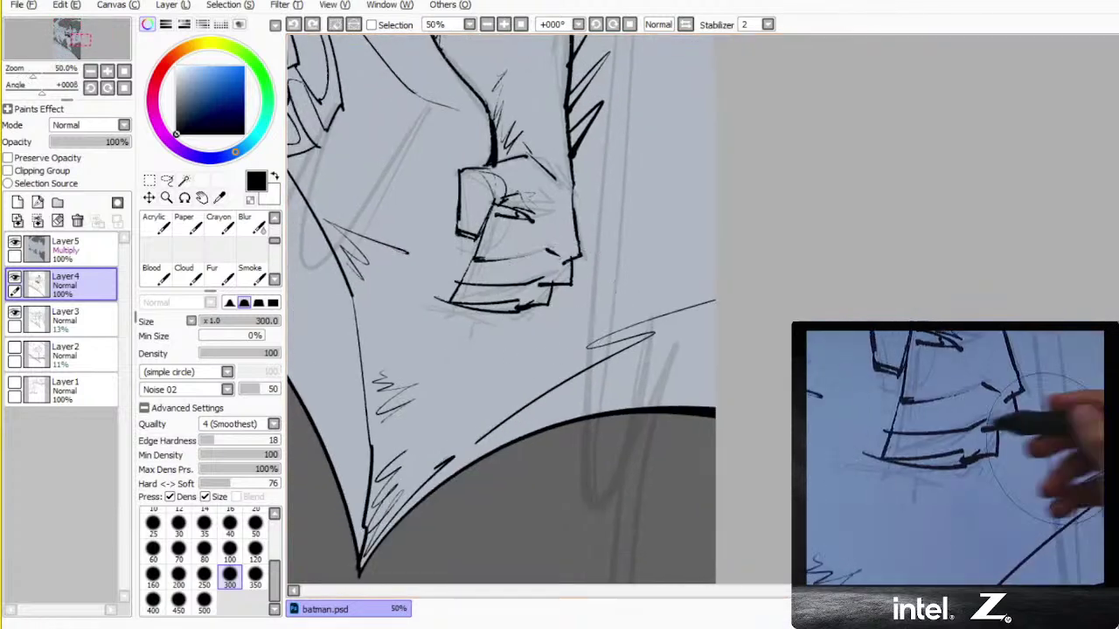
{"action": "key", "text": "Page_Up"}
{"action": "key", "text": "Page_Up"}
{"action": "left_click_drag", "start_coordinate": [484, 297], "coordinate": [756, 347]}
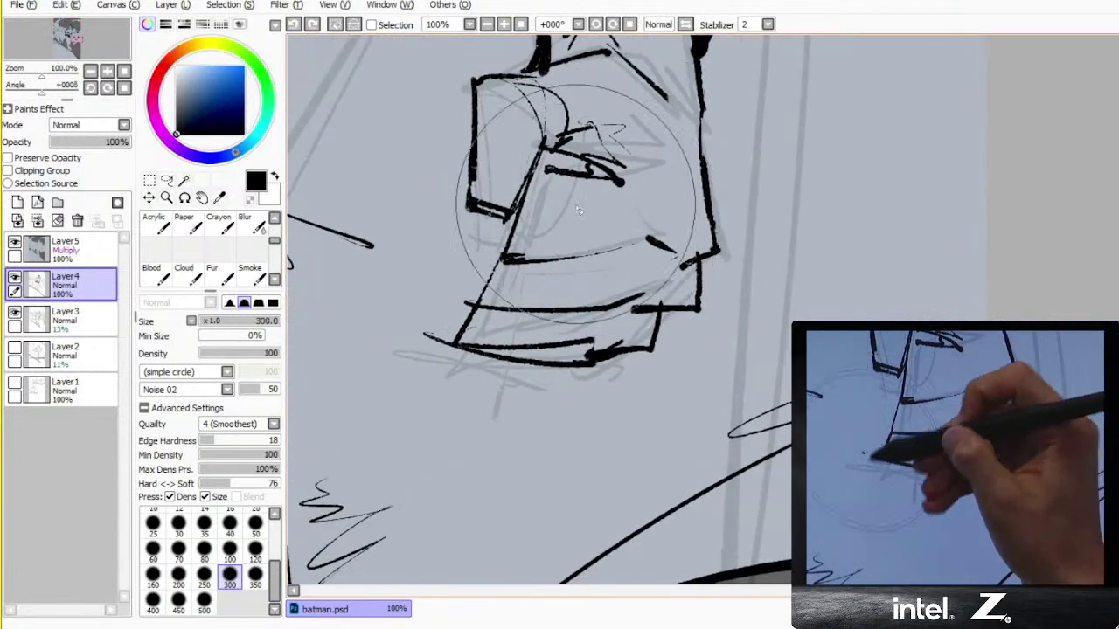
{"action": "left_click_drag", "start_coordinate": [438, 320], "coordinate": [435, 338]}
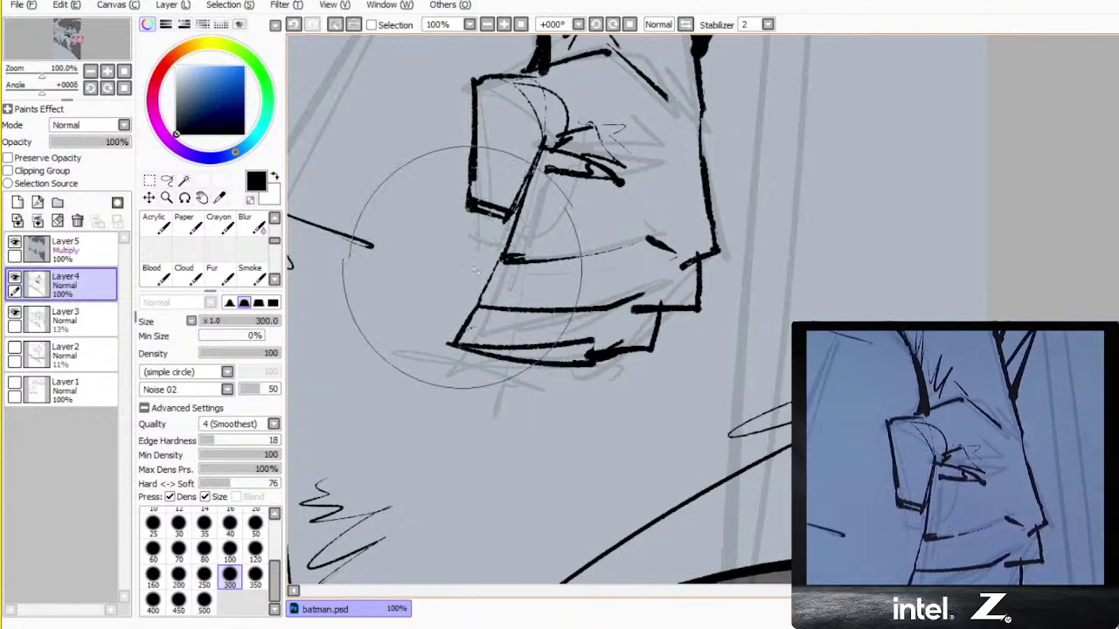
{"action": "left_click_drag", "start_coordinate": [530, 272], "coordinate": [529, 479]}
{"action": "key", "text": "n"}
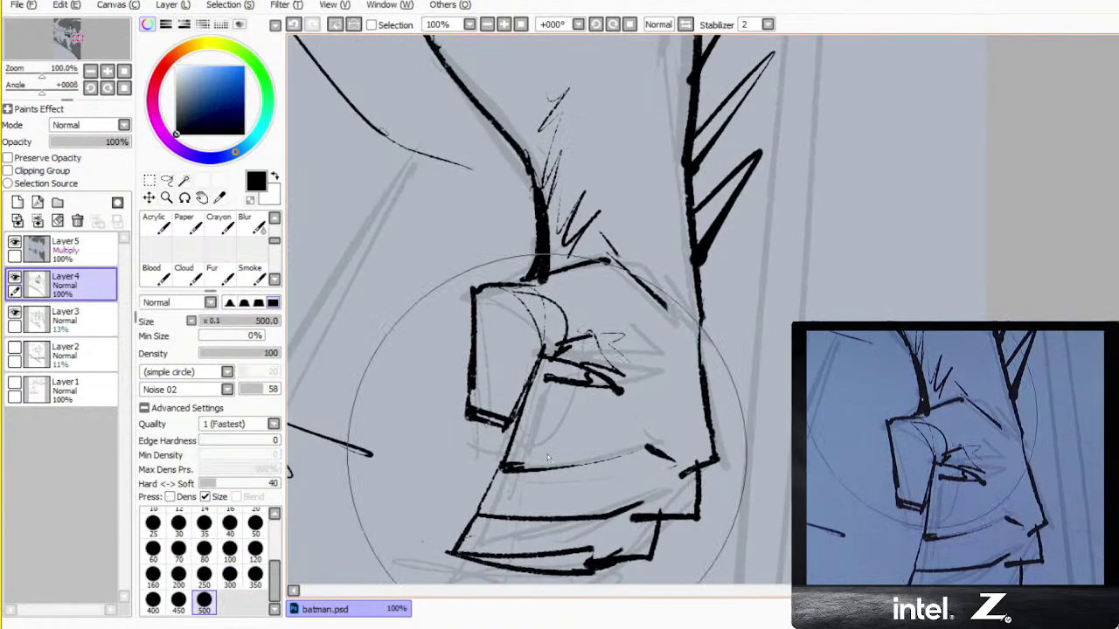
{"action": "scroll", "coordinate": [544, 266], "scroll_direction": "down", "scroll_amount": 4}
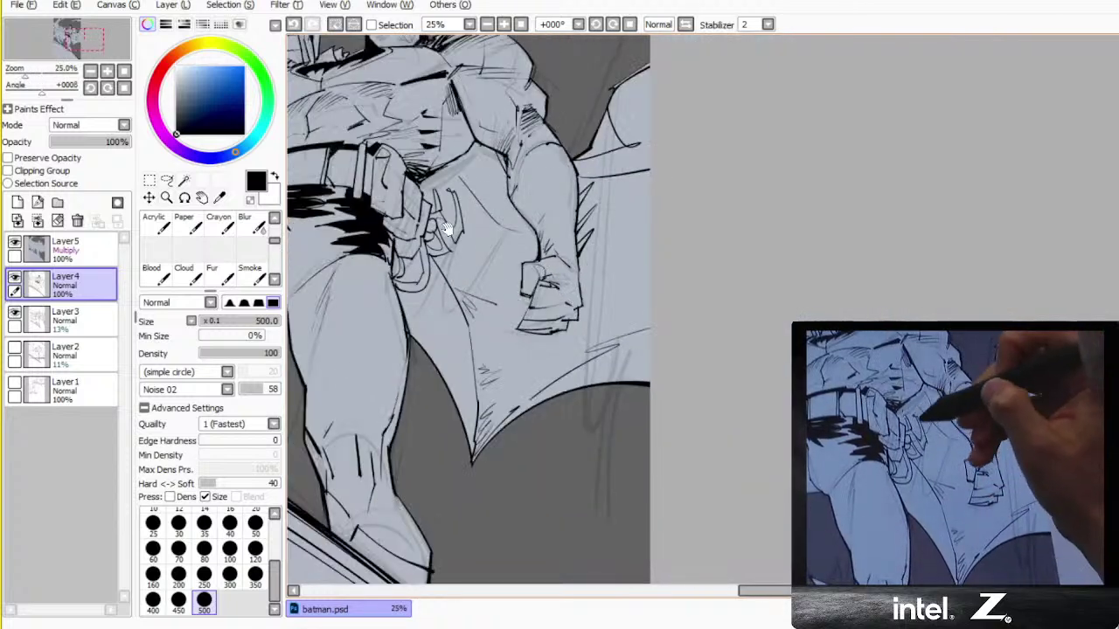
- Ink the torso's side edge from the belt pouches up towards the underarm on the clenched-fist side
{"action": "left_click_drag", "start_coordinate": [445, 229], "coordinate": [516, 321]}
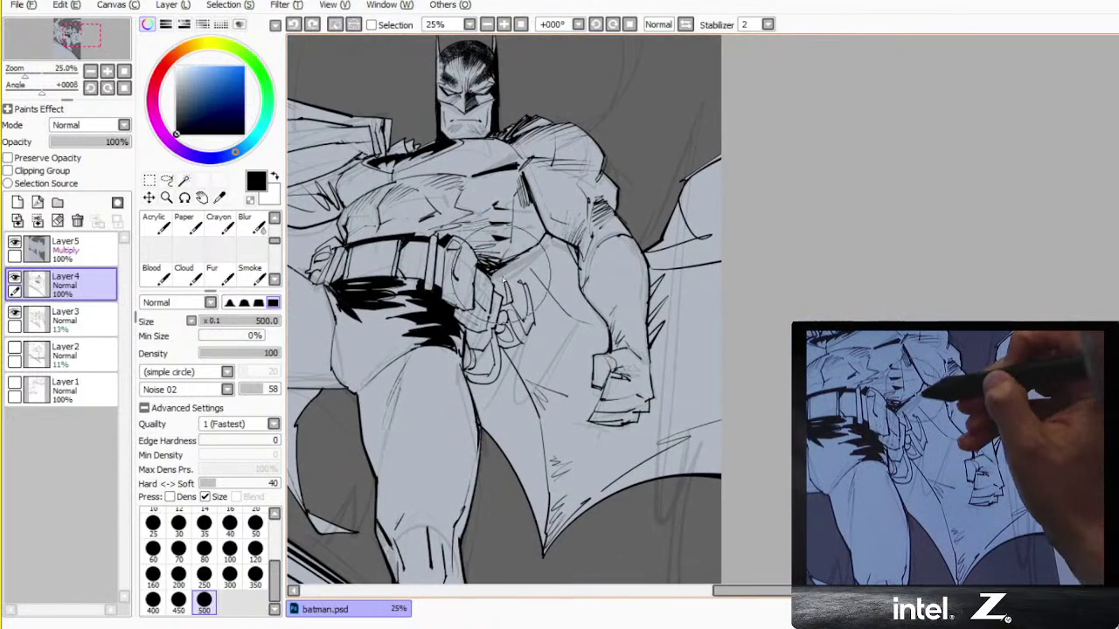
{"action": "mouse_move", "coordinate": [503, 280]}
{"action": "left_mouse_down"}
{"action": "mouse_move", "coordinate": [543, 236]}
{"action": "mouse_move", "coordinate": [517, 257]}
{"action": "mouse_move", "coordinate": [544, 238]}
{"action": "left_mouse_up"}
{"action": "key", "text": "ctrl+z"}
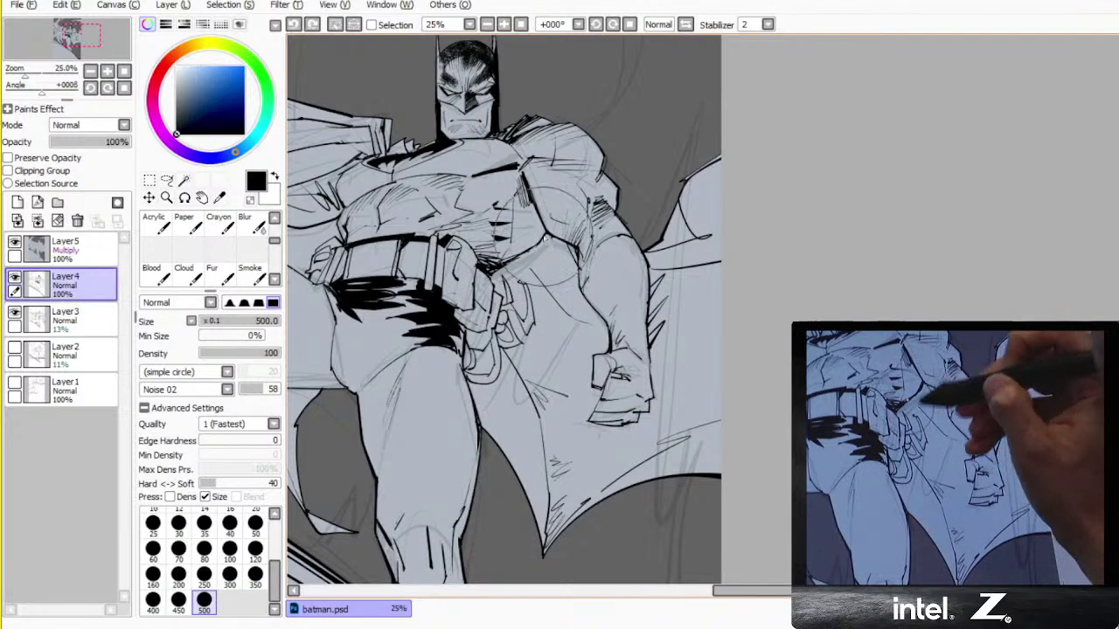
- Add black hatching to the raised thigh just above the bent knee
{"action": "mouse_move", "coordinate": [480, 363]}
{"action": "left_mouse_down"}
{"action": "mouse_move", "coordinate": [564, 233]}
{"action": "mouse_move", "coordinate": [597, 288]}
{"action": "left_mouse_up"}
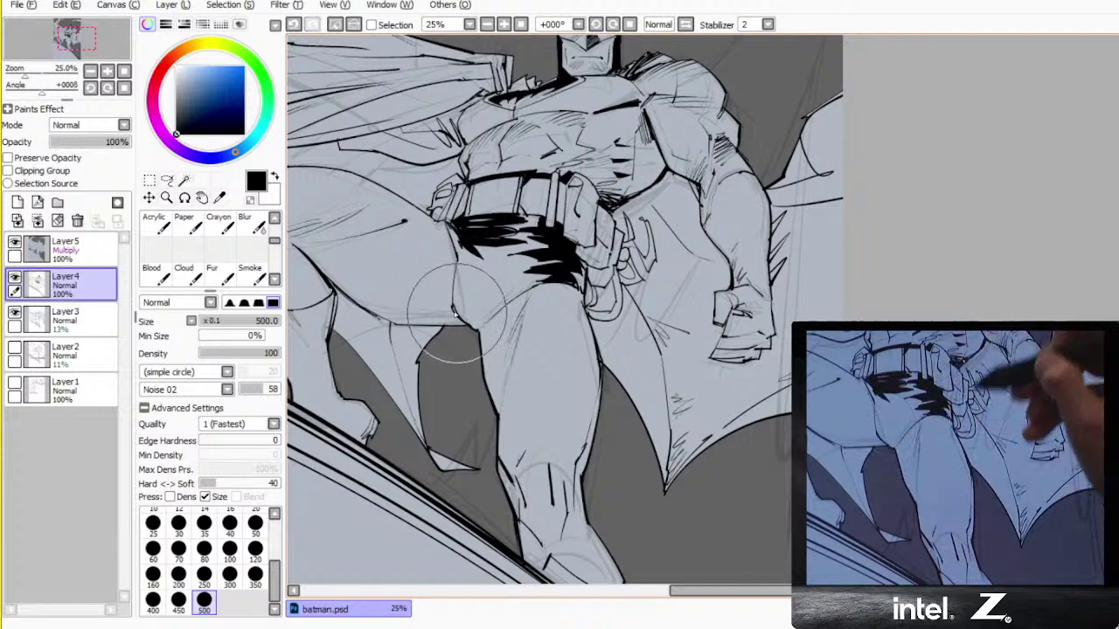
{"action": "mouse_move", "coordinate": [612, 250]}
{"action": "left_mouse_down"}
{"action": "mouse_move", "coordinate": [566, 389]}
{"action": "mouse_move", "coordinate": [603, 387]}
{"action": "mouse_move", "coordinate": [774, 314]}
{"action": "left_mouse_up"}
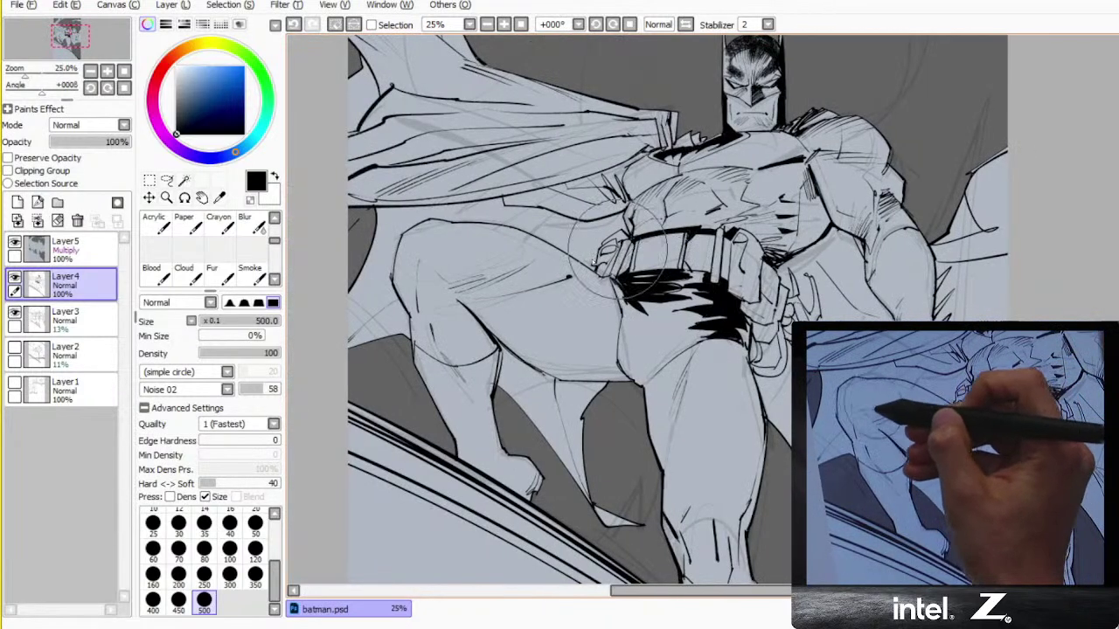
{"action": "mouse_move", "coordinate": [437, 296]}
{"action": "left_mouse_down"}
{"action": "mouse_move", "coordinate": [456, 280]}
{"action": "mouse_move", "coordinate": [435, 273]}
{"action": "mouse_move", "coordinate": [455, 264]}
{"action": "mouse_move", "coordinate": [480, 273]}
{"action": "mouse_move", "coordinate": [472, 279]}
{"action": "mouse_move", "coordinate": [511, 277]}
{"action": "mouse_move", "coordinate": [478, 299]}
{"action": "mouse_move", "coordinate": [569, 277]}
{"action": "left_mouse_up"}
{"action": "key", "text": "ctrl+z"}
{"action": "key", "text": "ctrl+z"}
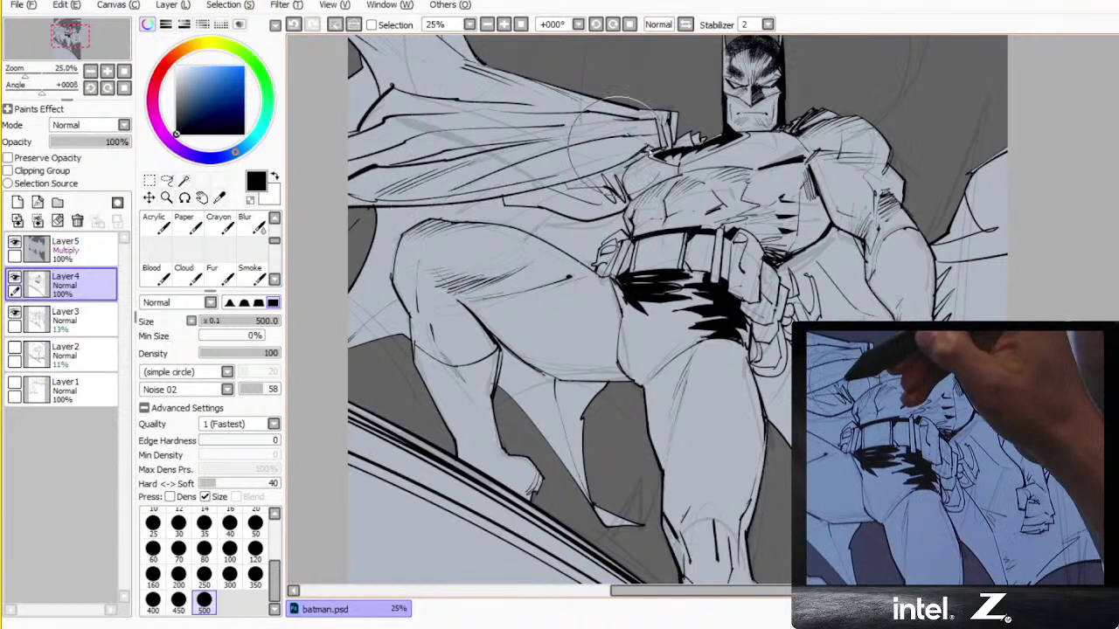
- Hatch the upper arm and underarm beside the outspread cape, and darken the cape's lower folds with short black strokes
{"action": "left_click_drag", "start_coordinate": [612, 136], "coordinate": [404, 183]}
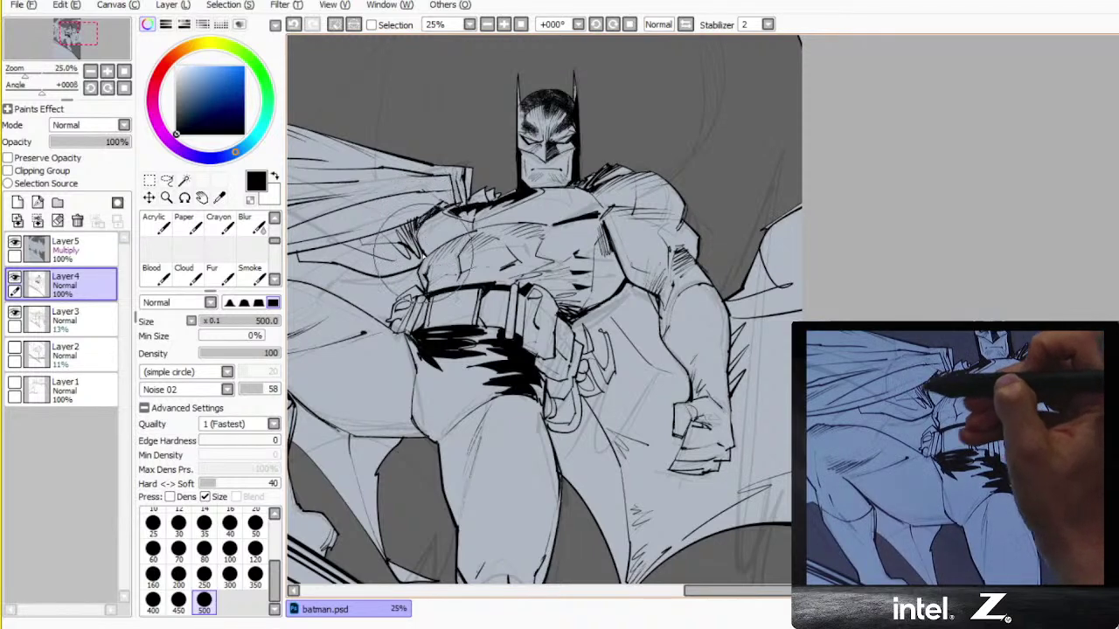
{"action": "left_click_drag", "start_coordinate": [424, 249], "coordinate": [554, 231]}
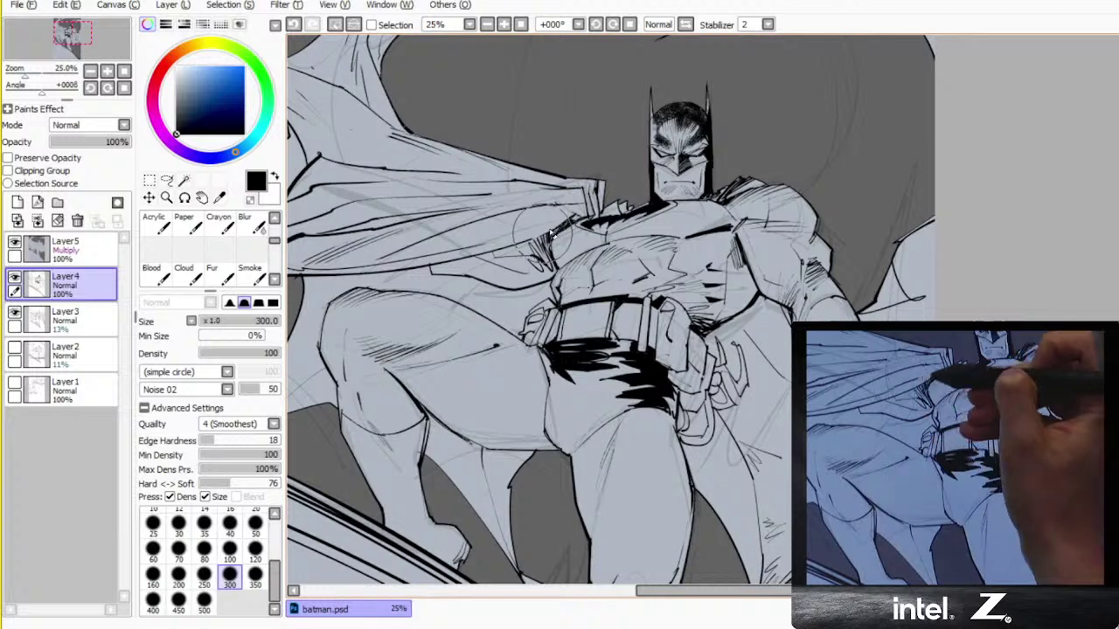
{"action": "key", "text": "n"}
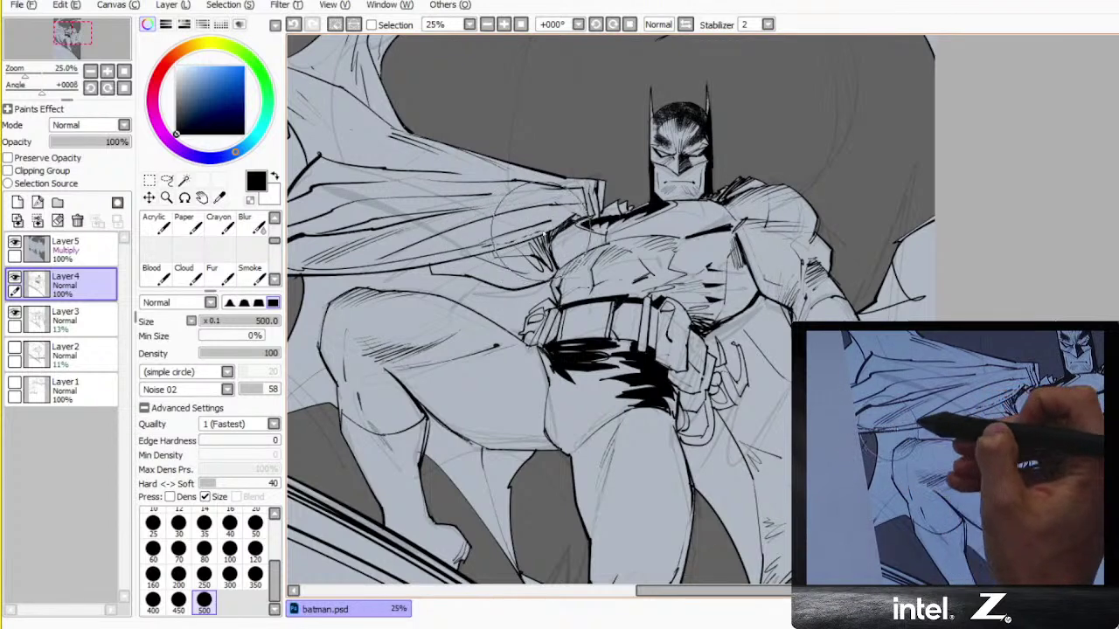
{"action": "left_click_drag", "start_coordinate": [514, 266], "coordinate": [662, 294]}
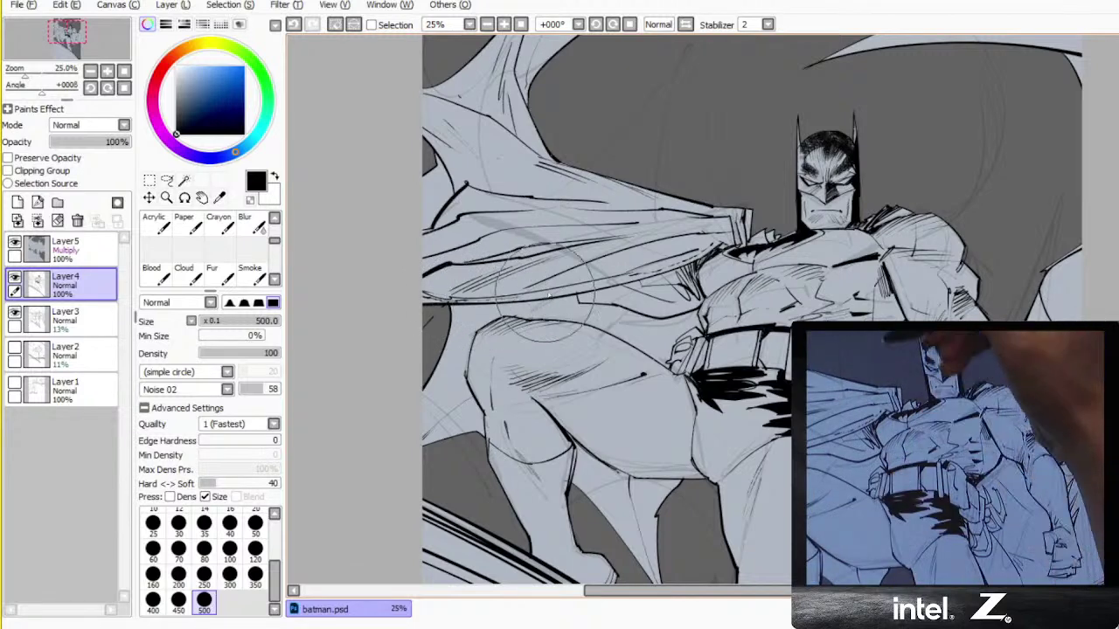
{"action": "left_click_drag", "start_coordinate": [697, 314], "coordinate": [649, 319]}
{"action": "scroll", "coordinate": [649, 319], "scroll_direction": "right", "scroll_amount": 5}
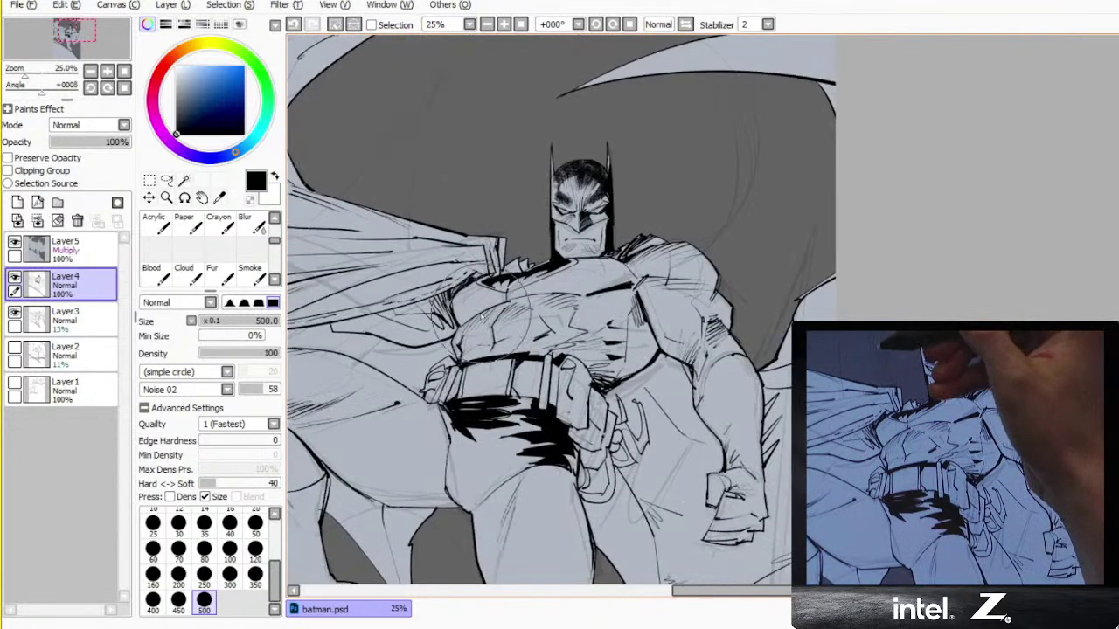
- Try sketching thin angular shapes in the dark background above the cape with brush sizes 2 and 500
{"action": "left_click_drag", "start_coordinate": [275, 578], "coordinate": [275, 524]}
{"action": "left_click", "coordinate": [259, 521]}
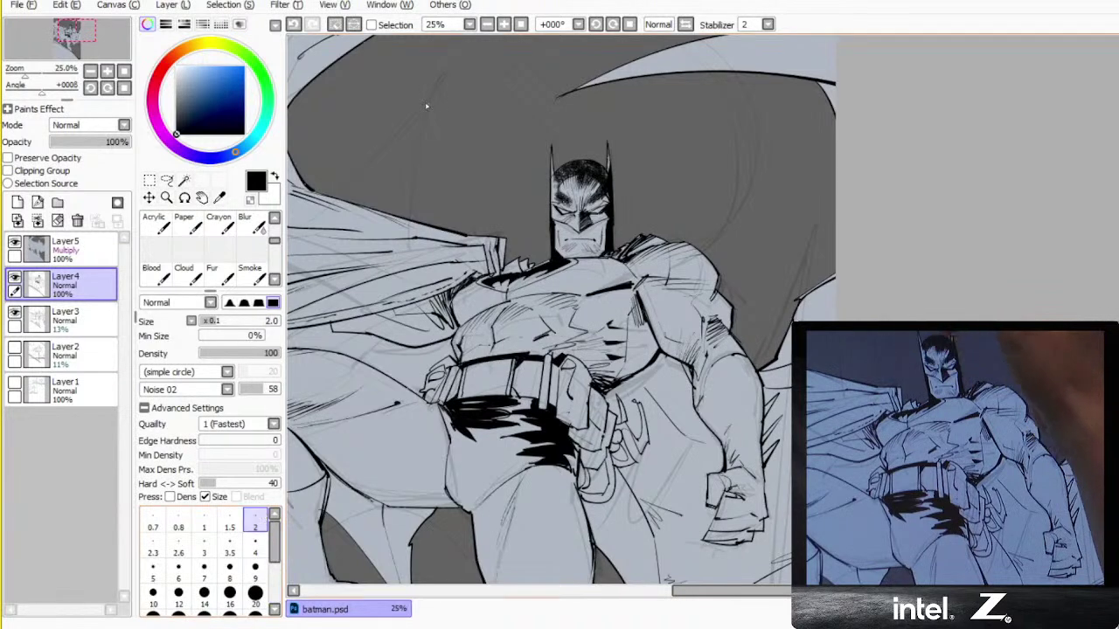
{"action": "key", "text": "m"}
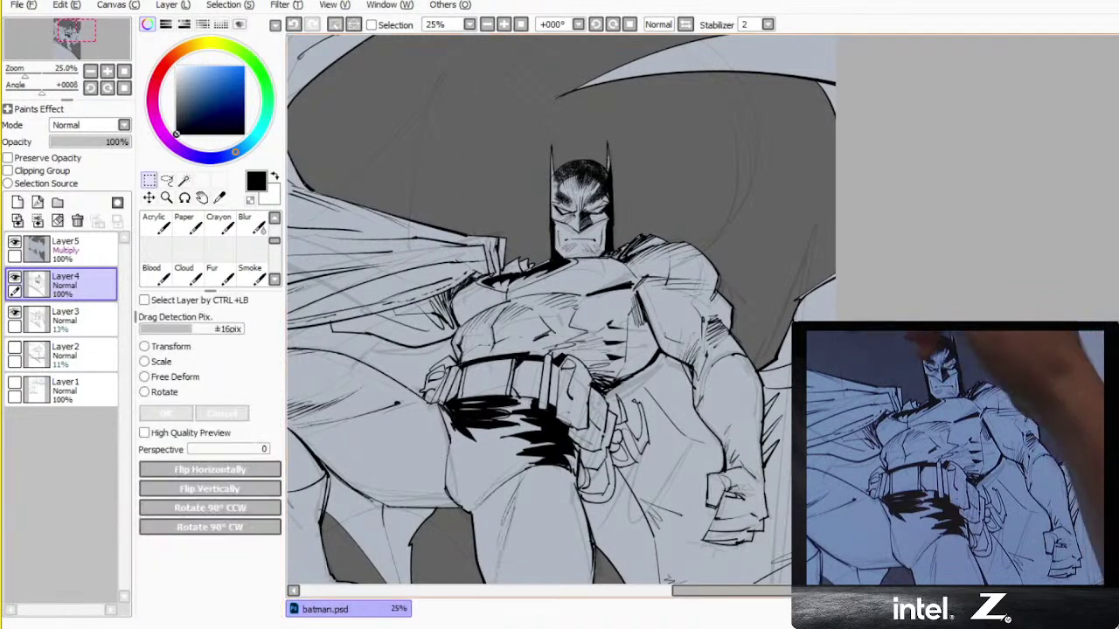
{"action": "key", "text": "n"}
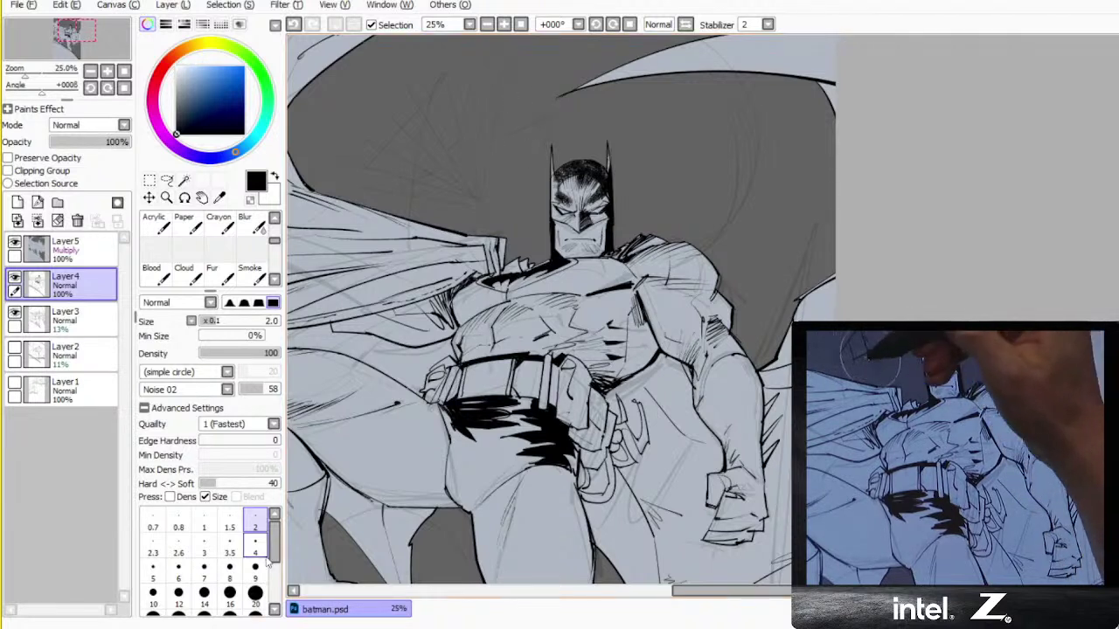
{"action": "scroll", "coordinate": [268, 564], "scroll_direction": "down", "scroll_amount": 5}
{"action": "left_click", "coordinate": [204, 605]}
{"action": "left_click_drag", "start_coordinate": [411, 185], "coordinate": [454, 139]}
{"action": "left_click_drag", "start_coordinate": [432, 162], "coordinate": [436, 198]}
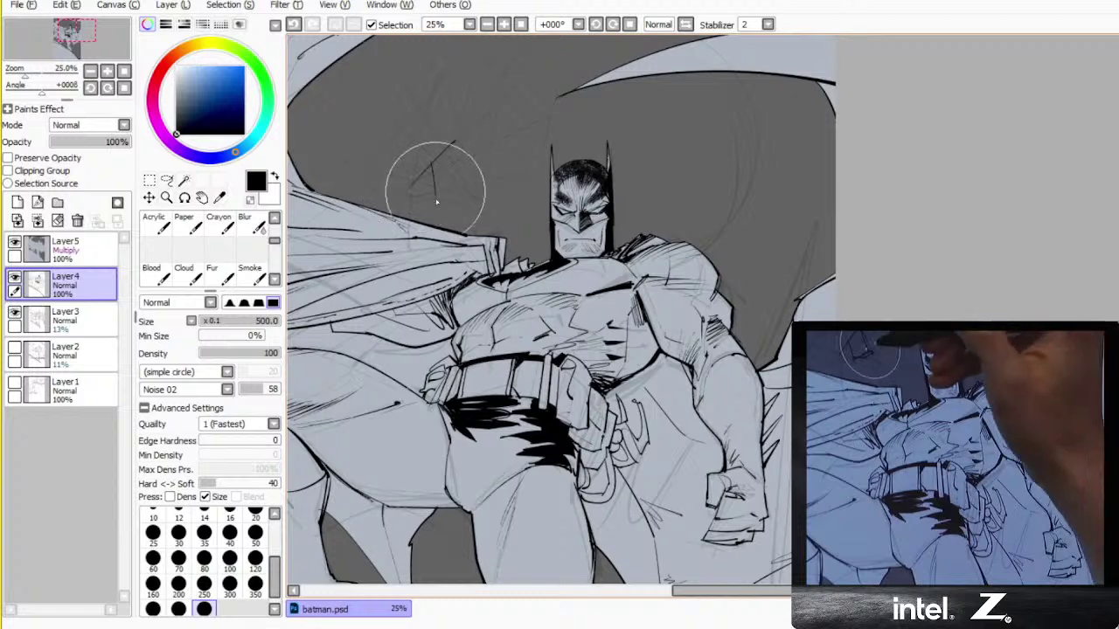
{"action": "mouse_move", "coordinate": [455, 137]}
{"action": "left_mouse_down"}
{"action": "mouse_move", "coordinate": [468, 181]}
{"action": "mouse_move", "coordinate": [457, 155]}
{"action": "mouse_move", "coordinate": [455, 175]}
{"action": "mouse_move", "coordinate": [437, 180]}
{"action": "mouse_move", "coordinate": [455, 192]}
{"action": "left_mouse_up"}
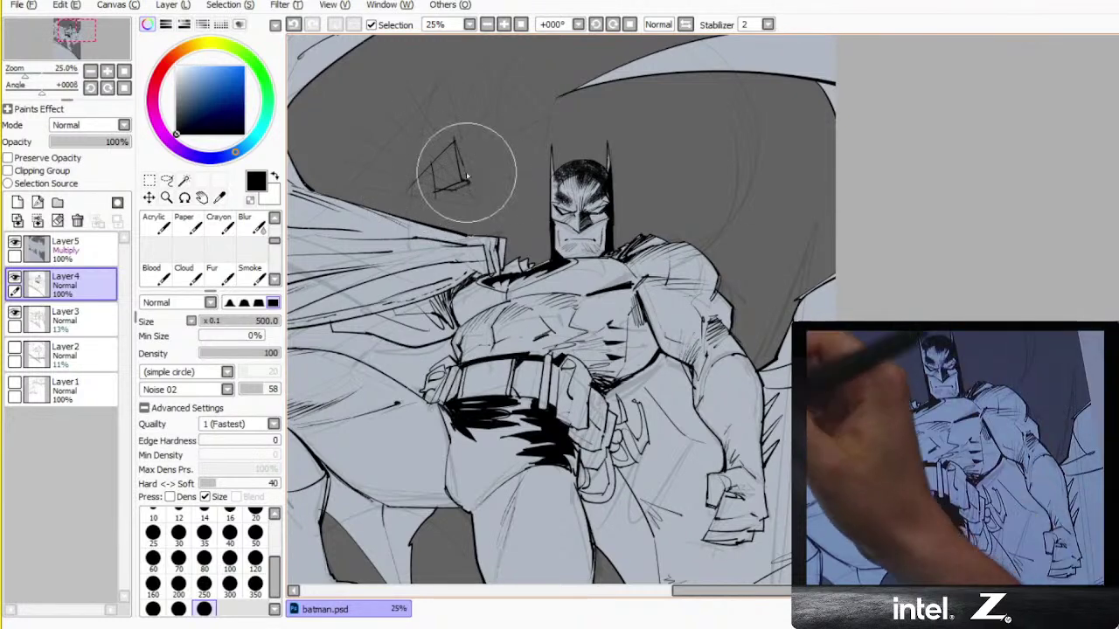
- Undo the background sketch, clear the selection and make Layer4 the active layer
{"action": "key", "text": "e"}
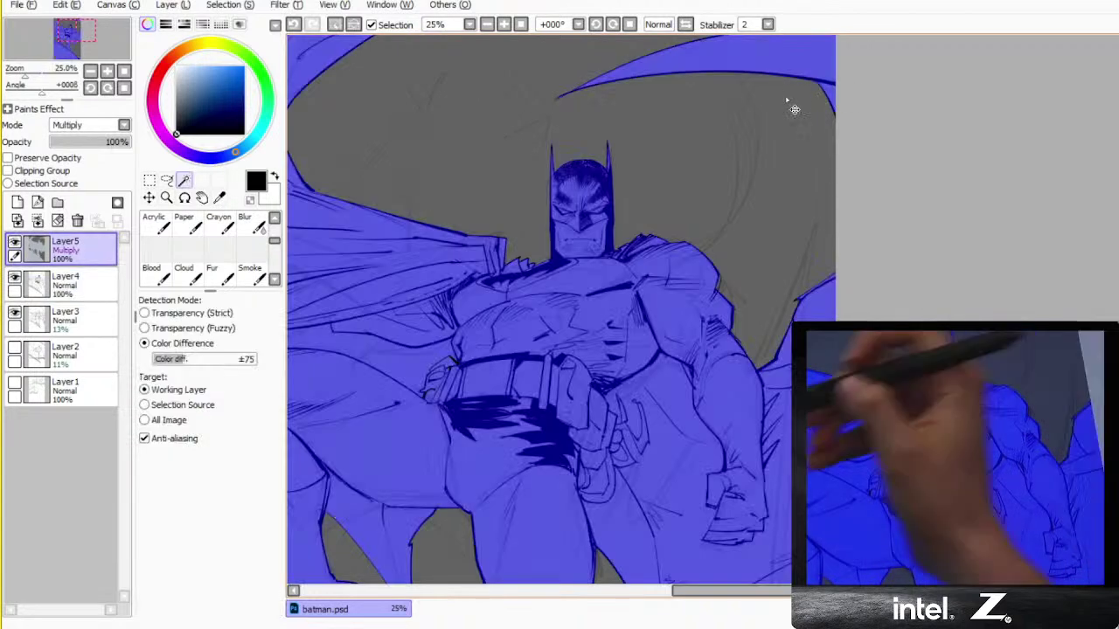
{"action": "key", "text": "ctrl+d"}
{"action": "left_click", "coordinate": [79, 288]}
- Ink hatching strokes on Batman's straight leg, along the inner thigh and around the knee
{"action": "left_click_drag", "start_coordinate": [645, 356], "coordinate": [579, 322]}
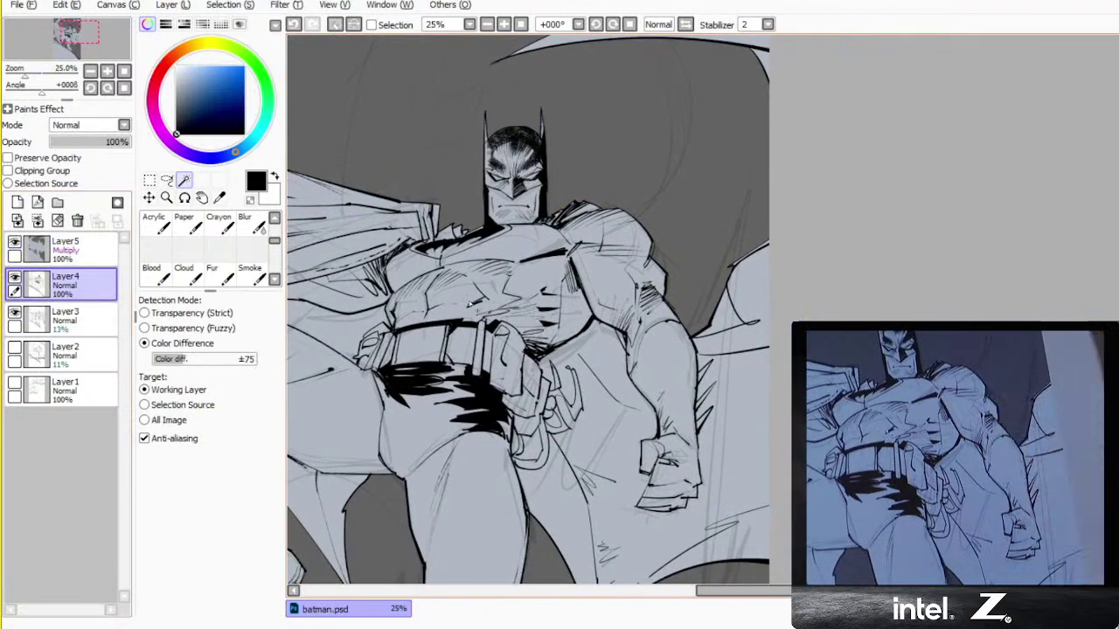
{"action": "scroll", "coordinate": [469, 304], "scroll_direction": "down", "scroll_amount": 1}
{"action": "key", "text": "b"}
{"action": "left_click_drag", "start_coordinate": [555, 407], "coordinate": [547, 338]}
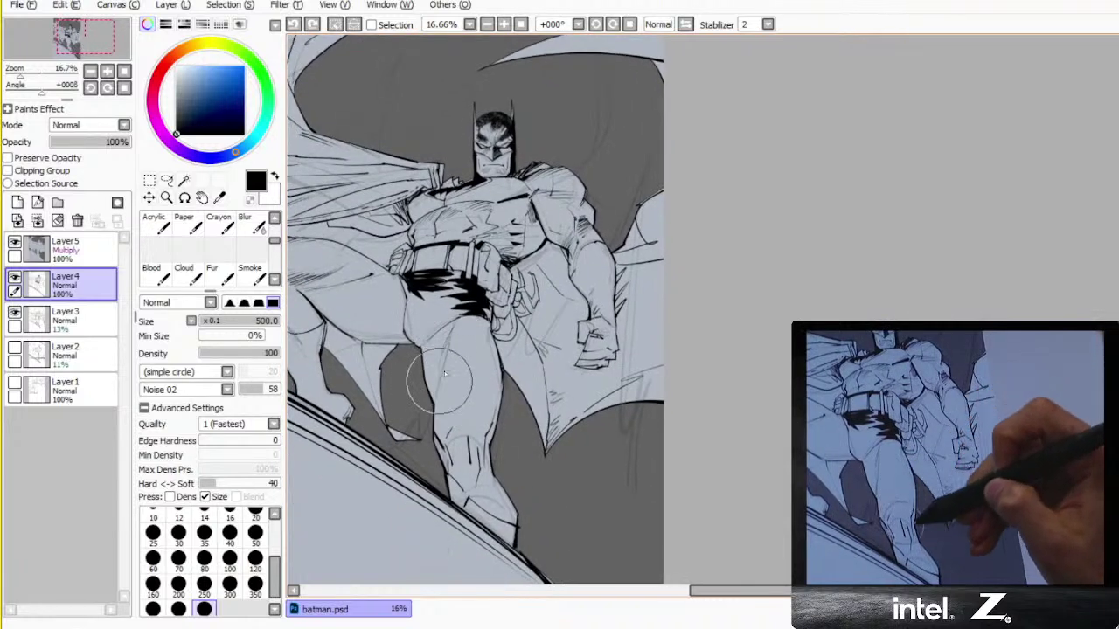
{"action": "key", "text": "e"}
{"action": "key", "text": "b"}
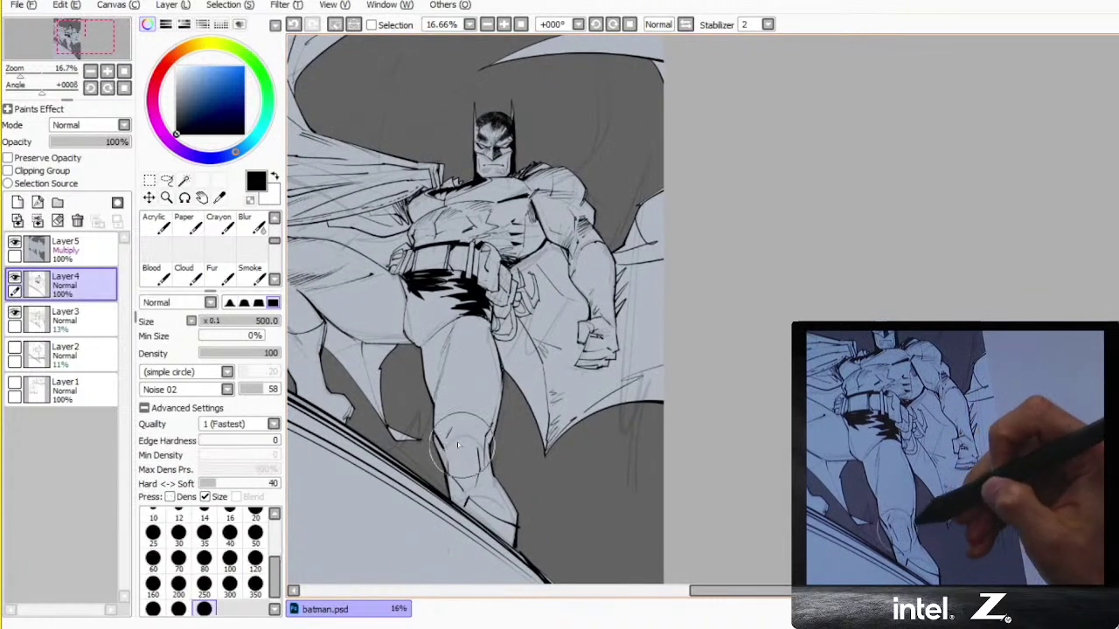
{"action": "key", "text": "ctrl+z"}
{"action": "mouse_move", "coordinate": [470, 445]}
{"action": "left_mouse_down"}
{"action": "mouse_move", "coordinate": [457, 368]}
{"action": "mouse_move", "coordinate": [476, 354]}
{"action": "mouse_move", "coordinate": [460, 357]}
{"action": "mouse_move", "coordinate": [488, 339]}
{"action": "mouse_move", "coordinate": [453, 357]}
{"action": "mouse_move", "coordinate": [482, 335]}
{"action": "mouse_move", "coordinate": [454, 343]}
{"action": "mouse_move", "coordinate": [482, 324]}
{"action": "mouse_move", "coordinate": [457, 327]}
{"action": "mouse_move", "coordinate": [485, 310]}
{"action": "left_mouse_up"}
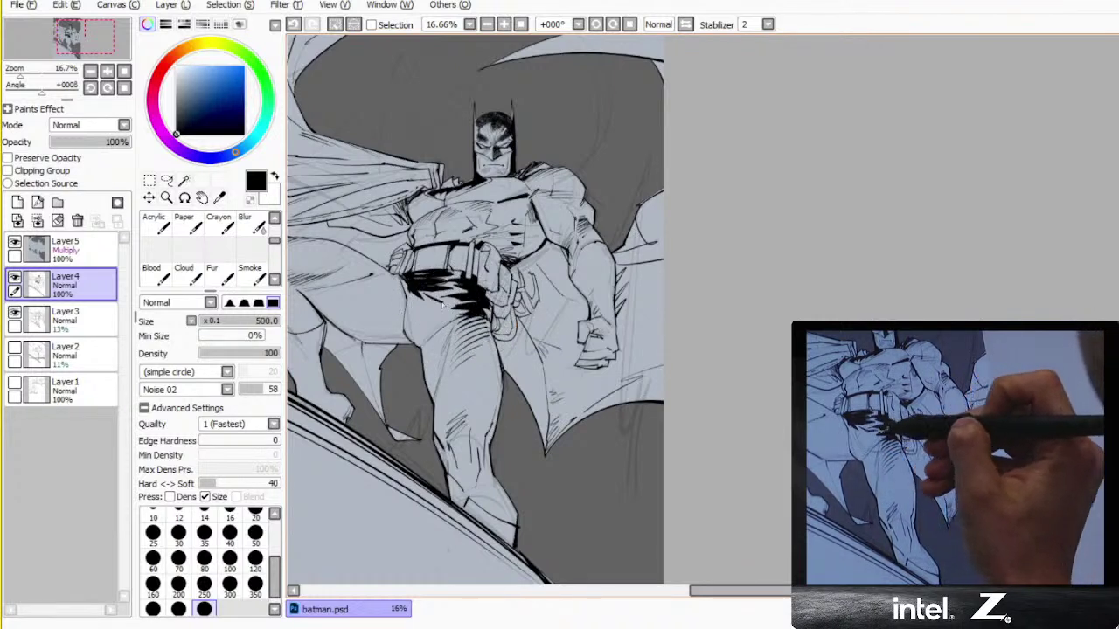
- Refine the jagged black shading on the trunks below the belt, alternating the eraser and the size 500 brush
{"action": "key", "text": "ctrl+z"}
{"action": "mouse_move", "coordinate": [442, 302]}
{"action": "left_mouse_down"}
{"action": "mouse_move", "coordinate": [420, 284]}
{"action": "mouse_move", "coordinate": [463, 301]}
{"action": "mouse_move", "coordinate": [428, 288]}
{"action": "mouse_move", "coordinate": [474, 299]}
{"action": "mouse_move", "coordinate": [476, 282]}
{"action": "mouse_move", "coordinate": [437, 278]}
{"action": "left_mouse_up"}
{"action": "key", "text": "ctrl+z"}
{"action": "key", "text": "e"}
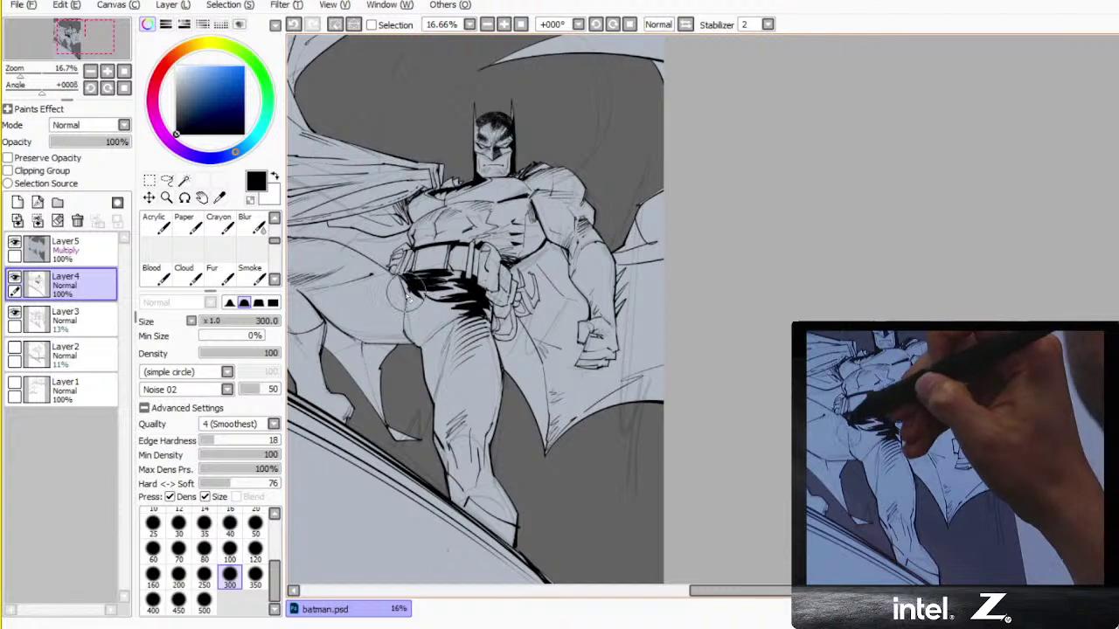
{"action": "key", "text": "n"}
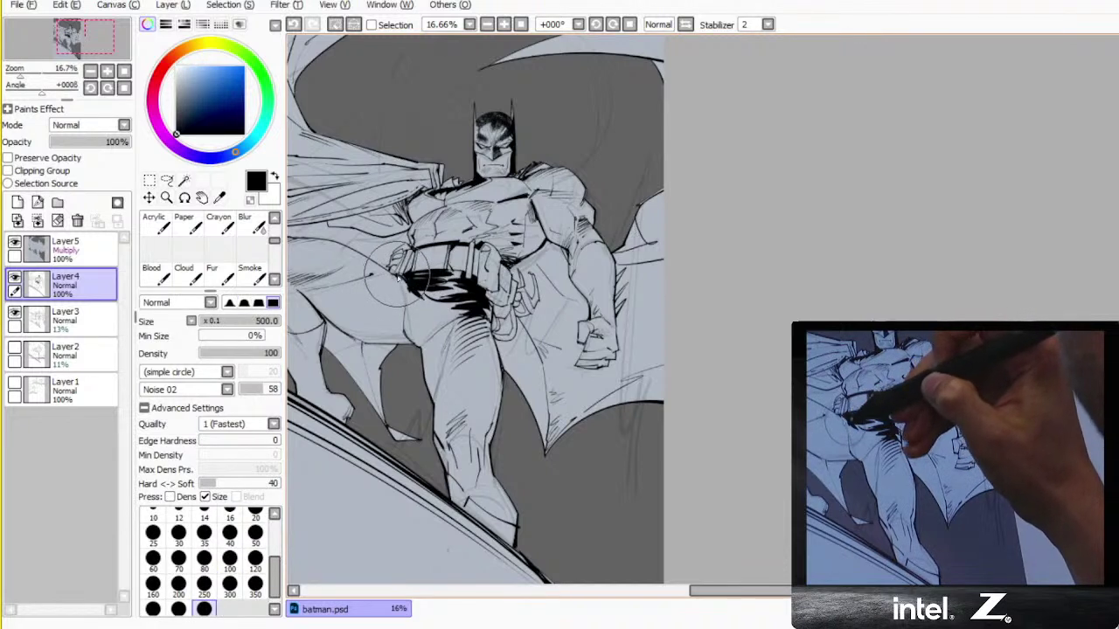
{"action": "mouse_move", "coordinate": [399, 278]}
{"action": "left_mouse_down"}
{"action": "mouse_move", "coordinate": [406, 314]}
{"action": "mouse_move", "coordinate": [404, 282]}
{"action": "left_mouse_up"}
{"action": "key", "text": "ctrl+z"}
{"action": "key", "text": "e"}
{"action": "key", "text": "n"}
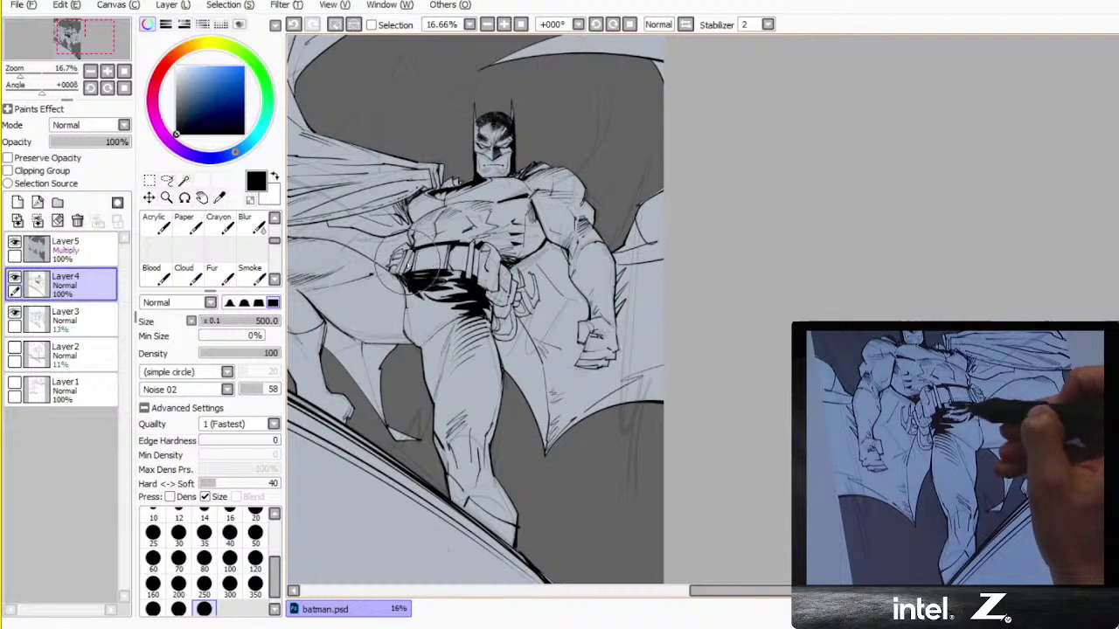
- Touch up the trunks' black shading beside the belt pouches in the mirrored view and restore the normal view
{"action": "key", "text": "h"}
{"action": "left_click_drag", "start_coordinate": [907, 368], "coordinate": [378, 360]}
{"action": "key", "text": "e"}
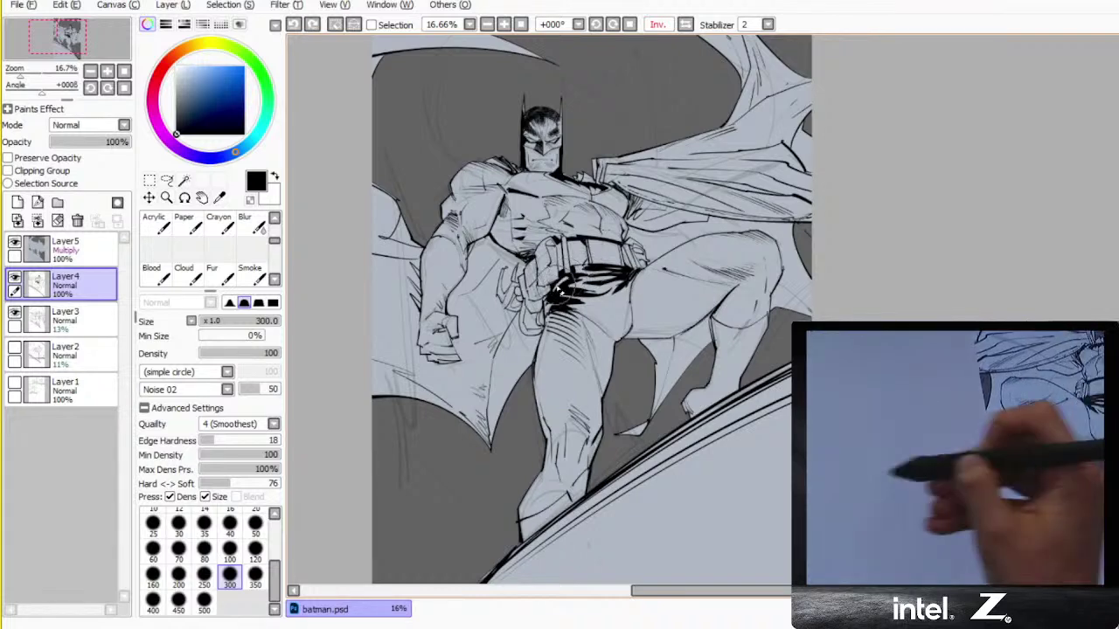
{"action": "key", "text": "n"}
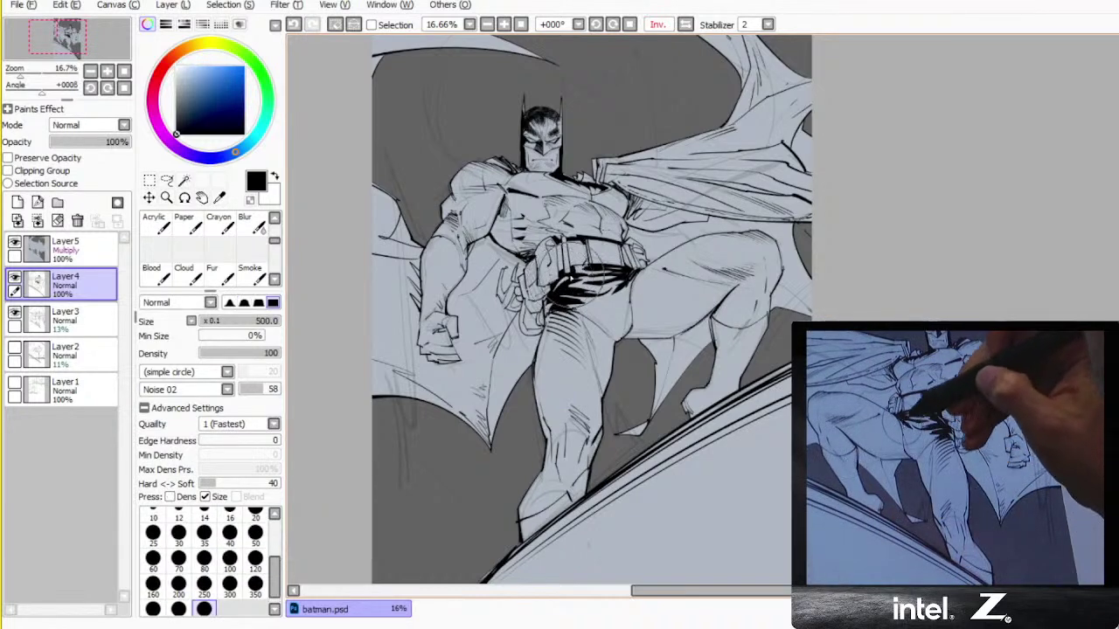
{"action": "key", "text": "h"}
{"action": "left_click_drag", "start_coordinate": [763, 335], "coordinate": [391, 334]}
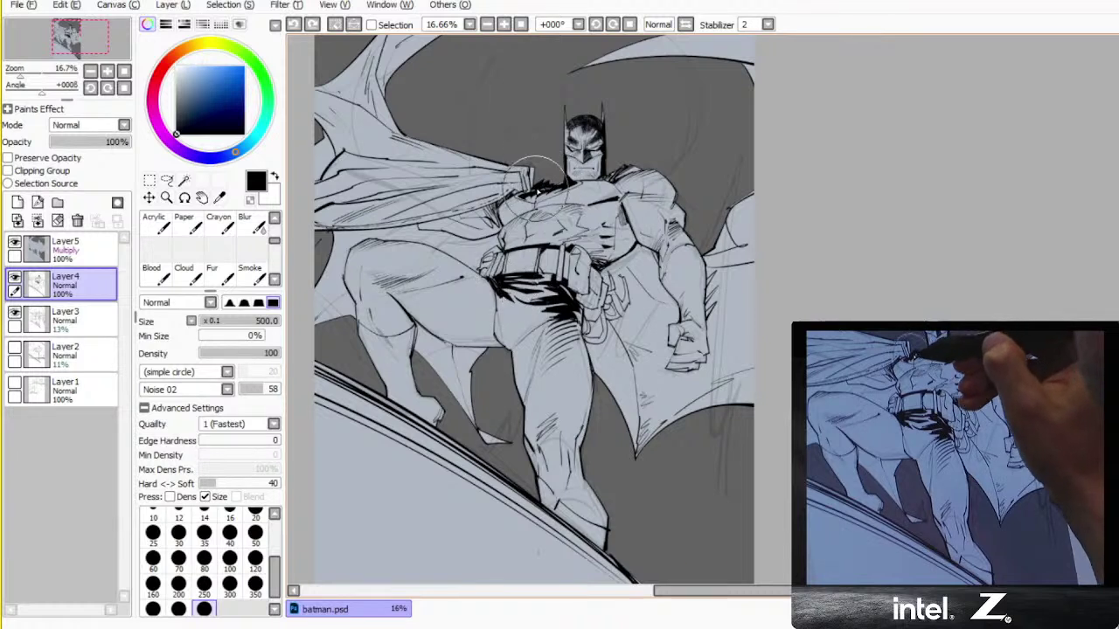
- Ink black shadows on the cape collar at both shoulders and strengthen the knee lines on the straight leg
{"action": "left_click_drag", "start_coordinate": [563, 186], "coordinate": [573, 164]}
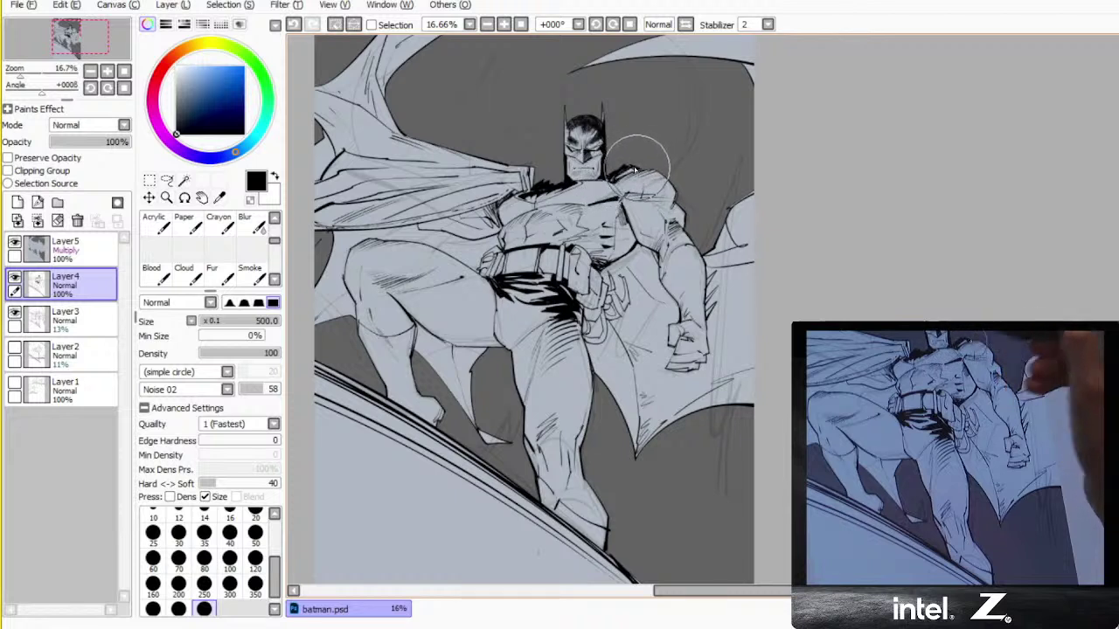
{"action": "key", "text": "ctrl+z"}
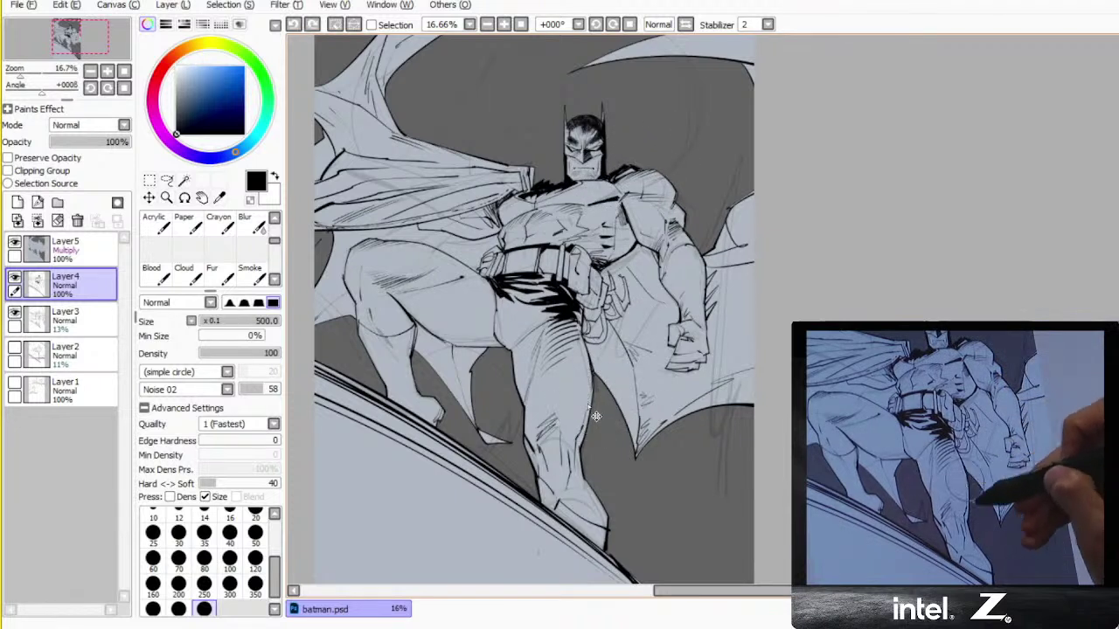
{"action": "left_click_drag", "start_coordinate": [587, 407], "coordinate": [578, 434]}
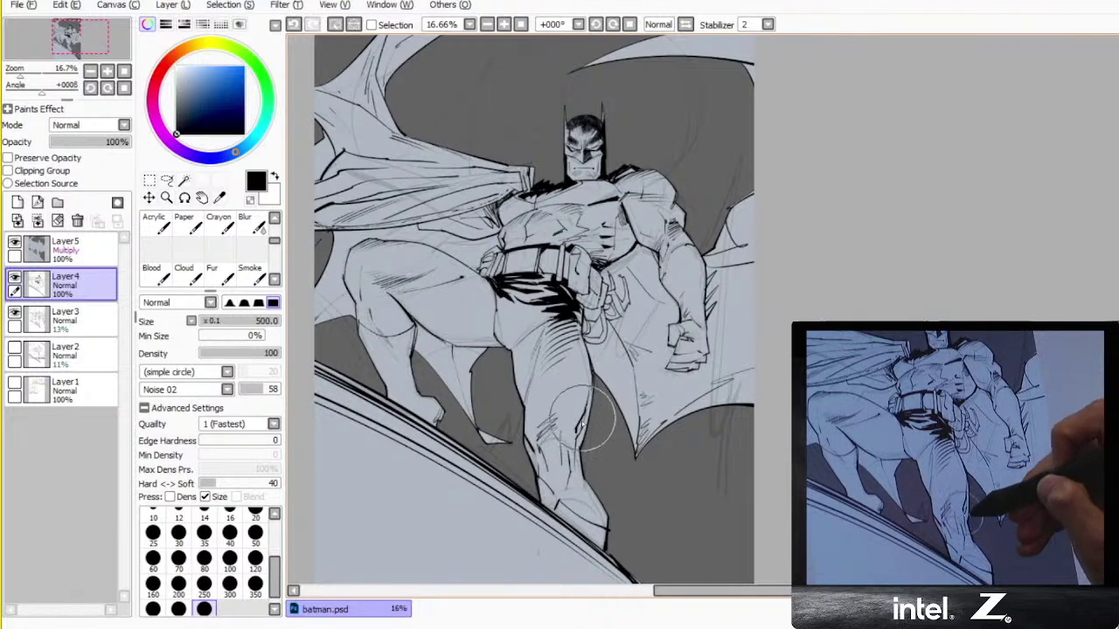
{"action": "key", "text": "ctrl+z"}
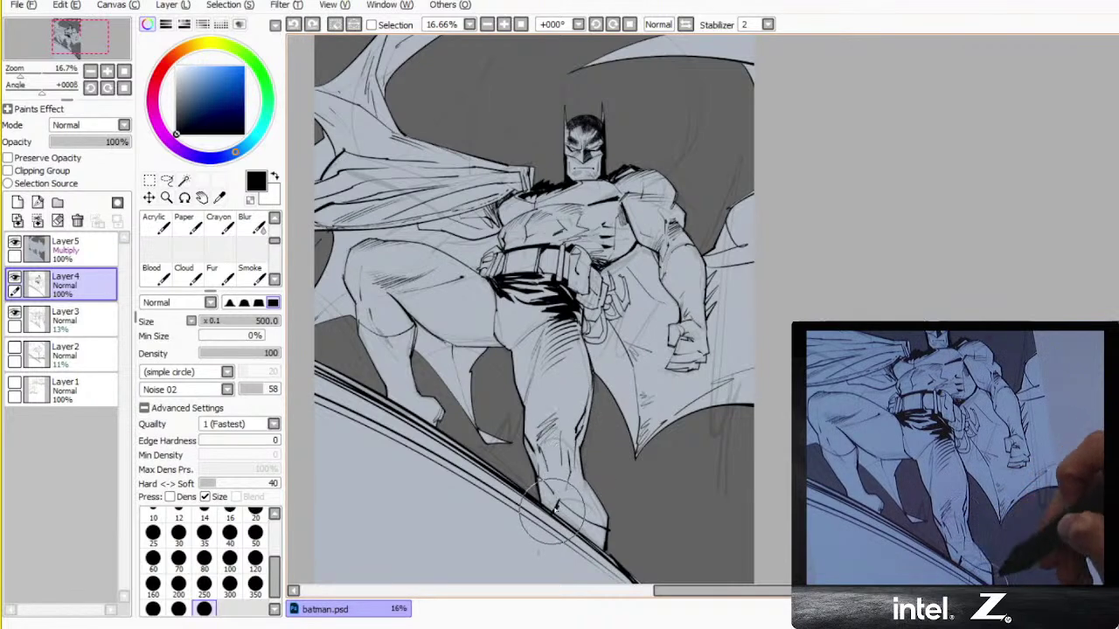
- Outline the foot of the straight leg's boot and fill it solid black
{"action": "left_click_drag", "start_coordinate": [561, 503], "coordinate": [552, 512]}
{"action": "key", "text": "w"}
{"action": "left_click", "coordinate": [595, 537]}
{"action": "left_click_drag", "start_coordinate": [597, 464], "coordinate": [659, 455]}
- Hatch the bent leg's boot shaft with dense black strokes and fill its foot solid black
{"action": "key", "text": "n"}
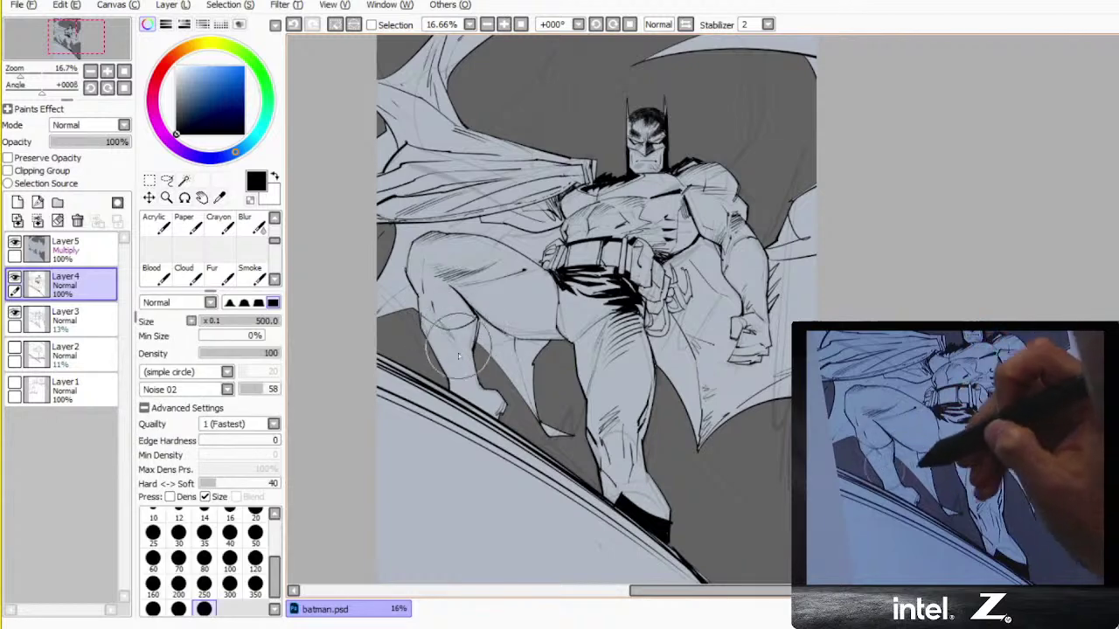
{"action": "left_click_drag", "start_coordinate": [478, 324], "coordinate": [474, 362]}
{"action": "key", "text": "w"}
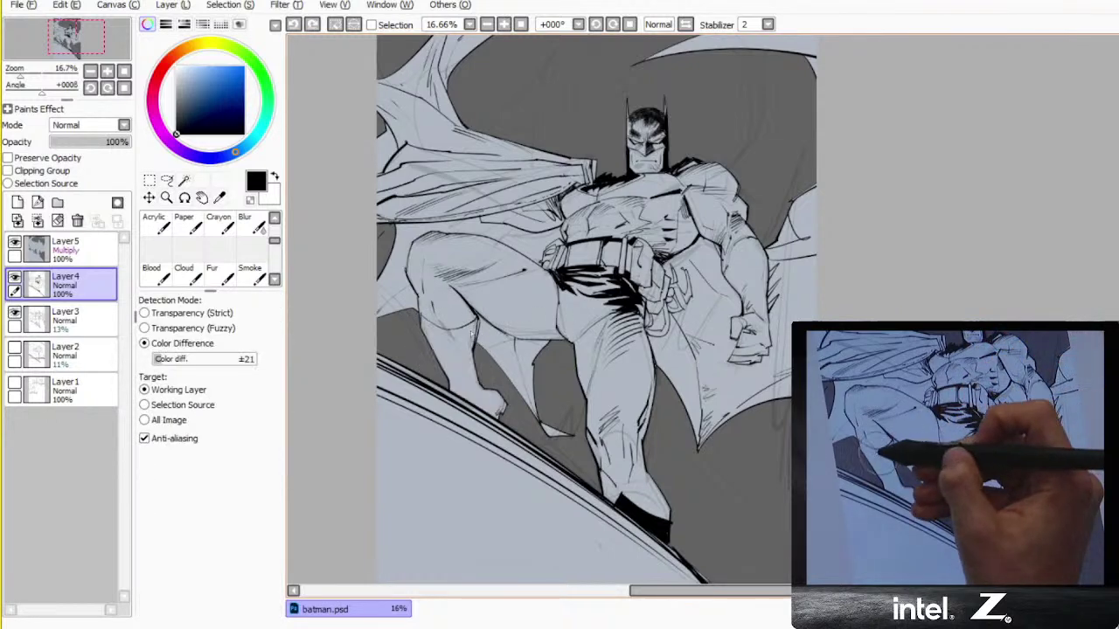
{"action": "key", "text": "b"}
{"action": "mouse_move", "coordinate": [449, 343]}
{"action": "left_mouse_down"}
{"action": "mouse_move", "coordinate": [449, 379]}
{"action": "mouse_move", "coordinate": [478, 375]}
{"action": "mouse_move", "coordinate": [454, 394]}
{"action": "mouse_move", "coordinate": [498, 405]}
{"action": "left_mouse_up"}
{"action": "key", "text": "ctrl+z"}
{"action": "key", "text": "ctrl+z"}
{"action": "key", "text": "ctrl+z"}
{"action": "key", "text": "ctrl+z"}
{"action": "mouse_move", "coordinate": [431, 340]}
{"action": "left_mouse_down"}
{"action": "mouse_move", "coordinate": [467, 346]}
{"action": "mouse_move", "coordinate": [431, 350]}
{"action": "mouse_move", "coordinate": [466, 349]}
{"action": "mouse_move", "coordinate": [448, 354]}
{"action": "mouse_move", "coordinate": [465, 361]}
{"action": "mouse_move", "coordinate": [441, 379]}
{"action": "mouse_move", "coordinate": [470, 374]}
{"action": "left_mouse_up"}
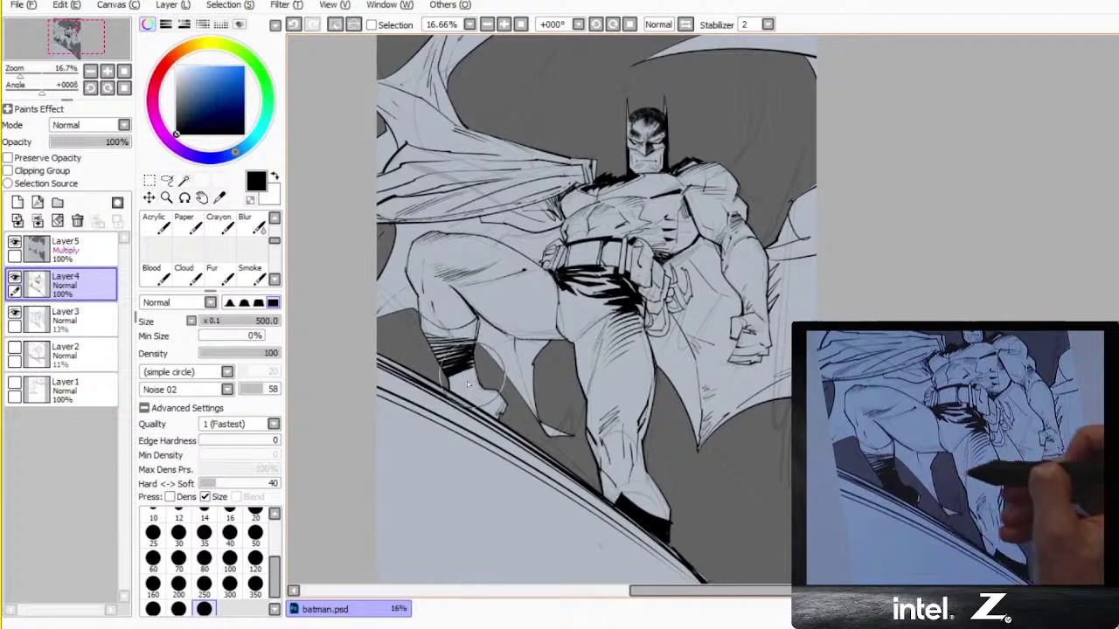
{"action": "key", "text": "g"}
{"action": "left_click", "coordinate": [472, 392]}
- Ink shading lines around the elbow and upper forearm of the hanging arm, cleaning them up with the eraser
{"action": "left_click_drag", "start_coordinate": [597, 392], "coordinate": [482, 452]}
{"action": "key", "text": "n"}
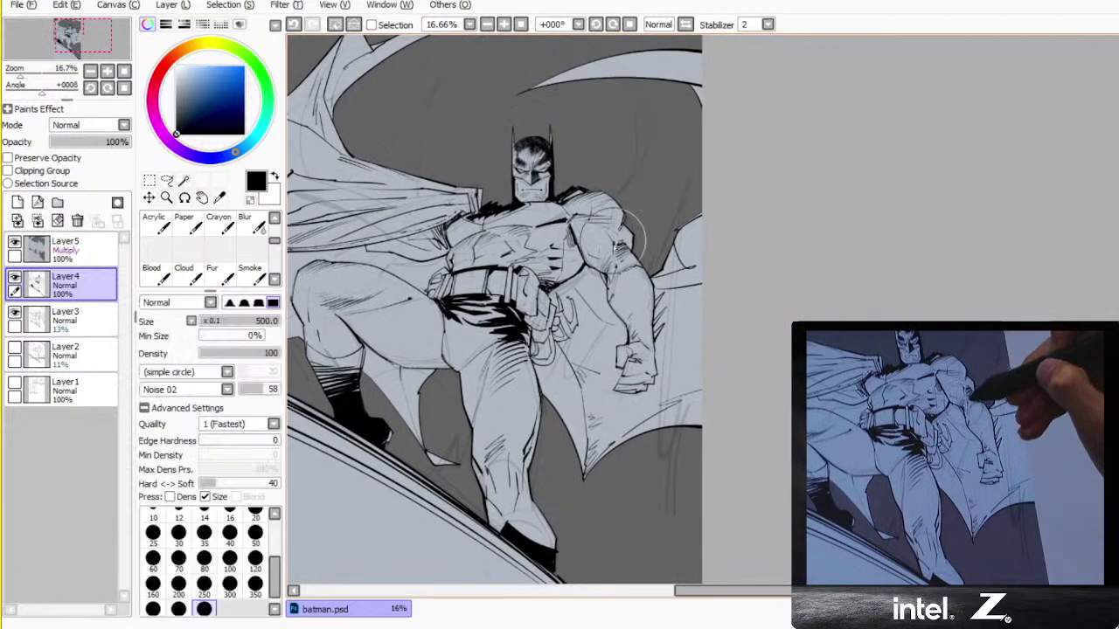
{"action": "mouse_move", "coordinate": [606, 269]}
{"action": "left_mouse_down"}
{"action": "mouse_move", "coordinate": [605, 315]}
{"action": "mouse_move", "coordinate": [612, 309]}
{"action": "left_mouse_up"}
{"action": "key", "text": "ctrl+z"}
{"action": "key", "text": "e"}
{"action": "key", "text": "n"}
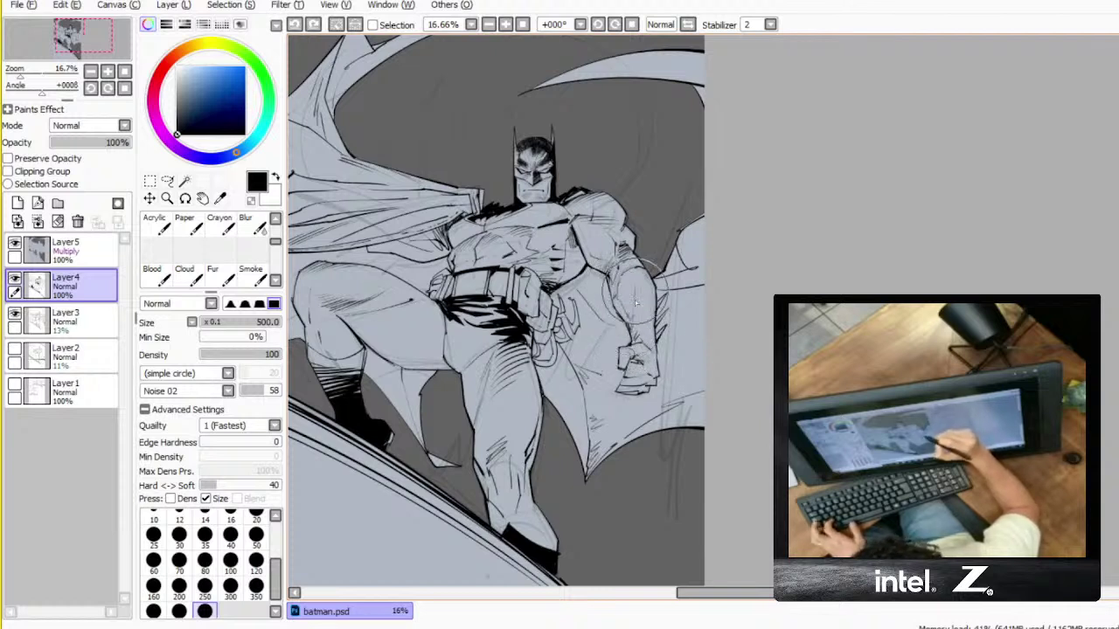
- Build up black glove hatching along the hanging forearm down to the wrist with the size 500 brush
{"action": "key", "text": "ctrl+z"}
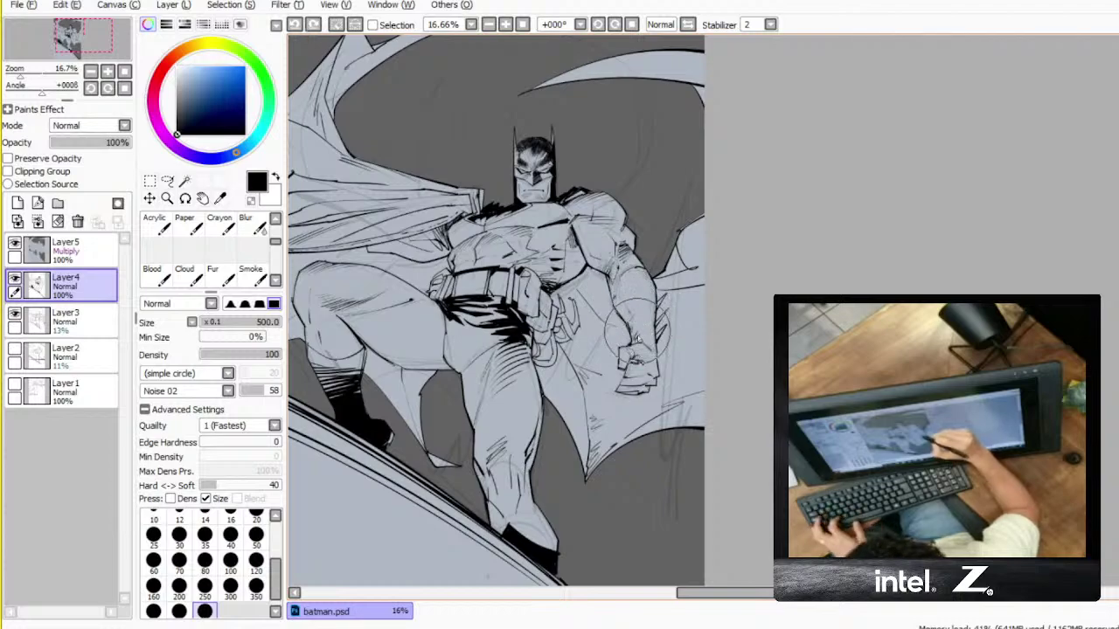
{"action": "key", "text": "e"}
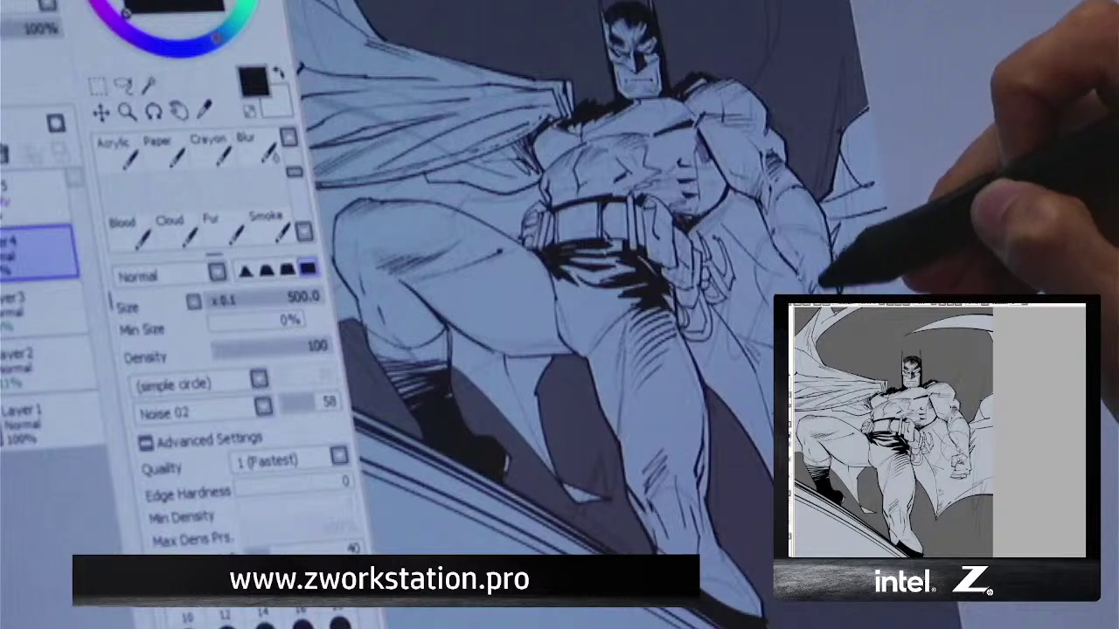
{"action": "key", "text": "e"}
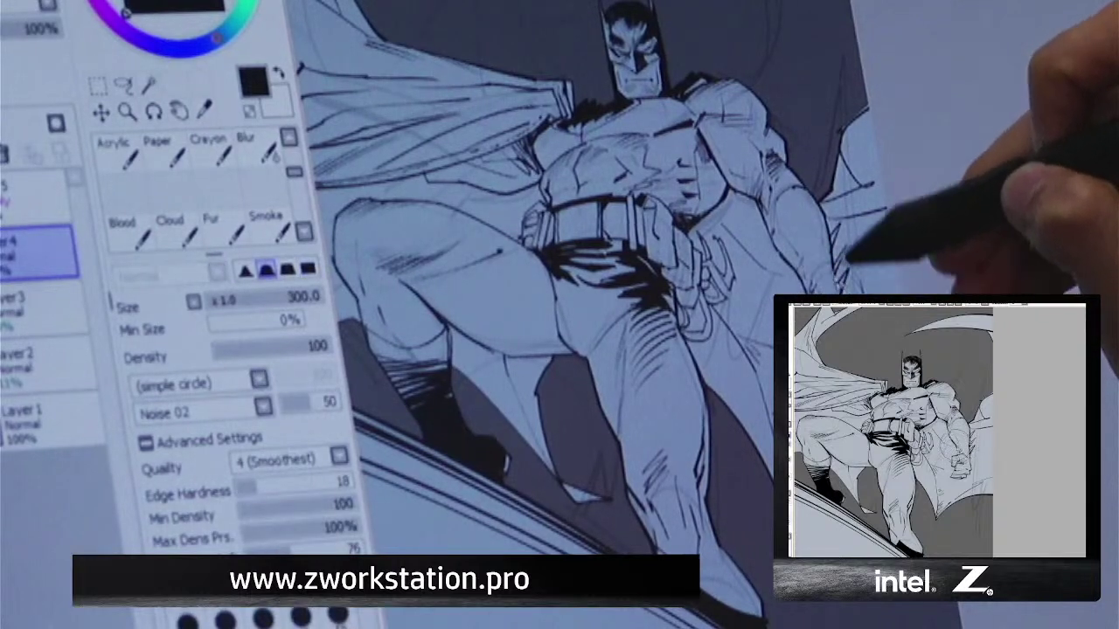
{"action": "key", "text": "n"}
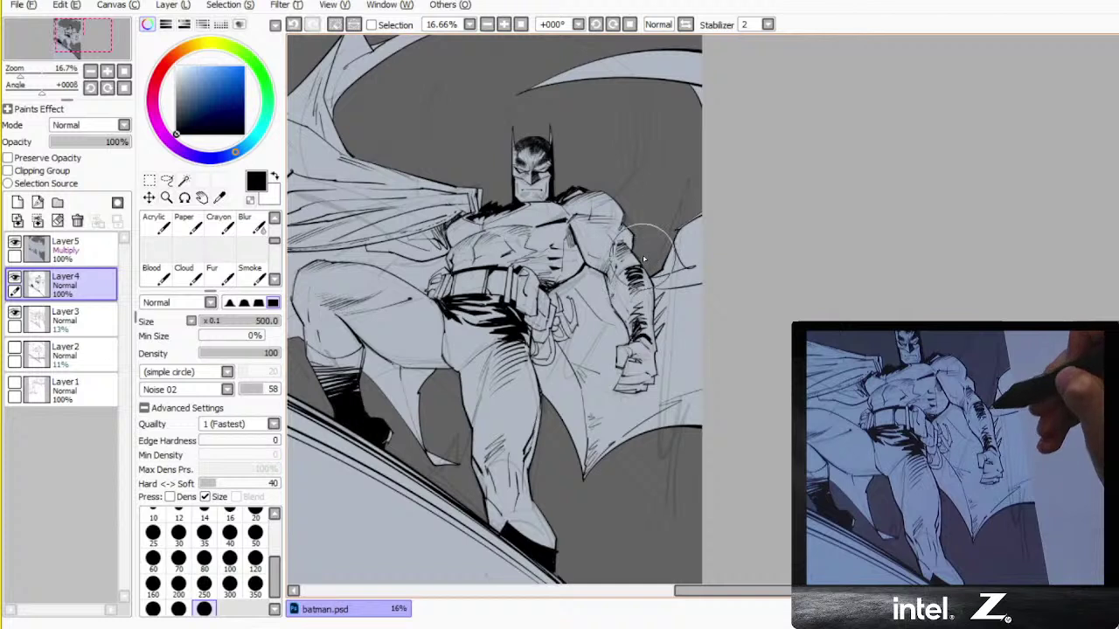
- Deepen the black shadow along the hanging forearm with the Fine_Flat brush at size 70
{"action": "key", "text": "b"}
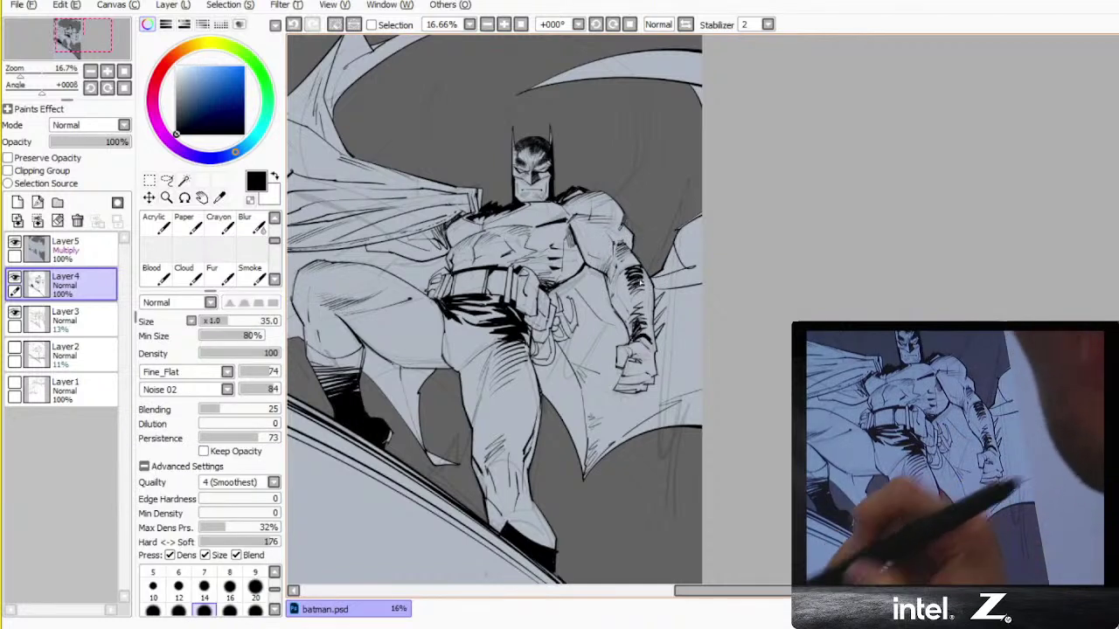
{"action": "scroll", "coordinate": [230, 610], "scroll_direction": "down", "scroll_amount": 1}
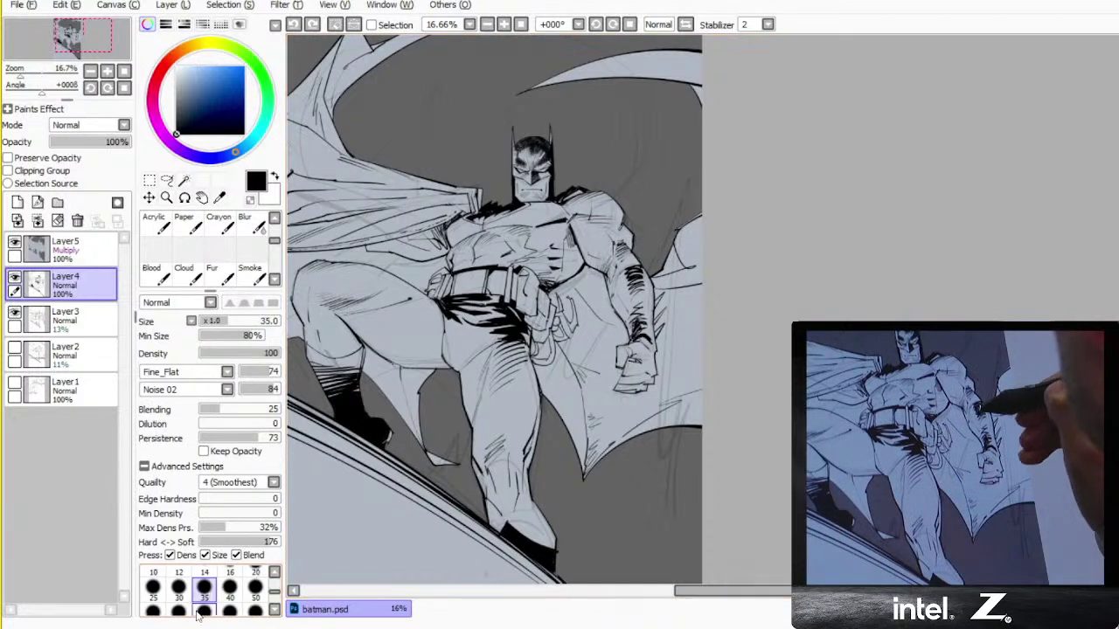
{"action": "left_click", "coordinate": [178, 610]}
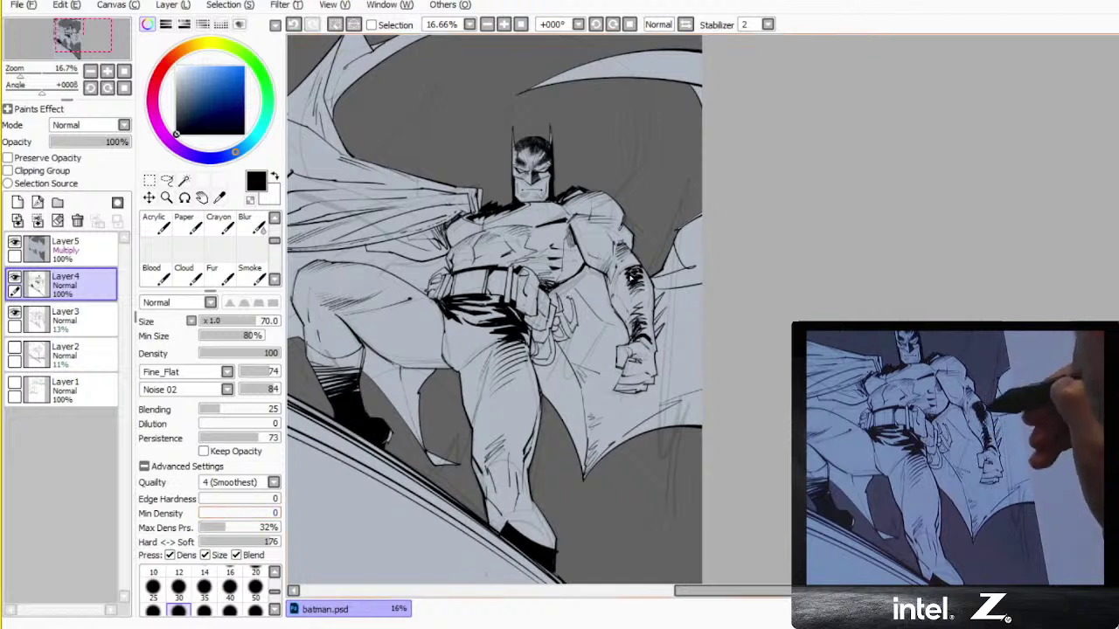
{"action": "mouse_move", "coordinate": [623, 279]}
{"action": "left_mouse_down"}
{"action": "mouse_move", "coordinate": [639, 284]}
{"action": "mouse_move", "coordinate": [646, 343]}
{"action": "left_mouse_up"}
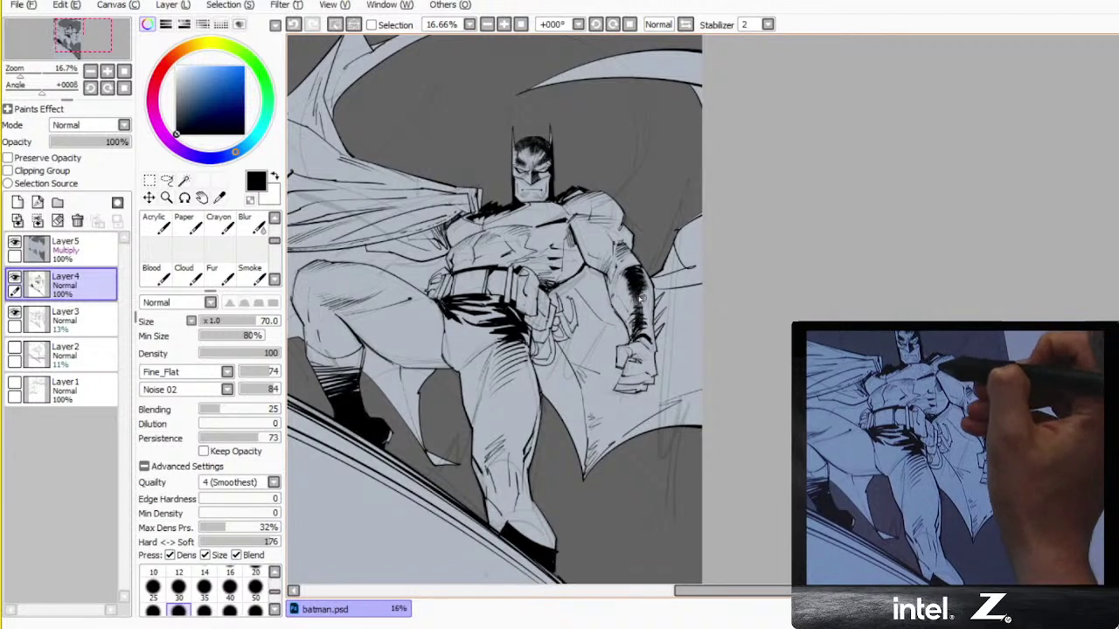
- Touch up the neckline below the cowl with the eraser and the size 500 brush, reworking the stroke
{"action": "key", "text": "e"}
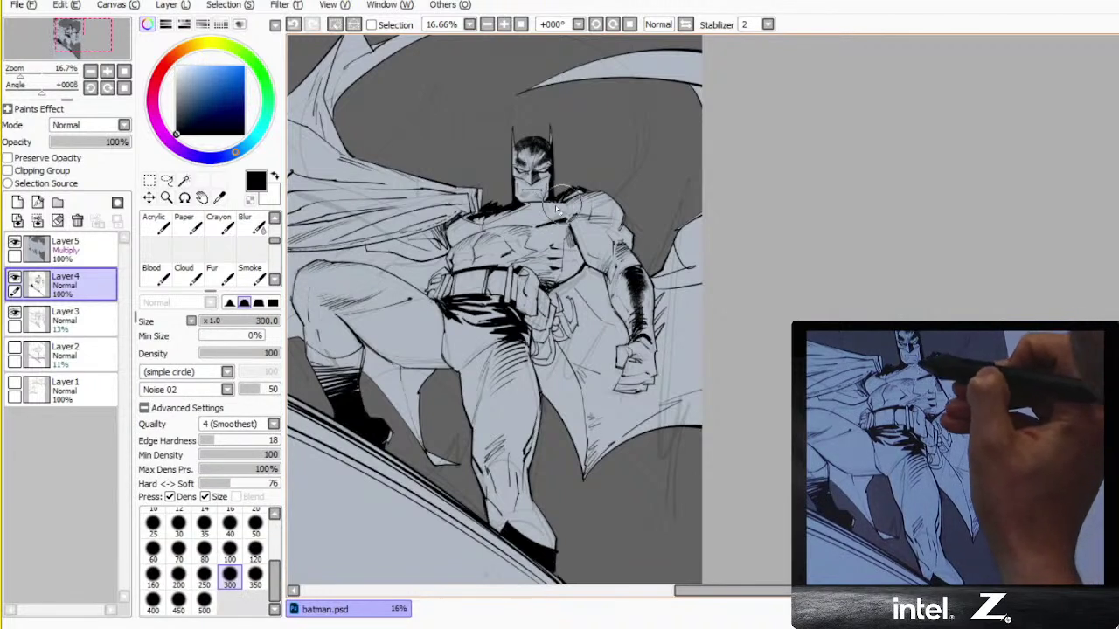
{"action": "key", "text": "n"}
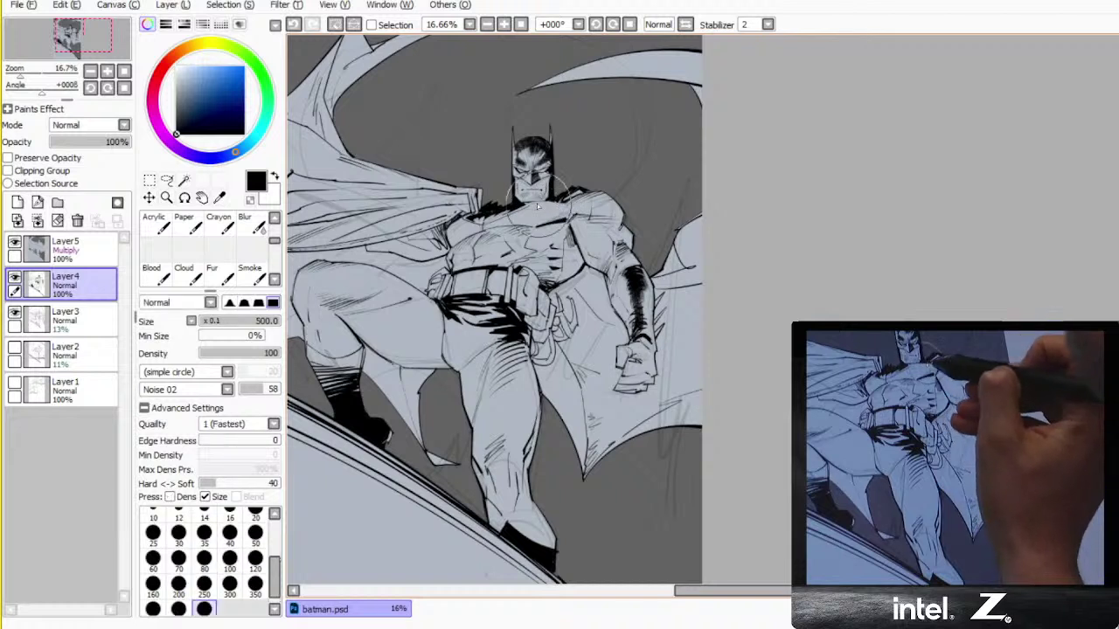
{"action": "key", "text": "ctrl+z"}
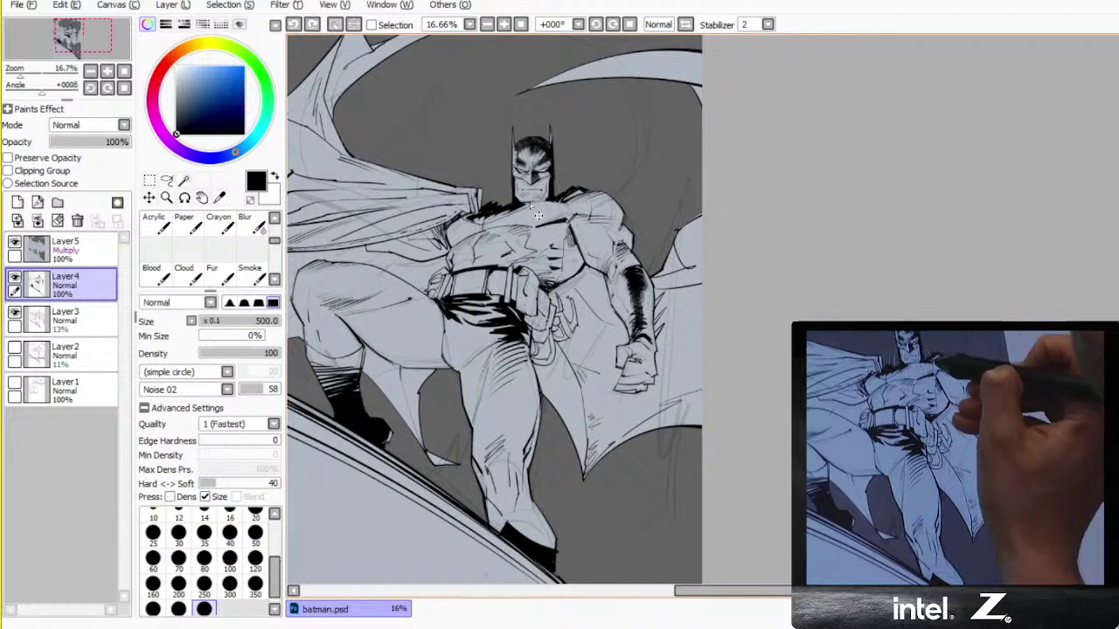
{"action": "left_click_drag", "start_coordinate": [558, 202], "coordinate": [527, 204]}
{"action": "key", "text": "ctrl+z"}
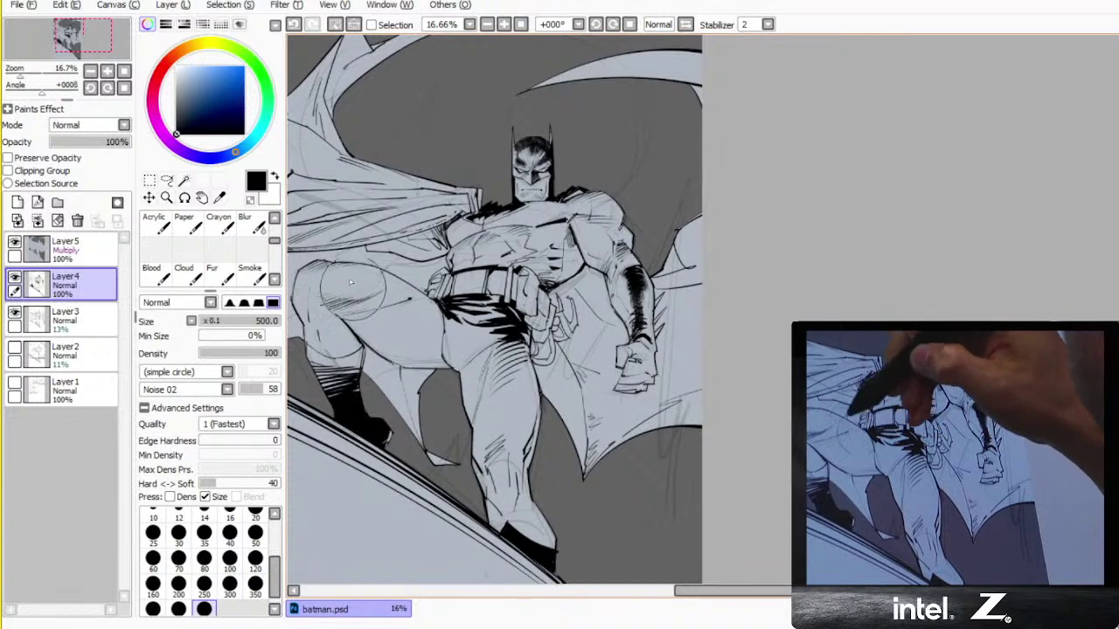
- Refine the hatching on the bent thigh and the line where the thigh meets the hip
{"action": "key", "text": "e"}
{"action": "key", "text": "b"}
{"action": "key", "text": "ctrl+z"}
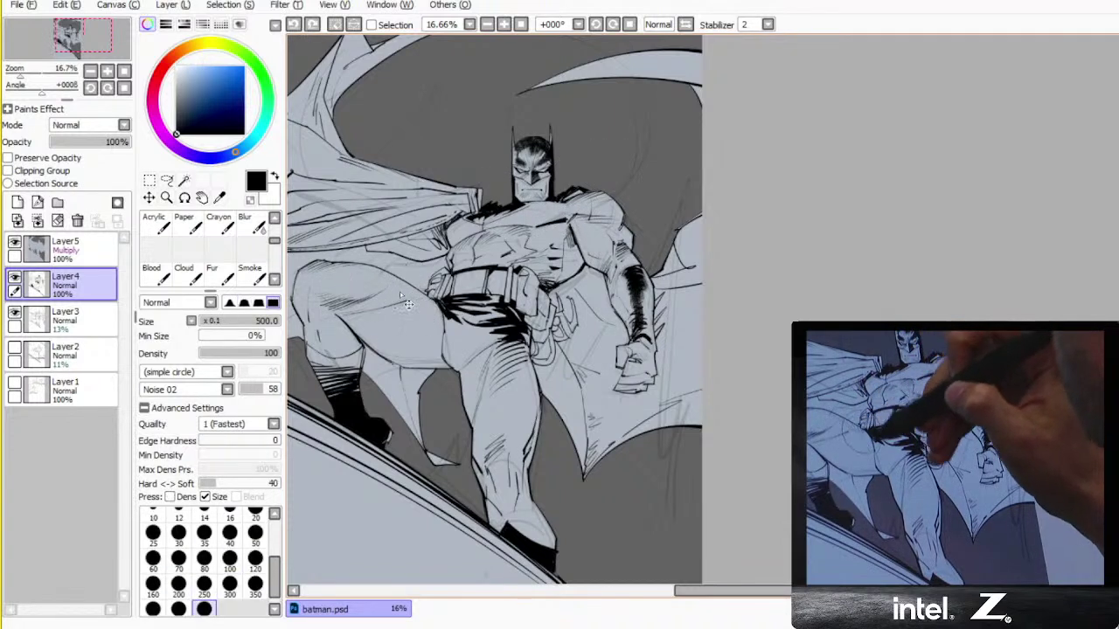
{"action": "mouse_move", "coordinate": [405, 302]}
{"action": "left_mouse_down"}
{"action": "mouse_move", "coordinate": [394, 281]}
{"action": "mouse_move", "coordinate": [443, 326]}
{"action": "left_mouse_up"}
{"action": "key", "text": "ctrl+z"}
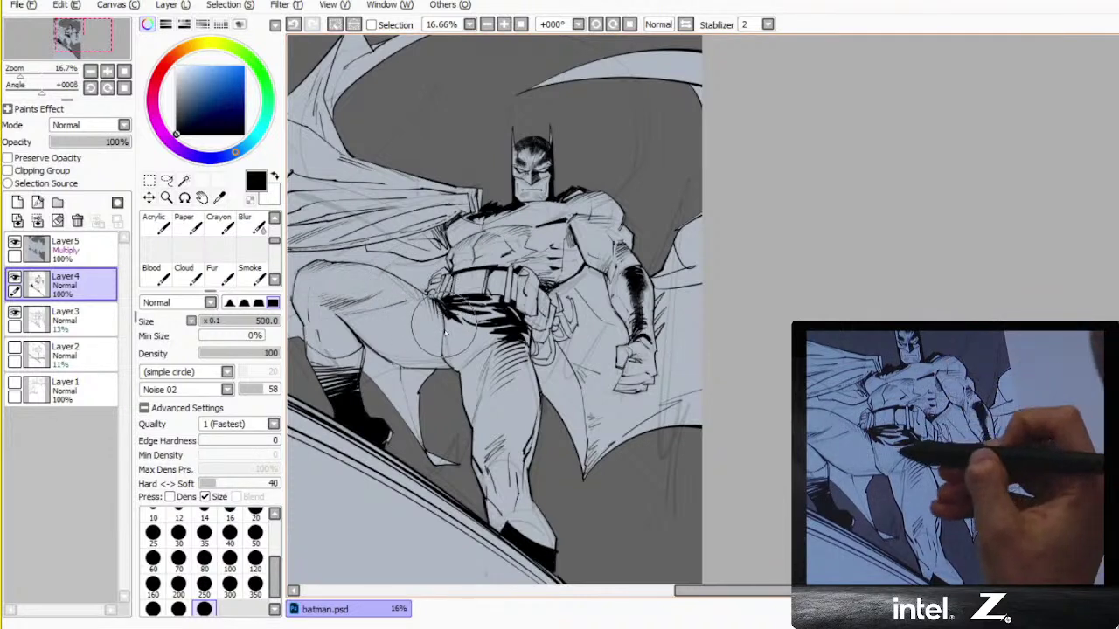
- Deepen the black shading along the lower edge of the trunks above the standing thigh
{"action": "key", "text": "e"}
{"action": "key", "text": "n"}
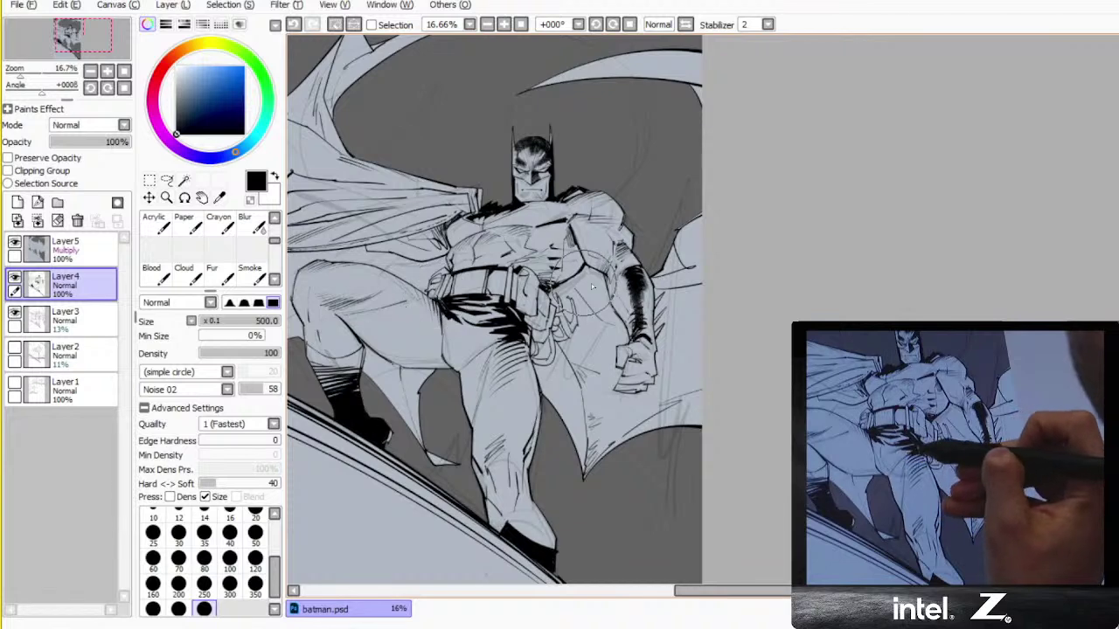
{"action": "key", "text": "ctrl+z"}
{"action": "left_click_drag", "start_coordinate": [482, 333], "coordinate": [505, 336]}
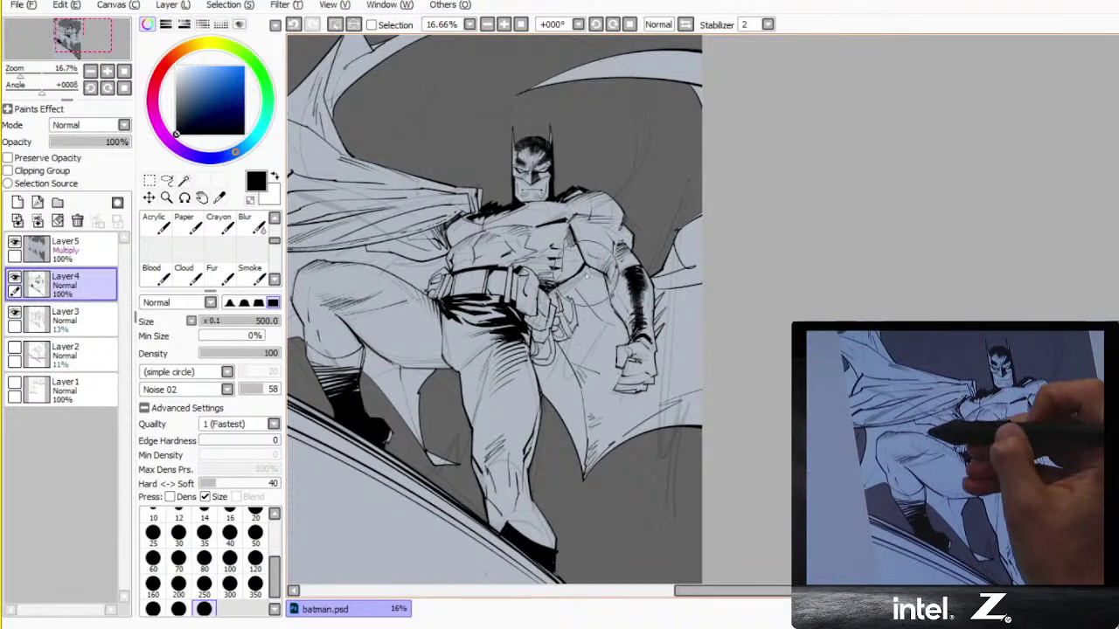
- Fill the cape shadows solid black behind the waist and beneath the hanging arm
{"action": "left_click_drag", "start_coordinate": [489, 269], "coordinate": [643, 312]}
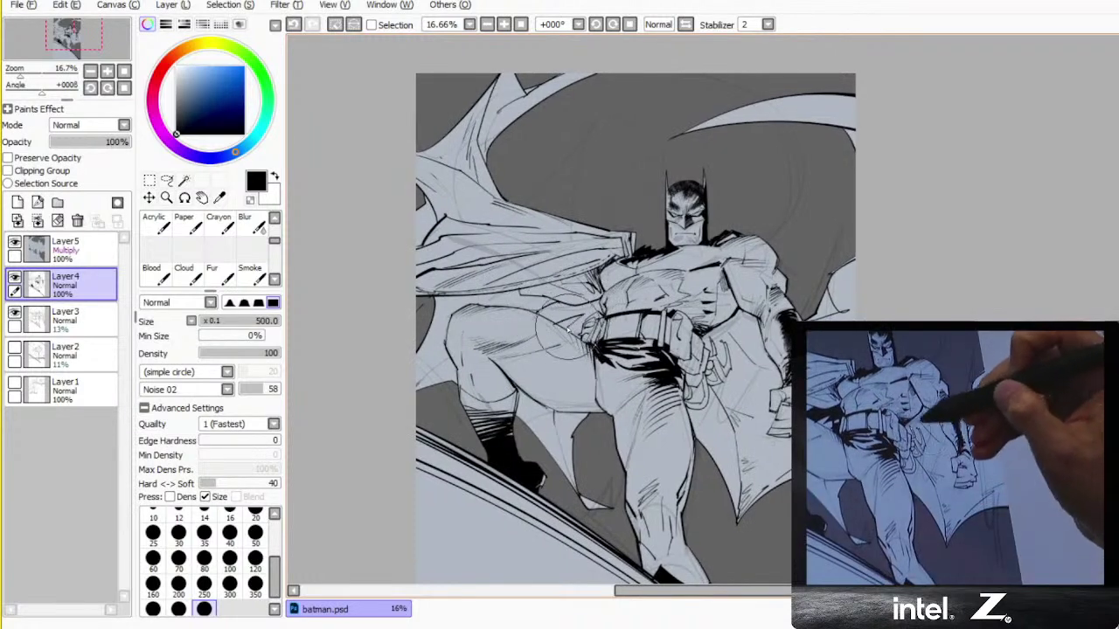
{"action": "left_click_drag", "start_coordinate": [739, 371], "coordinate": [539, 332]}
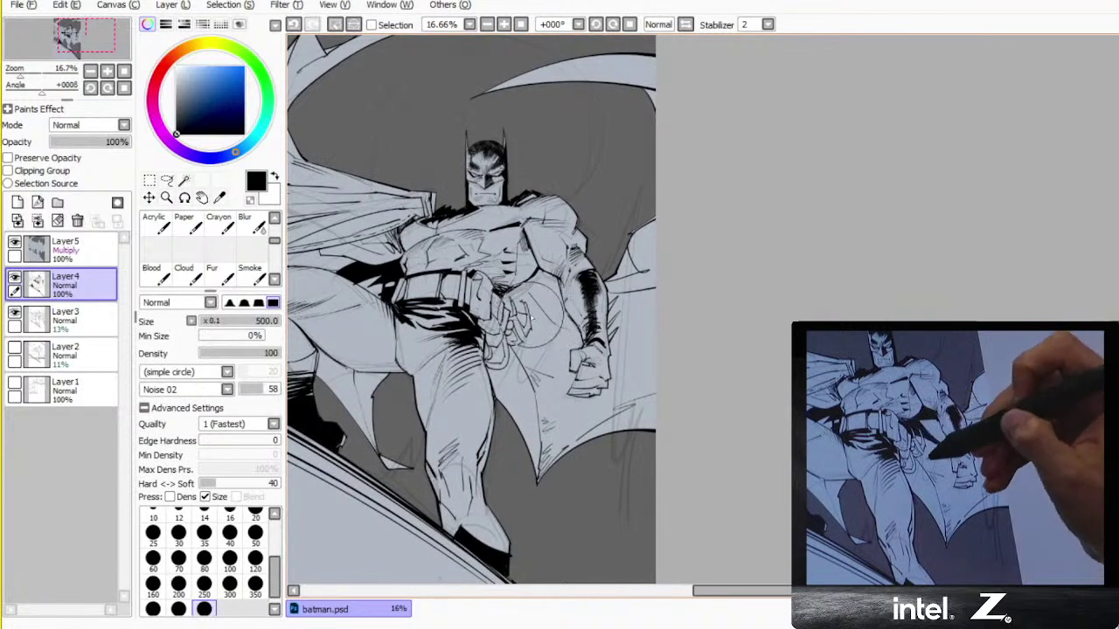
{"action": "key", "text": "g"}
{"action": "left_click", "coordinate": [548, 285]}
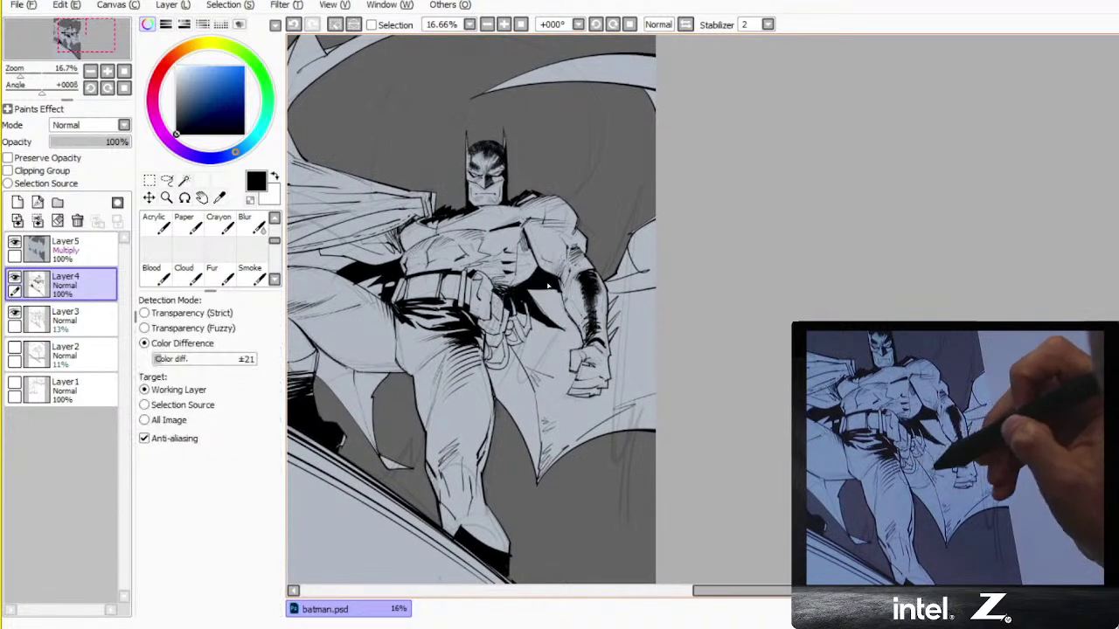
- Outline a pointed cape shadow beside the standing thigh and fill it and the gaps around the rope loops solid black
{"action": "key", "text": "n"}
{"action": "key", "text": "ctrl+z"}
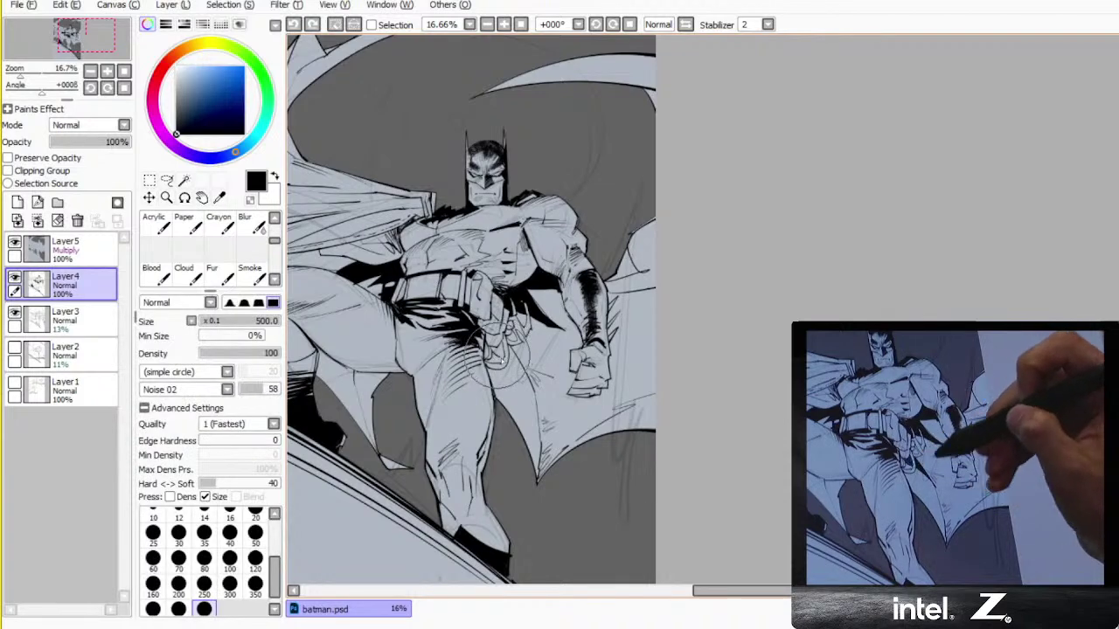
{"action": "left_click_drag", "start_coordinate": [500, 354], "coordinate": [511, 366]}
{"action": "key", "text": "w"}
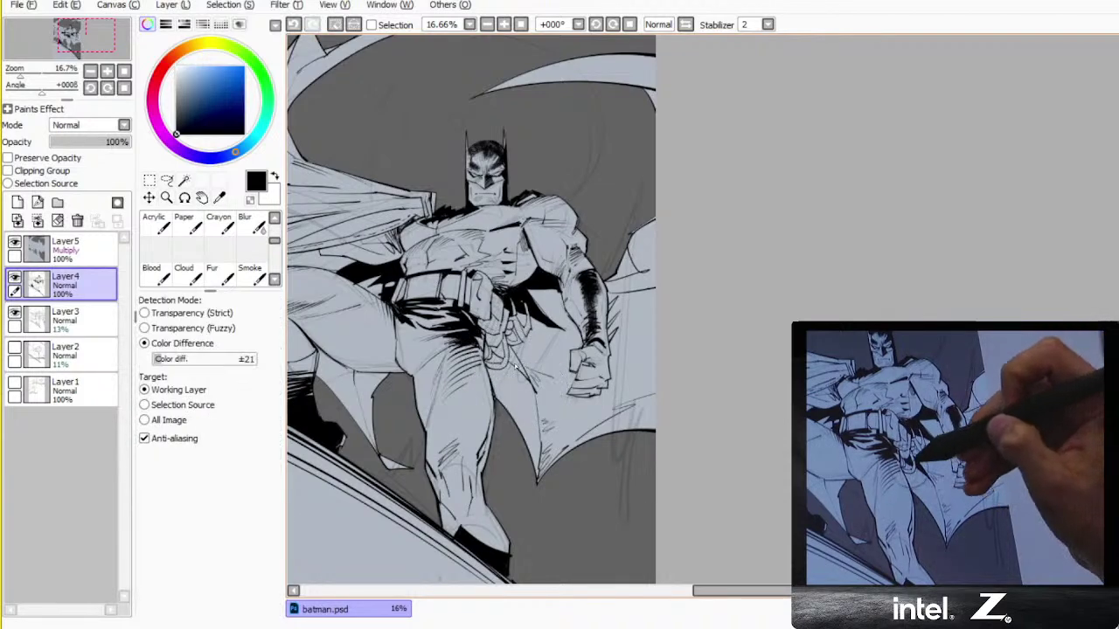
{"action": "key", "text": "n"}
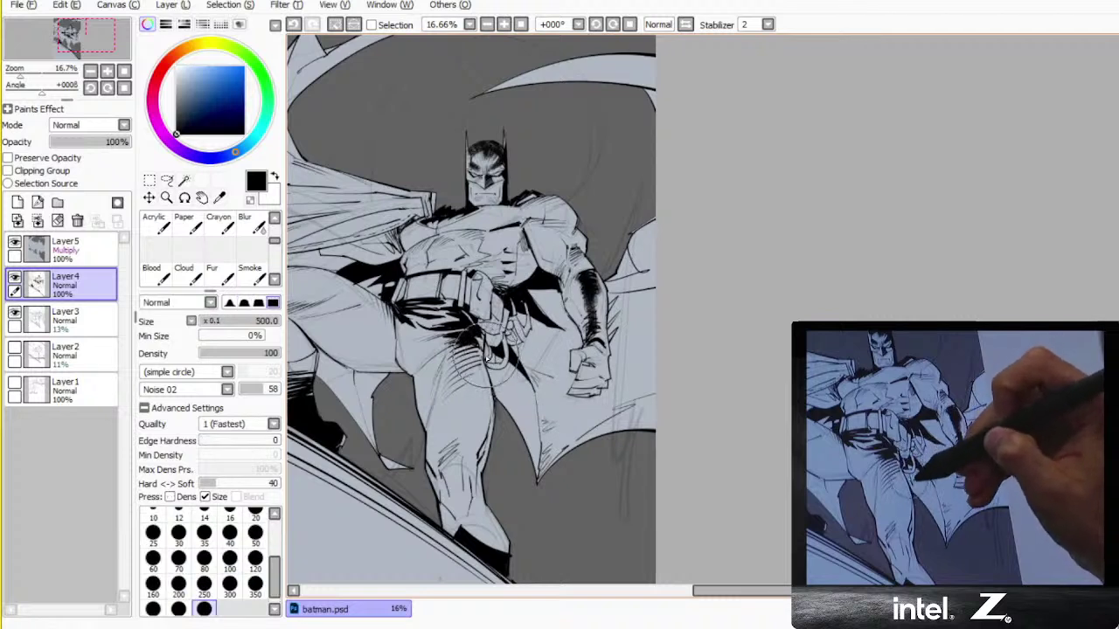
{"action": "key", "text": "g"}
{"action": "left_click", "coordinate": [489, 357]}
{"action": "key", "text": "n"}
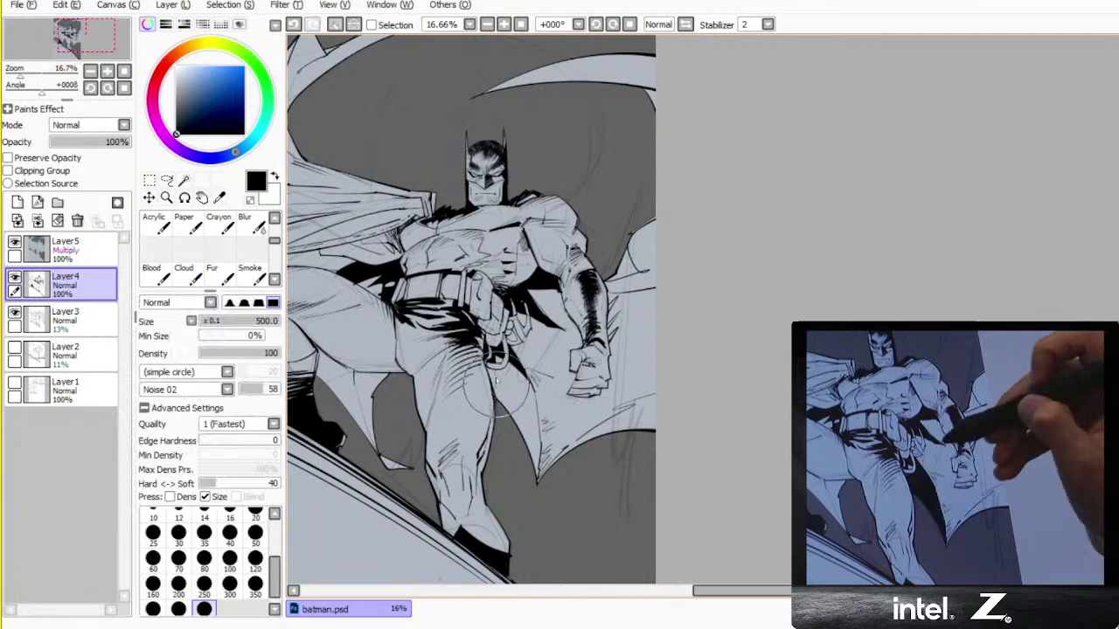
- Clean up the cape edge beside the standing thigh and fill the cape fold beyond the hanging elbow solid black
{"action": "key", "text": "ctrl+z"}
{"action": "left_click_drag", "start_coordinate": [499, 390], "coordinate": [495, 382]}
{"action": "key", "text": "ctrl+z"}
{"action": "key", "text": "g"}
{"action": "key", "text": "e"}
{"action": "key", "text": "g"}
{"action": "left_click_drag", "start_coordinate": [660, 300], "coordinate": [692, 312]}
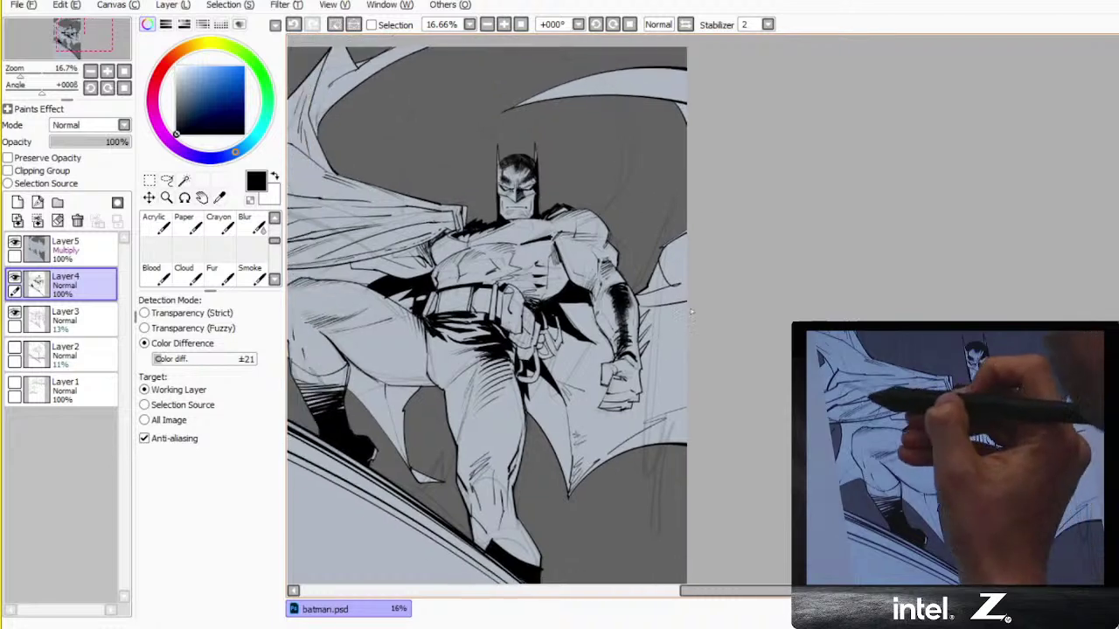
{"action": "key", "text": "e"}
{"action": "key", "text": "w"}
{"action": "left_click_drag", "start_coordinate": [552, 301], "coordinate": [681, 318]}
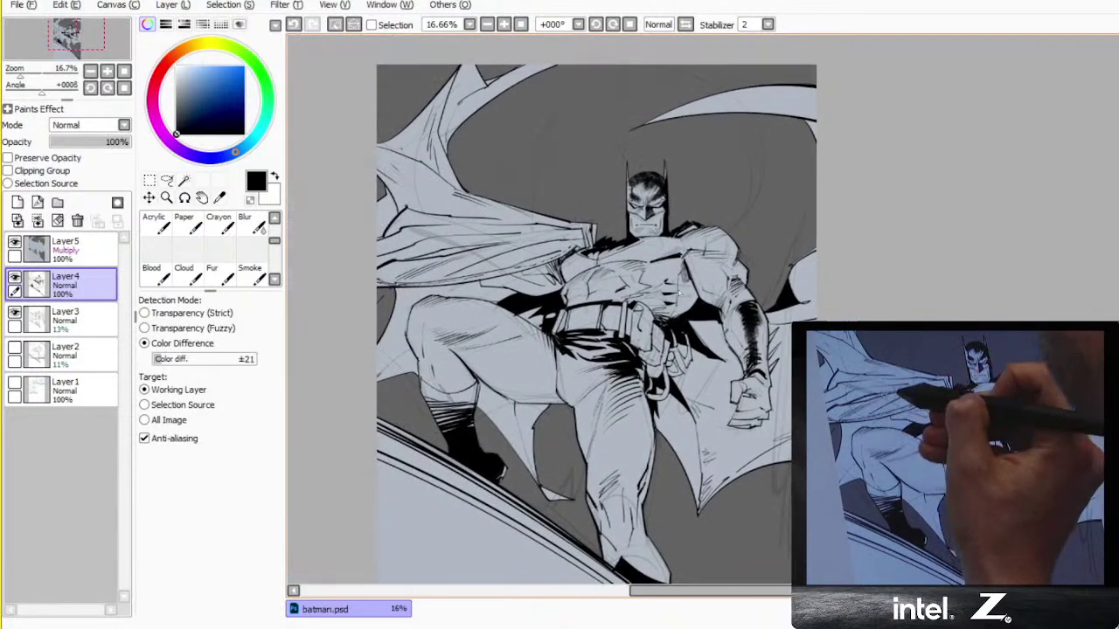
- Ink tapered black fold strokes along the flowing cape up to the shoulder with the size 500 brush
{"action": "key", "text": "e"}
{"action": "mouse_move", "coordinate": [451, 251]}
{"action": "left_mouse_down"}
{"action": "mouse_move", "coordinate": [429, 245]}
{"action": "mouse_move", "coordinate": [472, 245]}
{"action": "mouse_move", "coordinate": [441, 260]}
{"action": "mouse_move", "coordinate": [516, 262]}
{"action": "mouse_move", "coordinate": [446, 257]}
{"action": "left_mouse_up"}
{"action": "key", "text": "w"}
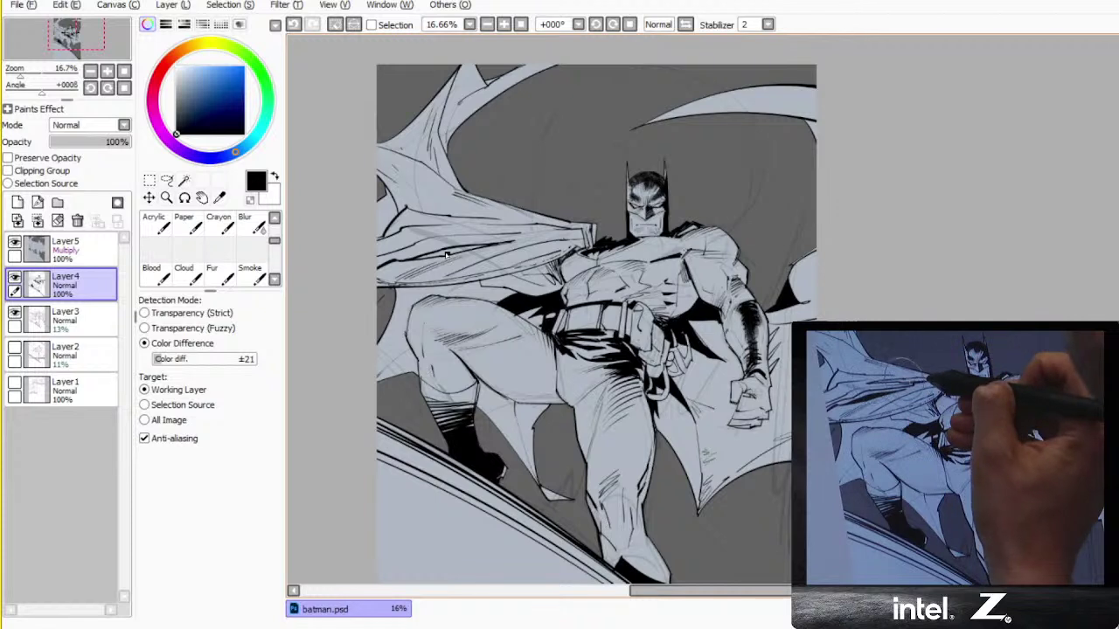
{"action": "key", "text": "e"}
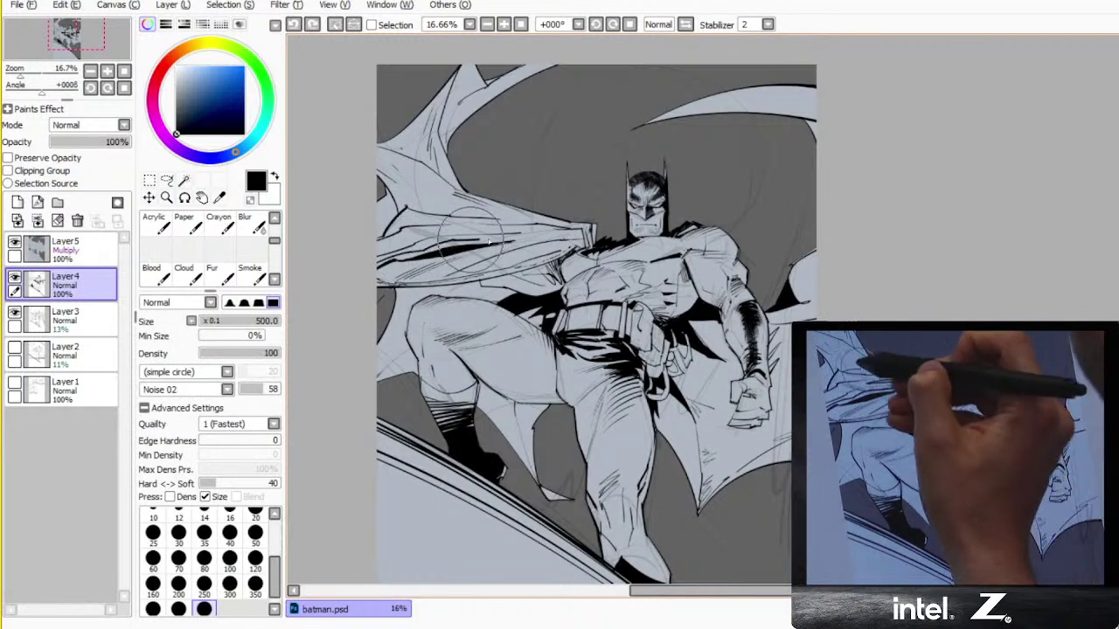
{"action": "left_click_drag", "start_coordinate": [490, 242], "coordinate": [565, 227]}
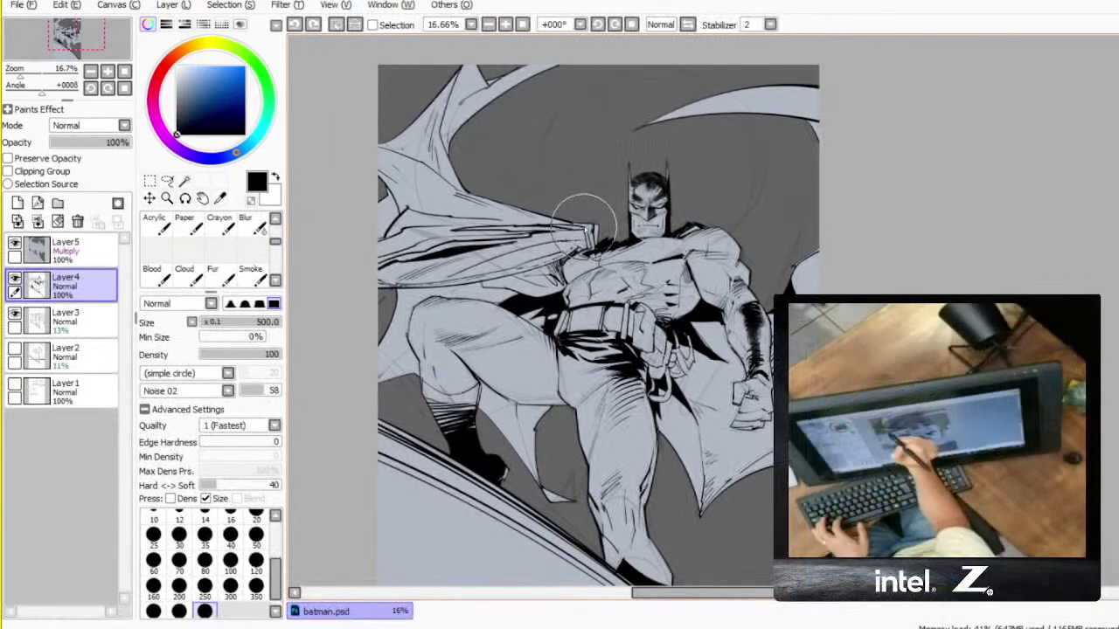
- Fill the upper part of the flowing cape solid black and break up its highlights with the Rough_Round_1 brush at size 100
{"action": "key", "text": "g"}
{"action": "left_click", "coordinate": [465, 231]}
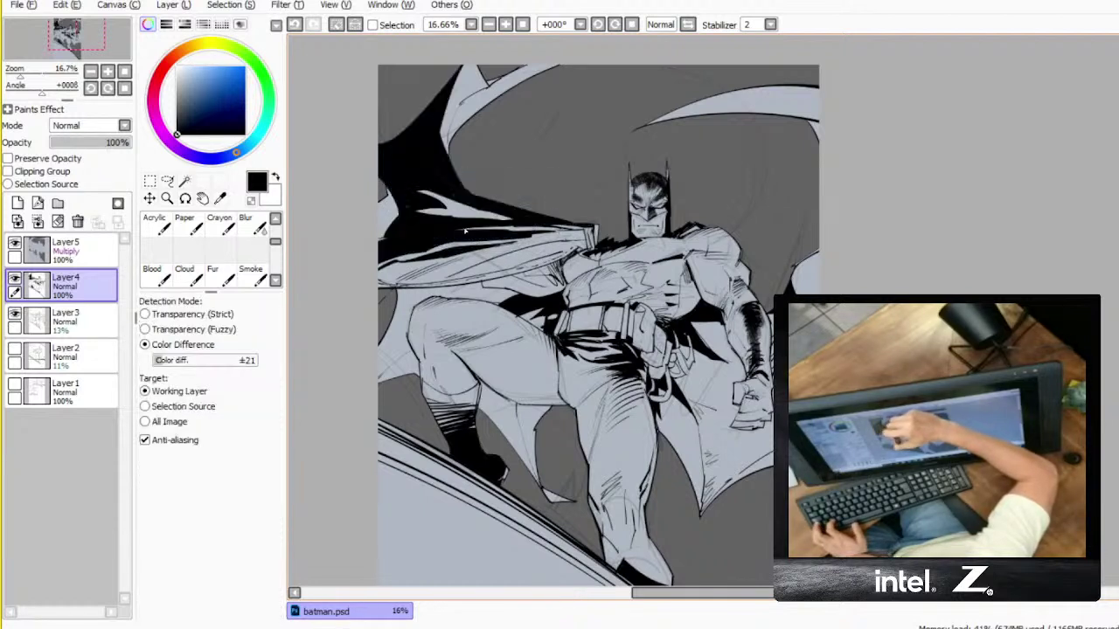
{"action": "key", "text": "b"}
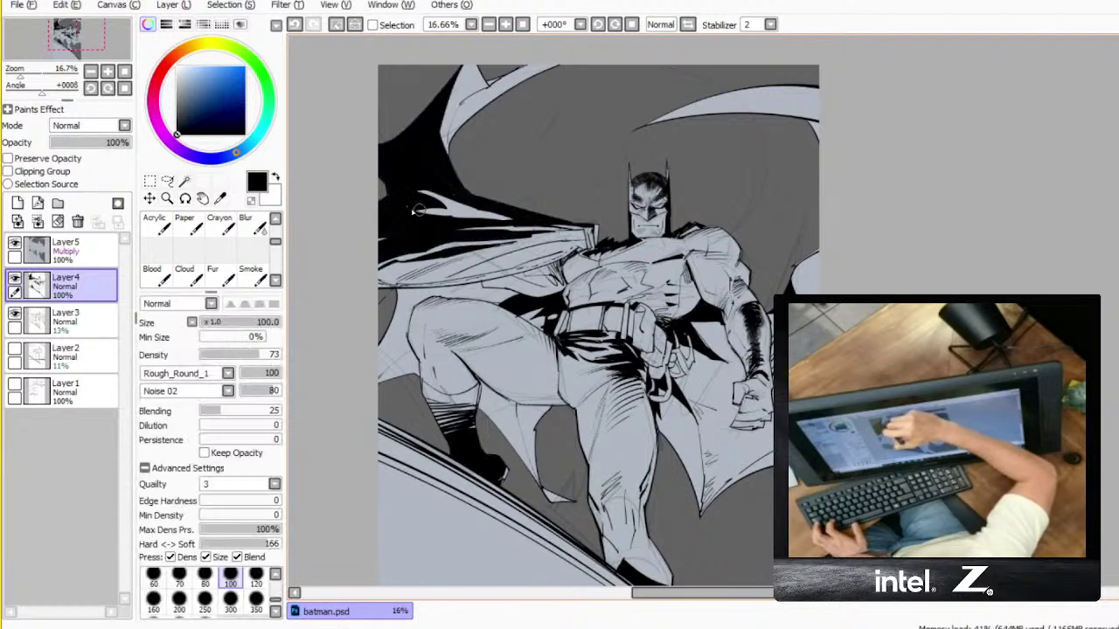
{"action": "key", "text": "ctrl+z"}
{"action": "left_click_drag", "start_coordinate": [420, 210], "coordinate": [474, 216]}
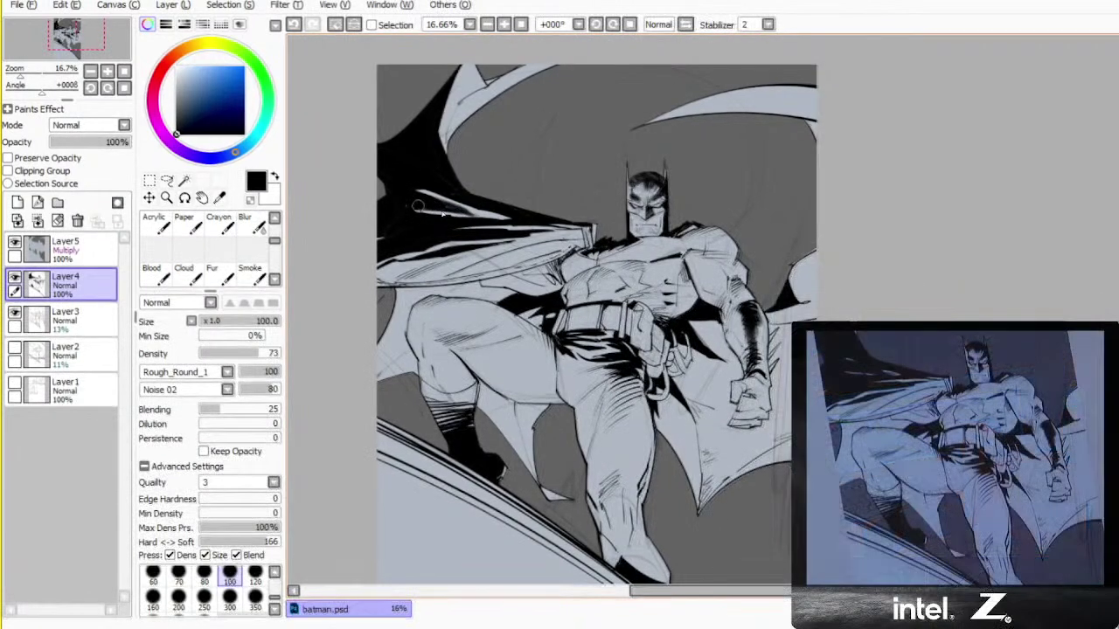
{"action": "mouse_move", "coordinate": [418, 207]}
{"action": "left_mouse_down"}
{"action": "mouse_move", "coordinate": [490, 219]}
{"action": "mouse_move", "coordinate": [476, 210]}
{"action": "left_mouse_up"}
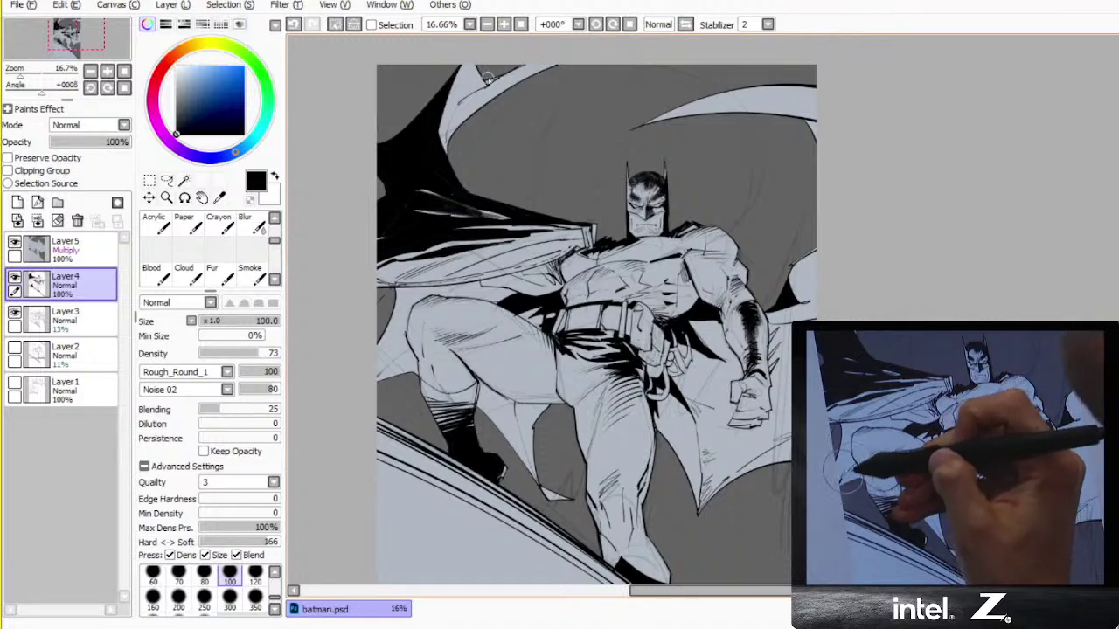
- Fill the cape sweep above the head solid black, and shade the cape behind and below the bent leg with hatching and black
{"action": "key", "text": "g"}
{"action": "left_click", "coordinate": [808, 97]}
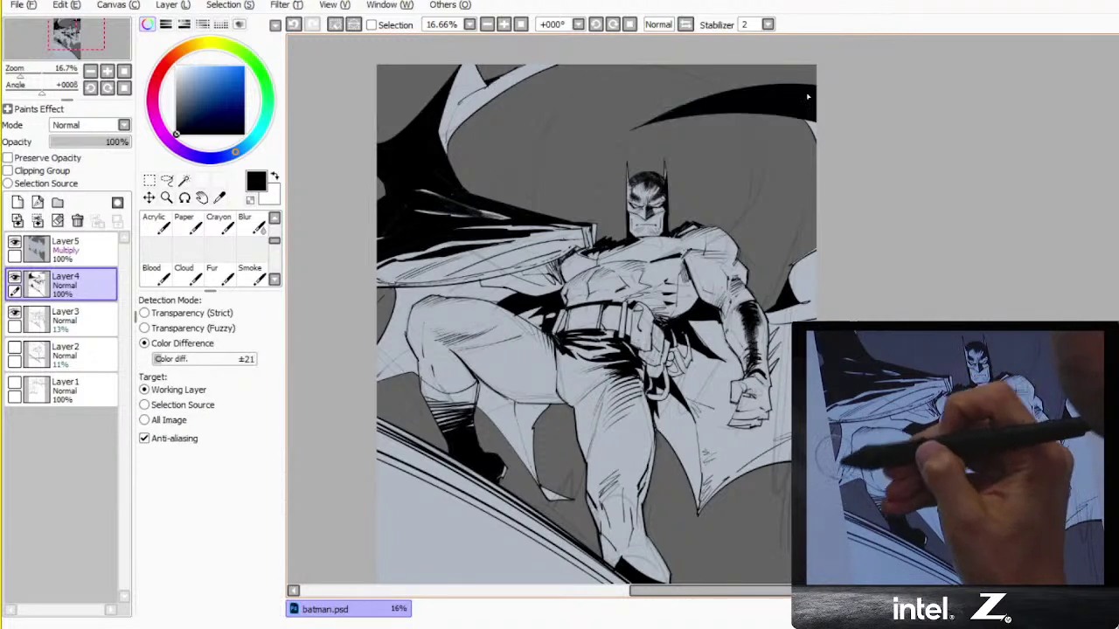
{"action": "key", "text": "b"}
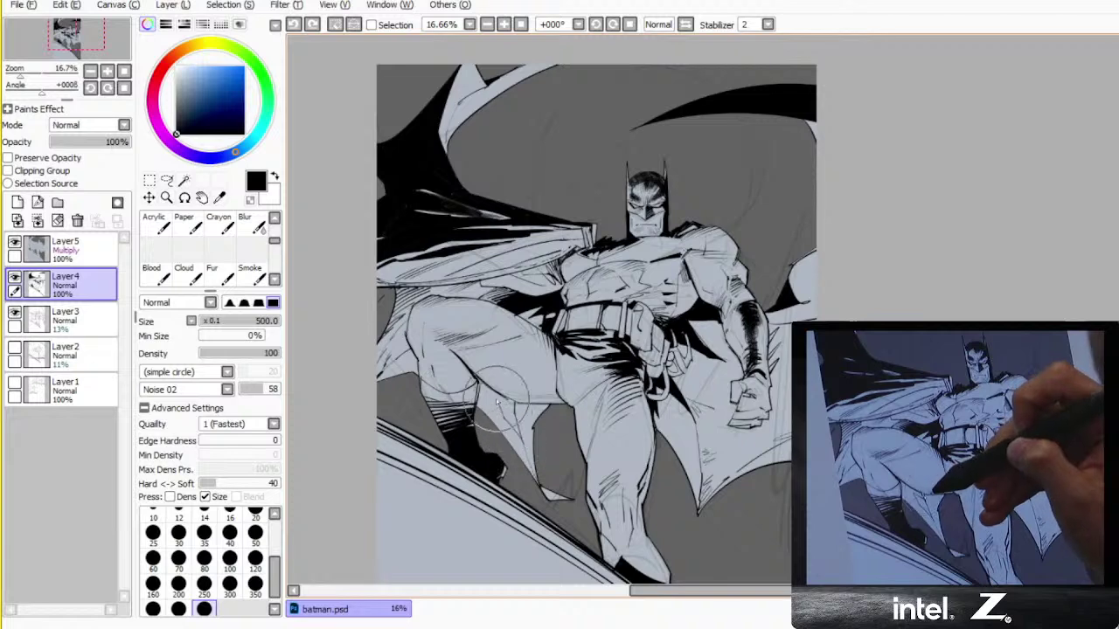
{"action": "key", "text": "w"}
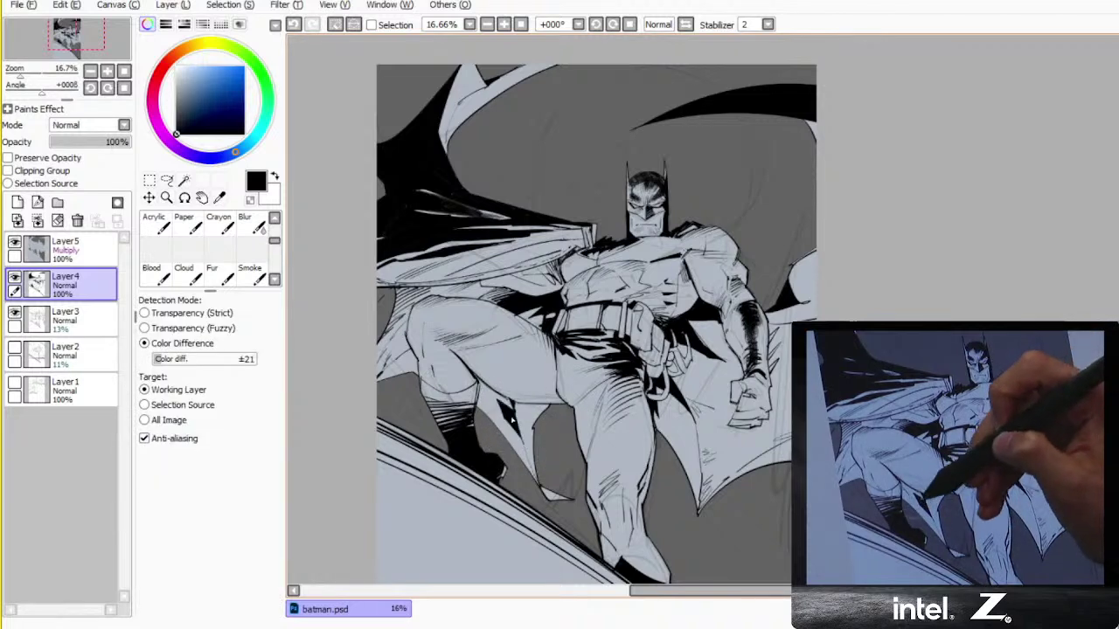
{"action": "key", "text": "b"}
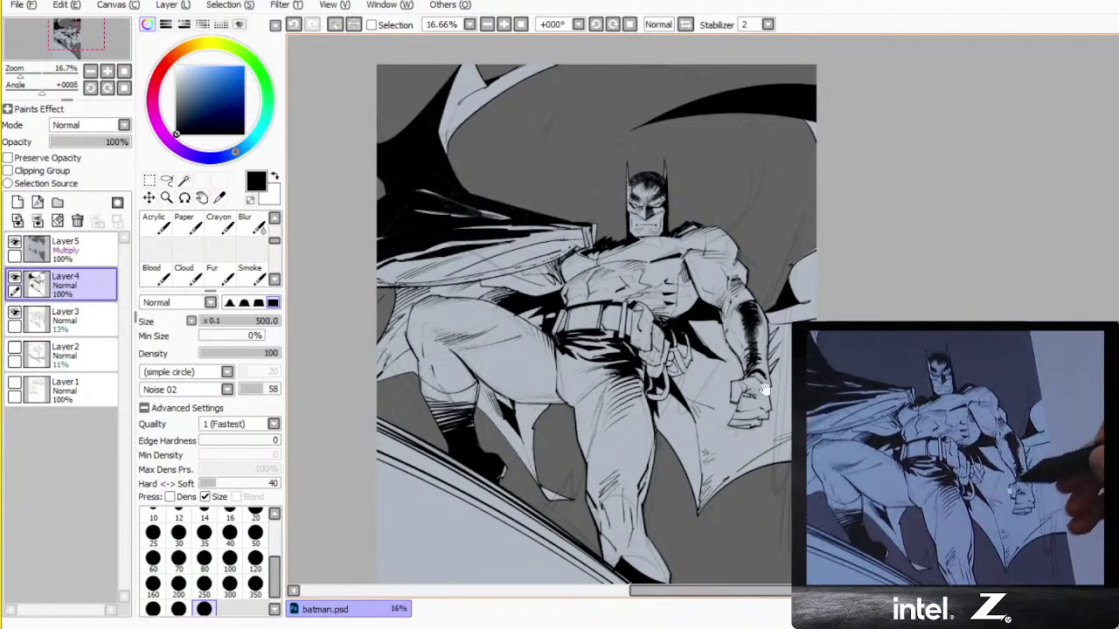
{"action": "left_click_drag", "start_coordinate": [760, 389], "coordinate": [677, 391]}
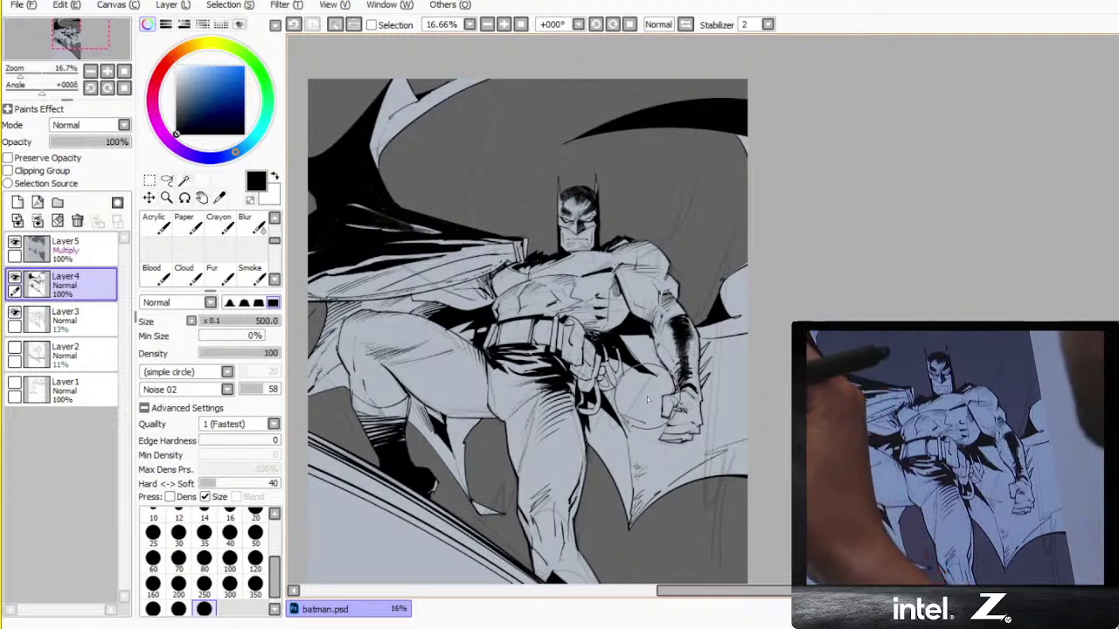
- Add a new layer above the Multiply layer Layer5, keep Layer5 visible, and pick a light grey colour
{"action": "left_click", "coordinate": [77, 258]}
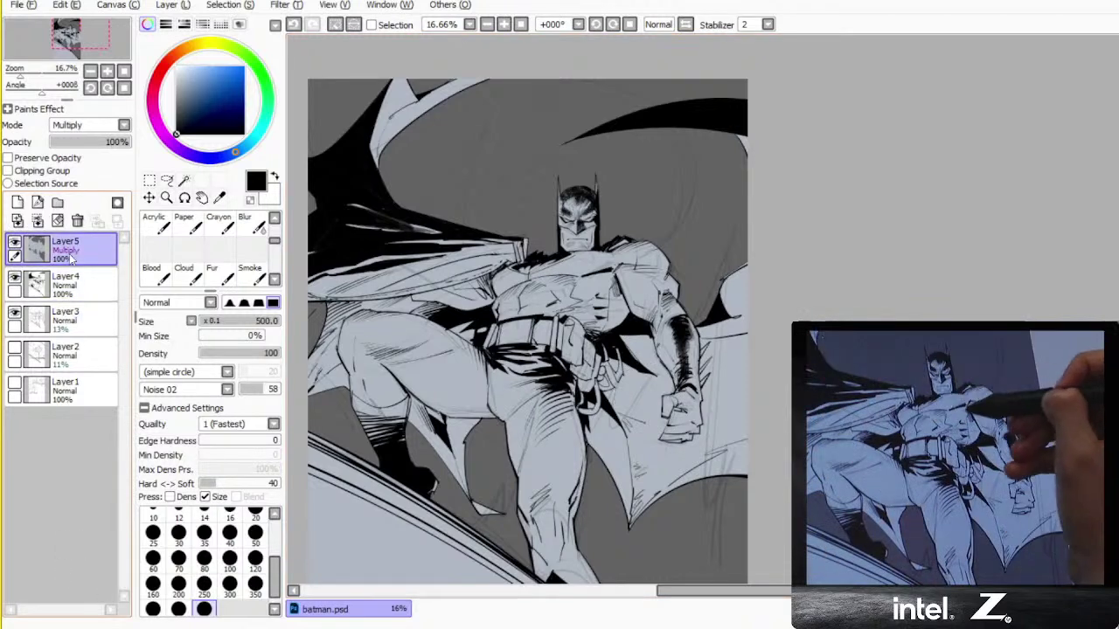
{"action": "left_click", "coordinate": [15, 242]}
{"action": "left_click", "coordinate": [18, 203]}
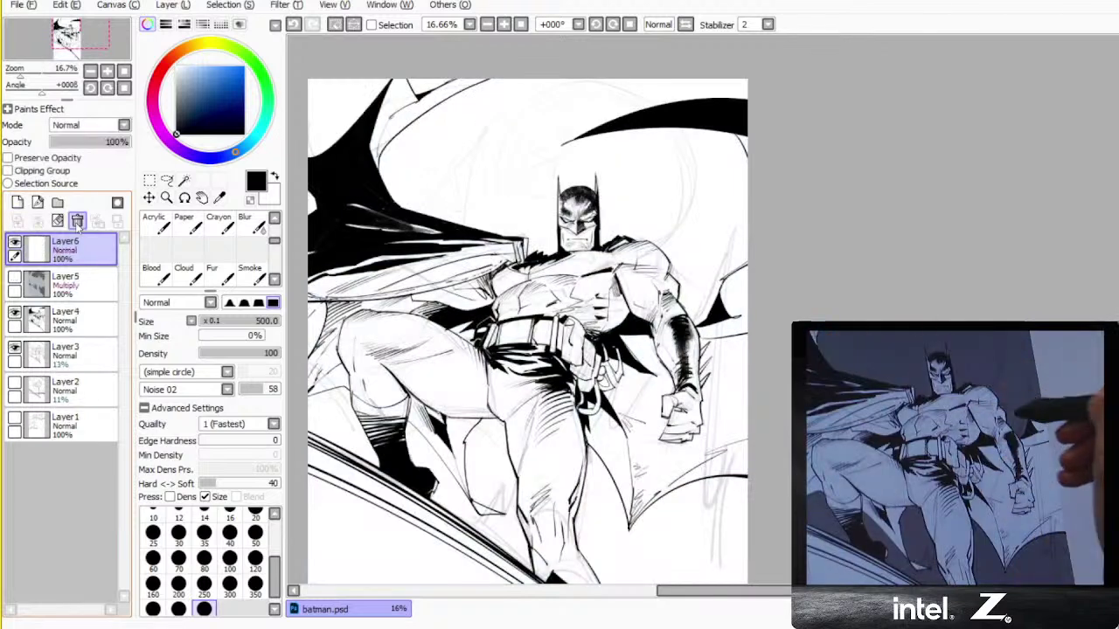
{"action": "left_click", "coordinate": [15, 278]}
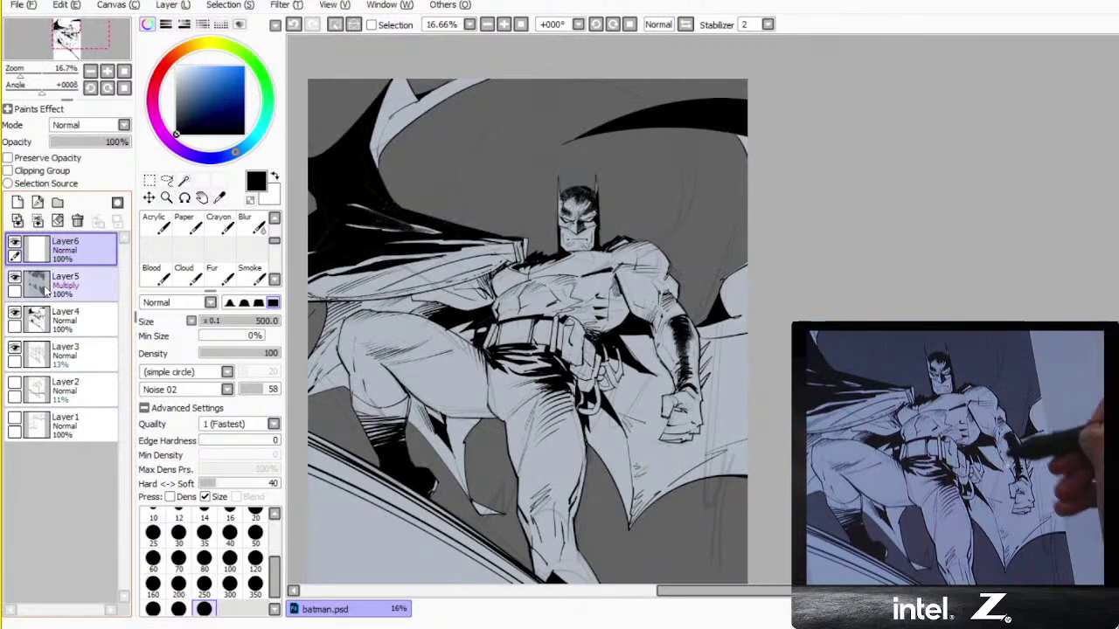
{"action": "left_click", "coordinate": [177, 82]}
- Try to fill the figure area on the new layer with light grey
{"action": "key", "text": "g"}
{"action": "left_click", "coordinate": [594, 281]}
{"action": "key", "text": "ctrl+z"}
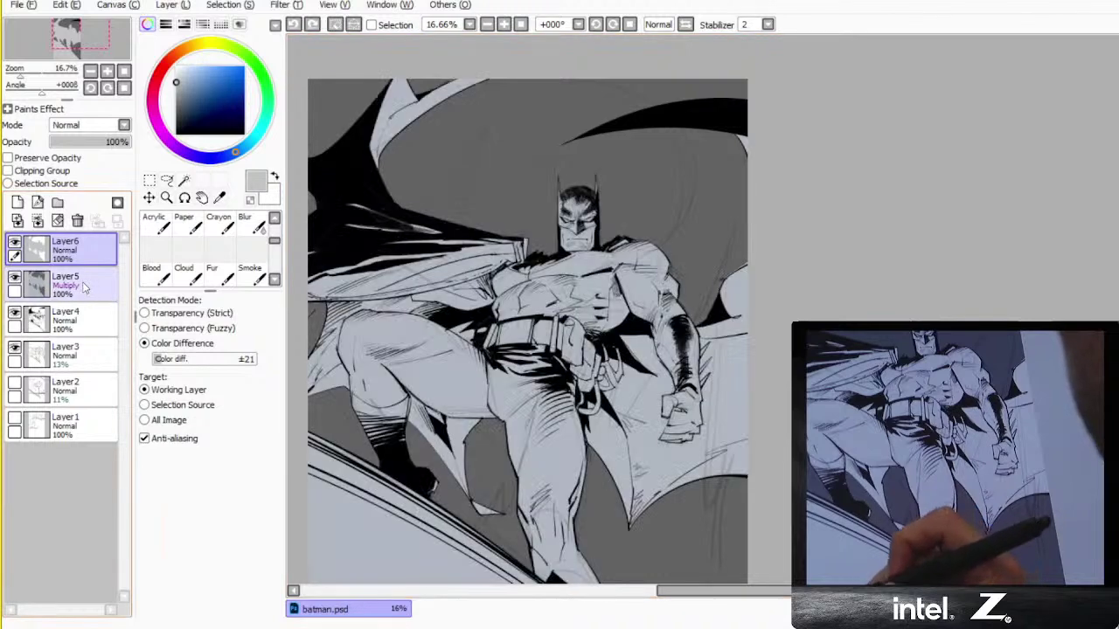
- Fill the pale blue figure area on Layer5 with light grey, and make Layer4 the active layer again
{"action": "left_click", "coordinate": [84, 287]}
{"action": "left_click", "coordinate": [563, 294]}
{"action": "left_click_drag", "start_coordinate": [563, 294], "coordinate": [547, 231]}
{"action": "key", "text": "n"}
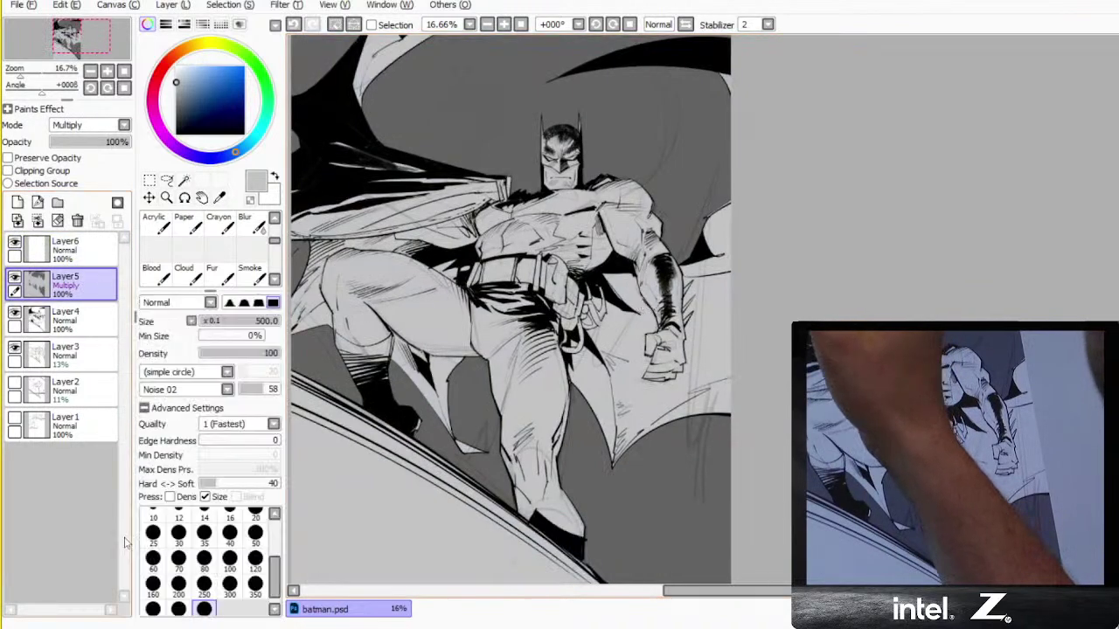
{"action": "left_click", "coordinate": [70, 319]}
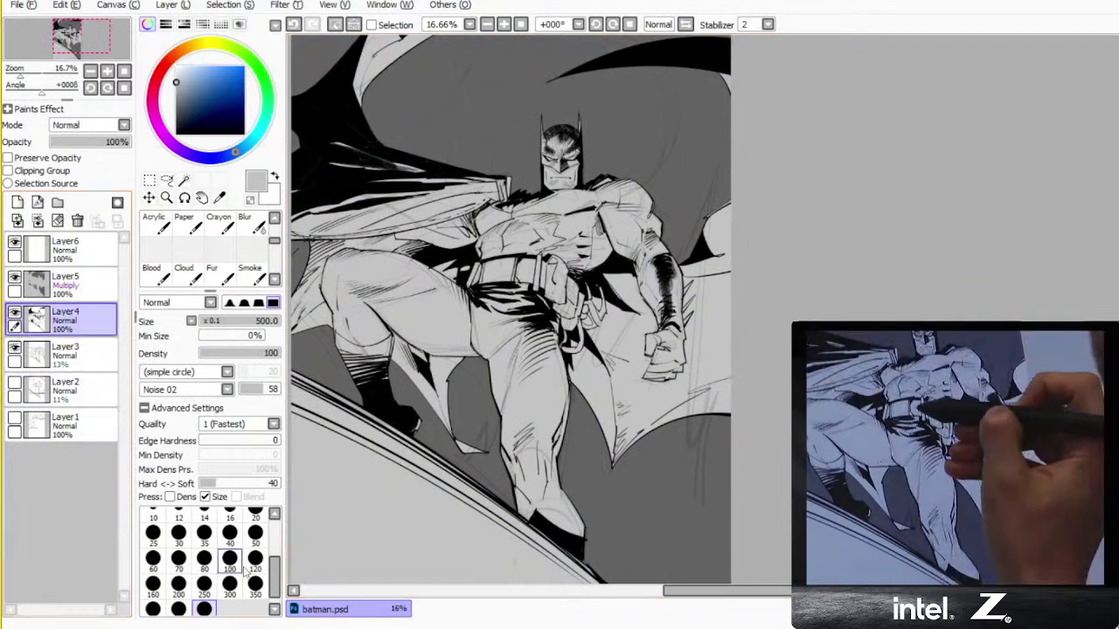
- Make the Multiply layer Layer5 active, pick a golden yellow, and paint the utility belt and its pouches
{"action": "left_click", "coordinate": [273, 609]}
{"action": "left_click", "coordinate": [197, 44]}
{"action": "left_click", "coordinate": [222, 70]}
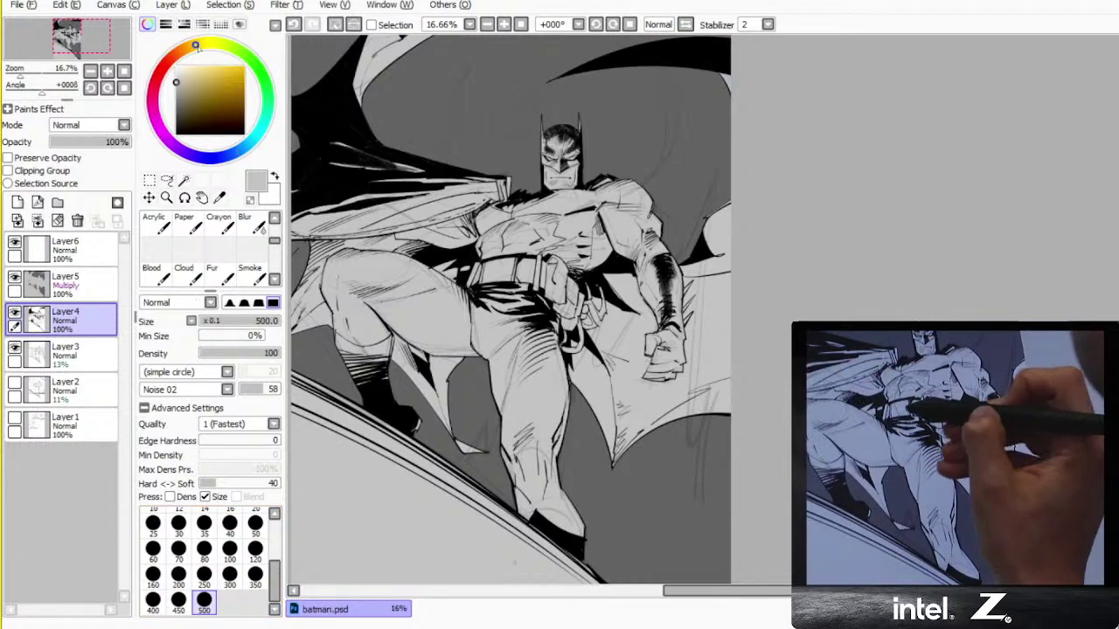
{"action": "left_click", "coordinate": [204, 44]}
{"action": "left_click", "coordinate": [215, 70]}
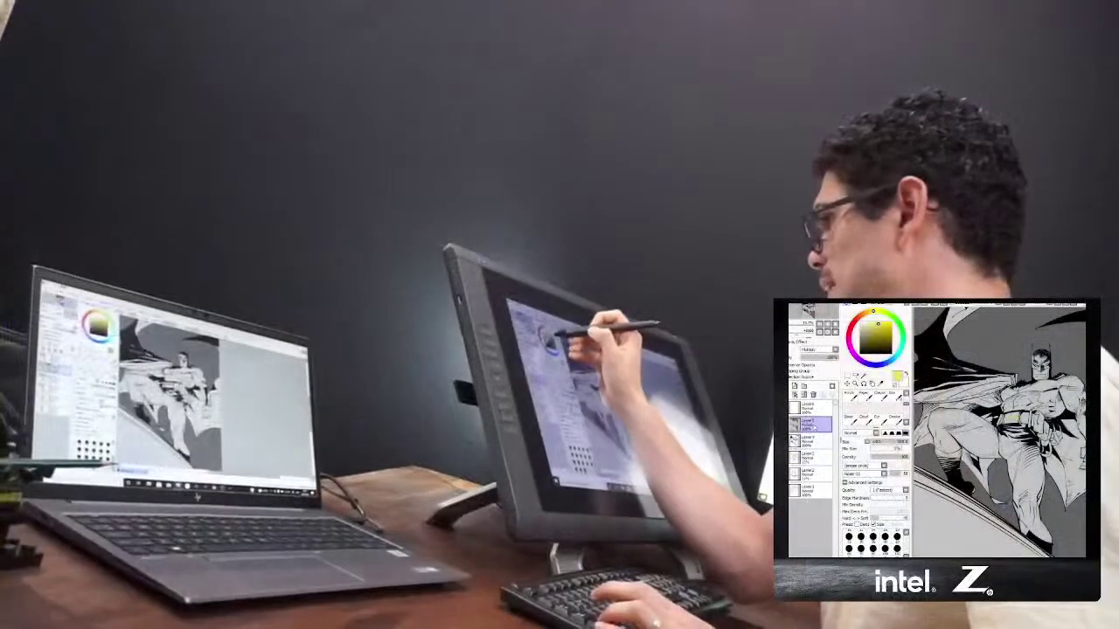
{"action": "left_click_drag", "start_coordinate": [1006, 419], "coordinate": [1017, 417]}
{"action": "left_click", "coordinate": [882, 330]}
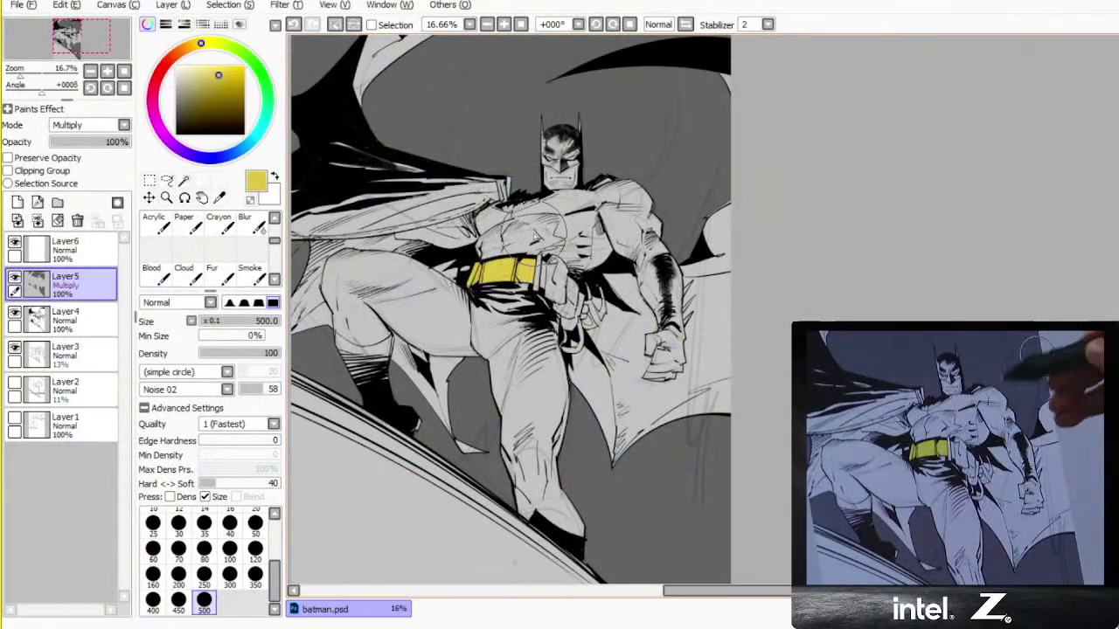
{"action": "left_click_drag", "start_coordinate": [586, 230], "coordinate": [619, 294]}
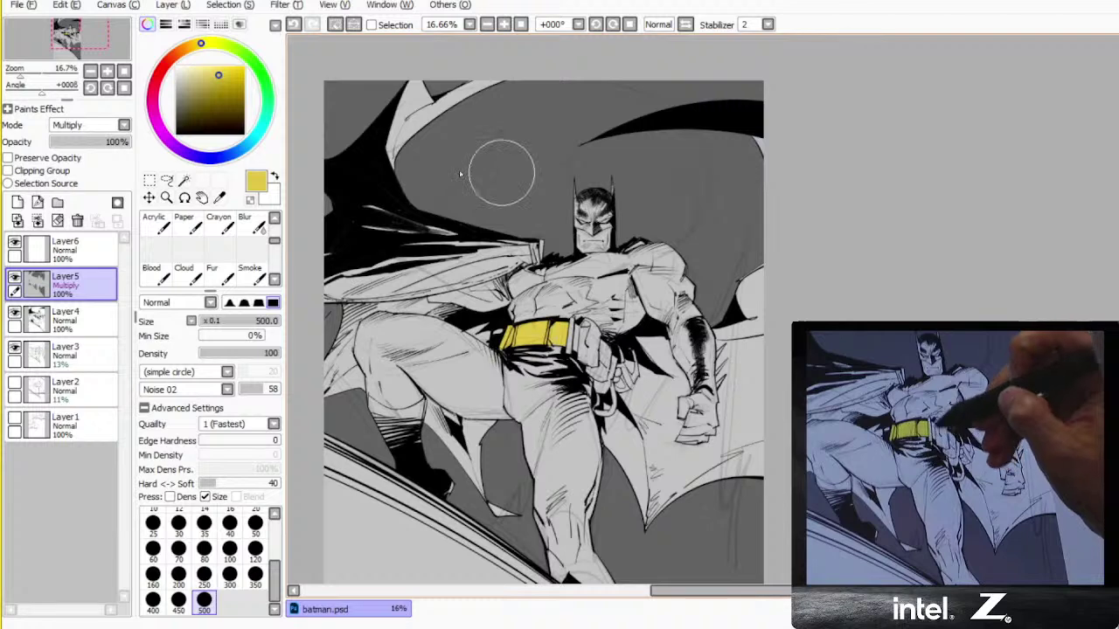
{"action": "left_click_drag", "start_coordinate": [628, 386], "coordinate": [601, 354]}
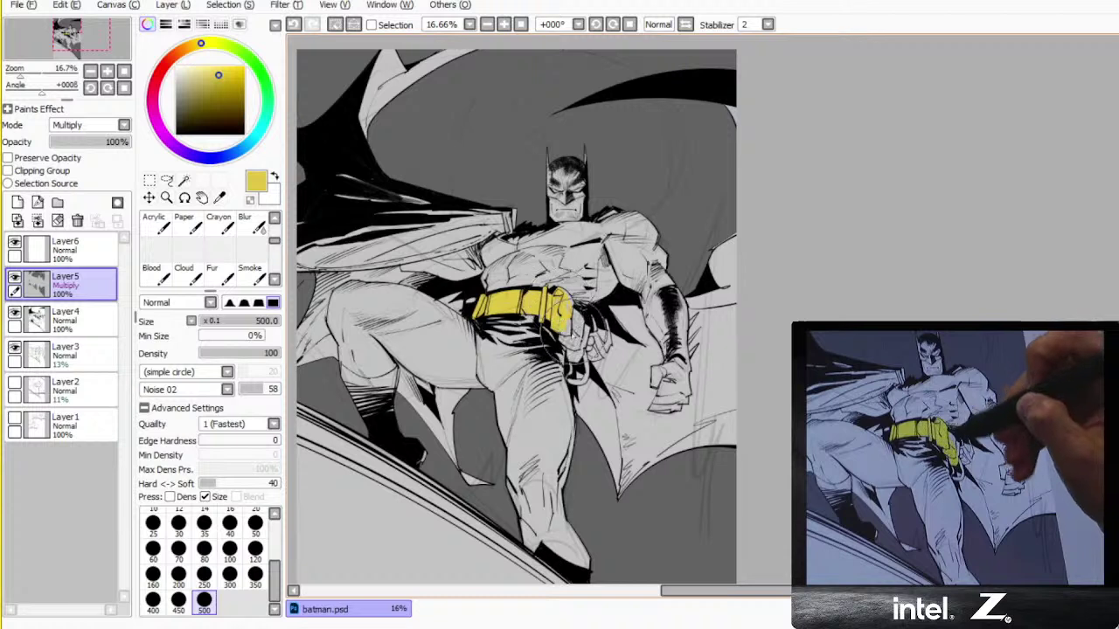
{"action": "mouse_move", "coordinate": [568, 333]}
{"action": "left_mouse_down"}
{"action": "mouse_move", "coordinate": [573, 354]}
{"action": "mouse_move", "coordinate": [576, 323]}
{"action": "mouse_move", "coordinate": [558, 312]}
{"action": "mouse_move", "coordinate": [581, 342]}
{"action": "left_mouse_up"}
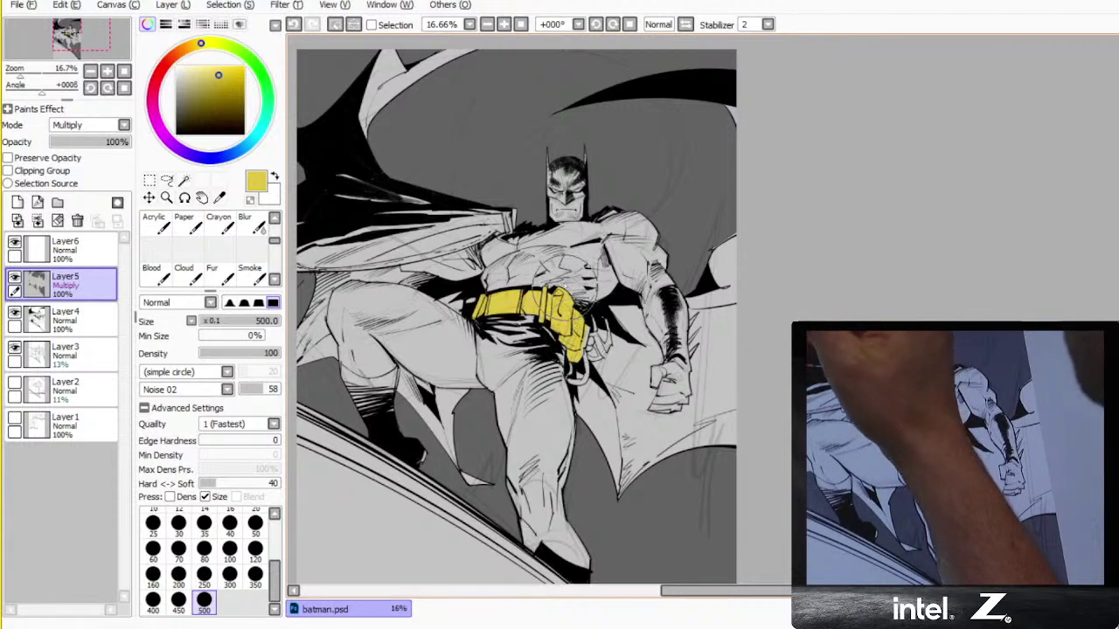
{"action": "left_click_drag", "start_coordinate": [514, 316], "coordinate": [546, 328]}
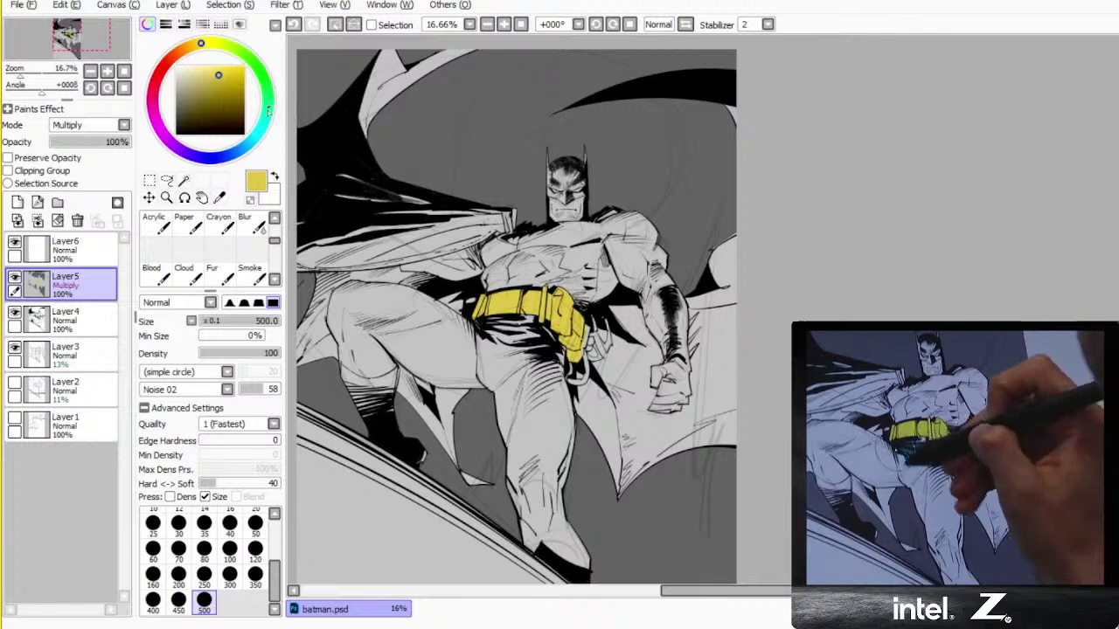
- Pick a dark desaturated teal and paint the trunks below the belt, using a softer brush edge for the last strokes
{"action": "left_click", "coordinate": [250, 142]}
{"action": "mouse_move", "coordinate": [514, 319]}
{"action": "left_mouse_down"}
{"action": "mouse_move", "coordinate": [496, 346]}
{"action": "mouse_move", "coordinate": [515, 339]}
{"action": "mouse_move", "coordinate": [503, 325]}
{"action": "mouse_move", "coordinate": [480, 352]}
{"action": "mouse_move", "coordinate": [478, 335]}
{"action": "mouse_move", "coordinate": [482, 385]}
{"action": "mouse_move", "coordinate": [490, 376]}
{"action": "mouse_move", "coordinate": [481, 389]}
{"action": "left_mouse_up"}
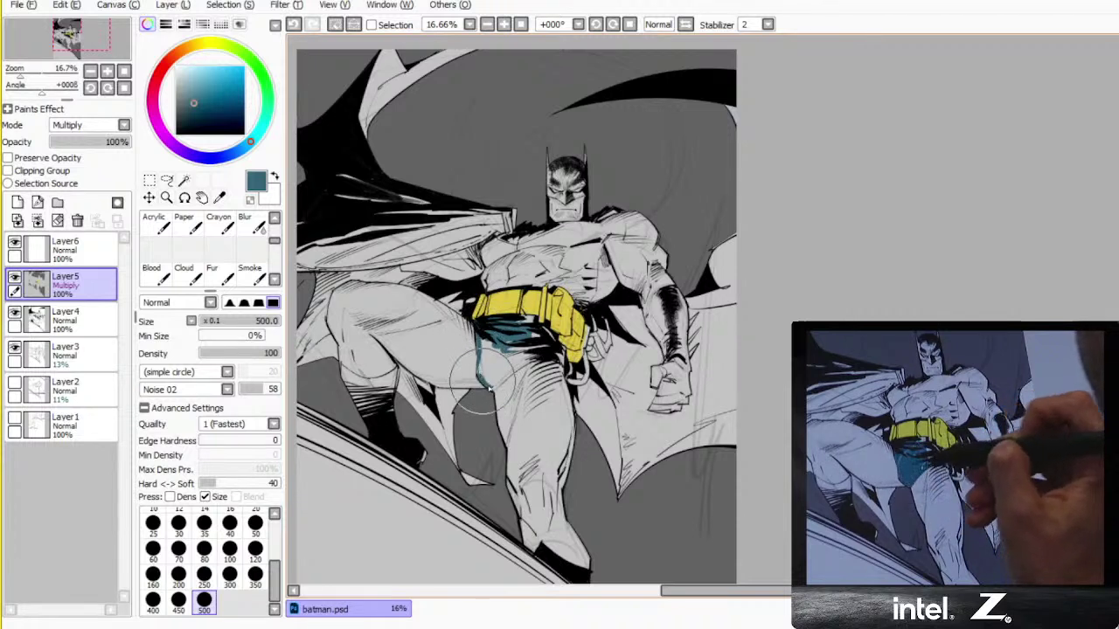
{"action": "mouse_move", "coordinate": [489, 349]}
{"action": "left_mouse_down"}
{"action": "mouse_move", "coordinate": [507, 371]}
{"action": "mouse_move", "coordinate": [515, 359]}
{"action": "mouse_move", "coordinate": [476, 346]}
{"action": "mouse_move", "coordinate": [481, 381]}
{"action": "mouse_move", "coordinate": [489, 351]}
{"action": "mouse_move", "coordinate": [540, 349]}
{"action": "left_mouse_up"}
{"action": "left_click", "coordinate": [243, 304]}
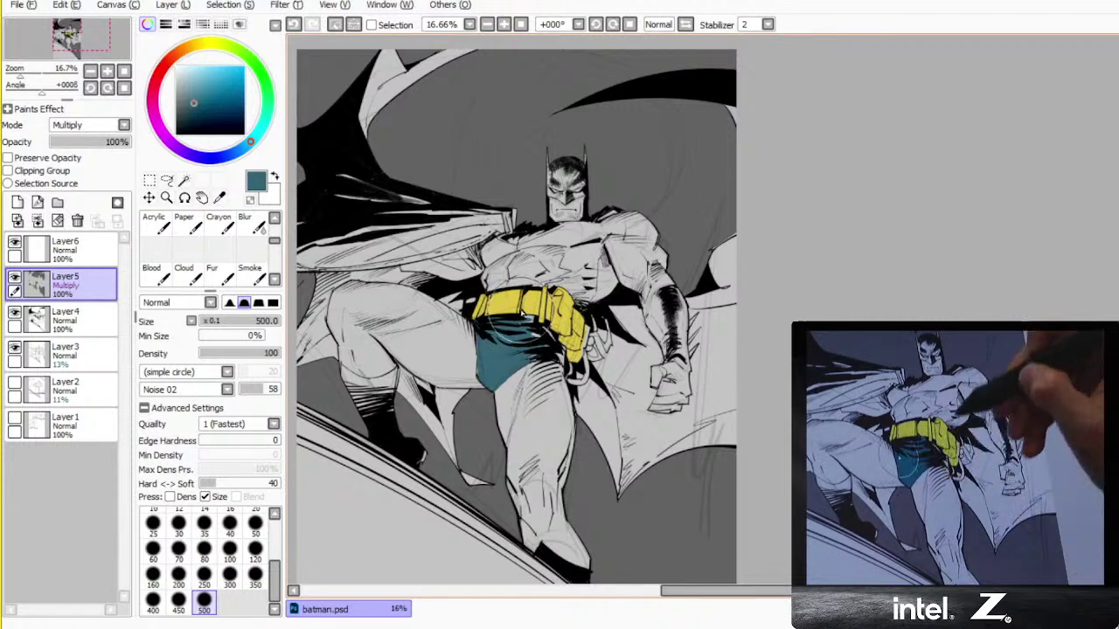
{"action": "mouse_move", "coordinate": [527, 322]}
{"action": "left_mouse_down"}
{"action": "mouse_move", "coordinate": [521, 336]}
{"action": "mouse_move", "coordinate": [547, 357]}
{"action": "left_mouse_up"}
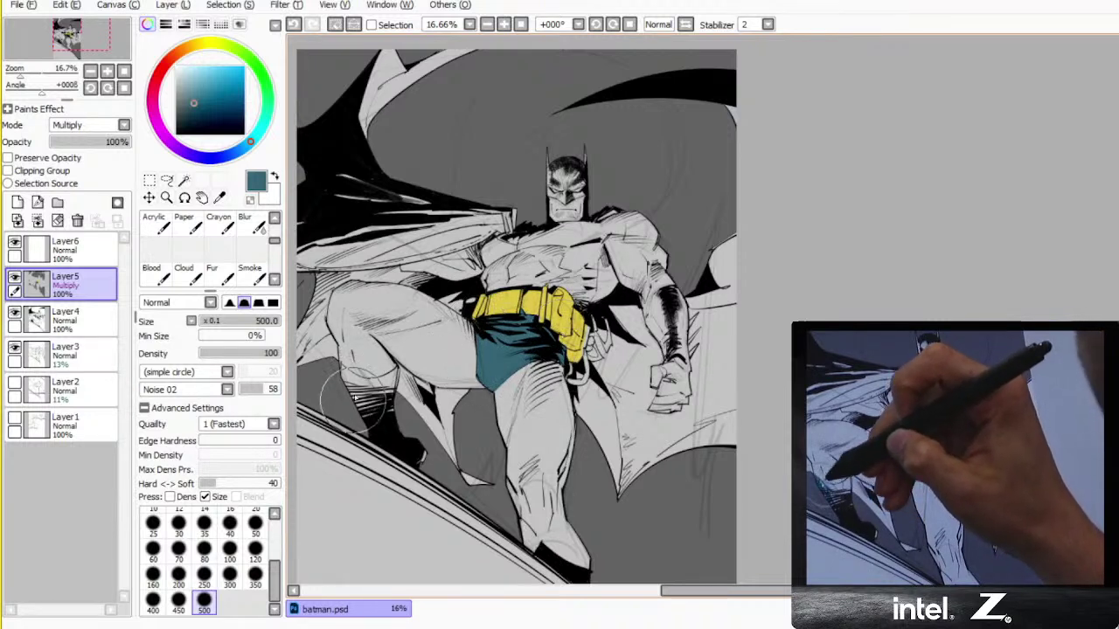
- Paint the boot of the bent leg and the gauntlet and fist of the lowered arm in the same dark teal
{"action": "mouse_move", "coordinate": [343, 371]}
{"action": "left_mouse_down"}
{"action": "mouse_move", "coordinate": [372, 389]}
{"action": "mouse_move", "coordinate": [352, 385]}
{"action": "mouse_move", "coordinate": [368, 423]}
{"action": "mouse_move", "coordinate": [389, 386]}
{"action": "mouse_move", "coordinate": [372, 400]}
{"action": "mouse_move", "coordinate": [365, 385]}
{"action": "mouse_move", "coordinate": [384, 378]}
{"action": "mouse_move", "coordinate": [364, 391]}
{"action": "mouse_move", "coordinate": [385, 383]}
{"action": "mouse_move", "coordinate": [390, 425]}
{"action": "mouse_move", "coordinate": [386, 383]}
{"action": "mouse_move", "coordinate": [397, 370]}
{"action": "mouse_move", "coordinate": [372, 382]}
{"action": "left_mouse_up"}
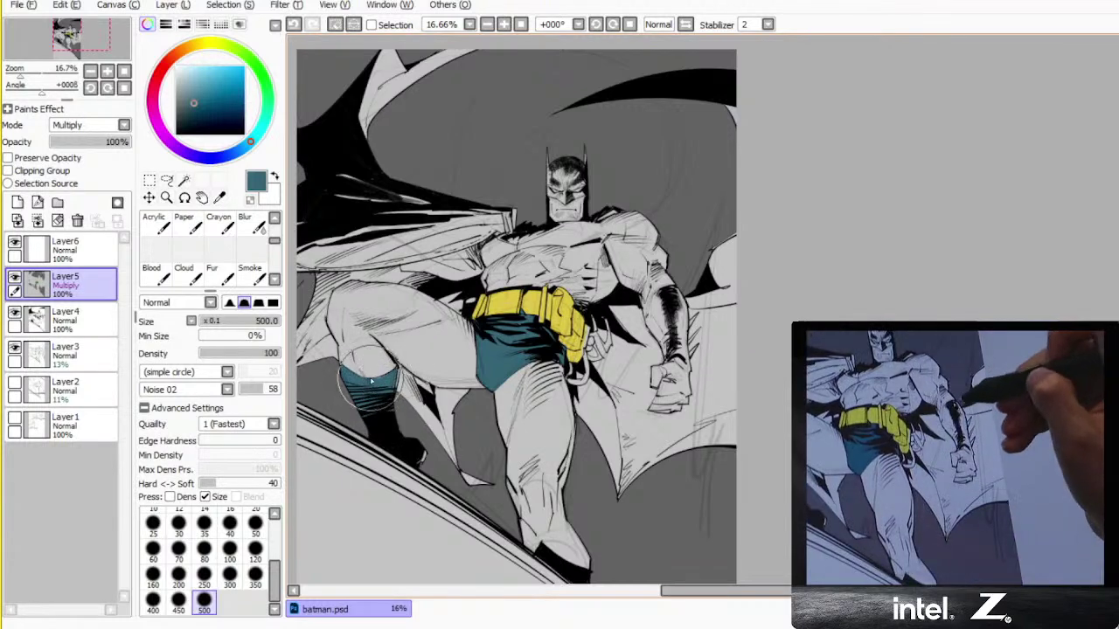
{"action": "left_click_drag", "start_coordinate": [613, 500], "coordinate": [532, 472]}
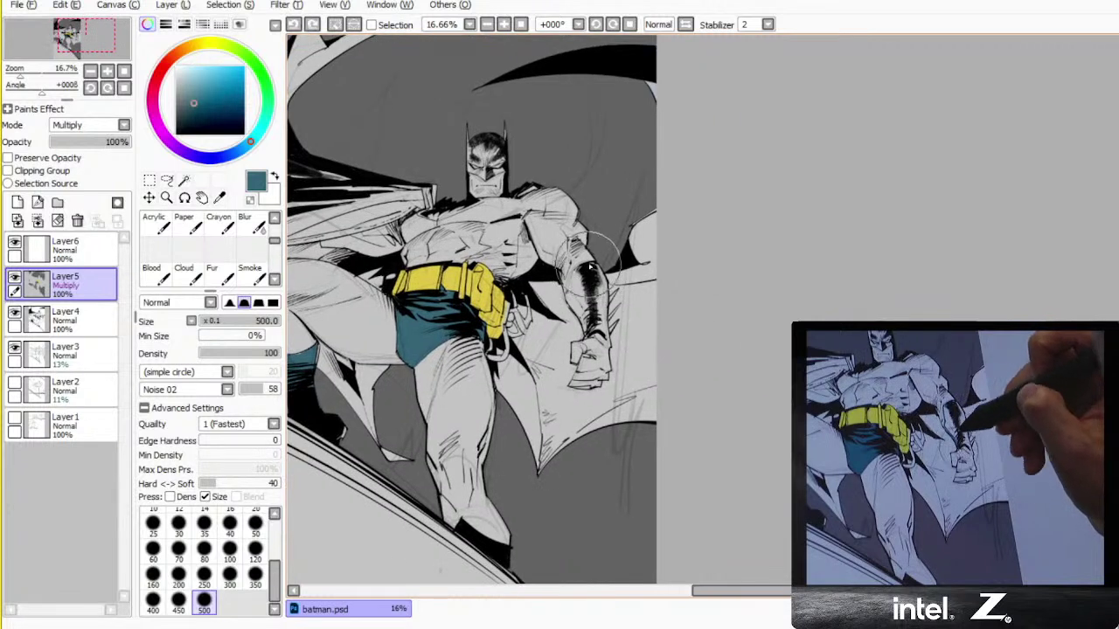
{"action": "mouse_move", "coordinate": [572, 271]}
{"action": "left_mouse_down"}
{"action": "mouse_move", "coordinate": [563, 310]}
{"action": "mouse_move", "coordinate": [576, 324]}
{"action": "mouse_move", "coordinate": [583, 262]}
{"action": "left_mouse_up"}
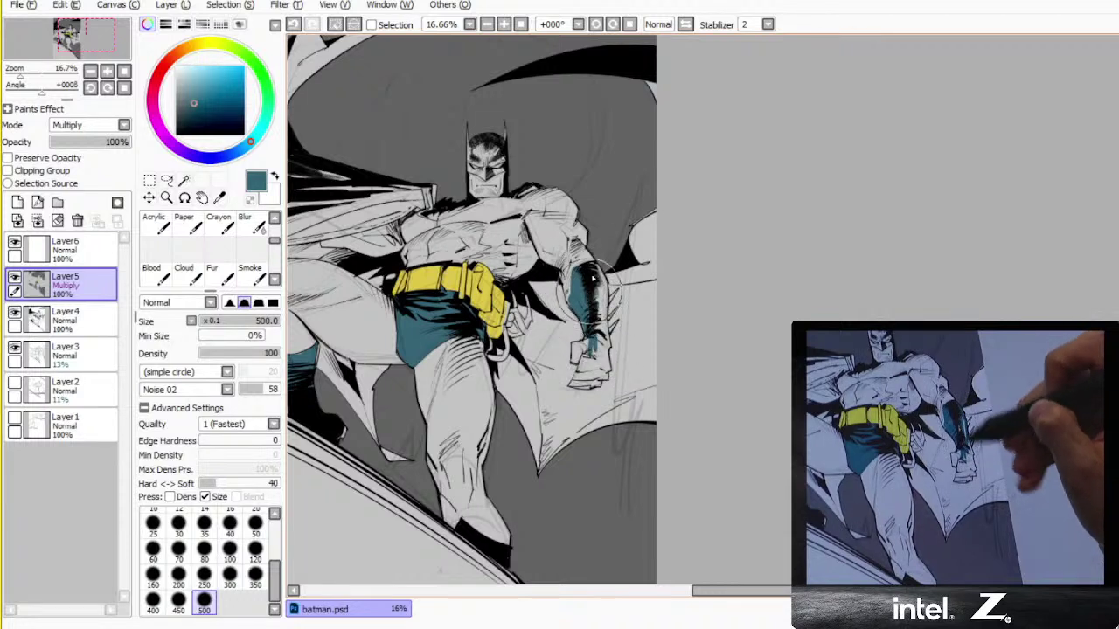
{"action": "left_click_drag", "start_coordinate": [601, 267], "coordinate": [612, 341]}
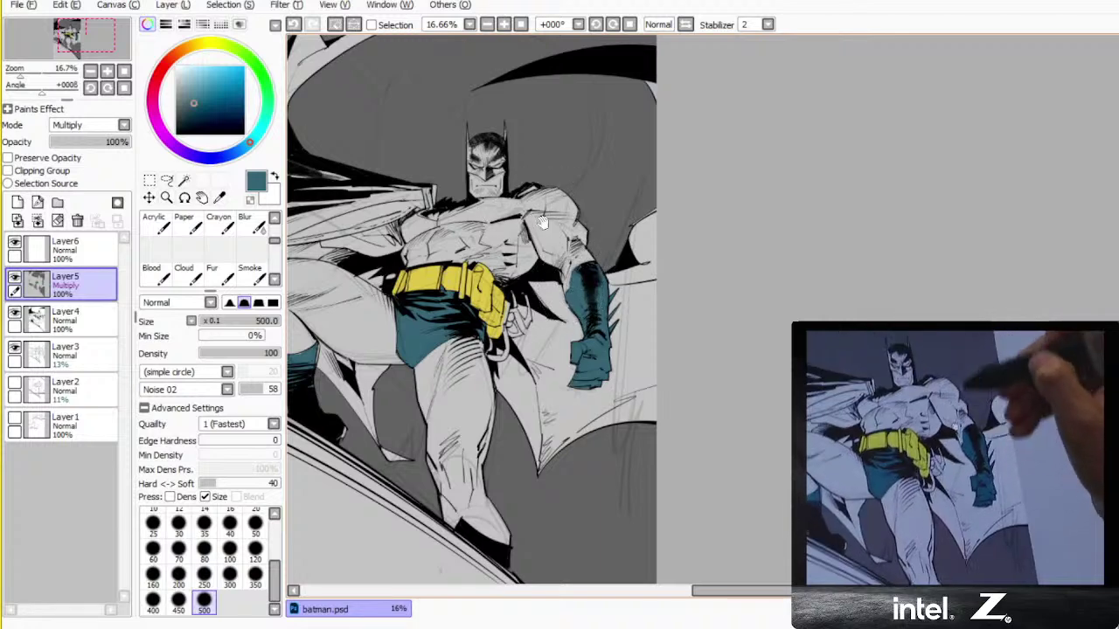
- Paint the cowl around the bare lower face and the bit of cape on the adjacent shoulder dark teal
{"action": "left_click_drag", "start_coordinate": [557, 256], "coordinate": [583, 296]}
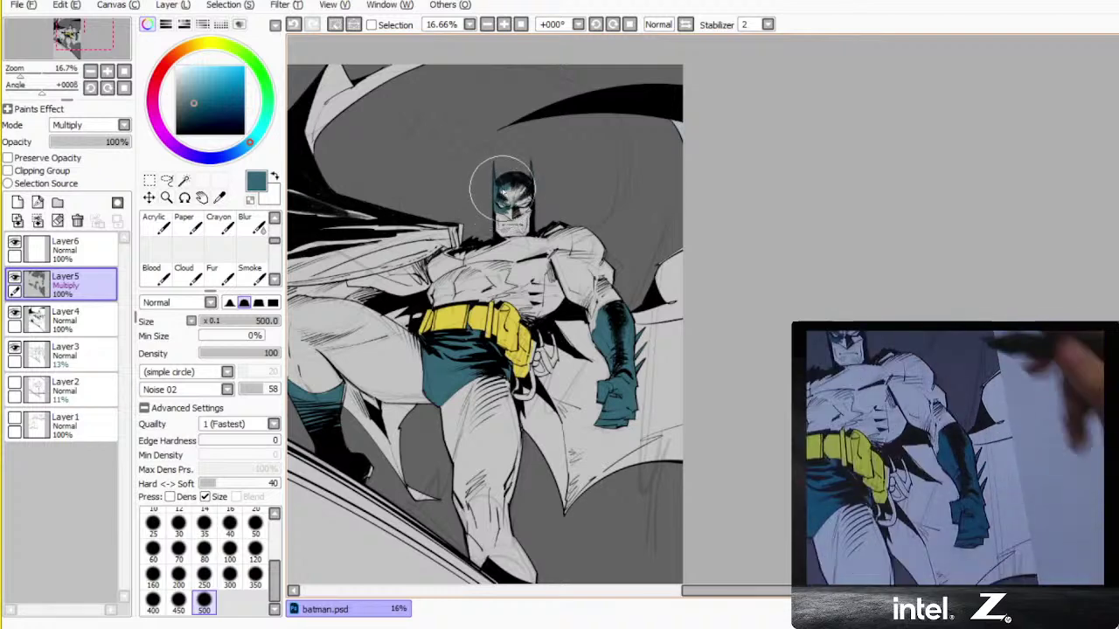
{"action": "key", "text": "Page_Up"}
{"action": "left_click_drag", "start_coordinate": [427, 133], "coordinate": [448, 241]}
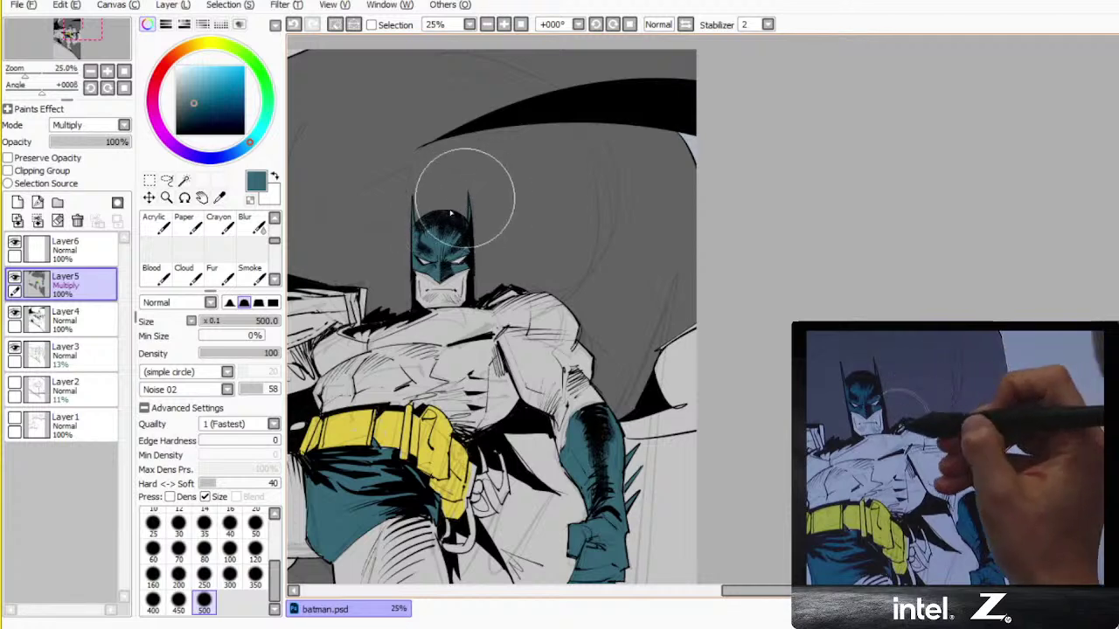
{"action": "mouse_move", "coordinate": [515, 294]}
{"action": "left_mouse_down"}
{"action": "mouse_move", "coordinate": [480, 305]}
{"action": "mouse_move", "coordinate": [519, 295]}
{"action": "left_mouse_up"}
- Paint the cape's raised flare, its long sweeping folds and the part behind the bent leg dark teal
{"action": "left_click_drag", "start_coordinate": [425, 327], "coordinate": [565, 321]}
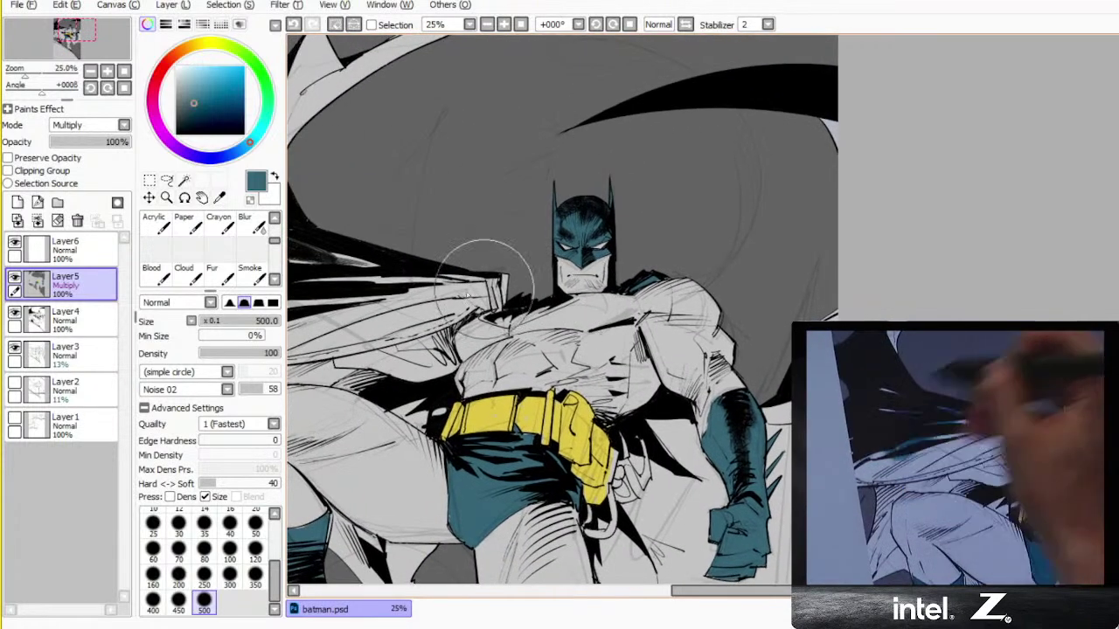
{"action": "left_click_drag", "start_coordinate": [397, 327], "coordinate": [625, 335]}
{"action": "mouse_move", "coordinate": [616, 284]}
{"action": "left_mouse_down"}
{"action": "mouse_move", "coordinate": [562, 280]}
{"action": "mouse_move", "coordinate": [472, 307]}
{"action": "left_mouse_up"}
{"action": "mouse_move", "coordinate": [527, 185]}
{"action": "left_mouse_down"}
{"action": "mouse_move", "coordinate": [687, 75]}
{"action": "mouse_move", "coordinate": [629, 80]}
{"action": "left_mouse_up"}
{"action": "left_click_drag", "start_coordinate": [623, 133], "coordinate": [548, 213]}
{"action": "left_click_drag", "start_coordinate": [595, 155], "coordinate": [478, 136]}
{"action": "mouse_move", "coordinate": [506, 375]}
{"action": "left_mouse_down"}
{"action": "mouse_move", "coordinate": [492, 327]}
{"action": "mouse_move", "coordinate": [508, 272]}
{"action": "mouse_move", "coordinate": [400, 325]}
{"action": "mouse_move", "coordinate": [374, 362]}
{"action": "mouse_move", "coordinate": [357, 446]}
{"action": "mouse_move", "coordinate": [367, 393]}
{"action": "mouse_move", "coordinate": [363, 420]}
{"action": "mouse_move", "coordinate": [359, 397]}
{"action": "mouse_move", "coordinate": [351, 407]}
{"action": "mouse_move", "coordinate": [346, 485]}
{"action": "mouse_move", "coordinate": [354, 441]}
{"action": "mouse_move", "coordinate": [370, 443]}
{"action": "mouse_move", "coordinate": [358, 411]}
{"action": "mouse_move", "coordinate": [395, 492]}
{"action": "mouse_move", "coordinate": [367, 468]}
{"action": "mouse_move", "coordinate": [388, 487]}
{"action": "mouse_move", "coordinate": [369, 435]}
{"action": "mouse_move", "coordinate": [437, 341]}
{"action": "mouse_move", "coordinate": [402, 368]}
{"action": "mouse_move", "coordinate": [395, 382]}
{"action": "mouse_move", "coordinate": [507, 297]}
{"action": "mouse_move", "coordinate": [469, 264]}
{"action": "left_mouse_up"}
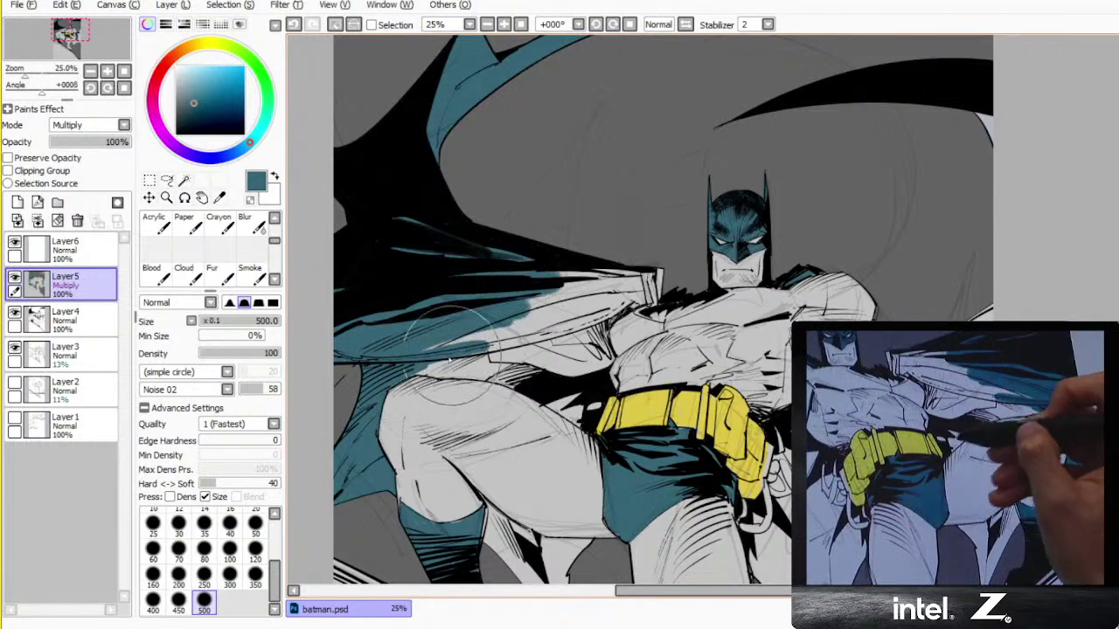
- Paint the cape between the arm and the bent thigh, and the remaining light folds up to the shoulder, dark teal
{"action": "key", "text": "h"}
{"action": "left_click_drag", "start_coordinate": [734, 399], "coordinate": [400, 316]}
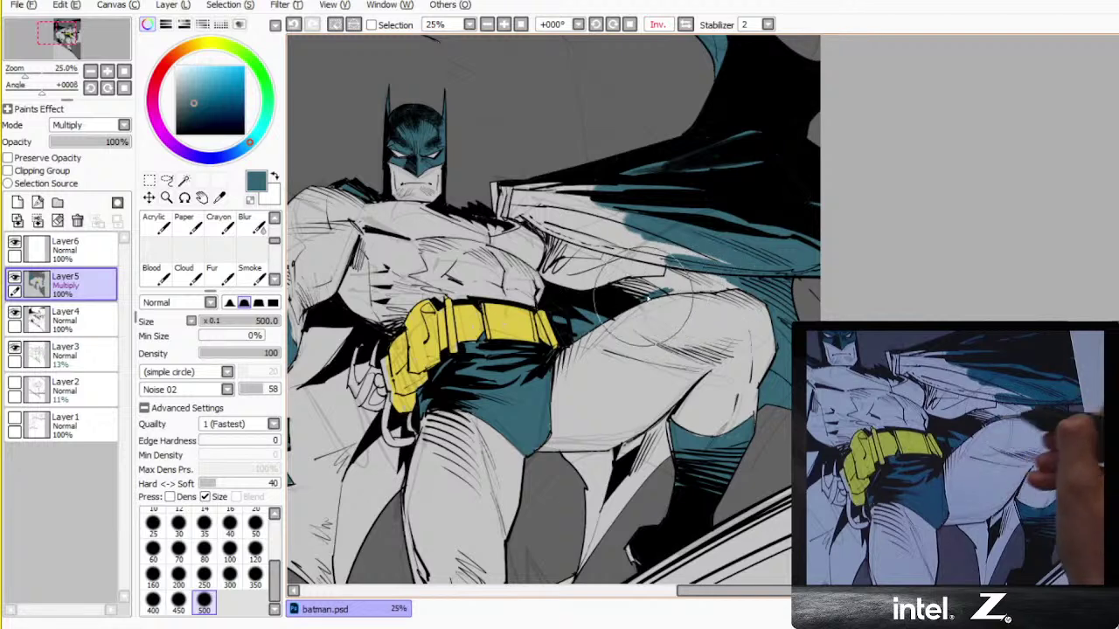
{"action": "mouse_move", "coordinate": [719, 294]}
{"action": "left_mouse_down"}
{"action": "mouse_move", "coordinate": [751, 286]}
{"action": "mouse_move", "coordinate": [713, 268]}
{"action": "mouse_move", "coordinate": [605, 291]}
{"action": "mouse_move", "coordinate": [663, 277]}
{"action": "mouse_move", "coordinate": [695, 284]}
{"action": "mouse_move", "coordinate": [665, 288]}
{"action": "mouse_move", "coordinate": [723, 273]}
{"action": "left_mouse_up"}
{"action": "key", "text": "h"}
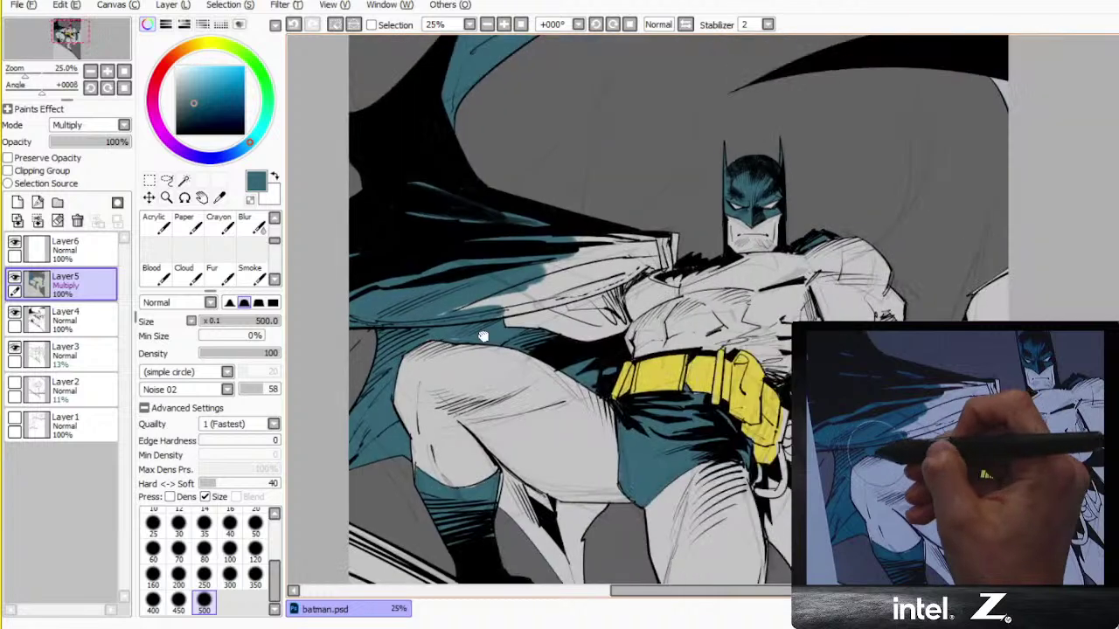
{"action": "mouse_move", "coordinate": [469, 306]}
{"action": "left_mouse_down"}
{"action": "mouse_move", "coordinate": [416, 346]}
{"action": "mouse_move", "coordinate": [452, 341]}
{"action": "mouse_move", "coordinate": [545, 280]}
{"action": "mouse_move", "coordinate": [489, 302]}
{"action": "mouse_move", "coordinate": [529, 301]}
{"action": "mouse_move", "coordinate": [485, 318]}
{"action": "mouse_move", "coordinate": [618, 245]}
{"action": "mouse_move", "coordinate": [596, 235]}
{"action": "mouse_move", "coordinate": [622, 254]}
{"action": "mouse_move", "coordinate": [529, 299]}
{"action": "left_mouse_up"}
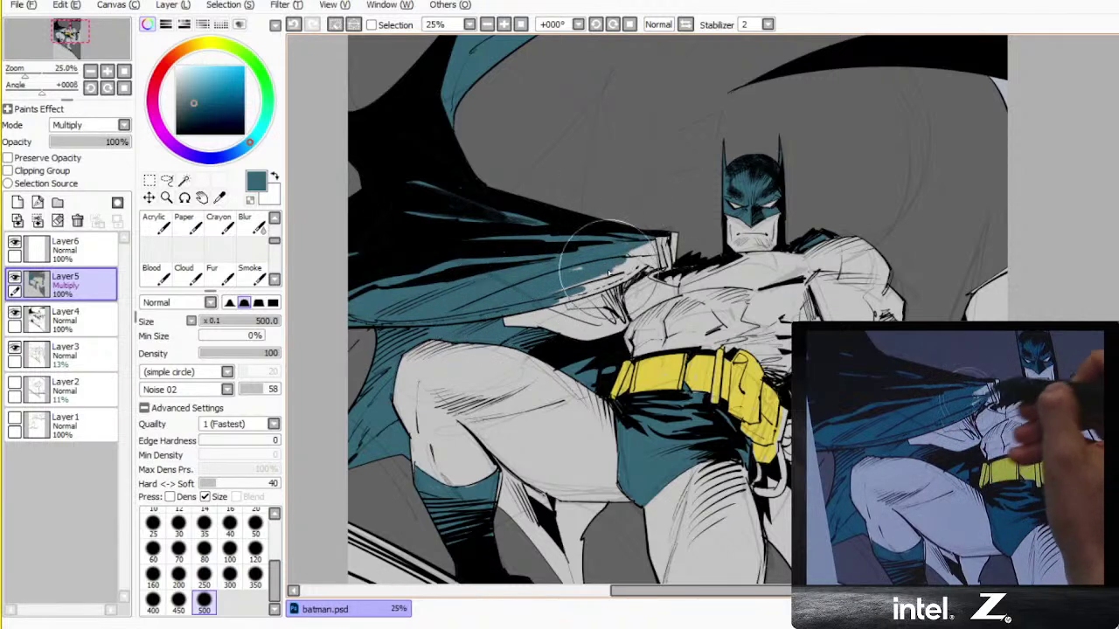
{"action": "mouse_move", "coordinate": [609, 274]}
{"action": "left_mouse_down"}
{"action": "mouse_move", "coordinate": [547, 297]}
{"action": "mouse_move", "coordinate": [586, 288]}
{"action": "mouse_move", "coordinate": [566, 276]}
{"action": "mouse_move", "coordinate": [634, 254]}
{"action": "mouse_move", "coordinate": [572, 262]}
{"action": "mouse_move", "coordinate": [653, 260]}
{"action": "mouse_move", "coordinate": [642, 240]}
{"action": "mouse_move", "coordinate": [583, 263]}
{"action": "mouse_move", "coordinate": [644, 252]}
{"action": "mouse_move", "coordinate": [673, 273]}
{"action": "mouse_move", "coordinate": [655, 231]}
{"action": "mouse_move", "coordinate": [457, 201]}
{"action": "left_mouse_up"}
- Select the unpainted cape areas behind the lowered arm and at the canvas edge by colour difference on Layer4
{"action": "key", "text": "ctrl+minus"}
{"action": "mouse_move", "coordinate": [664, 242]}
{"action": "left_mouse_down"}
{"action": "mouse_move", "coordinate": [628, 265]}
{"action": "mouse_move", "coordinate": [625, 302]}
{"action": "mouse_move", "coordinate": [604, 284]}
{"action": "mouse_move", "coordinate": [616, 341]}
{"action": "left_mouse_up"}
{"action": "key", "text": "ctrl+z"}
{"action": "key", "text": "ctrl+z"}
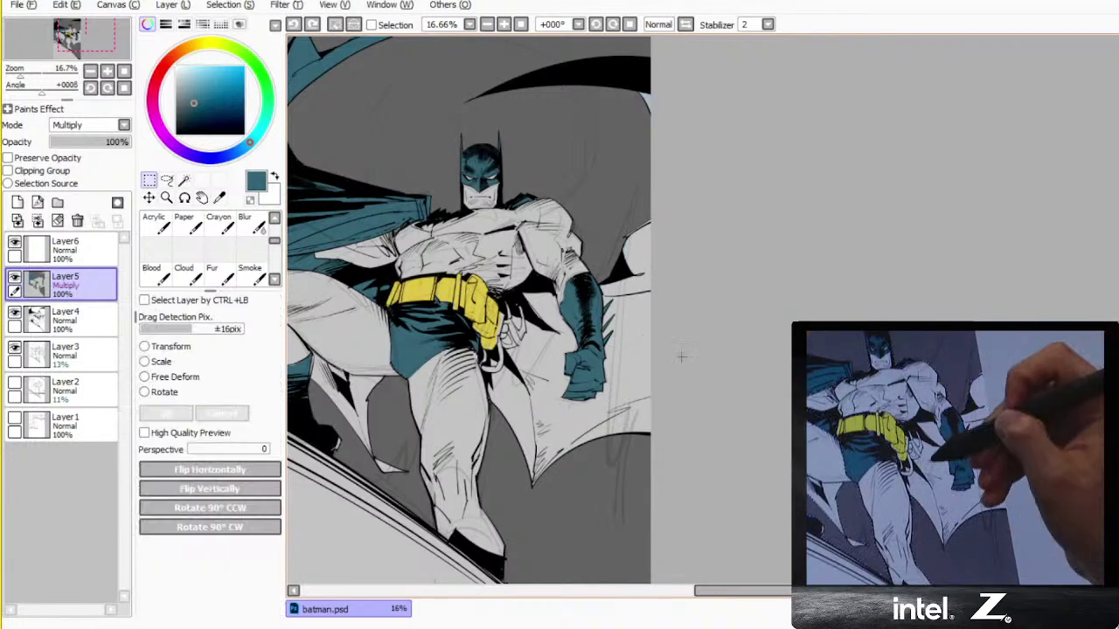
{"action": "key", "text": "ctrl+h"}
{"action": "key", "text": "ctrl+d"}
{"action": "key", "text": "w"}
{"action": "left_click", "coordinate": [66, 320]}
{"action": "left_click", "coordinate": [560, 376]}
{"action": "left_click", "coordinate": [516, 334]}
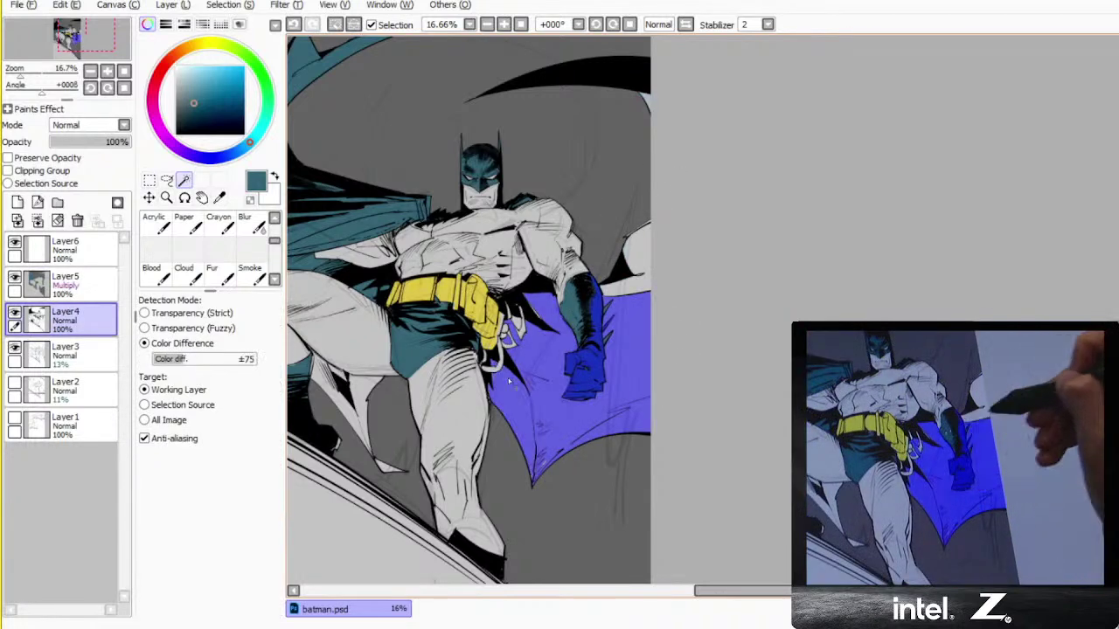
{"action": "left_click", "coordinate": [638, 289]}
{"action": "left_click", "coordinate": [646, 102]}
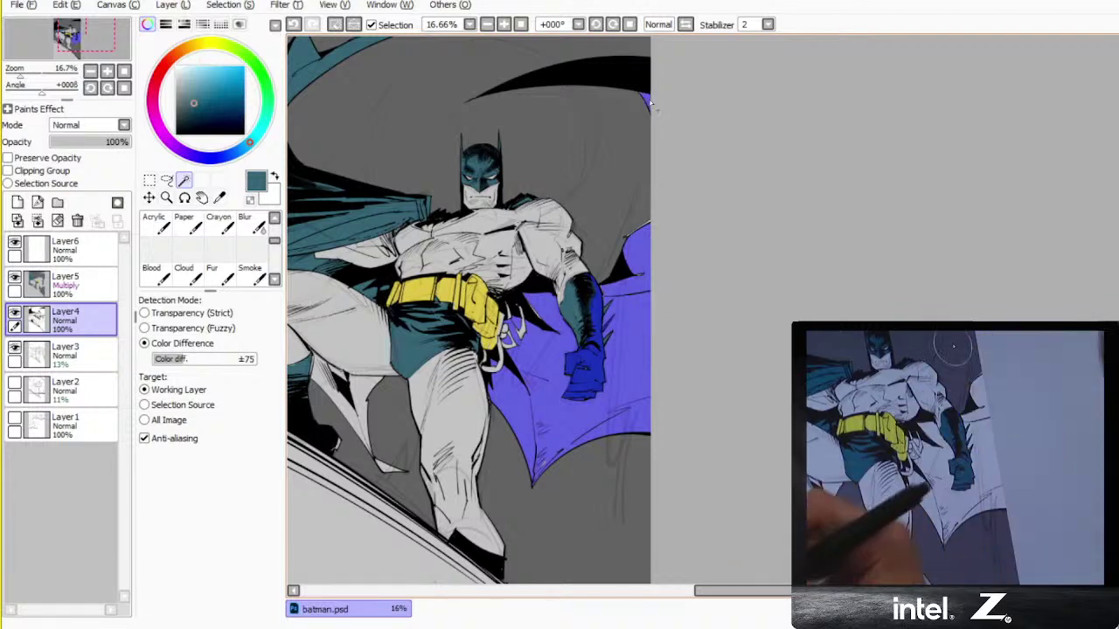
- Try to paint the selected cape areas a lighter teal on Layer4, and undo the strokes
{"action": "key", "text": "ctrl+h"}
{"action": "key", "text": "b"}
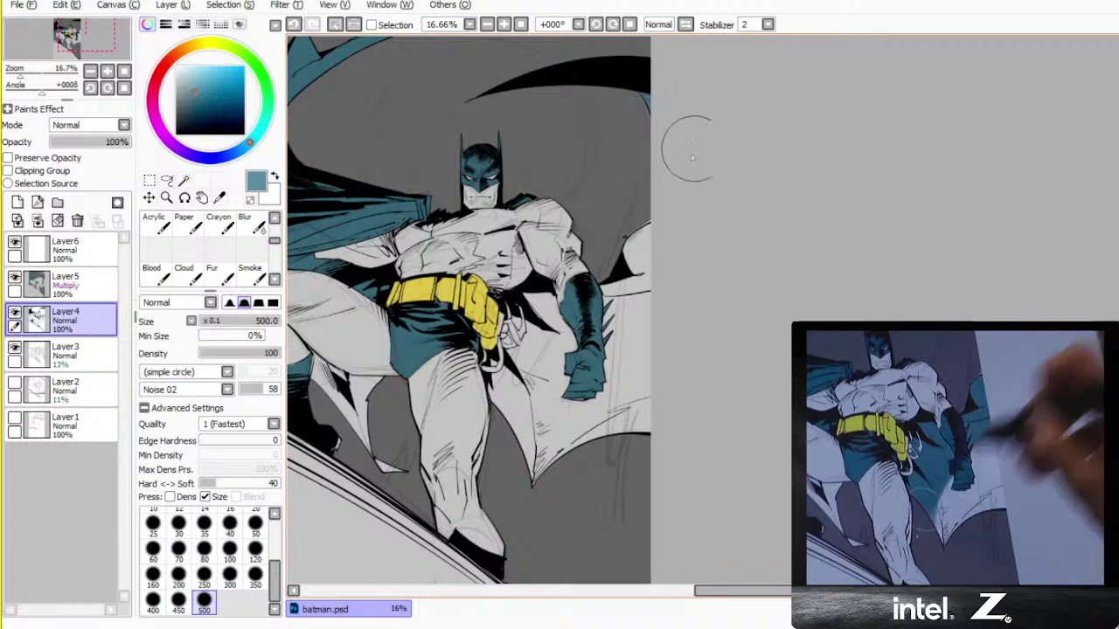
{"action": "left_click_drag", "start_coordinate": [690, 195], "coordinate": [561, 280]}
{"action": "mouse_move", "coordinate": [618, 227]}
{"action": "left_mouse_down"}
{"action": "mouse_move", "coordinate": [526, 319]}
{"action": "mouse_move", "coordinate": [535, 368]}
{"action": "mouse_move", "coordinate": [512, 427]}
{"action": "mouse_move", "coordinate": [645, 296]}
{"action": "mouse_move", "coordinate": [581, 380]}
{"action": "mouse_move", "coordinate": [616, 363]}
{"action": "mouse_move", "coordinate": [623, 399]}
{"action": "left_mouse_up"}
{"action": "key", "text": "ctrl+z"}
- Make Layer5 active, undo a test stroke, and remove the gauntlet and fist from the selection with a colour difference of 27
{"action": "left_click", "coordinate": [85, 287]}
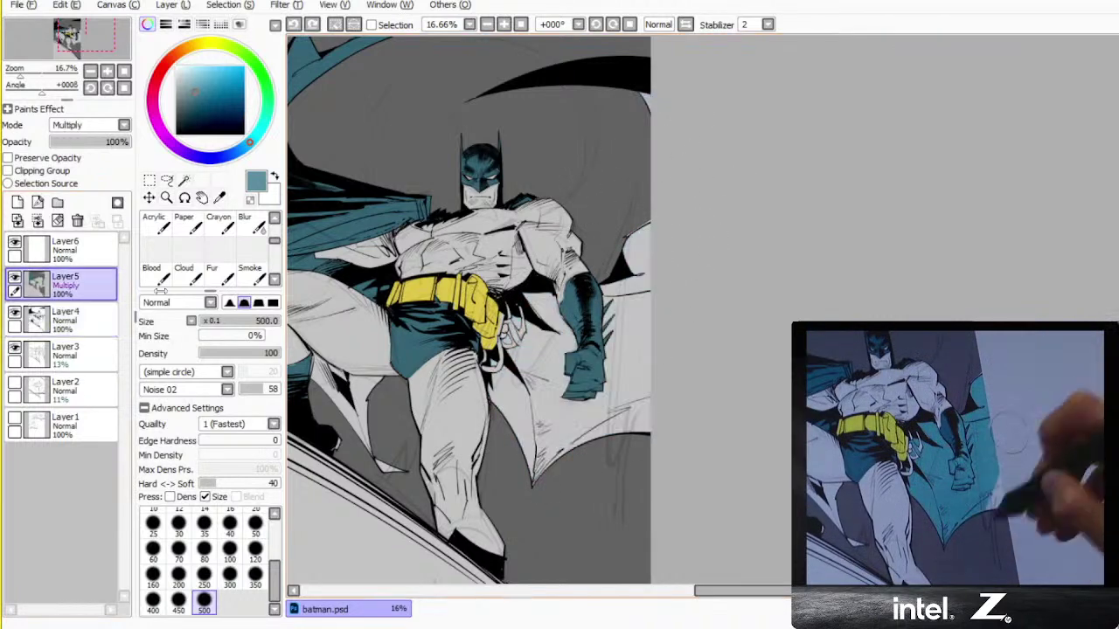
{"action": "mouse_move", "coordinate": [697, 81]}
{"action": "left_mouse_down"}
{"action": "mouse_move", "coordinate": [690, 346]}
{"action": "mouse_move", "coordinate": [625, 442]}
{"action": "left_mouse_up"}
{"action": "key", "text": "ctrl+z"}
{"action": "key", "text": "w"}
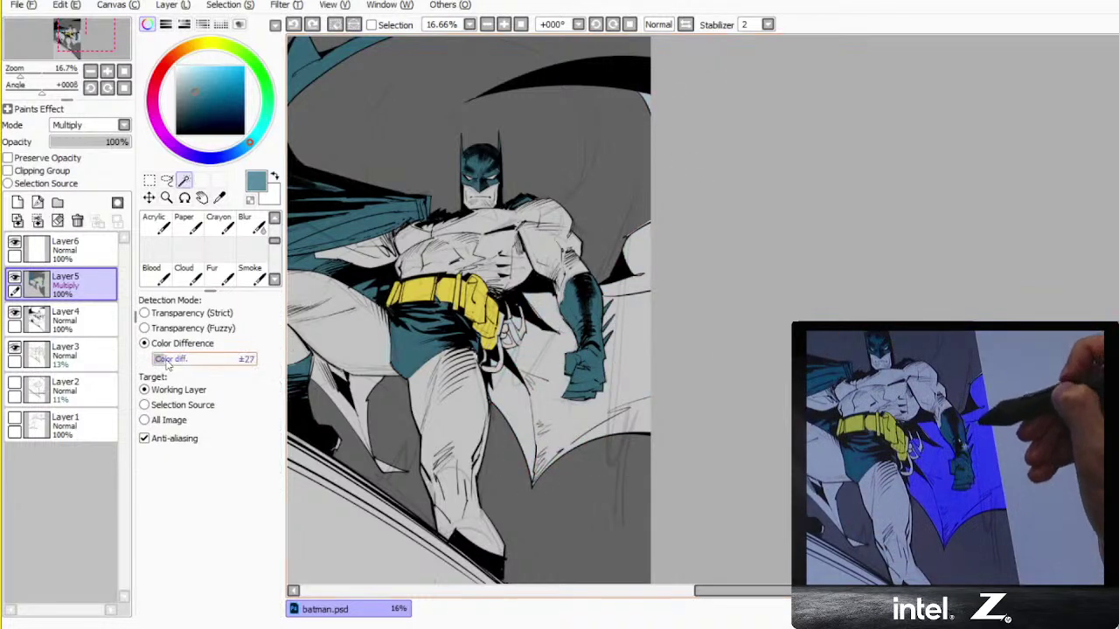
{"action": "left_click", "coordinate": [577, 324]}
{"action": "left_click", "coordinate": [592, 378]}
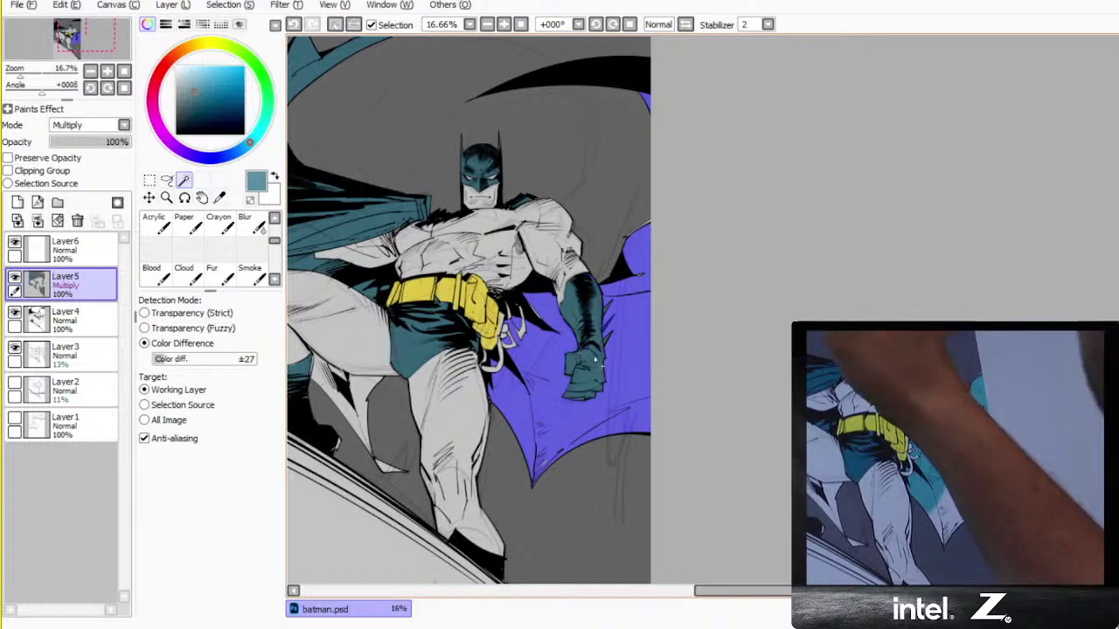
- Paint the selected cape areas behind the lowered arm a lighter teal on Layer5
{"action": "key", "text": "ctrl+d"}
{"action": "key", "text": "b"}
{"action": "mouse_move", "coordinate": [549, 359]}
{"action": "left_mouse_down"}
{"action": "mouse_move", "coordinate": [642, 264]}
{"action": "mouse_move", "coordinate": [653, 269]}
{"action": "left_mouse_up"}
{"action": "left_click", "coordinate": [199, 95]}
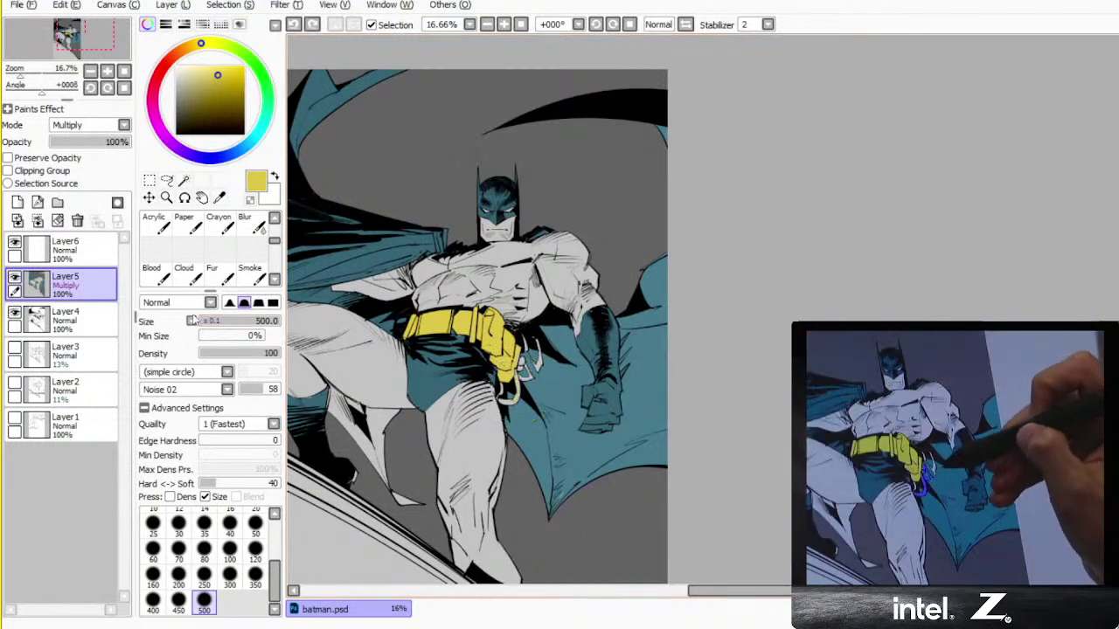
- Select the small hooks and loops hanging from the belt on Layer4, and paint them golden yellow on Layer5
{"action": "left_click", "coordinate": [62, 320]}
{"action": "left_click", "coordinate": [184, 180]}
{"action": "left_click", "coordinate": [522, 368]}
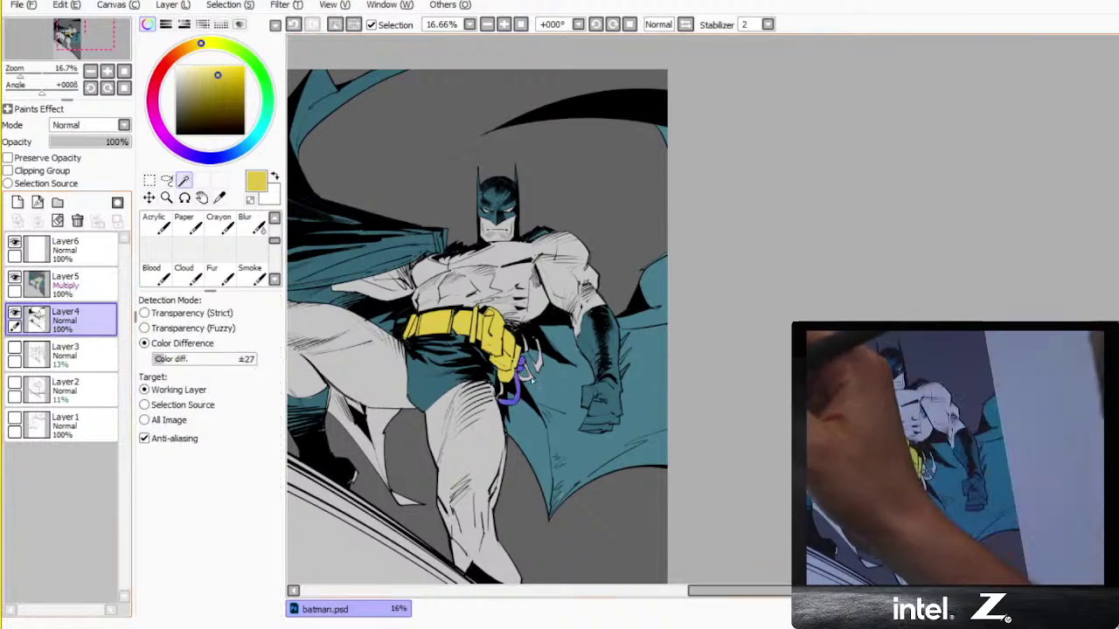
{"action": "left_click", "coordinate": [539, 360]}
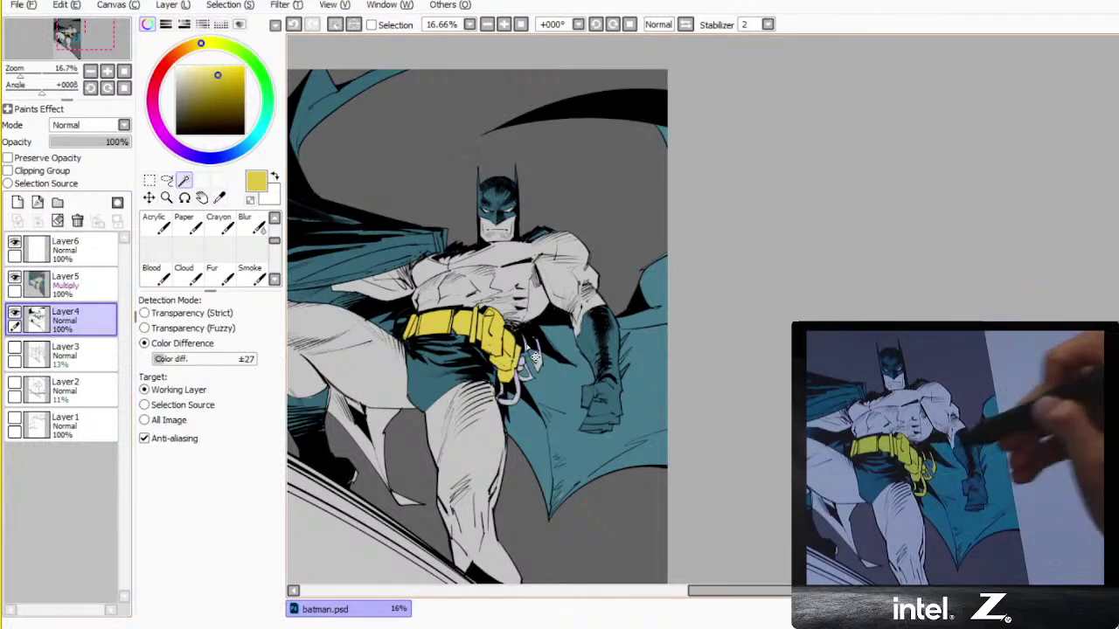
{"action": "key", "text": "n"}
{"action": "left_click", "coordinate": [66, 285]}
{"action": "left_click_drag", "start_coordinate": [502, 386], "coordinate": [538, 341]}
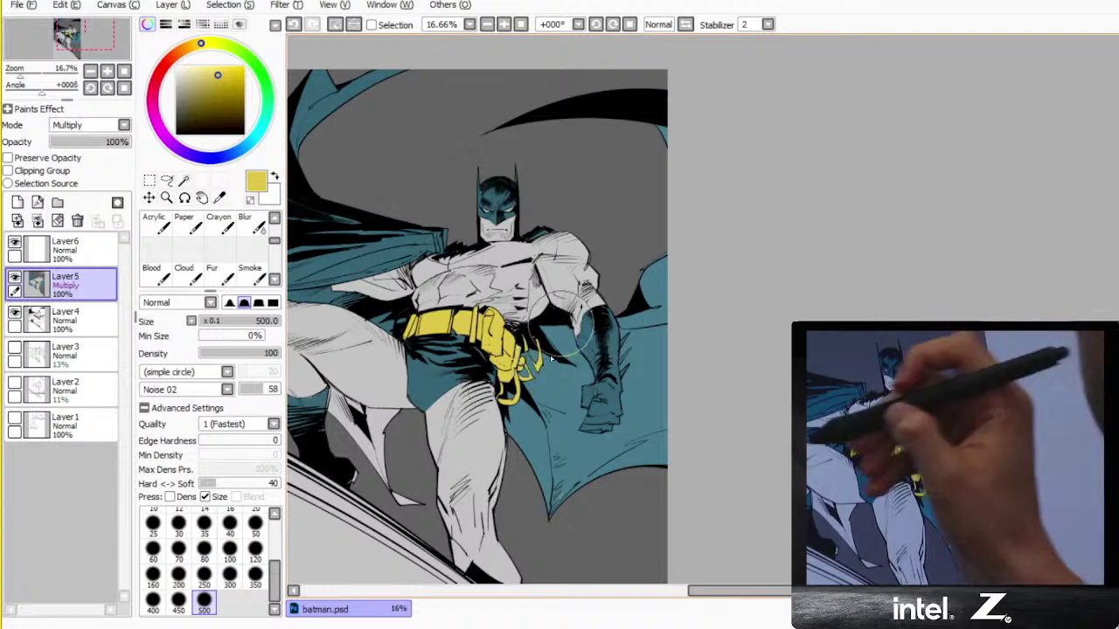
{"action": "key", "text": "ctrl+d"}
- Choose the Brush with black paint, and add a new Normal layer directly above Layer5
{"action": "key", "text": "v"}
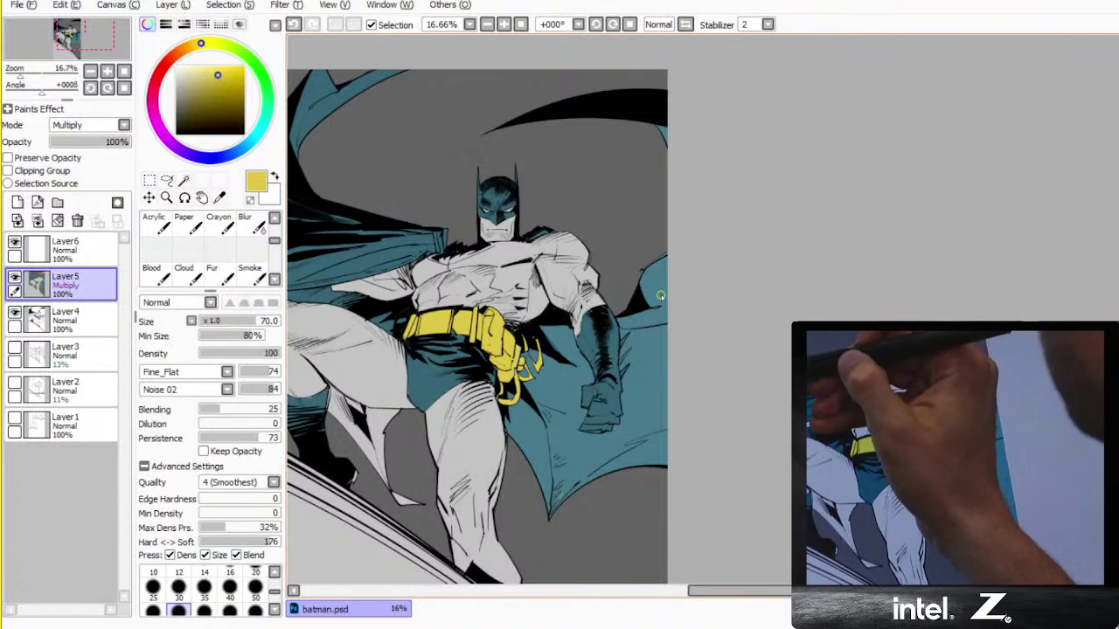
{"action": "left_click", "coordinate": [274, 218]}
{"action": "left_click", "coordinate": [274, 218]}
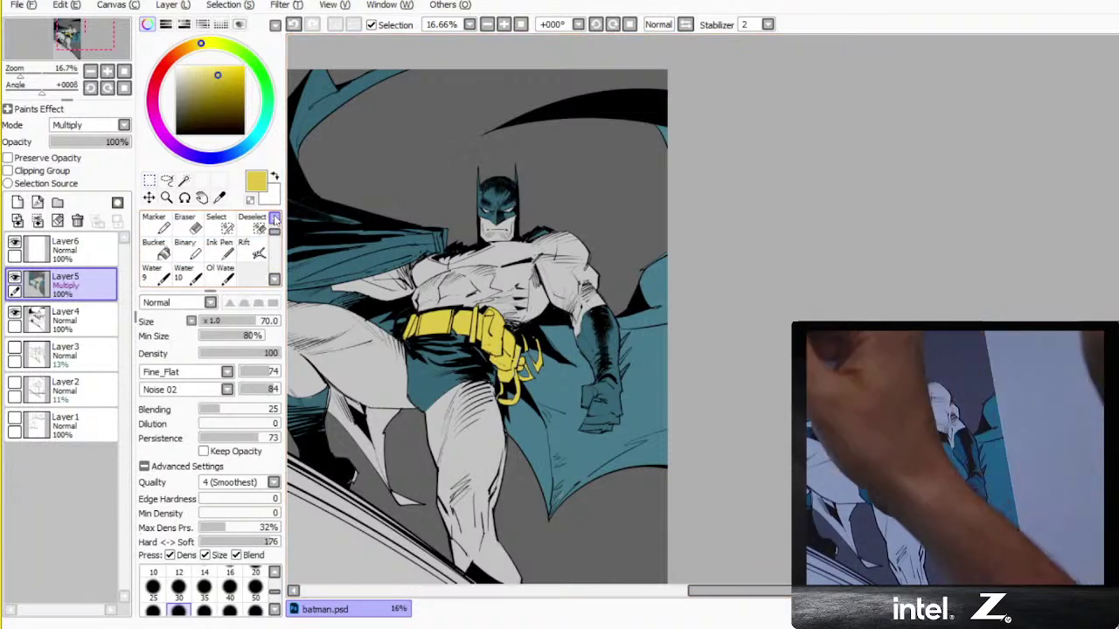
{"action": "left_click", "coordinate": [275, 219]}
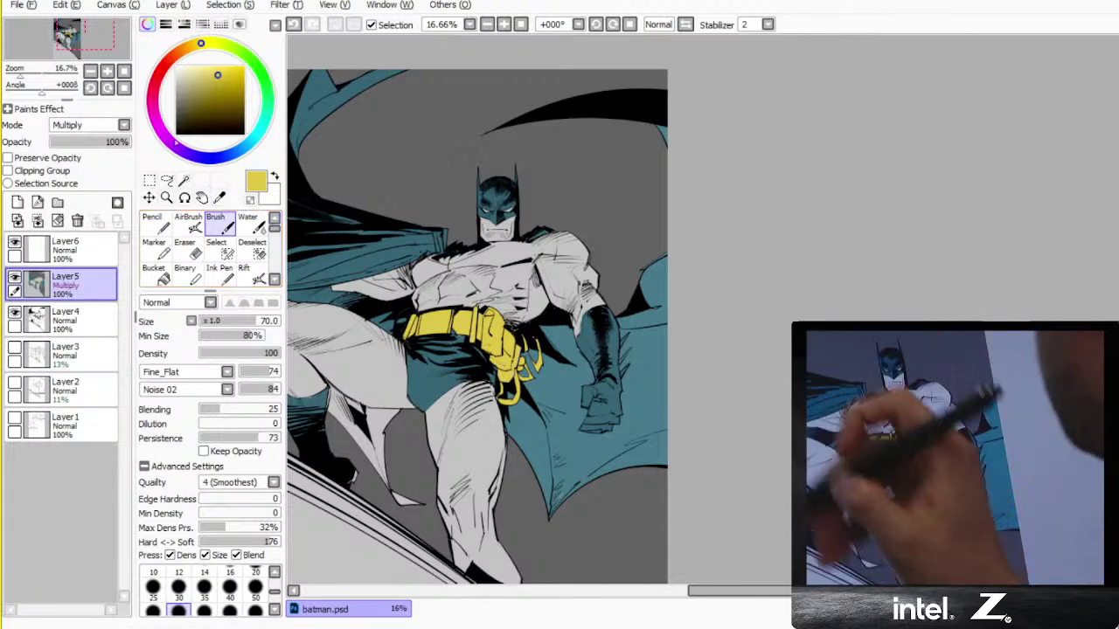
{"action": "left_click", "coordinate": [178, 133]}
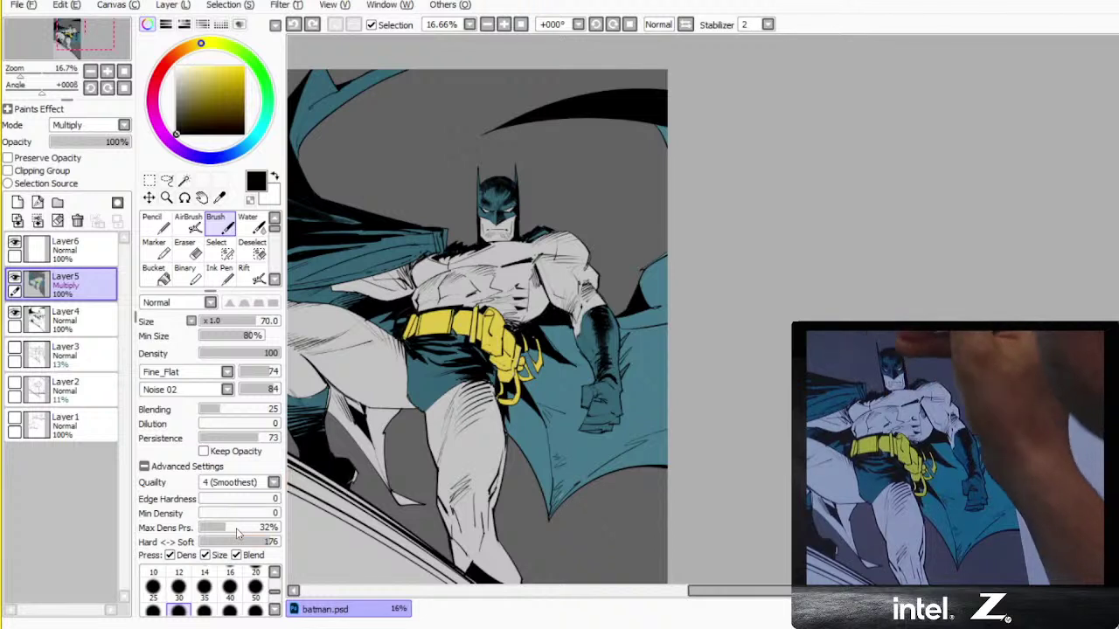
{"action": "key", "text": "ctrl+shift+n"}
- Test black strokes in the sky with the brush enlarged to 250, and undo them
{"action": "left_click_drag", "start_coordinate": [419, 109], "coordinate": [398, 160]}
{"action": "key", "text": "ctrl+z"}
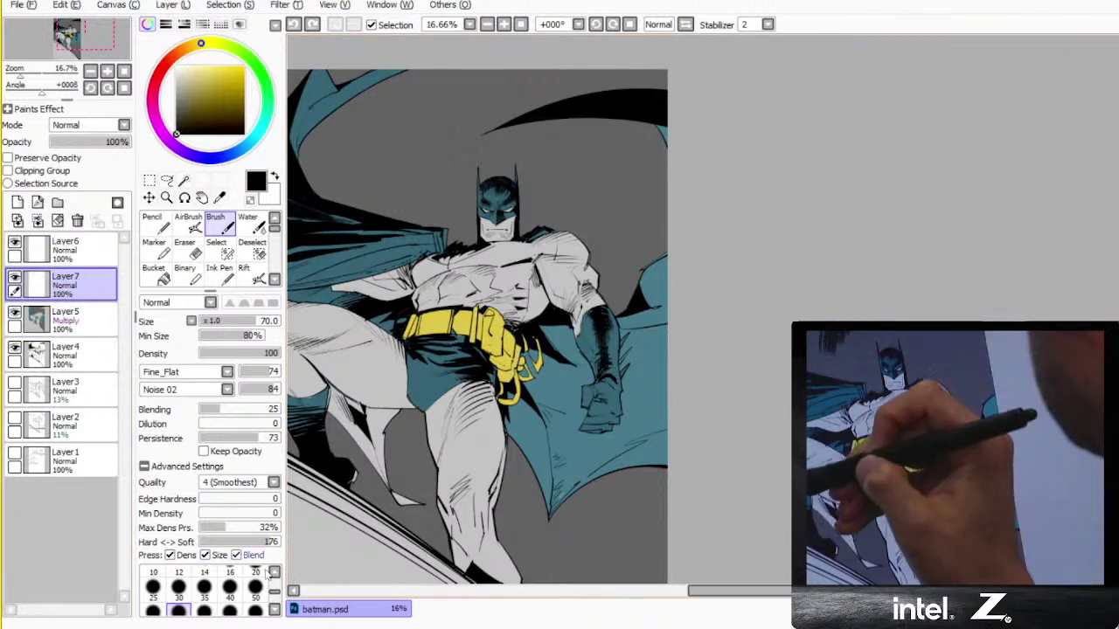
{"action": "key", "text": "bracketright"}
{"action": "key", "text": "bracketright"}
{"action": "key", "text": "bracketright"}
{"action": "key", "text": "bracketright"}
{"action": "key", "text": "bracketright"}
{"action": "key", "text": "bracketright"}
{"action": "left_click_drag", "start_coordinate": [415, 100], "coordinate": [382, 187]}
{"action": "key", "text": "ctrl+z"}
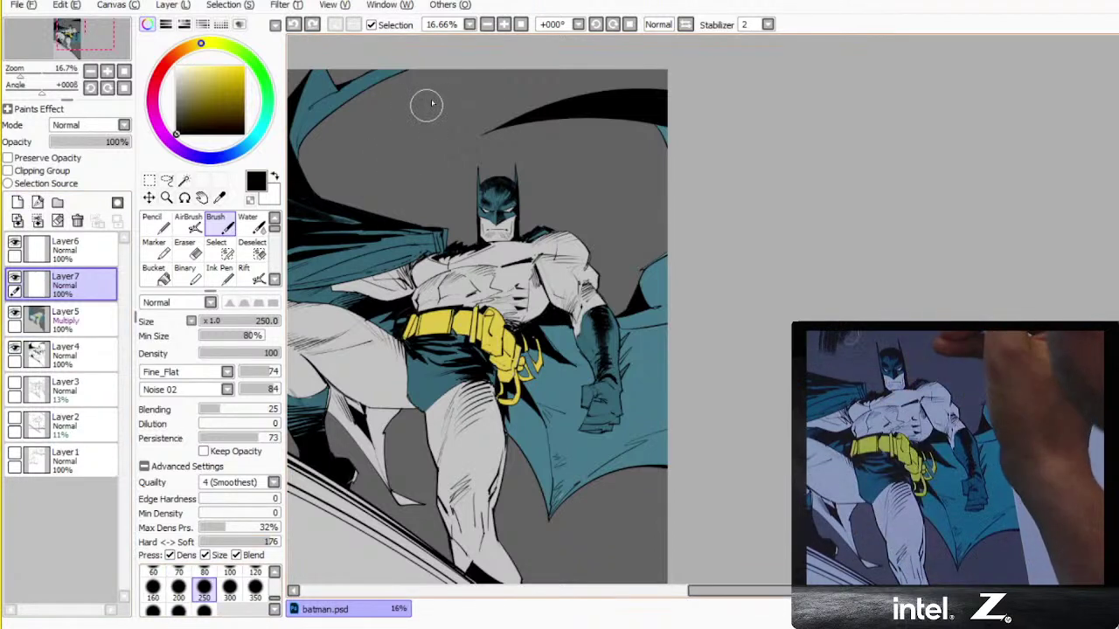
- Set the brush's Noise 02 texture strength to 62, and undo the black trial hatching in the sky
{"action": "left_click_drag", "start_coordinate": [430, 90], "coordinate": [399, 185]}
{"action": "left_click_drag", "start_coordinate": [462, 79], "coordinate": [413, 162]}
{"action": "mouse_move", "coordinate": [437, 138]}
{"action": "left_mouse_down"}
{"action": "mouse_move", "coordinate": [472, 98]}
{"action": "mouse_move", "coordinate": [456, 117]}
{"action": "left_mouse_up"}
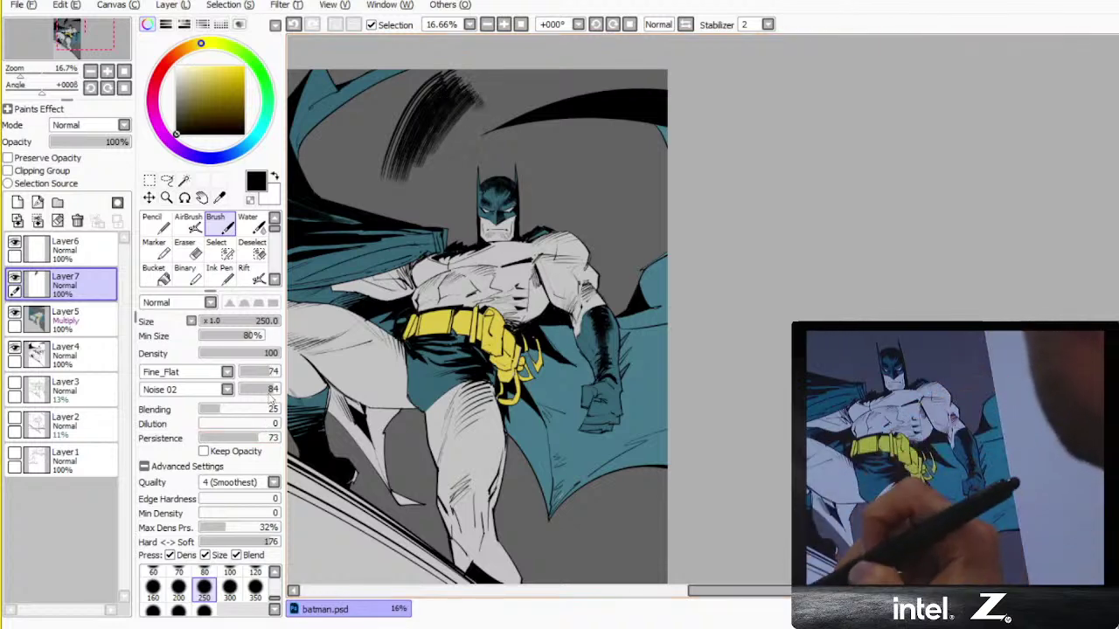
{"action": "left_click_drag", "start_coordinate": [259, 390], "coordinate": [265, 405]}
{"action": "left_click_drag", "start_coordinate": [493, 89], "coordinate": [444, 147]}
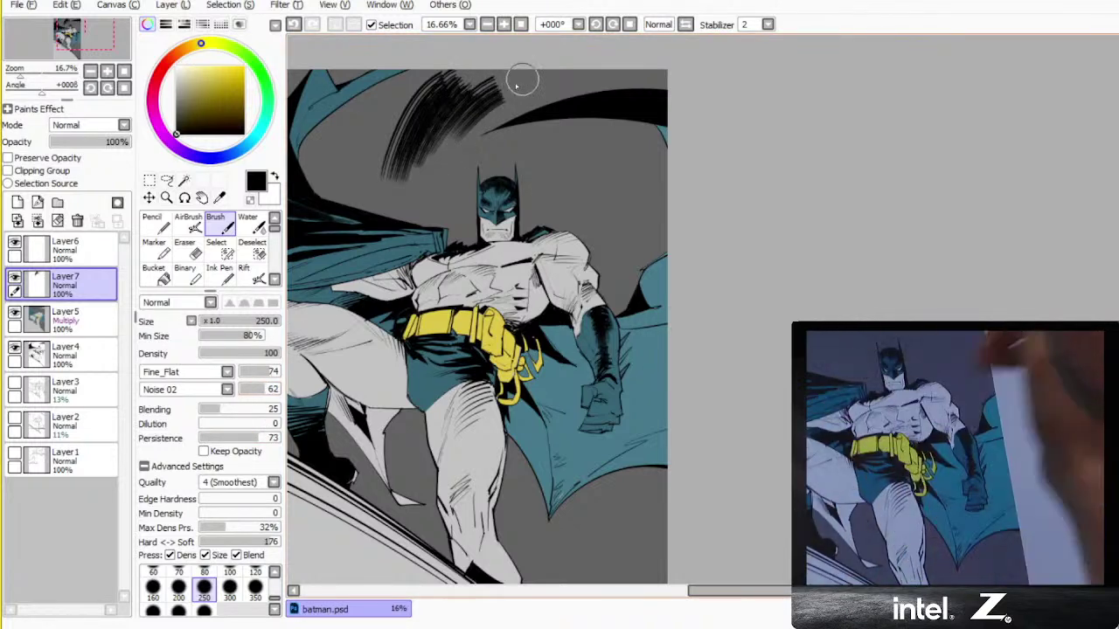
{"action": "key", "text": "ctrl+z"}
{"action": "key", "text": "ctrl+z"}
{"action": "key", "text": "ctrl+z"}
{"action": "key", "text": "ctrl+z"}
{"action": "key", "text": "ctrl+z"}
- Set the stabilizer to 4 and brush size to 50, shade the torso and standing leg, and undo the stray raised-thigh stroke
{"action": "left_click", "coordinate": [768, 25]}
{"action": "left_click", "coordinate": [755, 88]}
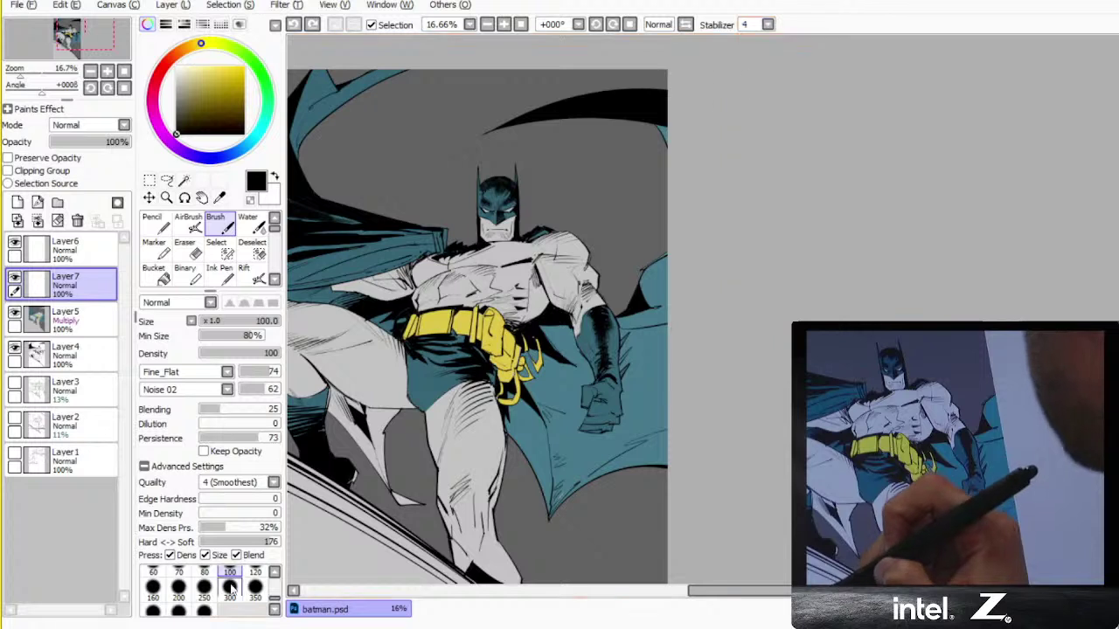
{"action": "left_click", "coordinate": [275, 574]}
{"action": "left_click", "coordinate": [256, 587]}
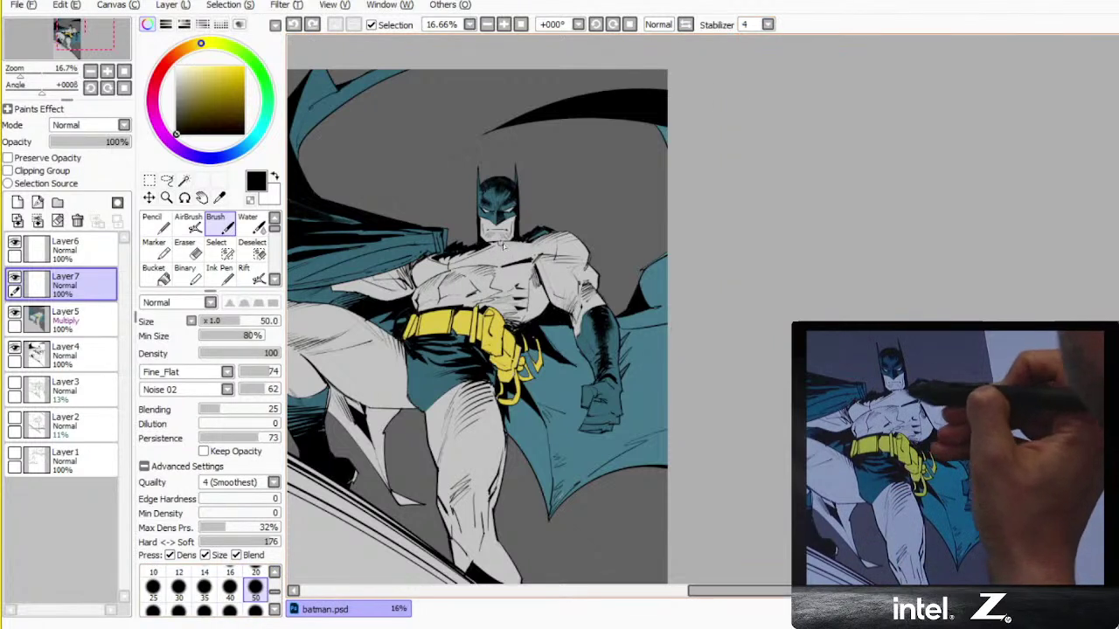
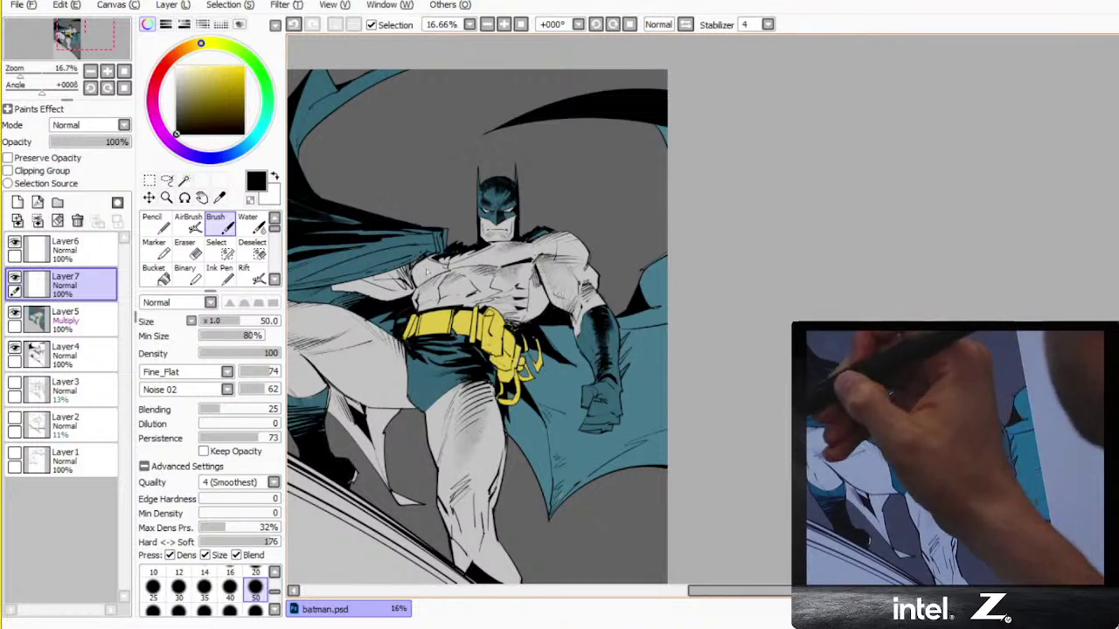
{"action": "left_click_drag", "start_coordinate": [351, 326], "coordinate": [407, 316]}
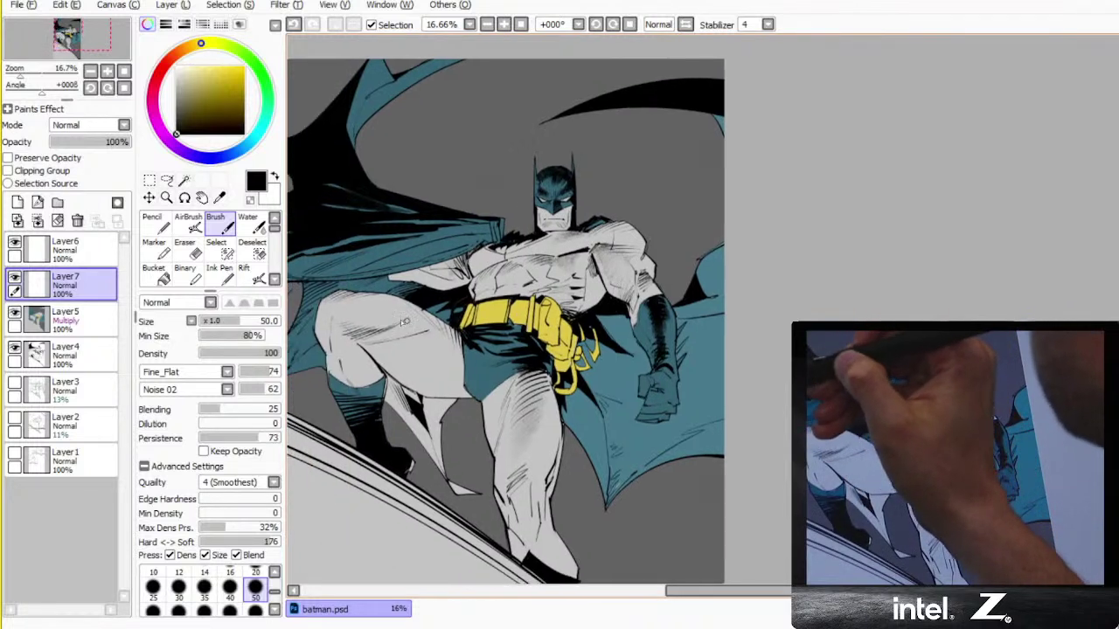
{"action": "key", "text": "ctrl+z"}
- Add rough black shading strokes to the standing thigh with the Oil Water brush at size 100
{"action": "key", "text": "b"}
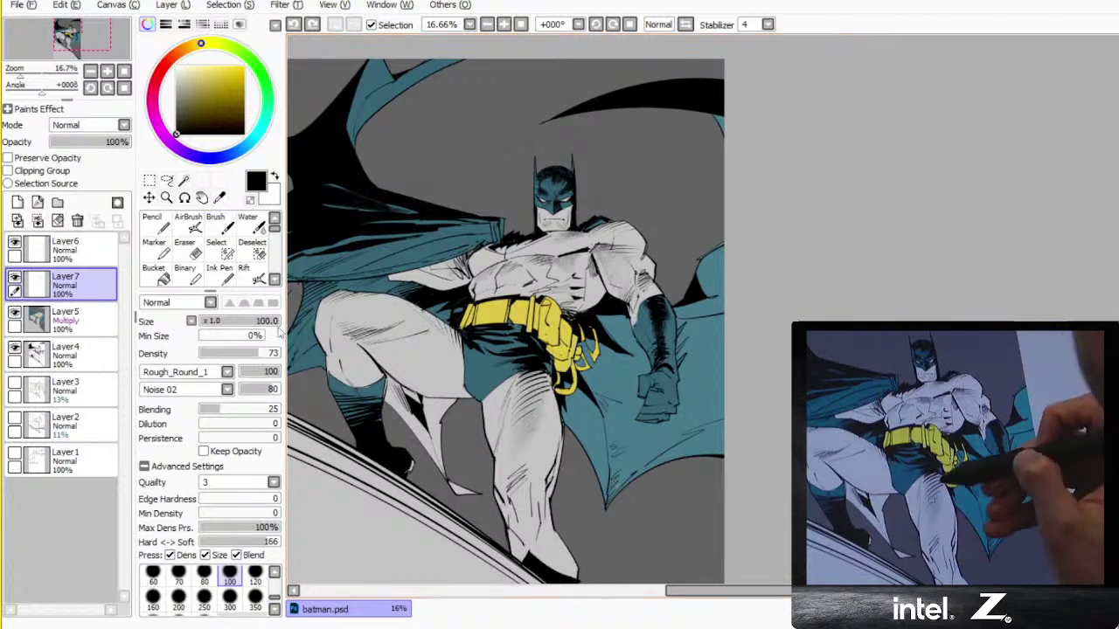
{"action": "left_click", "coordinate": [273, 278]}
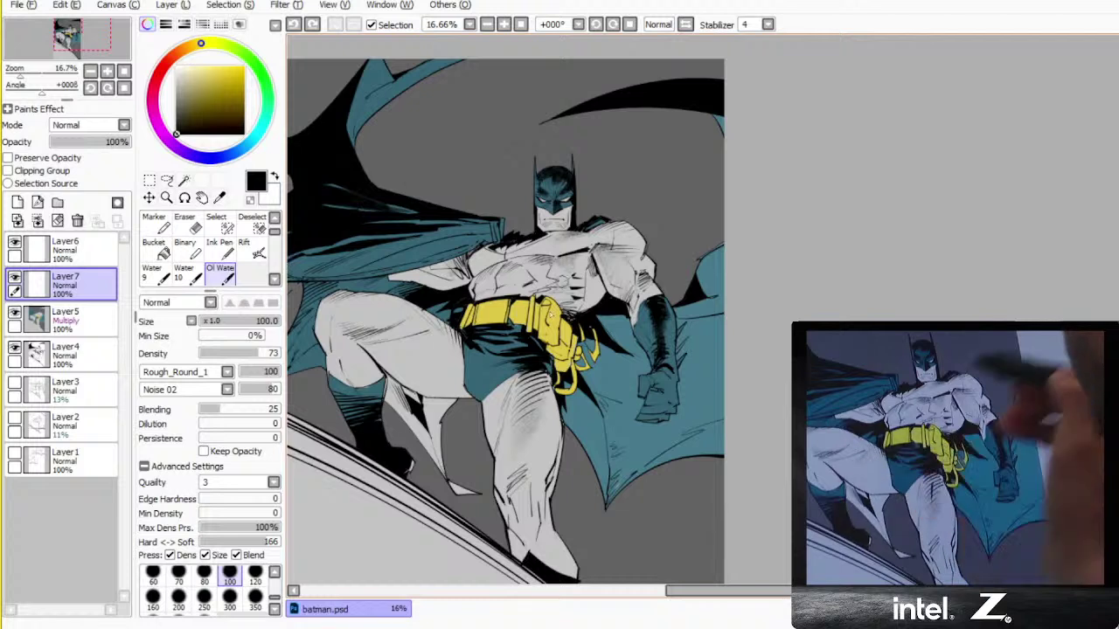
{"action": "left_click_drag", "start_coordinate": [535, 386], "coordinate": [522, 426]}
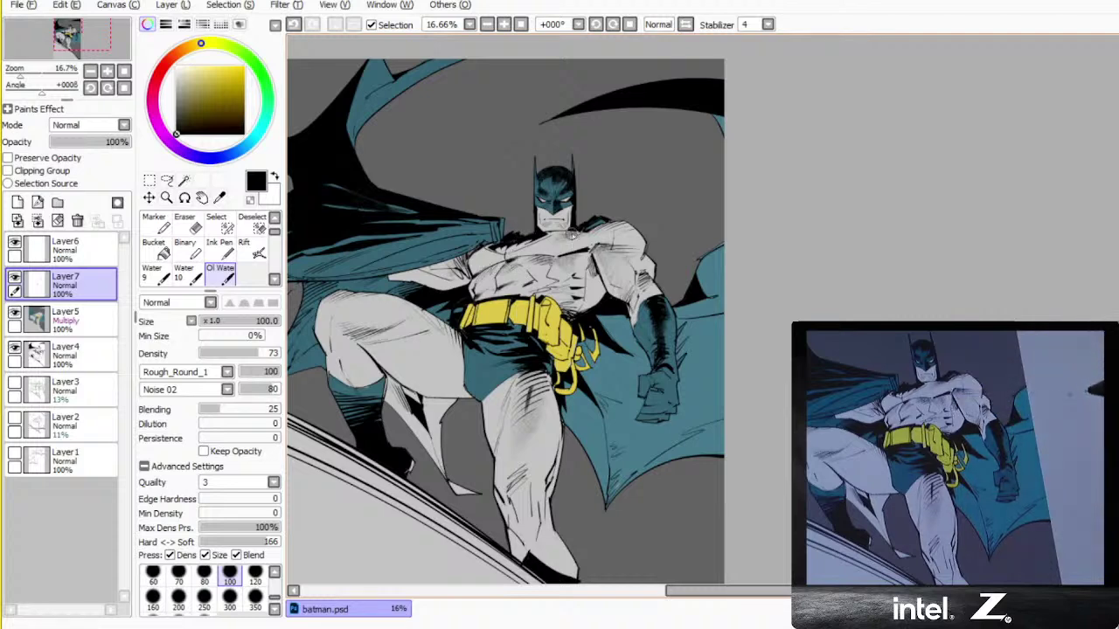
{"action": "scroll", "coordinate": [281, 234], "scroll_direction": "up", "scroll_amount": 1}
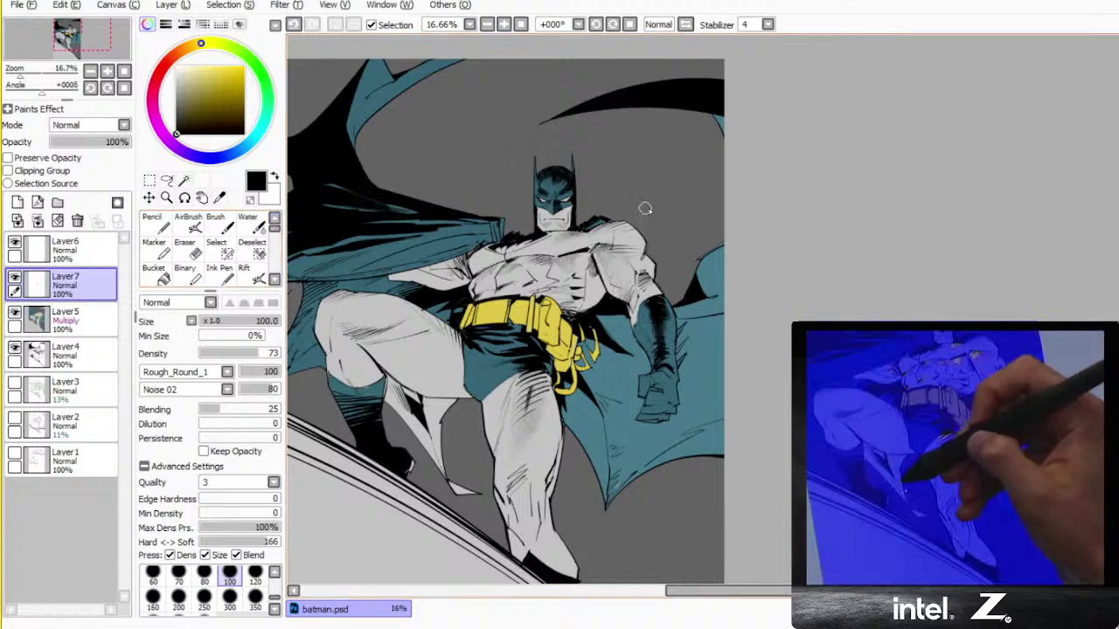
{"action": "left_click", "coordinate": [224, 226]}
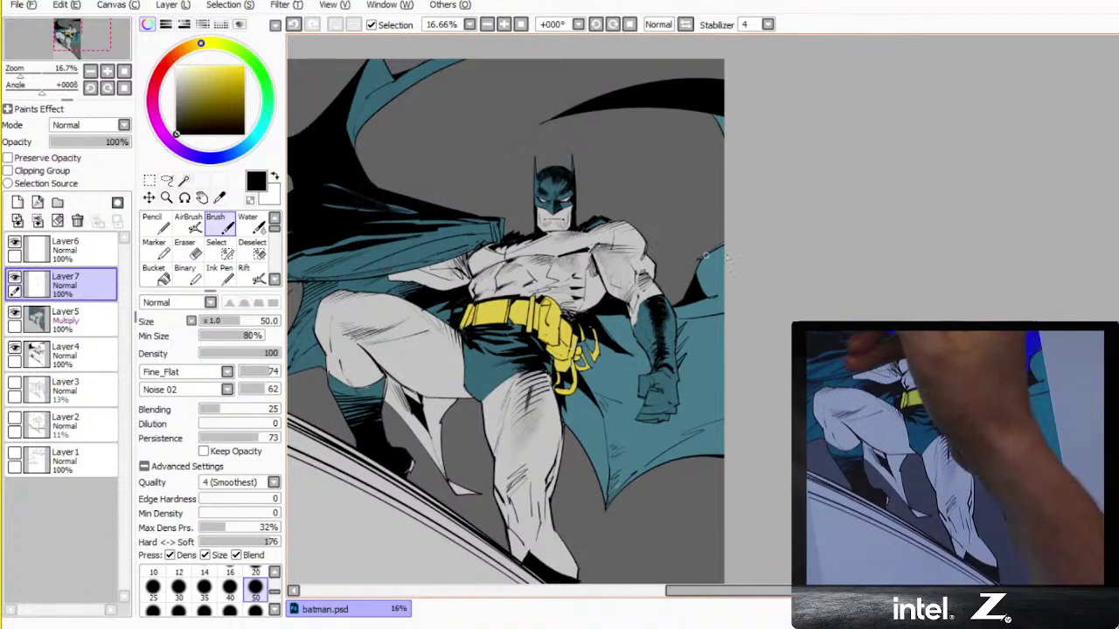
{"action": "left_click", "coordinate": [150, 180]}
{"action": "left_click_drag", "start_coordinate": [643, 366], "coordinate": [682, 308]}
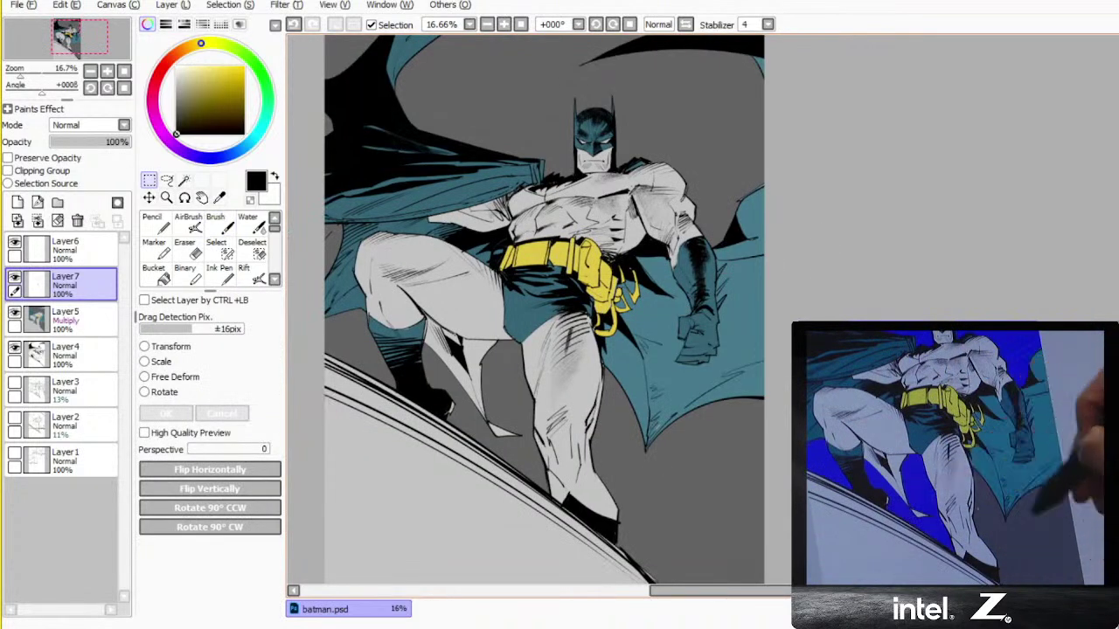
- Select all the grey background areas around the figure and cape on Layer4 with the Magic Wand
{"action": "key", "text": "w"}
{"action": "left_click", "coordinate": [454, 395]}
{"action": "key", "text": "ctrl+z"}
{"action": "left_click", "coordinate": [66, 355]}
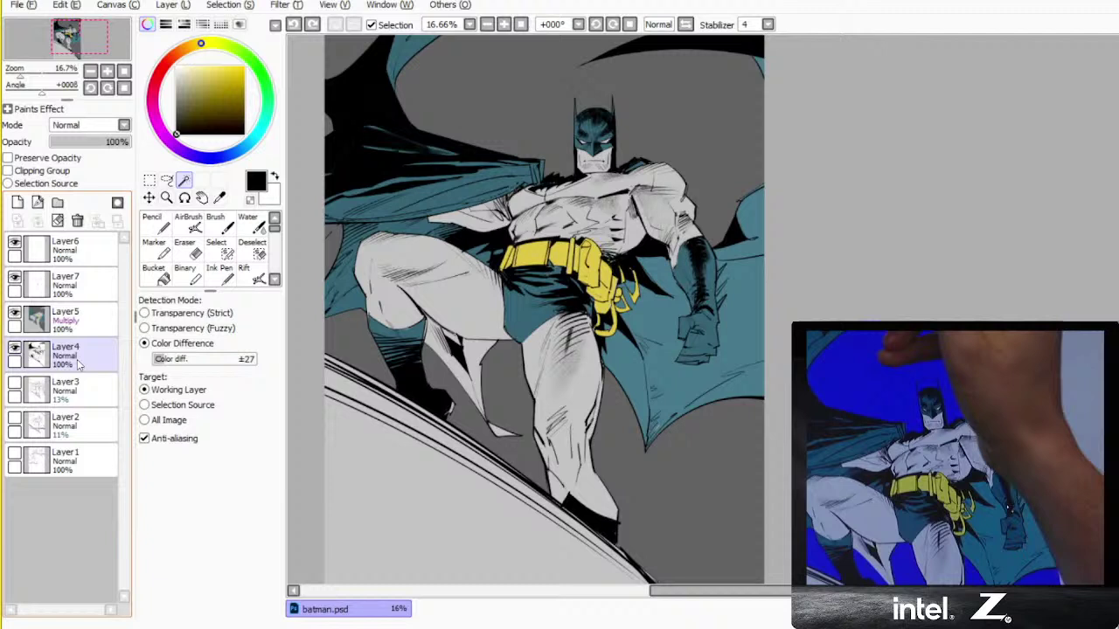
{"action": "left_click", "coordinate": [487, 120]}
{"action": "left_click", "coordinate": [329, 126]}
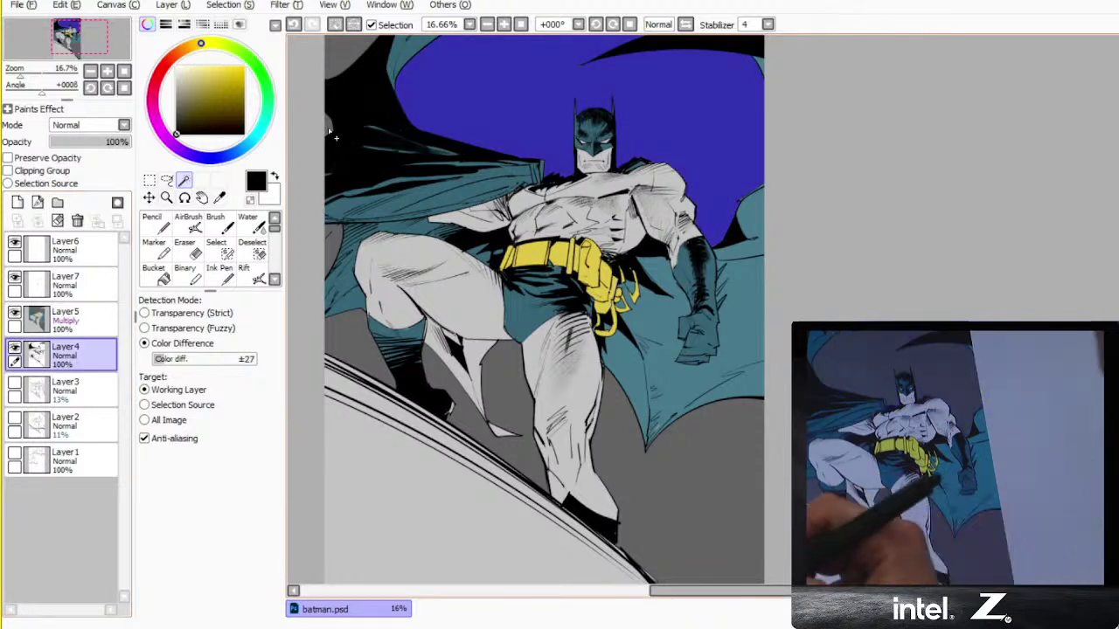
{"action": "left_click", "coordinate": [344, 54]}
{"action": "left_click", "coordinate": [331, 249]}
{"action": "left_click", "coordinate": [346, 331]}
{"action": "left_click", "coordinate": [502, 384]}
{"action": "left_click", "coordinate": [645, 481]}
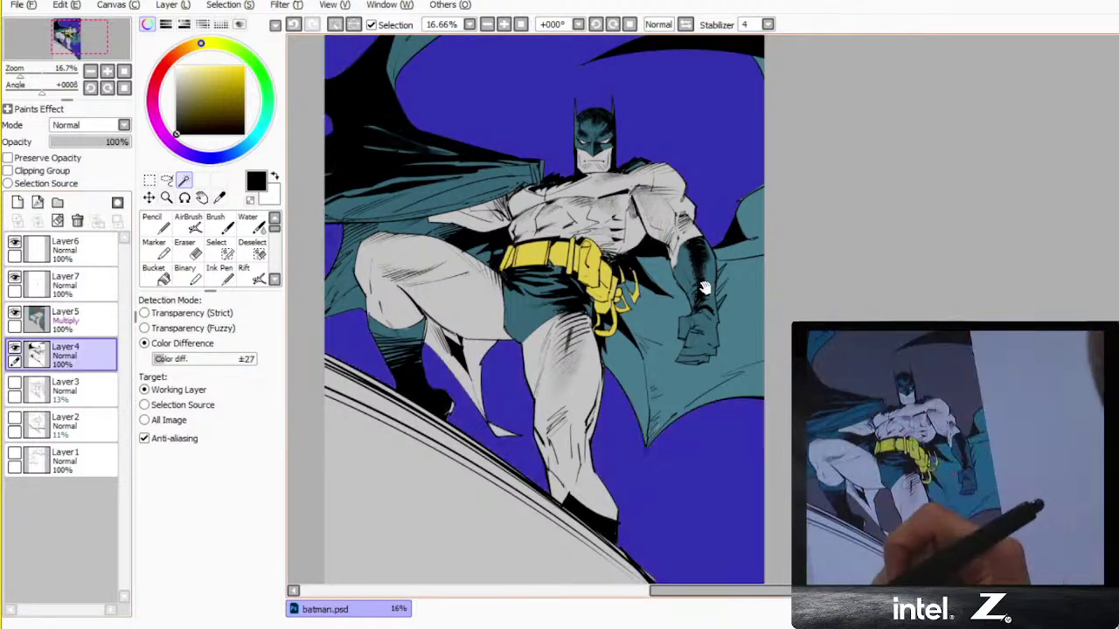
- Hide the selection overlay, and set the black Brush to size 500 with the stabilizer at 7
{"action": "left_click_drag", "start_coordinate": [704, 288], "coordinate": [665, 418]}
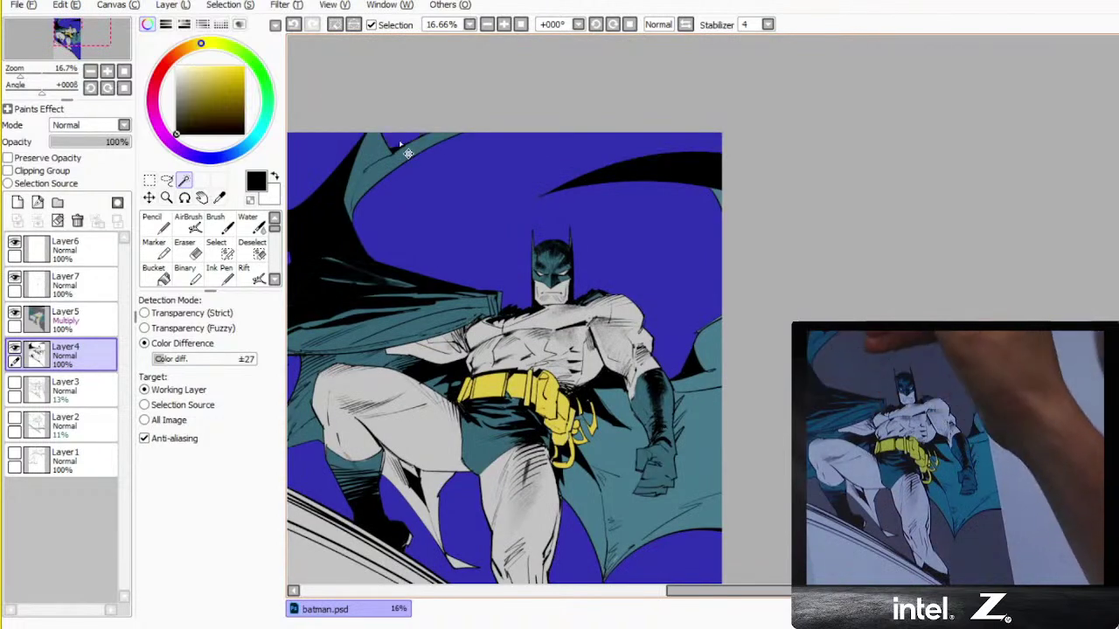
{"action": "scroll", "coordinate": [401, 144], "scroll_direction": "down", "scroll_amount": 1}
{"action": "key", "text": "ctrl+h"}
{"action": "key", "text": "b"}
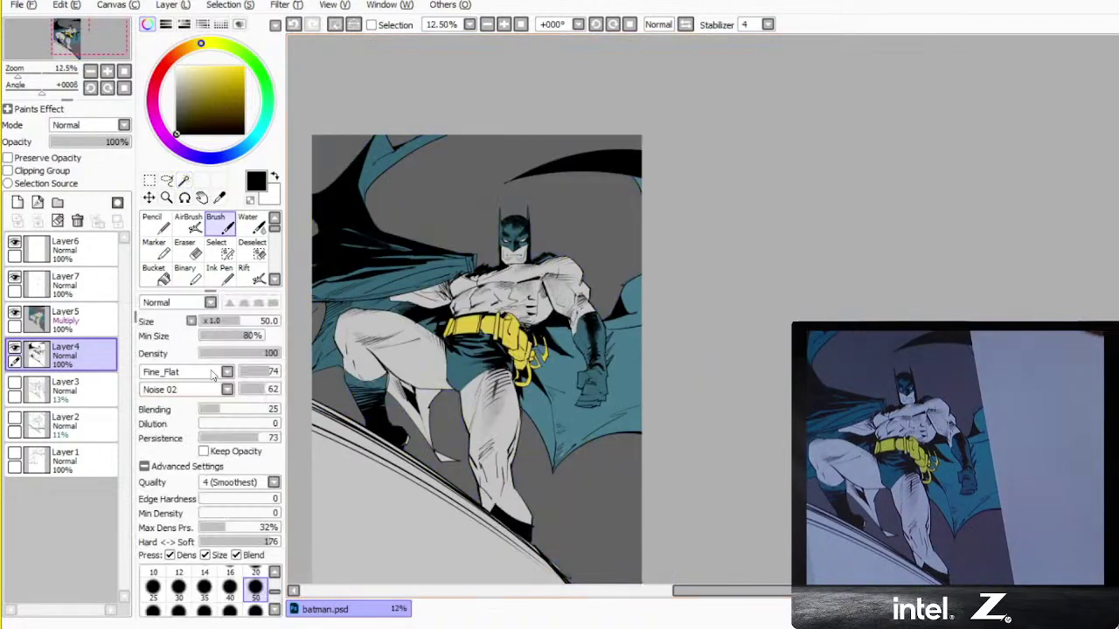
{"action": "key", "text": "ctrl+z"}
{"action": "left_click_drag", "start_coordinate": [274, 593], "coordinate": [274, 611]}
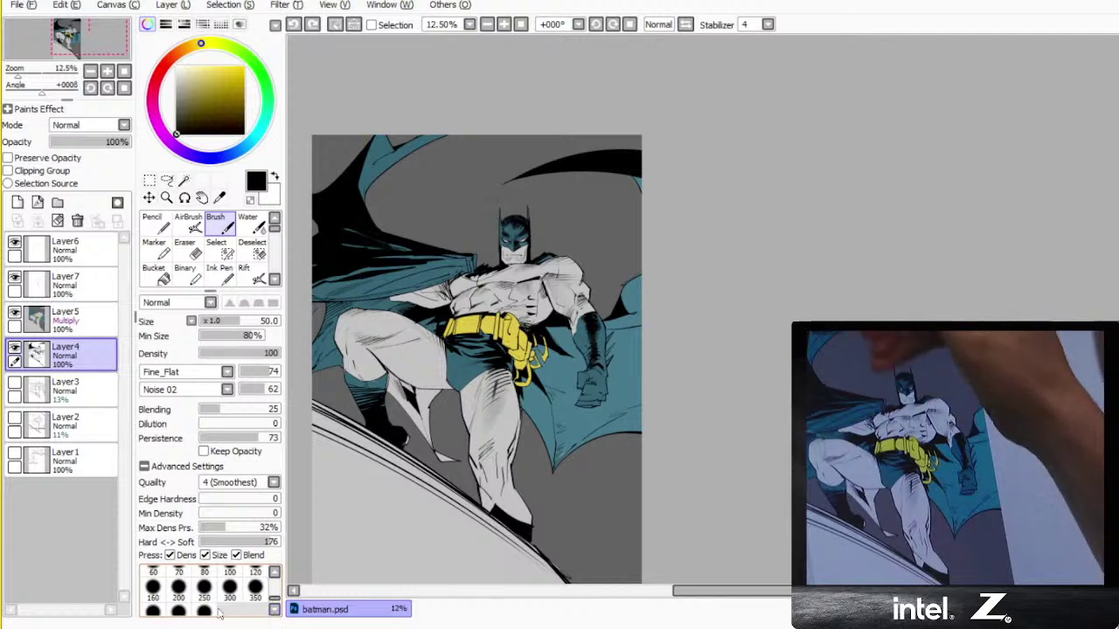
{"action": "left_click", "coordinate": [204, 610]}
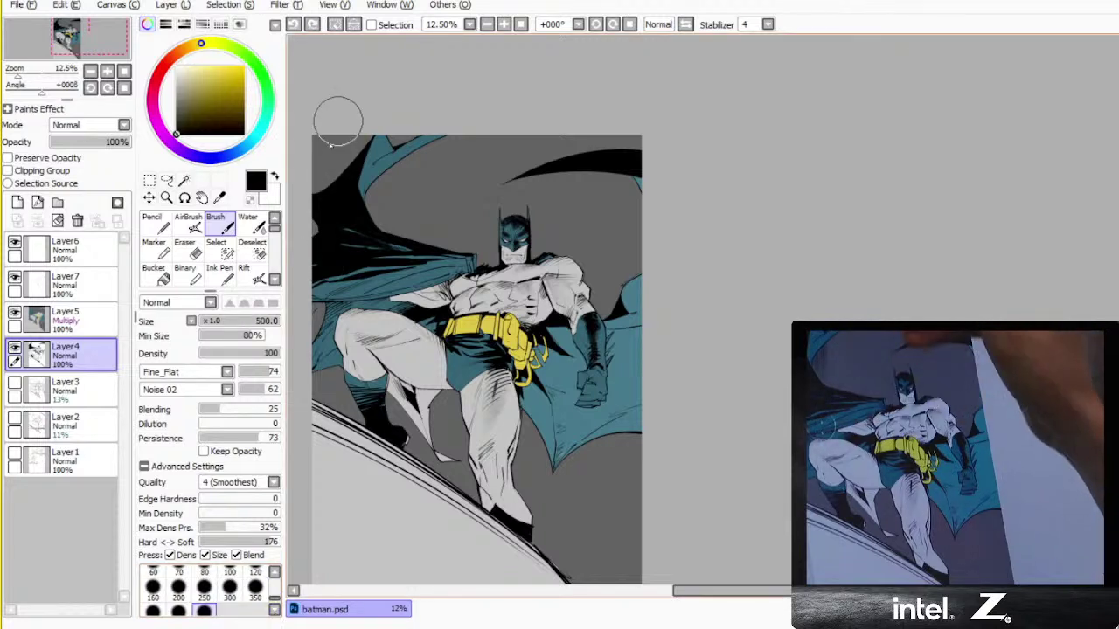
{"action": "left_click", "coordinate": [768, 24]}
{"action": "left_click", "coordinate": [748, 122]}
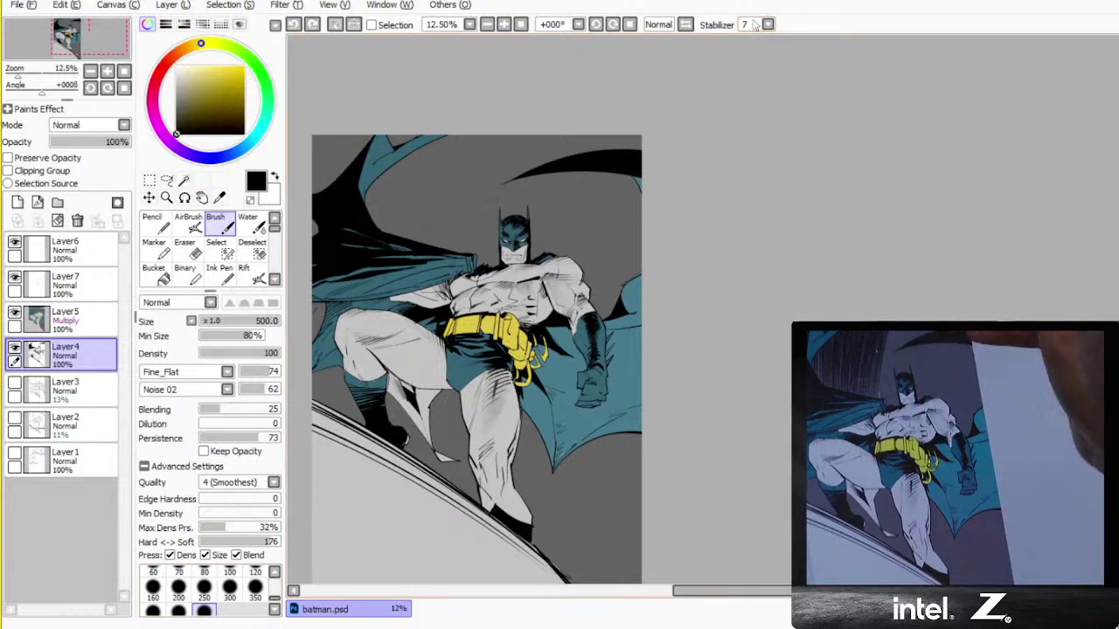
- Paint long, fine black rain-like streaks across the selected sky on Layer4, slanting them more towards the right edge
{"action": "left_click_drag", "start_coordinate": [315, 115], "coordinate": [327, 188]}
{"action": "key", "text": "ctrl+z"}
{"action": "left_click_drag", "start_coordinate": [329, 85], "coordinate": [327, 219]}
{"action": "left_click_drag", "start_coordinate": [328, 98], "coordinate": [320, 280]}
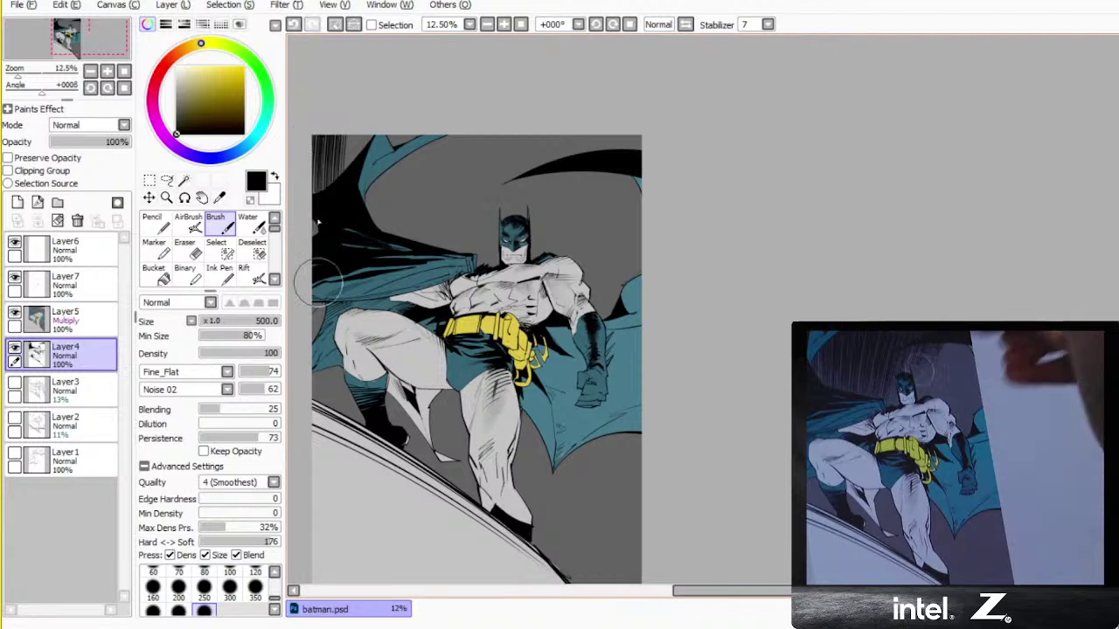
{"action": "left_click_drag", "start_coordinate": [349, 65], "coordinate": [352, 218]}
{"action": "left_click_drag", "start_coordinate": [395, 86], "coordinate": [366, 274]}
{"action": "left_click_drag", "start_coordinate": [445, 53], "coordinate": [391, 205]}
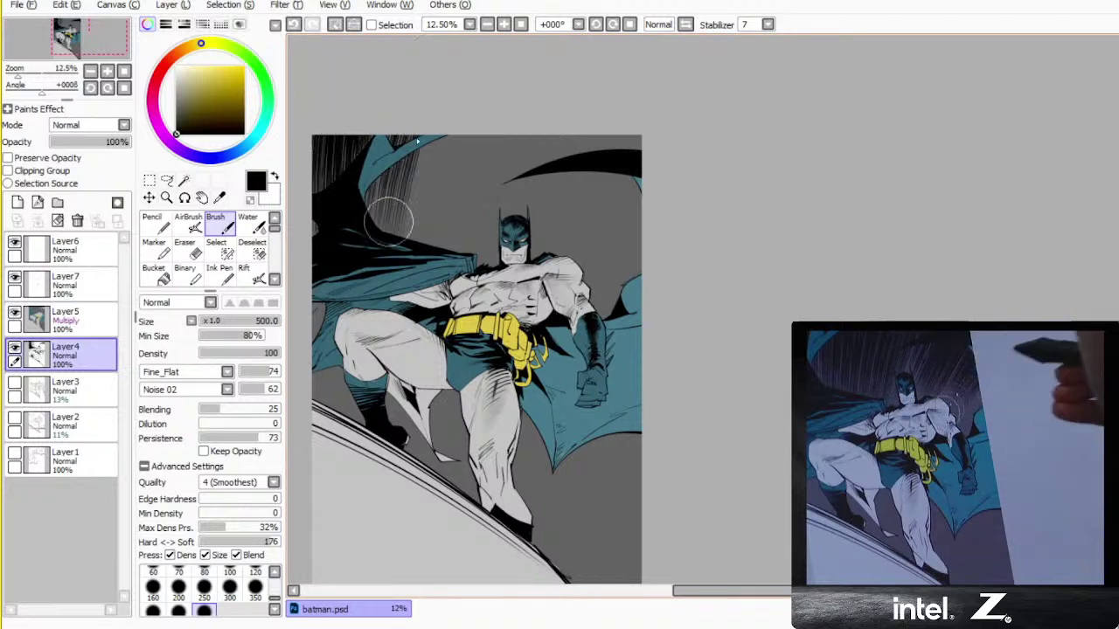
{"action": "left_click_drag", "start_coordinate": [422, 134], "coordinate": [411, 222]}
{"action": "left_click_drag", "start_coordinate": [455, 88], "coordinate": [404, 267]}
{"action": "left_click_drag", "start_coordinate": [498, 68], "coordinate": [421, 320]}
{"action": "left_click_drag", "start_coordinate": [554, 65], "coordinate": [479, 250]}
{"action": "mouse_move", "coordinate": [624, 80]}
{"action": "left_mouse_down"}
{"action": "mouse_move", "coordinate": [507, 219]}
{"action": "mouse_move", "coordinate": [530, 246]}
{"action": "left_mouse_up"}
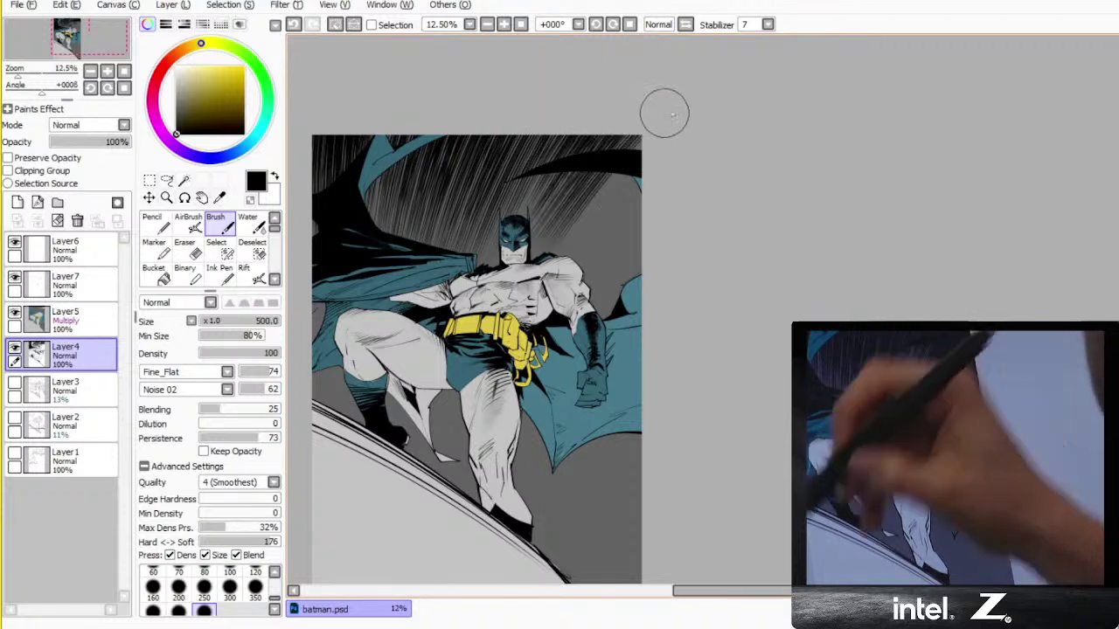
{"action": "left_click_drag", "start_coordinate": [662, 113], "coordinate": [518, 276]}
{"action": "left_click_drag", "start_coordinate": [647, 173], "coordinate": [544, 285]}
{"action": "left_click_drag", "start_coordinate": [645, 203], "coordinate": [563, 295]}
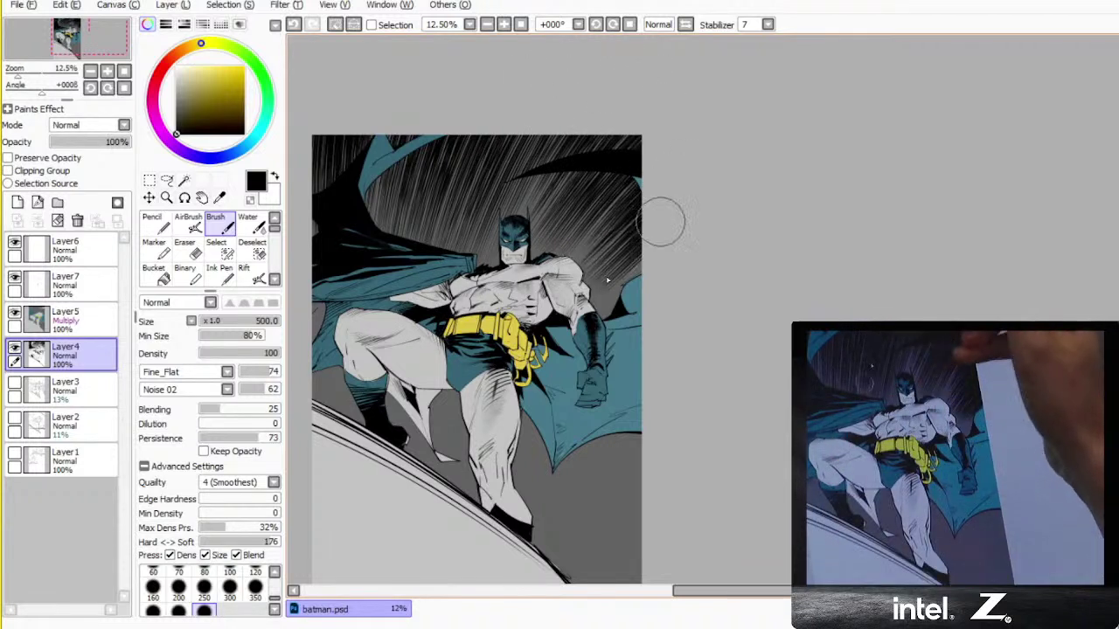
{"action": "left_click_drag", "start_coordinate": [662, 220], "coordinate": [599, 290]}
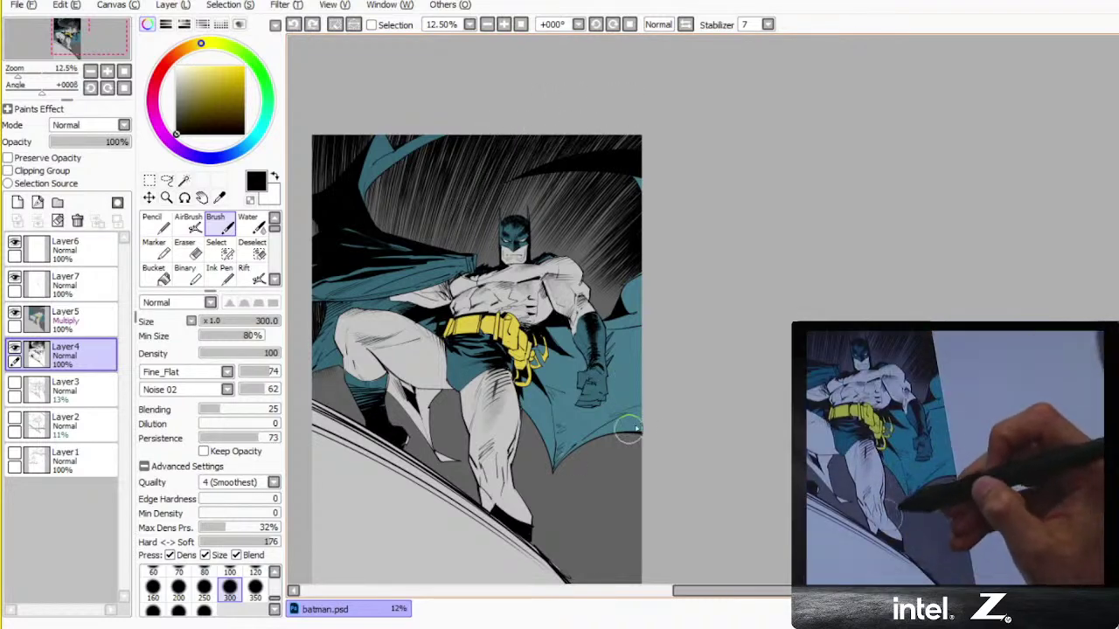
- Try to hatch the grey background below the cape's lower edge in black with the brush at size 300
{"action": "mouse_move", "coordinate": [628, 430]}
{"action": "left_mouse_down"}
{"action": "mouse_move", "coordinate": [571, 459]}
{"action": "mouse_move", "coordinate": [688, 440]}
{"action": "mouse_move", "coordinate": [559, 492]}
{"action": "mouse_move", "coordinate": [669, 465]}
{"action": "left_mouse_up"}
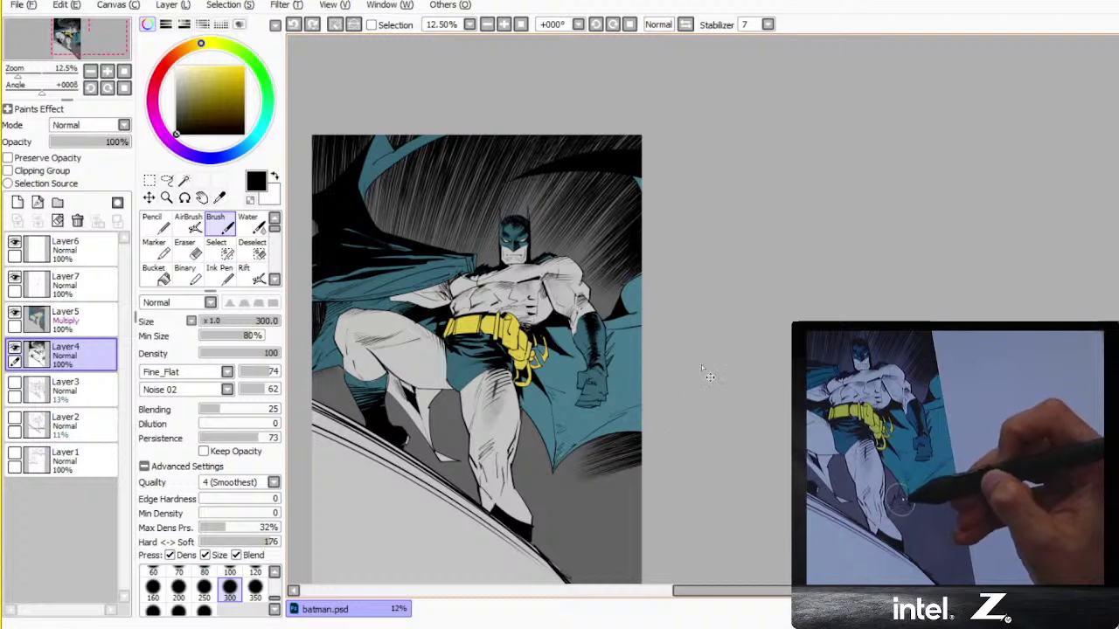
{"action": "key", "text": "ctrl+z"}
{"action": "left_click_drag", "start_coordinate": [581, 472], "coordinate": [514, 417]}
{"action": "key", "text": "e"}
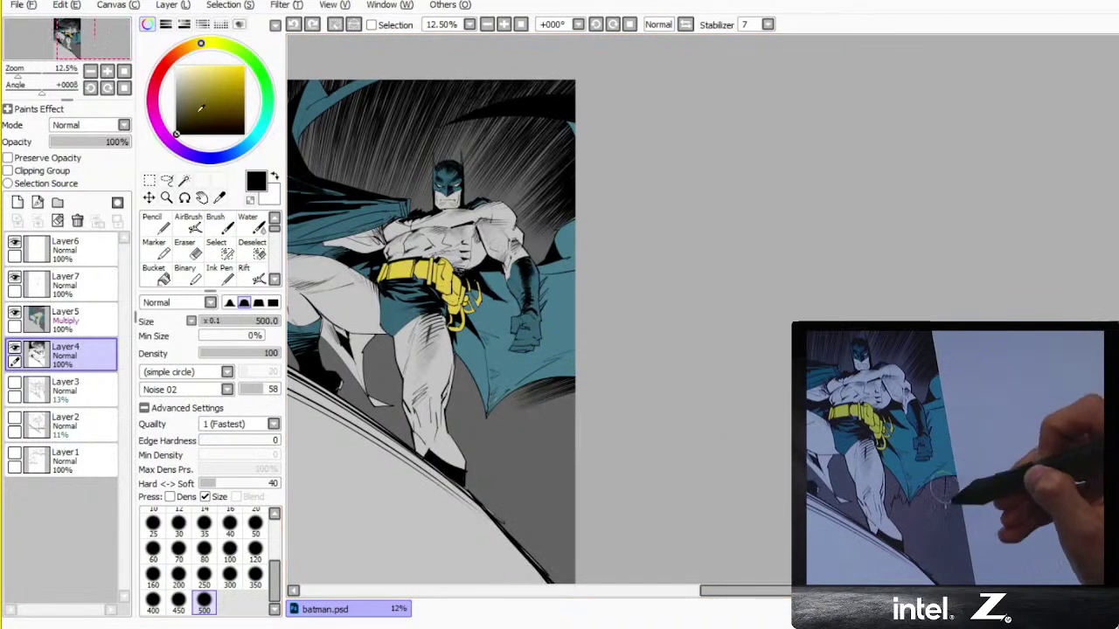
{"action": "key", "text": "ctrl+z"}
{"action": "key", "text": "ctrl+z"}
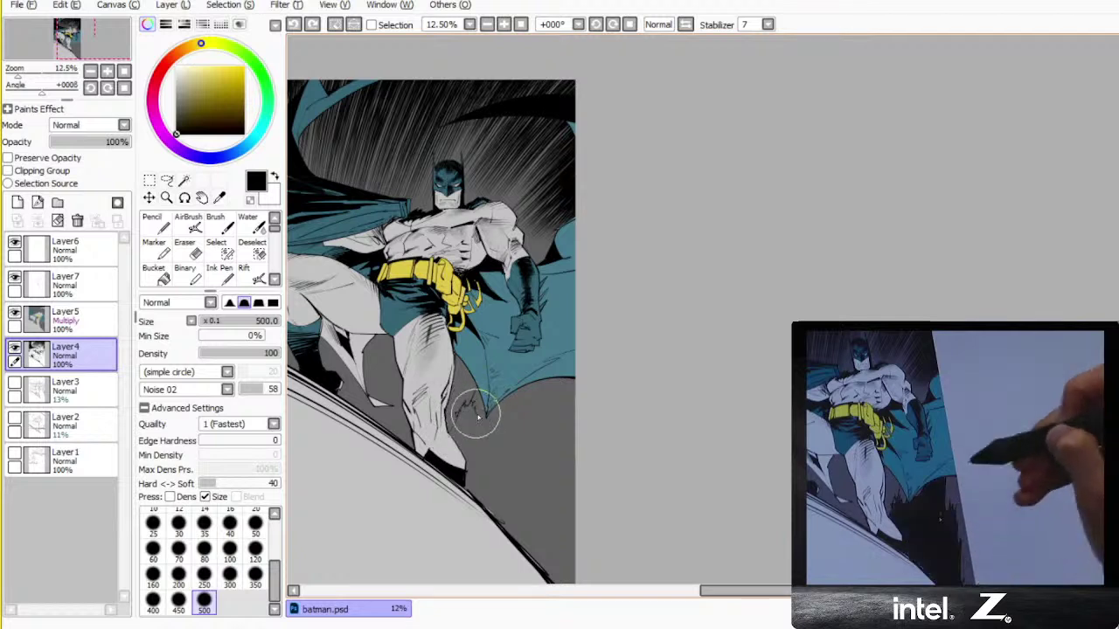
- Outline a jagged shape in the grey background below the cape's lower edge on Layer4 and fill it with black
{"action": "left_click_drag", "start_coordinate": [478, 418], "coordinate": [507, 402]}
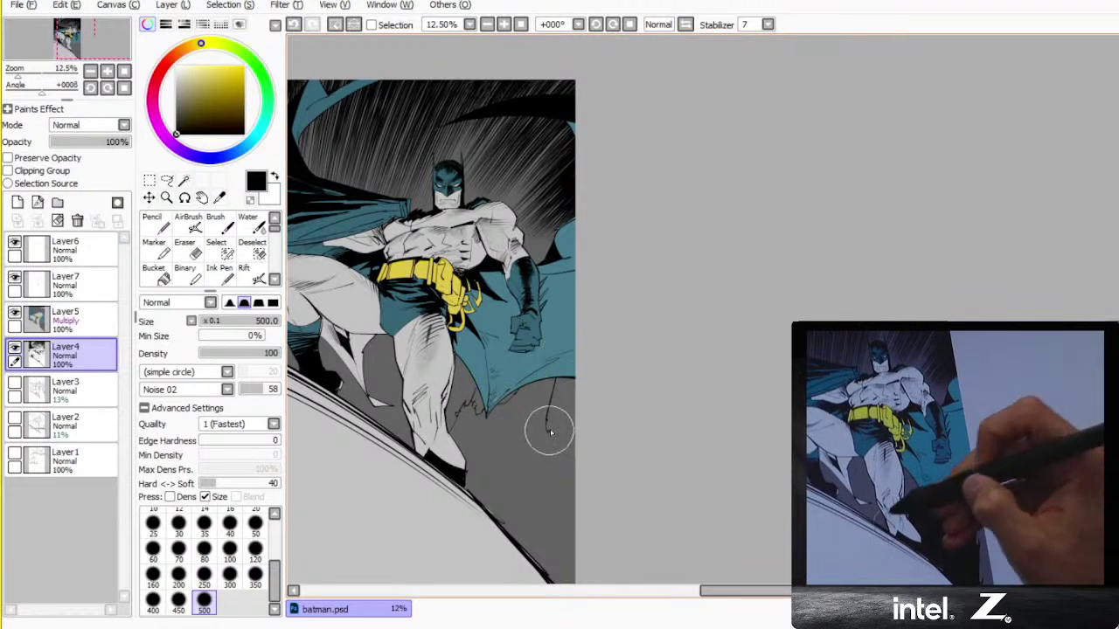
{"action": "mouse_move", "coordinate": [550, 432]}
{"action": "left_mouse_down"}
{"action": "mouse_move", "coordinate": [561, 420]}
{"action": "mouse_move", "coordinate": [554, 575]}
{"action": "left_mouse_up"}
{"action": "key", "text": "g"}
{"action": "left_click", "coordinate": [529, 428]}
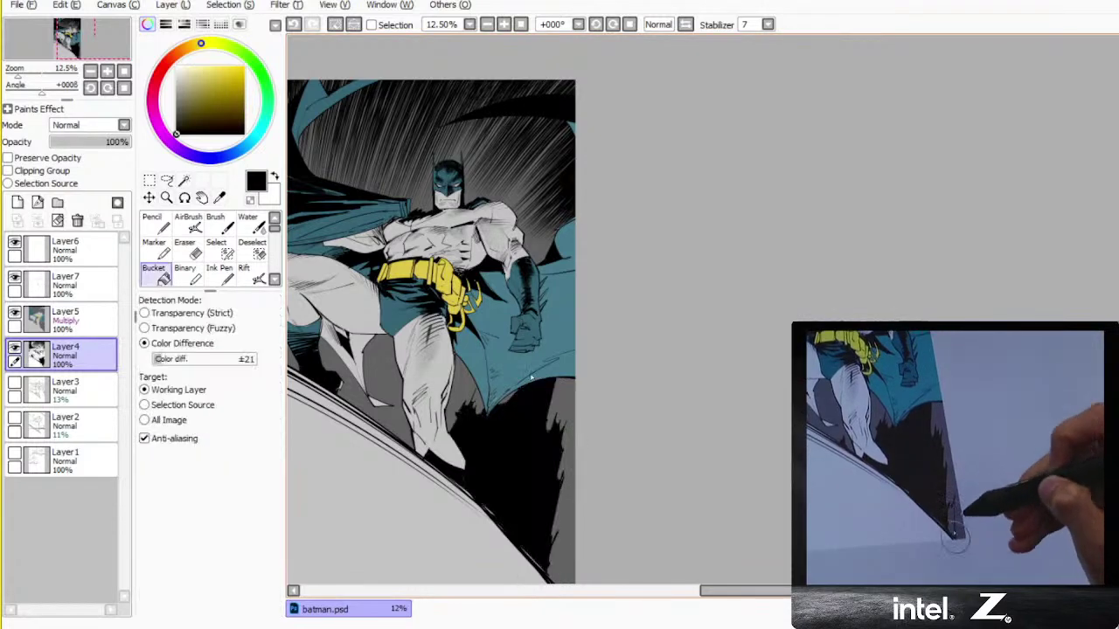
- Extend the black background shape with more jagged spikes down to the page's lower corner, filling the new spikes black with the Bucket
{"action": "left_click_drag", "start_coordinate": [542, 438], "coordinate": [573, 442]}
{"action": "key", "text": "b"}
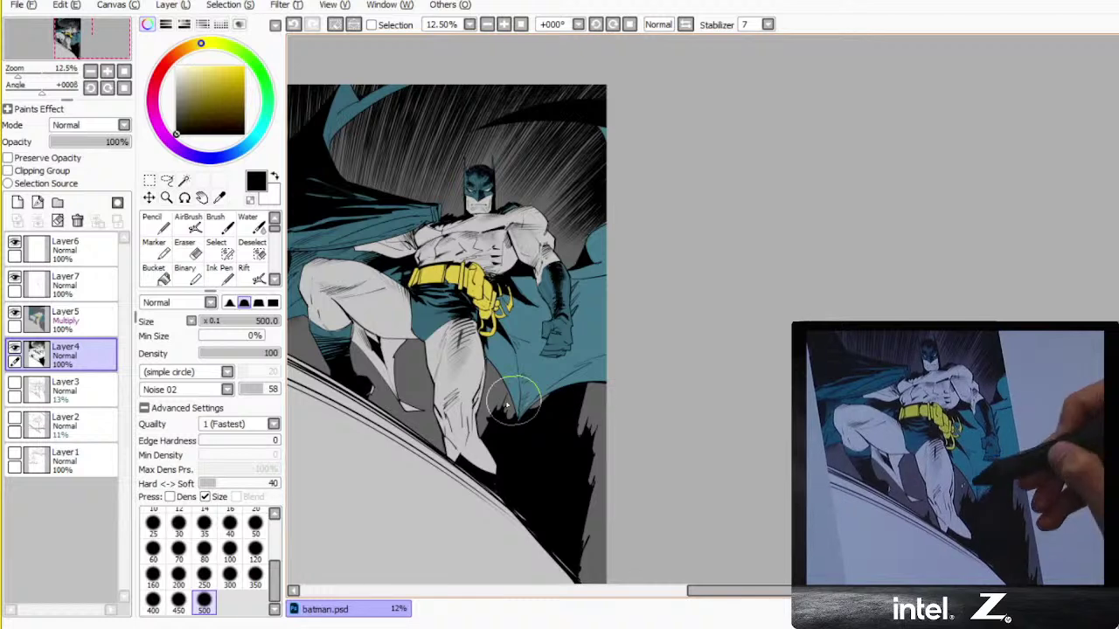
{"action": "key", "text": "g"}
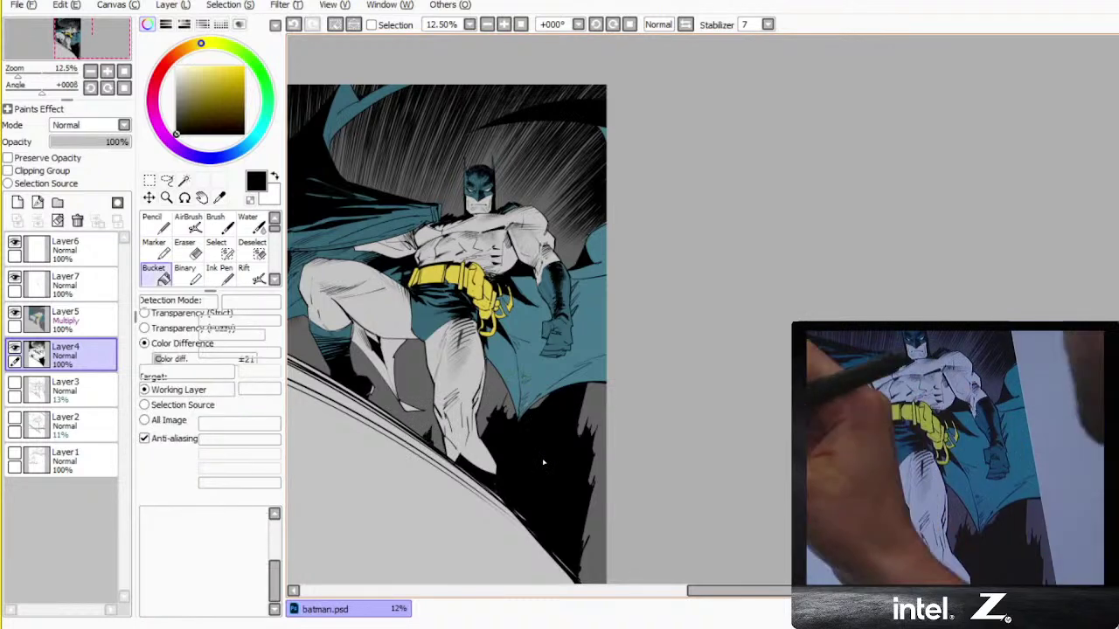
{"action": "key", "text": "b"}
{"action": "left_click_drag", "start_coordinate": [596, 544], "coordinate": [562, 422]}
{"action": "key", "text": "g"}
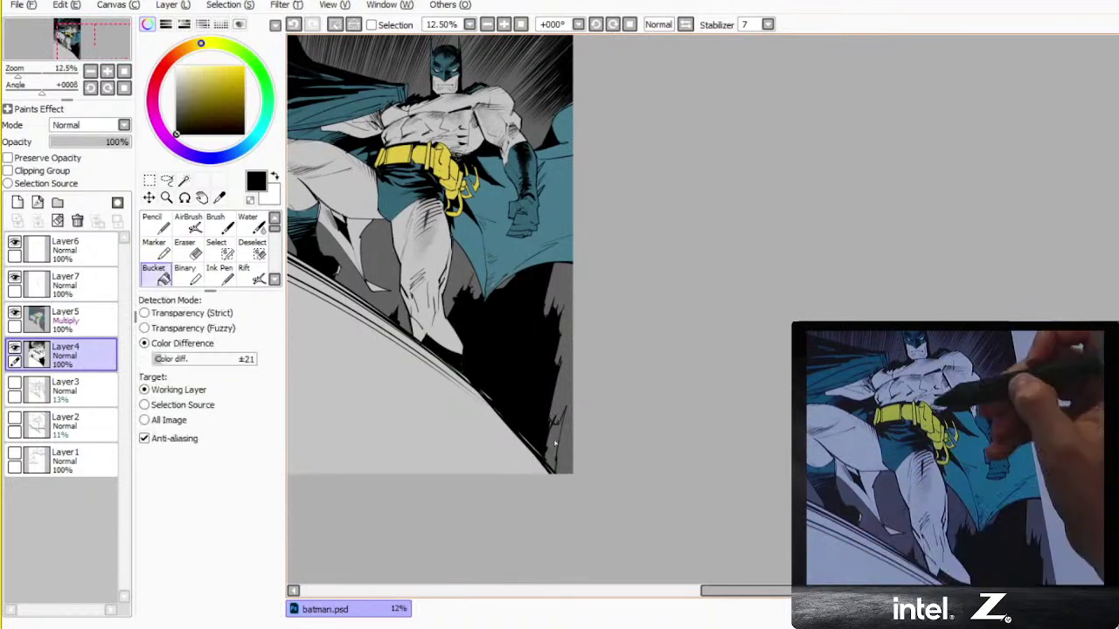
{"action": "left_click_drag", "start_coordinate": [530, 374], "coordinate": [579, 502]}
{"action": "left_click_drag", "start_coordinate": [560, 399], "coordinate": [629, 400]}
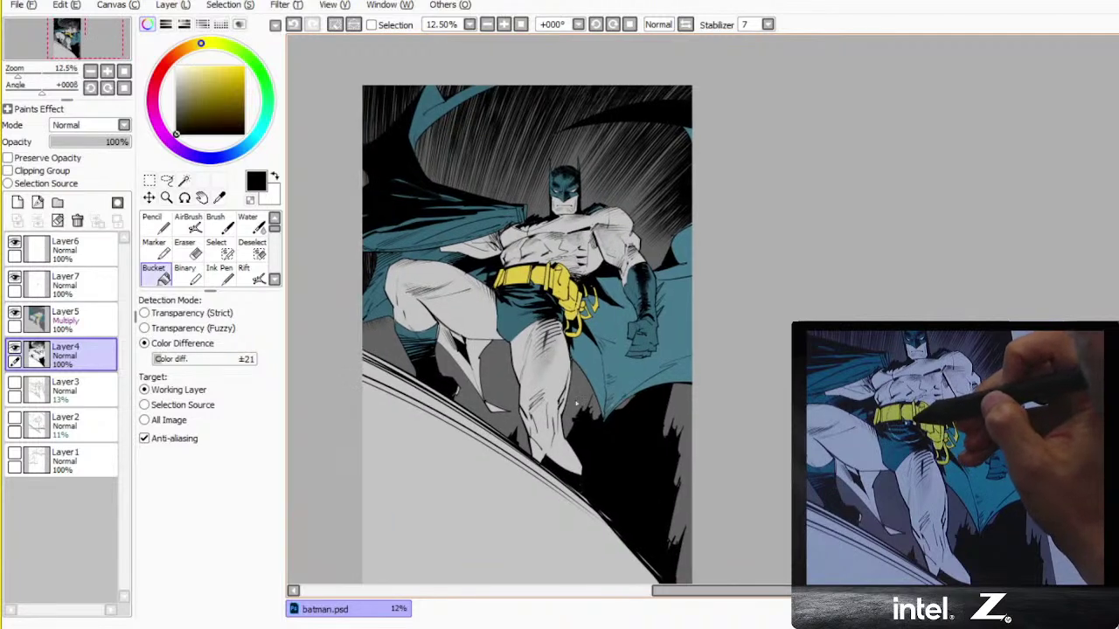
- Sample the trunks' teal with the Brush on Layer5 and clear the selection
{"action": "scroll", "coordinate": [626, 276], "scroll_direction": "up", "scroll_amount": 1}
{"action": "left_click", "coordinate": [98, 322]}
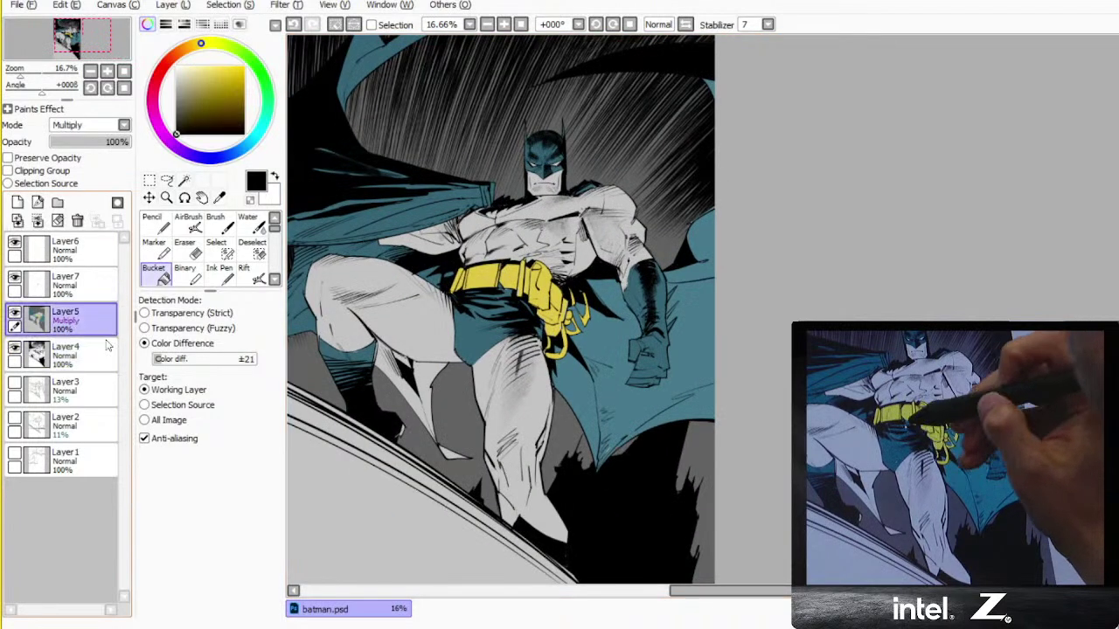
{"action": "key", "text": "b"}
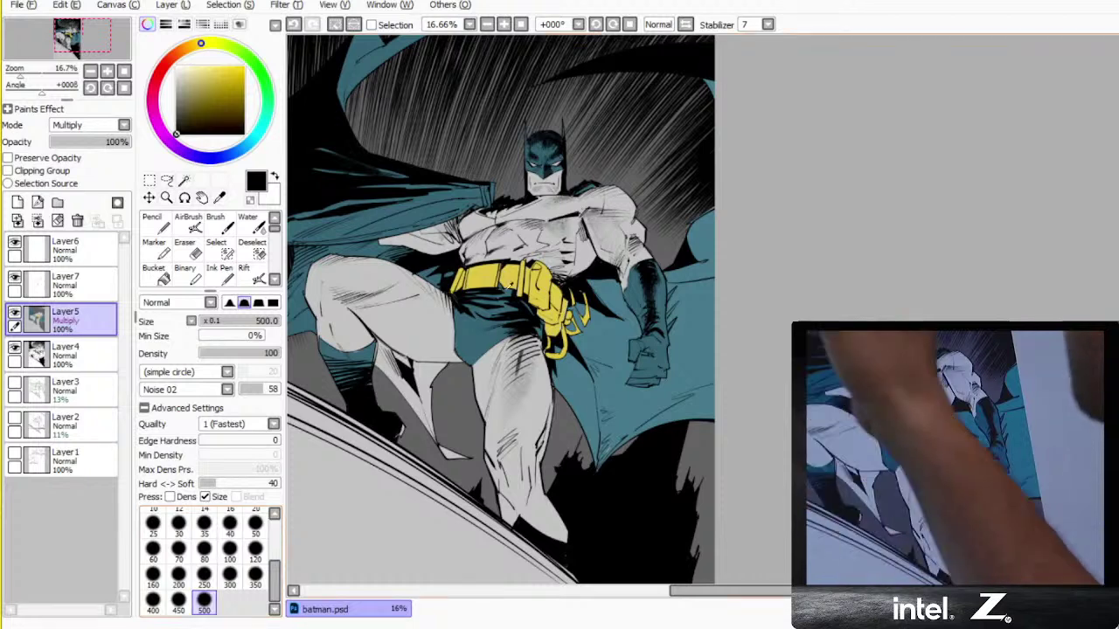
{"action": "right_click", "coordinate": [507, 288]}
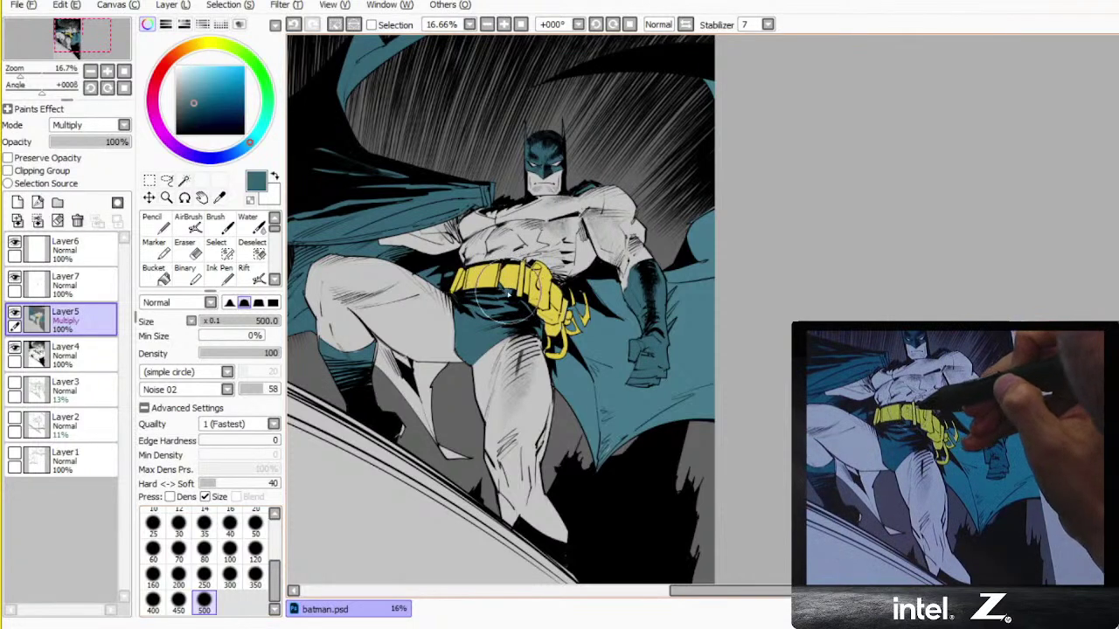
{"action": "key", "text": "m"}
{"action": "key", "text": "b"}
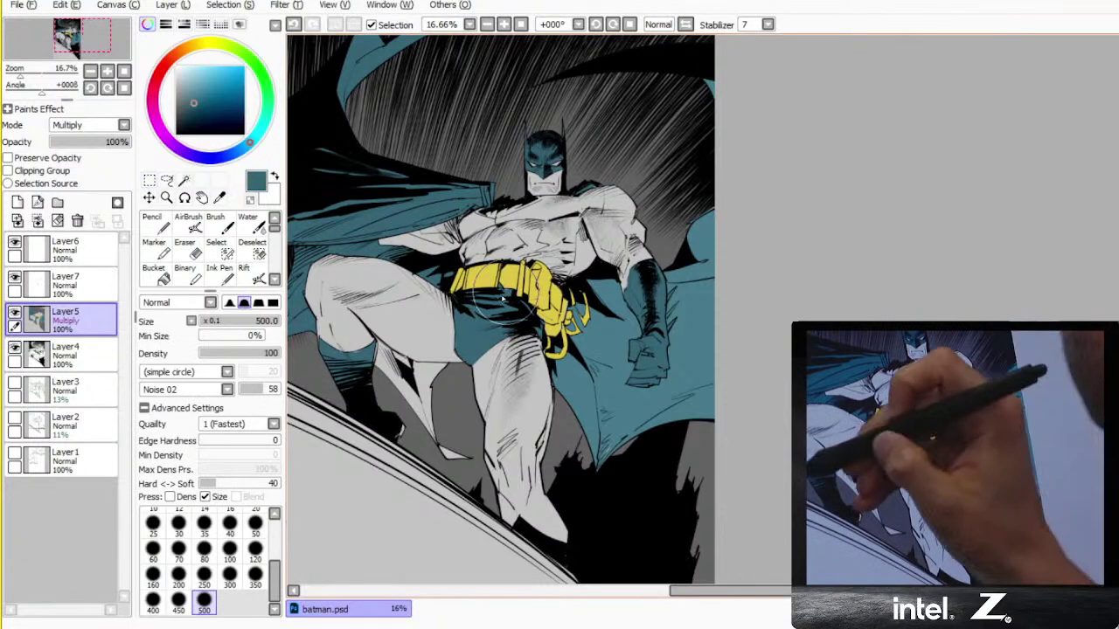
- Ink fine black detail lines on the yellow belt's pouches with the Brush on Layer4, undoing and redrawing unsatisfactory strokes
{"action": "left_click", "coordinate": [40, 358]}
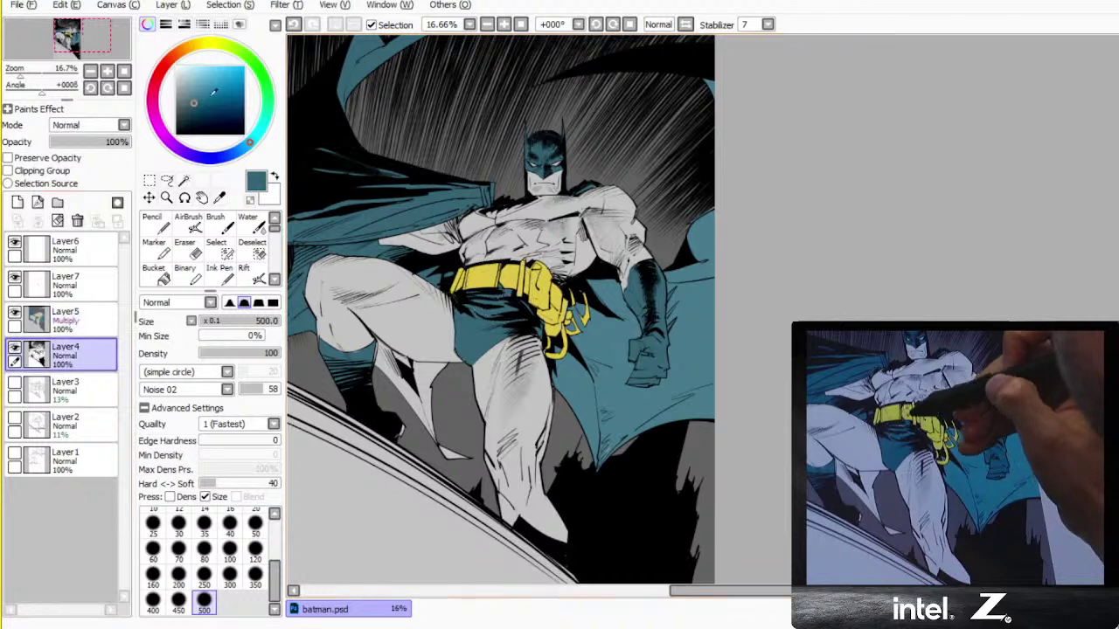
{"action": "left_click", "coordinate": [507, 296], "text": "alt"}
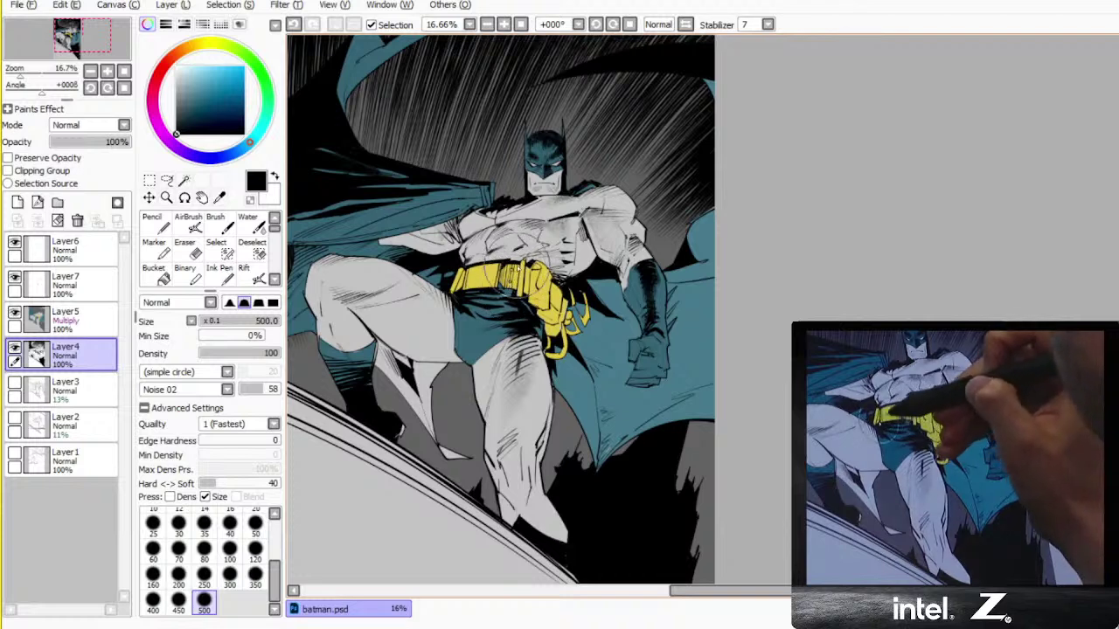
{"action": "key", "text": "ctrl+z"}
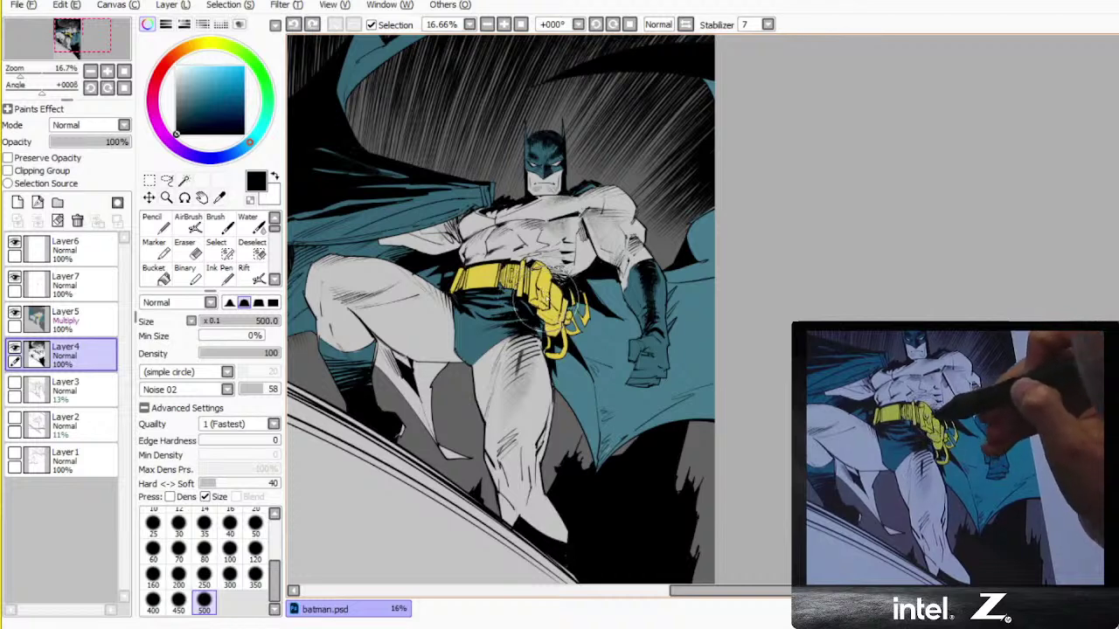
{"action": "left_click_drag", "start_coordinate": [548, 298], "coordinate": [559, 277]}
{"action": "key", "text": "ctrl+z"}
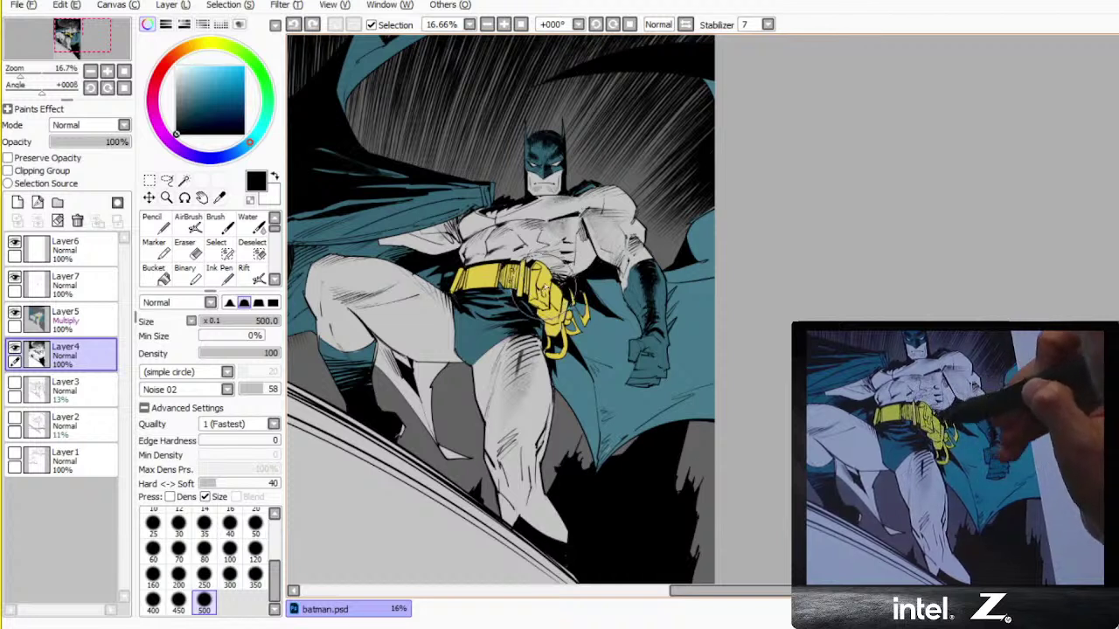
{"action": "left_click_drag", "start_coordinate": [545, 288], "coordinate": [542, 287]}
{"action": "key", "text": "ctrl+z"}
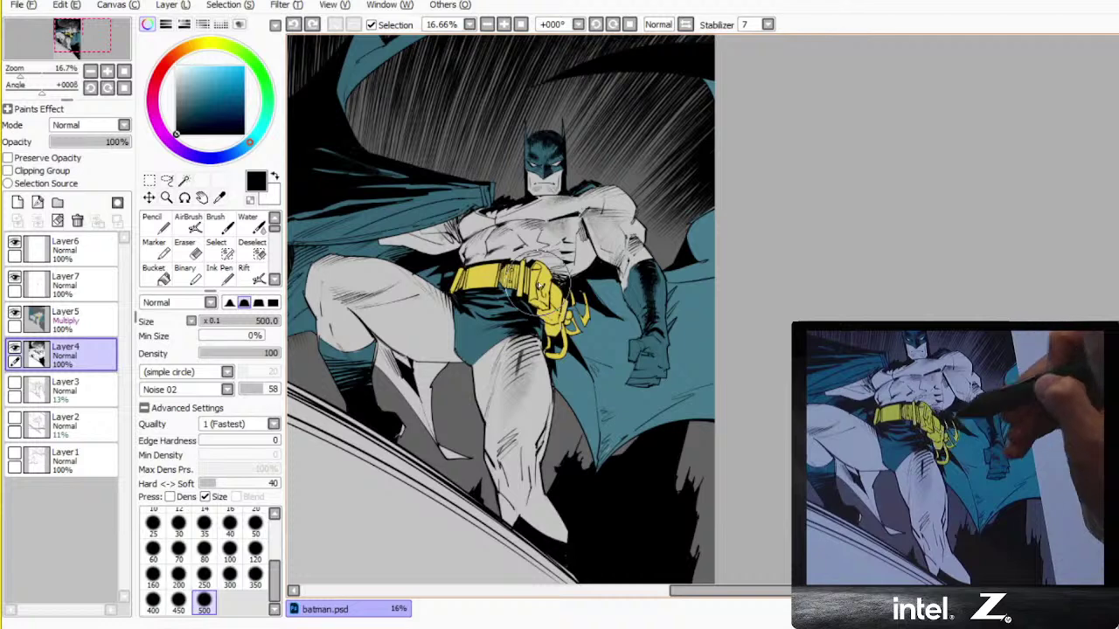
{"action": "key", "text": "ctrl+z"}
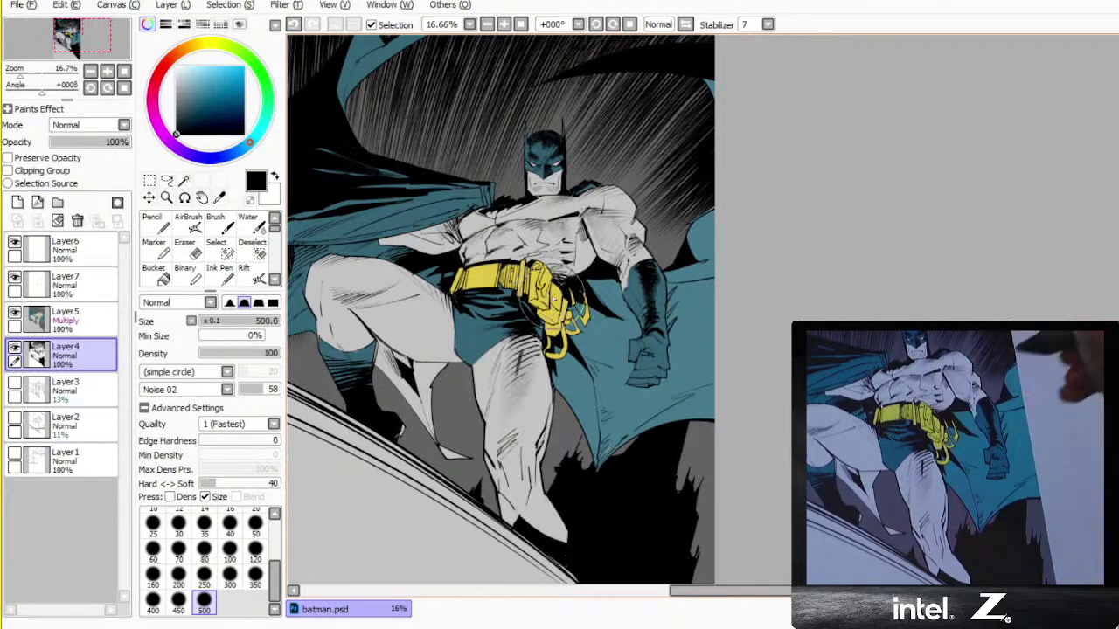
{"action": "key", "text": "ctrl+z"}
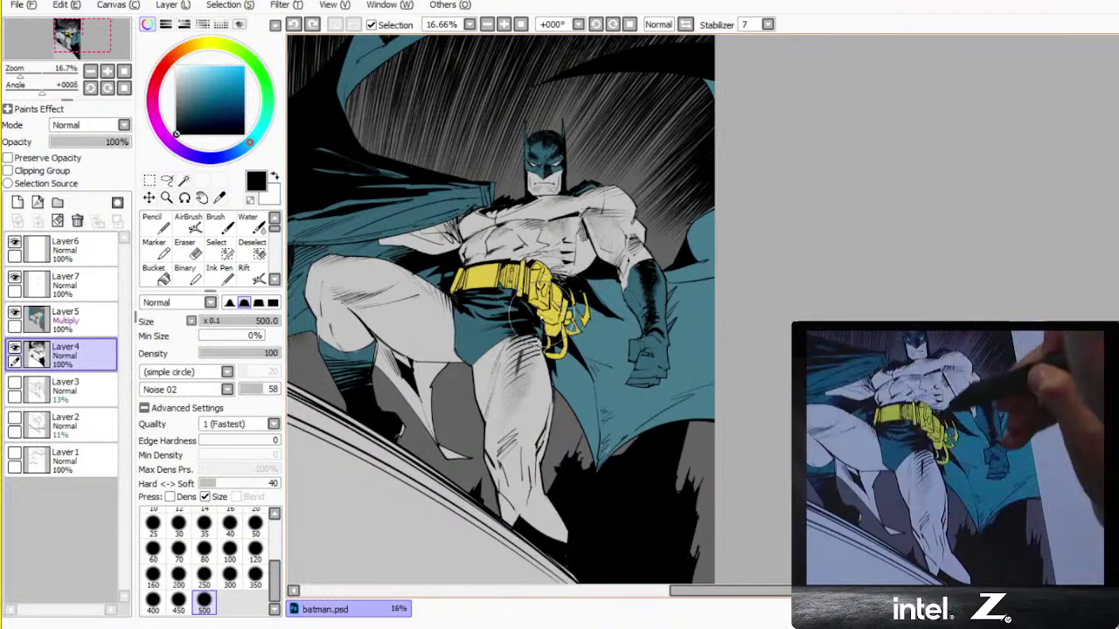
{"action": "left_click_drag", "start_coordinate": [554, 302], "coordinate": [548, 318]}
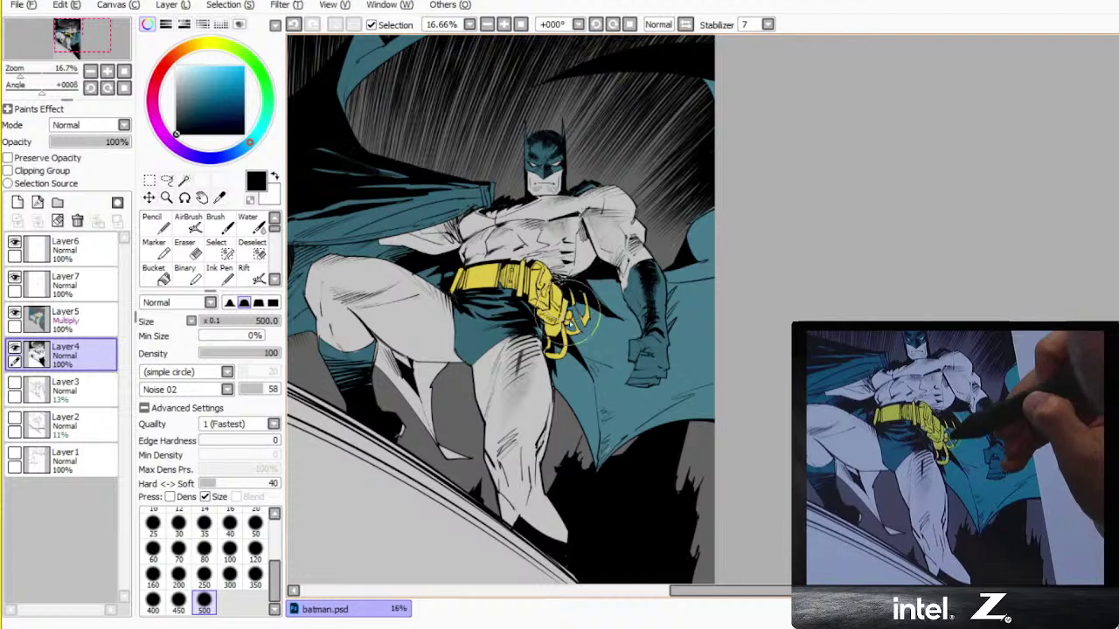
- Select the light areas of the figure on Layer5 with the Magic Wand and colour the exposed lower face a pale skin tone
{"action": "left_click", "coordinate": [105, 315]}
{"action": "left_click", "coordinate": [487, 276], "text": "alt"}
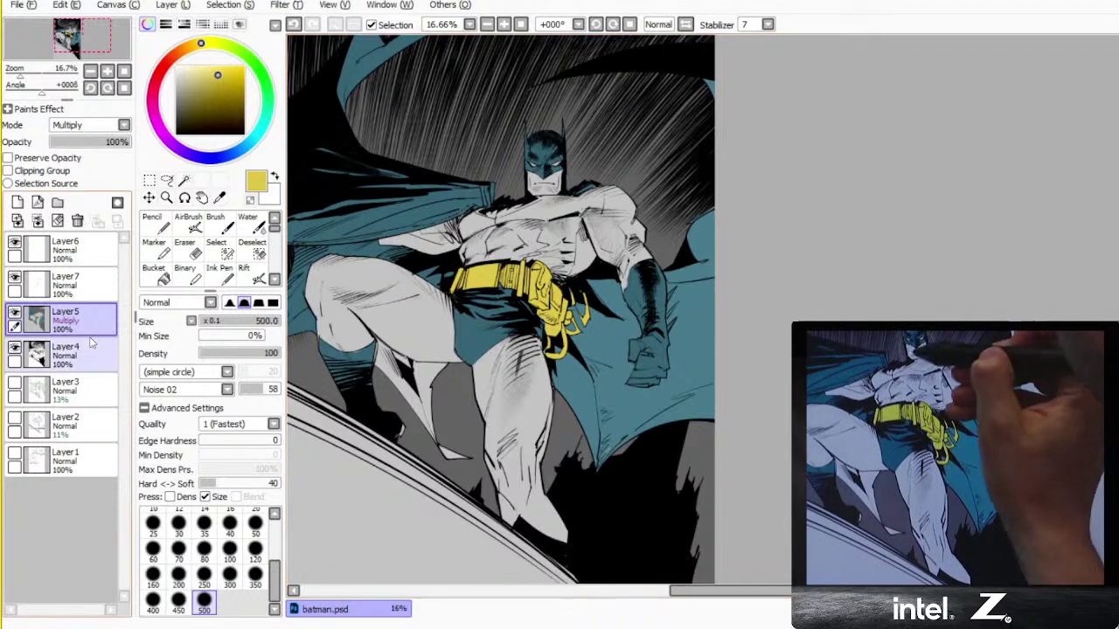
{"action": "key", "text": "w"}
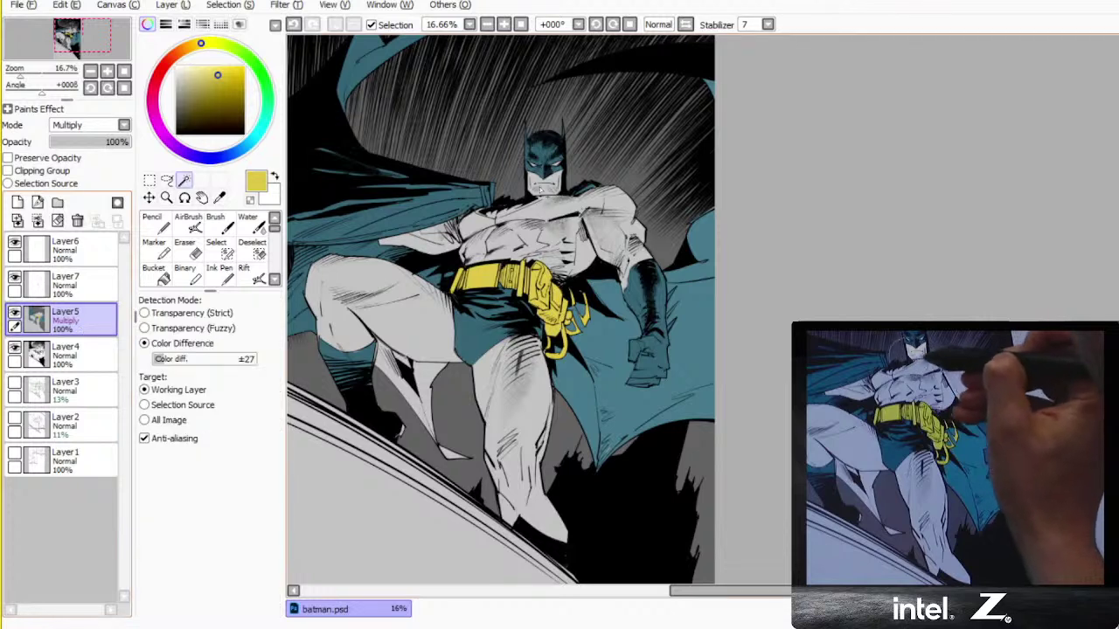
{"action": "left_click", "coordinate": [548, 194]}
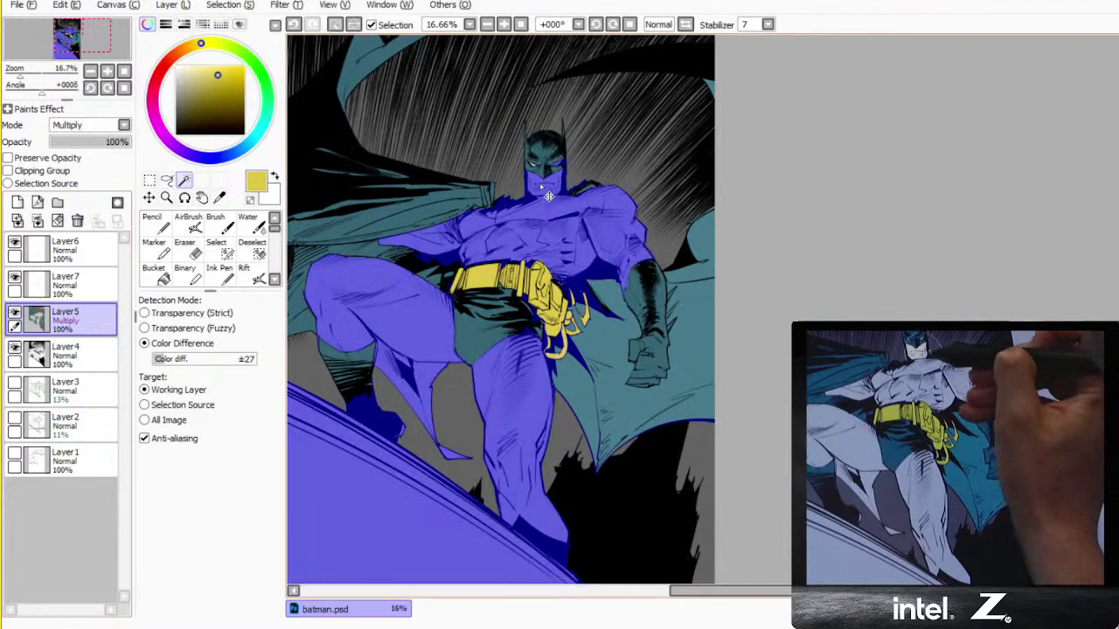
{"action": "key", "text": "b"}
{"action": "left_click", "coordinate": [194, 65]}
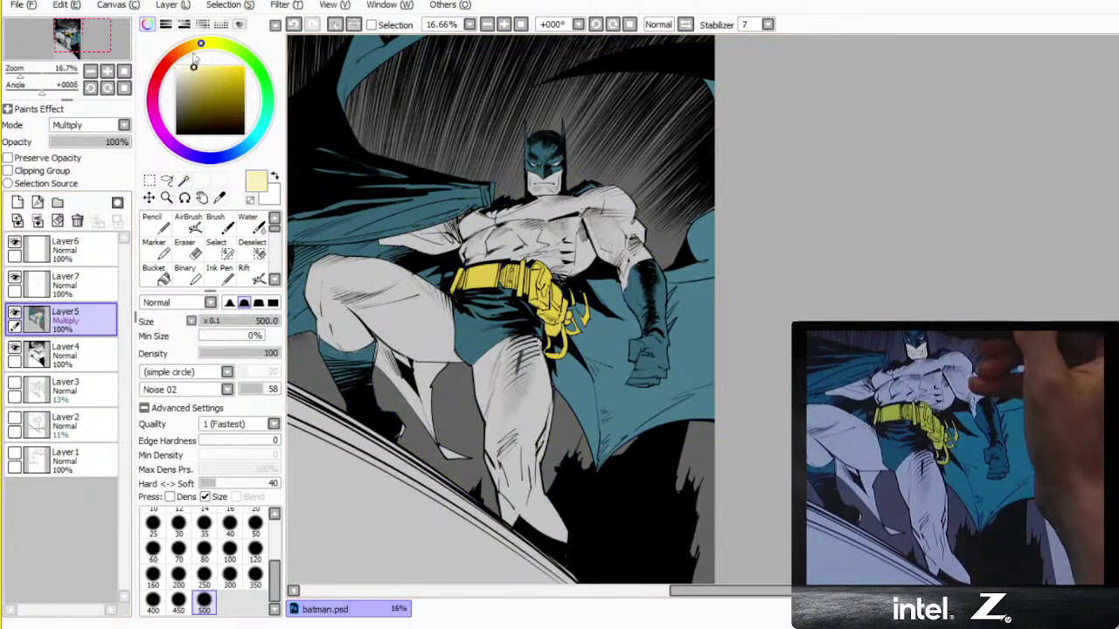
{"action": "left_click_drag", "start_coordinate": [194, 57], "coordinate": [186, 50]}
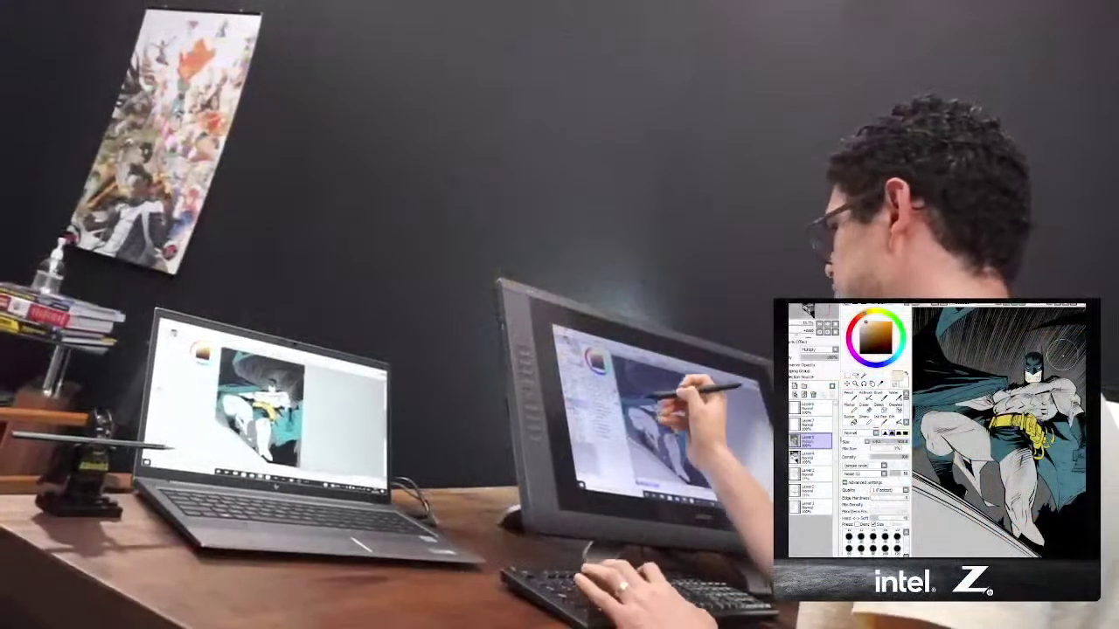
- Reselect the figure's light areas on Layer5 and paint the cape's fastening at the shoulder with the belt's yellow
{"action": "key", "text": "w"}
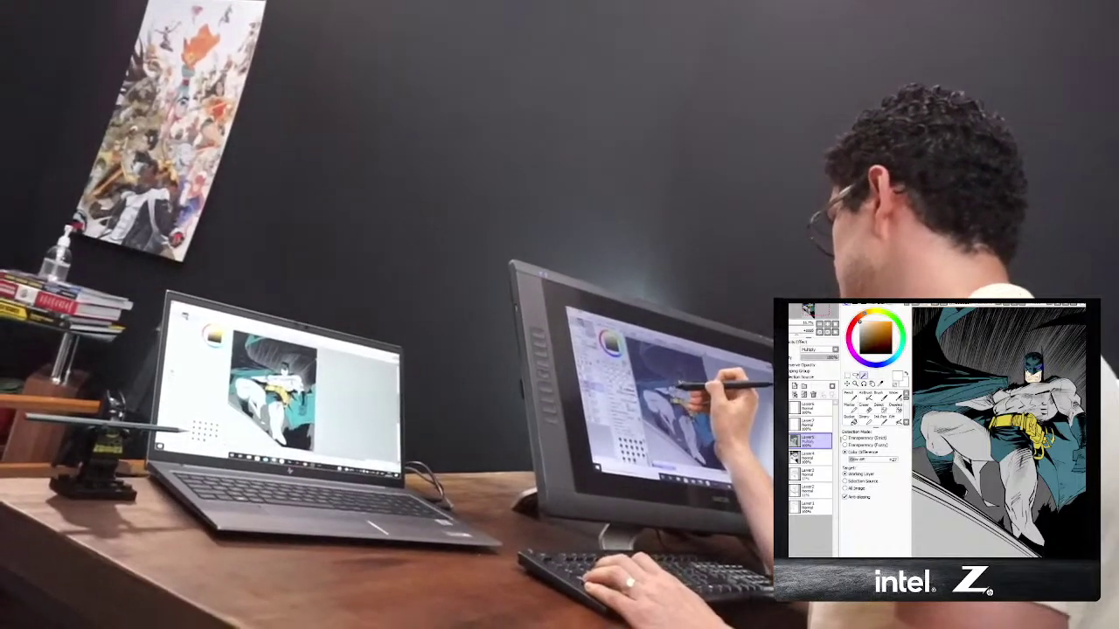
{"action": "key", "text": "n"}
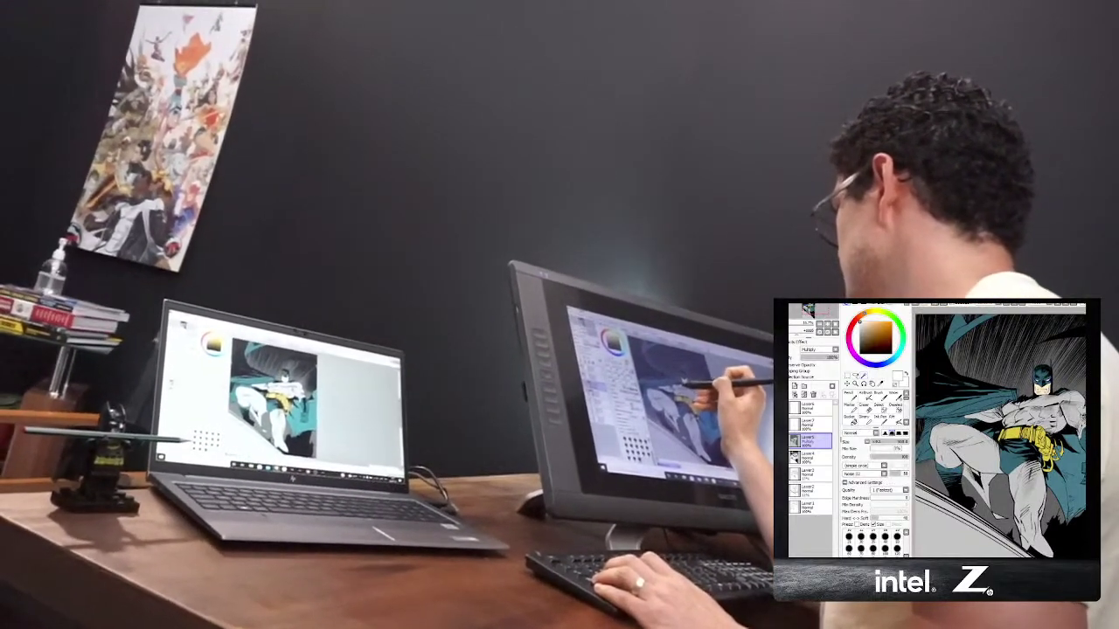
{"action": "key", "text": "w"}
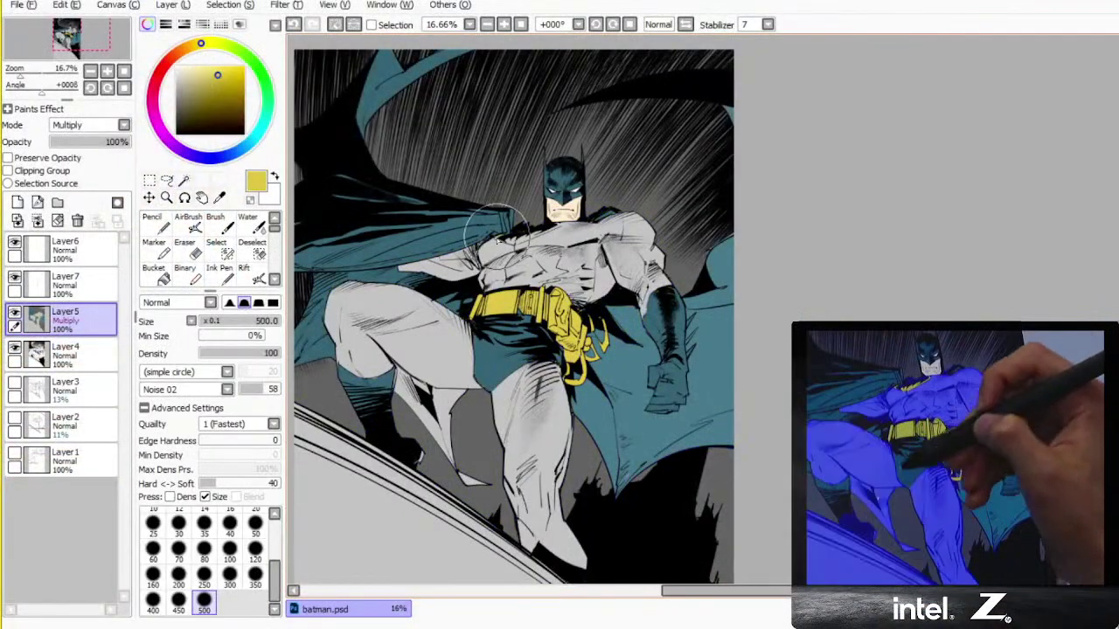
{"action": "left_click_drag", "start_coordinate": [499, 237], "coordinate": [557, 224]}
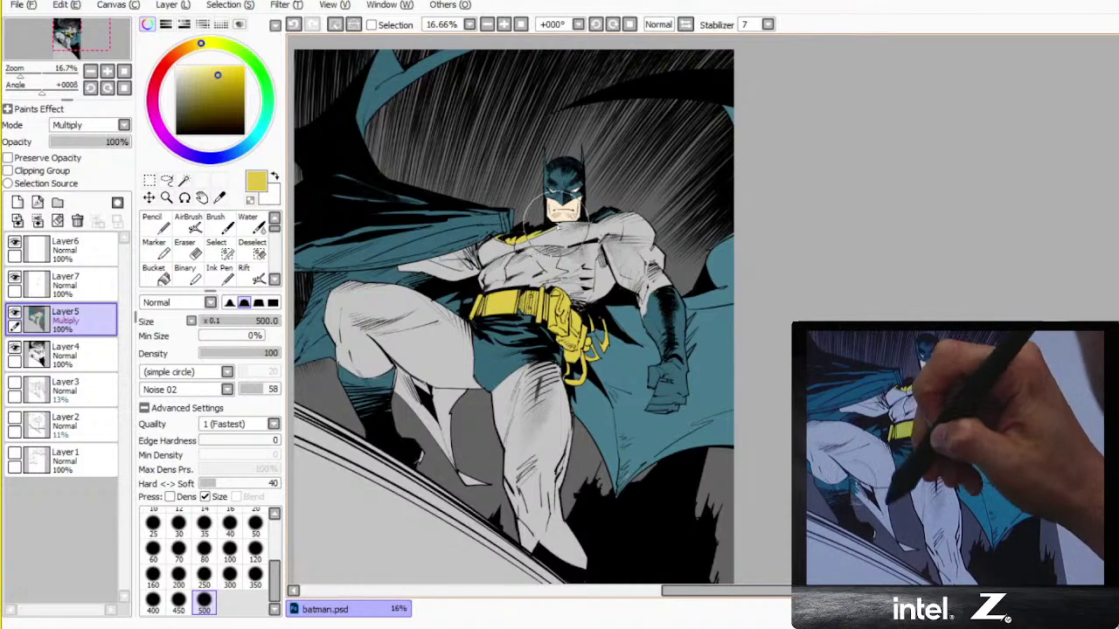
- Paint the hanging cape fold behind the bent knee with sampled teal on Layer5 and clear the selection
{"action": "right_click", "coordinate": [383, 383]}
{"action": "mouse_move", "coordinate": [399, 373]}
{"action": "left_mouse_down"}
{"action": "mouse_move", "coordinate": [437, 455]}
{"action": "mouse_move", "coordinate": [450, 449]}
{"action": "mouse_move", "coordinate": [433, 466]}
{"action": "mouse_move", "coordinate": [441, 437]}
{"action": "mouse_move", "coordinate": [454, 472]}
{"action": "mouse_move", "coordinate": [406, 406]}
{"action": "mouse_move", "coordinate": [400, 373]}
{"action": "mouse_move", "coordinate": [430, 409]}
{"action": "mouse_move", "coordinate": [457, 417]}
{"action": "mouse_move", "coordinate": [458, 394]}
{"action": "mouse_move", "coordinate": [434, 413]}
{"action": "mouse_move", "coordinate": [431, 399]}
{"action": "mouse_move", "coordinate": [455, 395]}
{"action": "mouse_move", "coordinate": [445, 395]}
{"action": "mouse_move", "coordinate": [458, 381]}
{"action": "left_mouse_up"}
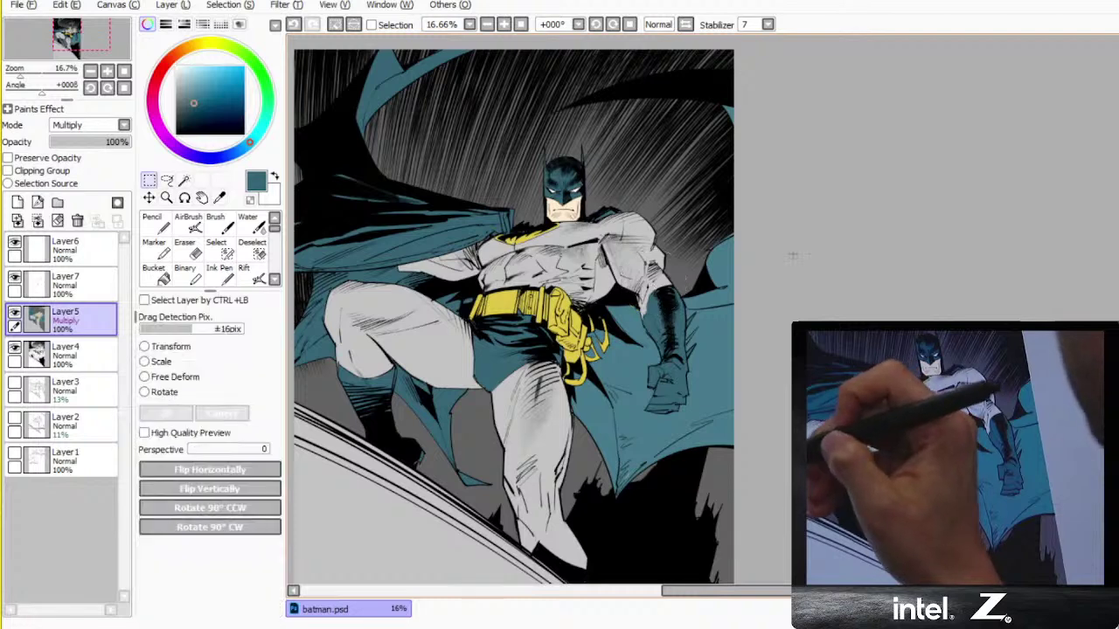
{"action": "key", "text": "ctrl+d"}
- Select the teal cape areas around the bent leg with the Magic Wand, hide the selection overlay, and sample their teal with the Brush
{"action": "key", "text": "w"}
{"action": "left_click", "coordinate": [355, 365]}
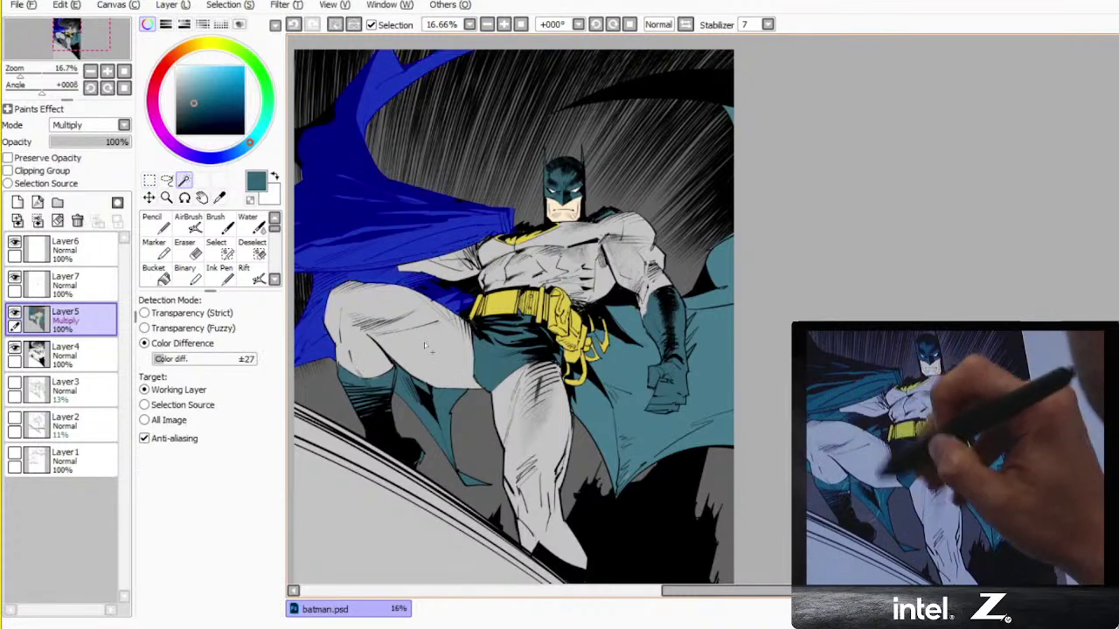
{"action": "left_click", "coordinate": [446, 418]}
{"action": "key", "text": "ctrl+h"}
{"action": "key", "text": "b"}
{"action": "left_click", "coordinate": [435, 412], "text": "alt"}
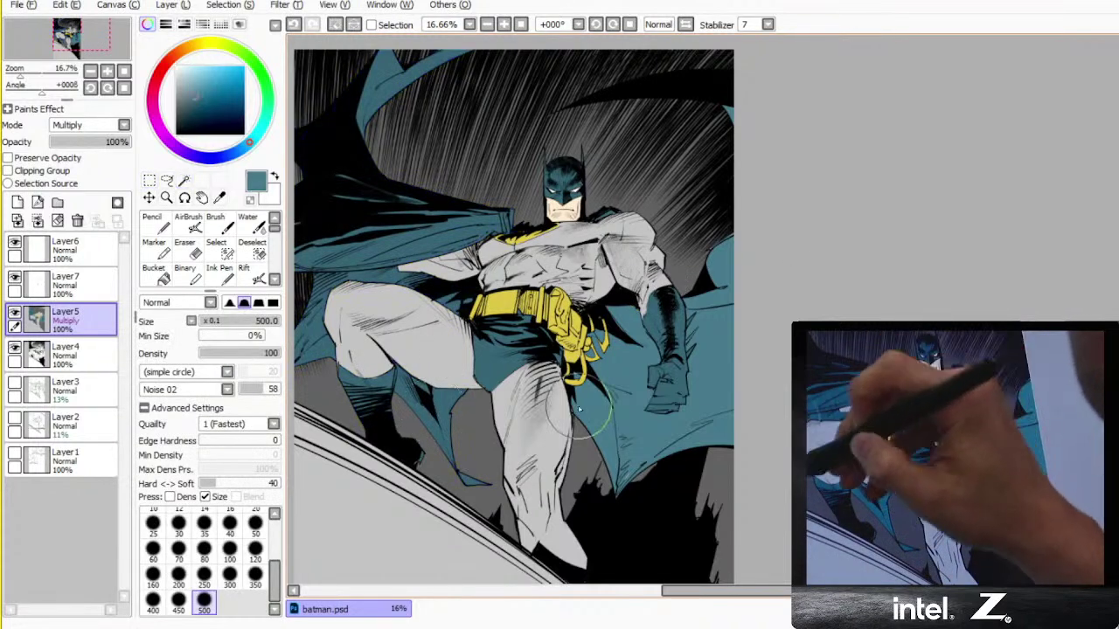
- Try the teal Brush at density 23, restore the density to 100, and resample teal from the hanging cape fold's tip
{"action": "left_click", "coordinate": [229, 354]}
{"action": "left_click_drag", "start_coordinate": [229, 354], "coordinate": [218, 354]}
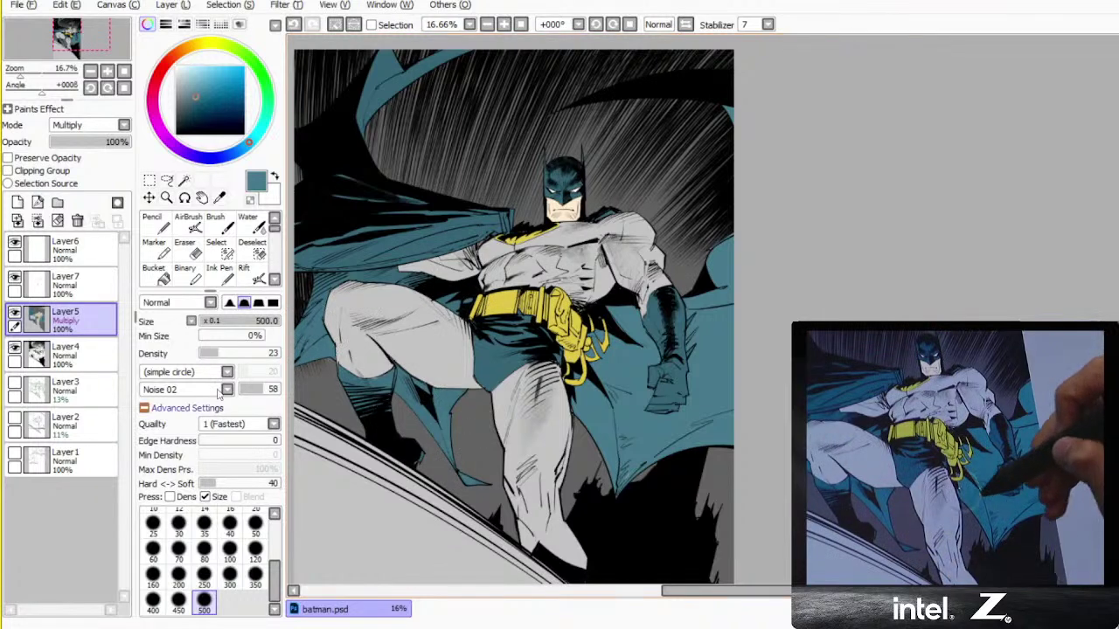
{"action": "left_click_drag", "start_coordinate": [220, 353], "coordinate": [279, 353]}
{"action": "right_click", "coordinate": [477, 485]}
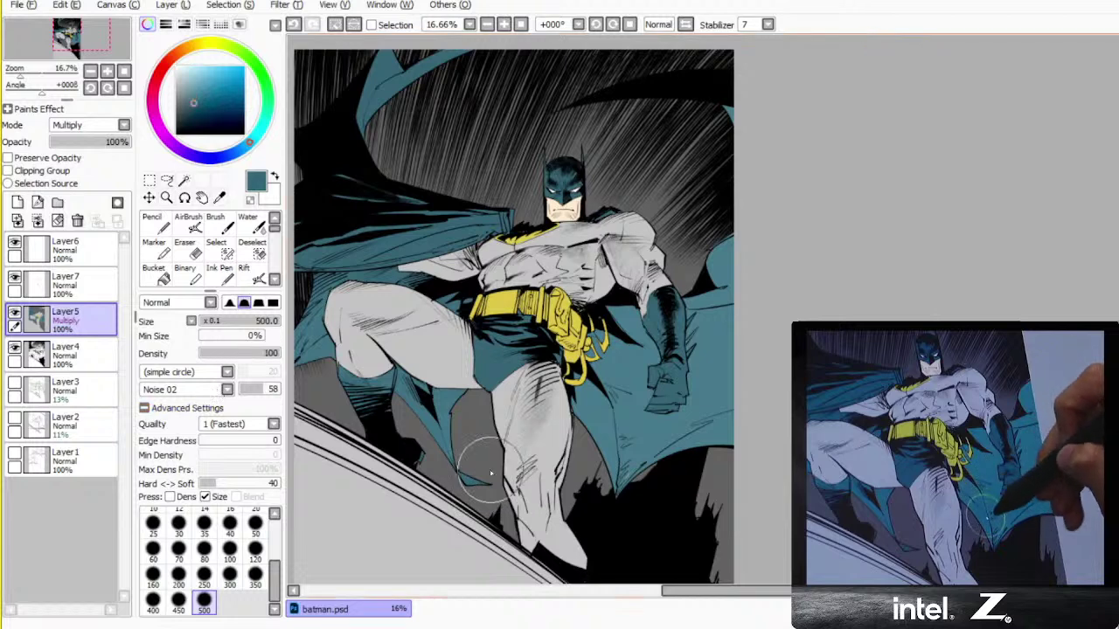
- Clear the selection and draw black fold lines on the lower cape beside the standing leg with the Brush on Layer4
{"action": "left_click", "coordinate": [80, 363]}
{"action": "left_click", "coordinate": [176, 134]}
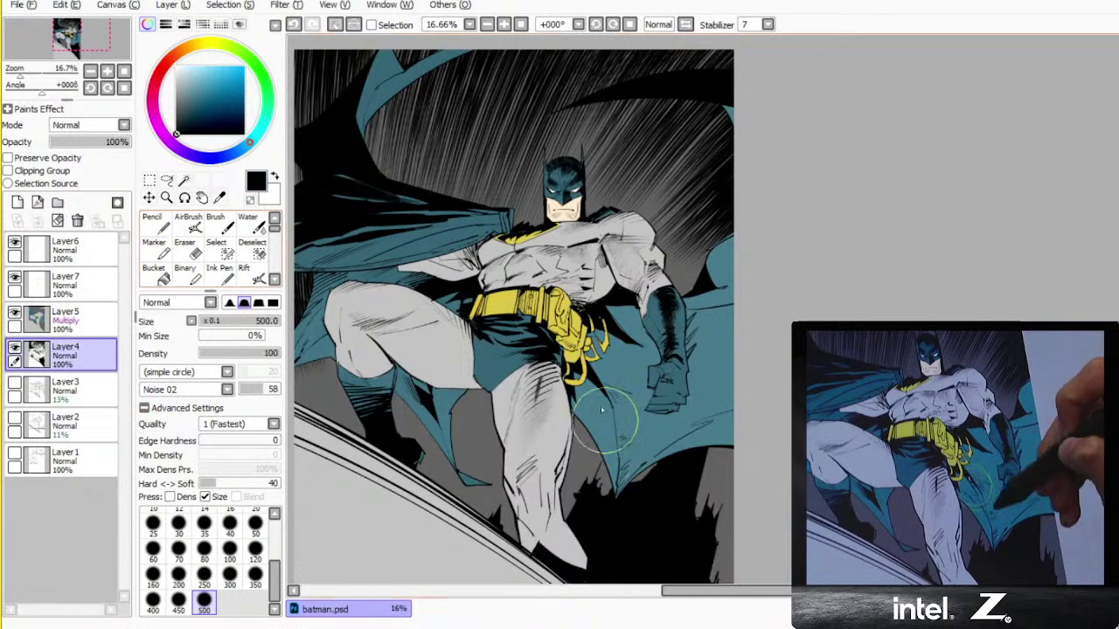
{"action": "key", "text": "ctrl+z"}
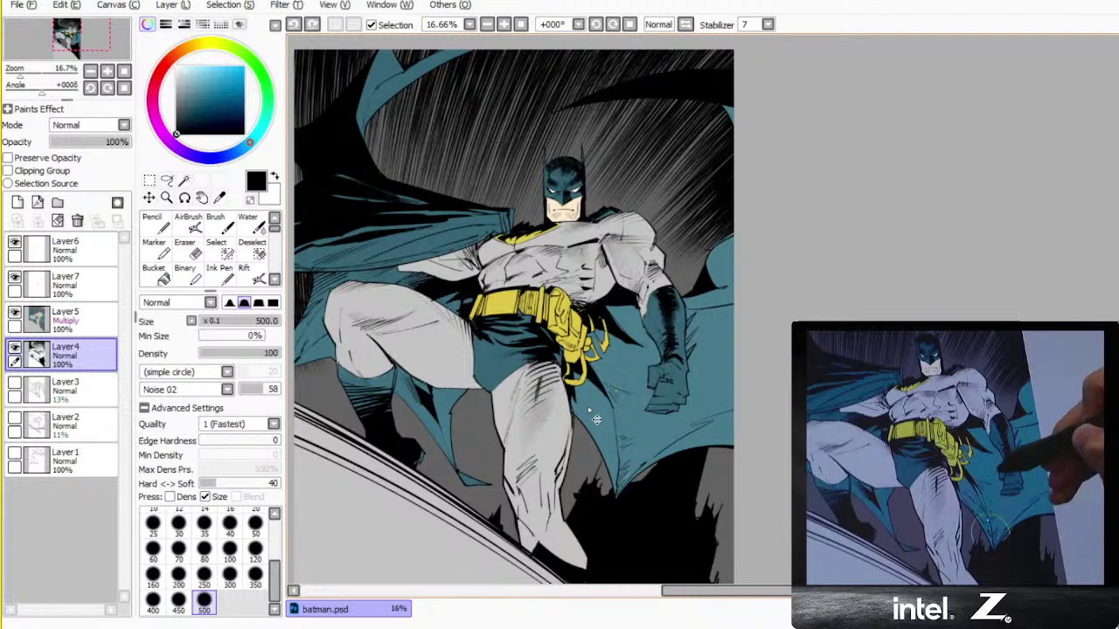
{"action": "left_click_drag", "start_coordinate": [586, 408], "coordinate": [618, 451]}
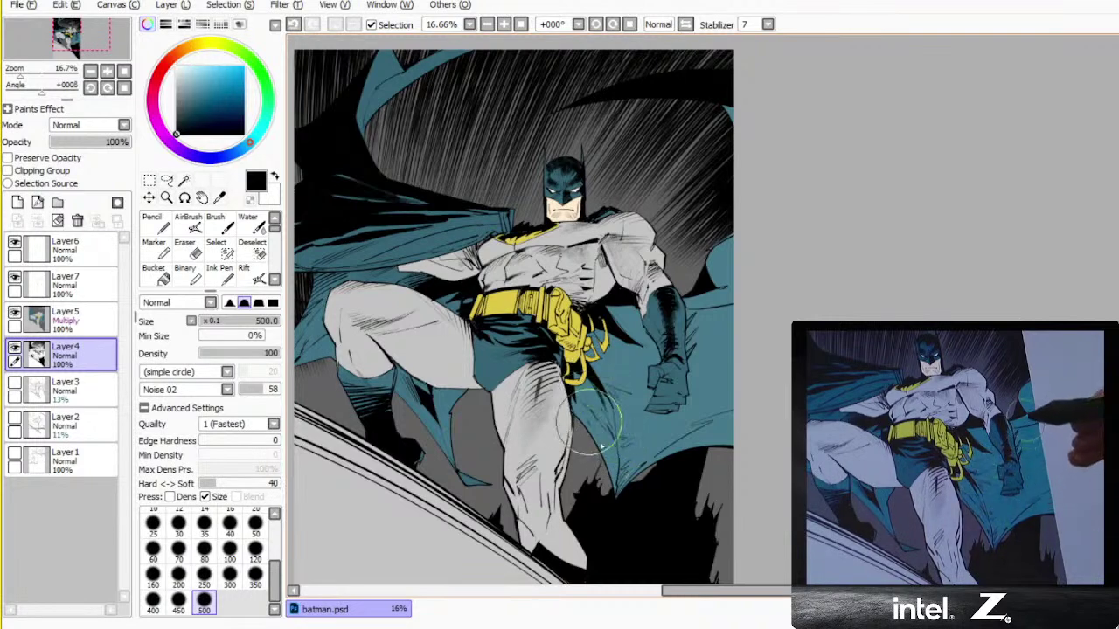
- Draw black fold lines on the cape behind and beside the lowered arm with the Brush on Layer4
{"action": "key", "text": "ctrl+z"}
{"action": "left_click_drag", "start_coordinate": [611, 455], "coordinate": [605, 430]}
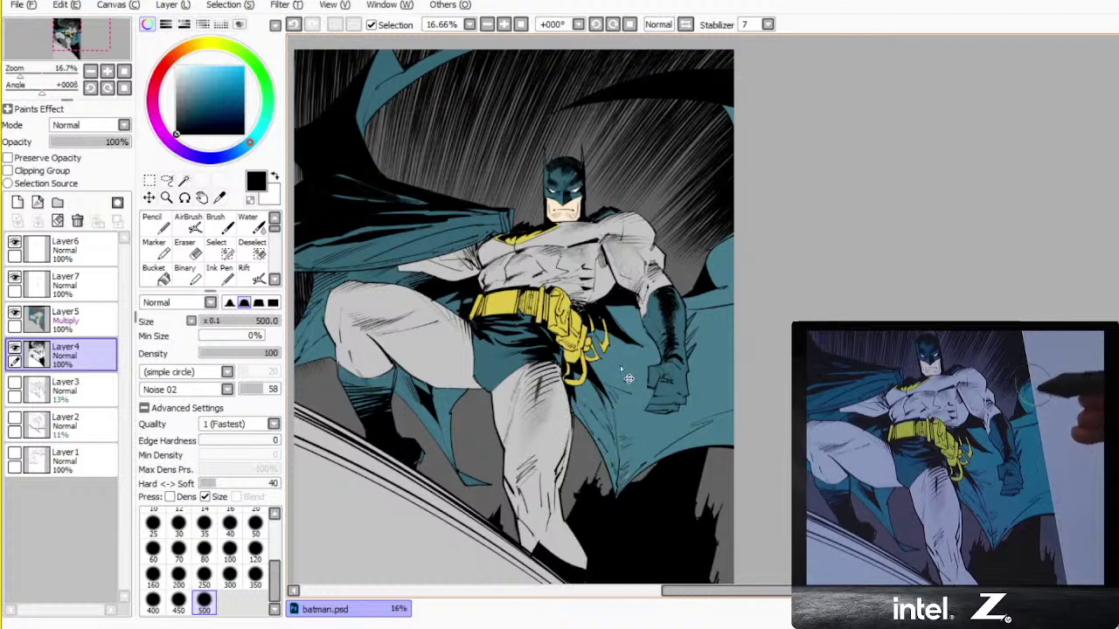
{"action": "left_click_drag", "start_coordinate": [627, 376], "coordinate": [638, 366]}
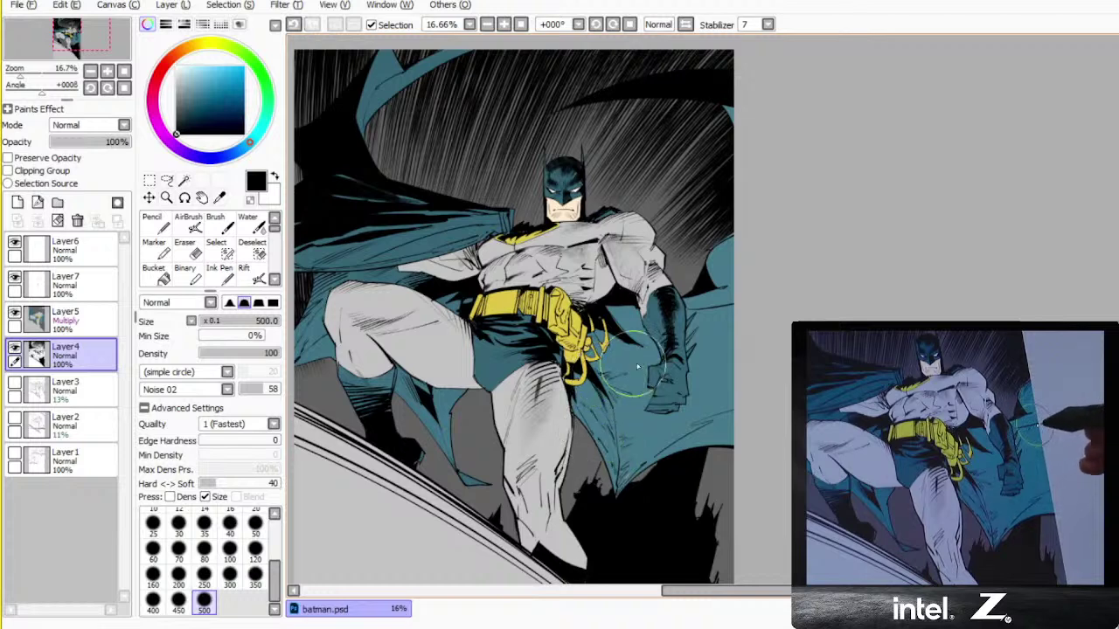
{"action": "left_click_drag", "start_coordinate": [705, 318], "coordinate": [715, 299]}
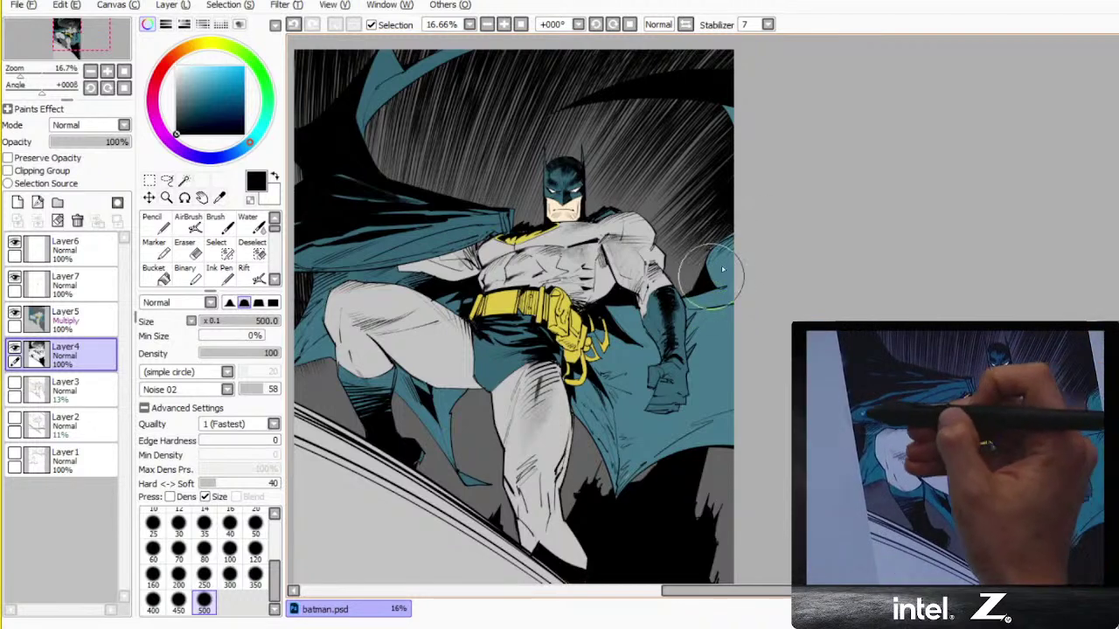
{"action": "key", "text": "ctrl+z"}
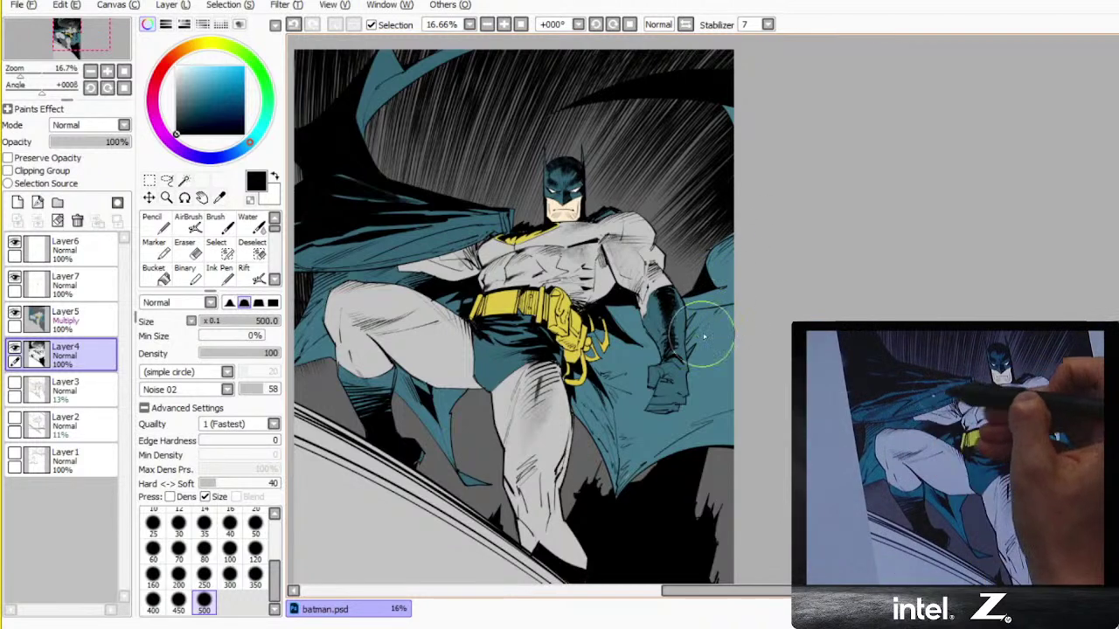
{"action": "left_click_drag", "start_coordinate": [700, 336], "coordinate": [731, 307]}
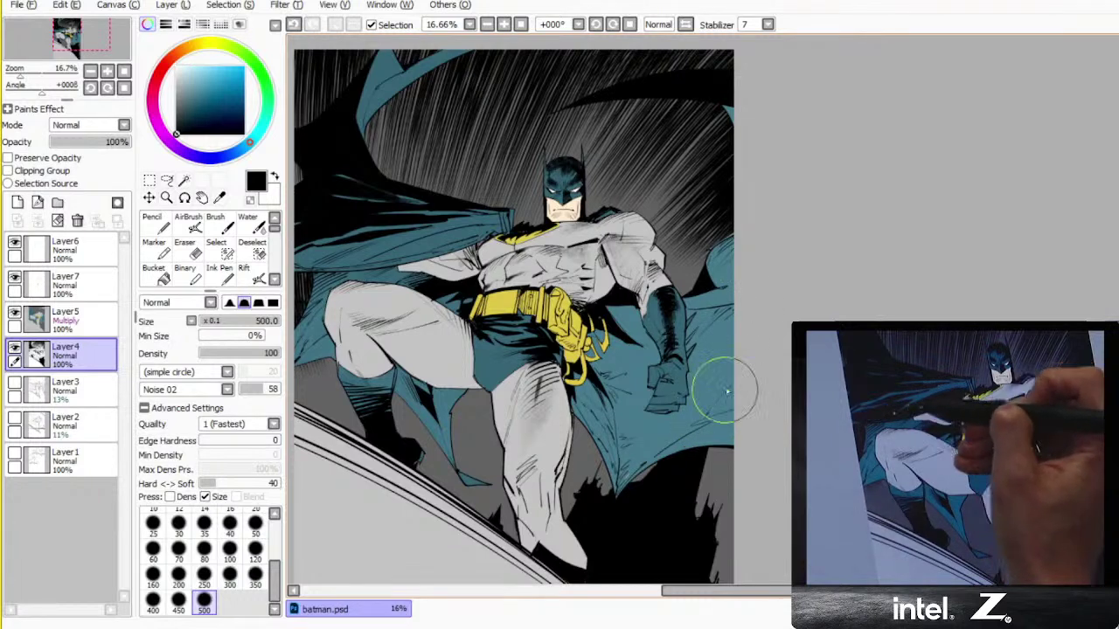
- Fill the gaps between the fold lines of the outstretched cape with black using the Bucket on Layer4
{"action": "left_click_drag", "start_coordinate": [409, 261], "coordinate": [530, 279]}
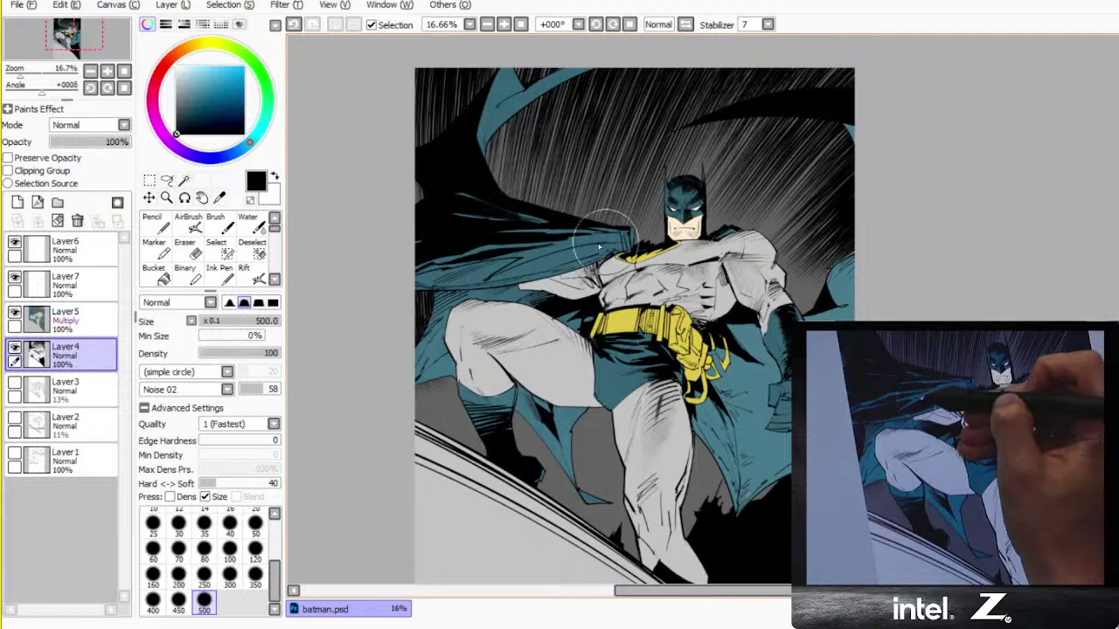
{"action": "key", "text": "g"}
{"action": "left_click", "coordinate": [540, 267]}
{"action": "key", "text": "ctrl+z"}
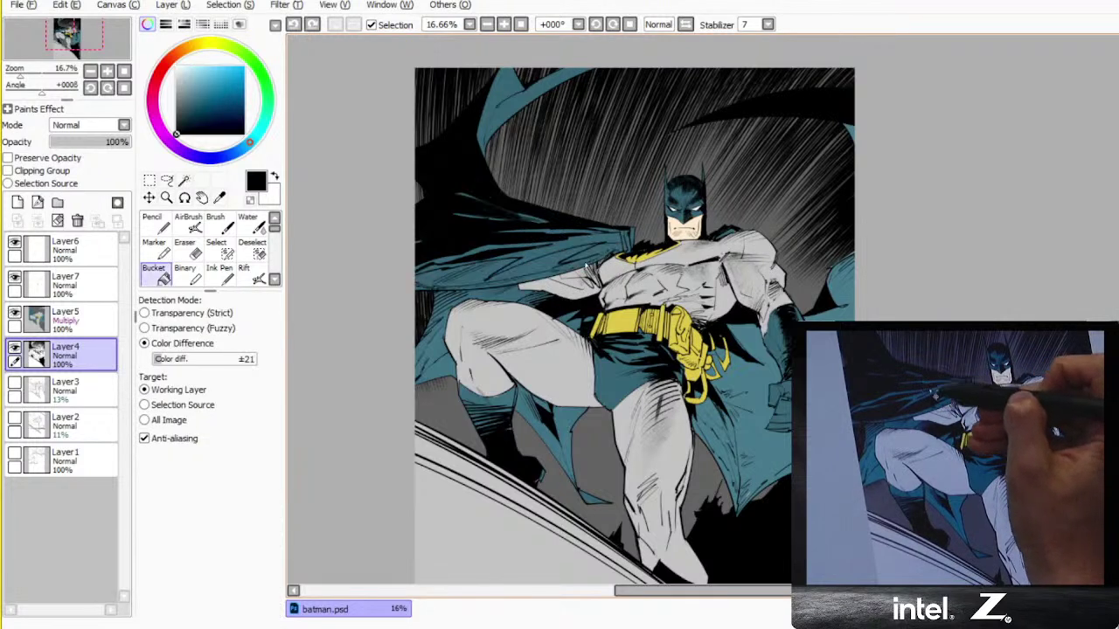
{"action": "key", "text": "b"}
{"action": "key", "text": "g"}
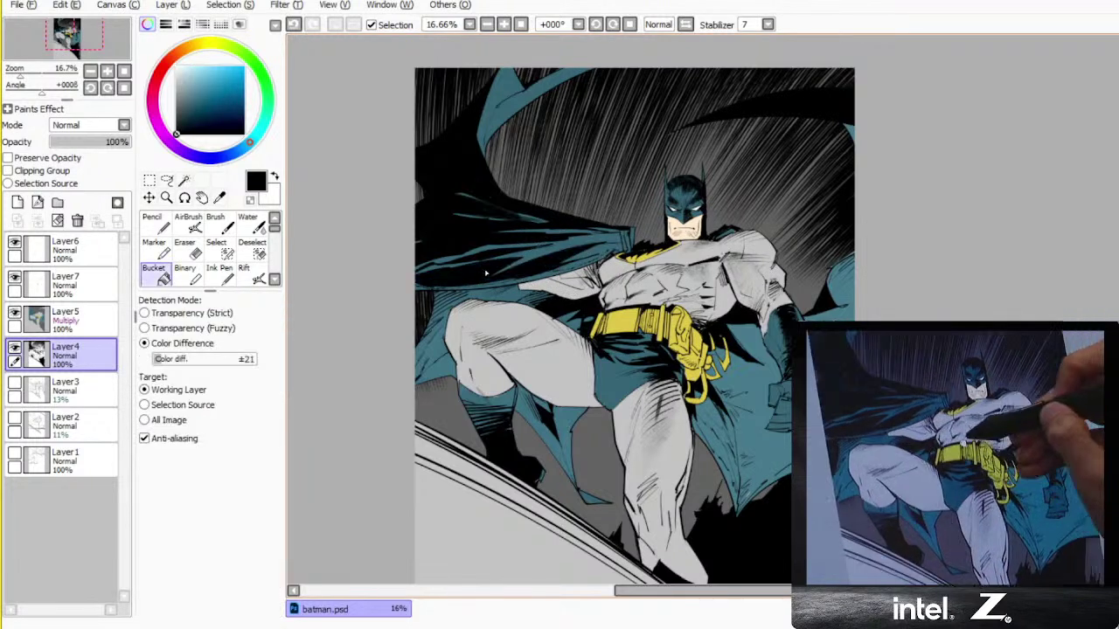
- Brush a black stroke into the outstretched cape's folds and try another on its raised upper part
{"action": "key", "text": "b"}
{"action": "mouse_move", "coordinate": [536, 254]}
{"action": "left_mouse_down"}
{"action": "mouse_move", "coordinate": [570, 243]}
{"action": "mouse_move", "coordinate": [552, 243]}
{"action": "left_mouse_up"}
{"action": "key", "text": "ctrl+z"}
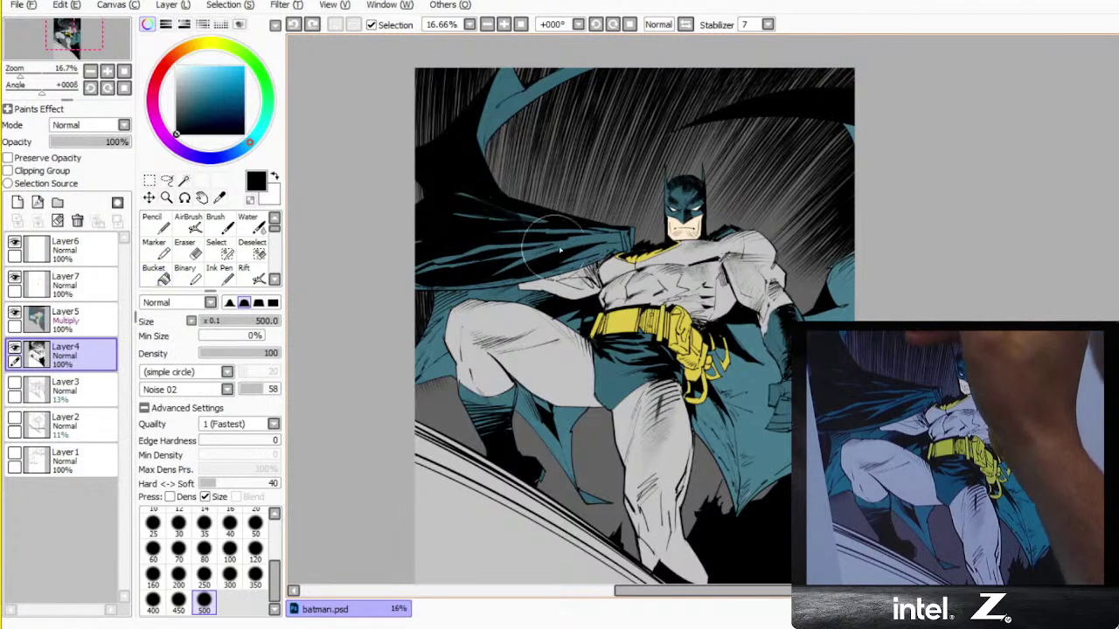
{"action": "key", "text": "ctrl+y"}
{"action": "left_click_drag", "start_coordinate": [652, 307], "coordinate": [592, 320]}
{"action": "left_click_drag", "start_coordinate": [448, 82], "coordinate": [425, 120]}
{"action": "key", "text": "ctrl+z"}
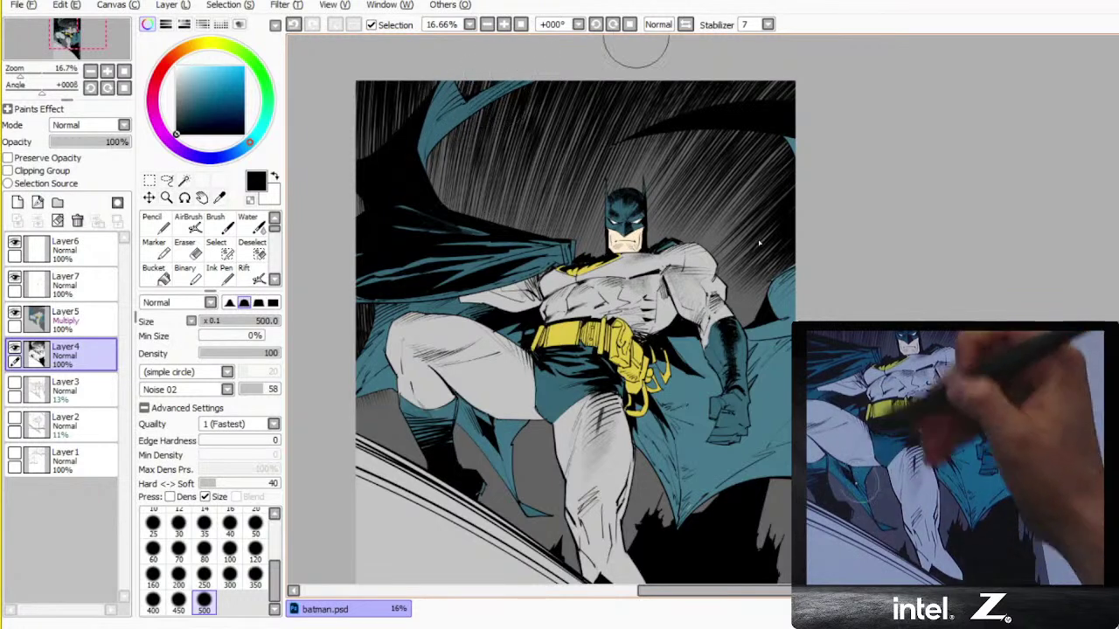
- Paint black shadow streaks on the cape between the belt ropes and the lowered arm on Layer4
{"action": "mouse_move", "coordinate": [786, 395]}
{"action": "left_mouse_down"}
{"action": "mouse_move", "coordinate": [676, 335]}
{"action": "mouse_move", "coordinate": [699, 334]}
{"action": "left_mouse_up"}
{"action": "key", "text": "ctrl+z"}
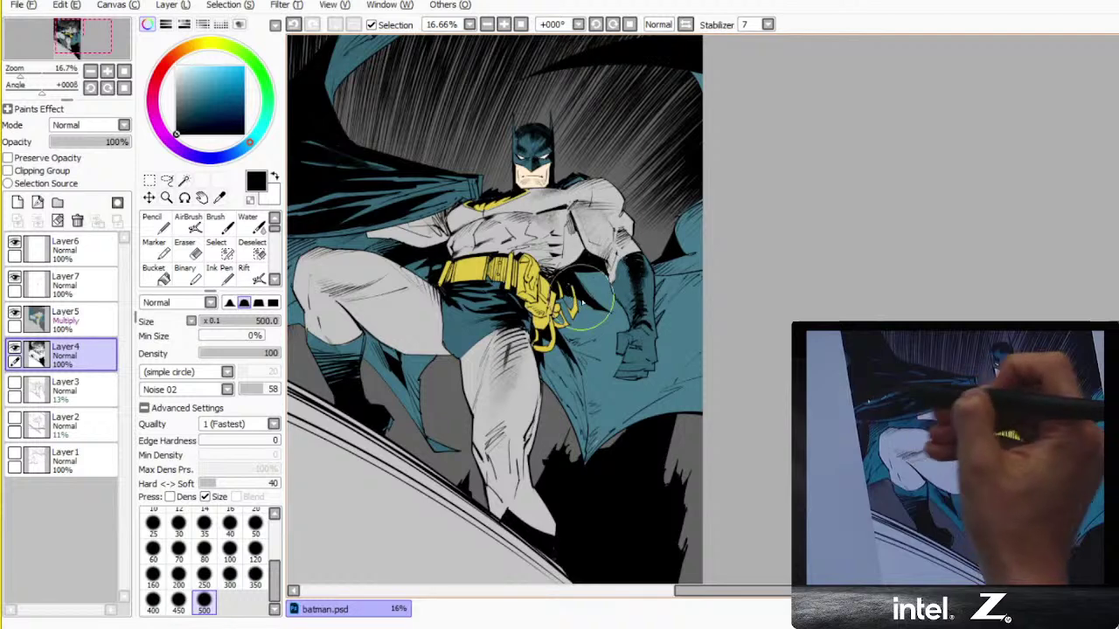
{"action": "key", "text": "b"}
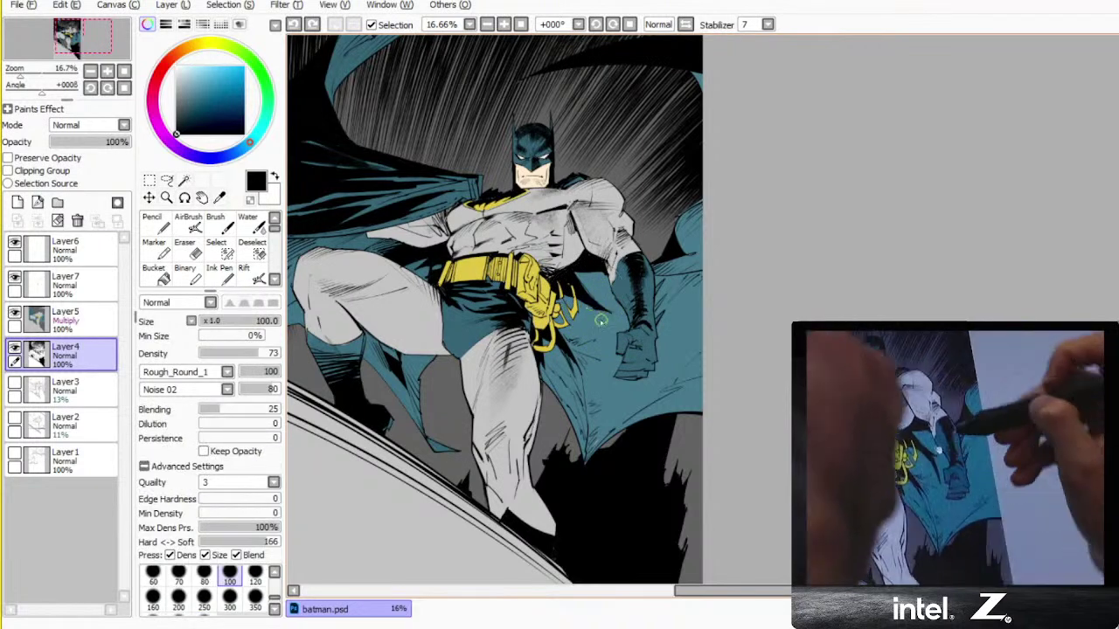
{"action": "left_click_drag", "start_coordinate": [482, 258], "coordinate": [644, 315]}
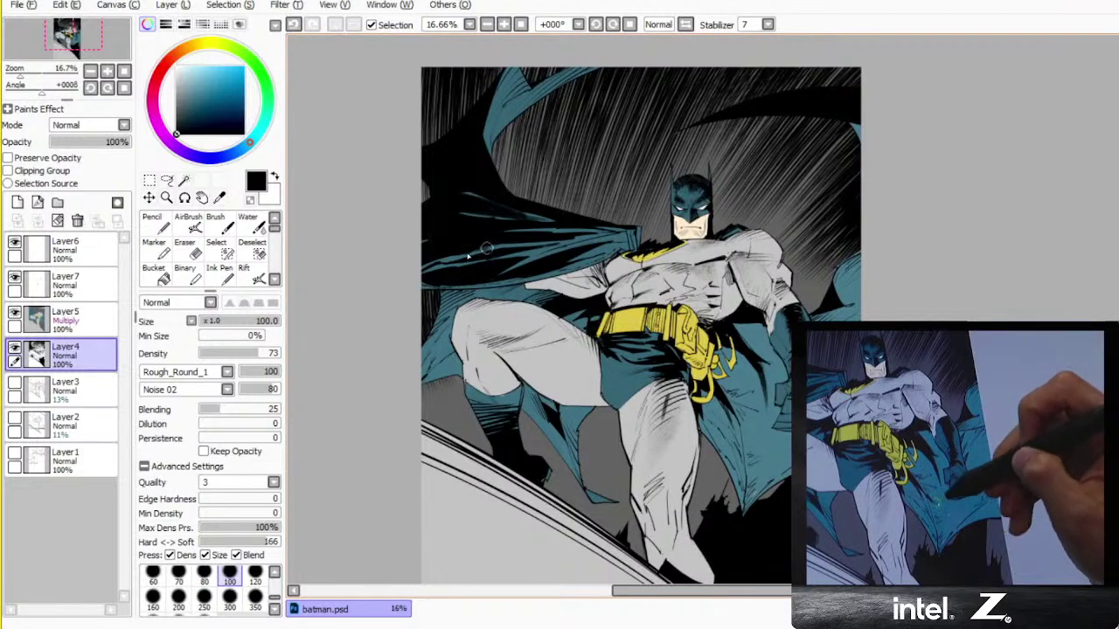
{"action": "left_click_drag", "start_coordinate": [775, 354], "coordinate": [553, 336]}
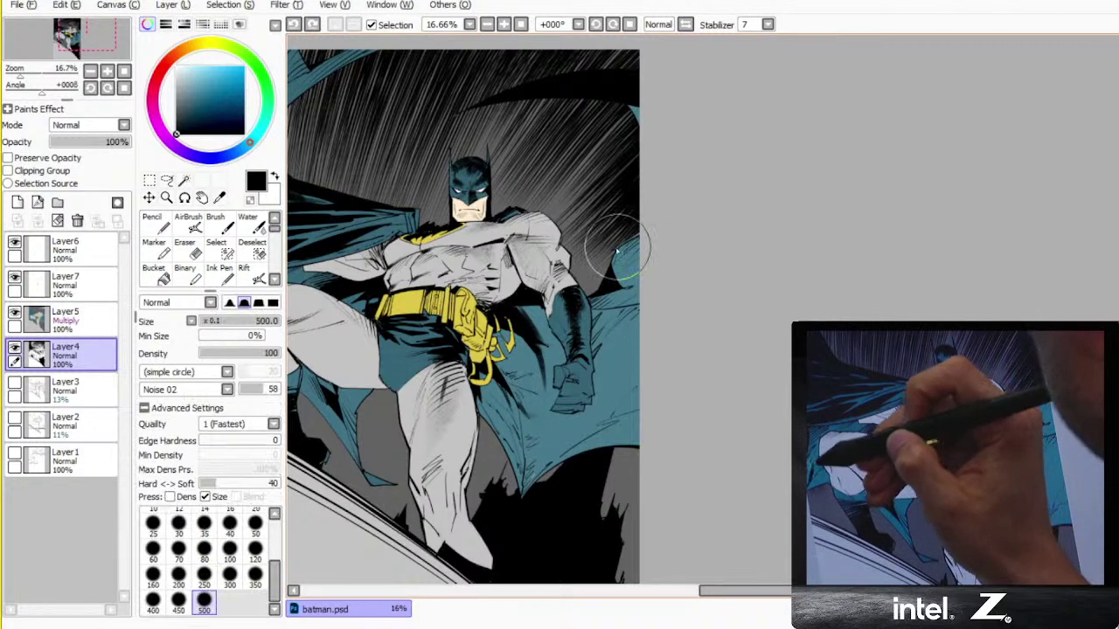
{"action": "key", "text": "e"}
{"action": "left_click_drag", "start_coordinate": [626, 236], "coordinate": [659, 210]}
{"action": "left_click_drag", "start_coordinate": [540, 310], "coordinate": [662, 328]}
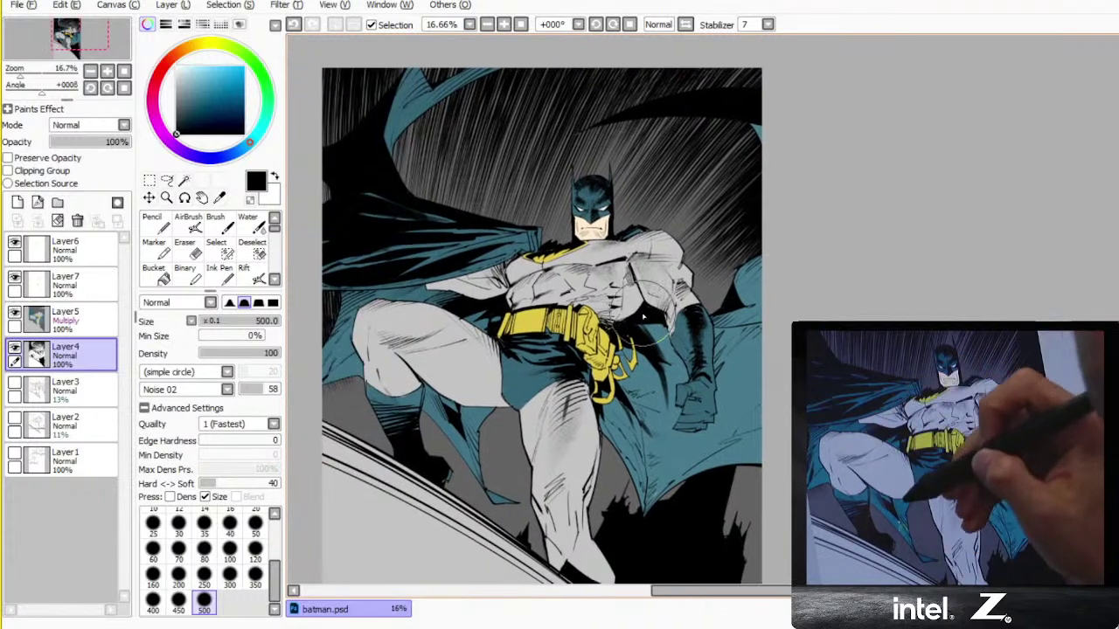
{"action": "key", "text": "b"}
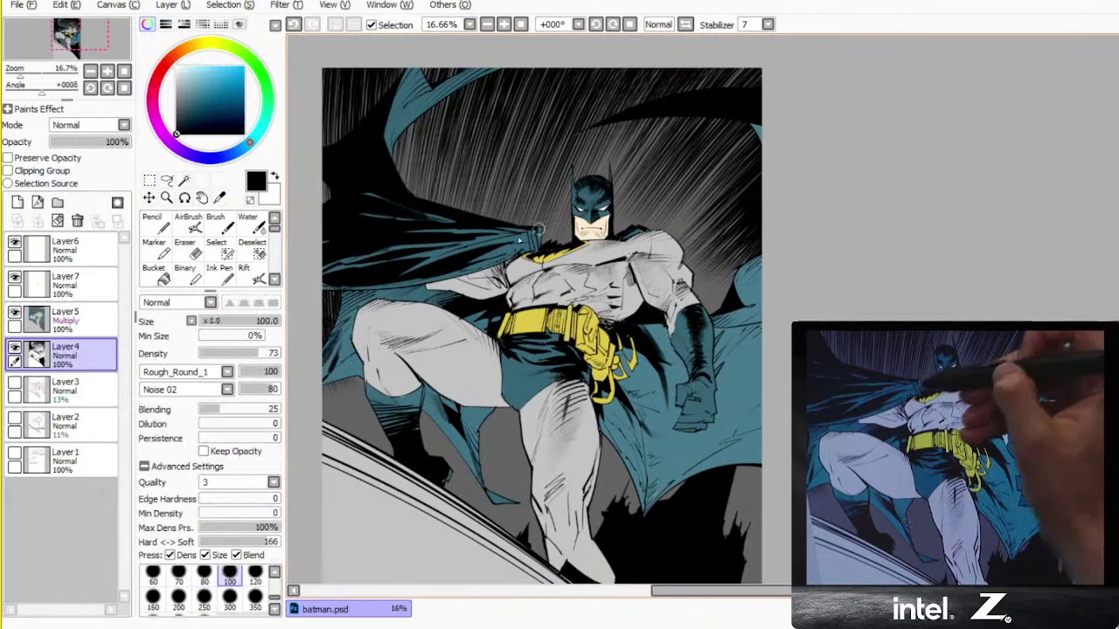
{"action": "key", "text": "e"}
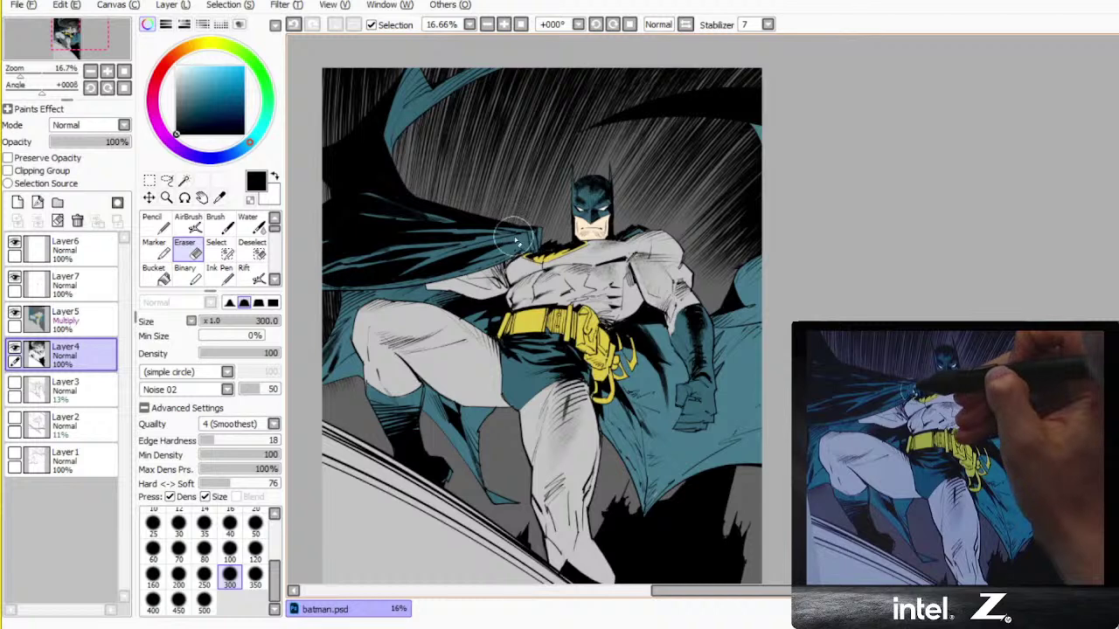
{"action": "key", "text": "b"}
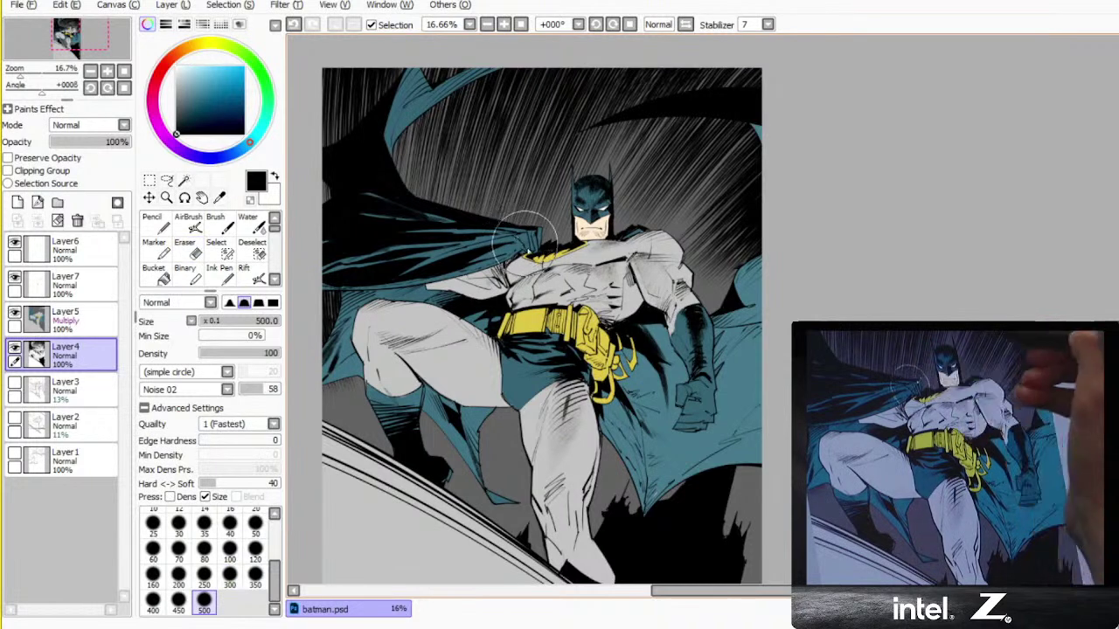
- Select the suit's torso, arm and leg areas with the Magic Wand on Layer4, activate Layer5, and hide the selection overlay
{"action": "left_click_drag", "start_coordinate": [702, 313], "coordinate": [642, 257]}
{"action": "key", "text": "w"}
{"action": "left_click", "coordinate": [559, 359]}
{"action": "left_click", "coordinate": [600, 223]}
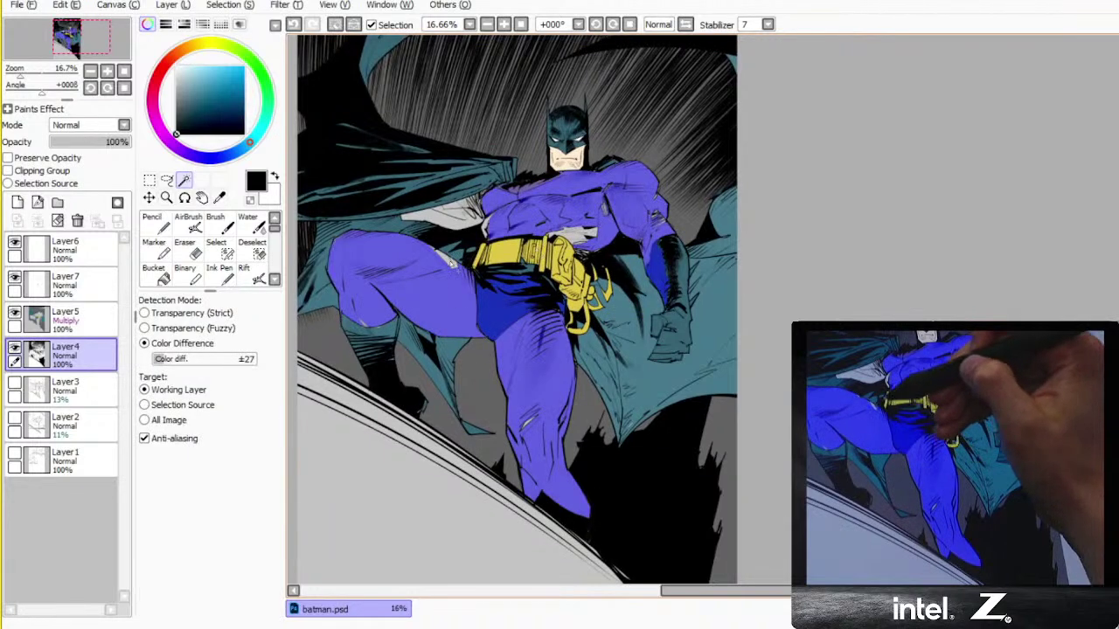
{"action": "left_click", "coordinate": [70, 320]}
{"action": "key", "text": "m"}
{"action": "left_click", "coordinate": [778, 229]}
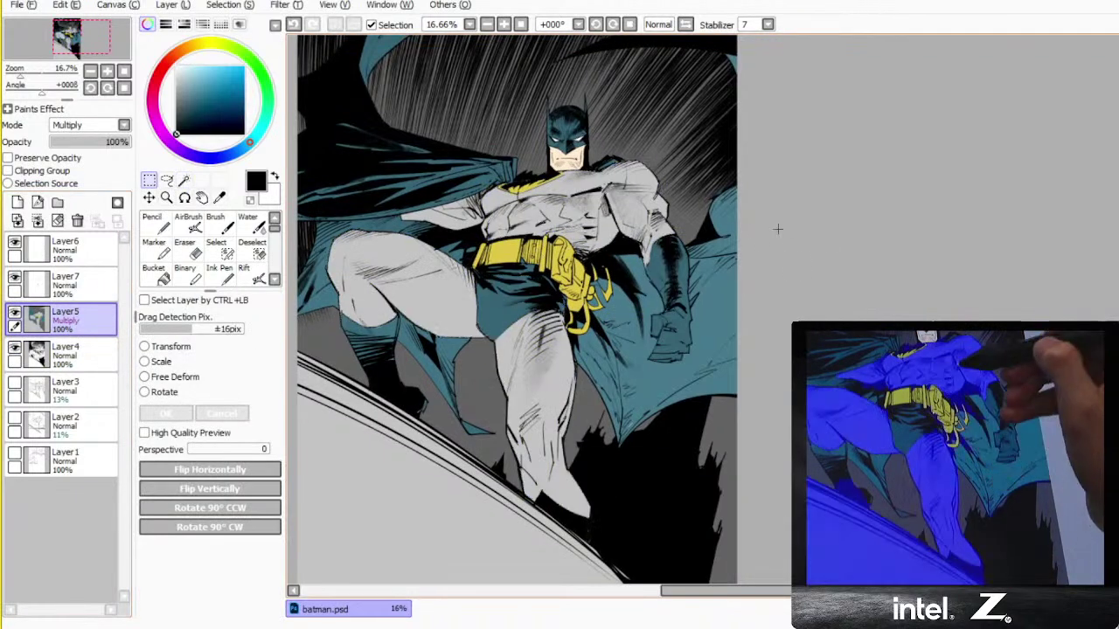
{"action": "key", "text": "w"}
{"action": "key", "text": "v"}
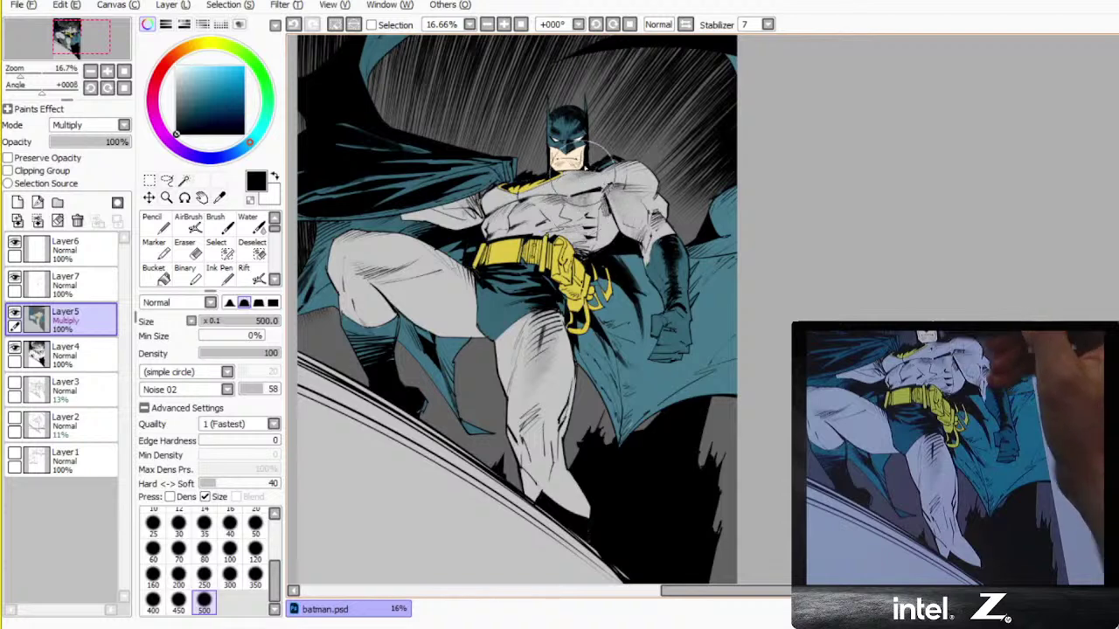
- Try brushing the selected suit on Layer5 with neutral grey and with darker and lighter blue-grey tones
{"action": "left_click", "coordinate": [565, 185], "text": "alt"}
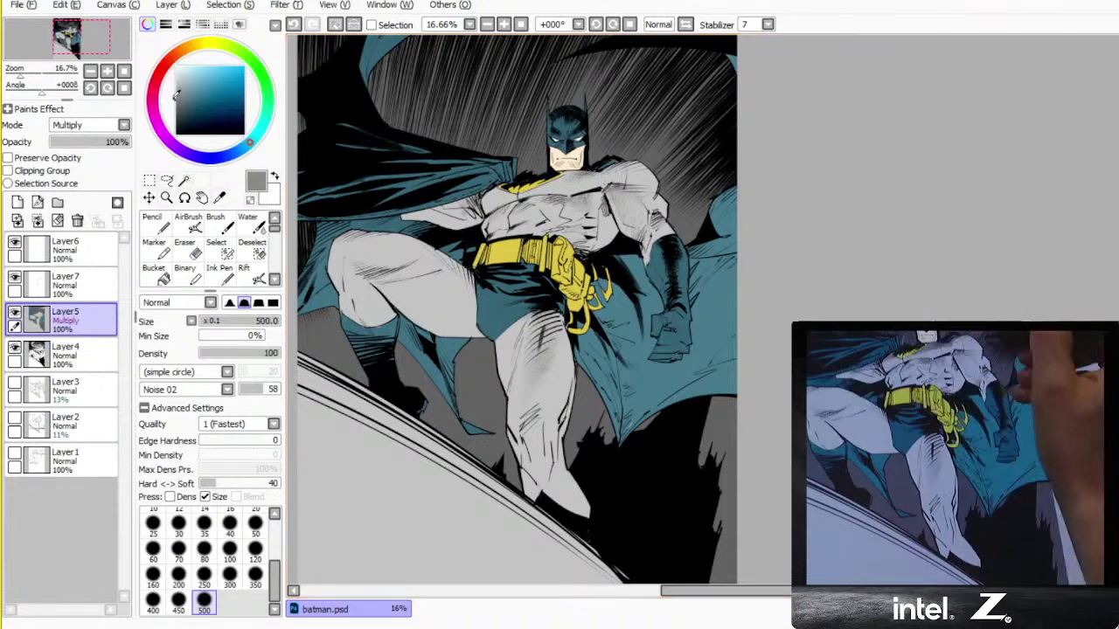
{"action": "mouse_move", "coordinate": [592, 175]}
{"action": "left_mouse_down"}
{"action": "mouse_move", "coordinate": [573, 173]}
{"action": "mouse_move", "coordinate": [647, 169]}
{"action": "mouse_move", "coordinate": [552, 171]}
{"action": "mouse_move", "coordinate": [434, 233]}
{"action": "mouse_move", "coordinate": [426, 277]}
{"action": "mouse_move", "coordinate": [385, 289]}
{"action": "mouse_move", "coordinate": [489, 324]}
{"action": "mouse_move", "coordinate": [522, 427]}
{"action": "left_mouse_up"}
{"action": "key", "text": "ctrl+z"}
{"action": "left_click", "coordinate": [180, 101]}
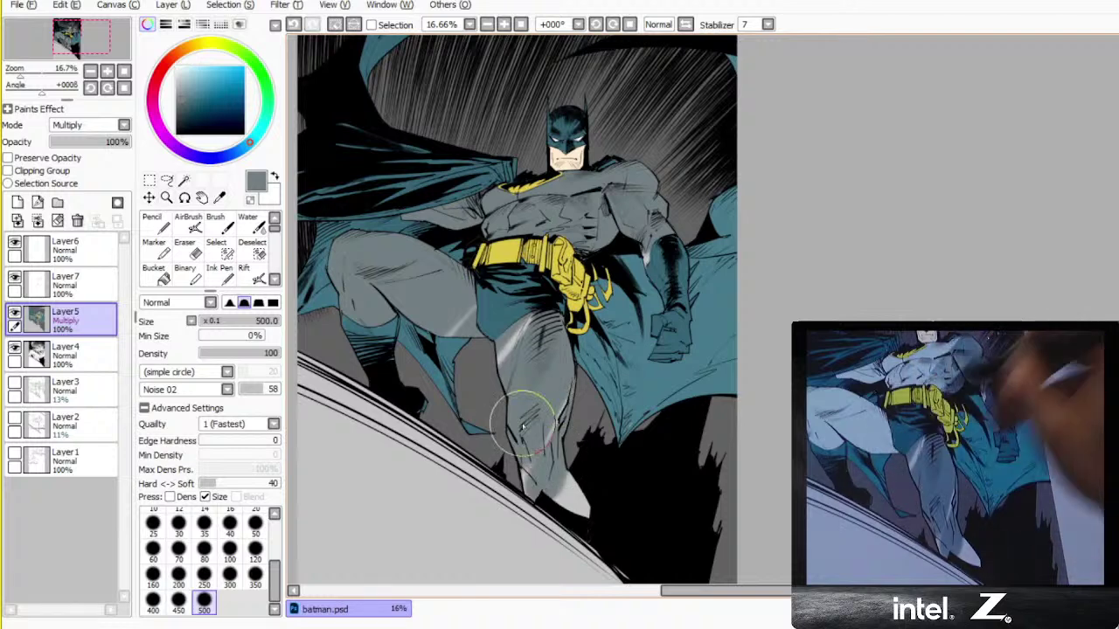
{"action": "mouse_move", "coordinate": [365, 223]}
{"action": "left_mouse_down"}
{"action": "mouse_move", "coordinate": [369, 266]}
{"action": "mouse_move", "coordinate": [424, 332]}
{"action": "mouse_move", "coordinate": [618, 229]}
{"action": "mouse_move", "coordinate": [529, 347]}
{"action": "left_mouse_up"}
{"action": "mouse_move", "coordinate": [354, 136]}
{"action": "left_mouse_down"}
{"action": "mouse_move", "coordinate": [402, 184]}
{"action": "mouse_move", "coordinate": [470, 133]}
{"action": "mouse_move", "coordinate": [423, 273]}
{"action": "mouse_move", "coordinate": [516, 188]}
{"action": "mouse_move", "coordinate": [483, 171]}
{"action": "mouse_move", "coordinate": [548, 315]}
{"action": "mouse_move", "coordinate": [545, 429]}
{"action": "mouse_move", "coordinate": [564, 479]}
{"action": "mouse_move", "coordinate": [584, 479]}
{"action": "mouse_move", "coordinate": [578, 415]}
{"action": "mouse_move", "coordinate": [555, 382]}
{"action": "mouse_move", "coordinate": [597, 206]}
{"action": "mouse_move", "coordinate": [658, 154]}
{"action": "left_mouse_up"}
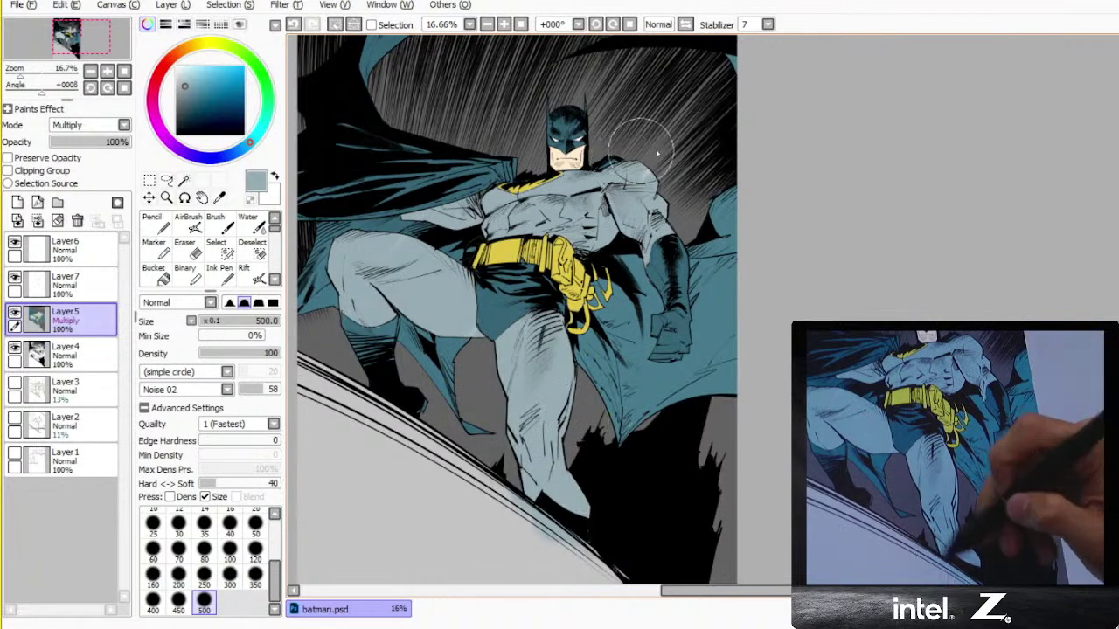
{"action": "left_click", "coordinate": [500, 497], "text": "alt"}
{"action": "mouse_move", "coordinate": [500, 497]}
{"action": "left_mouse_down"}
{"action": "mouse_move", "coordinate": [573, 548]}
{"action": "mouse_move", "coordinate": [503, 490]}
{"action": "mouse_move", "coordinate": [571, 558]}
{"action": "left_mouse_up"}
- Fill the selected suit with a light lavender-grey using the Bucket on Layer5, and clear the selection
{"action": "left_click", "coordinate": [573, 558], "text": "alt"}
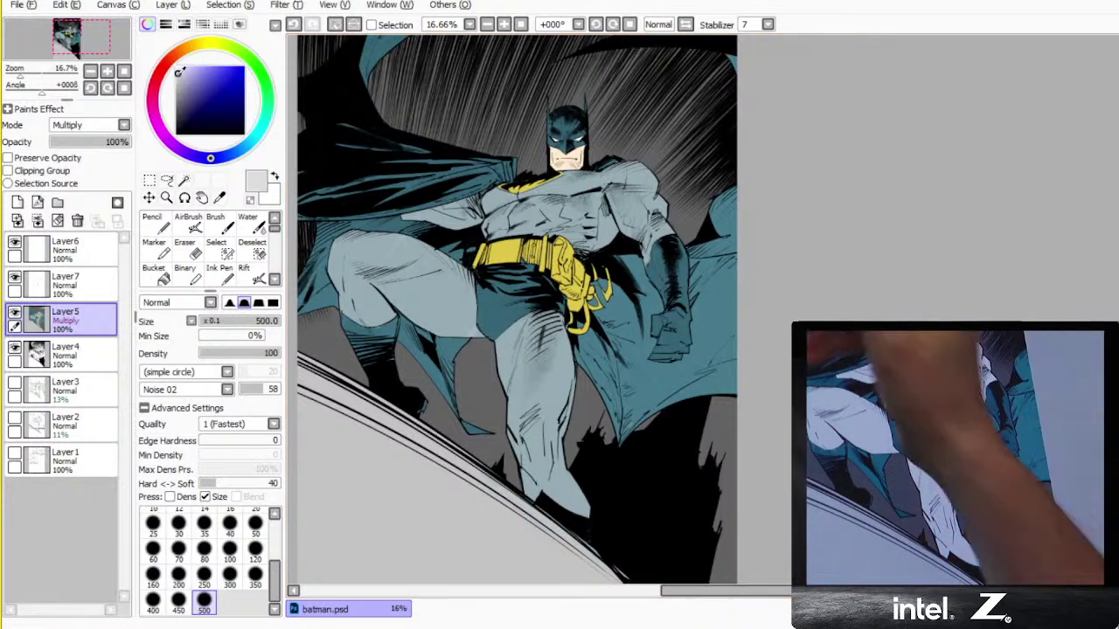
{"action": "left_click", "coordinate": [159, 274]}
{"action": "left_click", "coordinate": [528, 368]}
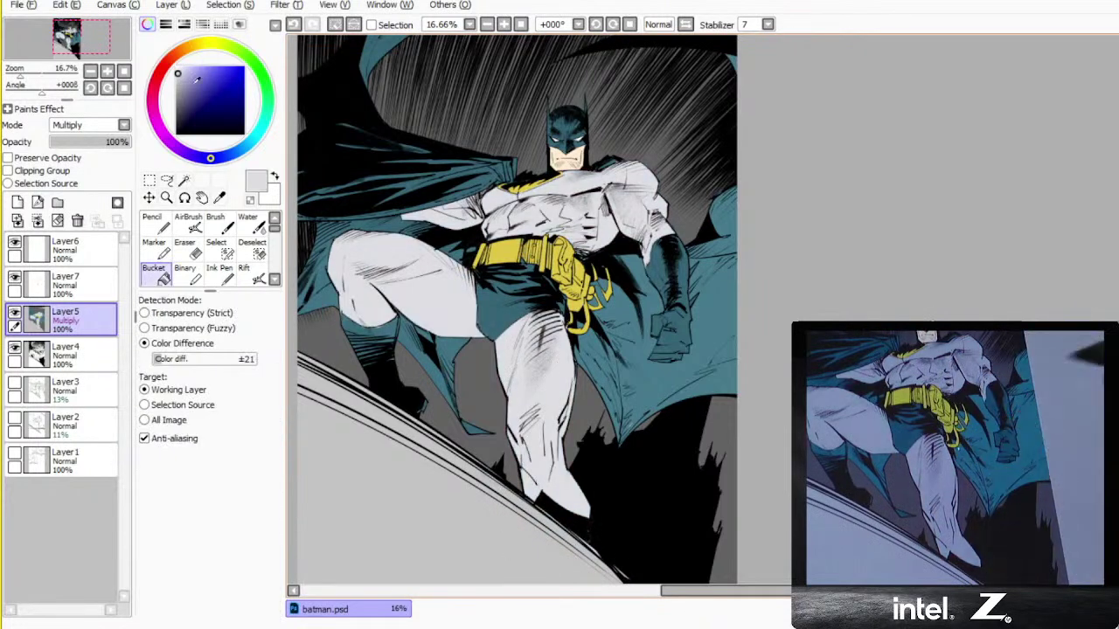
{"action": "key", "text": "ctrl+z"}
{"action": "left_click", "coordinate": [570, 345]}
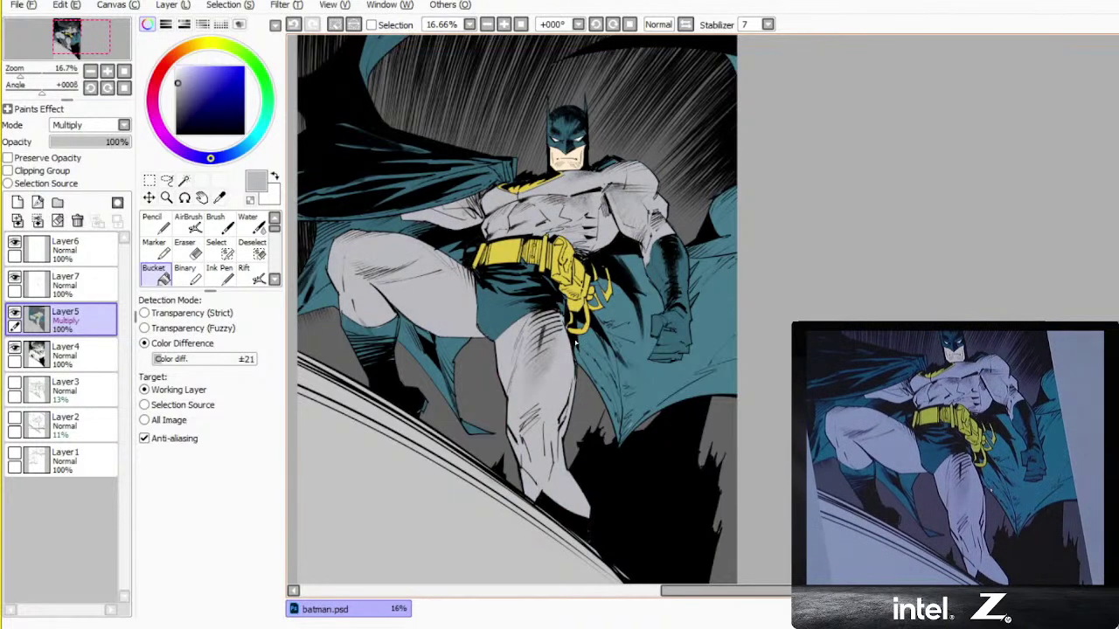
{"action": "left_click_drag", "start_coordinate": [587, 367], "coordinate": [628, 400]}
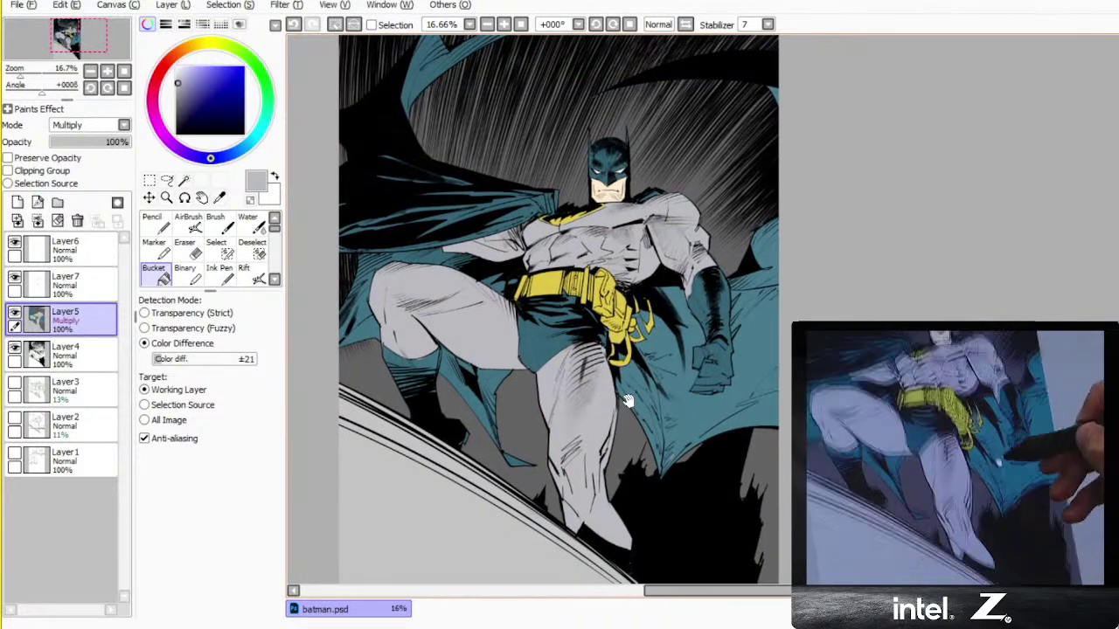
{"action": "key", "text": "ctrl+t"}
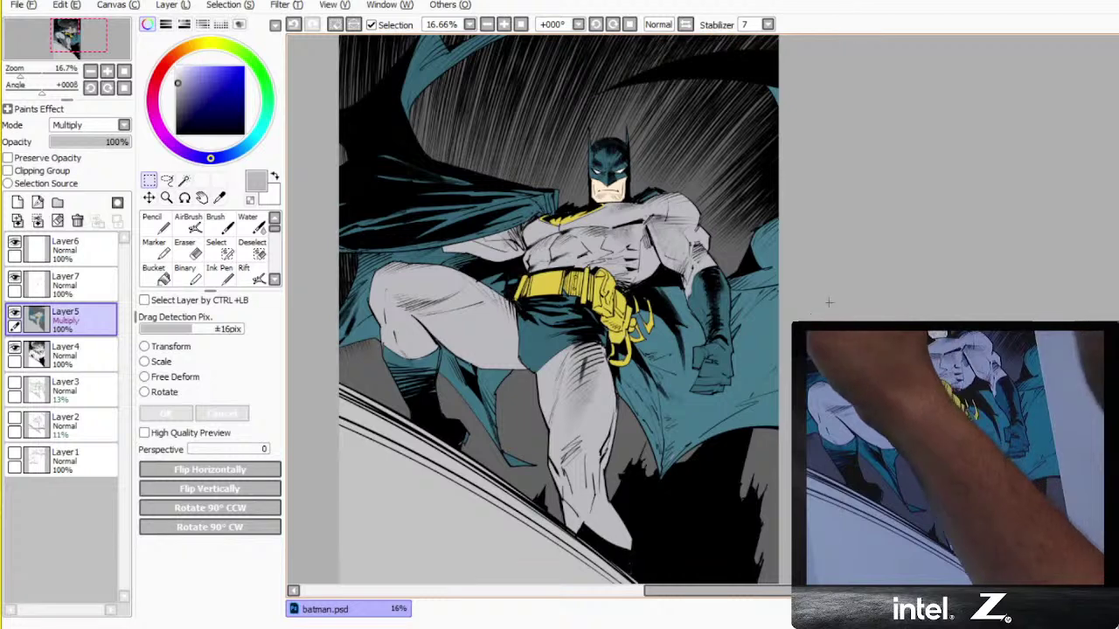
- Try a bright pinkish-red Bucket fill in the background behind the figure on Layer5
{"action": "left_click_drag", "start_coordinate": [672, 384], "coordinate": [648, 359]}
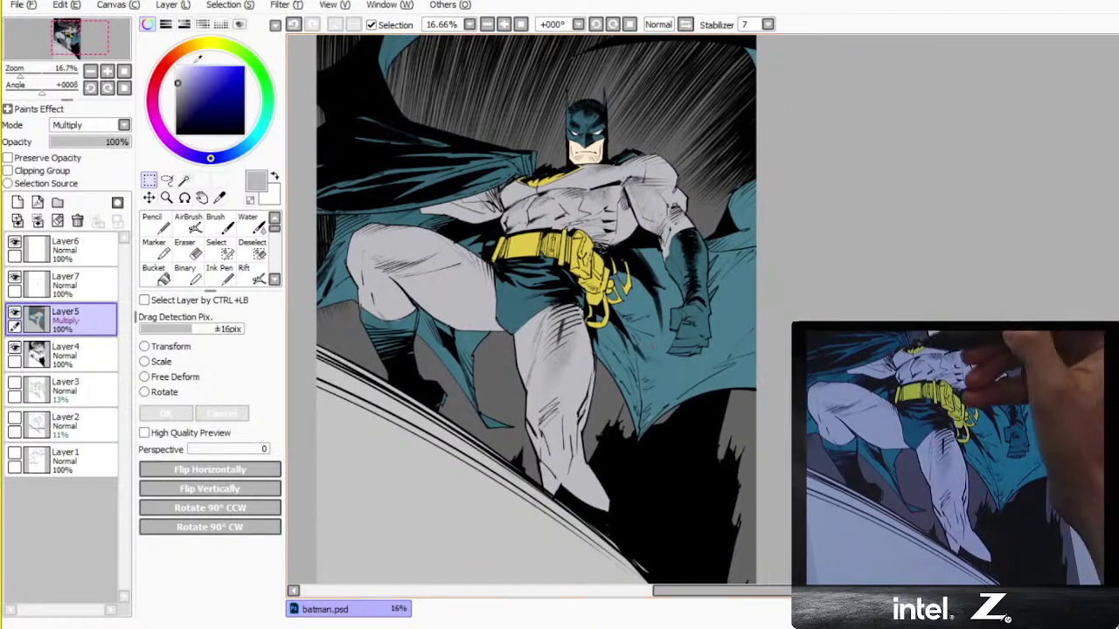
{"action": "left_click", "coordinate": [160, 74]}
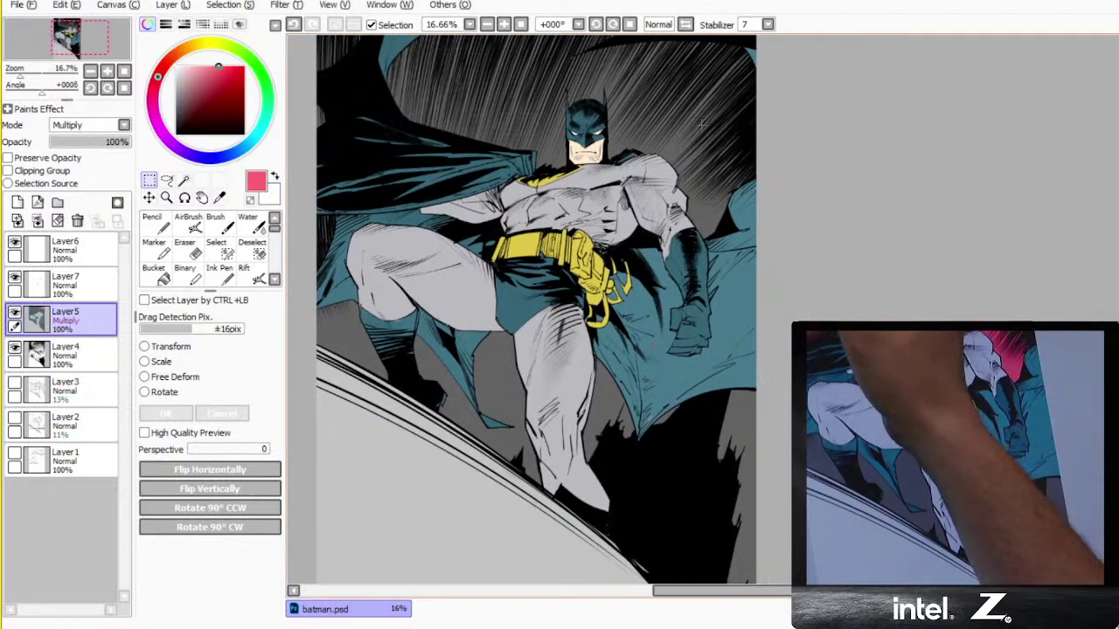
{"action": "key", "text": "b"}
{"action": "left_click", "coordinate": [681, 160]}
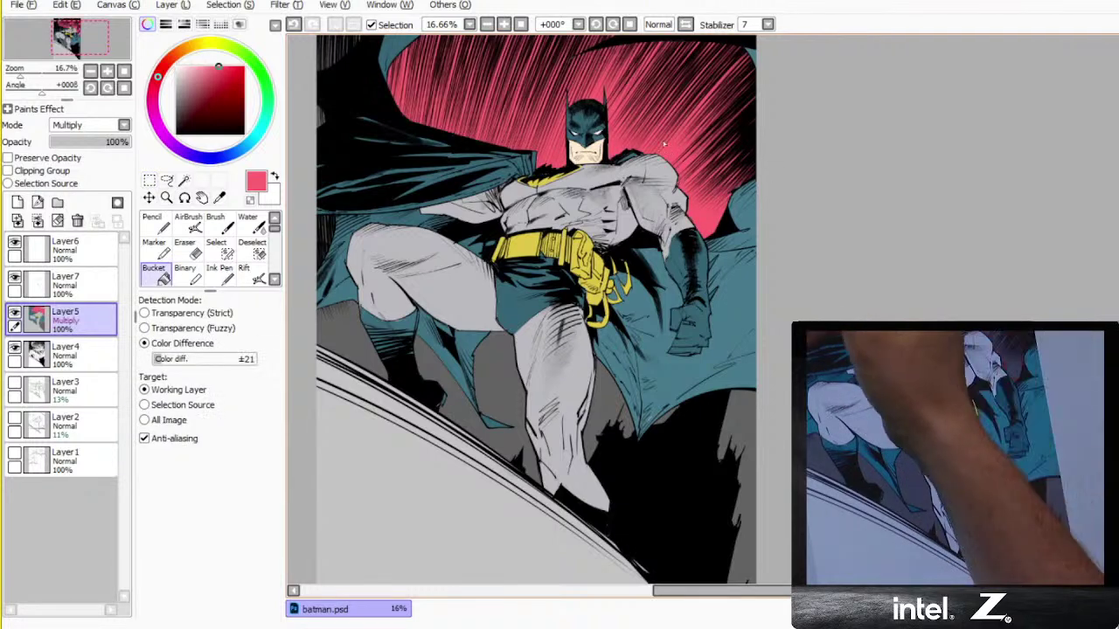
{"action": "left_click", "coordinate": [234, 87]}
{"action": "key", "text": "ctrl+z"}
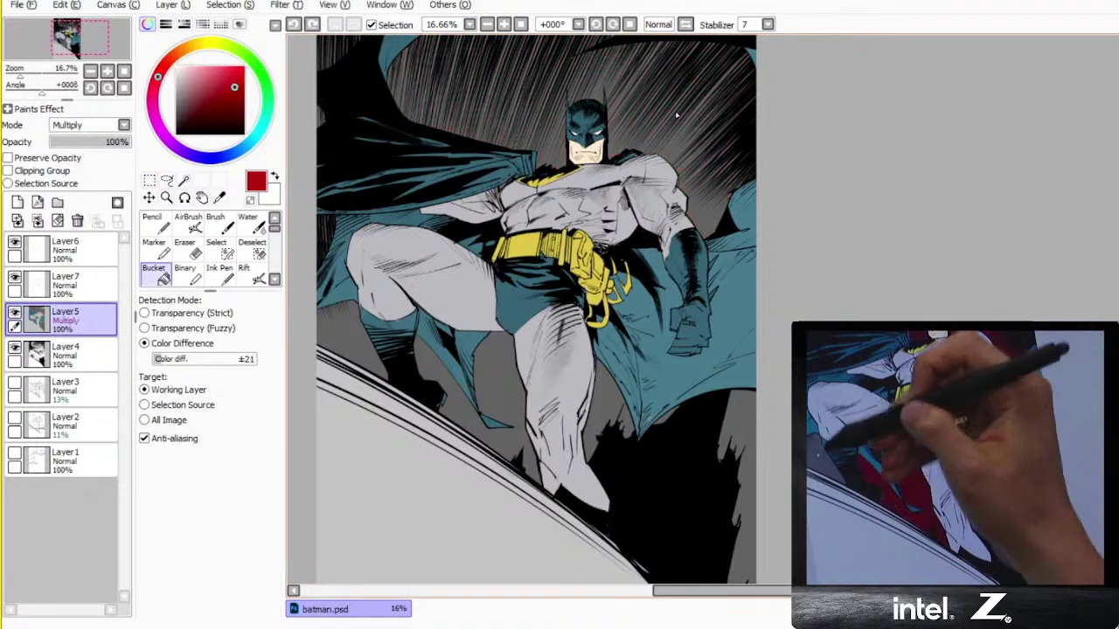
- Fill the sky, the gaps beside the cape and the background under the bent leg with dark red using the Bucket on Layer5
{"action": "left_click", "coordinate": [235, 103]}
{"action": "left_click", "coordinate": [540, 87]}
{"action": "left_click", "coordinate": [472, 393]}
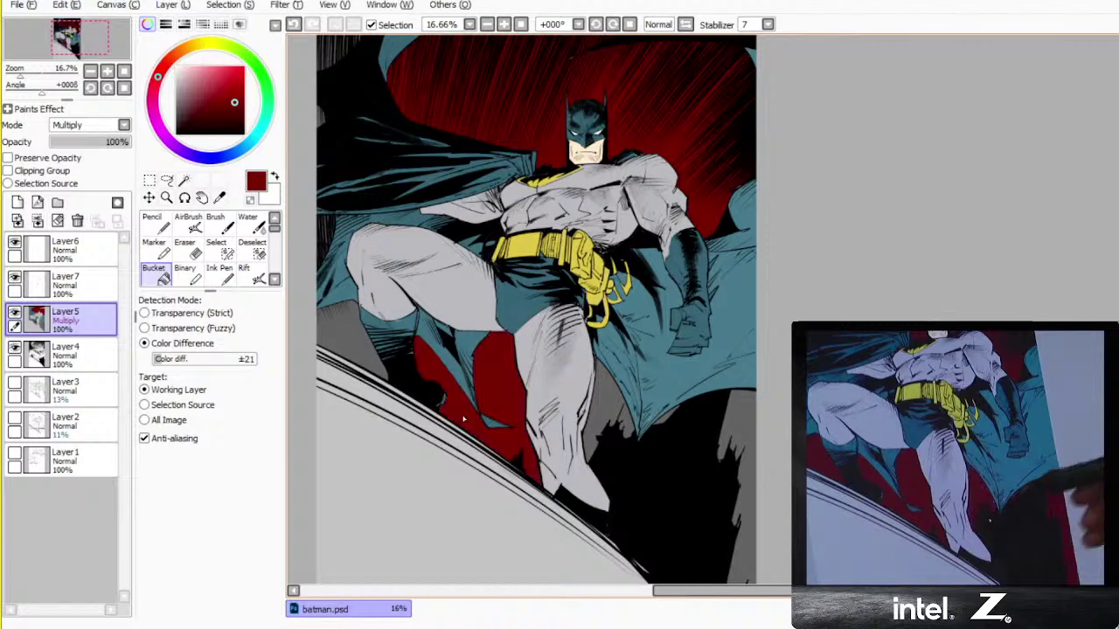
{"action": "left_click", "coordinate": [346, 336]}
{"action": "left_click", "coordinate": [326, 236]}
{"action": "left_click", "coordinate": [330, 81]}
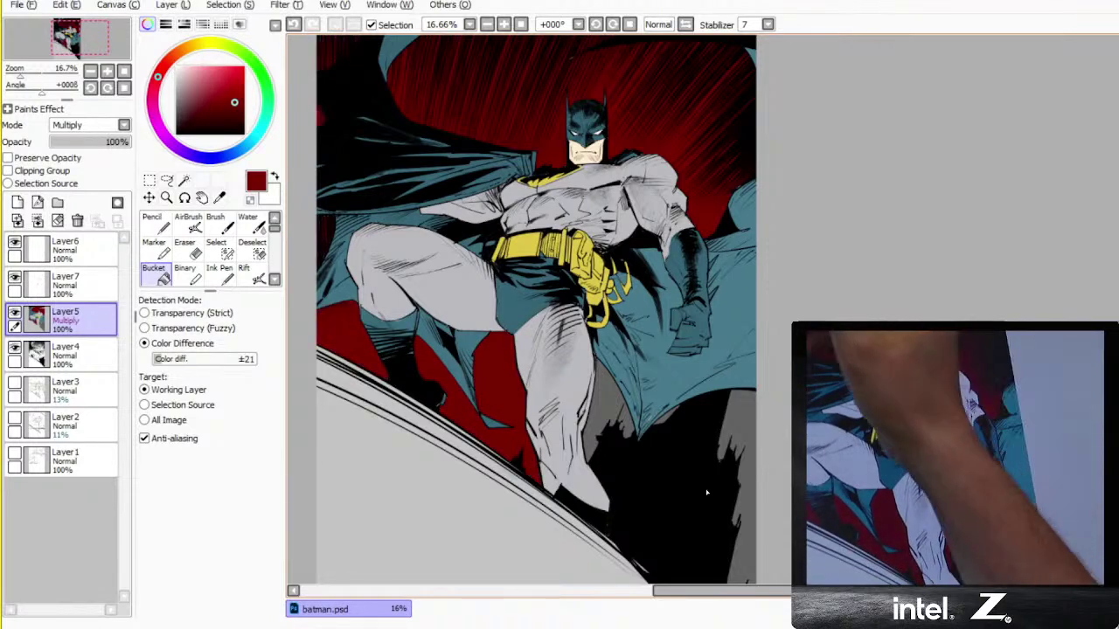
- Fill the red background areas around the figure and cape with a brighter crimson using the Bucket on Layer5
{"action": "left_click", "coordinate": [620, 450]}
{"action": "left_click_drag", "start_coordinate": [690, 384], "coordinate": [636, 441]}
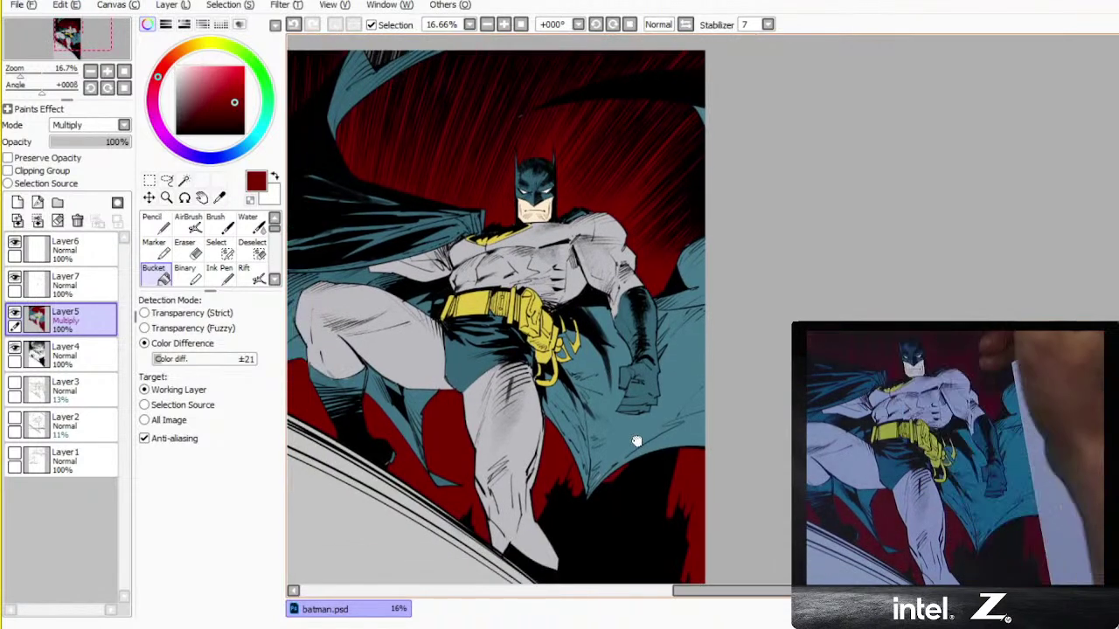
{"action": "left_click", "coordinate": [221, 84]}
{"action": "left_click", "coordinate": [556, 122]}
{"action": "left_click", "coordinate": [444, 460]}
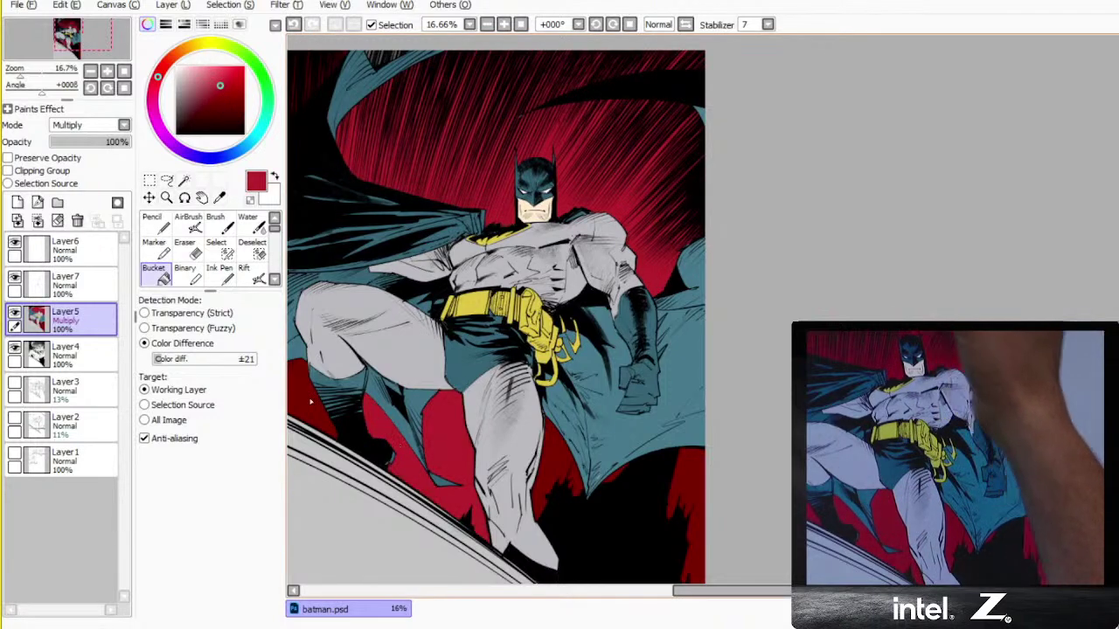
{"action": "left_click", "coordinate": [301, 388]}
{"action": "left_click", "coordinate": [673, 491]}
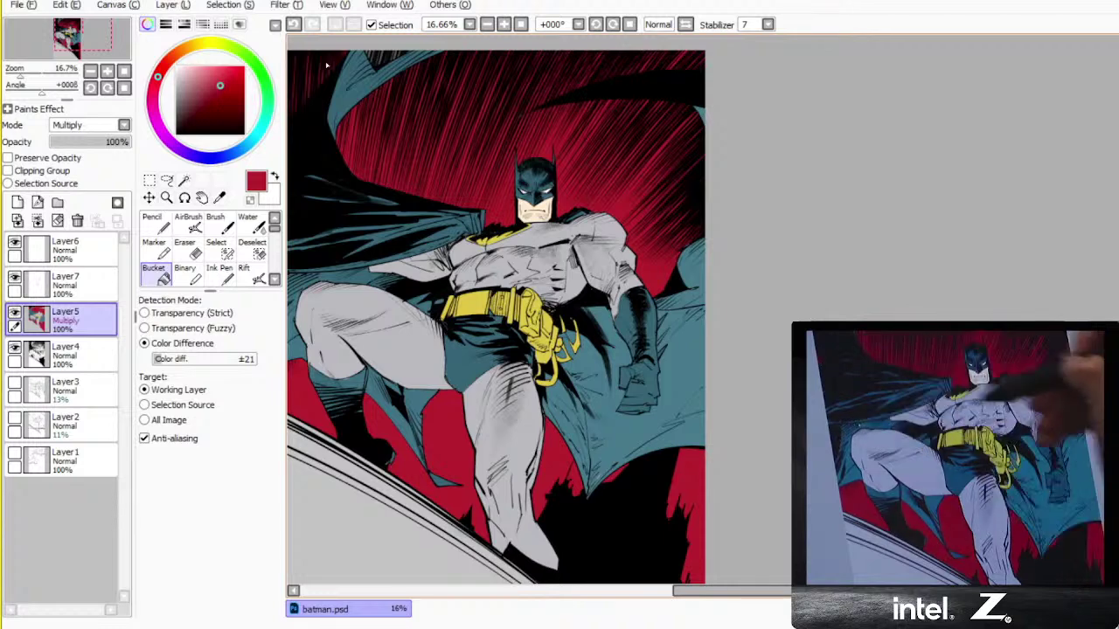
{"action": "left_click_drag", "start_coordinate": [506, 196], "coordinate": [617, 213]}
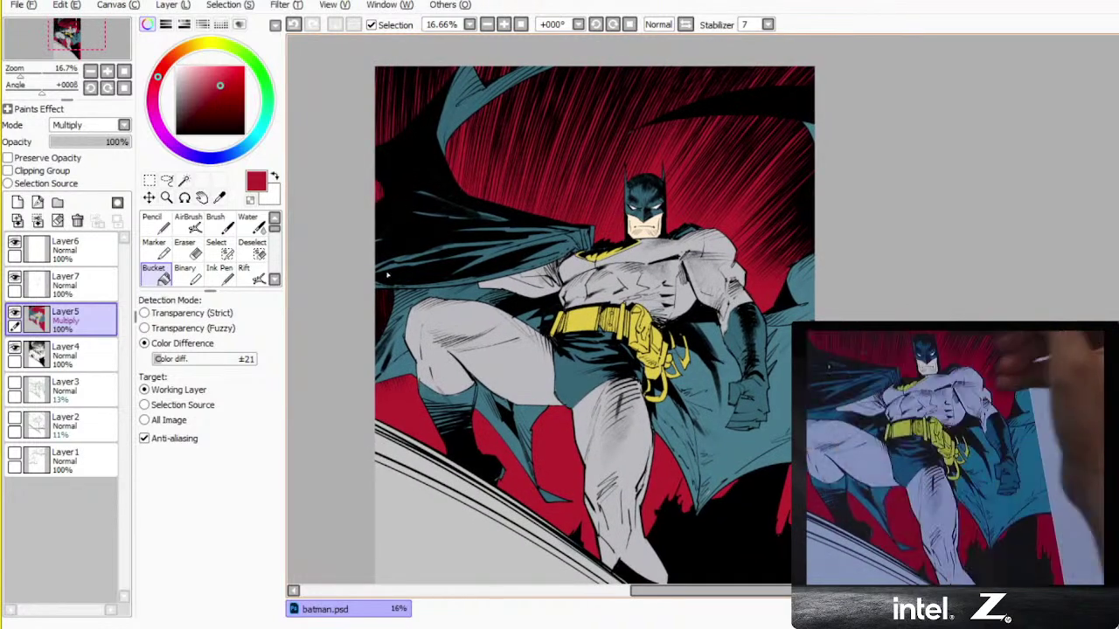
- Select the large red sky area behind the figure on Layer5 with the Magic Wand and hide the selection highlight
{"action": "left_click_drag", "start_coordinate": [741, 357], "coordinate": [654, 340]}
{"action": "key", "text": "w"}
{"action": "left_click", "coordinate": [600, 175]}
{"action": "key", "text": "ctrl+h"}
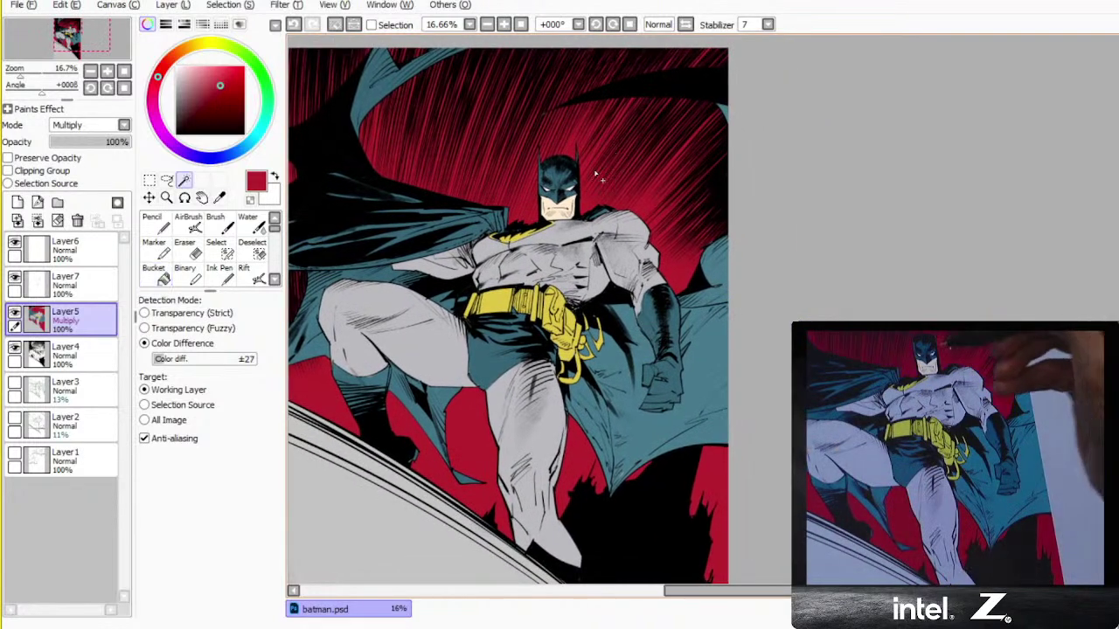
- Set up the Eraser on Layer4 with size 500, density 17 and Noise 02 texture strength 26
{"action": "key", "text": "e"}
{"action": "left_click", "coordinate": [65, 354]}
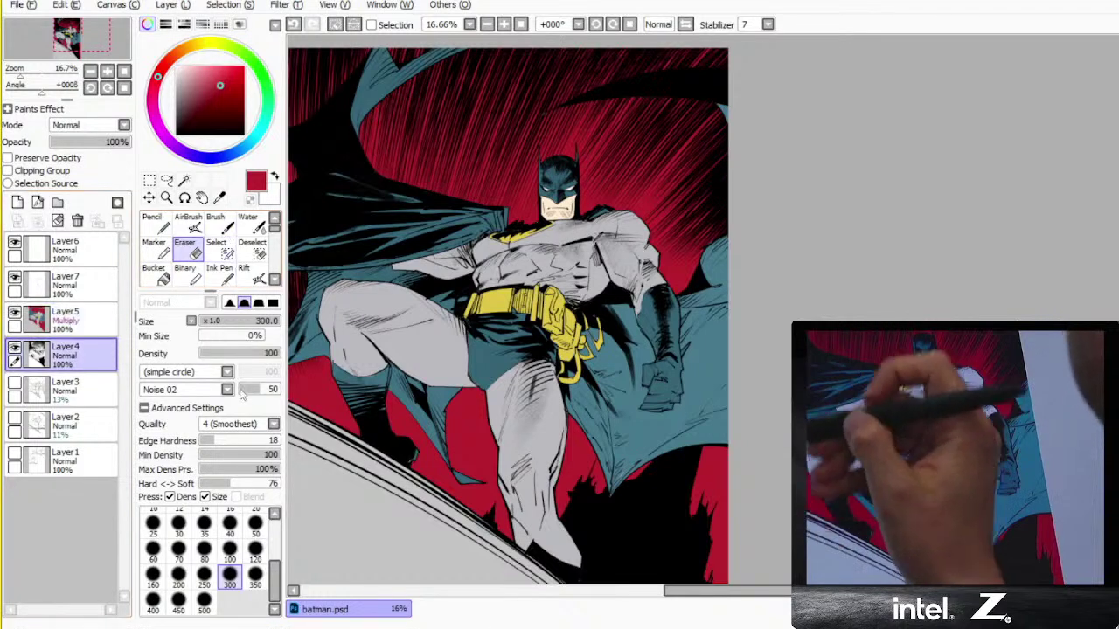
{"action": "left_click", "coordinate": [218, 353]}
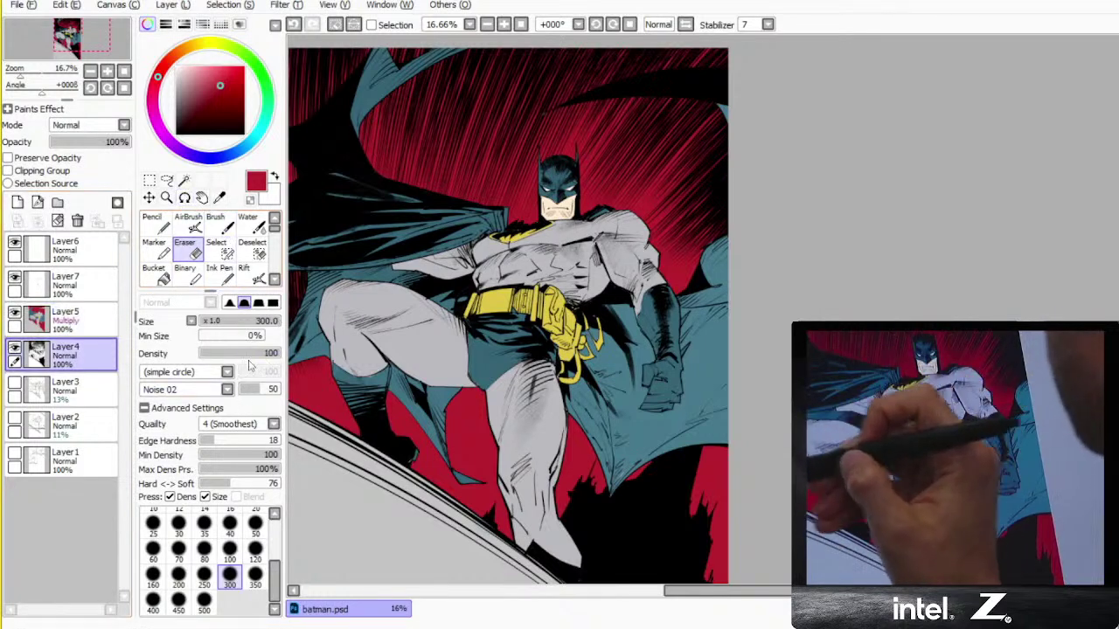
{"action": "left_click_drag", "start_coordinate": [219, 358], "coordinate": [213, 357]}
{"action": "left_click", "coordinate": [250, 389]}
{"action": "left_click", "coordinate": [204, 602]}
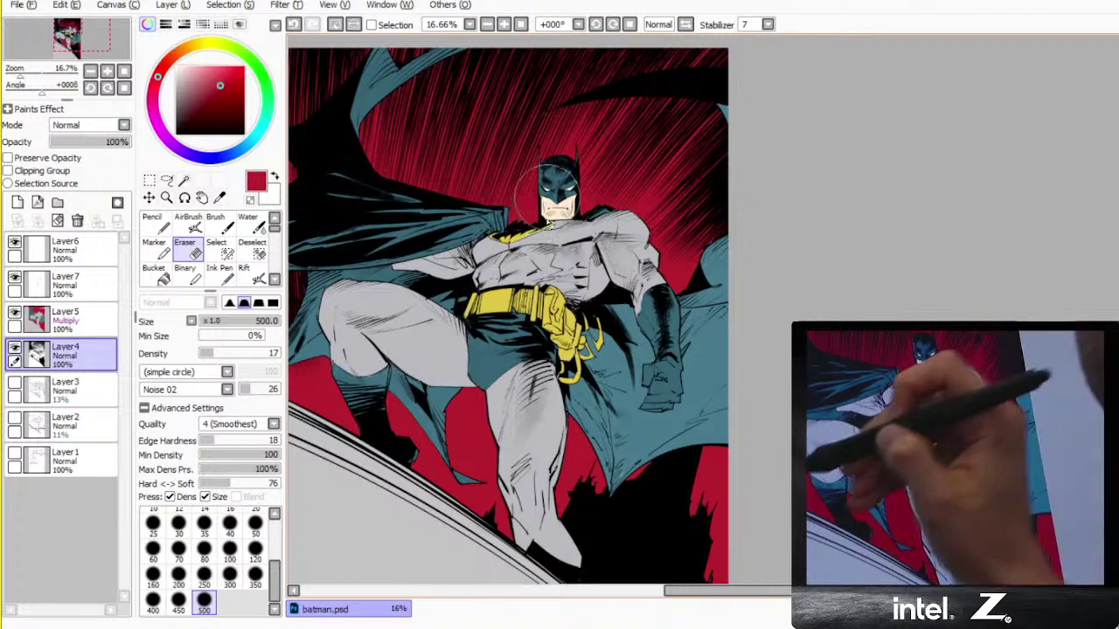
- Undo the last erase, reduce the Eraser density to 4 and softly fade the black rain lines around the figure
{"action": "key", "text": "ctrl+z"}
{"action": "left_click", "coordinate": [204, 354]}
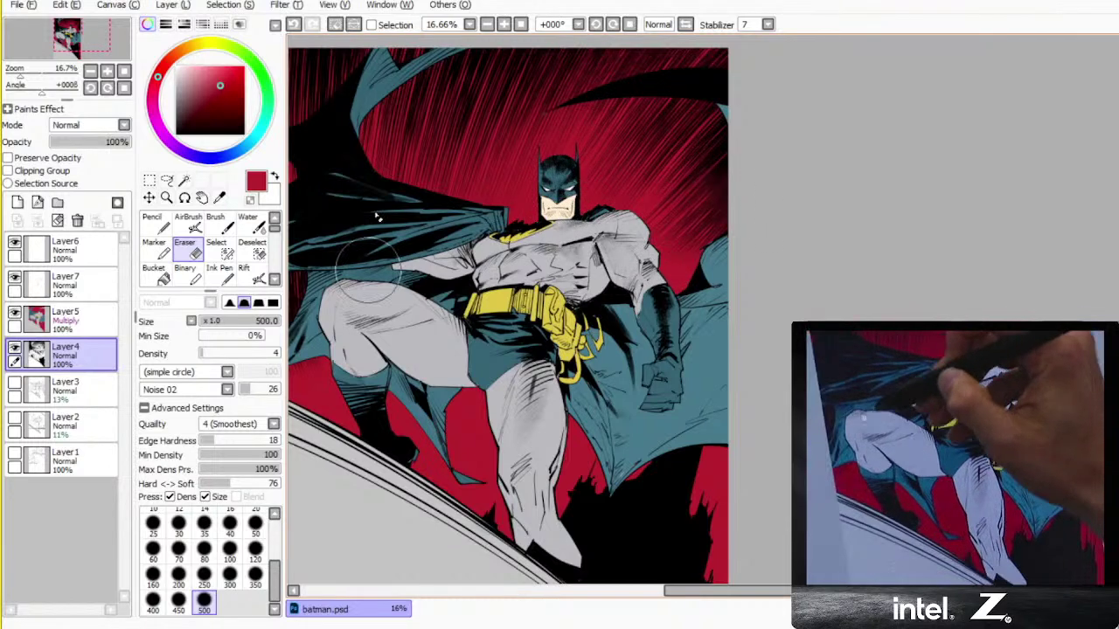
{"action": "left_click_drag", "start_coordinate": [353, 289], "coordinate": [441, 274]}
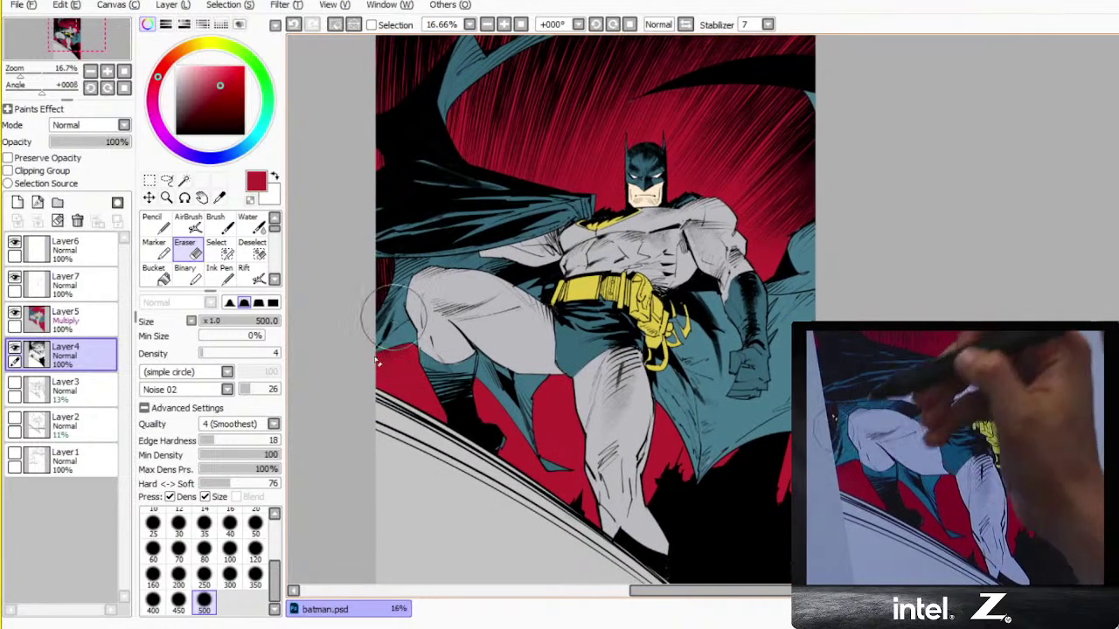
- Add the narrow red gap between the cape and the canvas edge on Layer5 to the selection, and hide the selection highlight
{"action": "key", "text": "w"}
{"action": "left_click", "coordinate": [388, 287]}
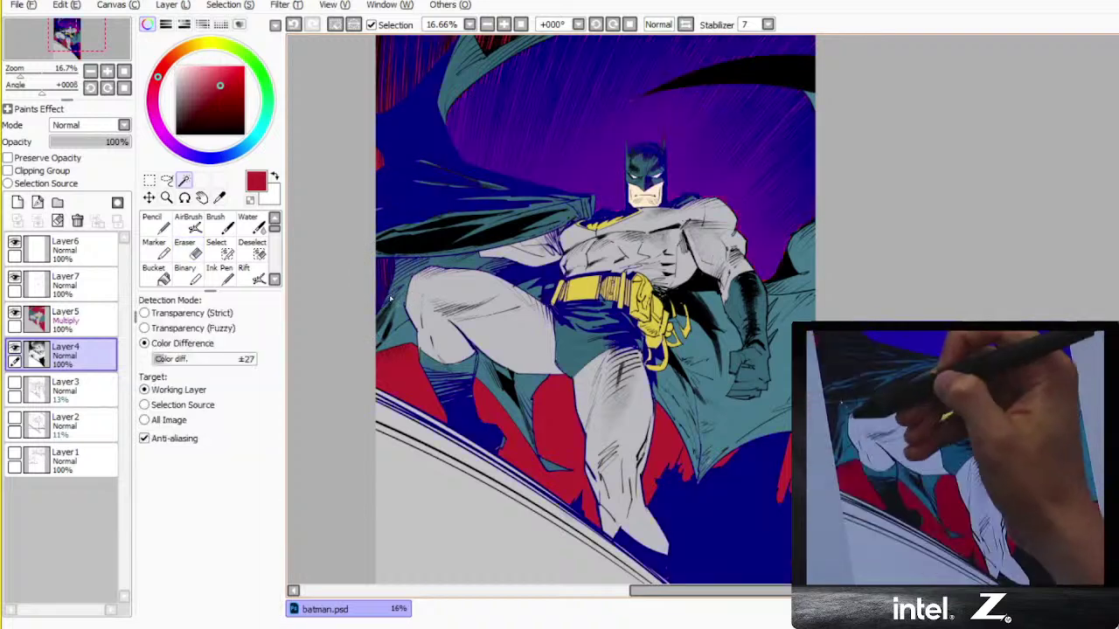
{"action": "key", "text": "ctrl+z"}
{"action": "left_click", "coordinate": [92, 319]}
{"action": "left_click", "coordinate": [385, 276]}
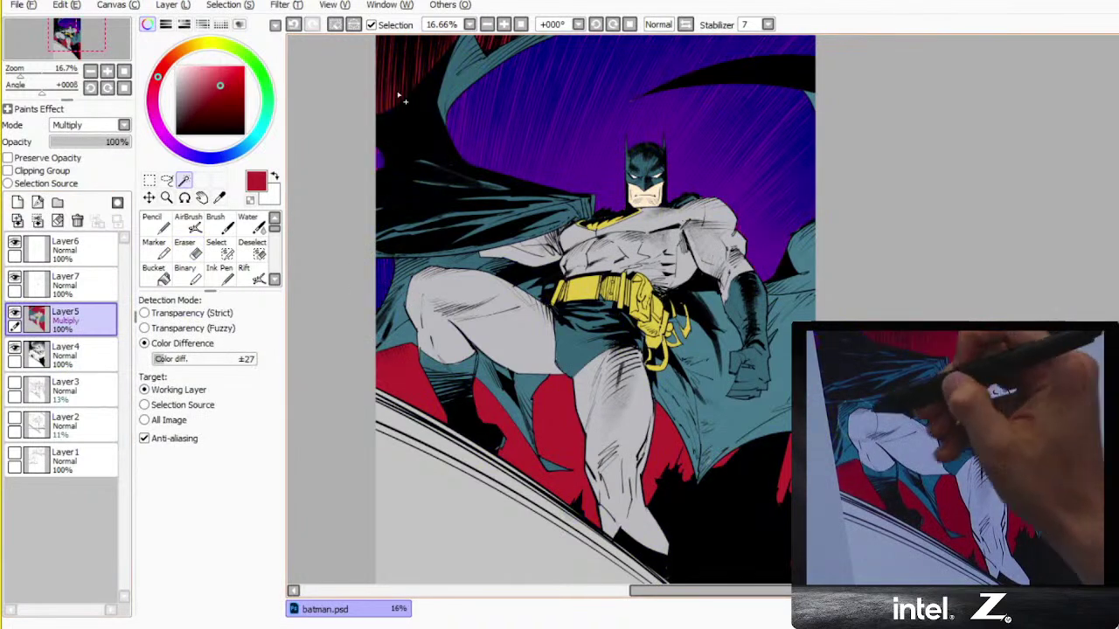
{"action": "key", "text": "ctrl+d"}
- Softly erase the black rain lines on Layer4 in the selected background beside the cape
{"action": "key", "text": "e"}
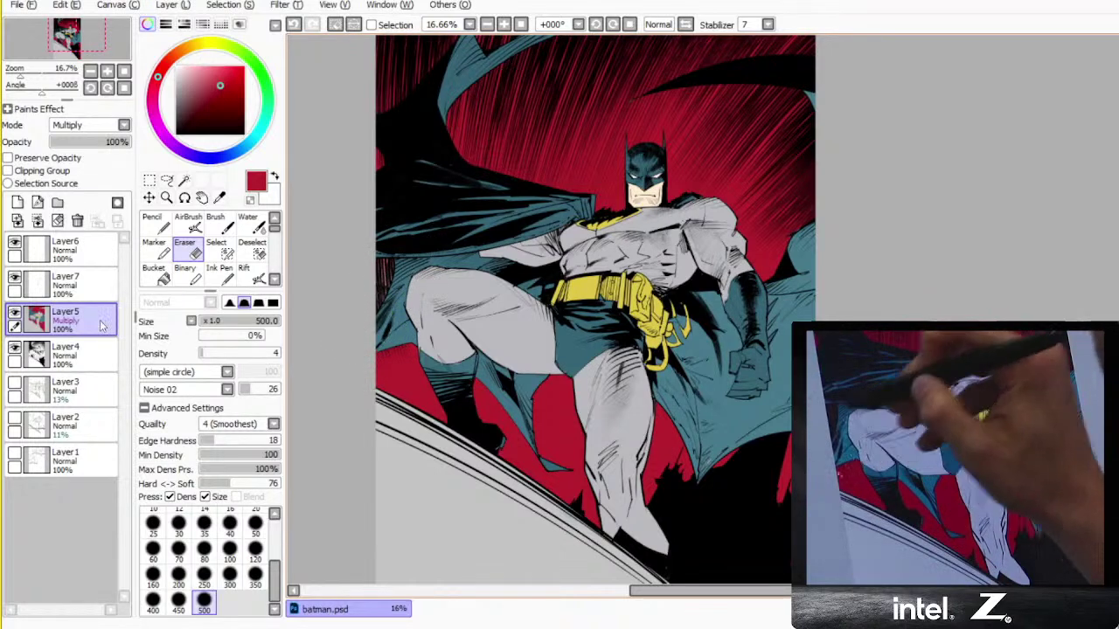
{"action": "left_click", "coordinate": [88, 354]}
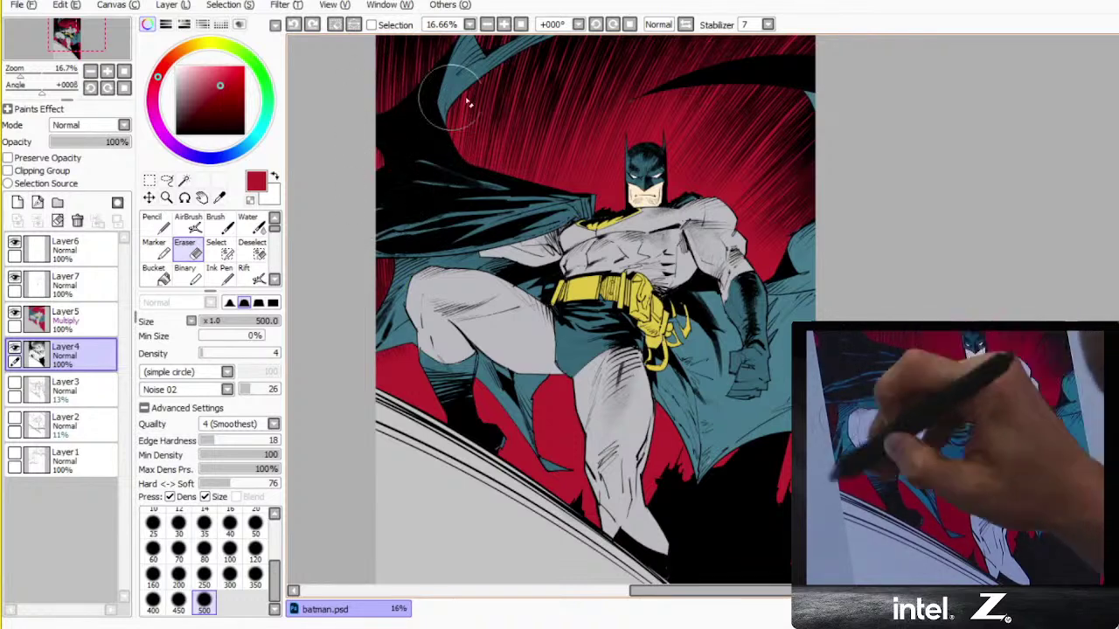
{"action": "left_click_drag", "start_coordinate": [443, 179], "coordinate": [411, 328]}
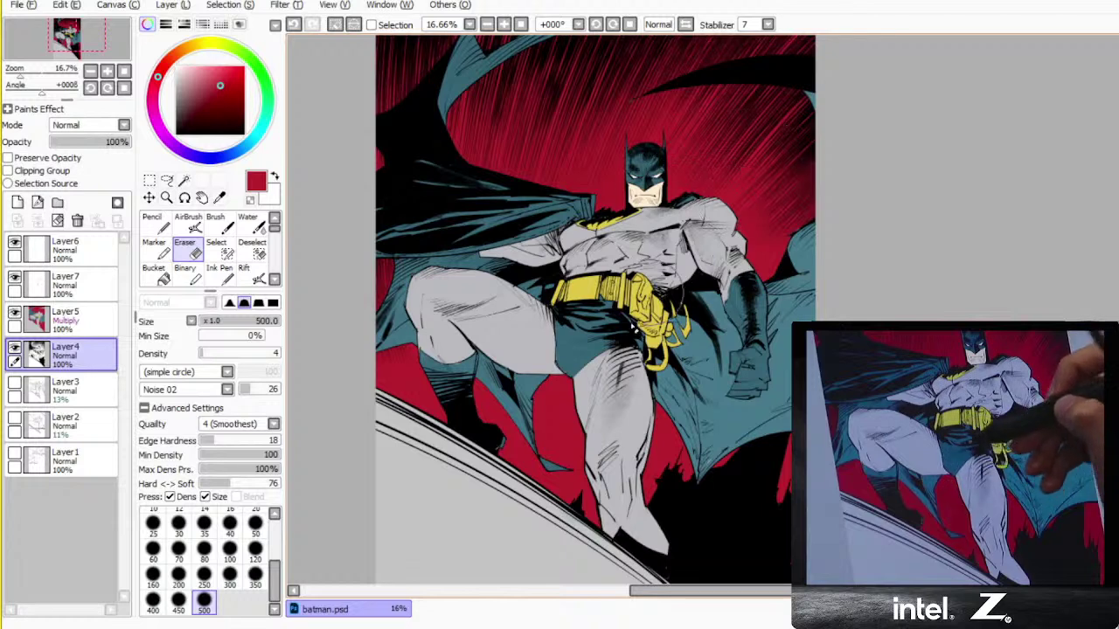
- Clear the background selection and sample the trunks' teal on Layer5 for the Brush
{"action": "left_click", "coordinate": [150, 180]}
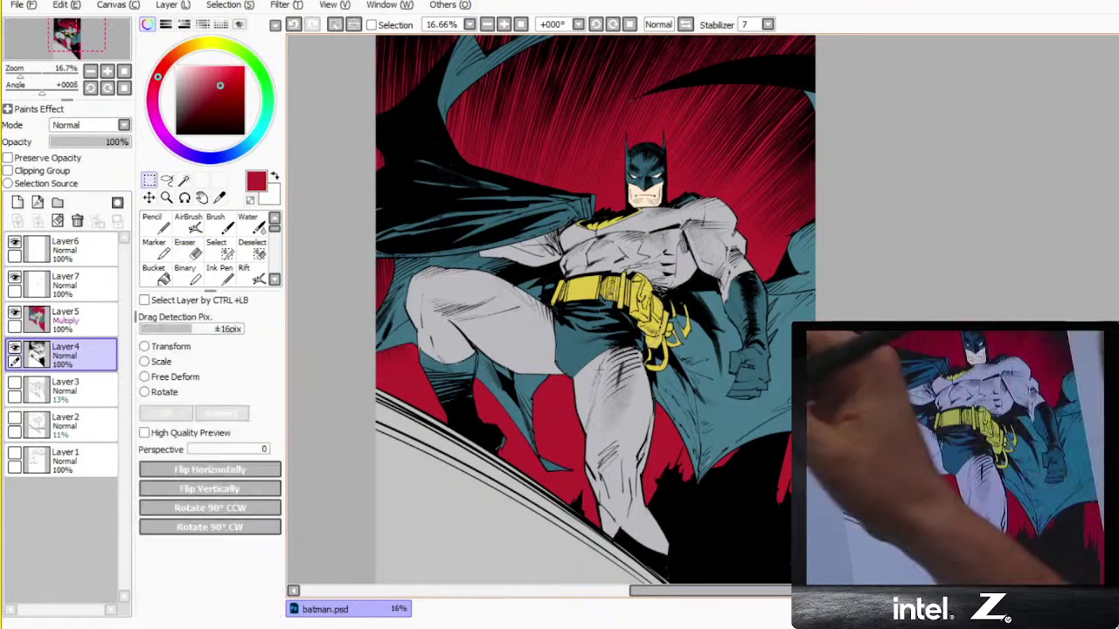
{"action": "left_click_drag", "start_coordinate": [560, 333], "coordinate": [579, 383]}
{"action": "key", "text": "b"}
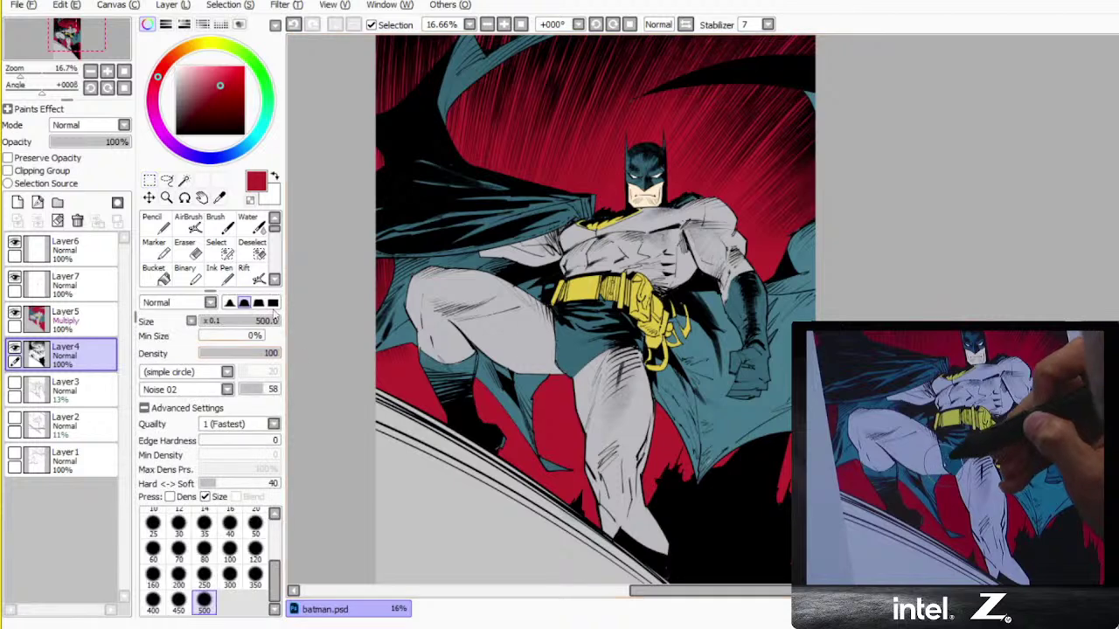
{"action": "left_click", "coordinate": [562, 346], "text": "ctrl+shift"}
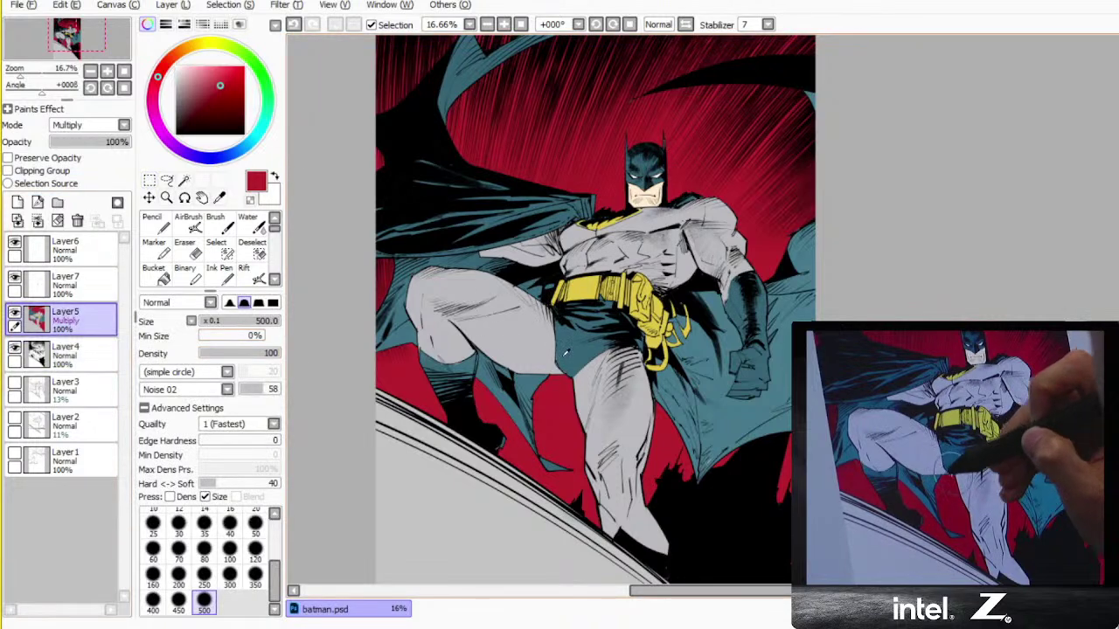
{"action": "right_click", "coordinate": [565, 350]}
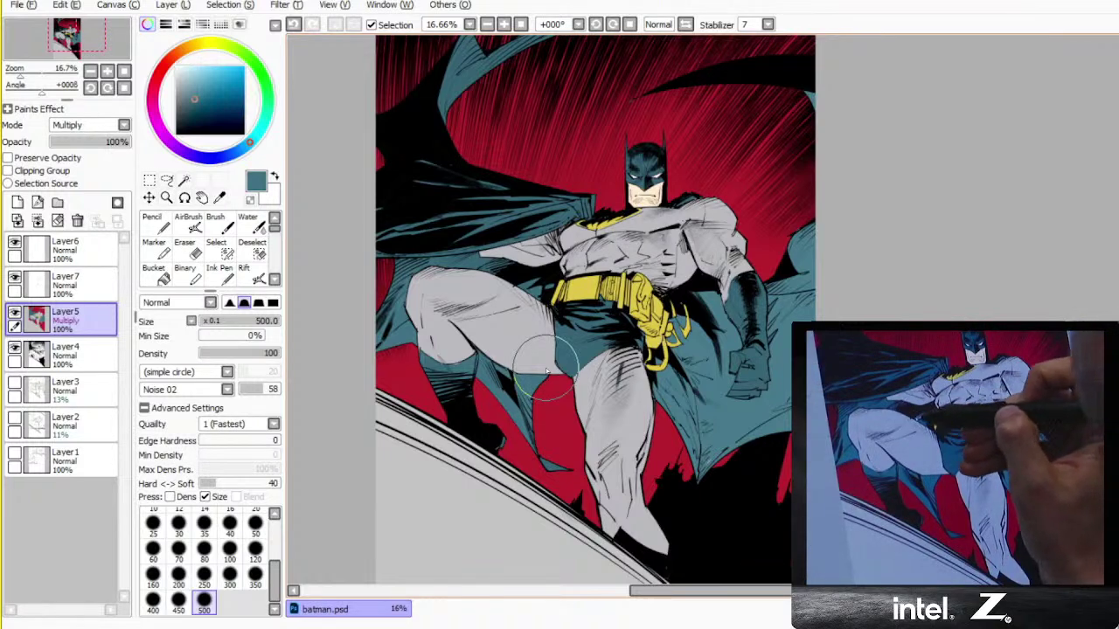
- Sample black on Layer4, brush shading along the cape folds and glove cuff, and undo the last cuff stroke
{"action": "left_click", "coordinate": [66, 354]}
{"action": "left_click", "coordinate": [547, 273], "text": "alt"}
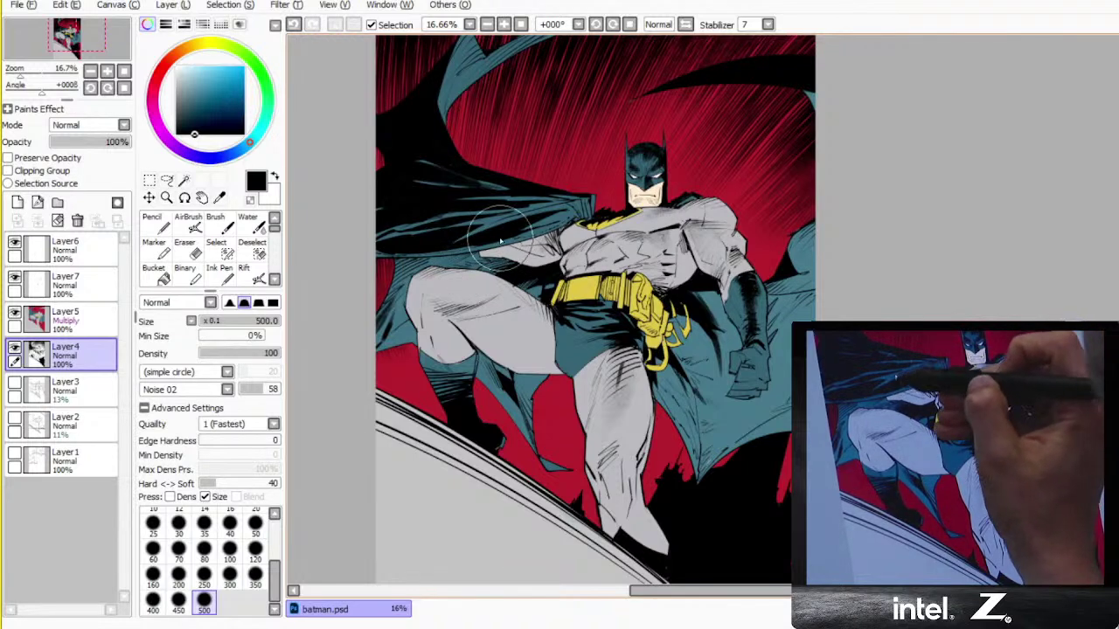
{"action": "left_click_drag", "start_coordinate": [504, 241], "coordinate": [572, 213]}
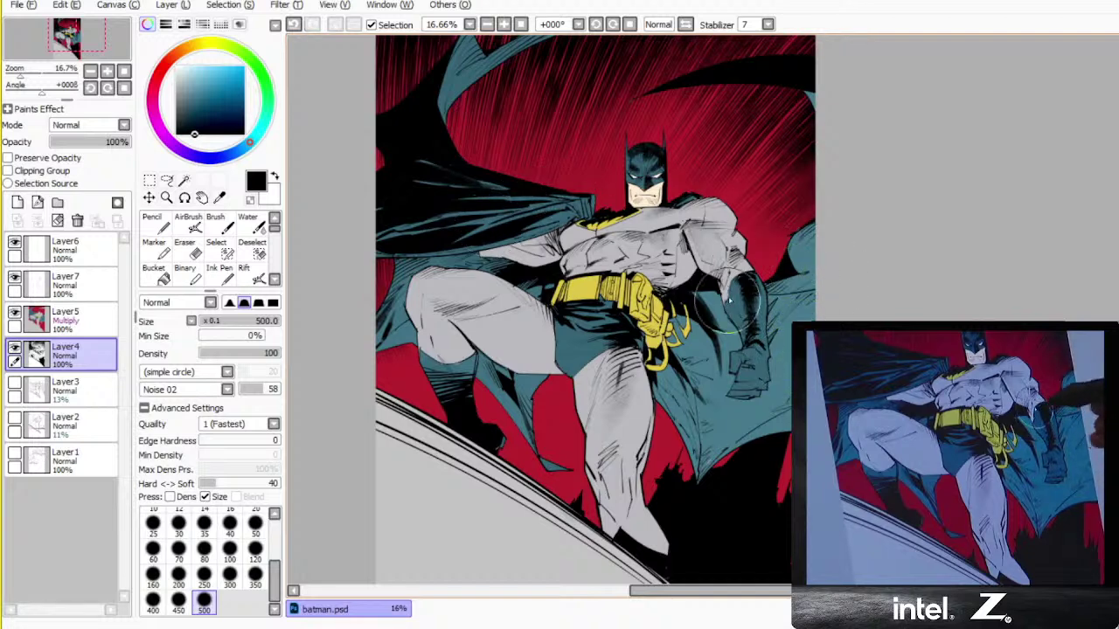
{"action": "left_click_drag", "start_coordinate": [727, 301], "coordinate": [749, 266]}
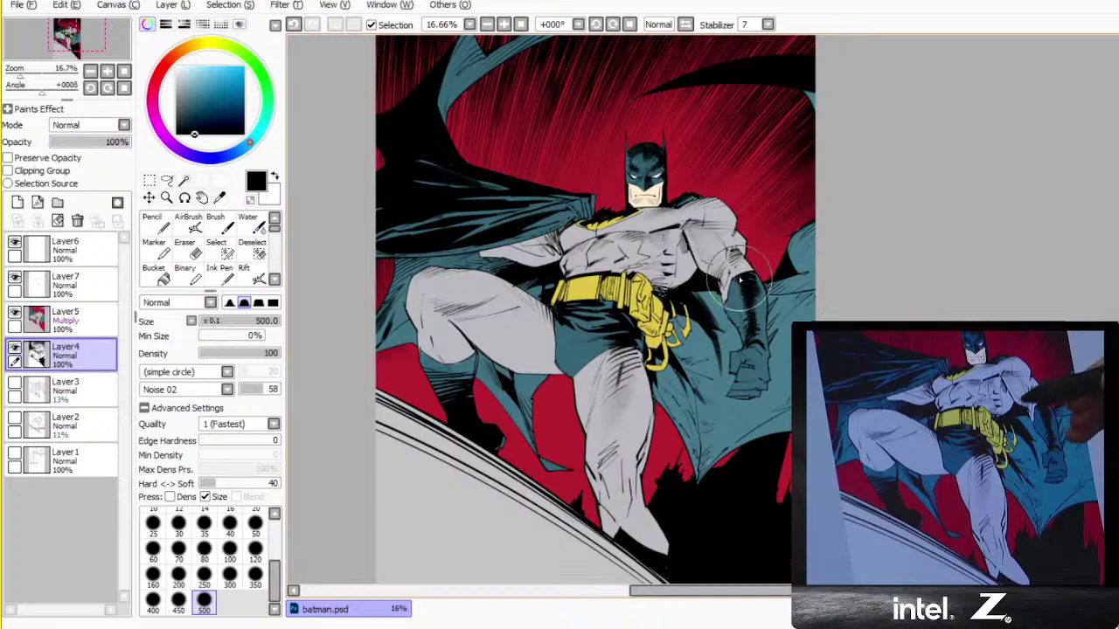
{"action": "left_click_drag", "start_coordinate": [747, 275], "coordinate": [748, 275]}
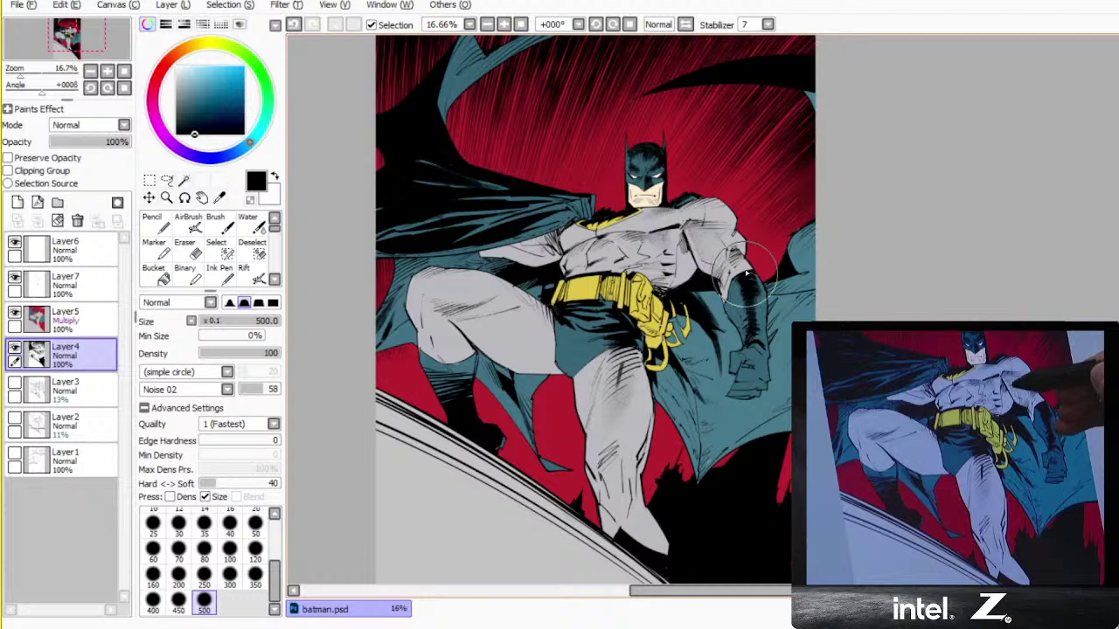
{"action": "key", "text": "ctrl+z"}
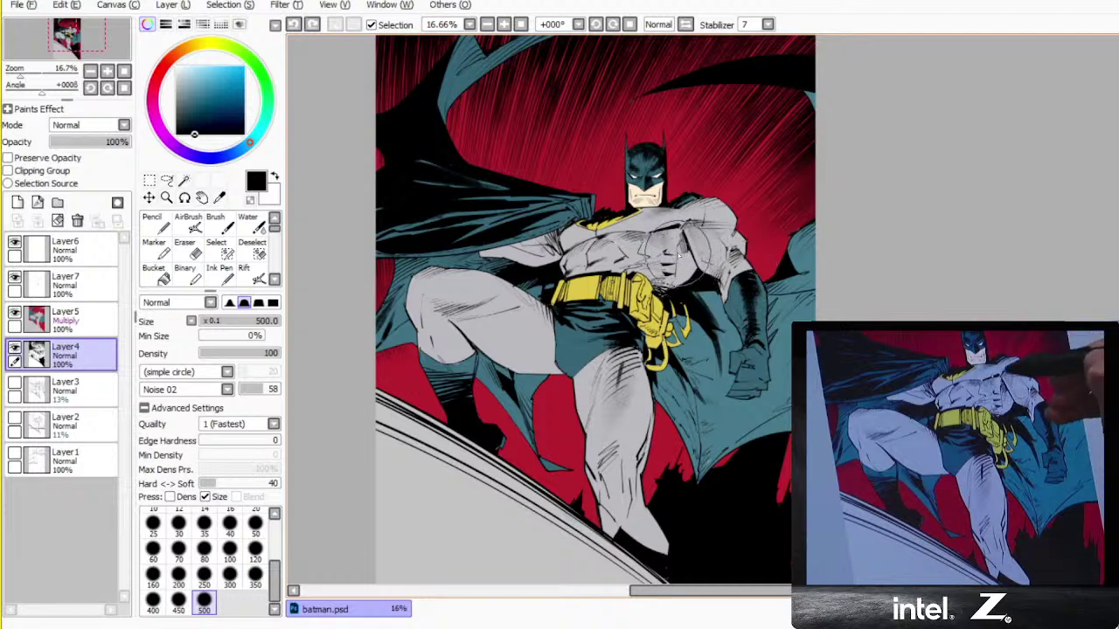
- Brush fine black shading strokes across the chest and its upper muscle contours on Layer4
{"action": "mouse_move", "coordinate": [675, 243]}
{"action": "left_mouse_down"}
{"action": "mouse_move", "coordinate": [675, 273]}
{"action": "mouse_move", "coordinate": [692, 263]}
{"action": "left_mouse_up"}
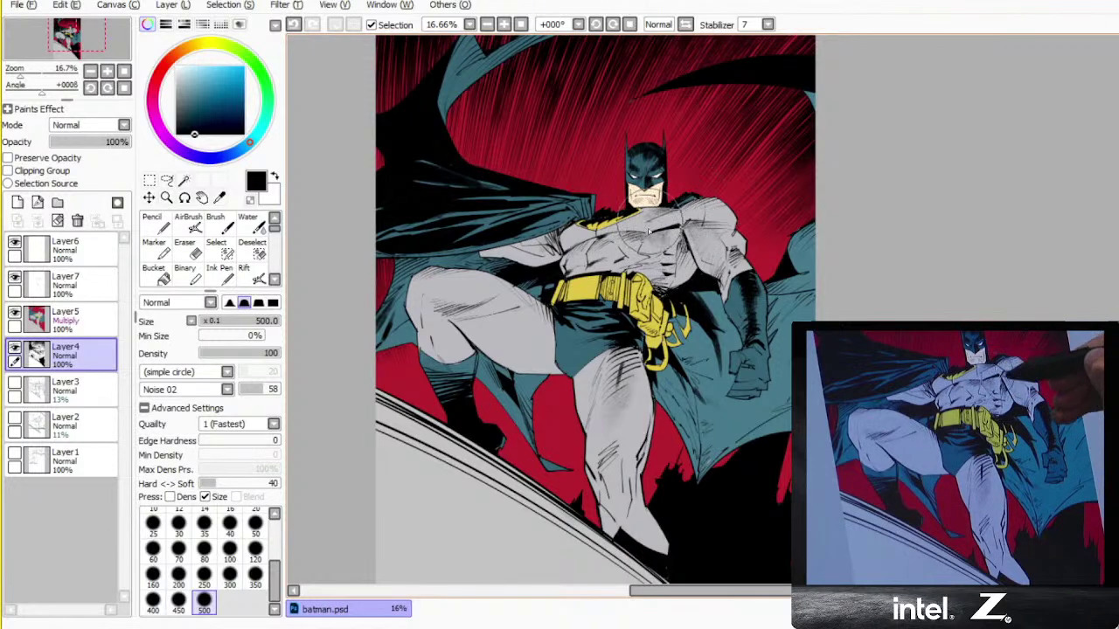
{"action": "mouse_move", "coordinate": [647, 229]}
{"action": "left_mouse_down"}
{"action": "mouse_move", "coordinate": [695, 262]}
{"action": "mouse_move", "coordinate": [701, 229]}
{"action": "mouse_move", "coordinate": [691, 198]}
{"action": "left_mouse_up"}
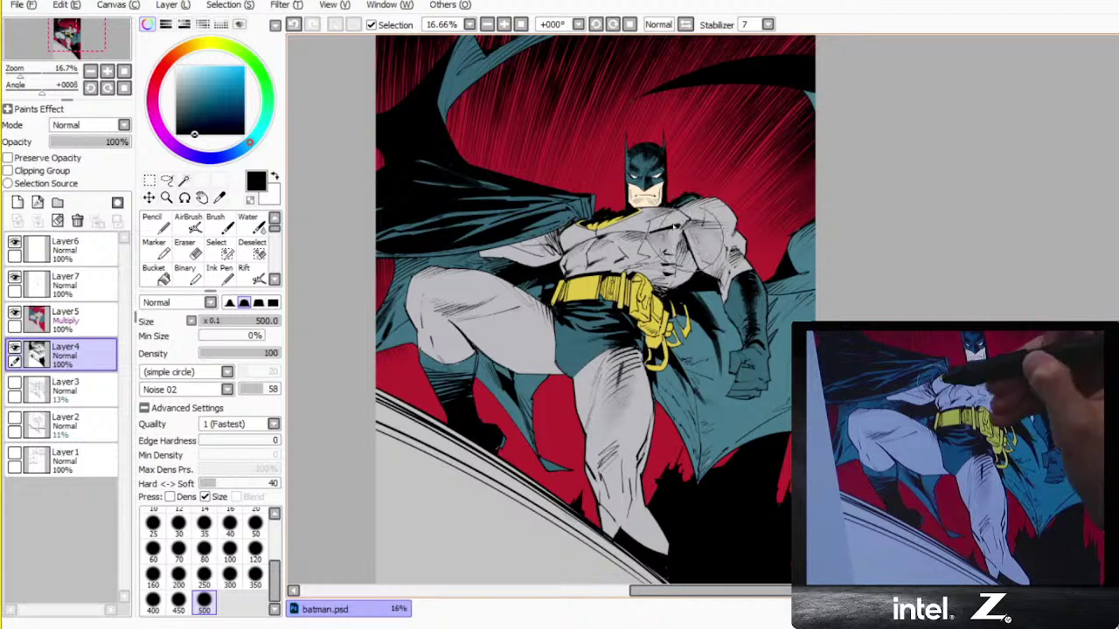
{"action": "mouse_move", "coordinate": [682, 223]}
{"action": "left_mouse_down"}
{"action": "mouse_move", "coordinate": [691, 249]}
{"action": "mouse_move", "coordinate": [618, 229]}
{"action": "left_mouse_up"}
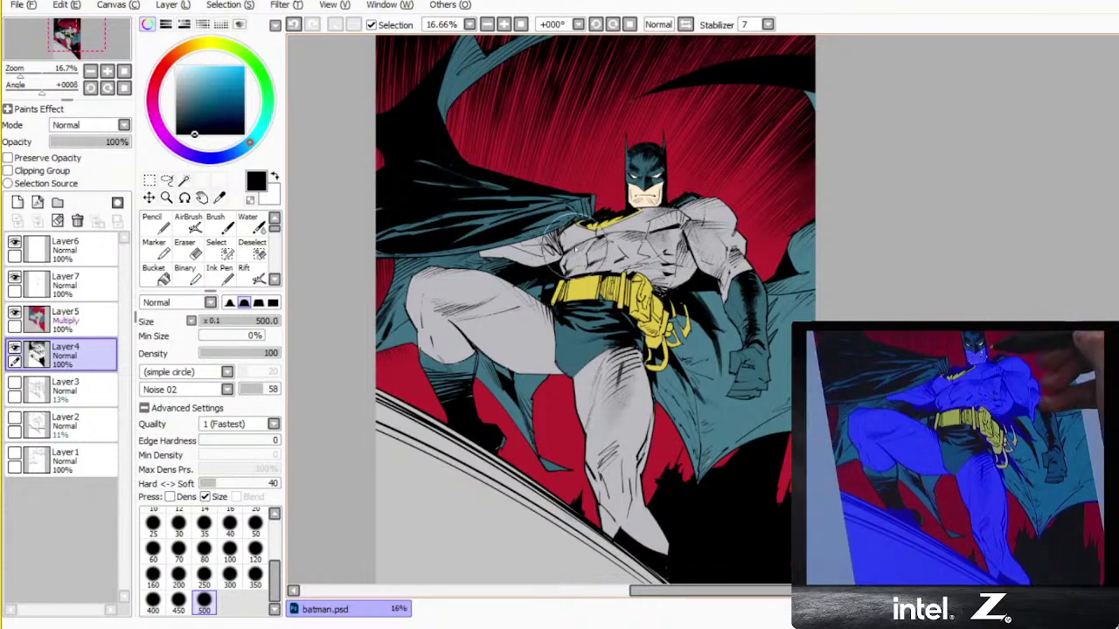
- Select the suit, cowl, cape and belt areas on Layer5 with the Magic Wand, raising the colour difference to ±99
{"action": "left_click", "coordinate": [92, 321]}
{"action": "key", "text": "w"}
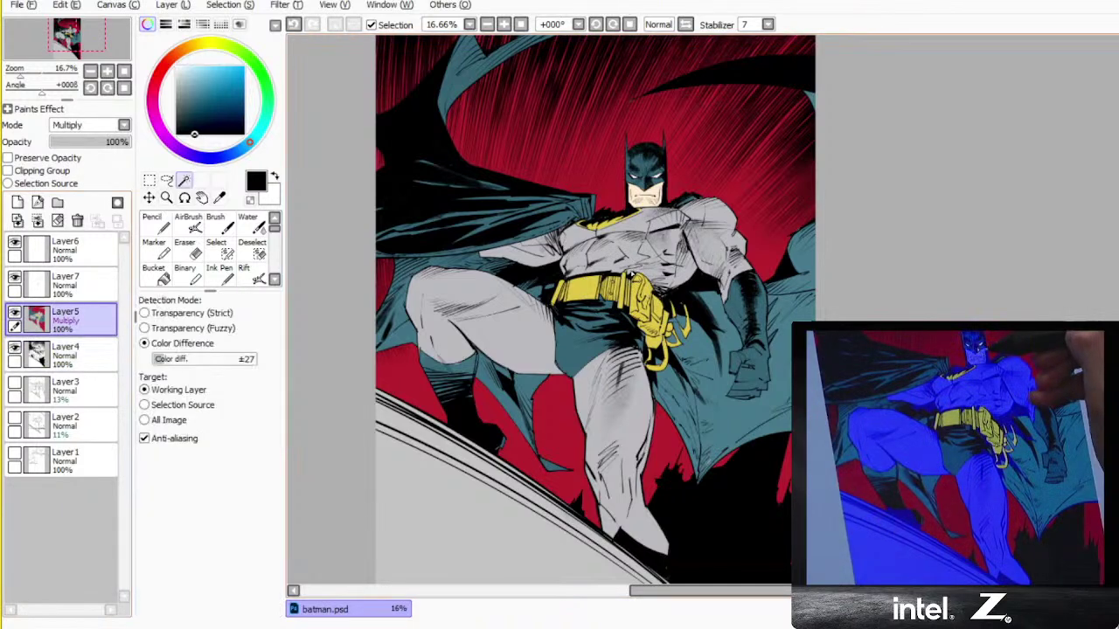
{"action": "left_click", "coordinate": [631, 274]}
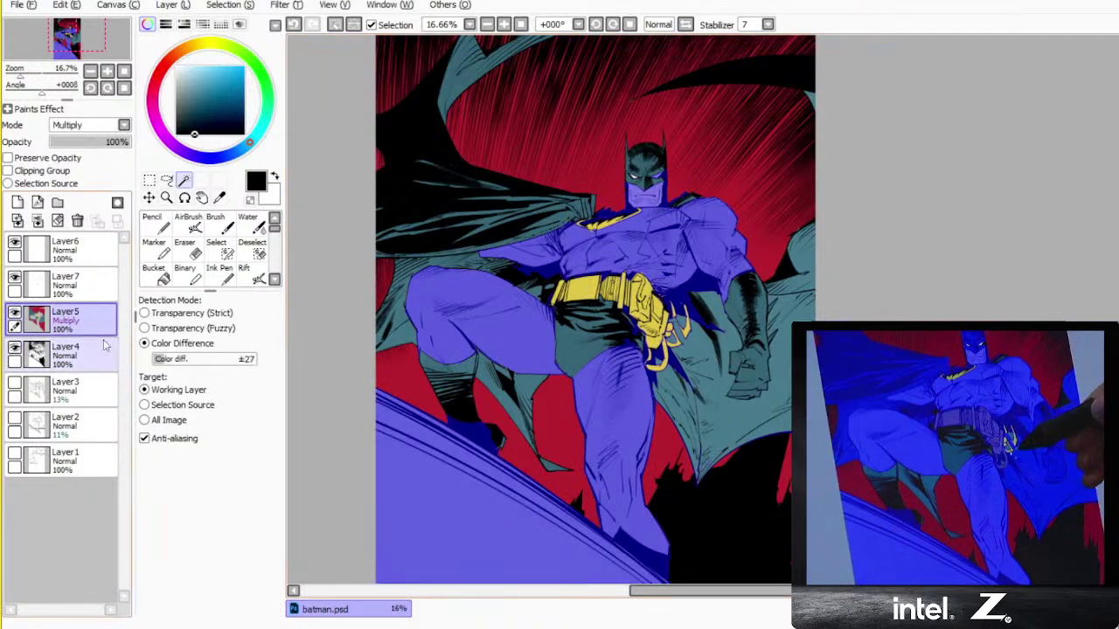
{"action": "left_click", "coordinate": [646, 182]}
{"action": "left_click", "coordinate": [551, 214]}
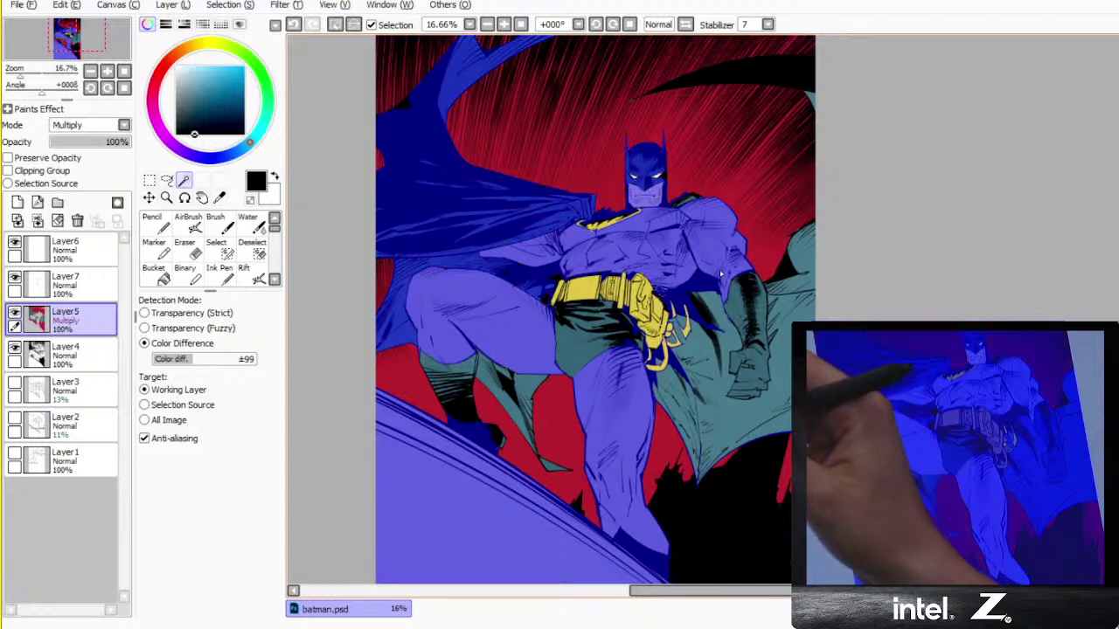
{"action": "left_click", "coordinate": [704, 376]}
{"action": "left_click", "coordinate": [651, 315]}
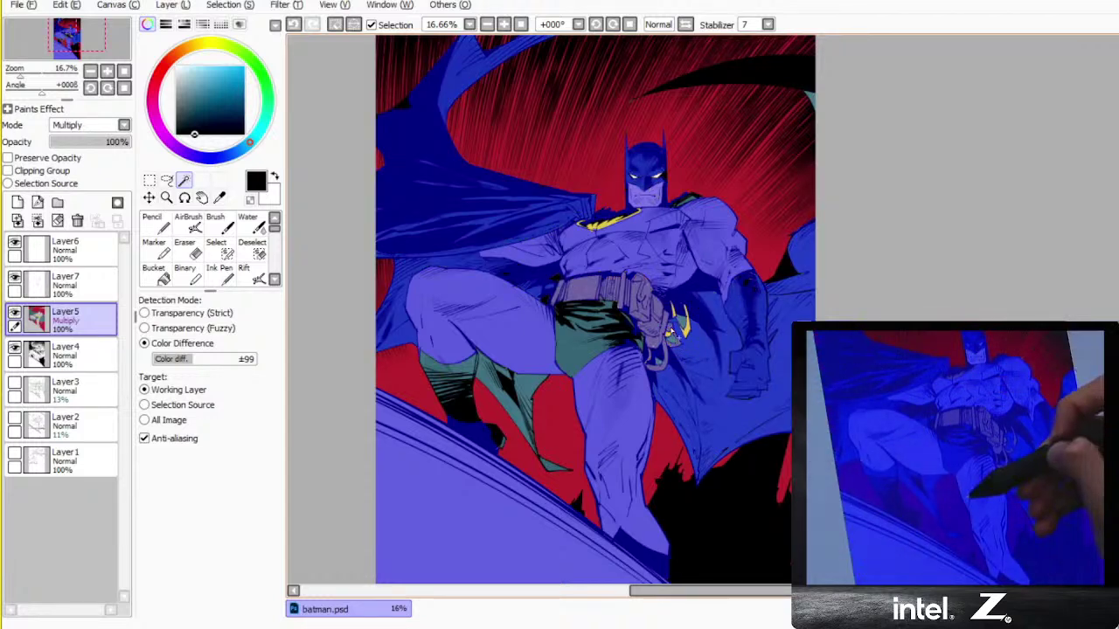
- Load Layer5's painted area as the selection and subtract the red background regions around the figure with the Magic Wand
{"action": "left_click", "coordinate": [40, 323], "text": "ctrl"}
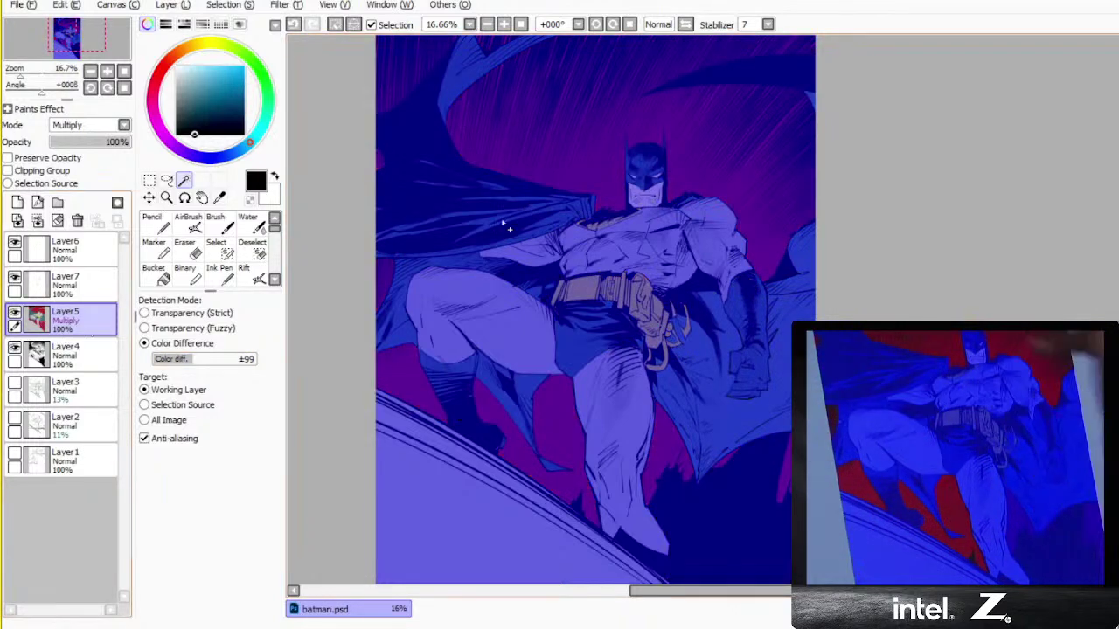
{"action": "left_click", "coordinate": [718, 193]}
{"action": "left_click", "coordinate": [561, 429]}
{"action": "left_click", "coordinate": [406, 372]}
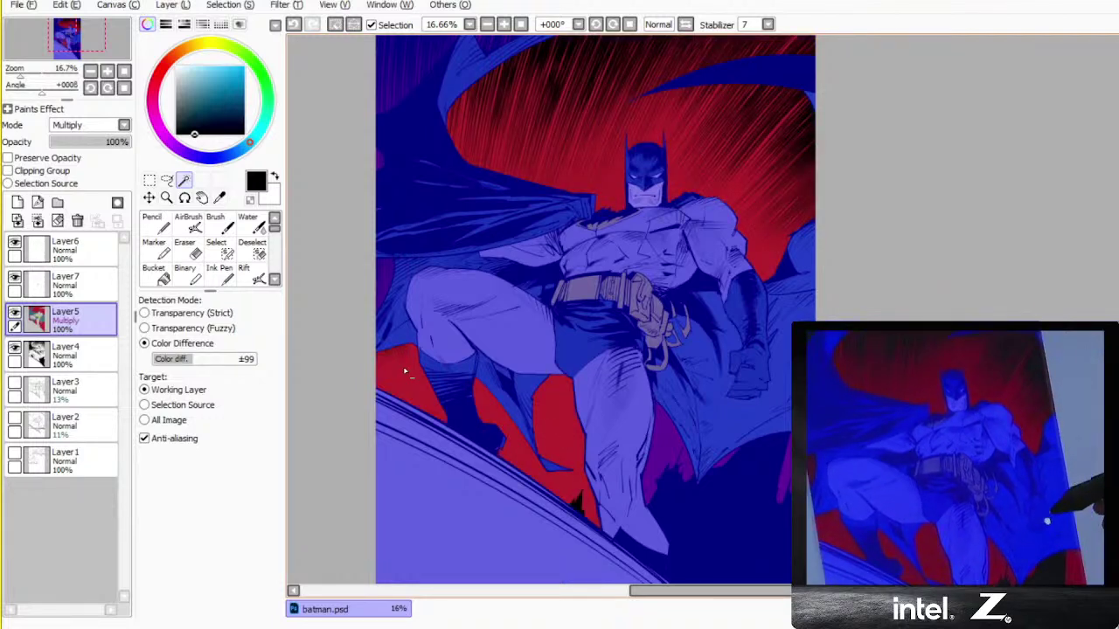
{"action": "left_click", "coordinate": [425, 63]}
{"action": "left_click", "coordinate": [662, 437]}
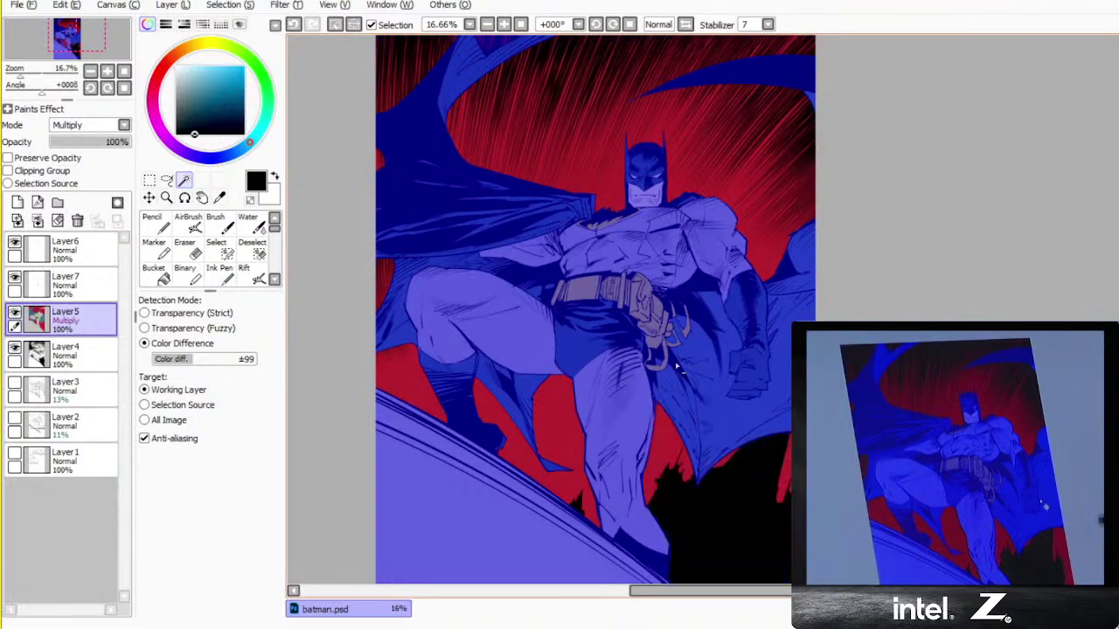
{"action": "left_click_drag", "start_coordinate": [772, 374], "coordinate": [713, 426]}
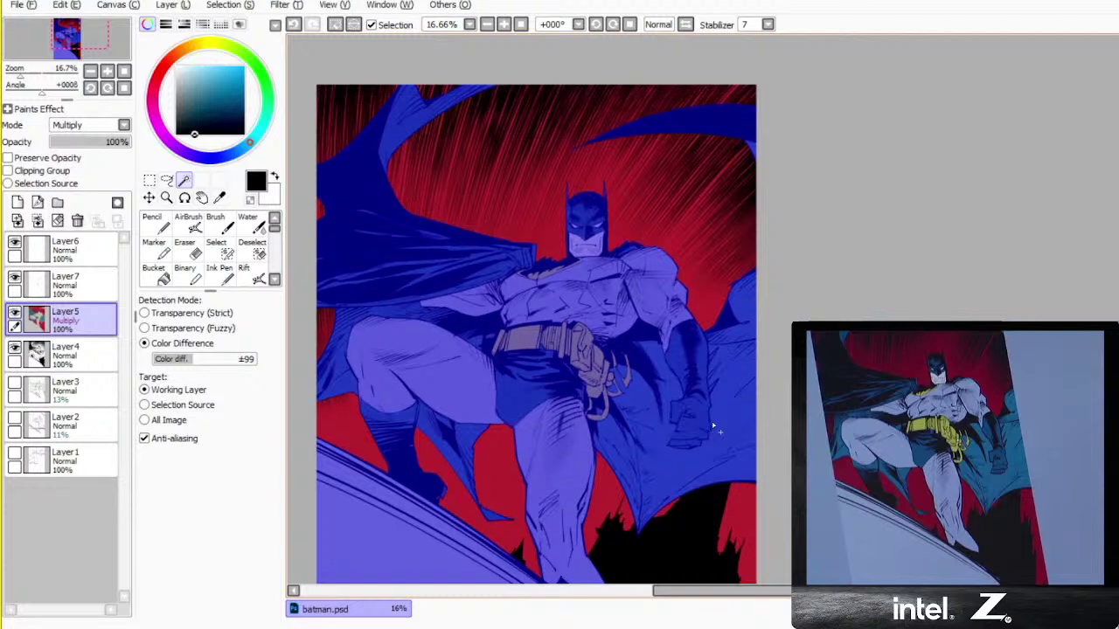
- Hide the selection overlay and add a new layer above Layer5 with the Multiply blending mode
{"action": "scroll", "coordinate": [713, 426], "scroll_direction": "down", "scroll_amount": 1}
{"action": "key", "text": "ctrl+d"}
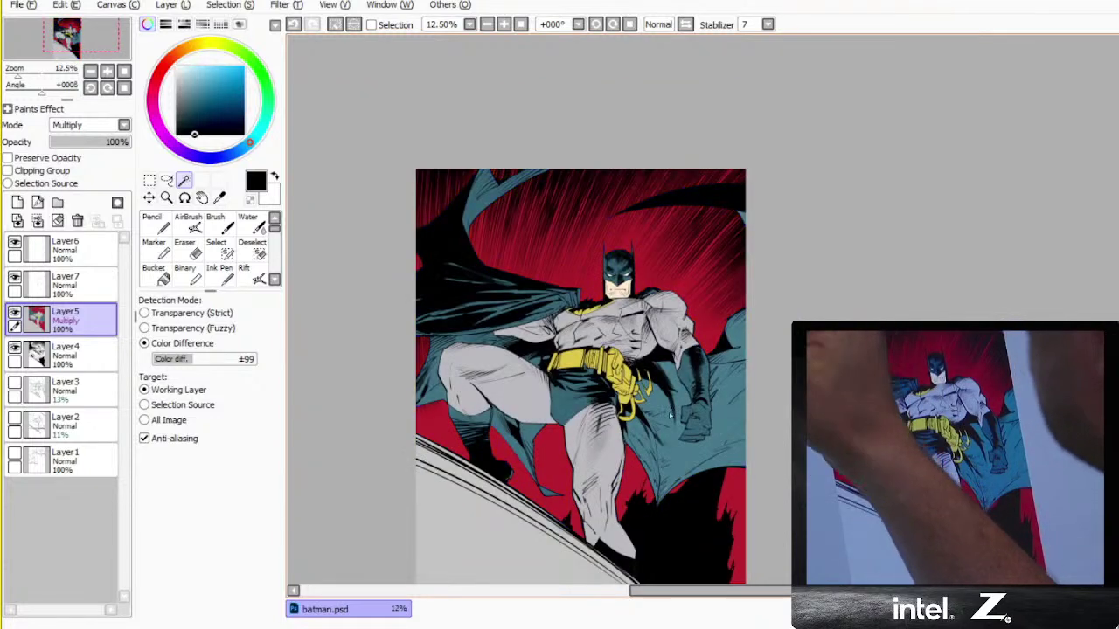
{"action": "left_click_drag", "start_coordinate": [721, 434], "coordinate": [676, 371]}
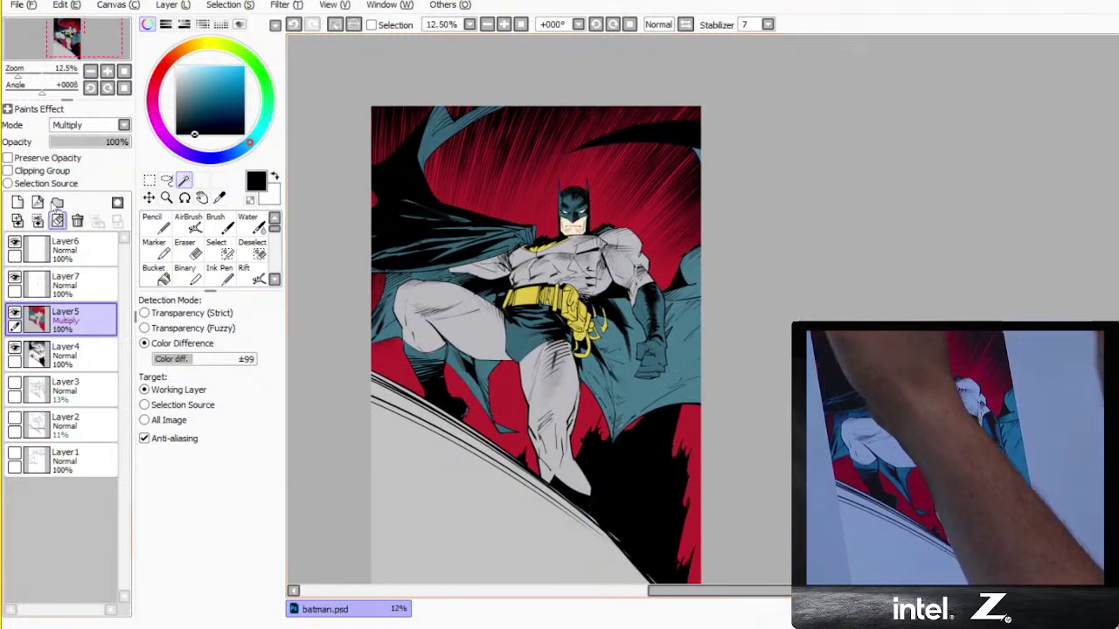
{"action": "left_click", "coordinate": [17, 203]}
{"action": "left_click", "coordinate": [124, 125]}
{"action": "left_click", "coordinate": [70, 137]}
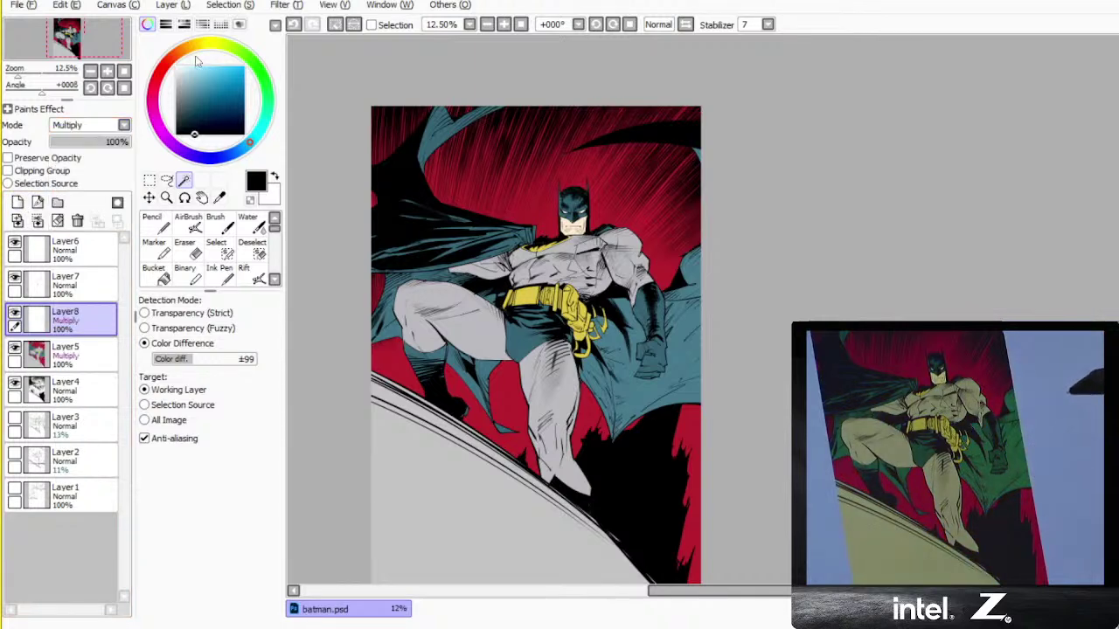
- Try light yellow and salmon Bucket fills over the selected figure area on Layer8
{"action": "left_click", "coordinate": [200, 44]}
{"action": "left_click", "coordinate": [209, 67]}
{"action": "left_click", "coordinate": [156, 273]}
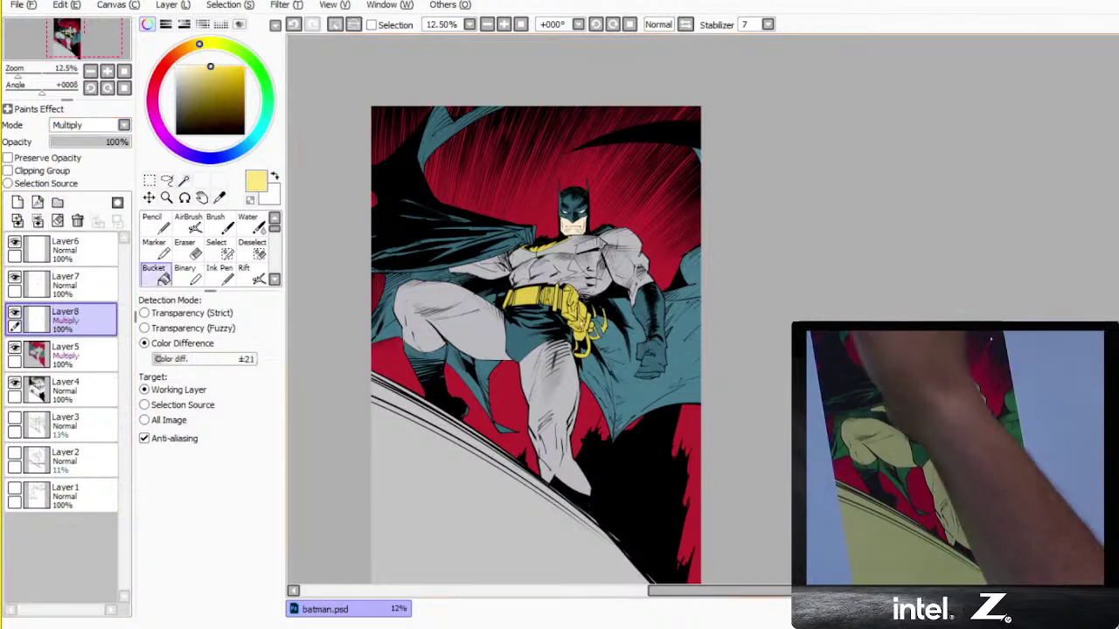
{"action": "left_click", "coordinate": [611, 306]}
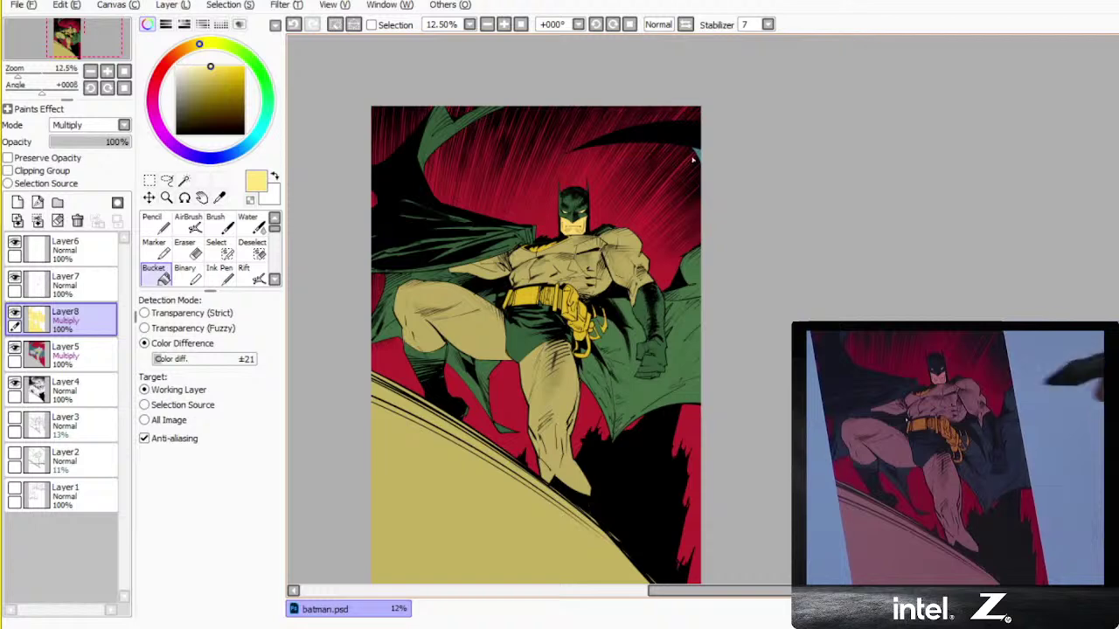
{"action": "left_click", "coordinate": [168, 59]}
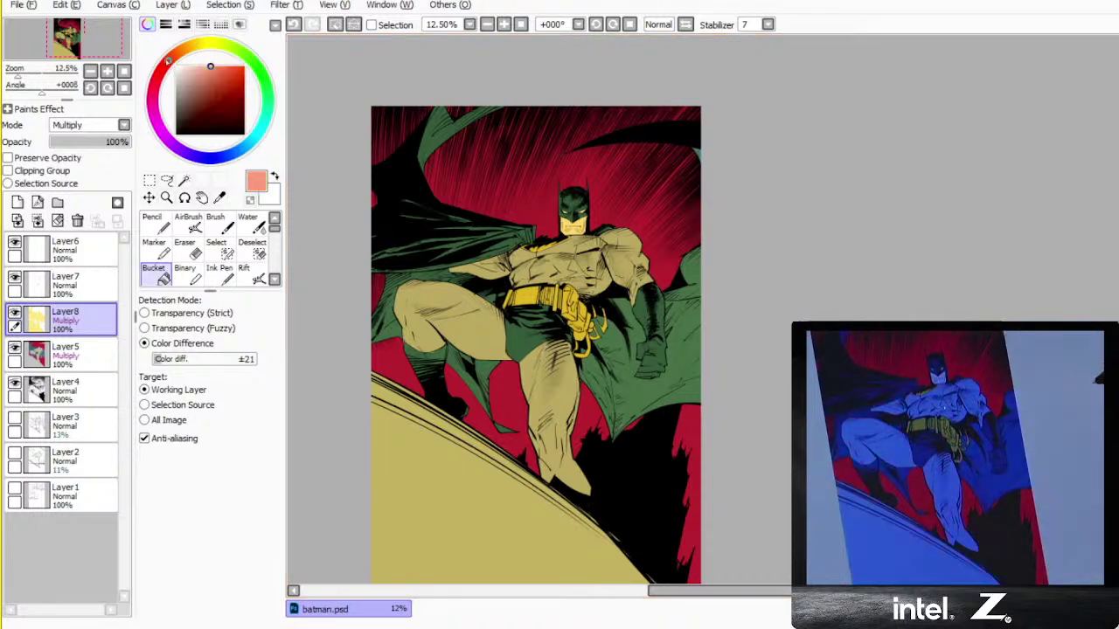
{"action": "left_click", "coordinate": [455, 319]}
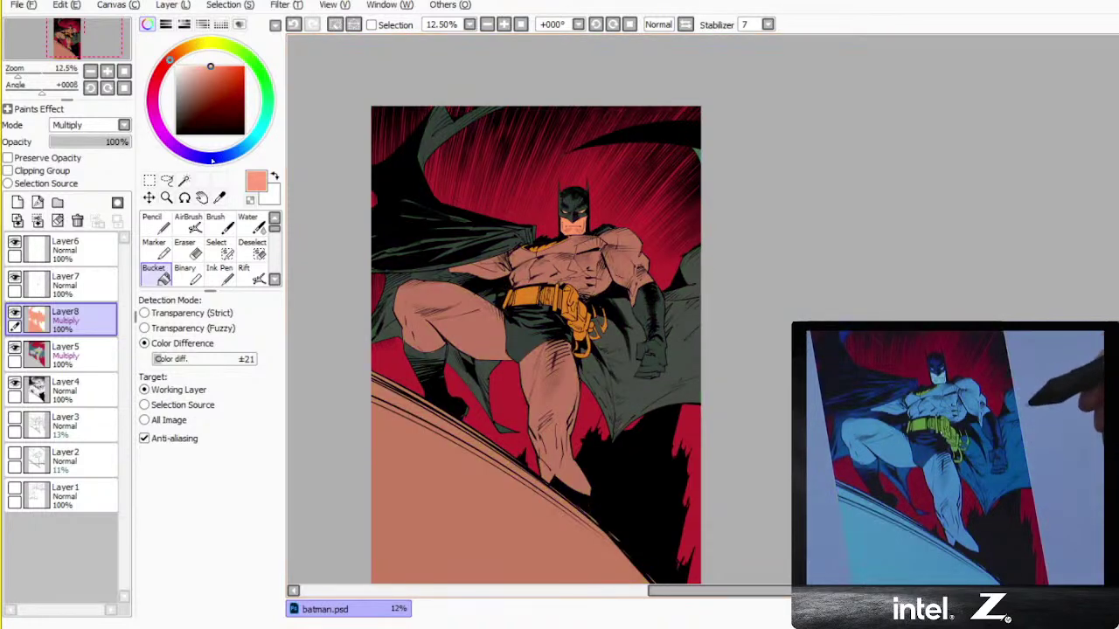
- Try periwinkle blue and pale sky-blue tints over the figure area on Layer8
{"action": "left_click", "coordinate": [225, 155]}
{"action": "left_click", "coordinate": [454, 321]}
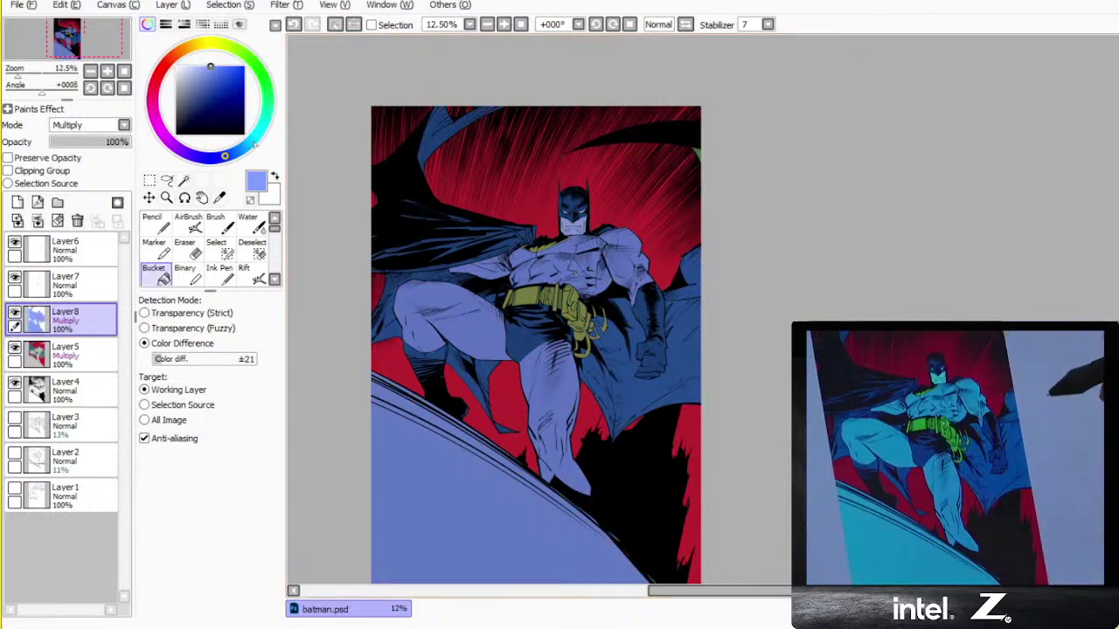
{"action": "left_click", "coordinate": [251, 143]}
{"action": "left_click", "coordinate": [197, 66]}
{"action": "left_click", "coordinate": [674, 294]}
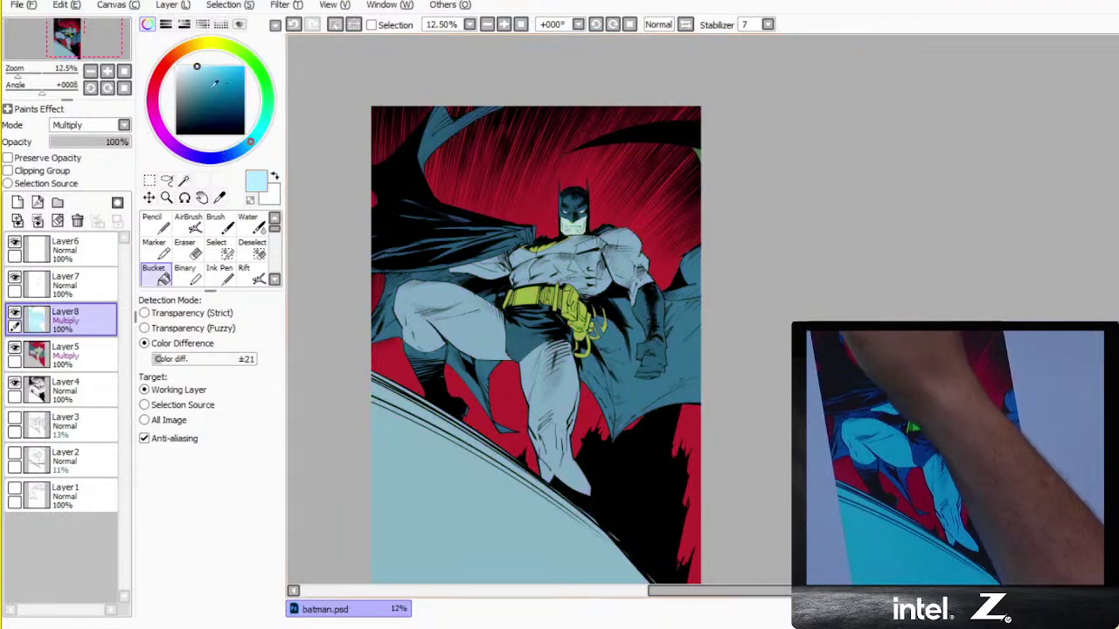
{"action": "left_click", "coordinate": [211, 67]}
{"action": "left_click", "coordinate": [538, 319]}
- Try a golden yellow tint and a pink tint over the figure area on Layer8
{"action": "left_click", "coordinate": [197, 44]}
{"action": "left_click", "coordinate": [537, 320]}
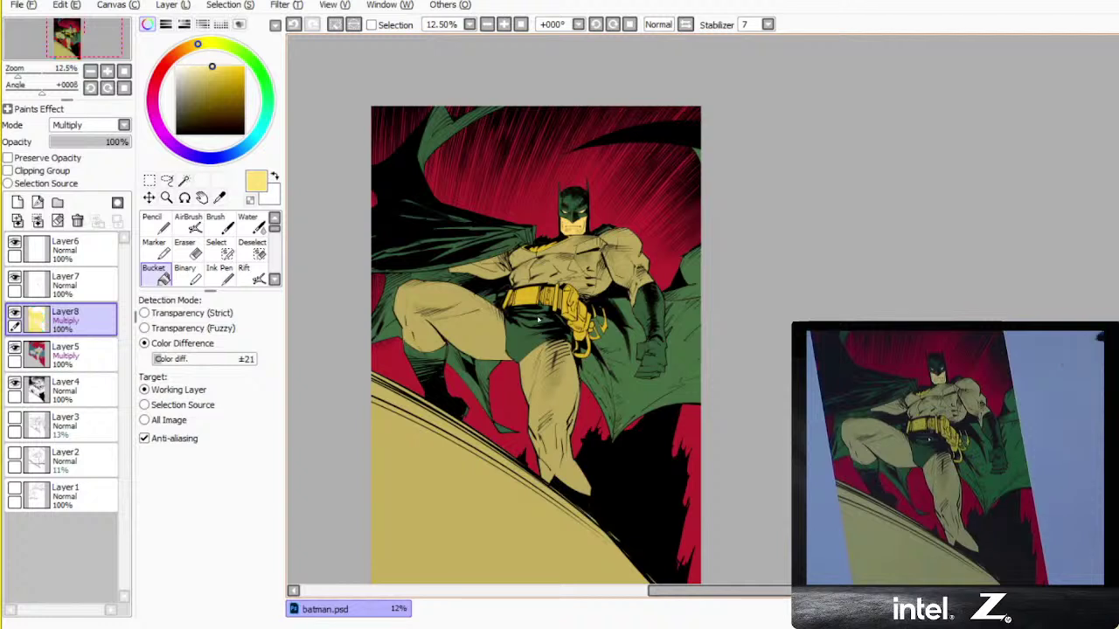
{"action": "left_click", "coordinate": [183, 50]}
{"action": "left_click", "coordinate": [161, 71]}
{"action": "left_click", "coordinate": [205, 90]}
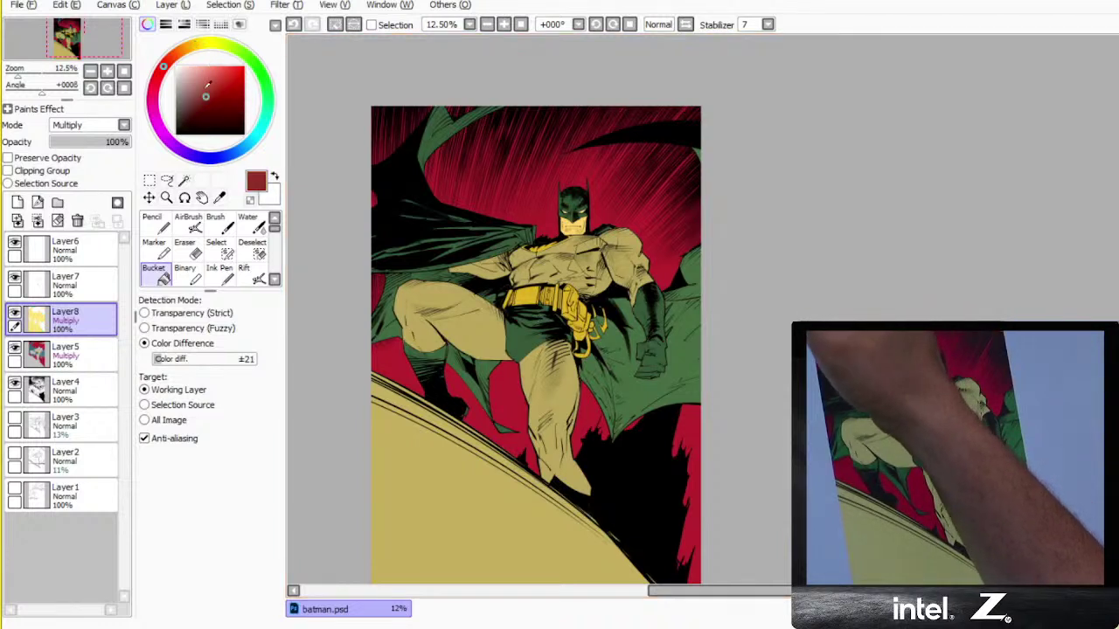
{"action": "left_click", "coordinate": [203, 67]}
{"action": "left_click", "coordinate": [153, 103]}
{"action": "left_click", "coordinate": [207, 67]}
{"action": "left_click", "coordinate": [576, 277]}
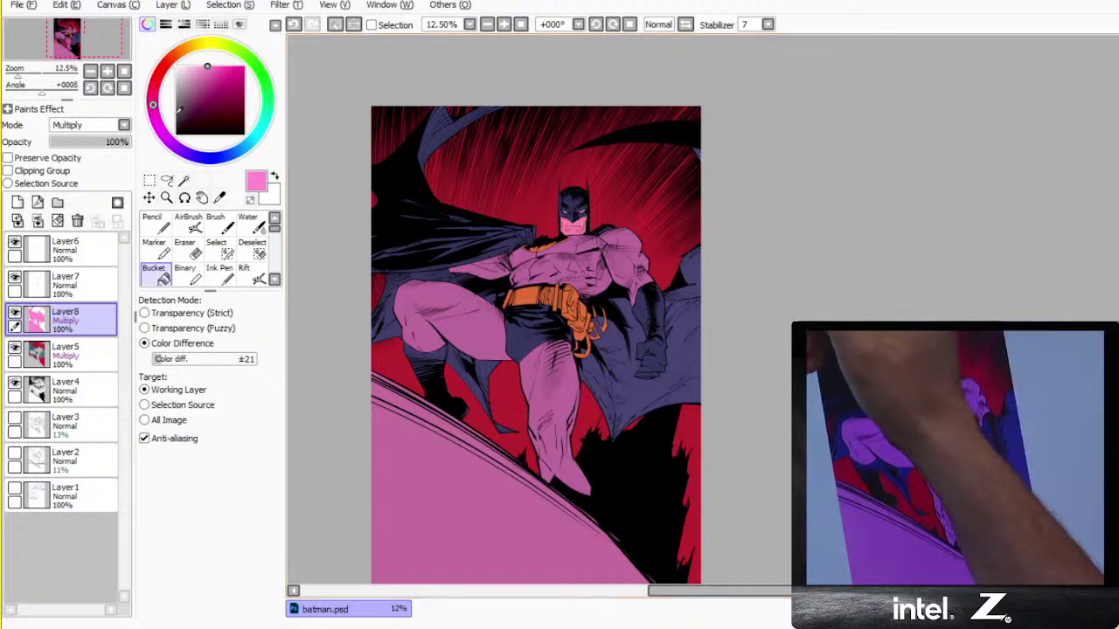
- Test light blue and pale cyan fills over the figure area on Layer8
{"action": "mouse_move", "coordinate": [175, 147]}
{"action": "left_mouse_down"}
{"action": "mouse_move", "coordinate": [214, 160]}
{"action": "mouse_move", "coordinate": [234, 152]}
{"action": "left_mouse_up"}
{"action": "left_click", "coordinate": [581, 271]}
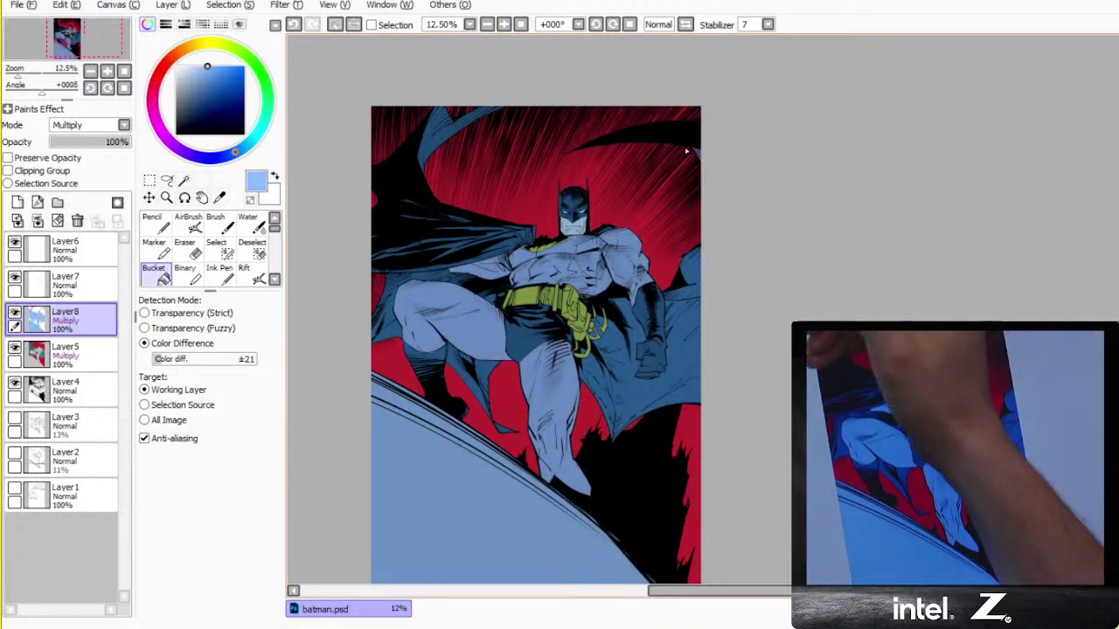
{"action": "left_click", "coordinate": [257, 134]}
{"action": "left_click", "coordinate": [201, 66]}
{"action": "left_click", "coordinate": [581, 271]}
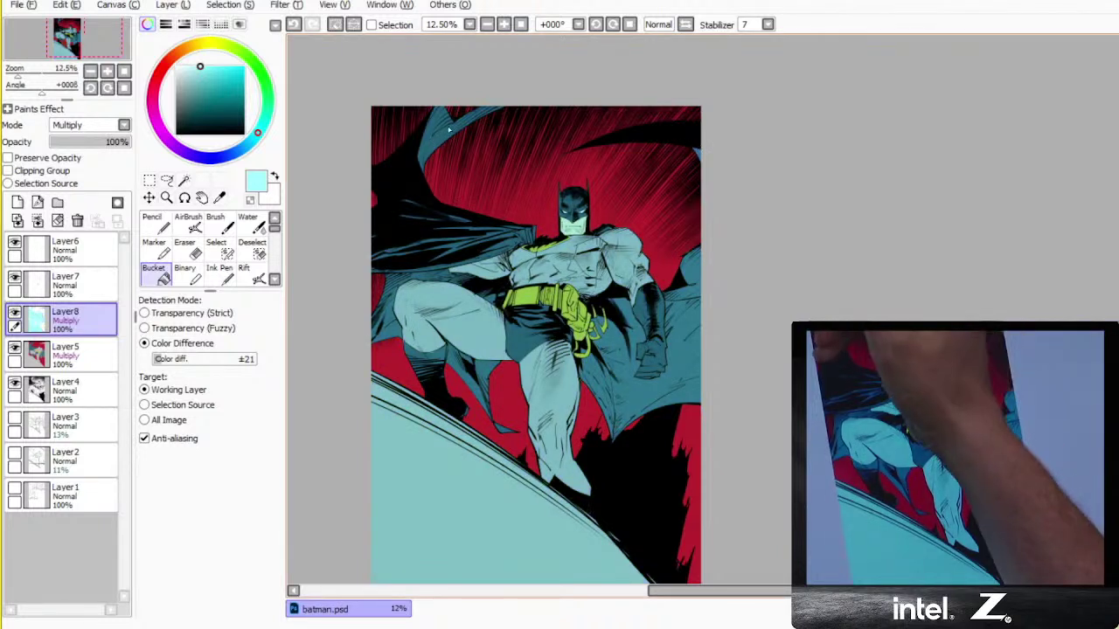
- Test a saturated sky-blue fill and a brighter, lighter version over the figure area on Layer8
{"action": "left_click", "coordinate": [262, 125]}
{"action": "left_click", "coordinate": [248, 142]}
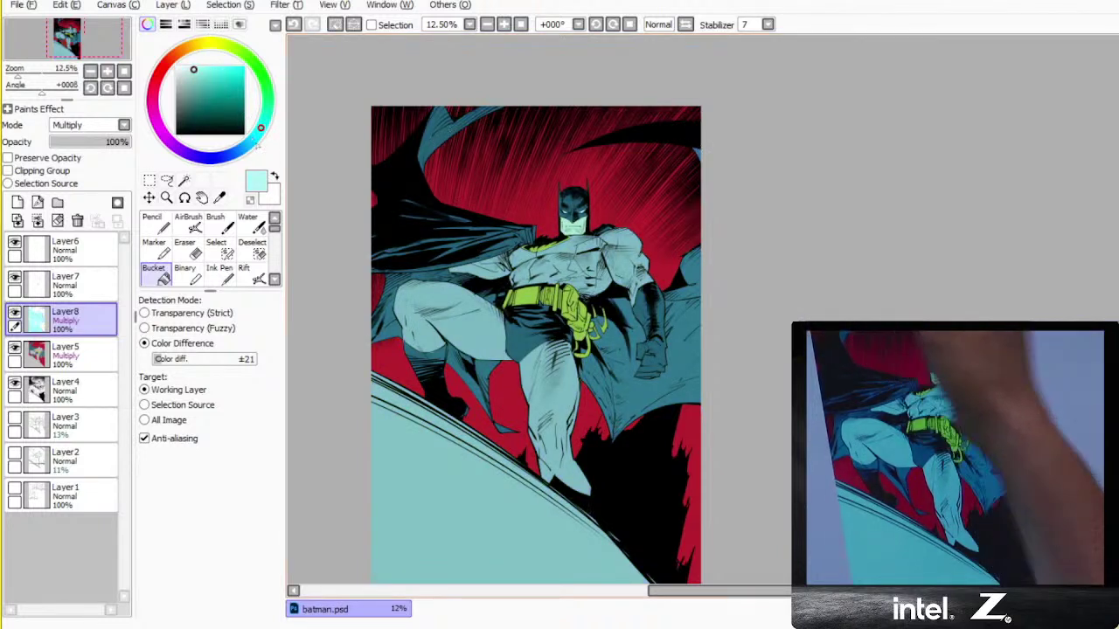
{"action": "left_click", "coordinate": [230, 69]}
{"action": "left_click", "coordinate": [577, 288]}
{"action": "left_click", "coordinate": [576, 289]}
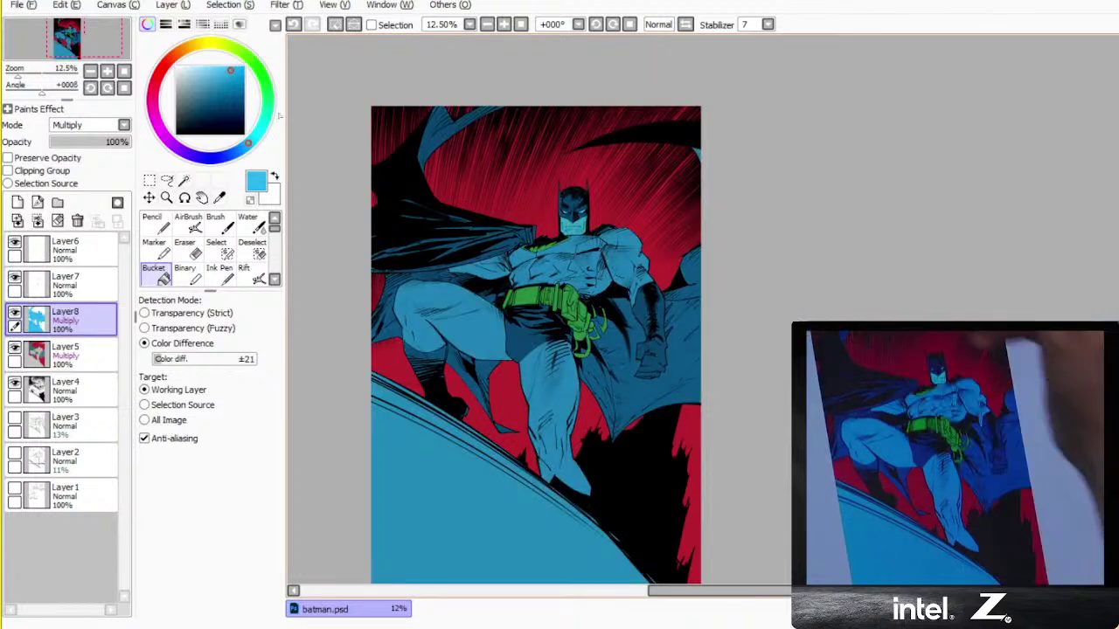
{"action": "left_click", "coordinate": [218, 66]}
{"action": "left_click", "coordinate": [598, 291]}
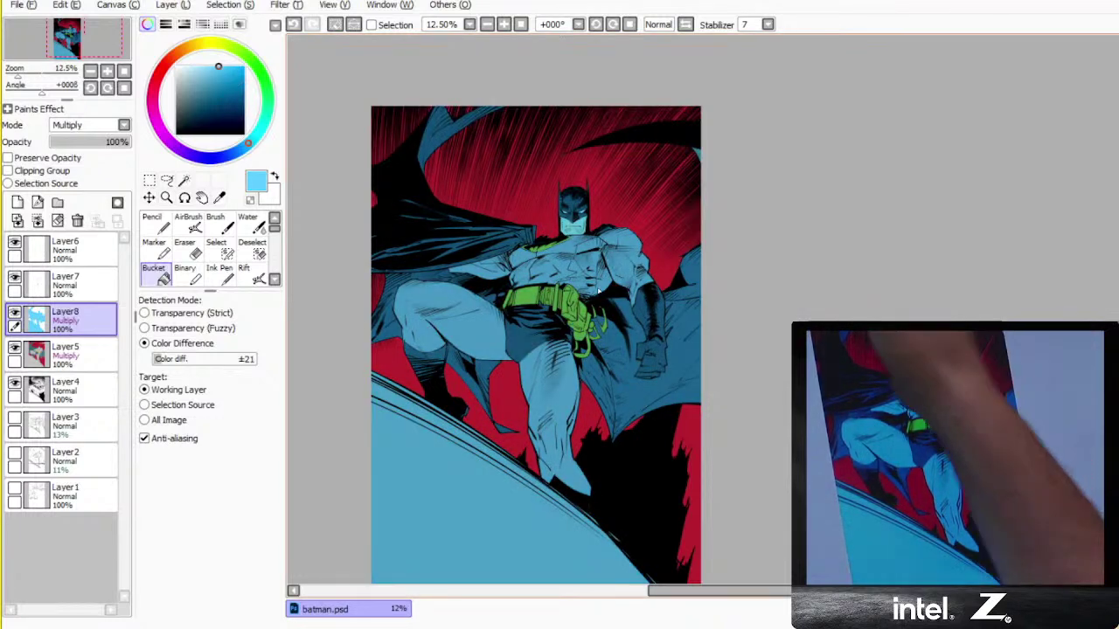
- Fill the figure area on Layer8 with a pale warm golden yellow
{"action": "left_click", "coordinate": [211, 43]}
{"action": "left_click", "coordinate": [203, 66]}
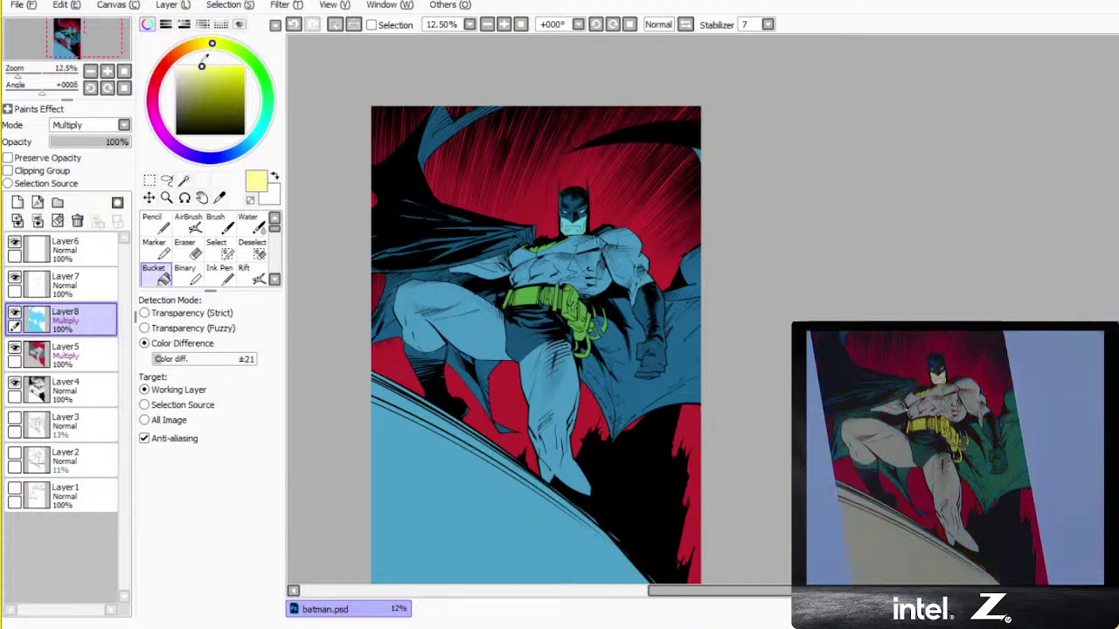
{"action": "left_click", "coordinate": [194, 45]}
{"action": "left_click", "coordinate": [204, 72]}
{"action": "left_click", "coordinate": [203, 67]}
{"action": "left_click", "coordinate": [510, 274]}
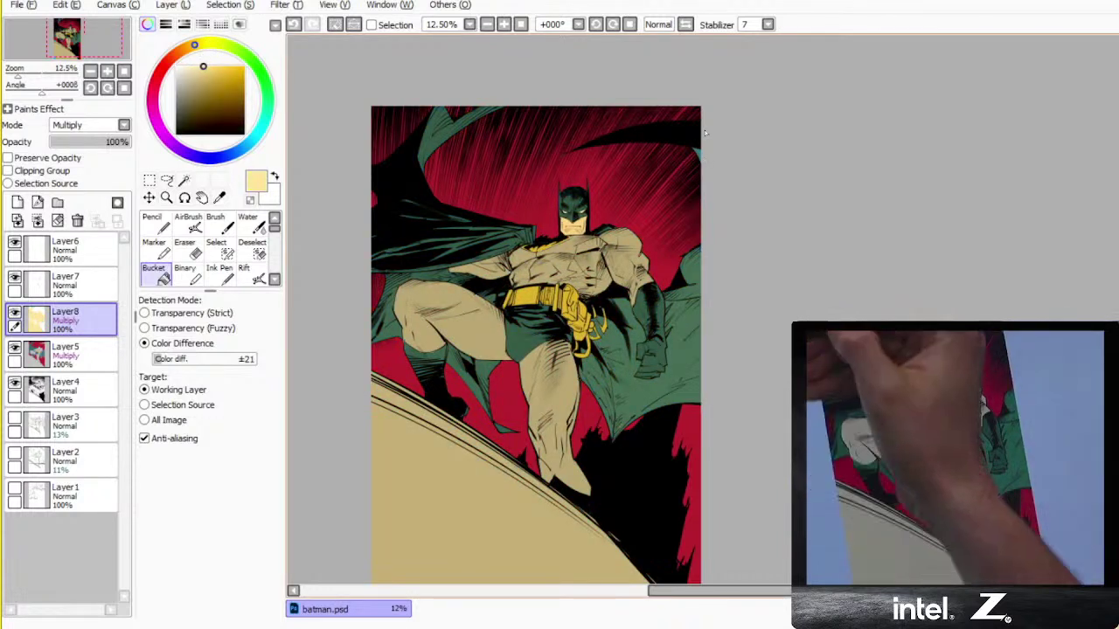
- Set the Bucket's colour difference to ±61 and lower Layer8's opacity to 44%
{"action": "left_click", "coordinate": [202, 359]}
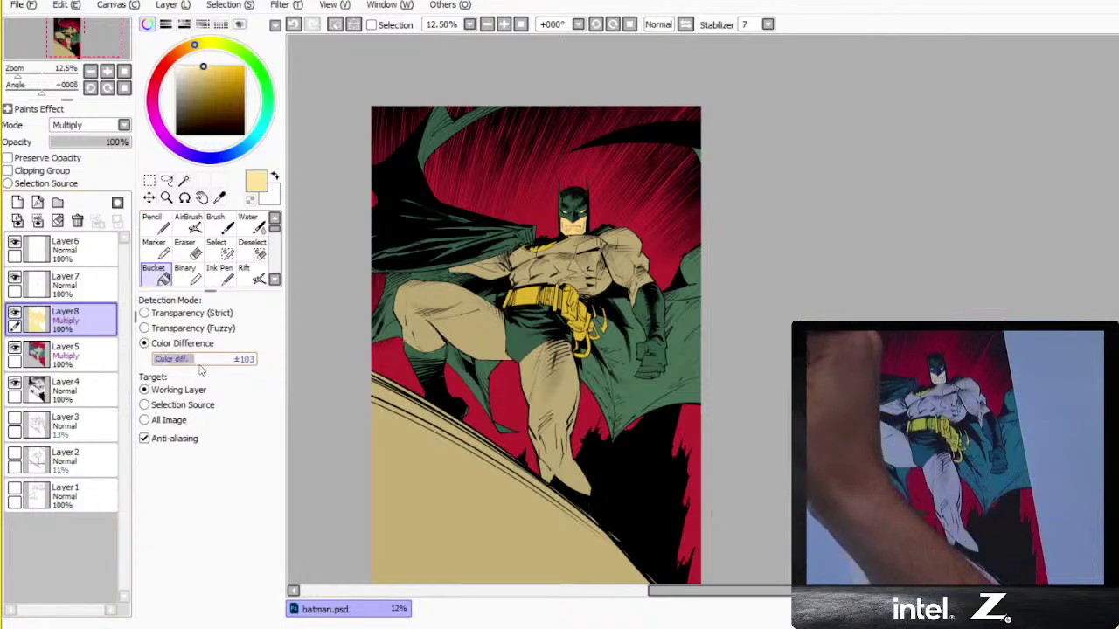
{"action": "left_click", "coordinate": [179, 362]}
{"action": "left_click", "coordinate": [84, 142]}
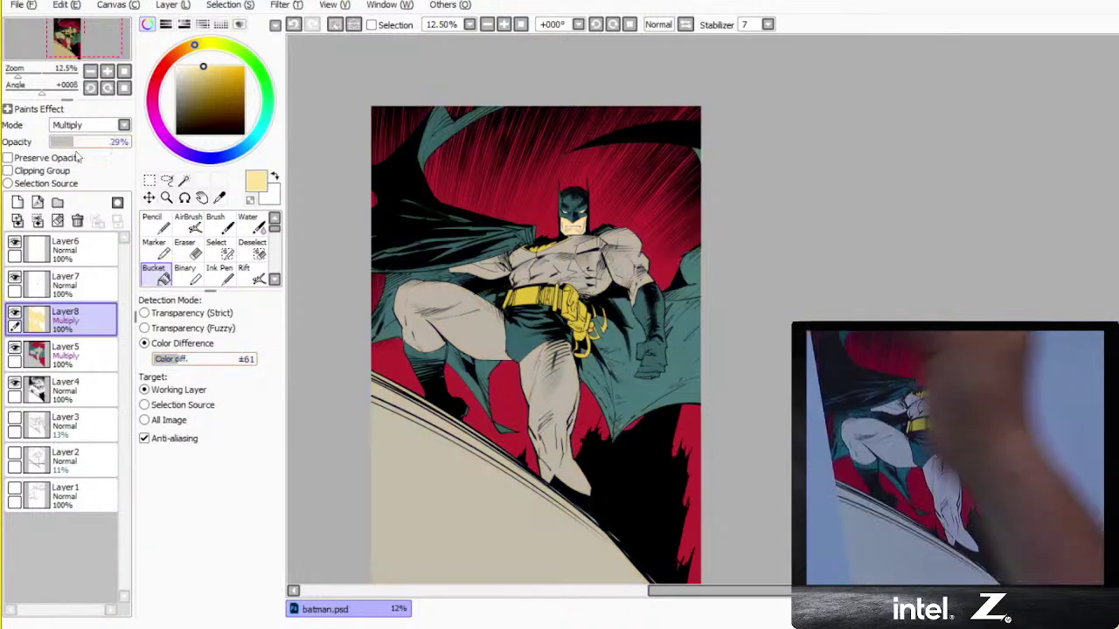
{"action": "left_click_drag", "start_coordinate": [86, 156], "coordinate": [85, 151]}
{"action": "left_click_drag", "start_coordinate": [614, 414], "coordinate": [623, 347]}
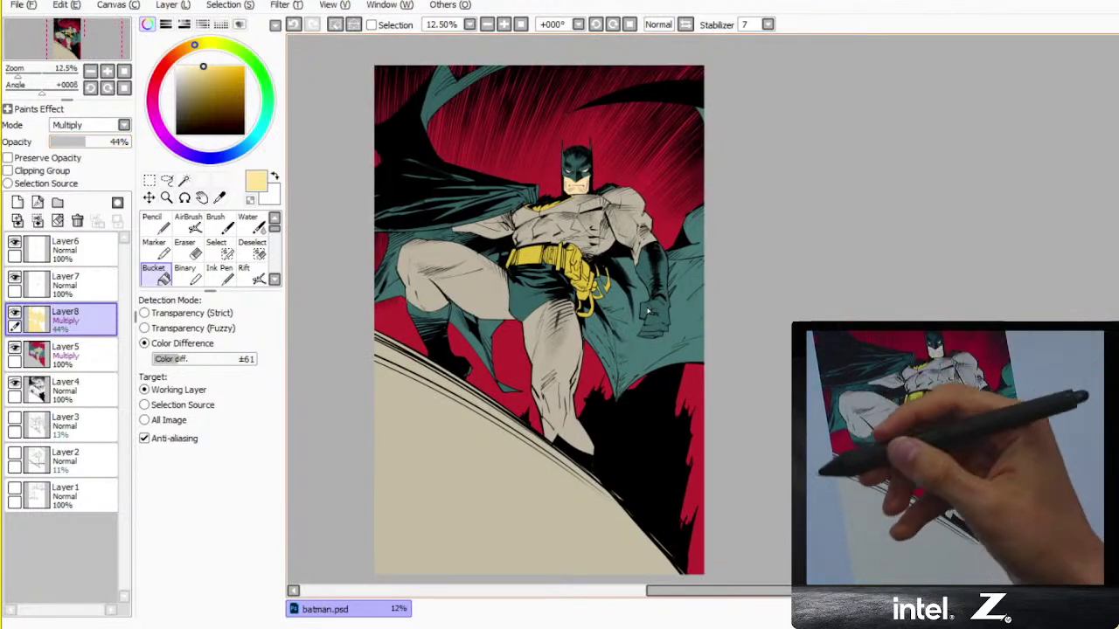
- Add a Multiply layer above Layer8 and choose a muted grey-brown for the shading brush
{"action": "key", "text": "b"}
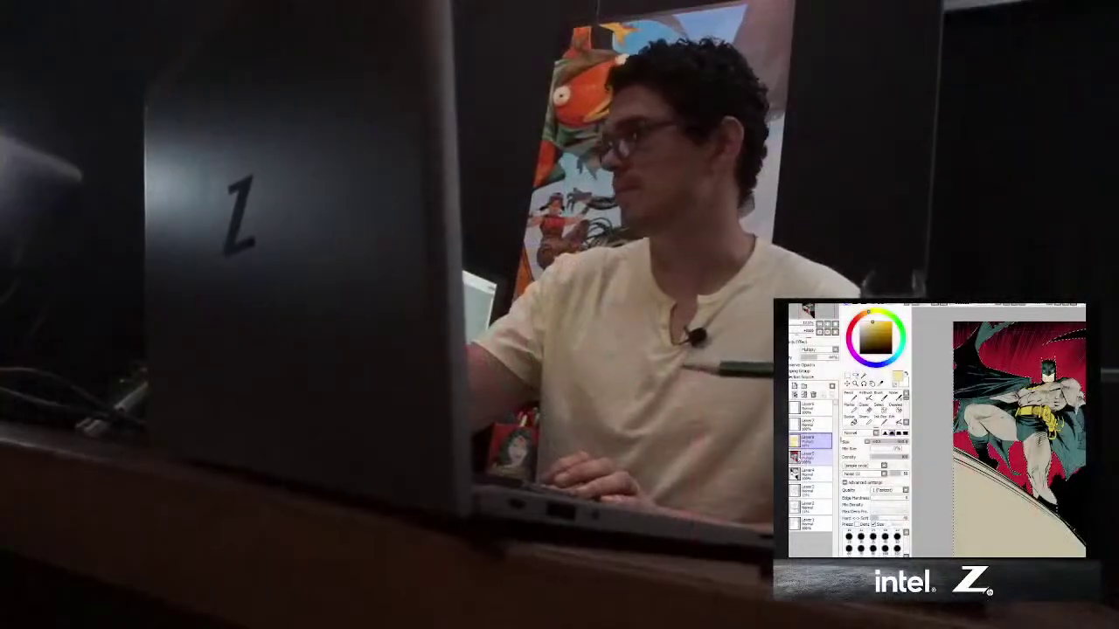
{"action": "left_click", "coordinate": [835, 350]}
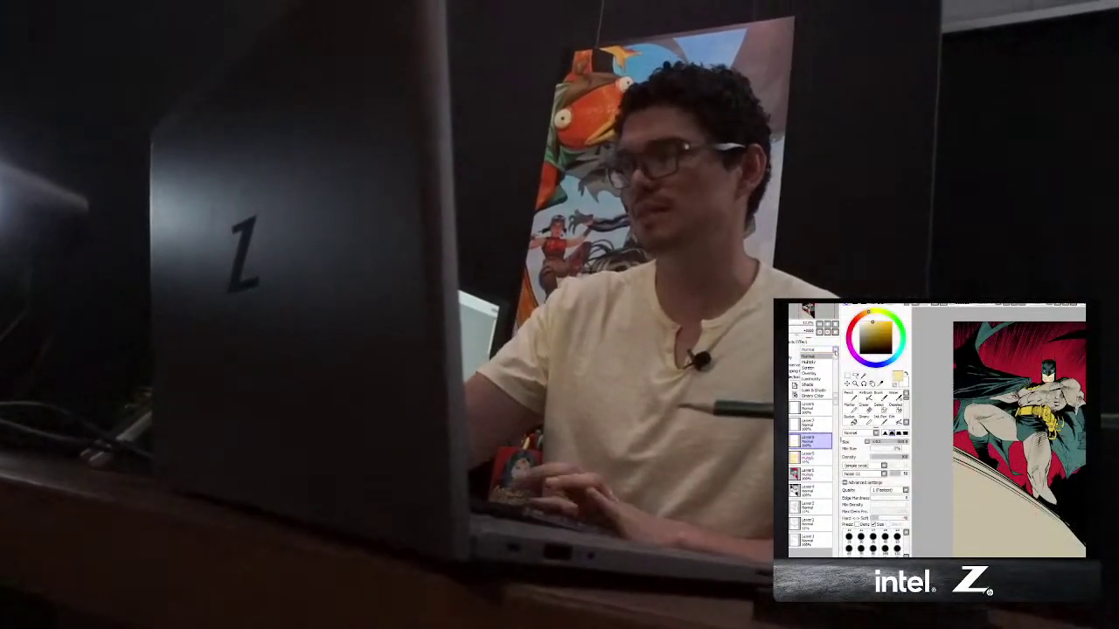
{"action": "left_click", "coordinate": [812, 363]}
{"action": "left_click", "coordinate": [875, 335]}
{"action": "left_click", "coordinate": [859, 317]}
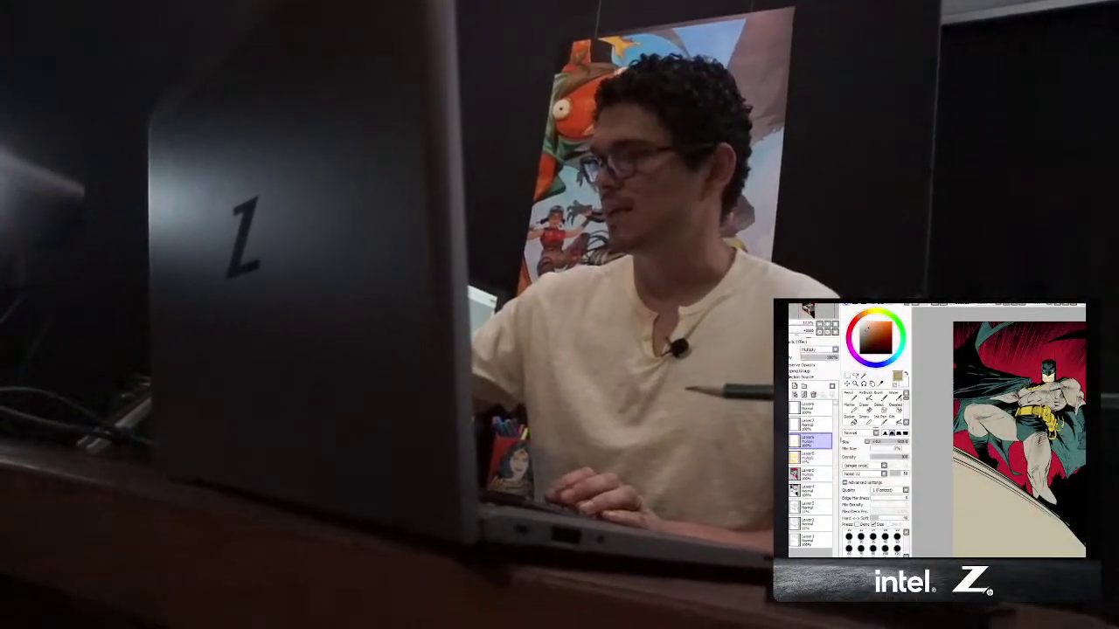
{"action": "left_click", "coordinate": [865, 331]}
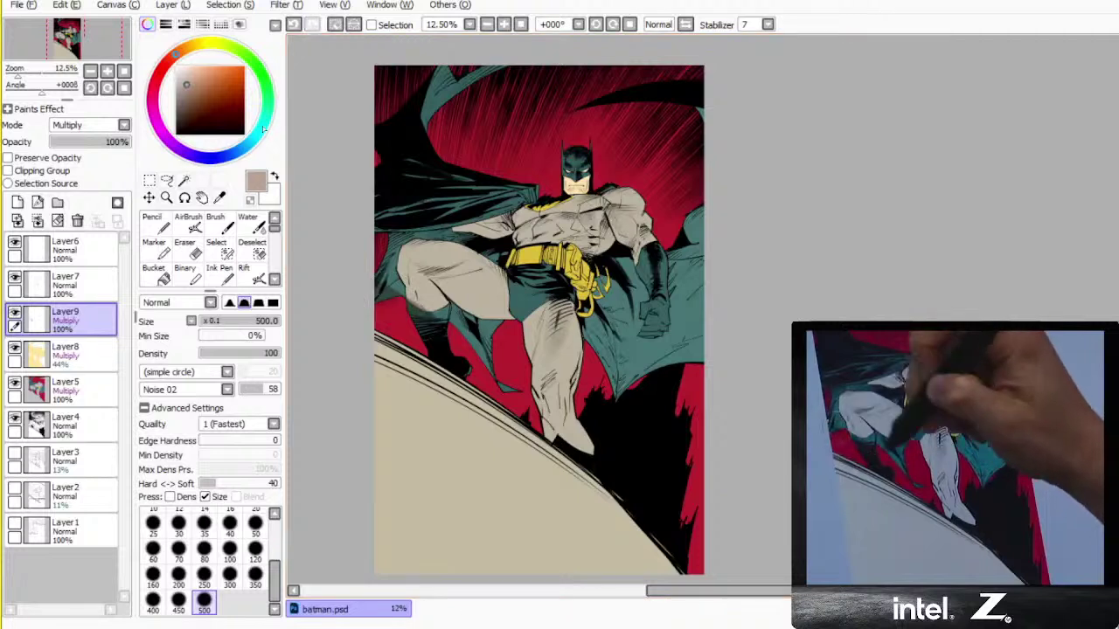
- Adjust the shading colour to a muted grey-beige and test strokes over the bent leg's boot on Layer9, undoing the first one
{"action": "left_click", "coordinate": [258, 132]}
{"action": "left_click", "coordinate": [211, 84]}
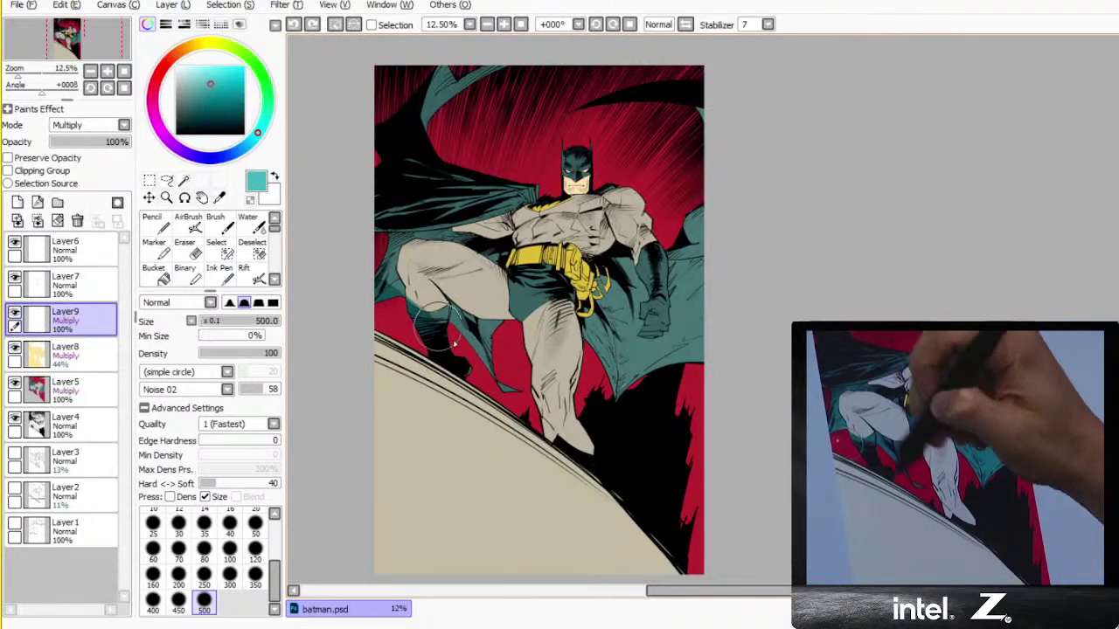
{"action": "left_click", "coordinate": [418, 293], "text": "alt"}
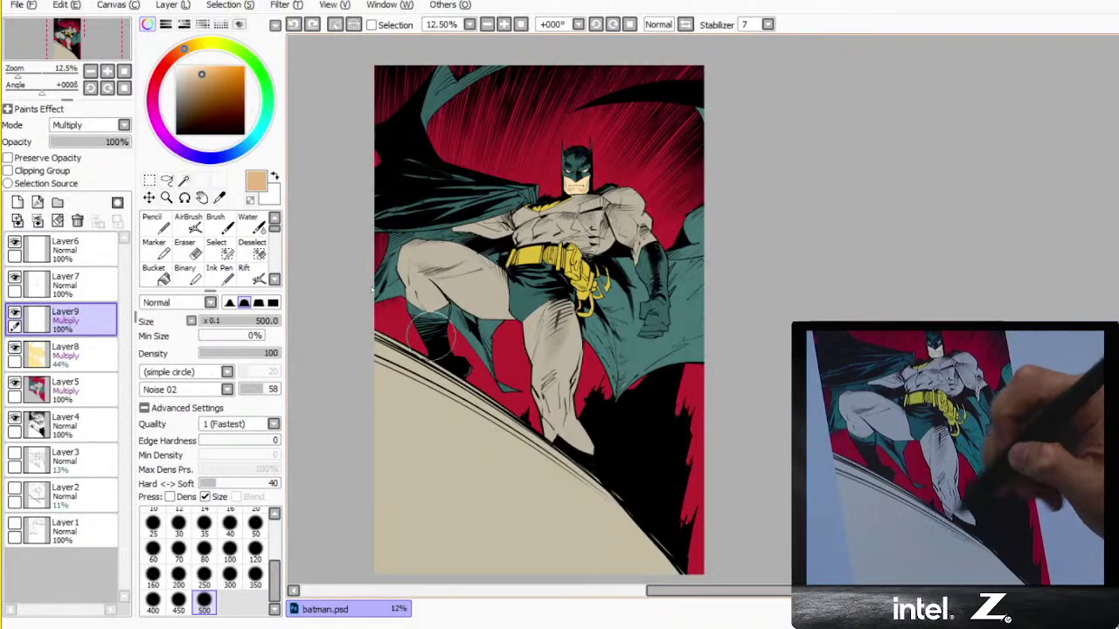
{"action": "left_click_drag", "start_coordinate": [372, 289], "coordinate": [458, 338]}
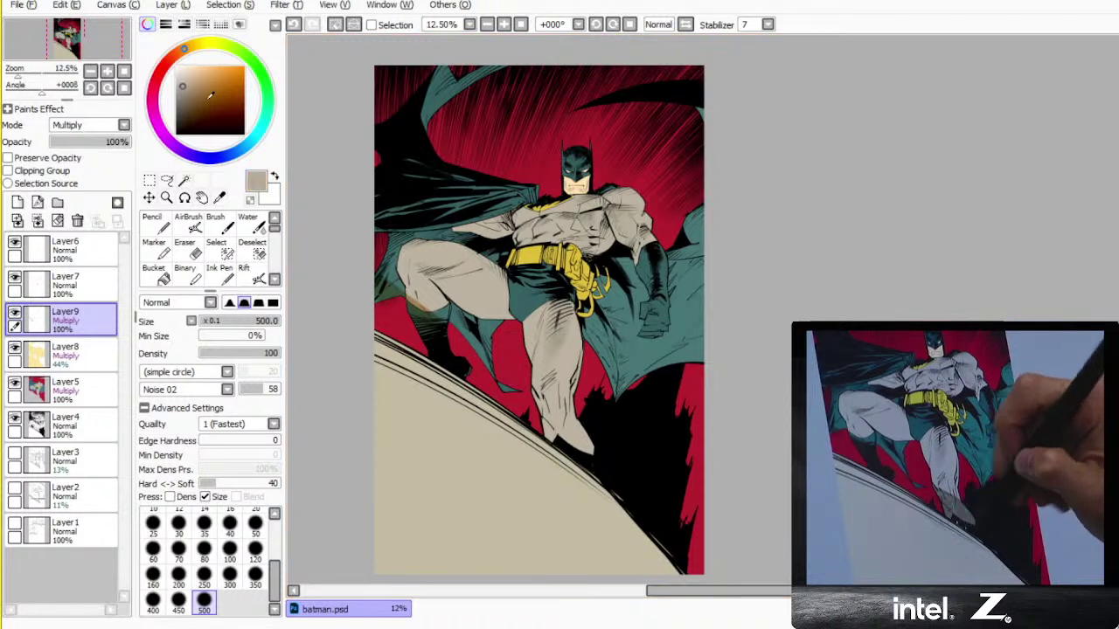
{"action": "key", "text": "ctrl+z"}
{"action": "left_click_drag", "start_coordinate": [376, 296], "coordinate": [448, 332]}
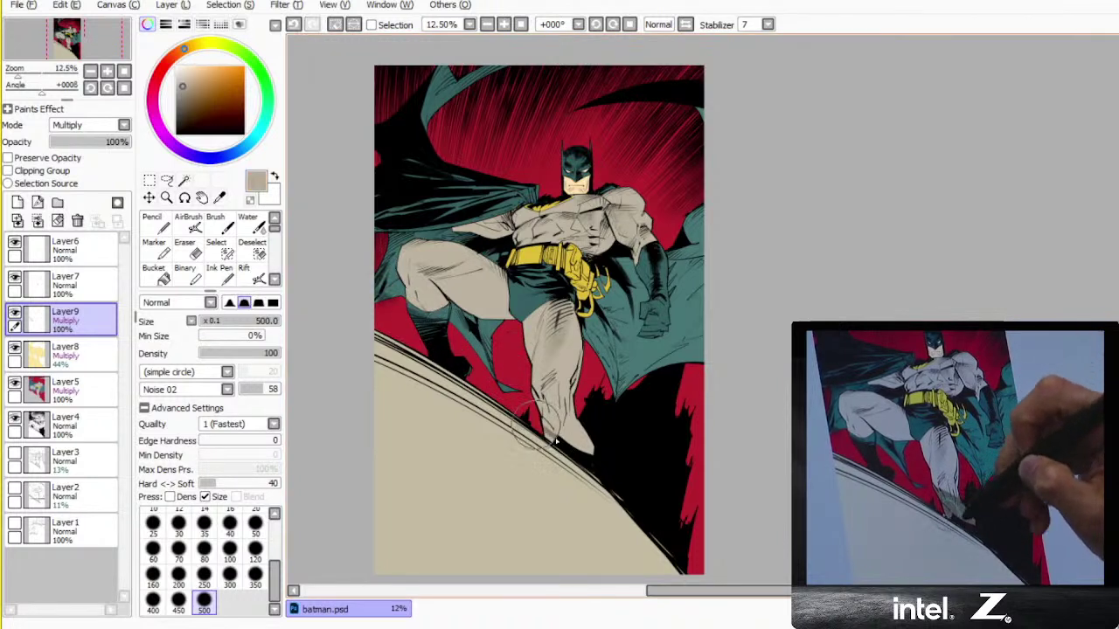
- Paint grey-beige shadows on Layer9 over the standing leg's boot, the forearm beneath the cape and the upper side of the raised thigh
{"action": "mouse_move", "coordinate": [581, 458]}
{"action": "left_mouse_down"}
{"action": "mouse_move", "coordinate": [549, 405]}
{"action": "mouse_move", "coordinate": [559, 424]}
{"action": "mouse_move", "coordinate": [529, 426]}
{"action": "left_mouse_up"}
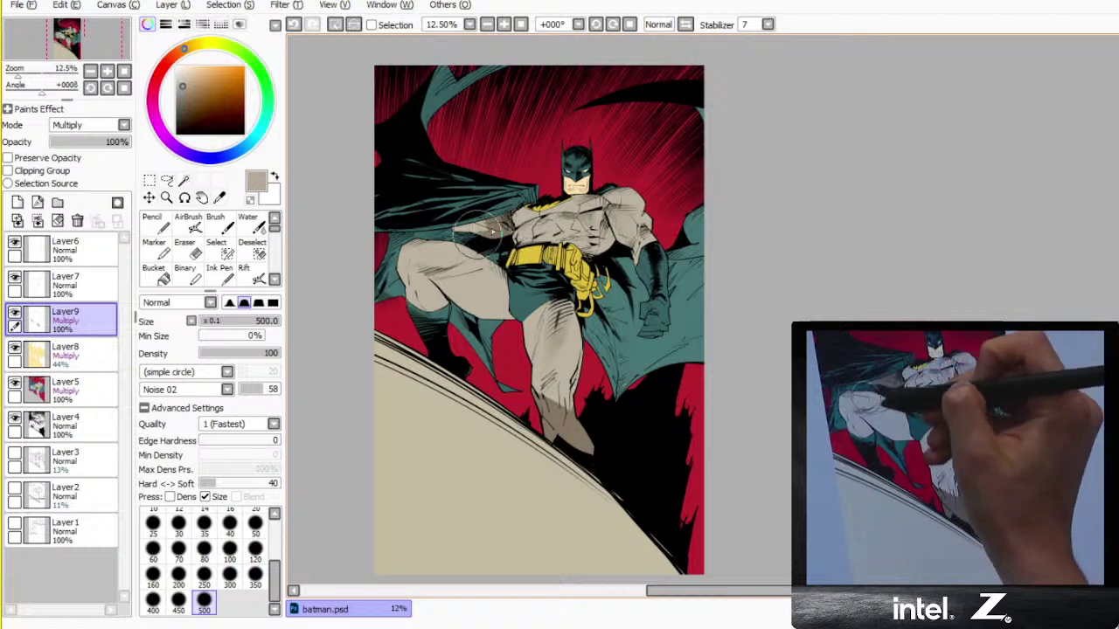
{"action": "left_click_drag", "start_coordinate": [492, 232], "coordinate": [474, 228]}
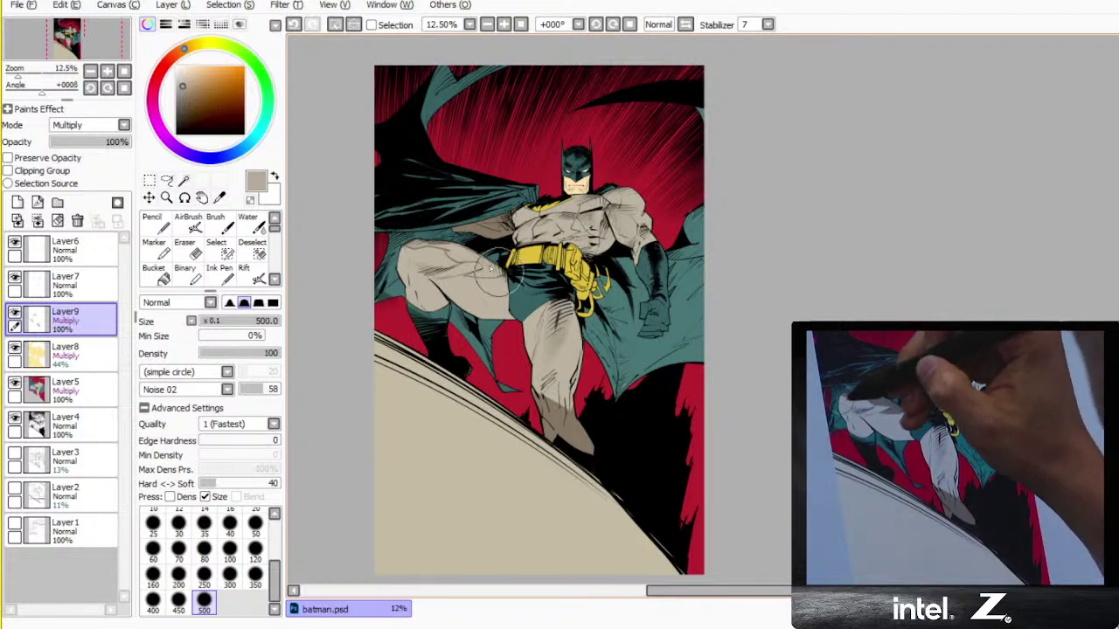
{"action": "key", "text": "g"}
{"action": "left_click", "coordinate": [468, 259]}
{"action": "key", "text": "b"}
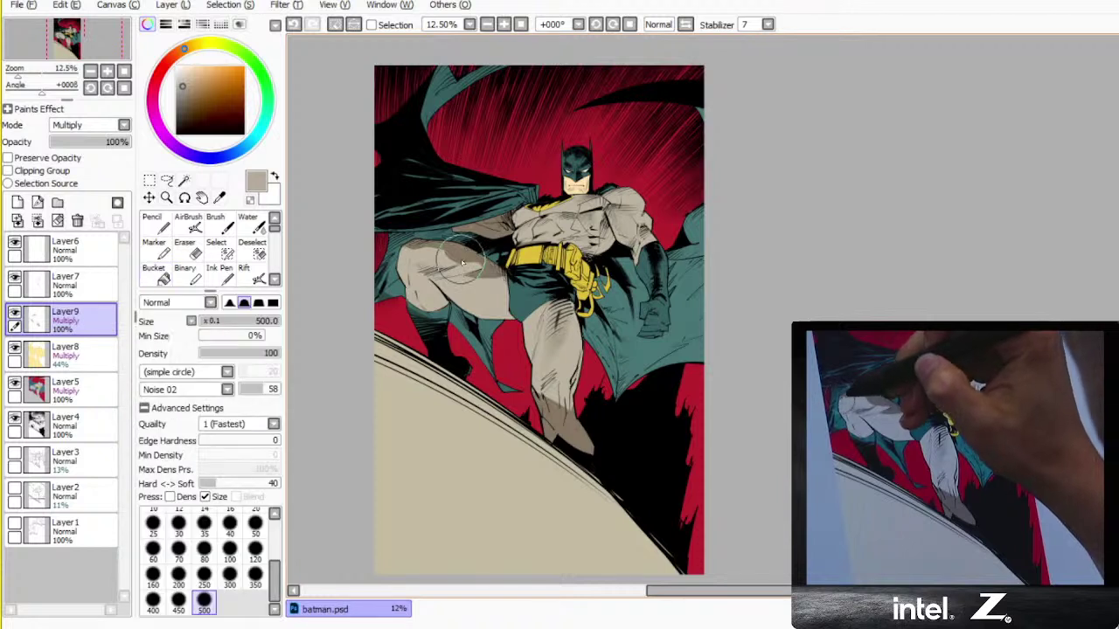
{"action": "left_click_drag", "start_coordinate": [404, 252], "coordinate": [403, 249]}
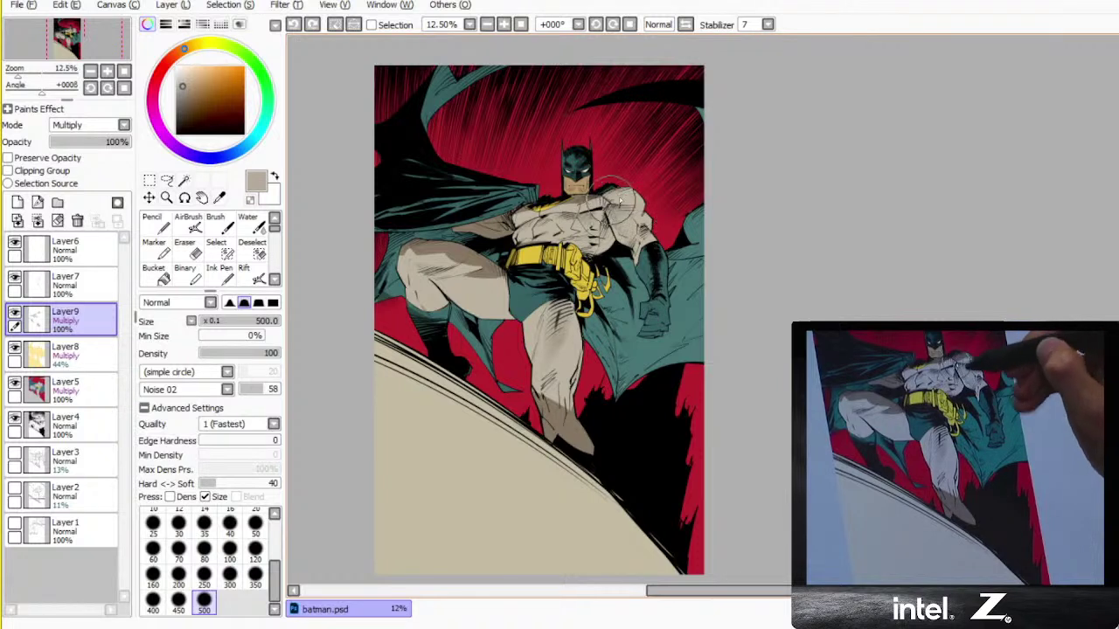
- Outline and fill shadow shapes on Layer9 across the shoulder, upper arm, chest and abdomen
{"action": "key", "text": "g"}
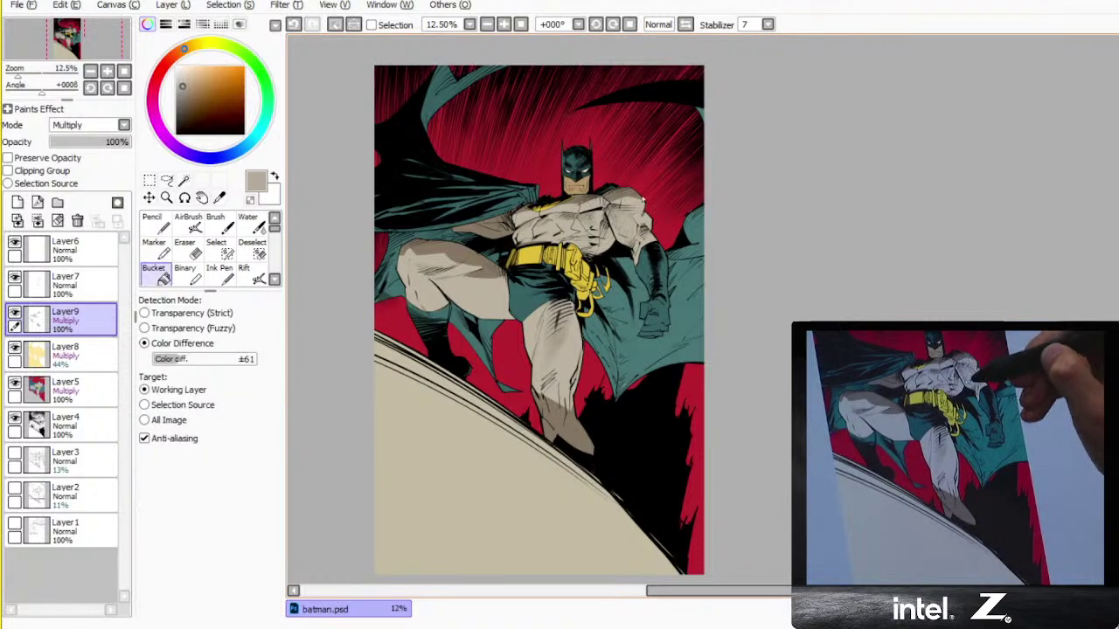
{"action": "key", "text": "b"}
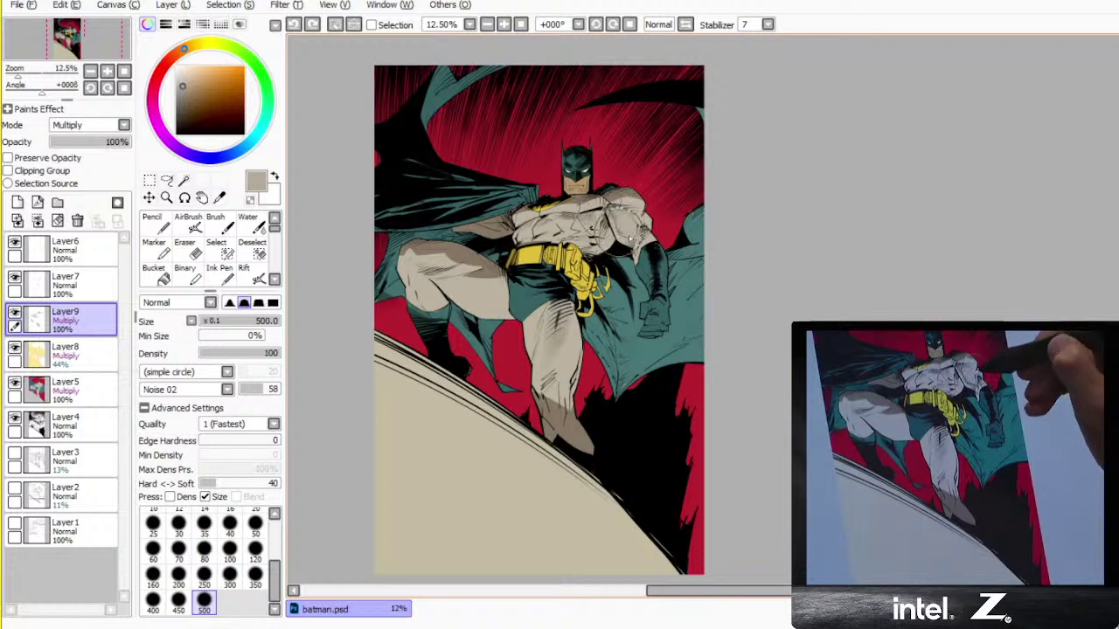
{"action": "key", "text": "g"}
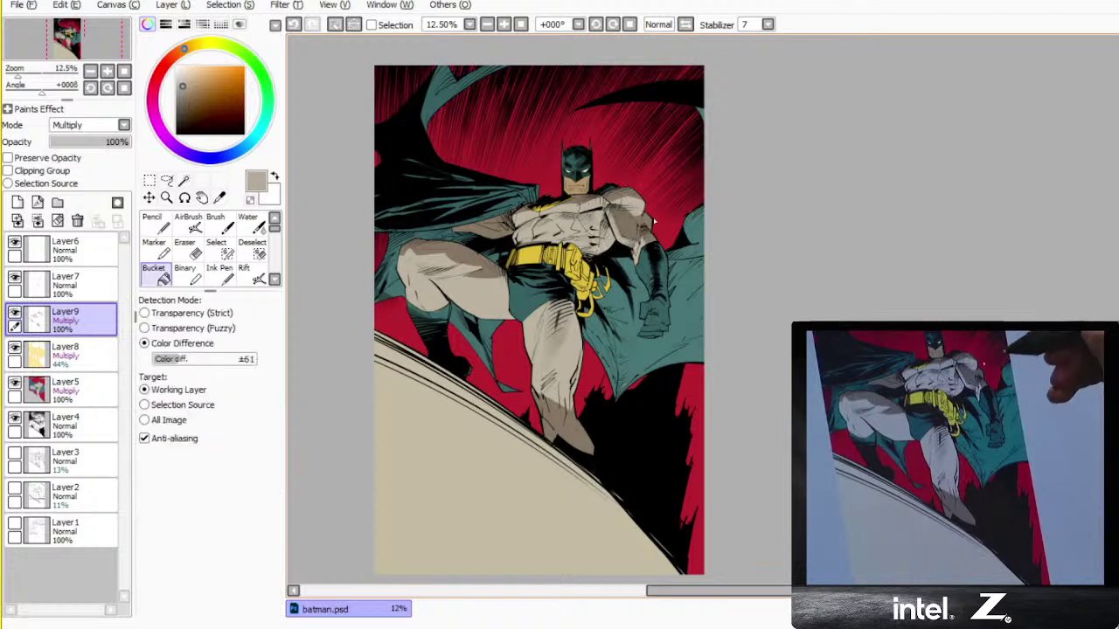
{"action": "key", "text": "b"}
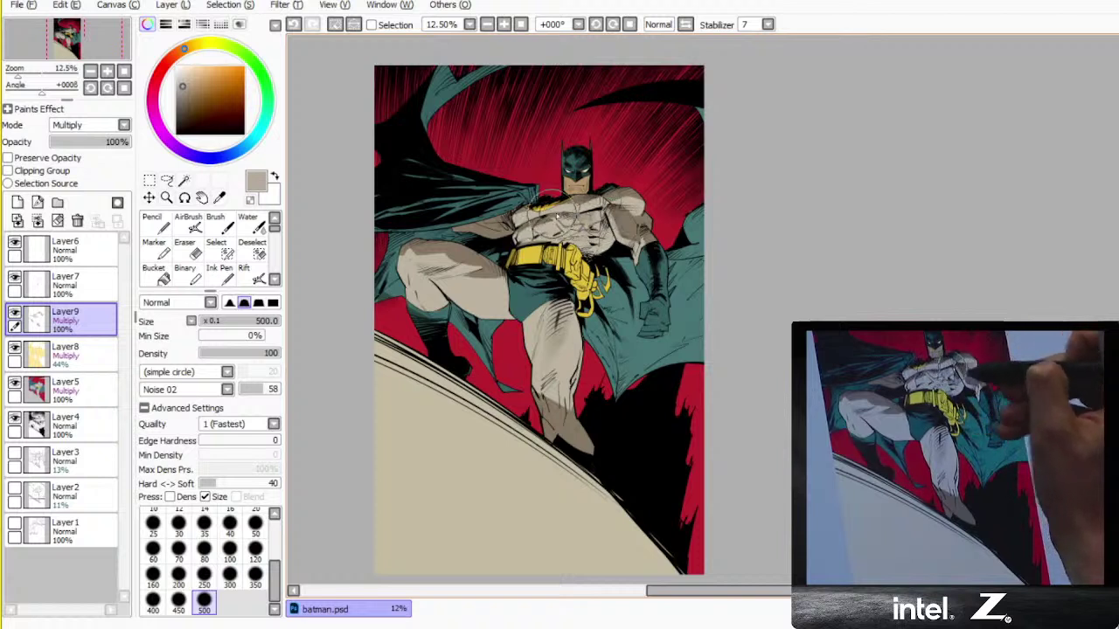
{"action": "key", "text": "g"}
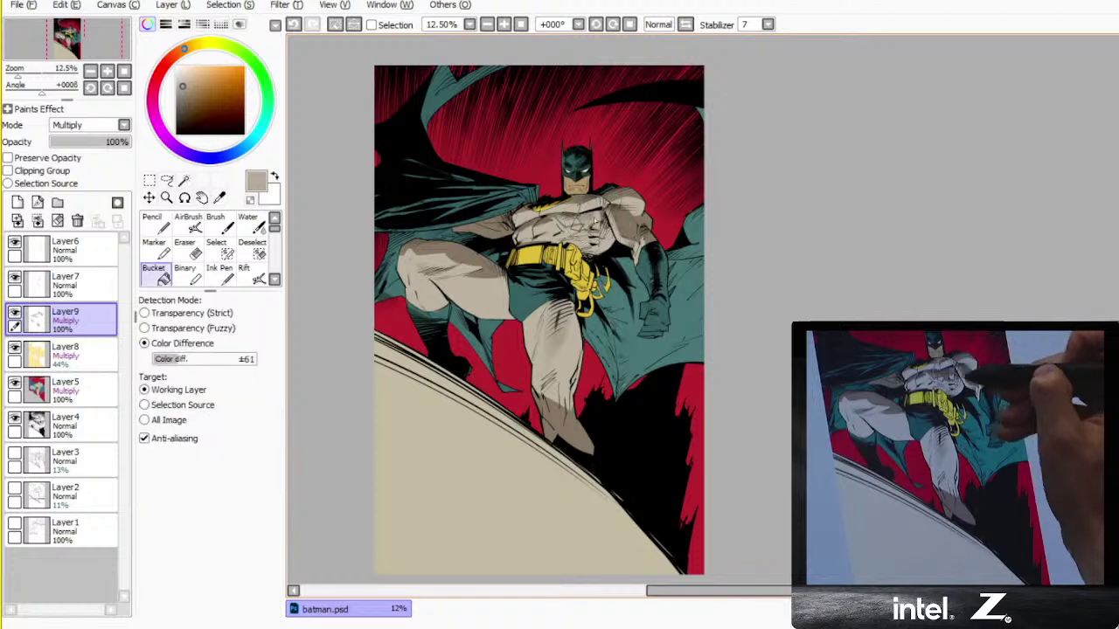
{"action": "key", "text": "b"}
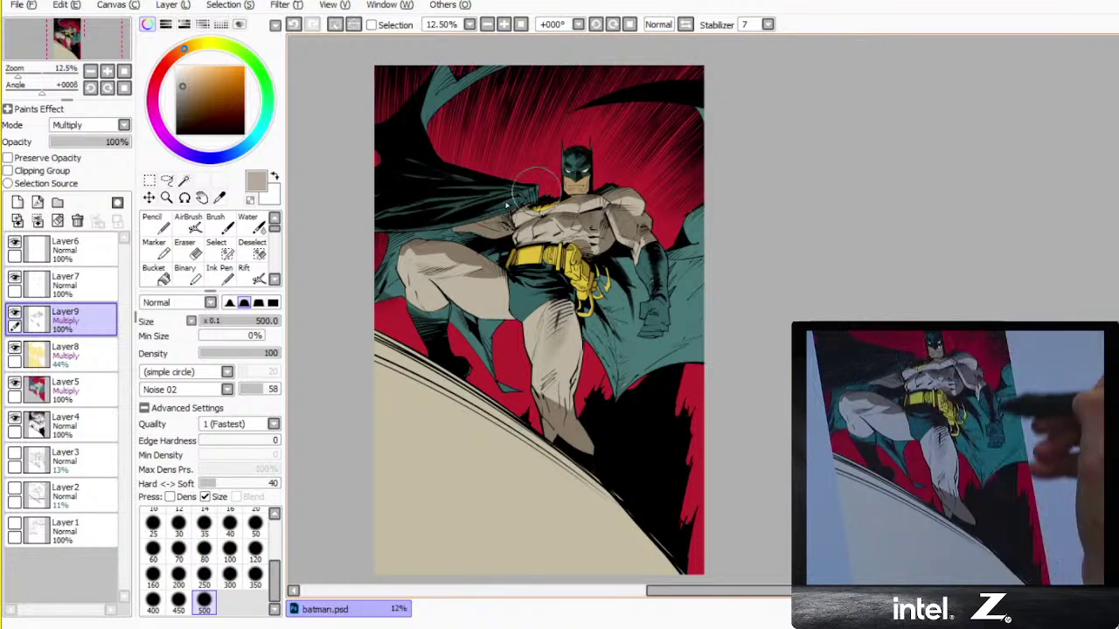
- On Layer4, darken the standing leg's boot with textured black strokes using the Fine_Flat brush at size 120
{"action": "left_click_drag", "start_coordinate": [607, 325], "coordinate": [569, 298]}
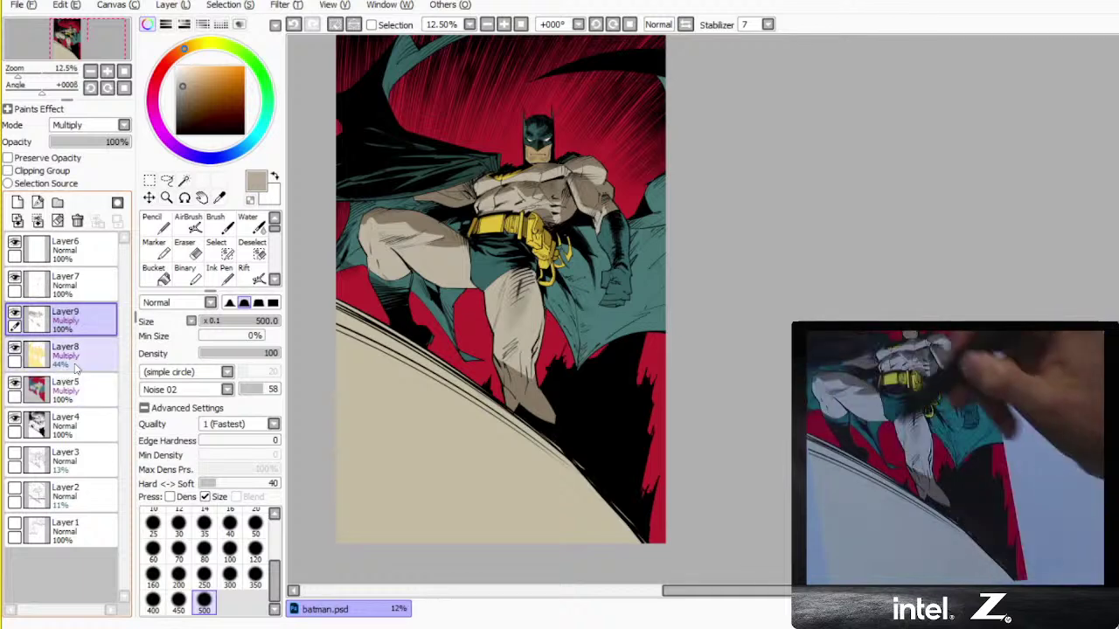
{"action": "left_click", "coordinate": [85, 421]}
{"action": "left_click", "coordinate": [176, 133]}
{"action": "left_click", "coordinate": [216, 227]}
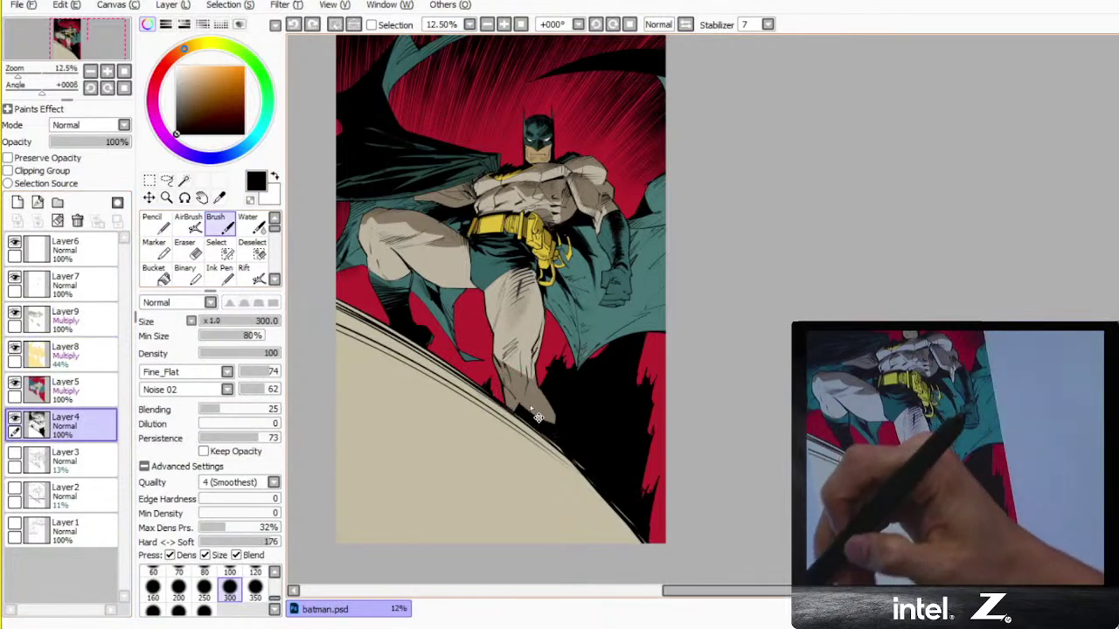
{"action": "left_click", "coordinate": [254, 584]}
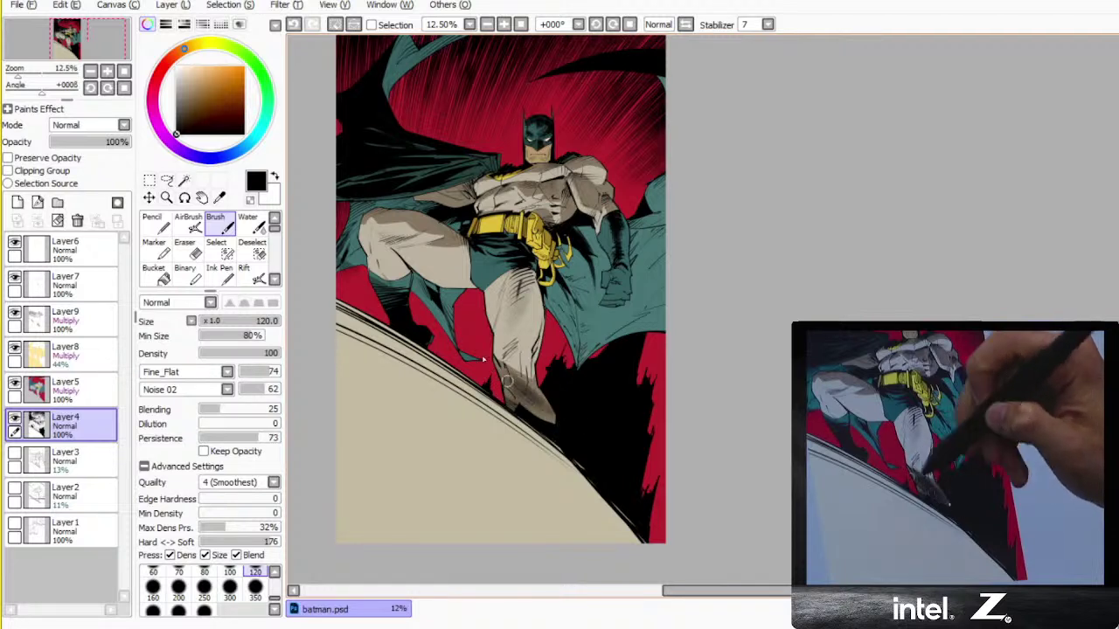
{"action": "left_click_drag", "start_coordinate": [507, 381], "coordinate": [531, 377]}
{"action": "mouse_move", "coordinate": [559, 421]}
{"action": "left_mouse_down"}
{"action": "mouse_move", "coordinate": [523, 406]}
{"action": "mouse_move", "coordinate": [544, 409]}
{"action": "left_mouse_up"}
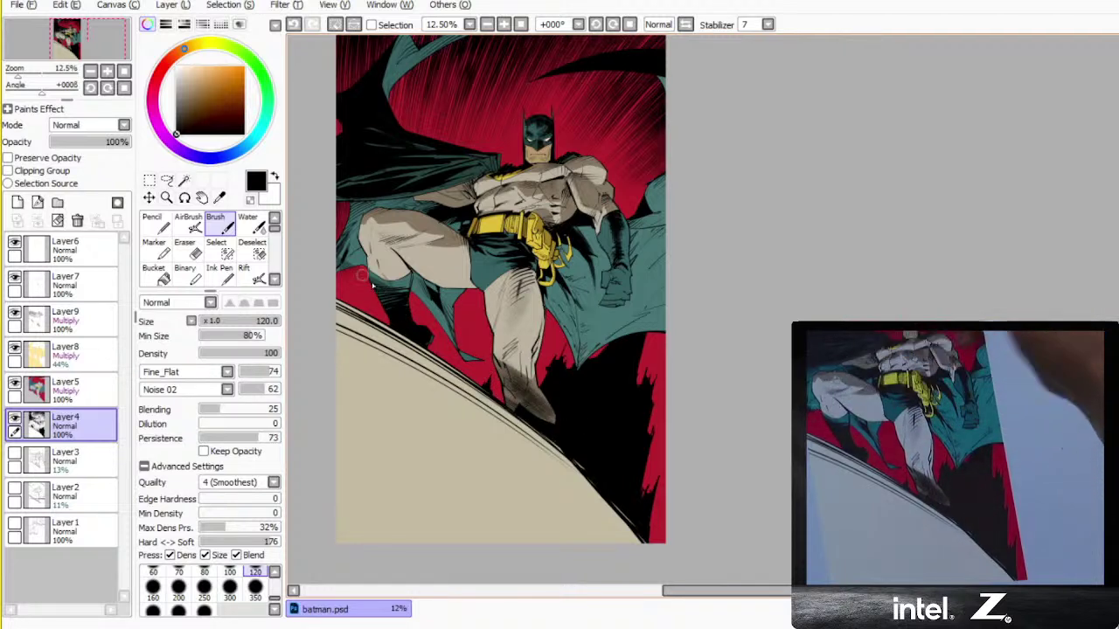
- Mirror the view, set the Eraser's density to 13 and softly lighten Layer9's shading around the head and face
{"action": "key", "text": "h"}
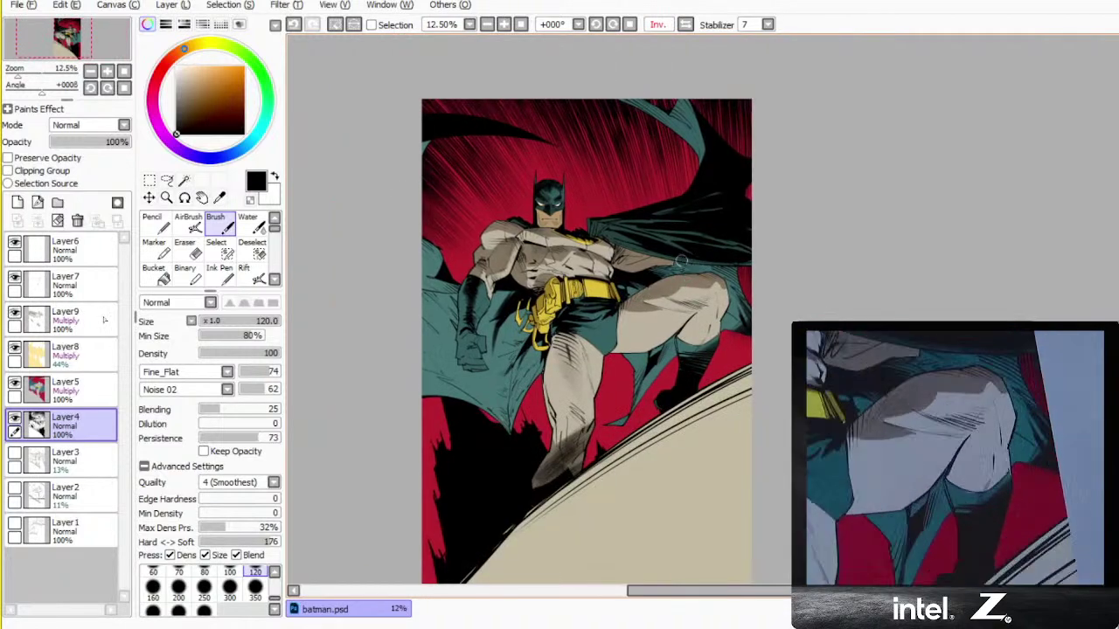
{"action": "key", "text": "e"}
{"action": "key", "text": "Page_Up"}
{"action": "key", "text": "Page_Up"}
{"action": "key", "text": "Page_Up"}
{"action": "mouse_move", "coordinate": [537, 208]}
{"action": "left_mouse_down"}
{"action": "mouse_move", "coordinate": [786, 440]}
{"action": "mouse_move", "coordinate": [807, 441]}
{"action": "left_mouse_up"}
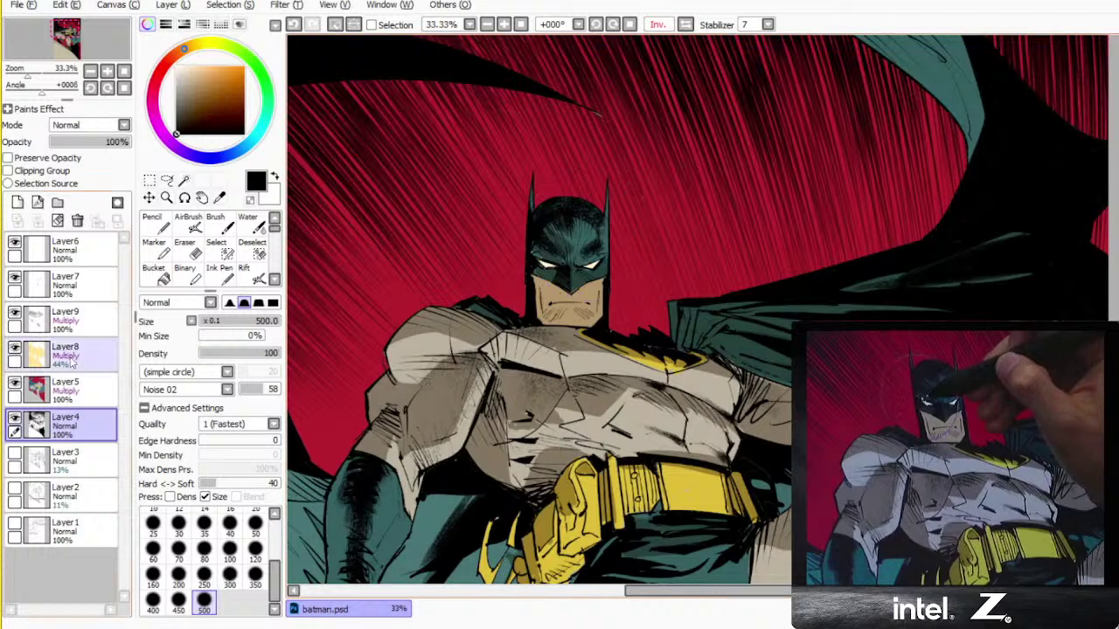
{"action": "left_click", "coordinate": [61, 316]}
{"action": "key", "text": "e"}
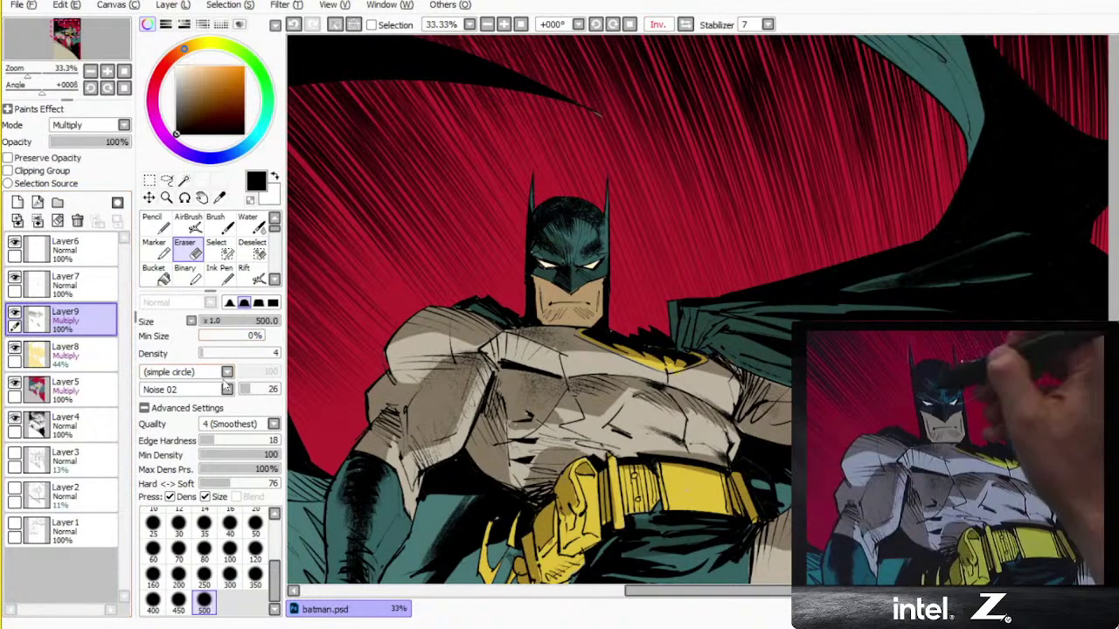
{"action": "left_click_drag", "start_coordinate": [214, 358], "coordinate": [222, 358]}
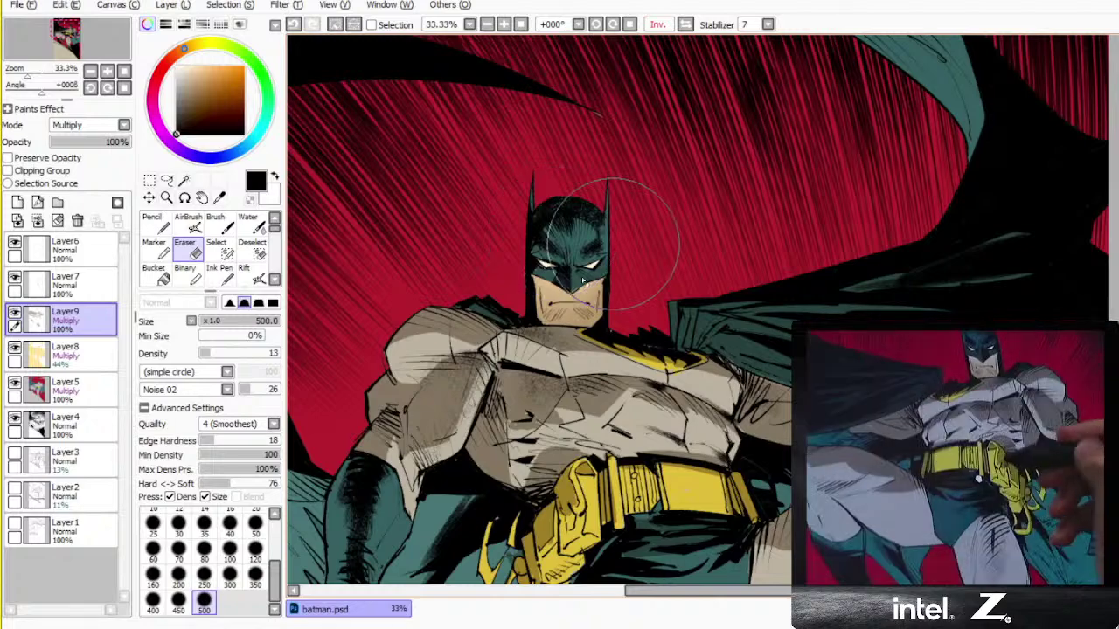
- Restore the normal view orientation and blend the raised thigh's shadow edges on Layer9 with the Water brush at size 300
{"action": "key", "text": "h"}
{"action": "key", "text": "Page_Down"}
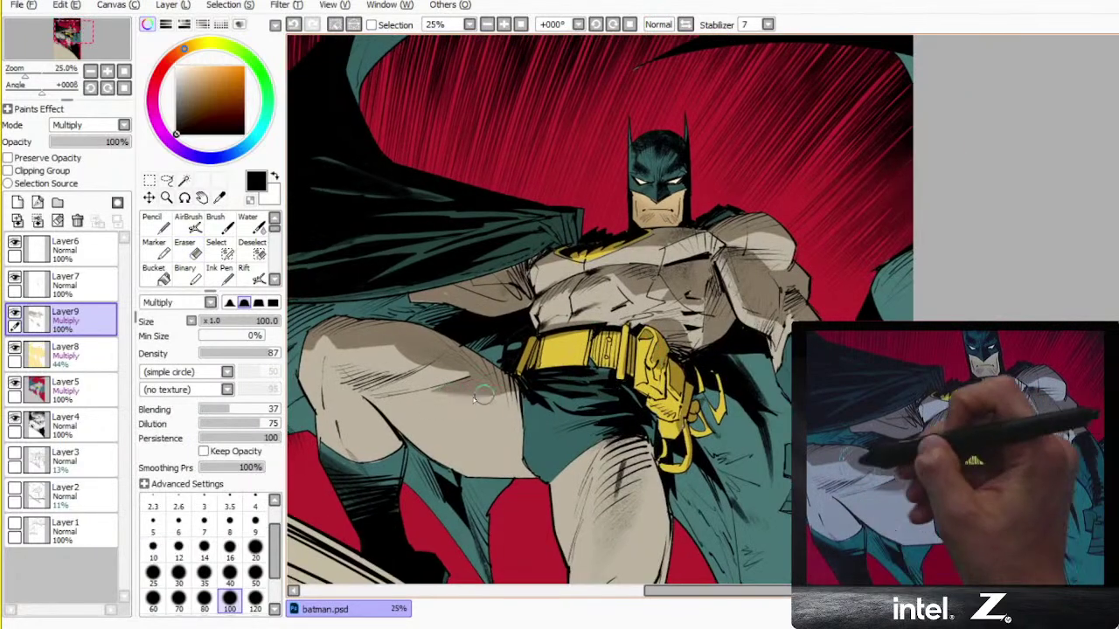
{"action": "scroll", "coordinate": [230, 569], "scroll_direction": "down", "scroll_amount": 3}
{"action": "left_click", "coordinate": [230, 579]}
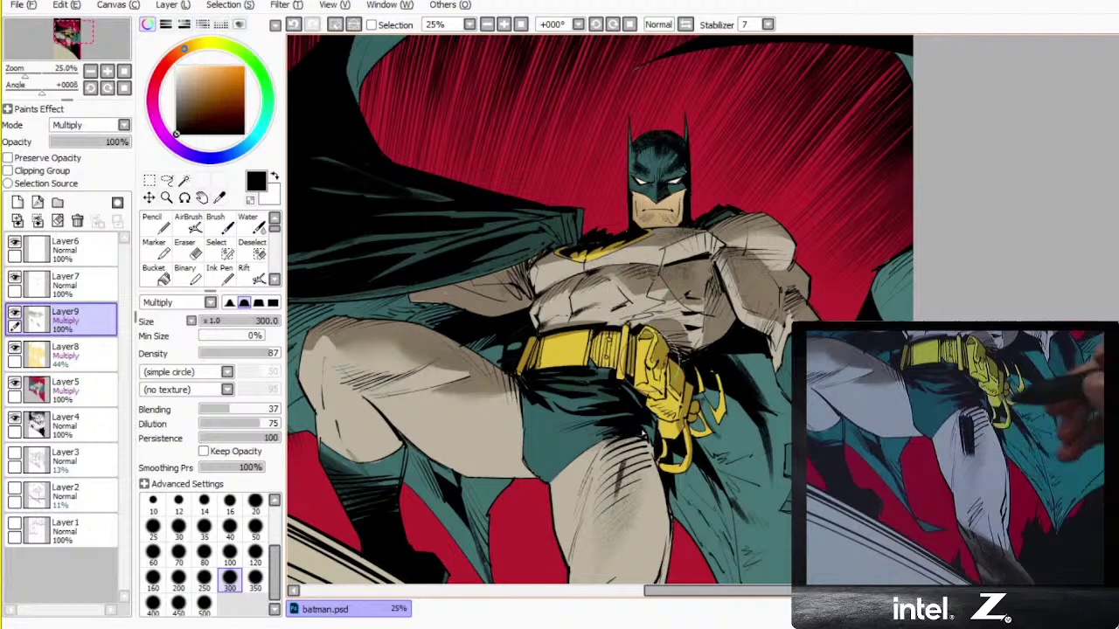
- Shift the shading colour to a yellower grey-beige and test Fine_Flat strokes on the standing leg's thigh, undoing them
{"action": "scroll", "coordinate": [609, 317], "scroll_direction": "down", "scroll_amount": 4}
{"action": "key", "text": "b"}
{"action": "mouse_move", "coordinate": [611, 293]}
{"action": "left_mouse_down"}
{"action": "mouse_move", "coordinate": [600, 355]}
{"action": "mouse_move", "coordinate": [606, 315]}
{"action": "left_mouse_up"}
{"action": "key", "text": "ctrl+z"}
{"action": "left_click", "coordinate": [189, 72]}
{"action": "left_click", "coordinate": [193, 46]}
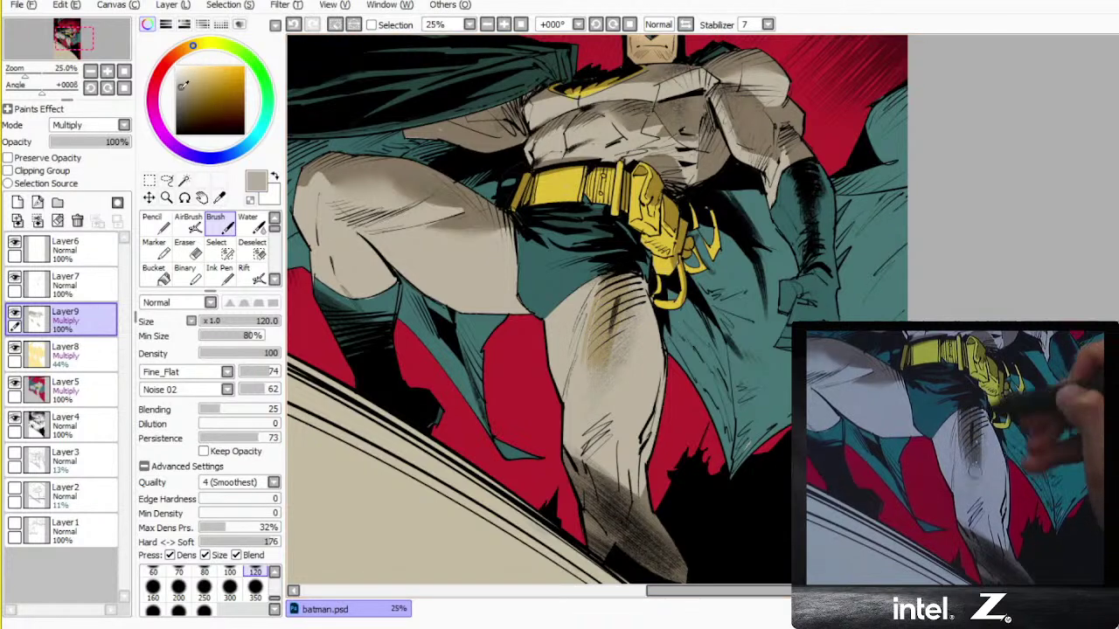
{"action": "key", "text": "ctrl+z"}
{"action": "key", "text": "ctrl+z"}
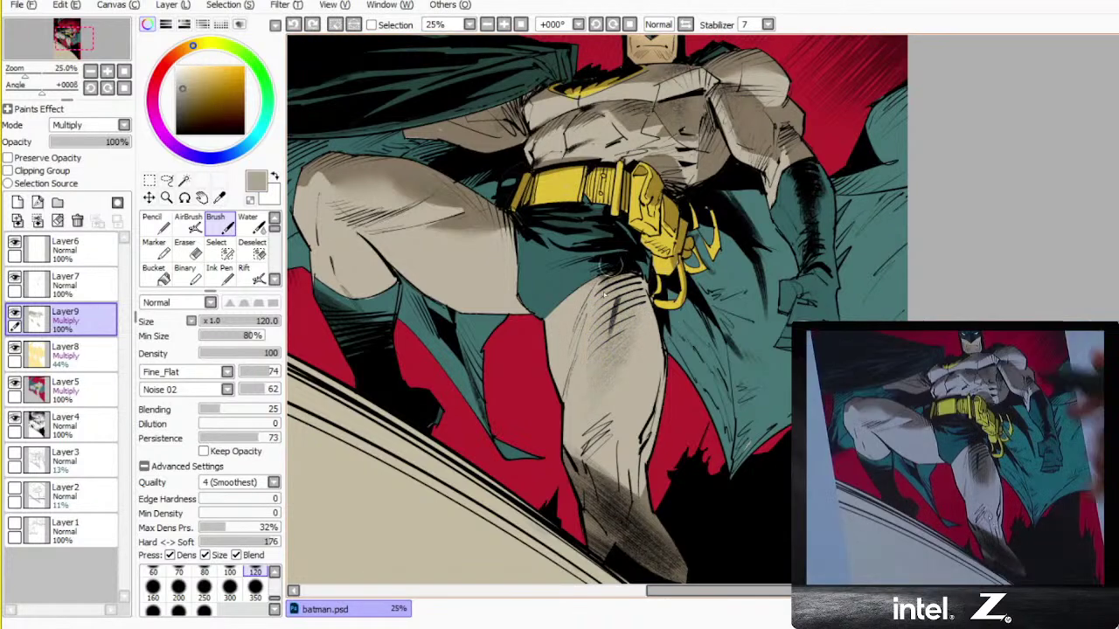
- Brush a textured grey-beige shadow down the standing leg's thigh and sample lighter tones from it for blending
{"action": "mouse_move", "coordinate": [626, 279]}
{"action": "left_mouse_down"}
{"action": "mouse_move", "coordinate": [593, 364]}
{"action": "mouse_move", "coordinate": [623, 342]}
{"action": "mouse_move", "coordinate": [612, 382]}
{"action": "left_mouse_up"}
{"action": "mouse_move", "coordinate": [657, 269]}
{"action": "left_mouse_down"}
{"action": "mouse_move", "coordinate": [635, 388]}
{"action": "mouse_move", "coordinate": [622, 367]}
{"action": "mouse_move", "coordinate": [627, 340]}
{"action": "mouse_move", "coordinate": [617, 395]}
{"action": "left_mouse_up"}
{"action": "scroll", "coordinate": [626, 454], "scroll_direction": "down", "scroll_amount": 1}
{"action": "right_click", "coordinate": [626, 411]}
{"action": "right_click", "coordinate": [622, 375]}
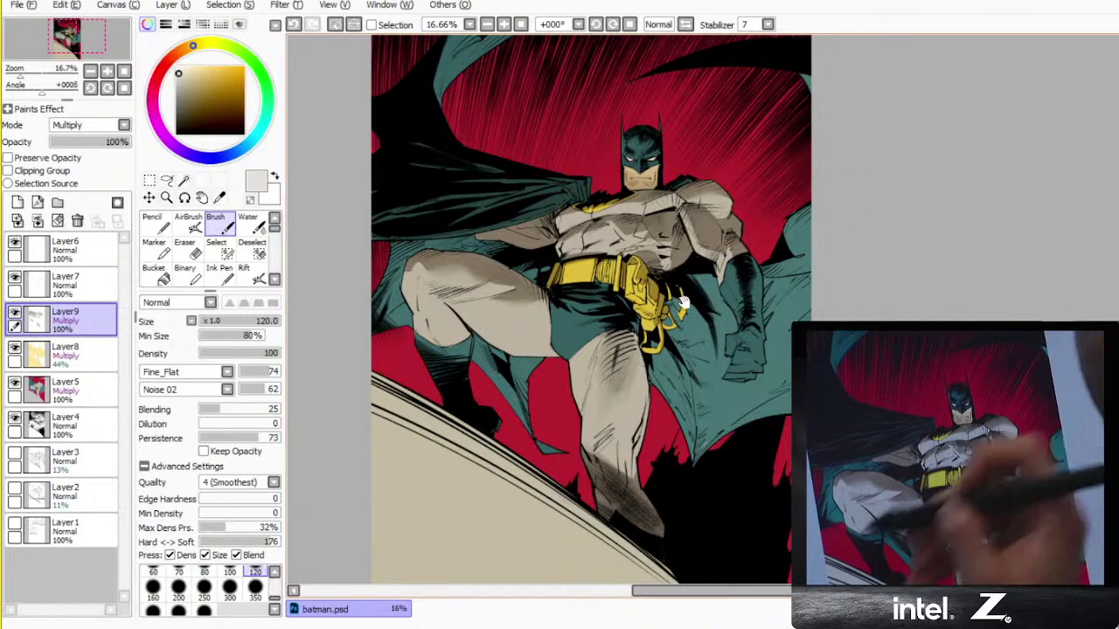
- Refine the torso shading on Layer9 with the Fine_Flat brush at sizes 300 and 40, and switch to Rough_Round_1 at size 100
{"action": "left_click_drag", "start_coordinate": [685, 302], "coordinate": [647, 412]}
{"action": "left_click", "coordinate": [233, 587]}
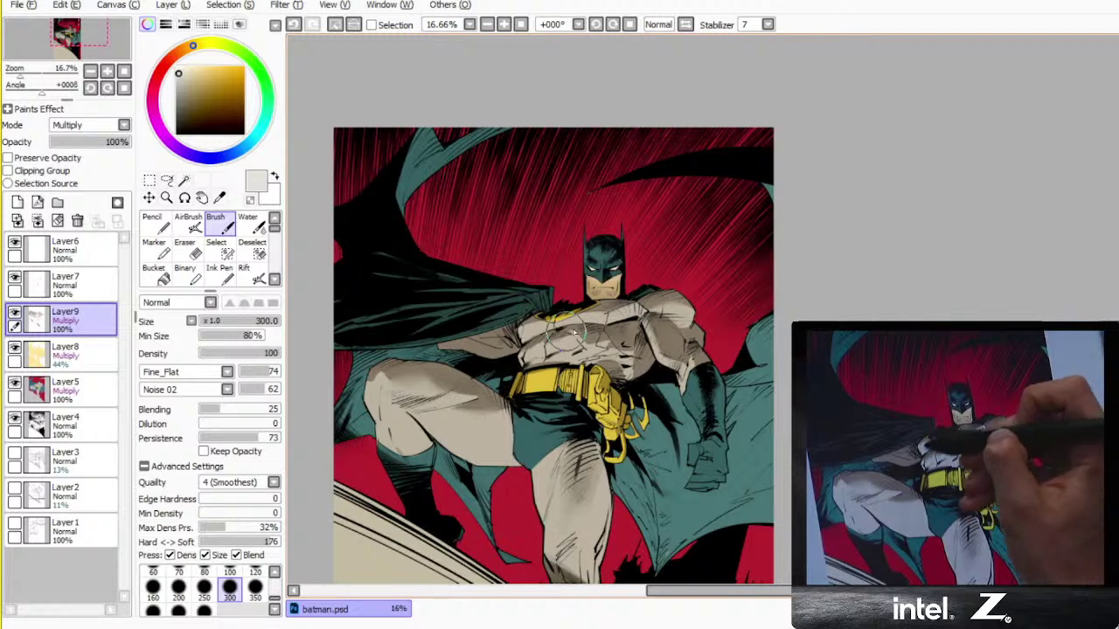
{"action": "left_click", "coordinate": [273, 572]}
{"action": "left_click", "coordinate": [229, 591]}
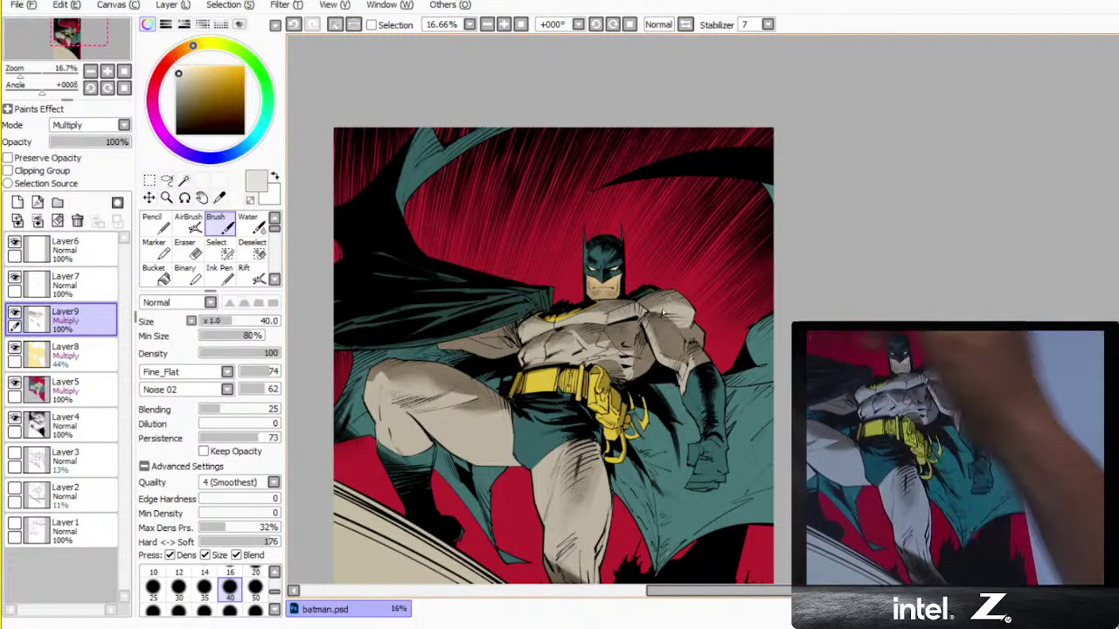
{"action": "left_click_drag", "start_coordinate": [666, 347], "coordinate": [575, 271]}
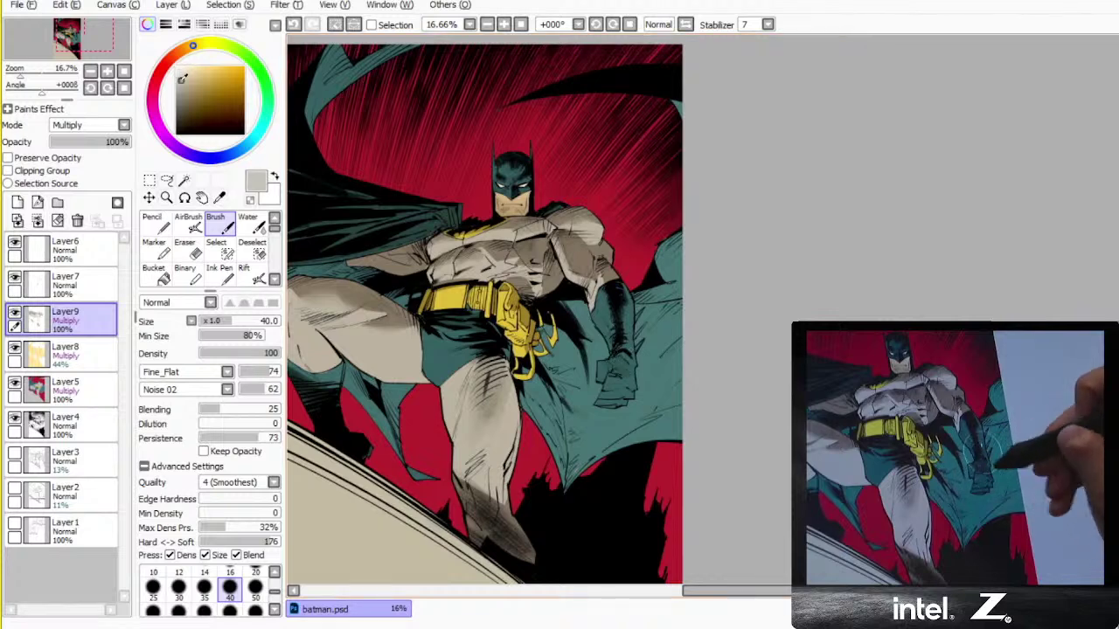
{"action": "key", "text": "n"}
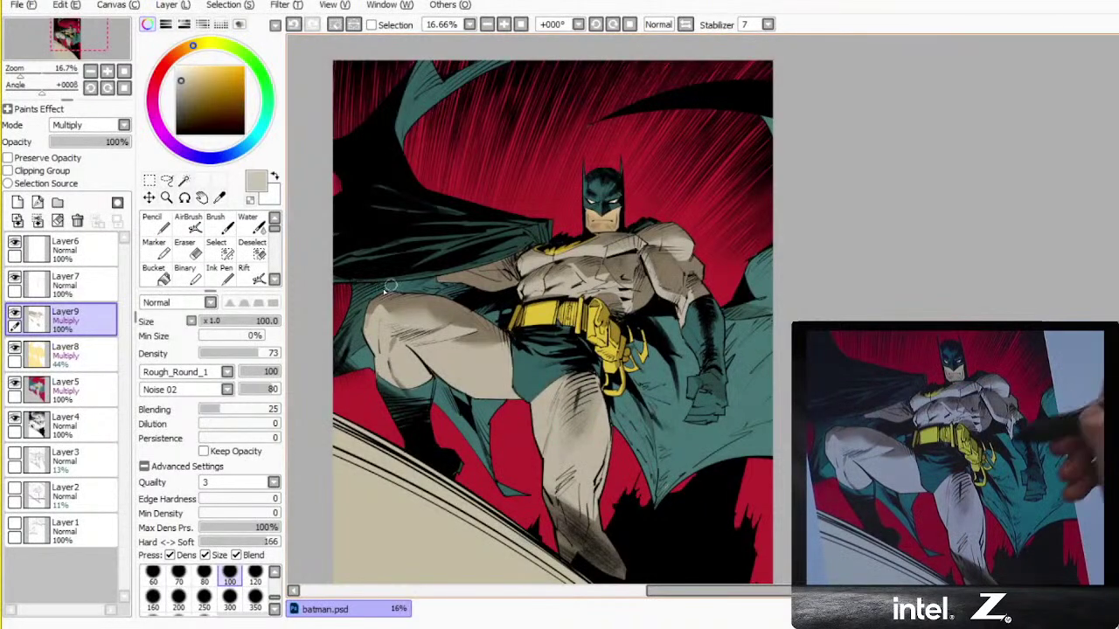
{"action": "left_click_drag", "start_coordinate": [666, 318], "coordinate": [578, 332]}
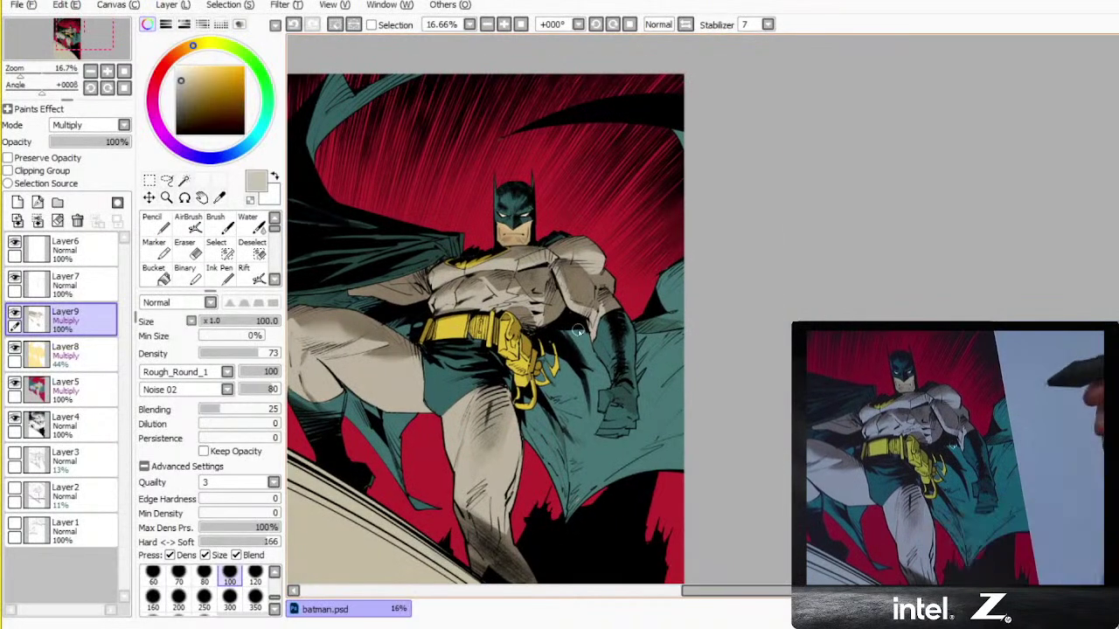
- On Layer4, outline a curved, pointed shadow shape across the pale dome beneath the figure and fill it with black
{"action": "left_click_drag", "start_coordinate": [514, 449], "coordinate": [626, 255]}
{"action": "left_click", "coordinate": [92, 428]}
{"action": "key", "text": "n"}
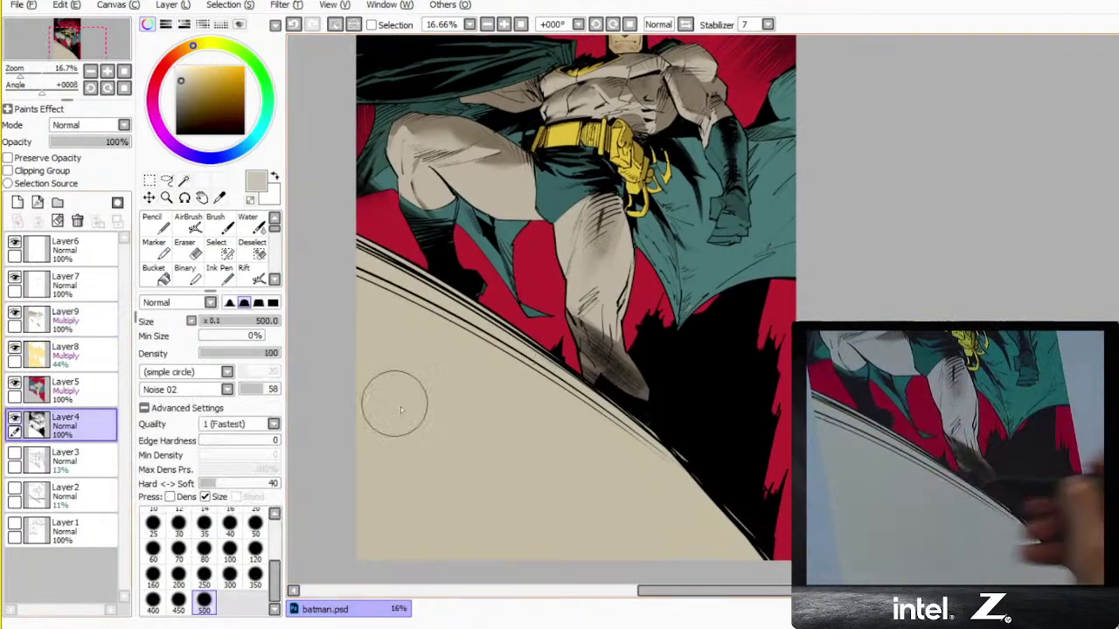
{"action": "left_click", "coordinate": [635, 388], "text": "alt"}
{"action": "left_click_drag", "start_coordinate": [430, 407], "coordinate": [365, 439]}
{"action": "left_click_drag", "start_coordinate": [443, 400], "coordinate": [447, 384]}
{"action": "left_click_drag", "start_coordinate": [434, 385], "coordinate": [567, 397]}
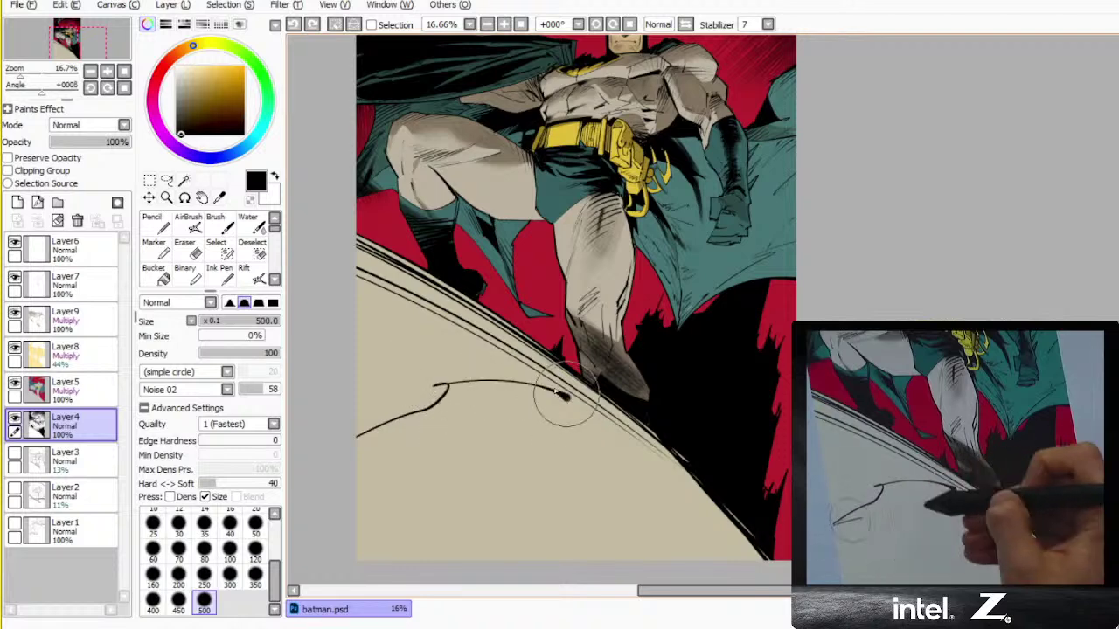
{"action": "left_click_drag", "start_coordinate": [357, 437], "coordinate": [500, 420]}
{"action": "left_click_drag", "start_coordinate": [491, 417], "coordinate": [638, 458]}
{"action": "left_click_drag", "start_coordinate": [549, 380], "coordinate": [661, 478]}
{"action": "key", "text": "g"}
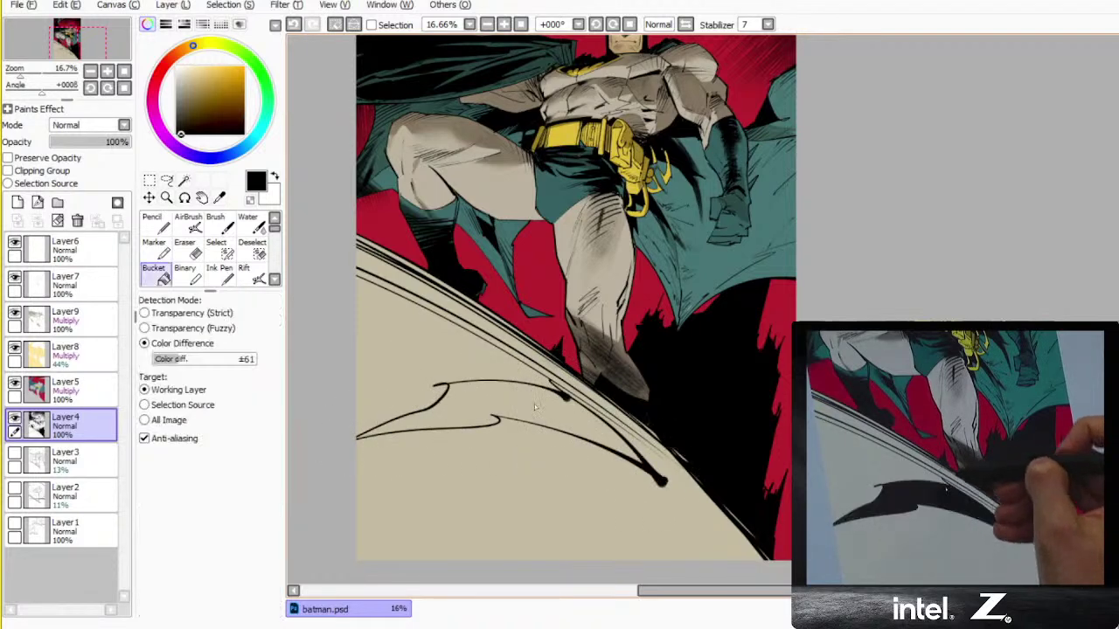
{"action": "left_click", "coordinate": [544, 413]}
- Outline a second pointed shadow along the dome's upper rim and fill it and the adjacent rim band with black
{"action": "key", "text": "b"}
{"action": "left_click_drag", "start_coordinate": [357, 349], "coordinate": [428, 347]}
{"action": "left_click_drag", "start_coordinate": [395, 330], "coordinate": [554, 387]}
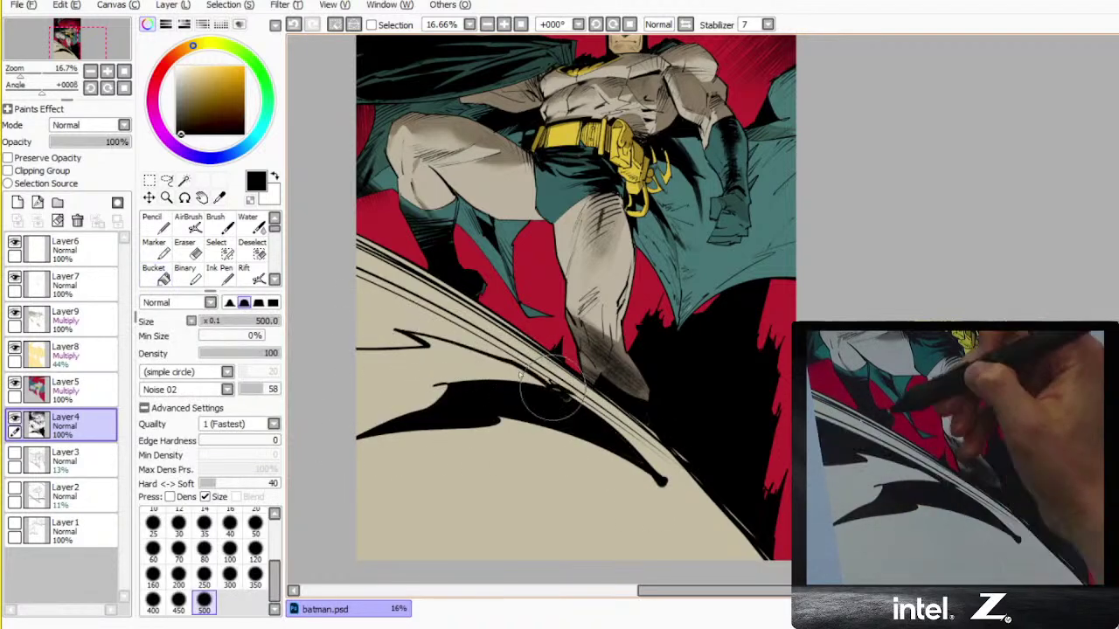
{"action": "key", "text": "g"}
{"action": "left_click", "coordinate": [472, 334]}
{"action": "left_click", "coordinate": [483, 307]}
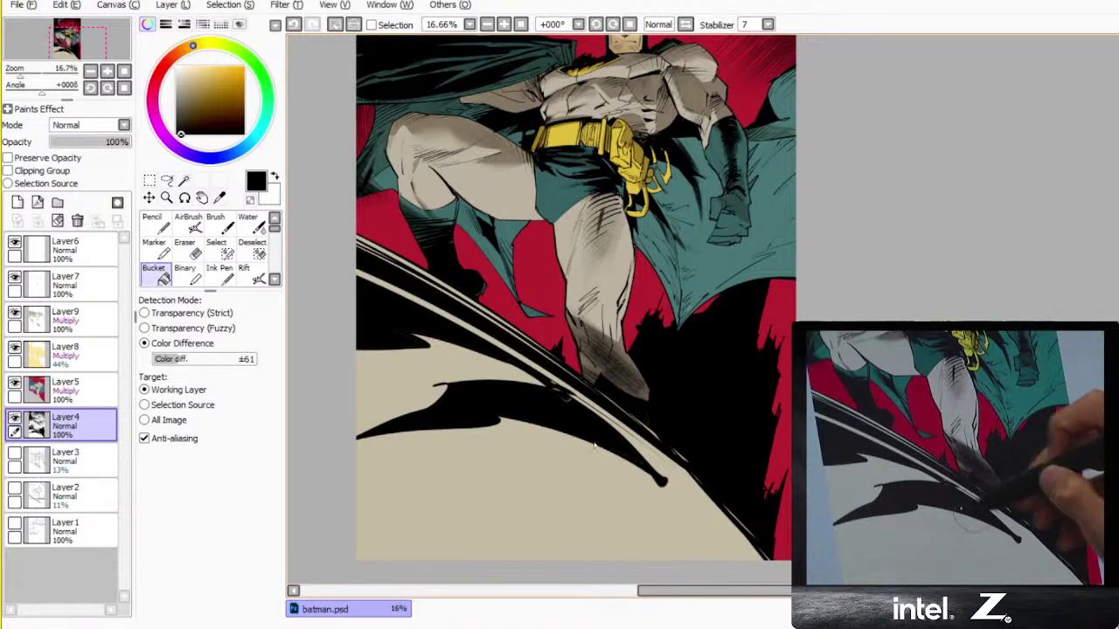
- Extend the dome's lower black shadow toward the canvas corner and add fine hatching along the edges of both shadow shapes
{"action": "key", "text": "b"}
{"action": "left_click_drag", "start_coordinate": [615, 441], "coordinate": [709, 551]}
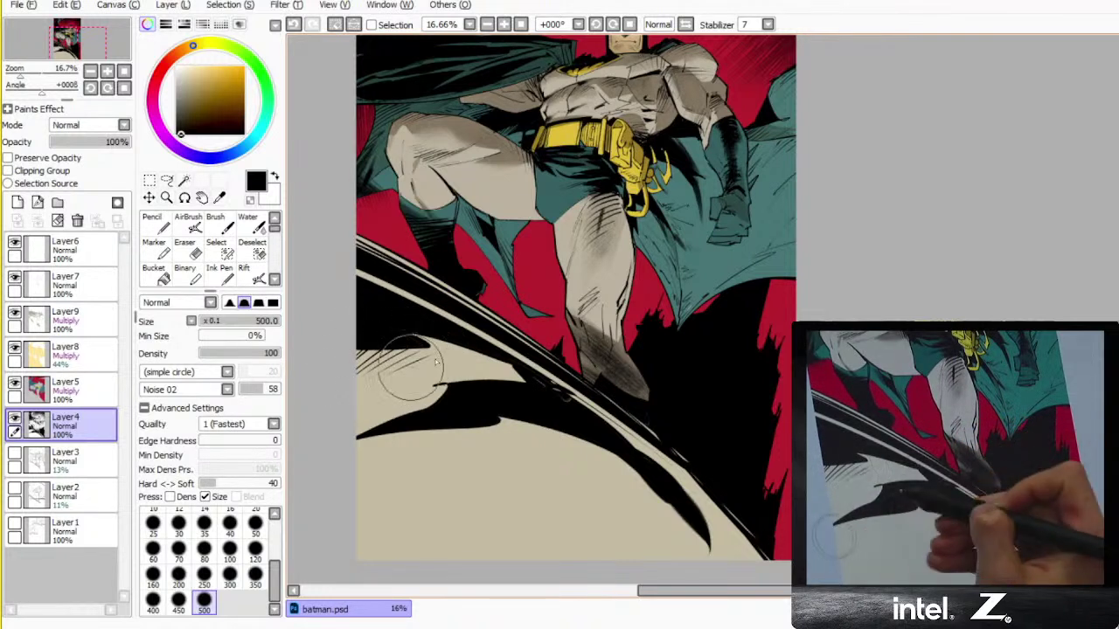
{"action": "mouse_move", "coordinate": [394, 426]}
{"action": "left_mouse_down"}
{"action": "mouse_move", "coordinate": [398, 453]}
{"action": "mouse_move", "coordinate": [476, 421]}
{"action": "mouse_move", "coordinate": [541, 416]}
{"action": "mouse_move", "coordinate": [577, 433]}
{"action": "mouse_move", "coordinate": [538, 445]}
{"action": "mouse_move", "coordinate": [550, 454]}
{"action": "mouse_move", "coordinate": [625, 469]}
{"action": "mouse_move", "coordinate": [516, 584]}
{"action": "left_mouse_up"}
{"action": "left_click_drag", "start_coordinate": [667, 406], "coordinate": [659, 367]}
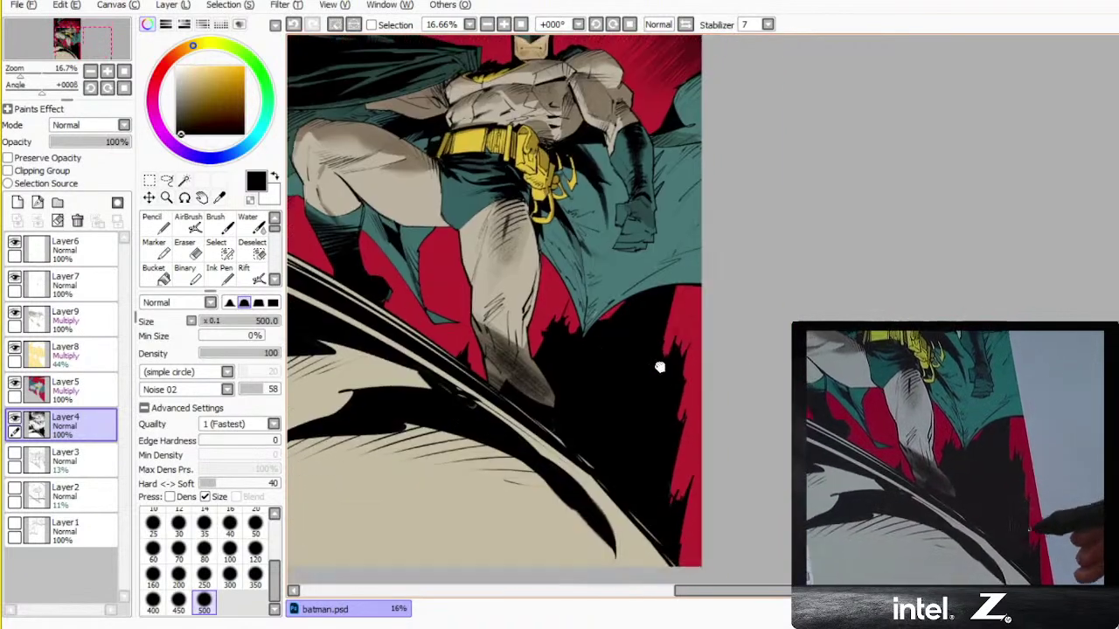
- Close off the lower end of the red strip along the canvas edge with jagged strokes and fill the area beneath with black
{"action": "key", "text": "ctrl+d"}
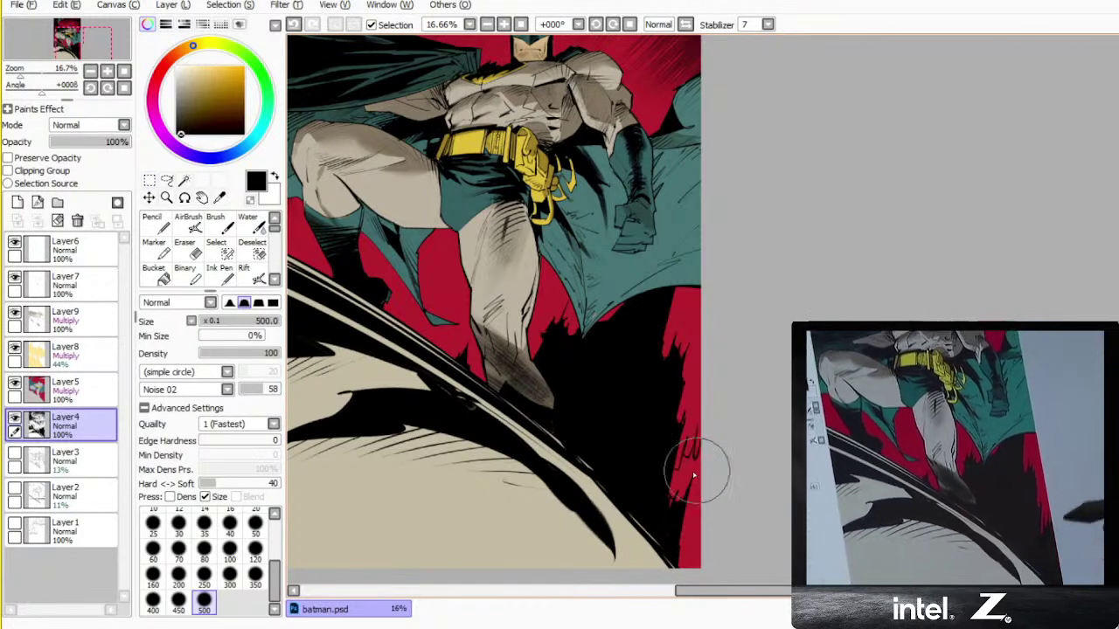
{"action": "key", "text": "g"}
{"action": "left_click", "coordinate": [693, 480]}
{"action": "key", "text": "b"}
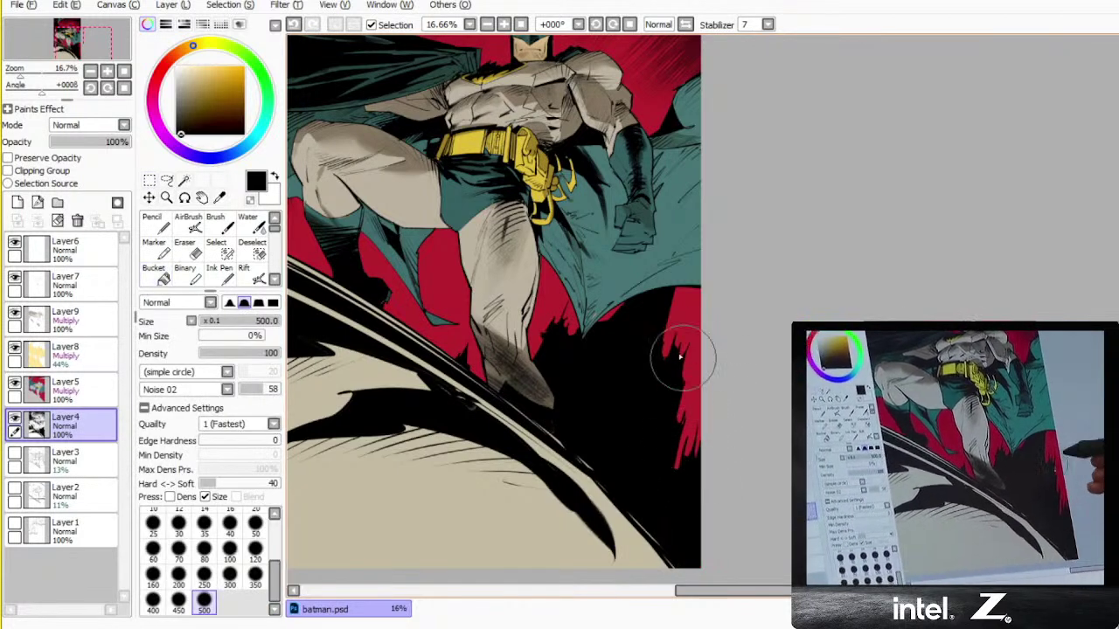
- Rework the upper end of the red strip beneath the cape with jagged black strokes, undoing the unwanted ones
{"action": "key", "text": "ctrl+z"}
{"action": "mouse_move", "coordinate": [683, 356]}
{"action": "left_mouse_down"}
{"action": "mouse_move", "coordinate": [679, 371]}
{"action": "mouse_move", "coordinate": [644, 305]}
{"action": "mouse_move", "coordinate": [654, 362]}
{"action": "mouse_move", "coordinate": [654, 324]}
{"action": "mouse_move", "coordinate": [673, 322]}
{"action": "left_mouse_up"}
{"action": "key", "text": "ctrl+z"}
{"action": "key", "text": "ctrl+z"}
{"action": "key", "text": "g"}
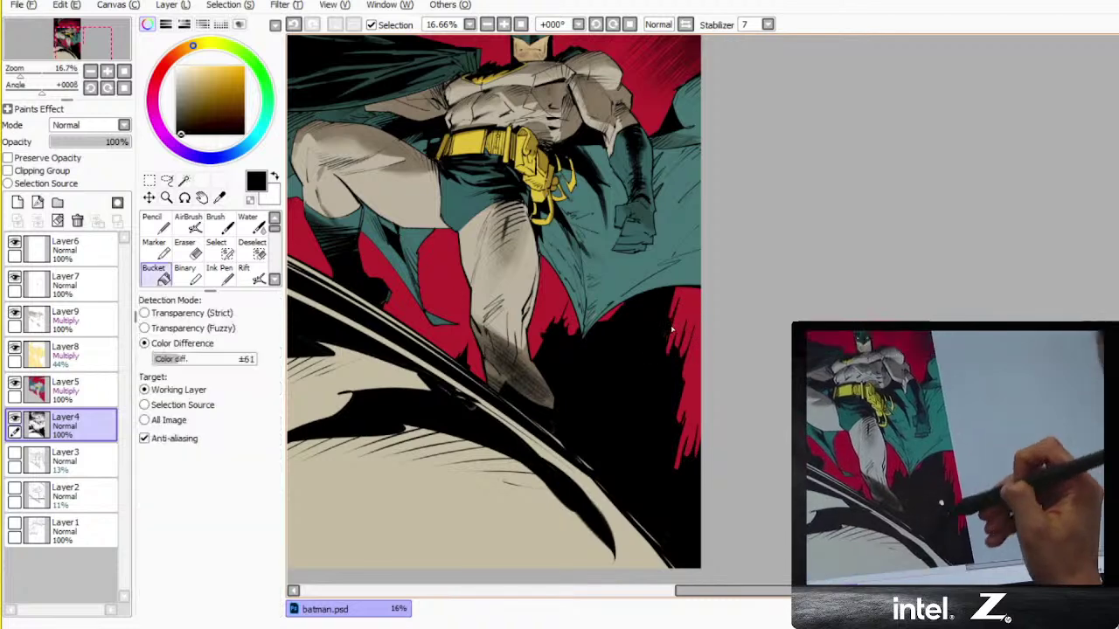
{"action": "mouse_move", "coordinate": [647, 396]}
{"action": "left_mouse_down"}
{"action": "mouse_move", "coordinate": [645, 428]}
{"action": "mouse_move", "coordinate": [691, 485]}
{"action": "mouse_move", "coordinate": [692, 461]}
{"action": "mouse_move", "coordinate": [609, 394]}
{"action": "left_mouse_up"}
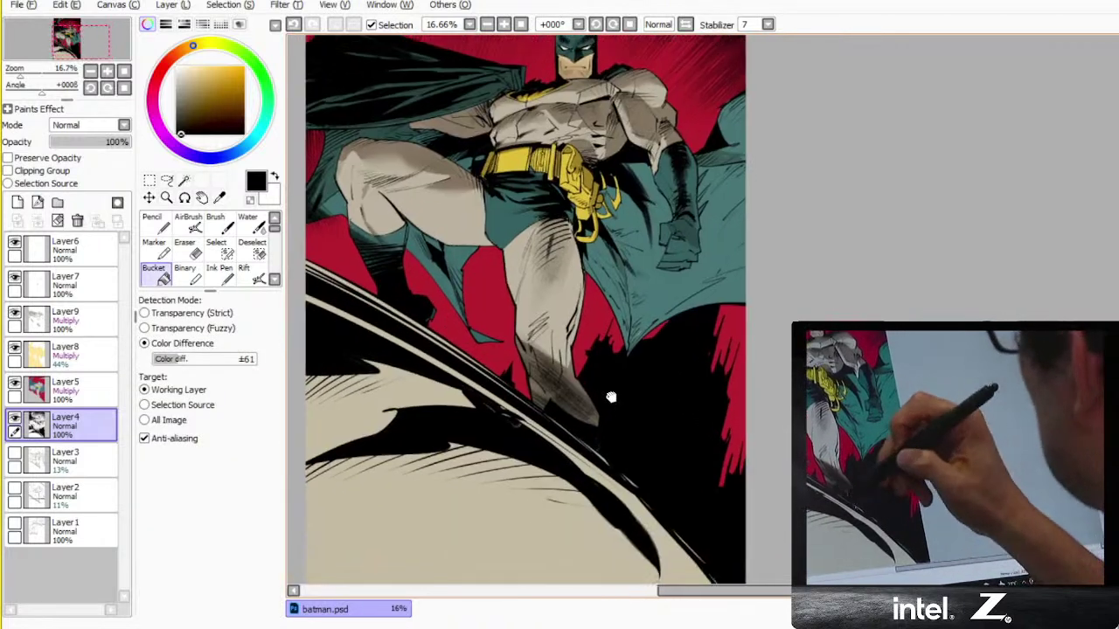
- Add black strokes along the dome's rim beneath the planted foot
{"action": "key", "text": "b"}
{"action": "left_click_drag", "start_coordinate": [578, 436], "coordinate": [659, 513]}
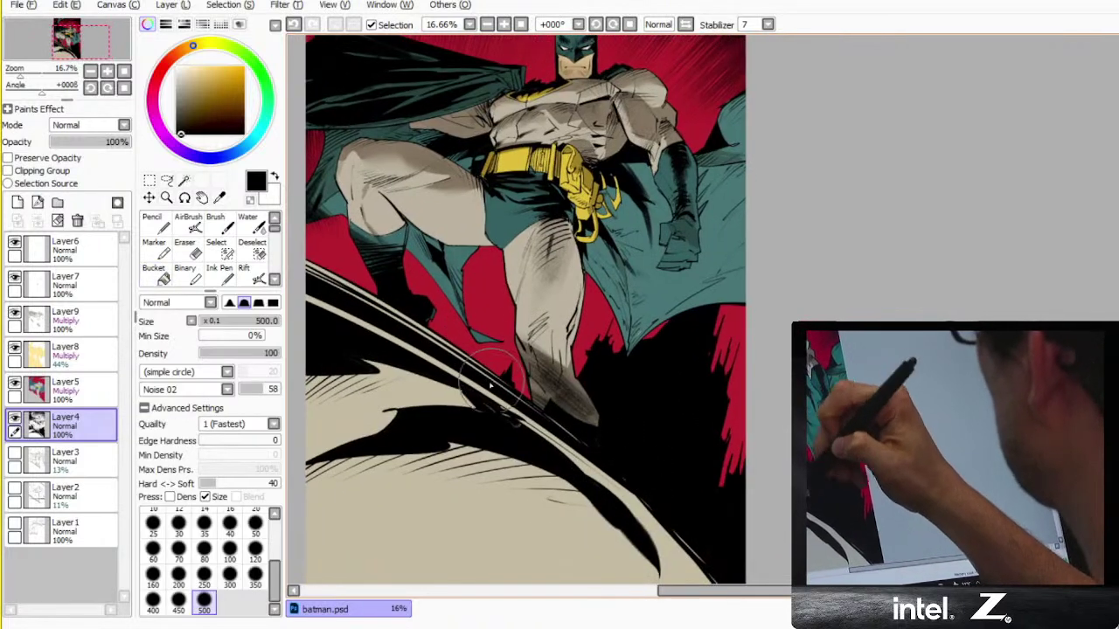
{"action": "left_click_drag", "start_coordinate": [500, 383], "coordinate": [589, 449]}
- Scatter black speckles over the pale dome at the broken edge of the upper shadow
{"action": "left_click_drag", "start_coordinate": [628, 309], "coordinate": [643, 432]}
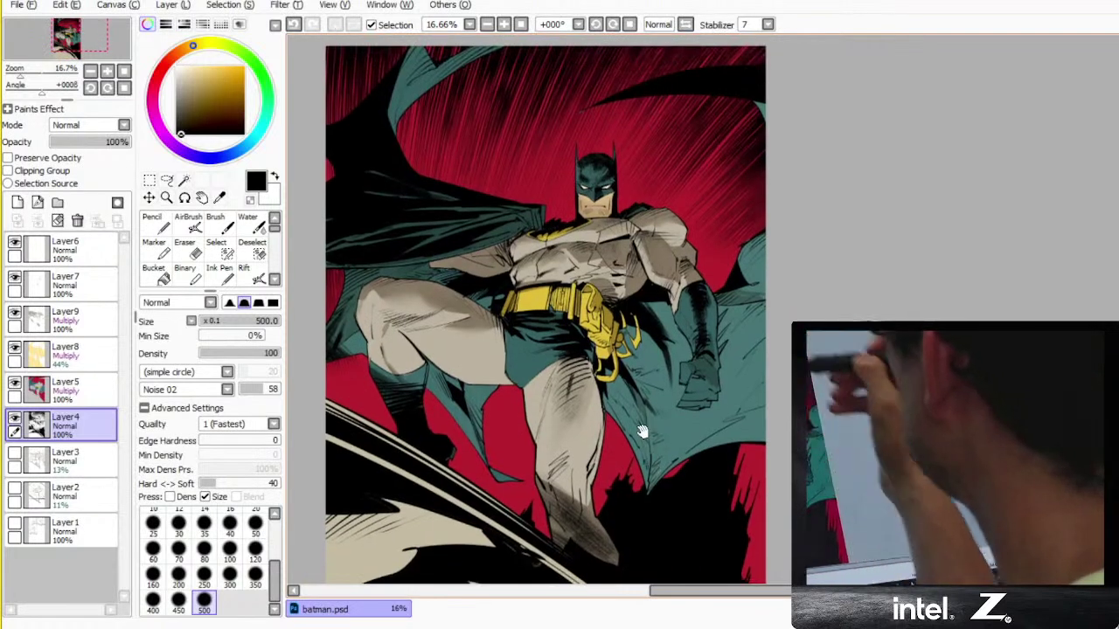
{"action": "left_click_drag", "start_coordinate": [704, 322], "coordinate": [543, 333]}
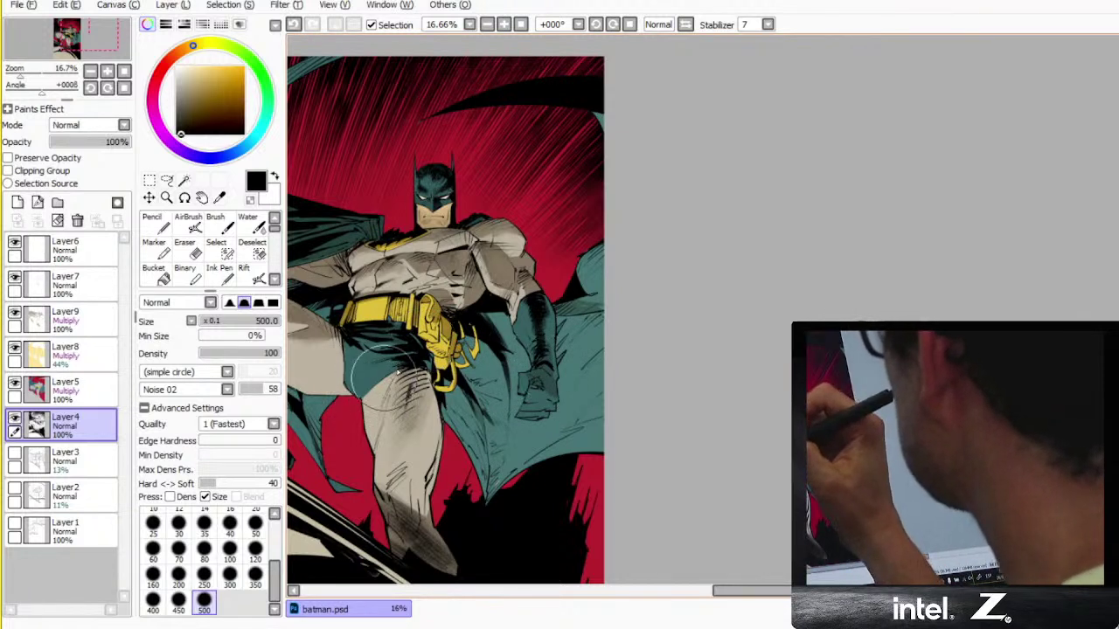
{"action": "left_click_drag", "start_coordinate": [367, 367], "coordinate": [628, 363]}
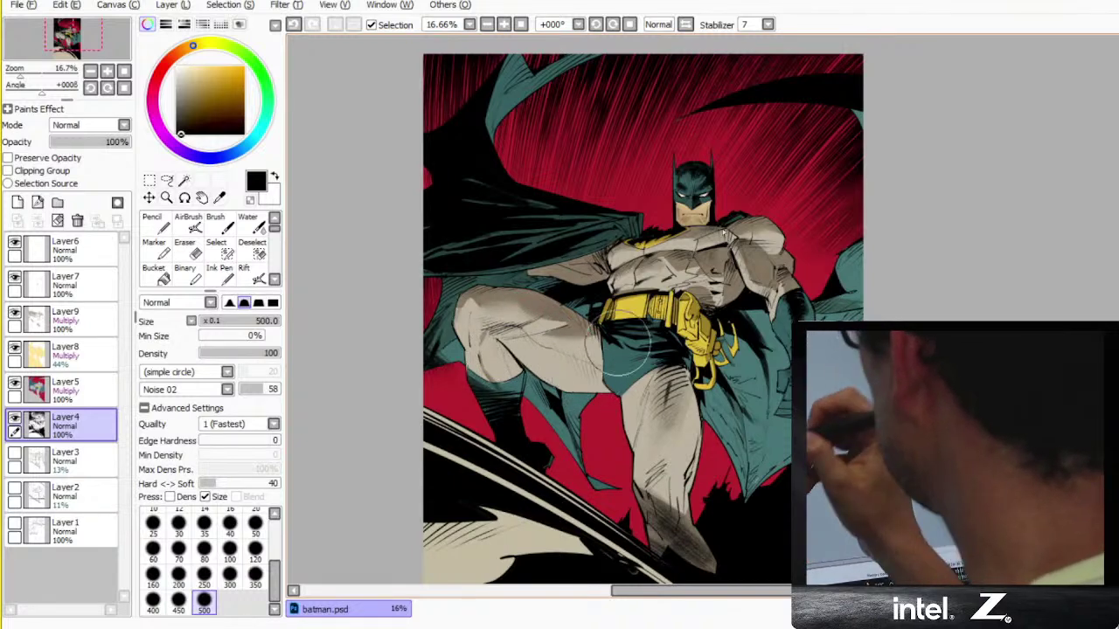
{"action": "left_click_drag", "start_coordinate": [734, 312], "coordinate": [617, 316]}
{"action": "left_click_drag", "start_coordinate": [668, 454], "coordinate": [709, 342]}
{"action": "key", "text": "ctrl+z"}
{"action": "left_click_drag", "start_coordinate": [433, 422], "coordinate": [437, 417]}
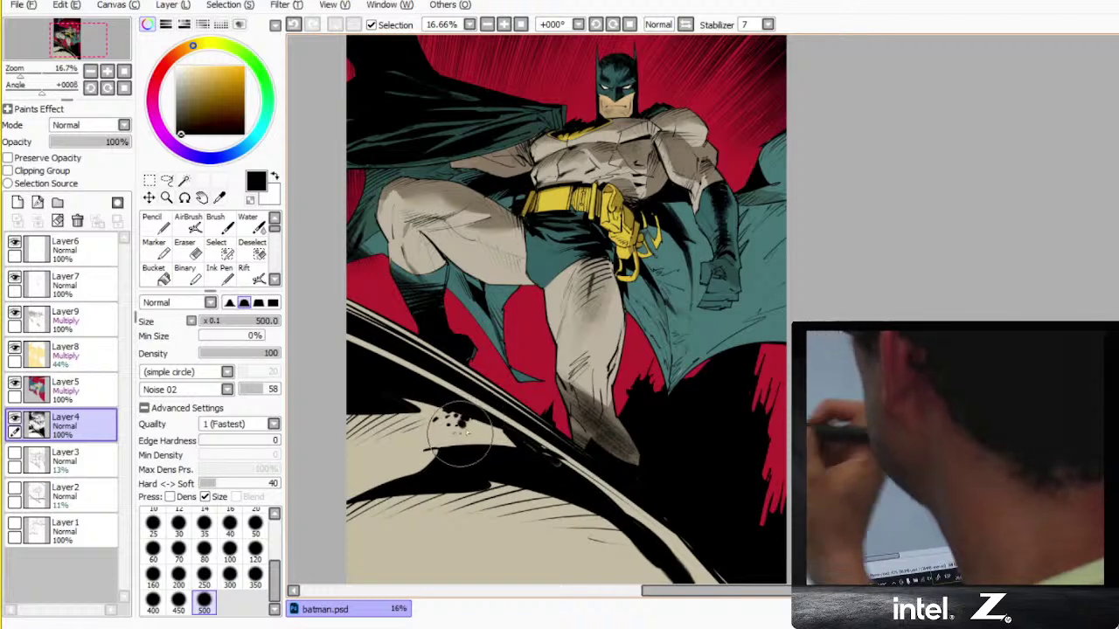
{"action": "left_click_drag", "start_coordinate": [463, 427], "coordinate": [498, 432]}
{"action": "left_click_drag", "start_coordinate": [425, 410], "coordinate": [414, 405]}
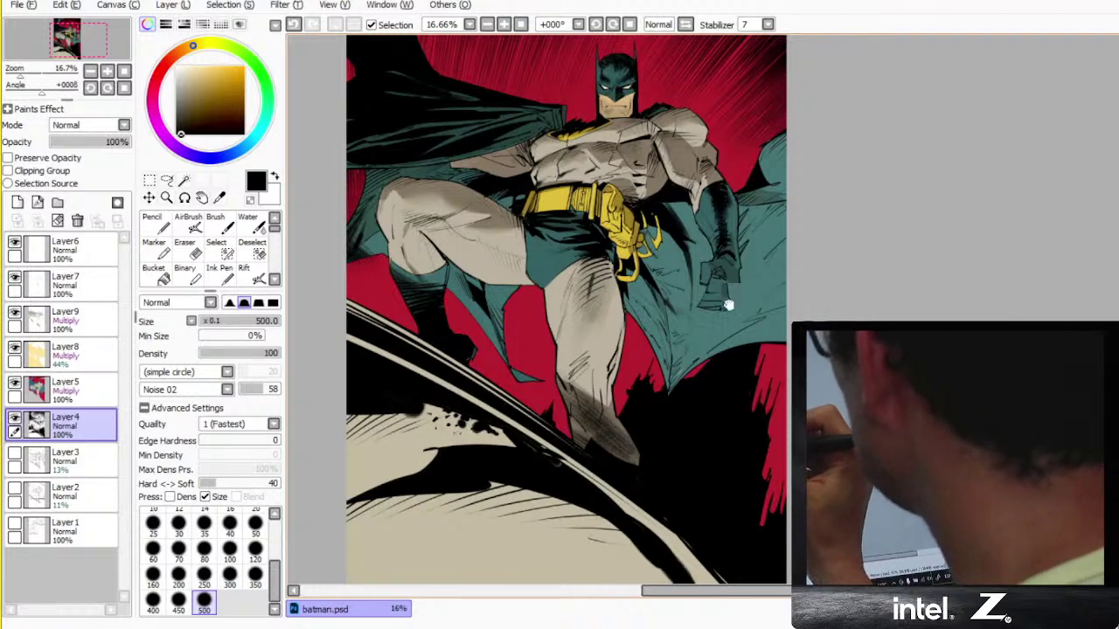
- Set the eraser density to 100 and erase small highlights out of the black shadow on the hanging glove
{"action": "left_click_drag", "start_coordinate": [728, 305], "coordinate": [602, 339]}
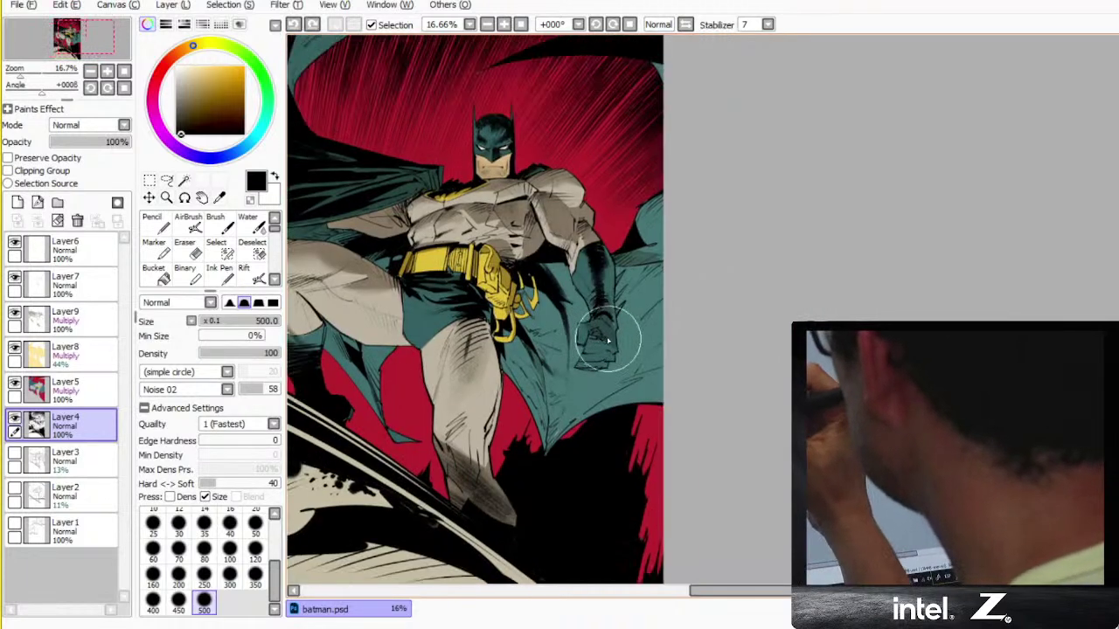
{"action": "key", "text": "e"}
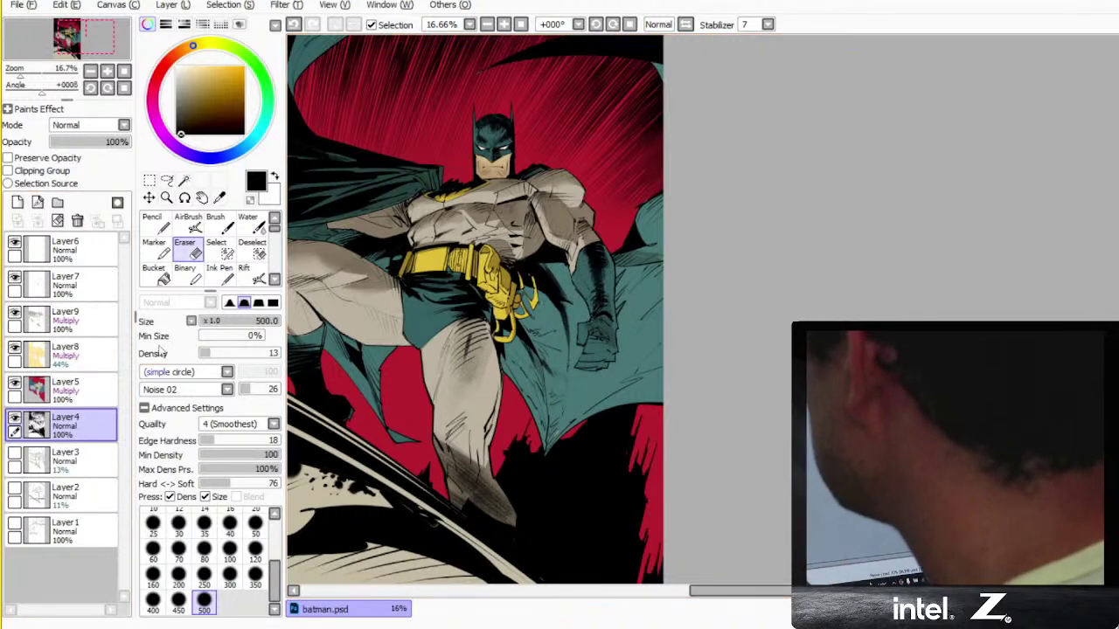
{"action": "key", "text": "ctrl+z"}
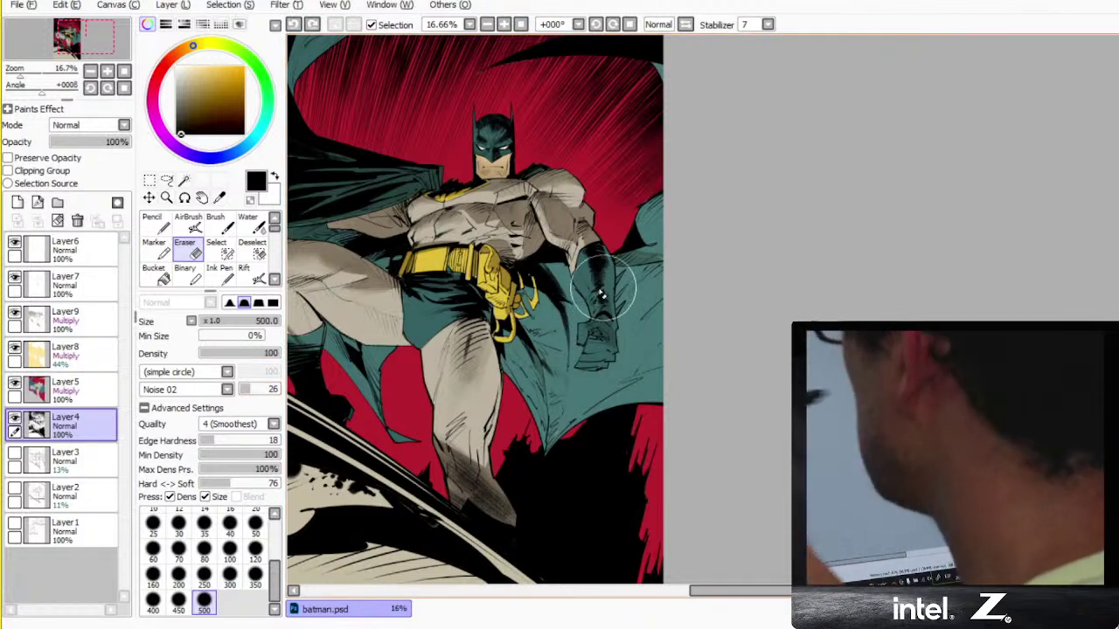
- On Layer5, sample the cape's teal for the glove with Layer8 temporarily hidden, and show Layer8 again
{"action": "mouse_move", "coordinate": [591, 281]}
{"action": "left_mouse_down"}
{"action": "mouse_move", "coordinate": [596, 265]}
{"action": "mouse_move", "coordinate": [635, 387]}
{"action": "left_mouse_up"}
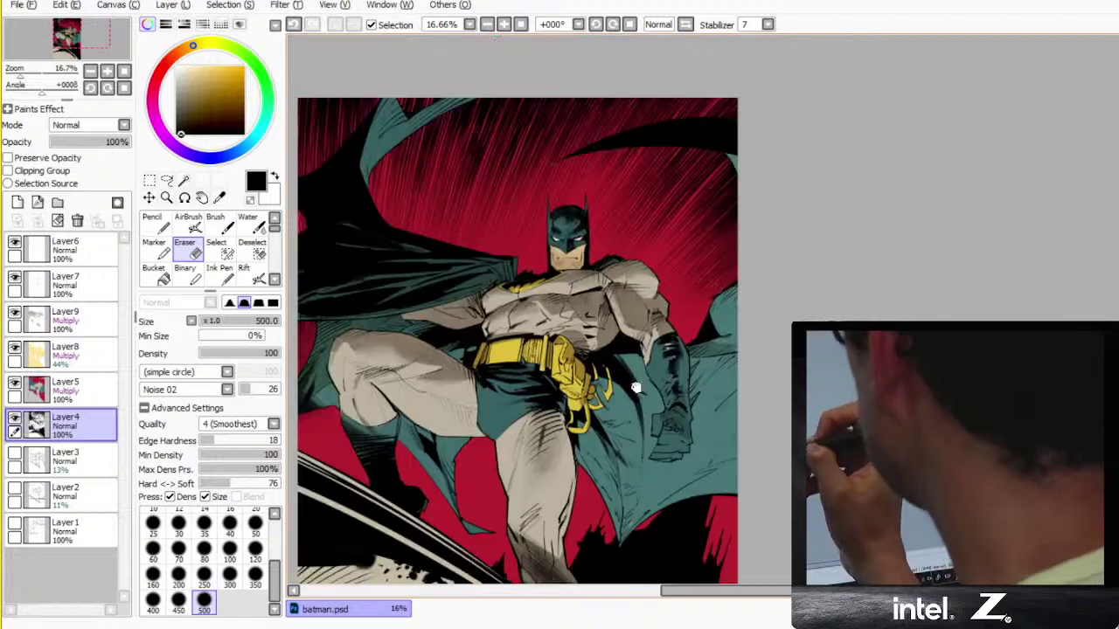
{"action": "left_click", "coordinate": [105, 388]}
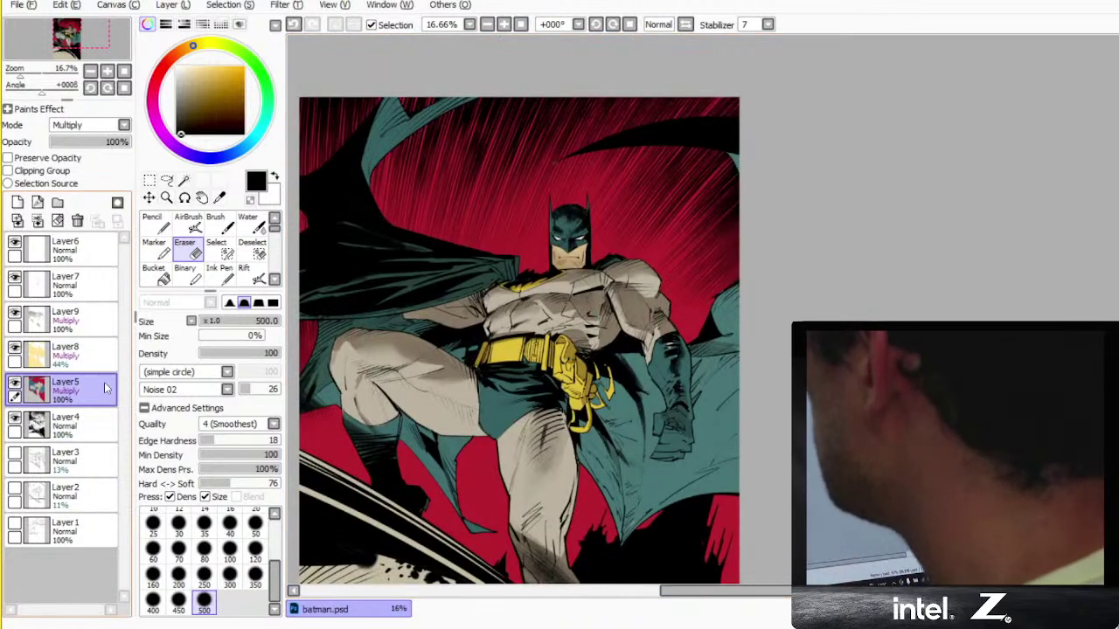
{"action": "left_click", "coordinate": [15, 348]}
{"action": "key", "text": "b"}
{"action": "right_click", "coordinate": [707, 350]}
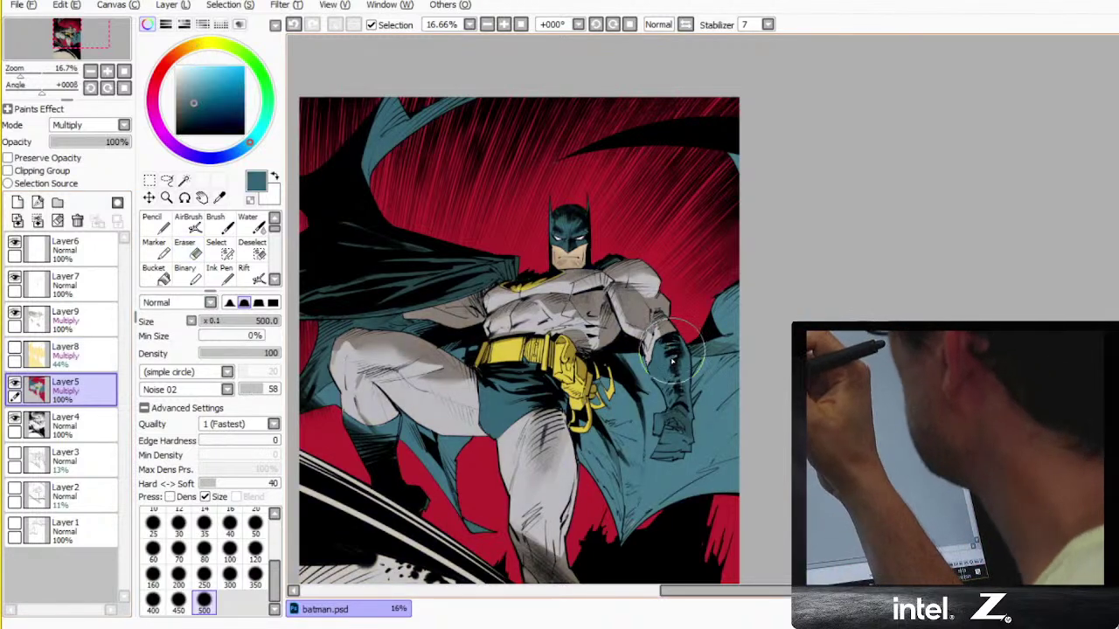
{"action": "left_click", "coordinate": [15, 347]}
- Create Layer10, paint white highlights on the mask and upper arm, and move the layer above Layer9
{"action": "left_click", "coordinate": [16, 202]}
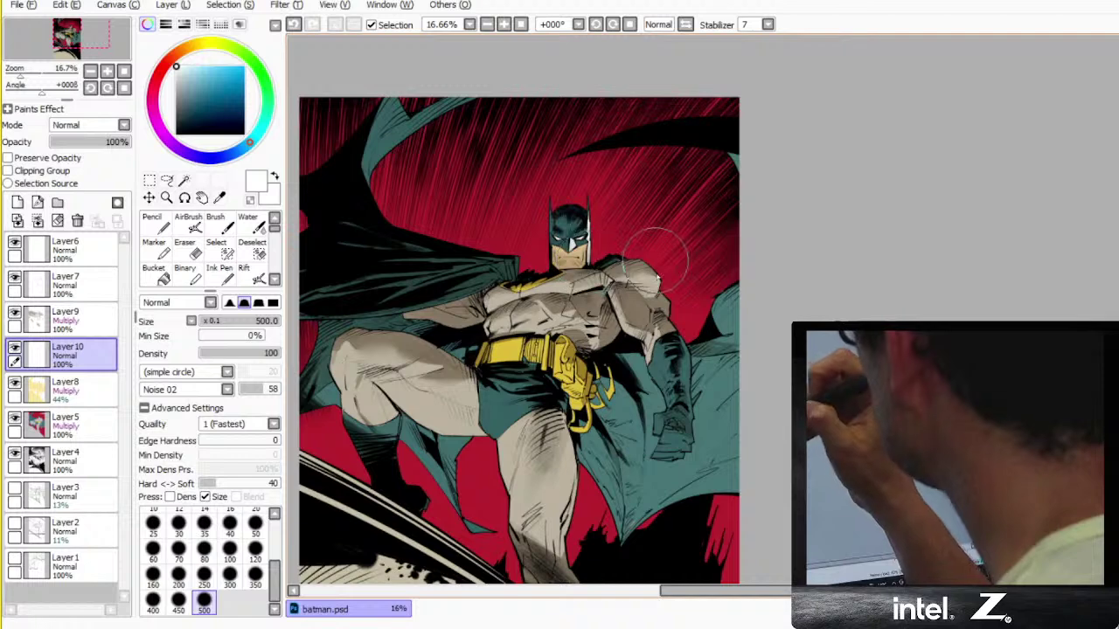
{"action": "key", "text": "ctrl+z"}
{"action": "left_click_drag", "start_coordinate": [657, 291], "coordinate": [660, 295]}
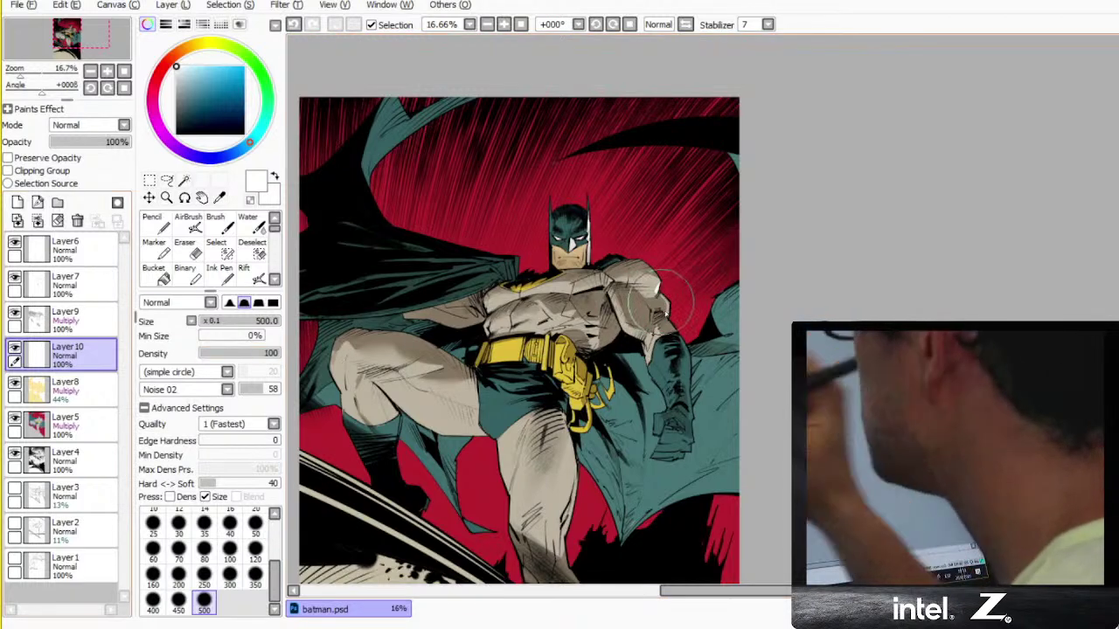
{"action": "left_click_drag", "start_coordinate": [99, 351], "coordinate": [78, 315]}
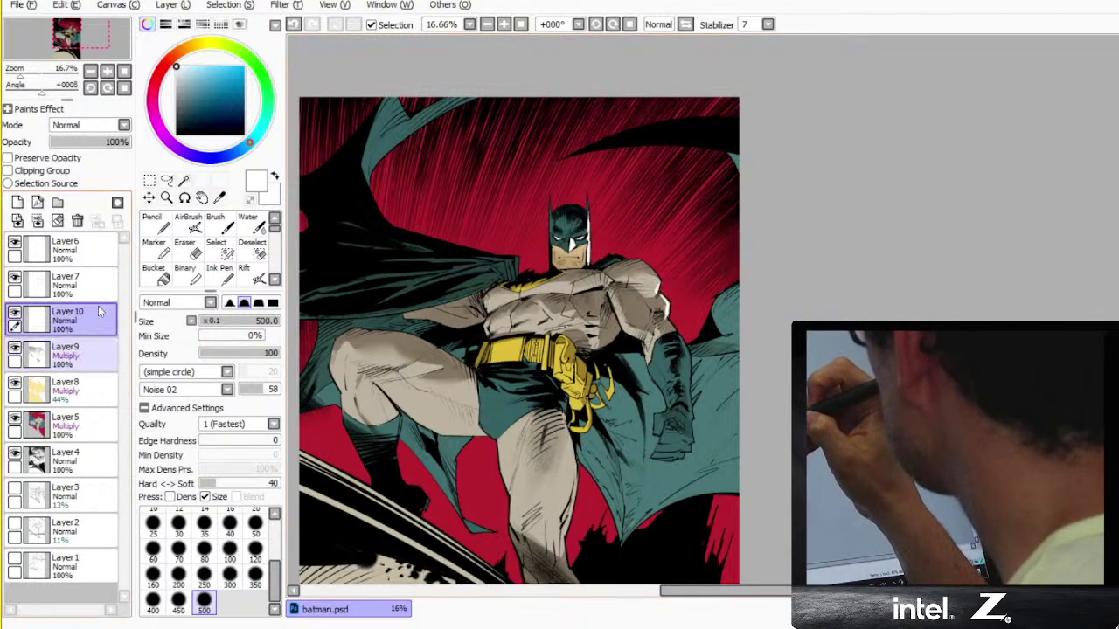
{"action": "key", "text": "e"}
{"action": "key", "text": "b"}
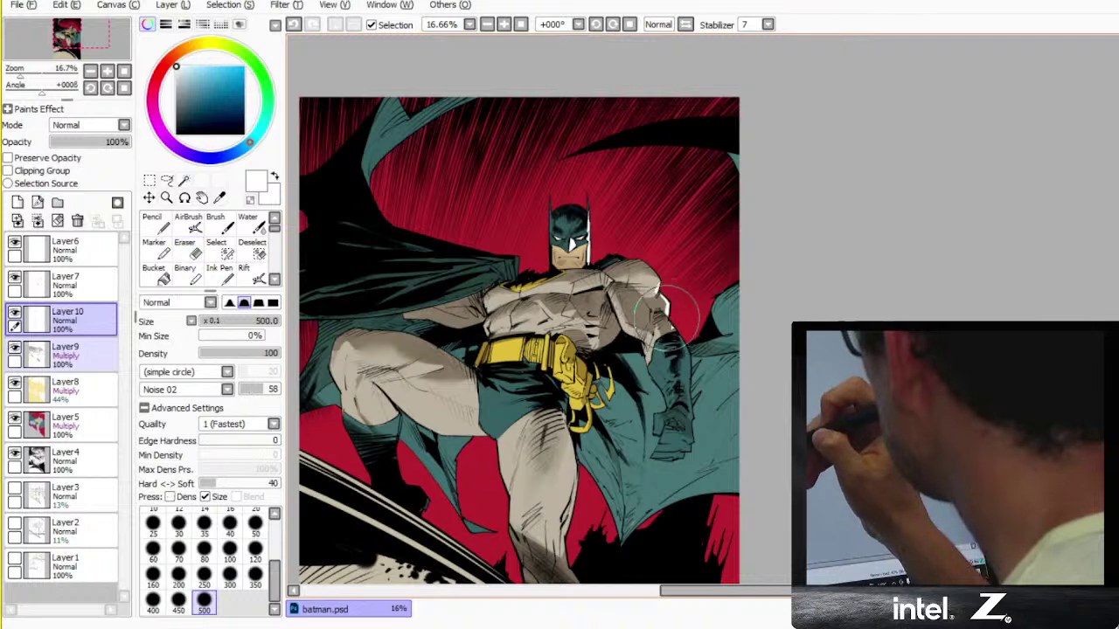
- Outline a rim light along the outer edge of the hanging forearm, fill it with white and trim it with the eraser
{"action": "mouse_move", "coordinate": [668, 309]}
{"action": "left_mouse_down"}
{"action": "mouse_move", "coordinate": [683, 350]}
{"action": "mouse_move", "coordinate": [690, 437]}
{"action": "mouse_move", "coordinate": [691, 361]}
{"action": "left_mouse_up"}
{"action": "key", "text": "g"}
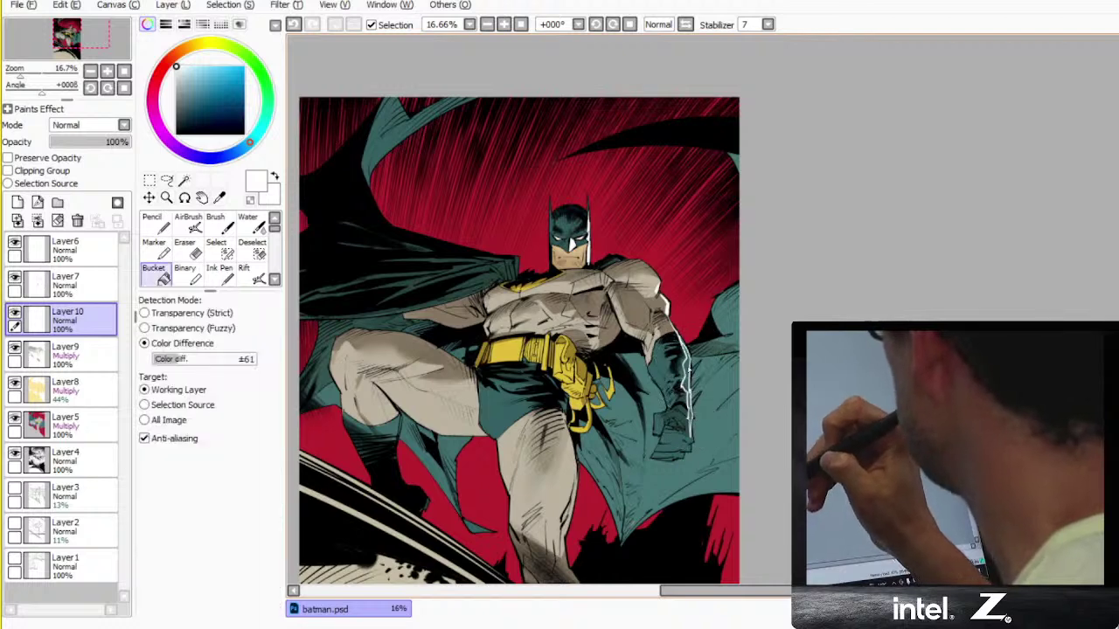
{"action": "key", "text": "e"}
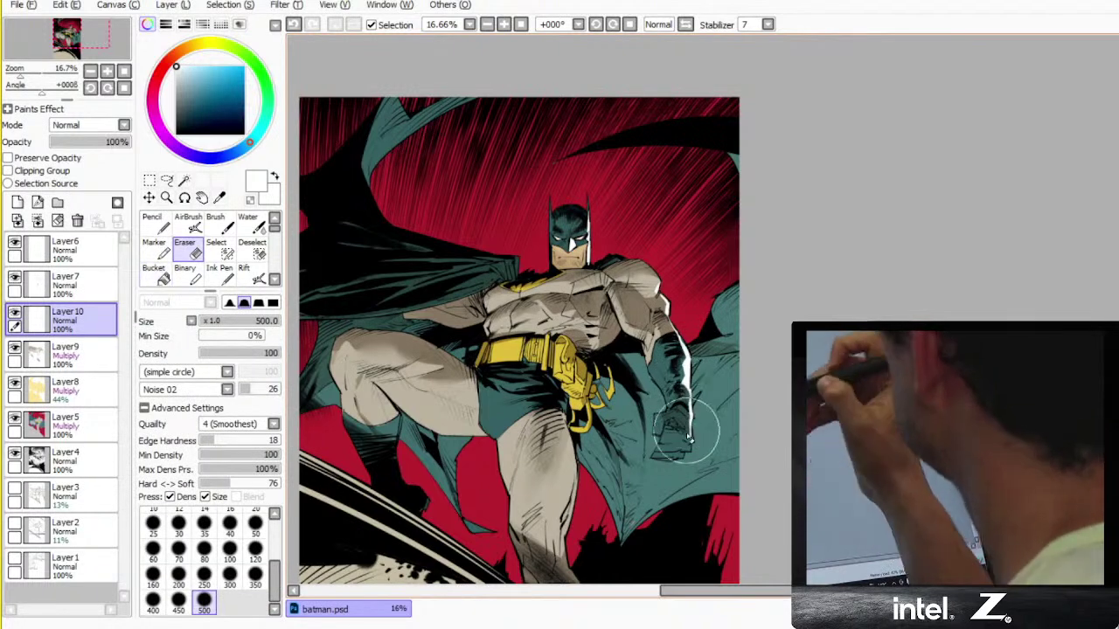
- Paint thin white rim lights along the top of the shoulder and the upper cape edge
{"action": "key", "text": "b"}
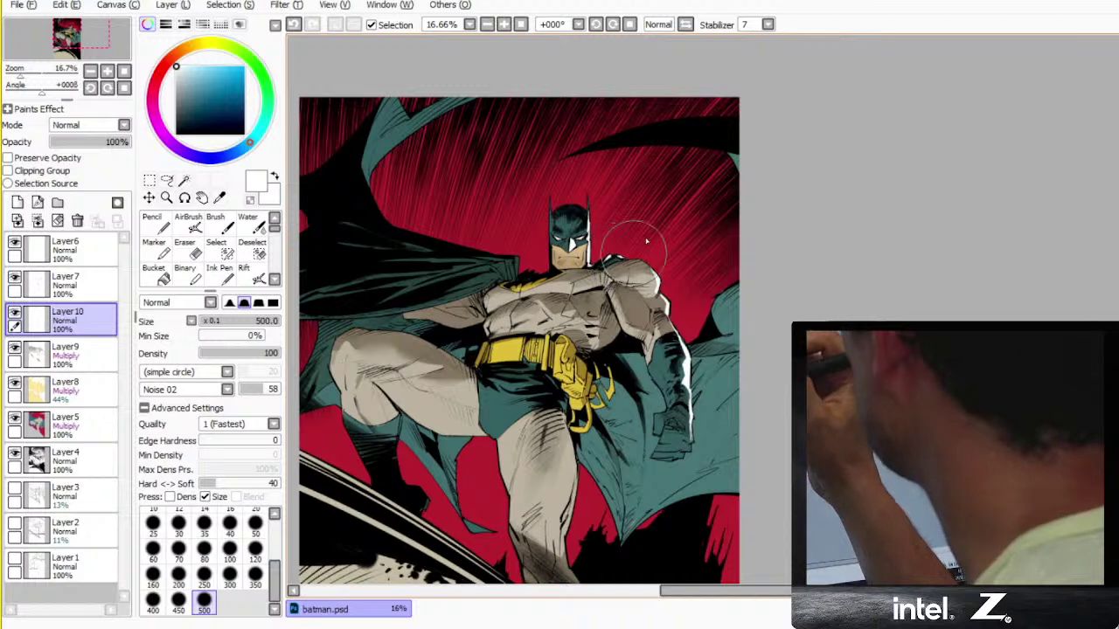
{"action": "left_click_drag", "start_coordinate": [647, 241], "coordinate": [688, 268]}
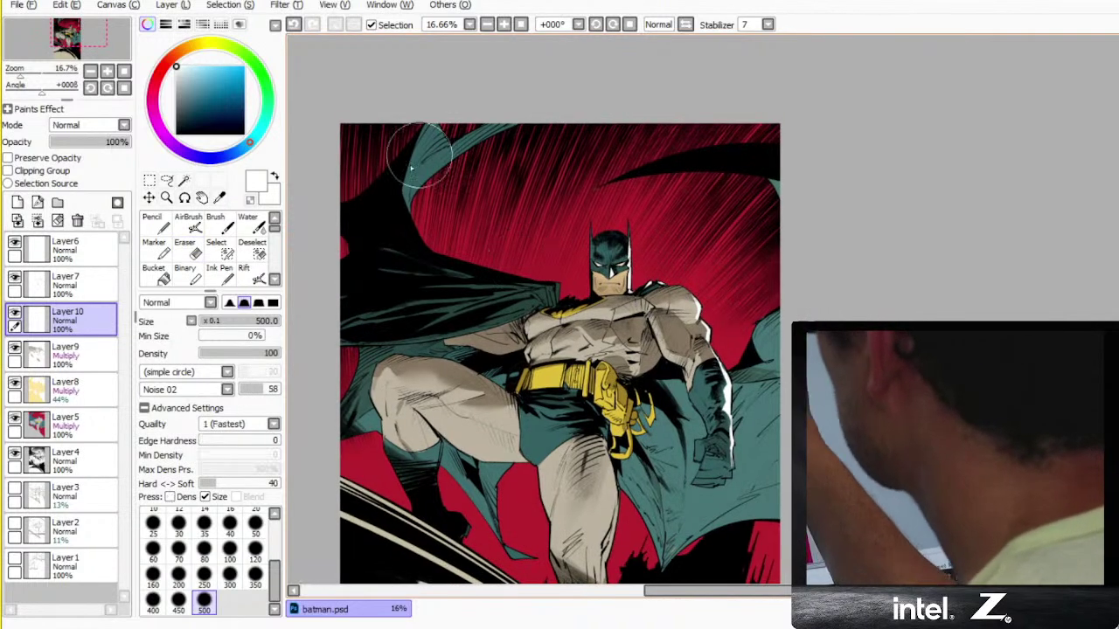
{"action": "left_click_drag", "start_coordinate": [416, 144], "coordinate": [405, 182]}
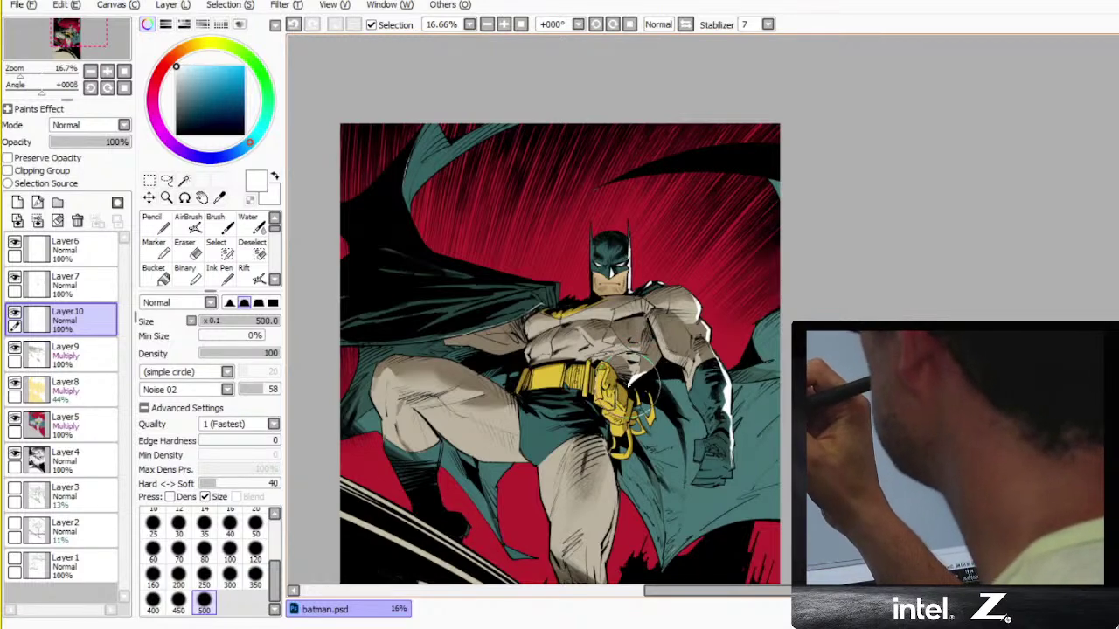
- Outline a white rim light along the outer edge of the standing thigh below the belt pouch and fill it with white
{"action": "left_click_drag", "start_coordinate": [605, 443], "coordinate": [567, 310]}
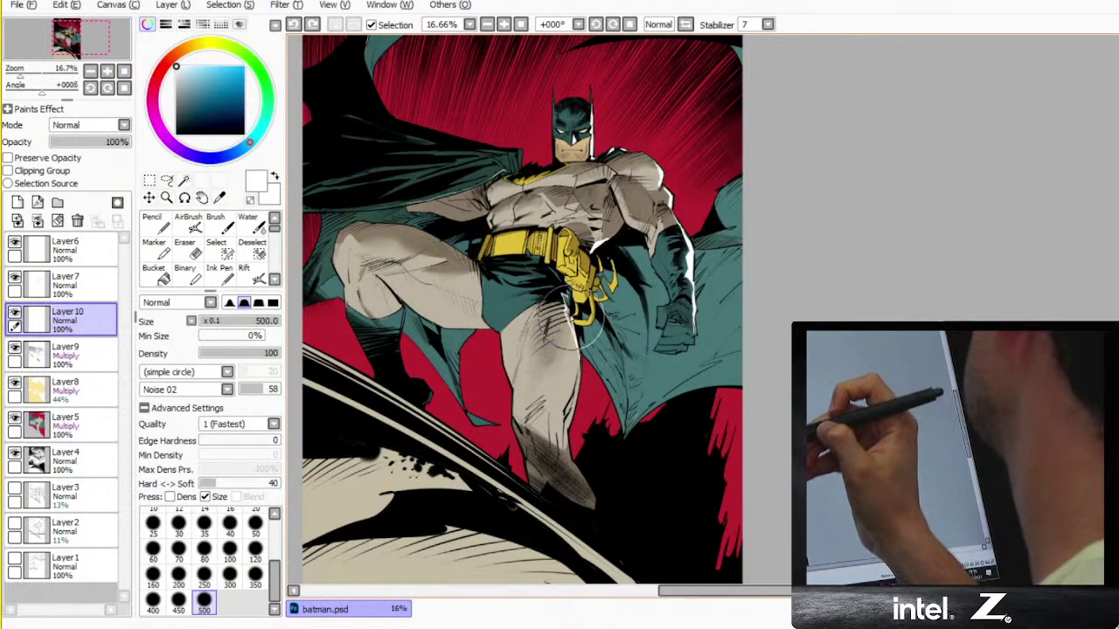
{"action": "key", "text": "g"}
{"action": "left_click", "coordinate": [568, 304]}
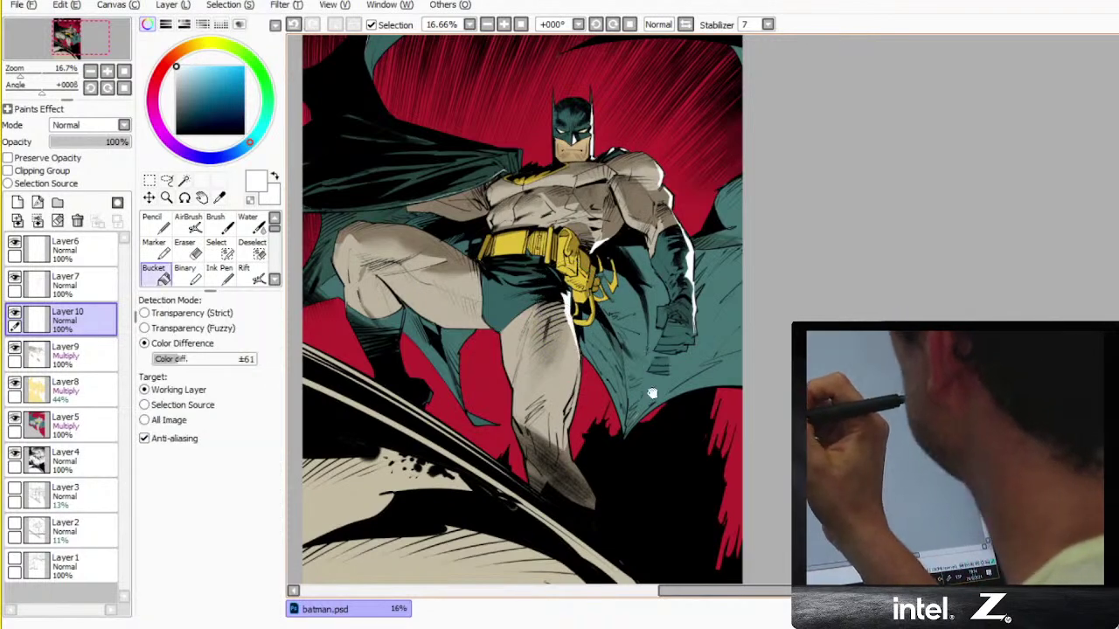
{"action": "left_click_drag", "start_coordinate": [653, 390], "coordinate": [637, 442]}
{"action": "key", "text": "b"}
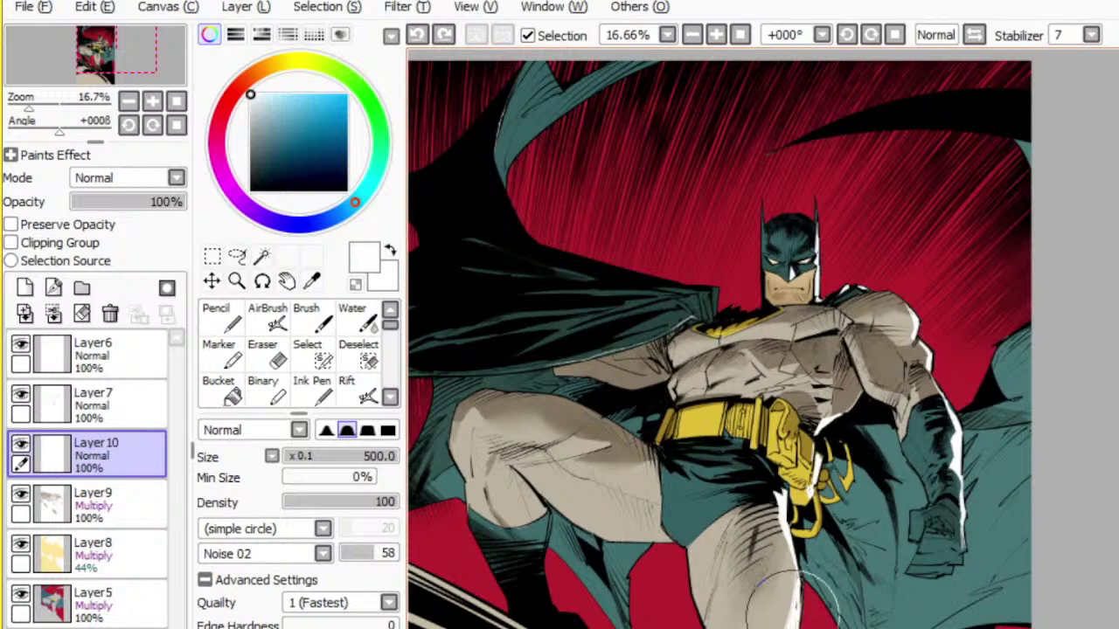
{"action": "left_click_drag", "start_coordinate": [799, 585], "coordinate": [794, 624]}
- Set the brush colour to black and add a new layer above Layer4
{"action": "scroll", "coordinate": [762, 345], "scroll_direction": "down", "scroll_amount": 1}
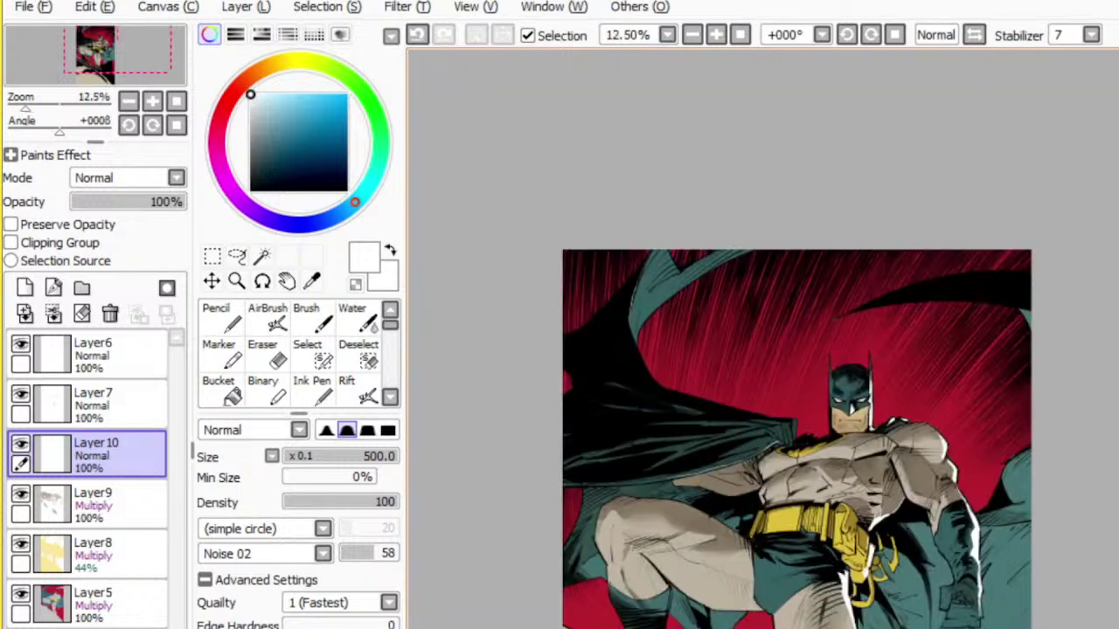
{"action": "left_click_drag", "start_coordinate": [261, 166], "coordinate": [202, 396]}
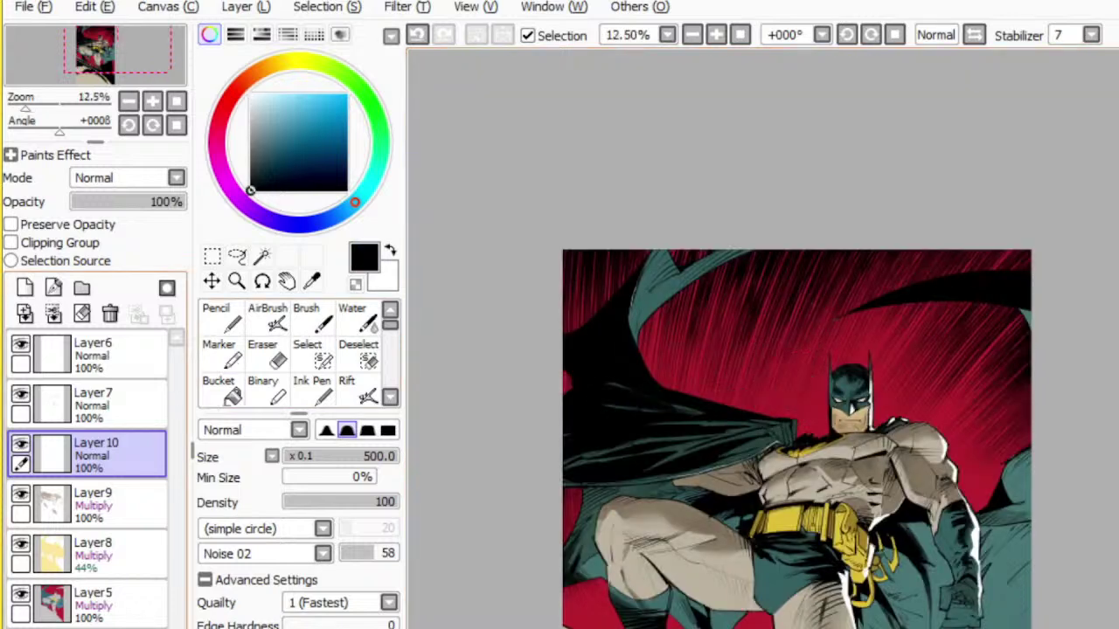
{"action": "left_click", "coordinate": [113, 627]}
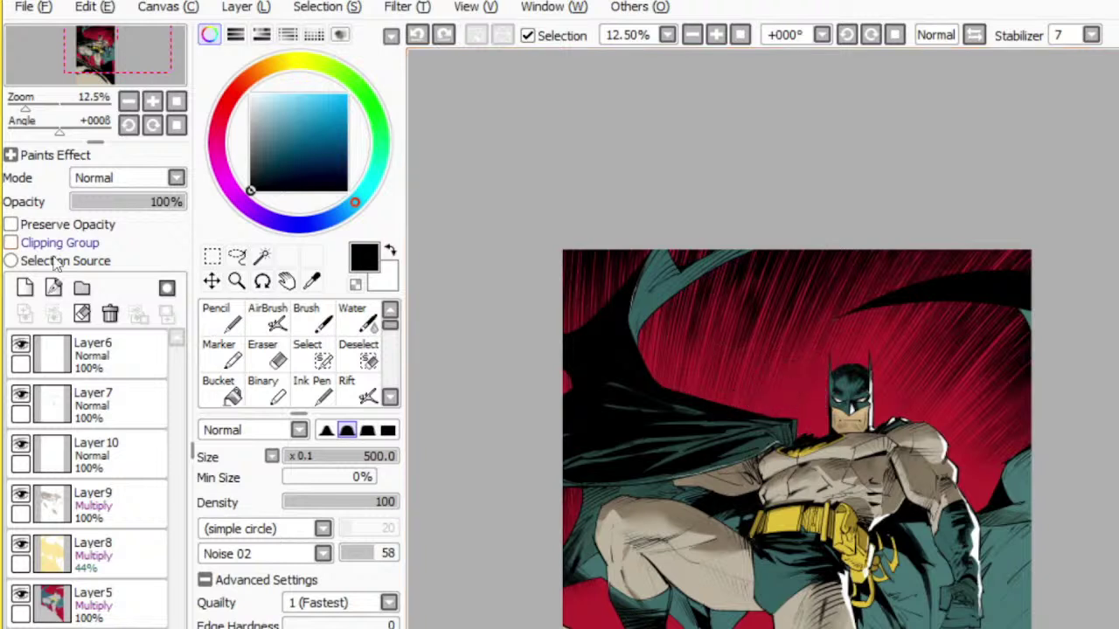
{"action": "left_click", "coordinate": [54, 288]}
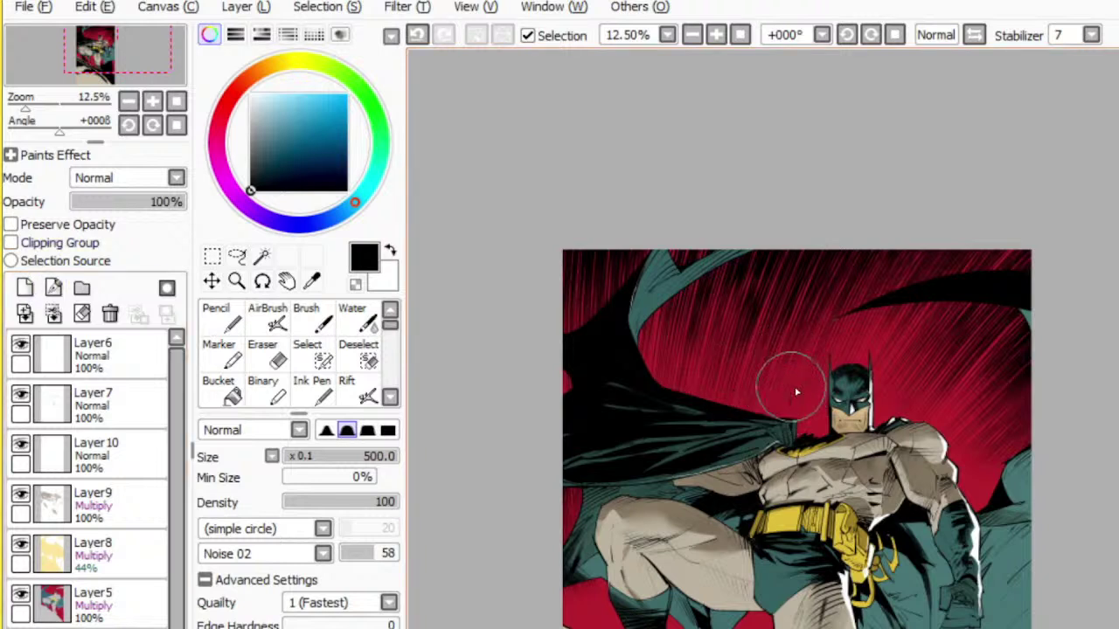
- Draw small bat silhouettes of varied sizes on both sides of the head in the red sky and fill them with black
{"action": "left_click_drag", "start_coordinate": [791, 392], "coordinate": [801, 388]}
{"action": "key", "text": "g"}
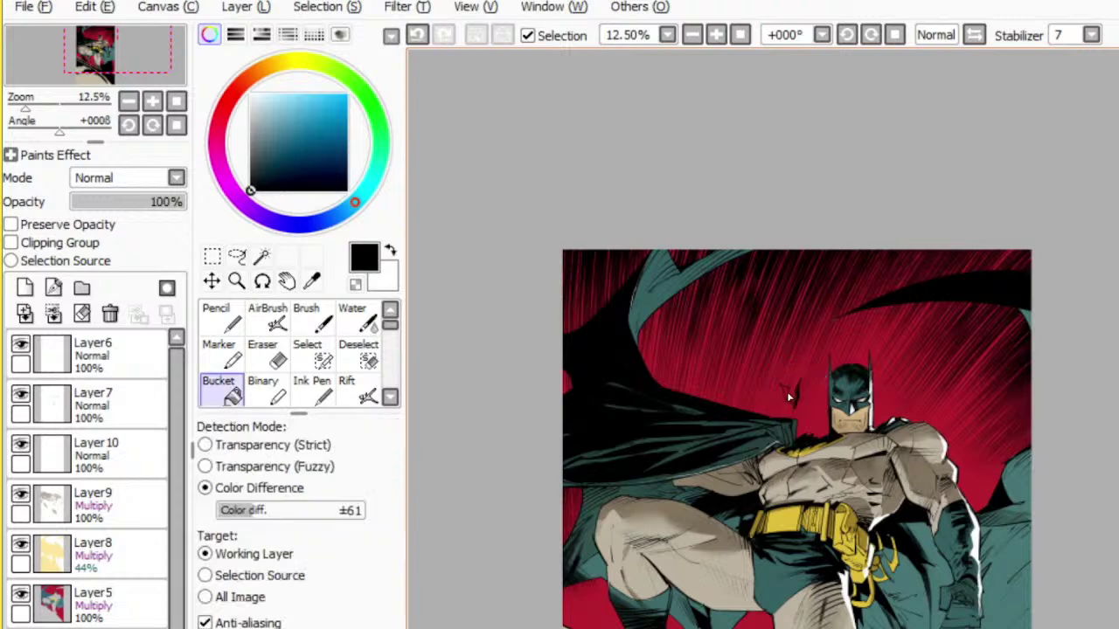
{"action": "left_click", "coordinate": [786, 391]}
{"action": "key", "text": "b"}
{"action": "left_click_drag", "start_coordinate": [909, 382], "coordinate": [918, 374]}
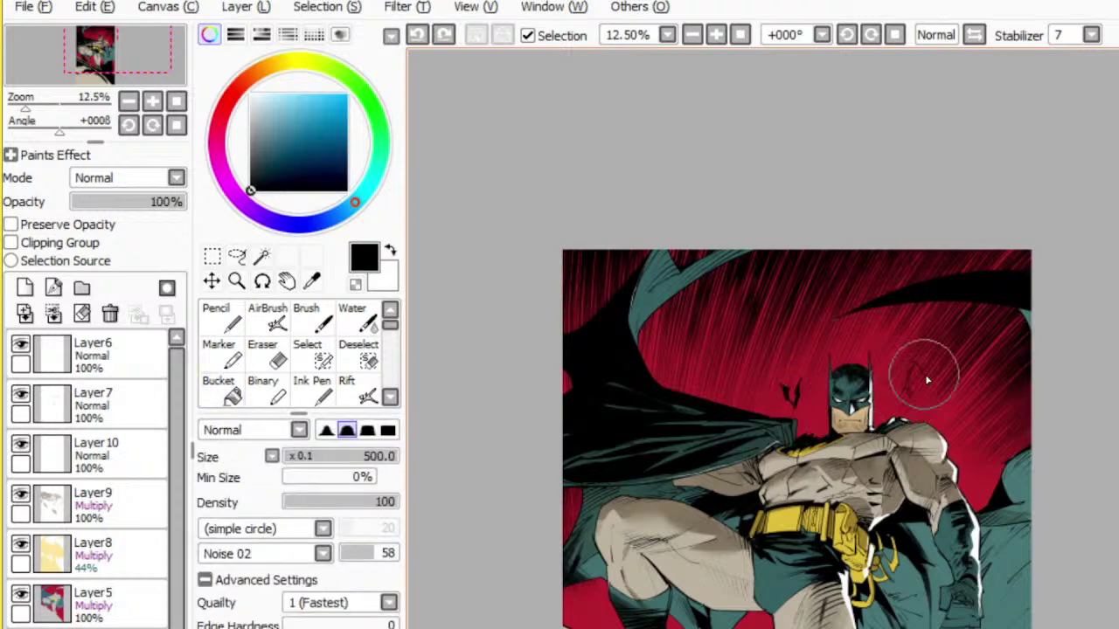
{"action": "key", "text": "g"}
{"action": "key", "text": "b"}
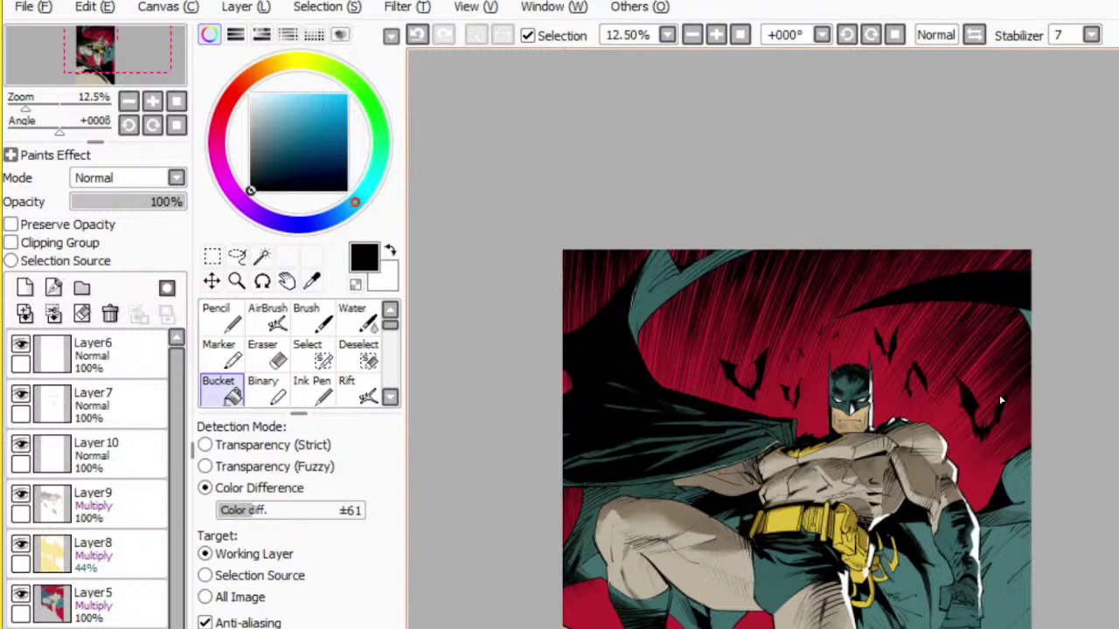
- Draw a small bat in the red sky just above the cowl's ear on the cape side and fill it with black
{"action": "key", "text": "b"}
{"action": "left_click", "coordinate": [807, 325]}
{"action": "key", "text": "ctrl+z"}
{"action": "left_click", "coordinate": [803, 320]}
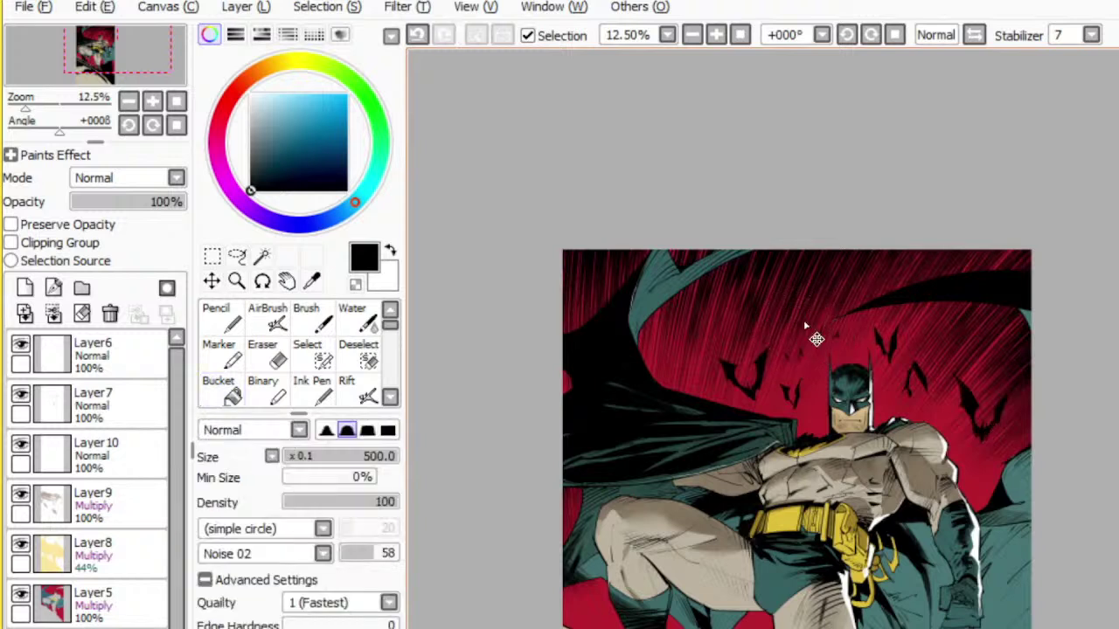
{"action": "key", "text": "ctrl+z"}
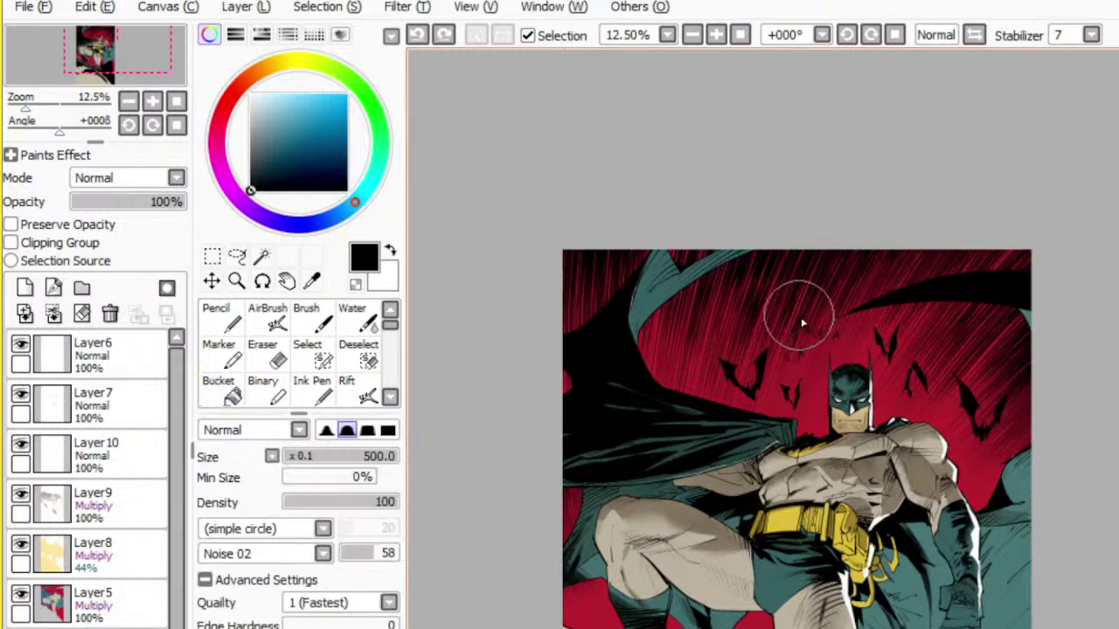
{"action": "left_click", "coordinate": [802, 320]}
{"action": "key", "text": "g"}
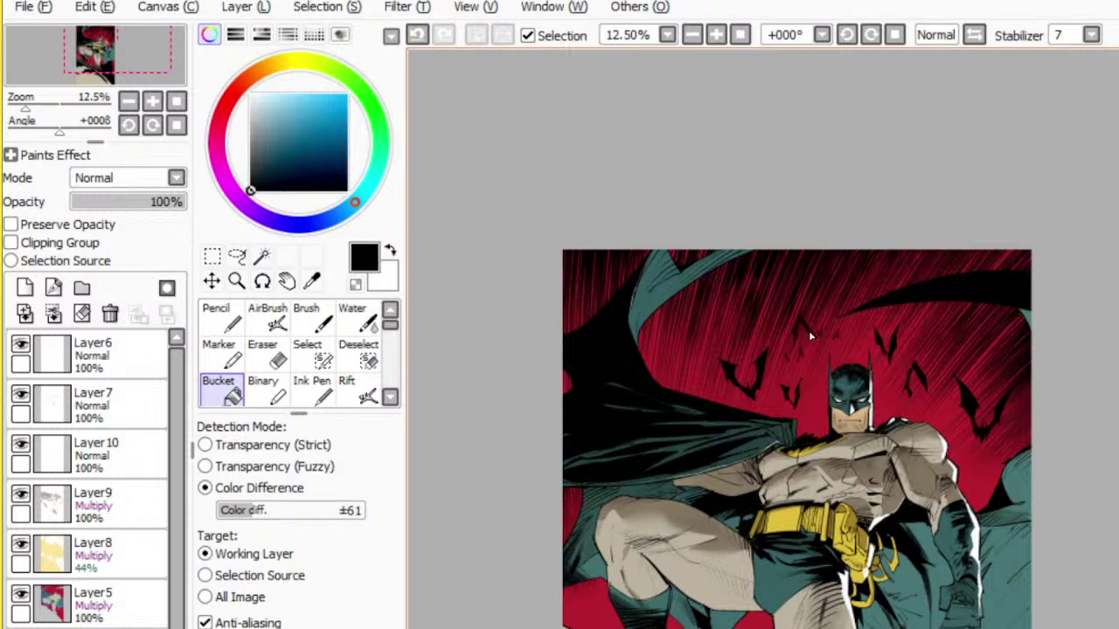
{"action": "key", "text": "b"}
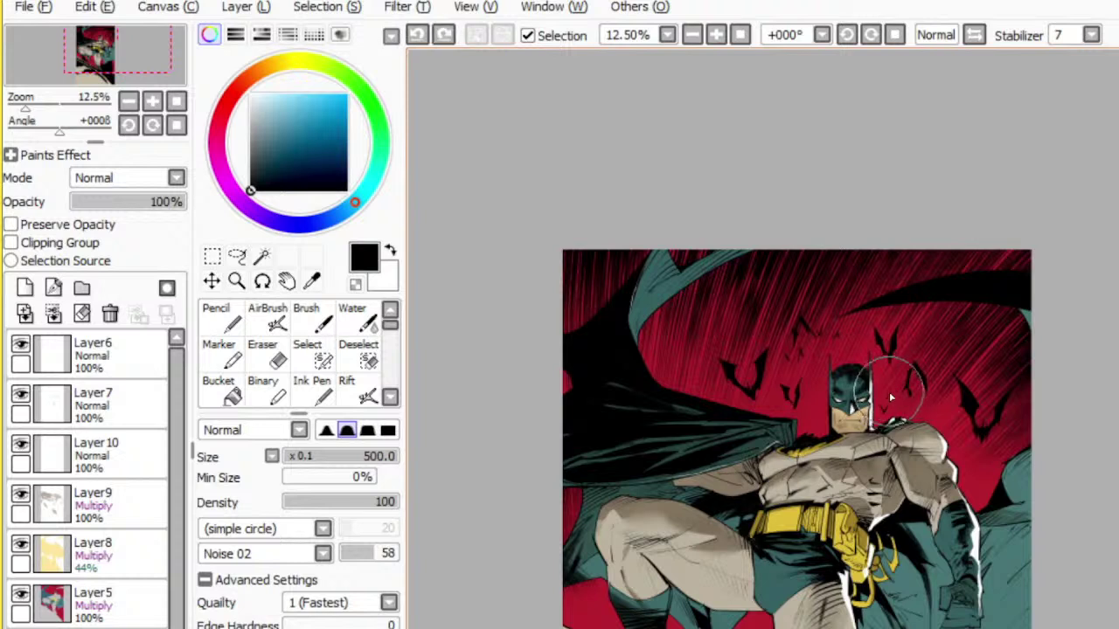
- Add tiny black bat marks in the red sky close to both sides of the head
{"action": "key", "text": "ctrl+z"}
{"action": "left_click", "coordinate": [812, 414]}
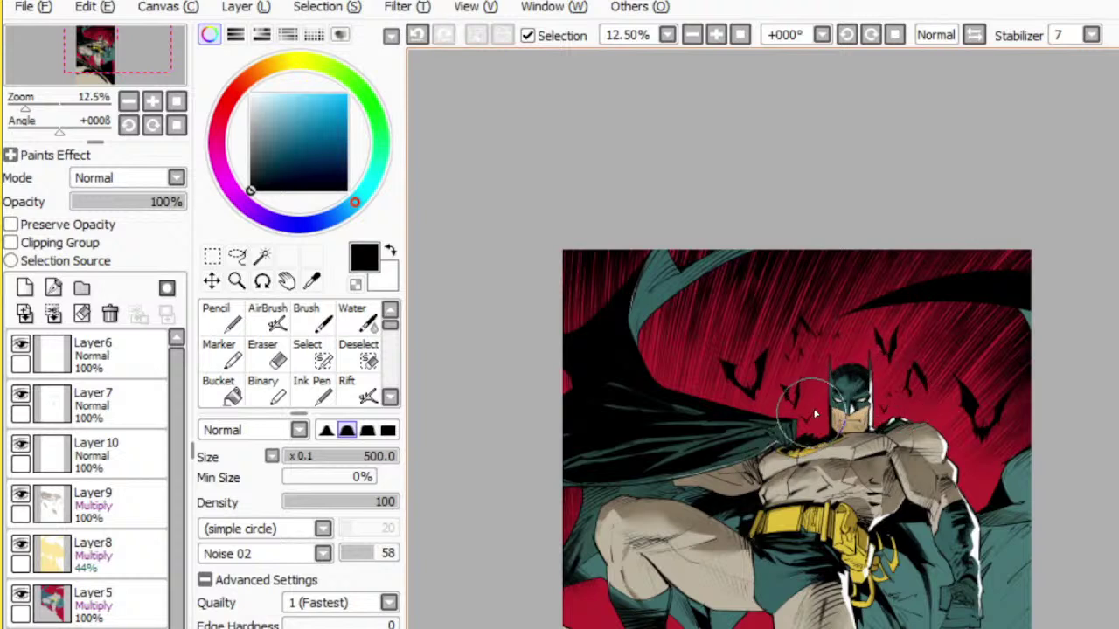
{"action": "key", "text": "ctrl+z"}
{"action": "key", "text": "ctrl+y"}
{"action": "key", "text": "ctrl+z"}
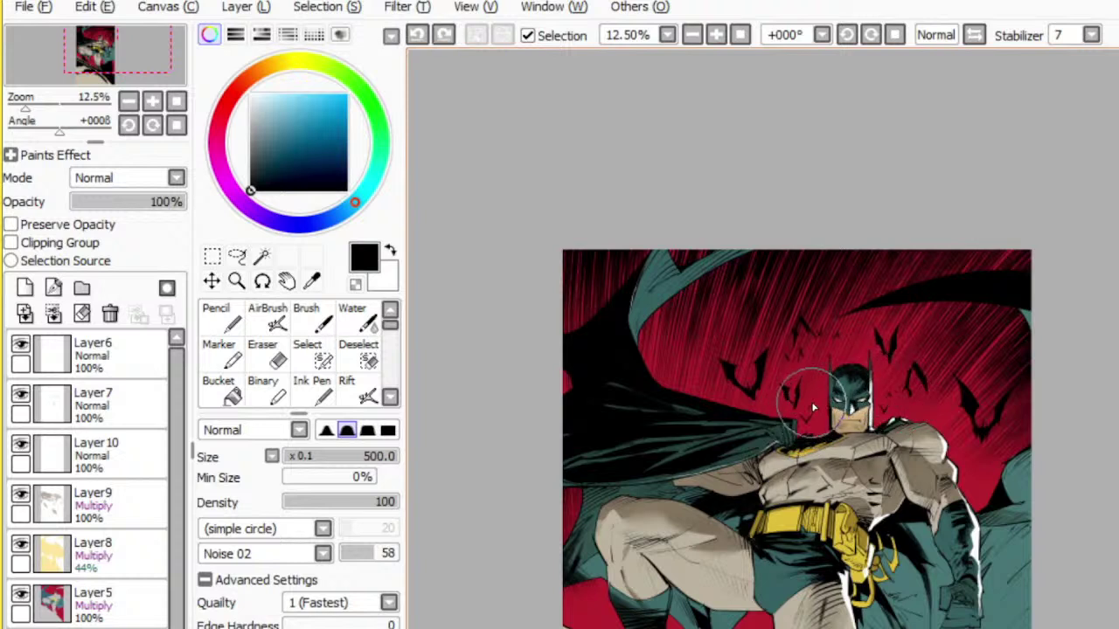
{"action": "key", "text": "ctrl+y"}
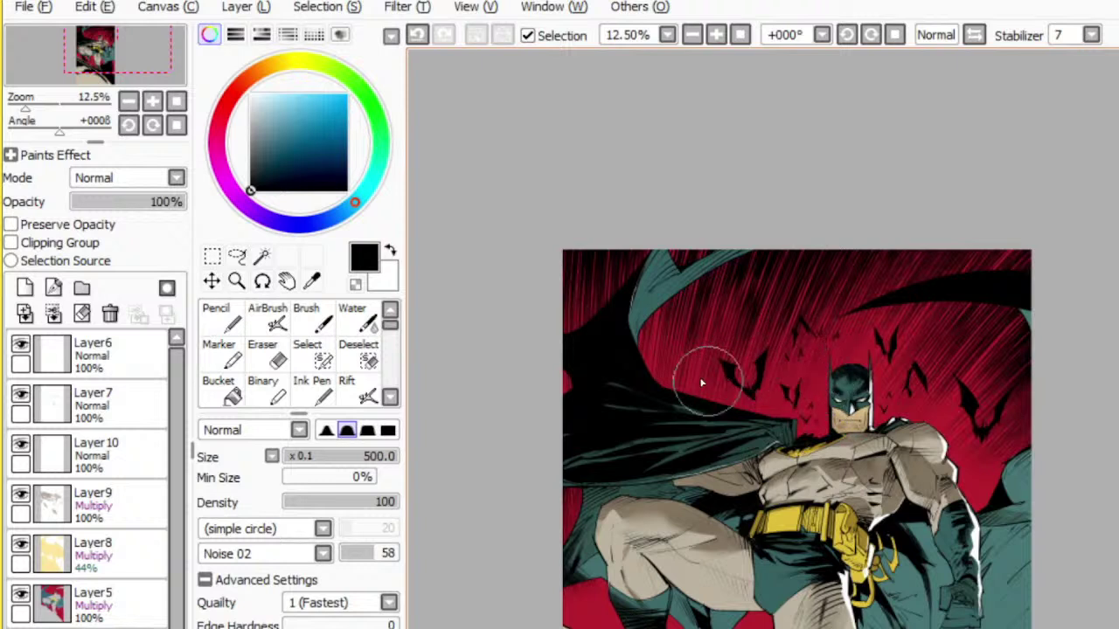
- Draw one bat above the flowing cape and another below the dark cape tip across the sky, filling both with black
{"action": "key", "text": "ctrl+z"}
{"action": "mouse_move", "coordinate": [676, 374]}
{"action": "left_mouse_down"}
{"action": "mouse_move", "coordinate": [691, 390]}
{"action": "mouse_move", "coordinate": [693, 376]}
{"action": "left_mouse_up"}
{"action": "key", "text": "g"}
{"action": "left_click", "coordinate": [692, 369]}
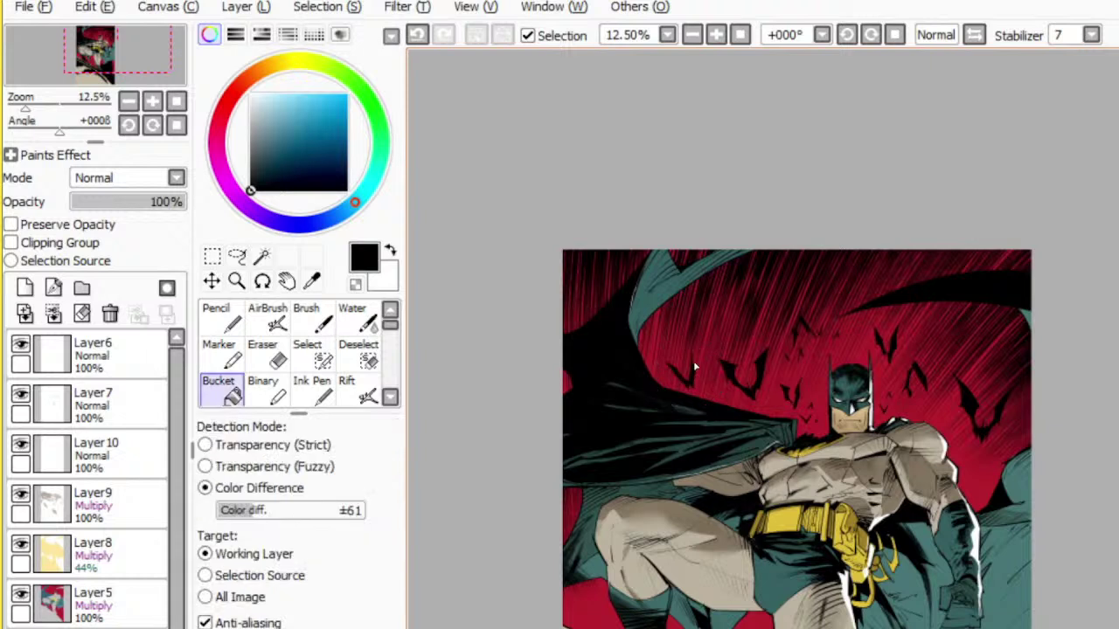
{"action": "key", "text": "n"}
{"action": "key", "text": "ctrl+z"}
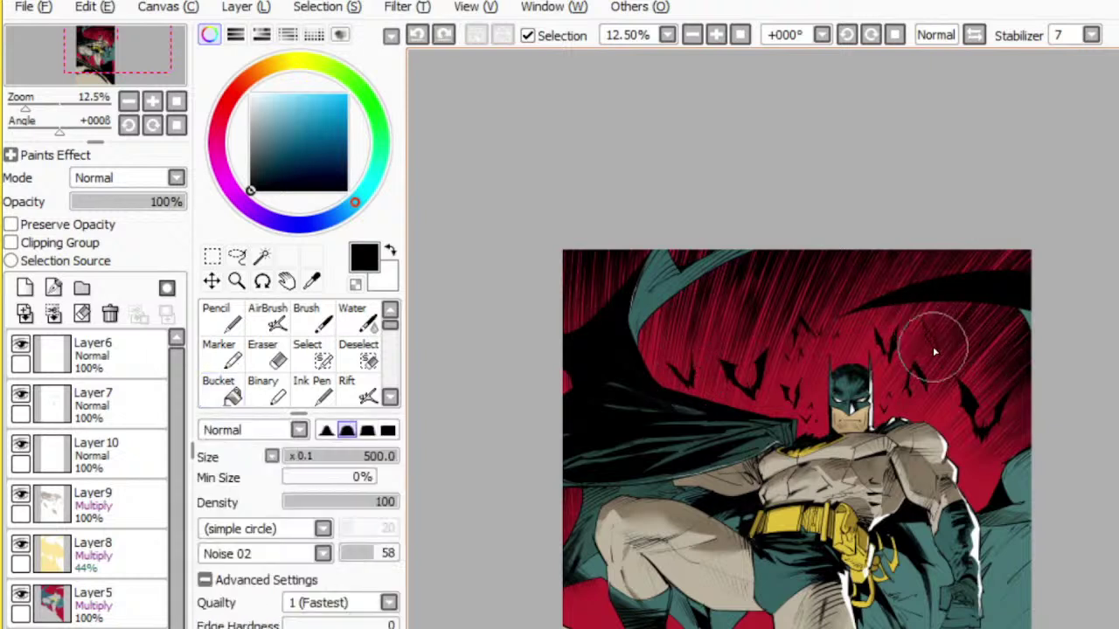
{"action": "key", "text": "ctrl+y"}
{"action": "key", "text": "g"}
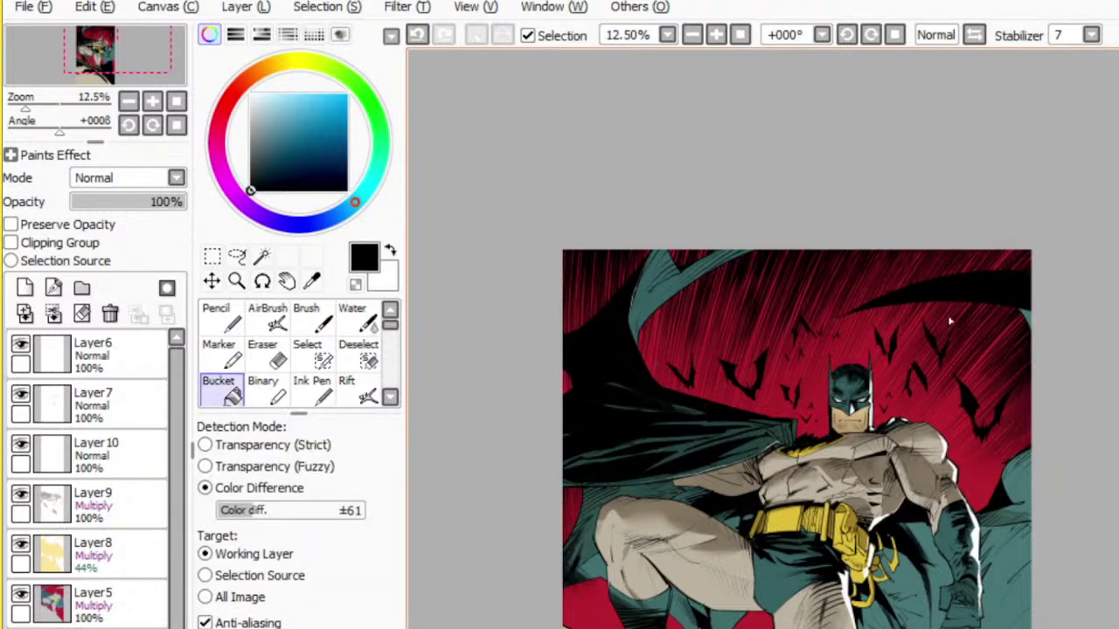
- Add more small black bats in the red sky above the shoulder and around the large bat beside it
{"action": "key", "text": "b"}
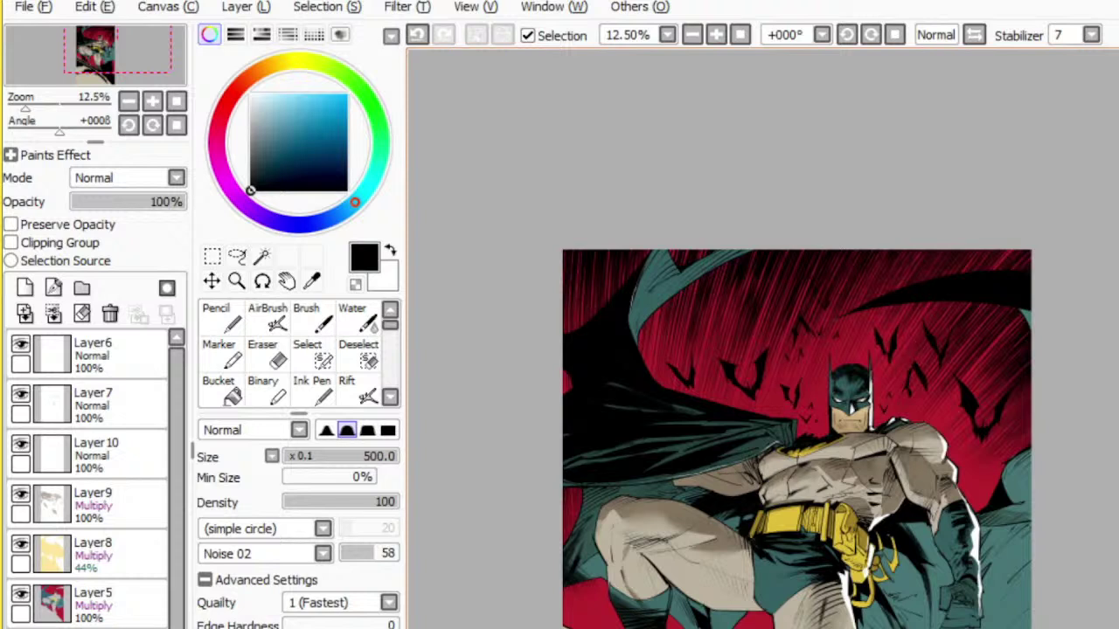
{"action": "key", "text": "g"}
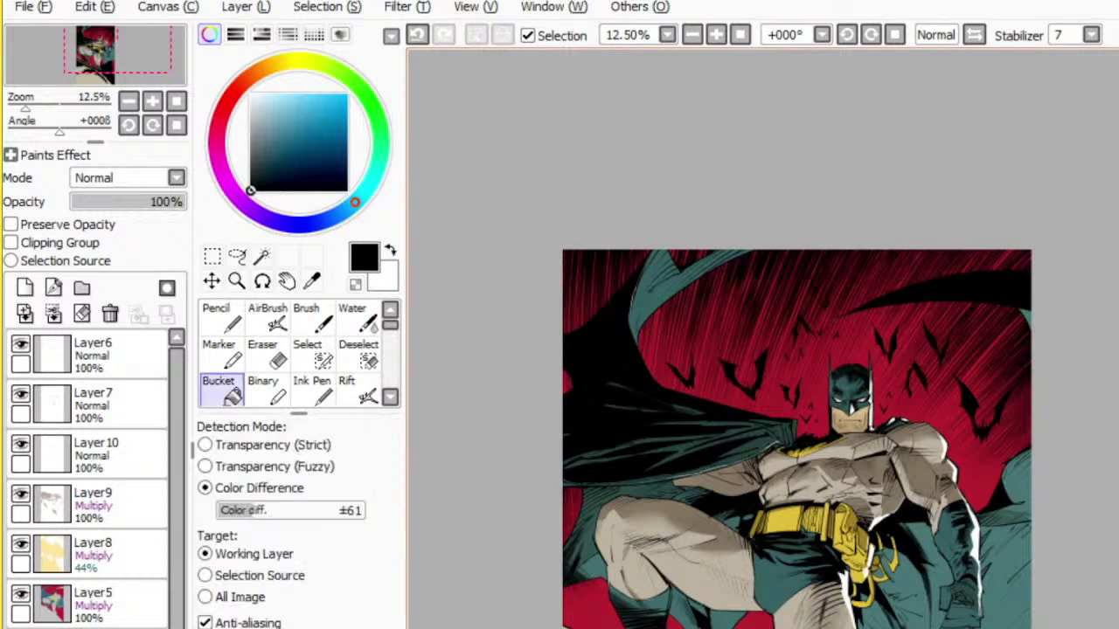
{"action": "key", "text": "b"}
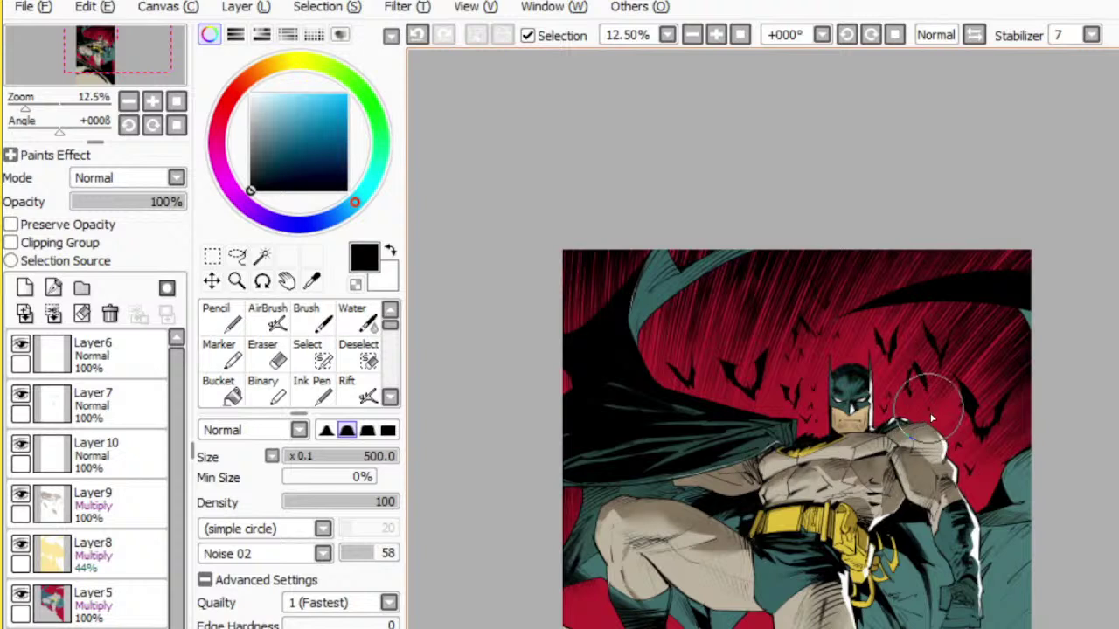
{"action": "key", "text": "ctrl+z"}
{"action": "left_click_drag", "start_coordinate": [922, 408], "coordinate": [935, 408]}
{"action": "key", "text": "ctrl+z"}
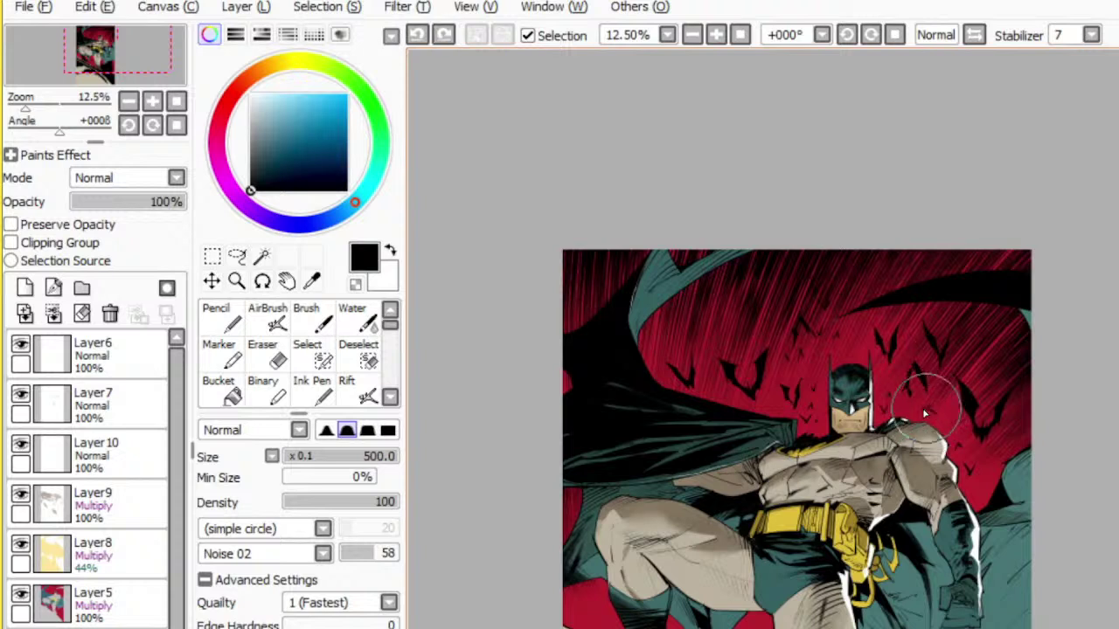
{"action": "key", "text": "ctrl+y"}
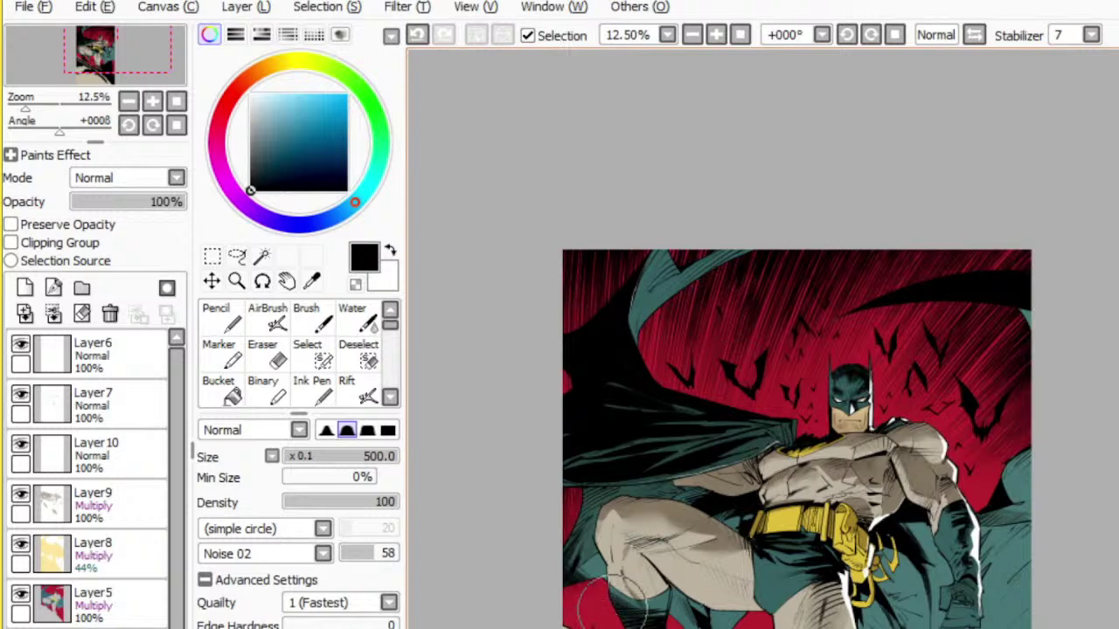
- Enlarge the brush and paint black shadow along the upper rim of the dome below the figure
{"action": "left_click_drag", "start_coordinate": [766, 627], "coordinate": [721, 448]}
{"action": "key", "text": "b"}
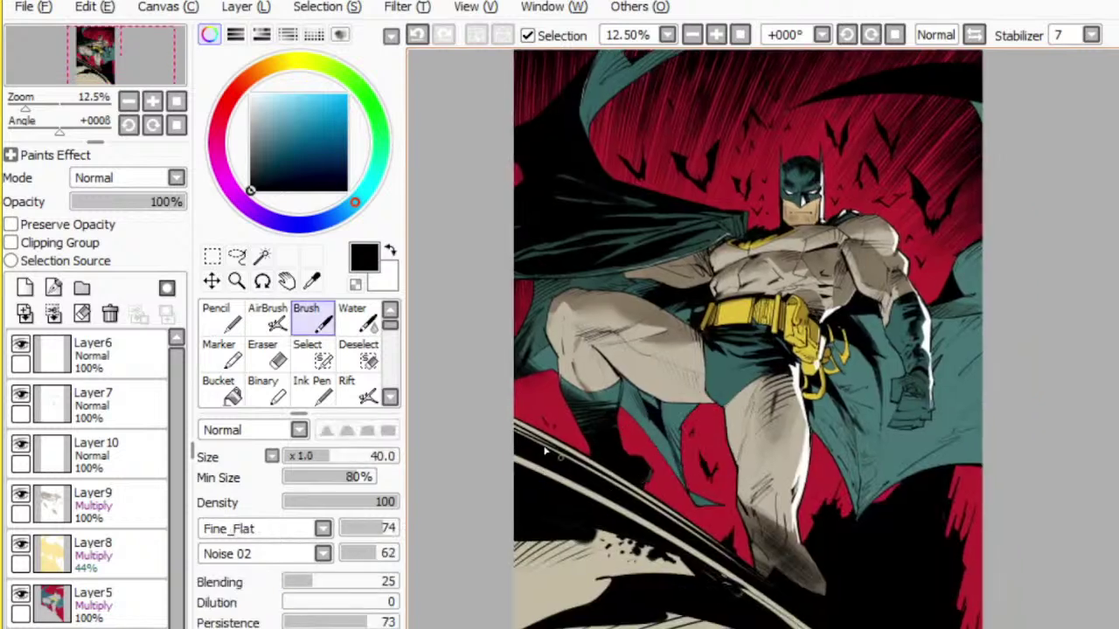
{"action": "key", "text": "]"}
{"action": "key", "text": "]"}
{"action": "key", "text": "]"}
{"action": "key", "text": "]"}
{"action": "mouse_move", "coordinate": [516, 425]}
{"action": "left_mouse_down"}
{"action": "mouse_move", "coordinate": [662, 512]}
{"action": "mouse_move", "coordinate": [767, 603]}
{"action": "left_mouse_up"}
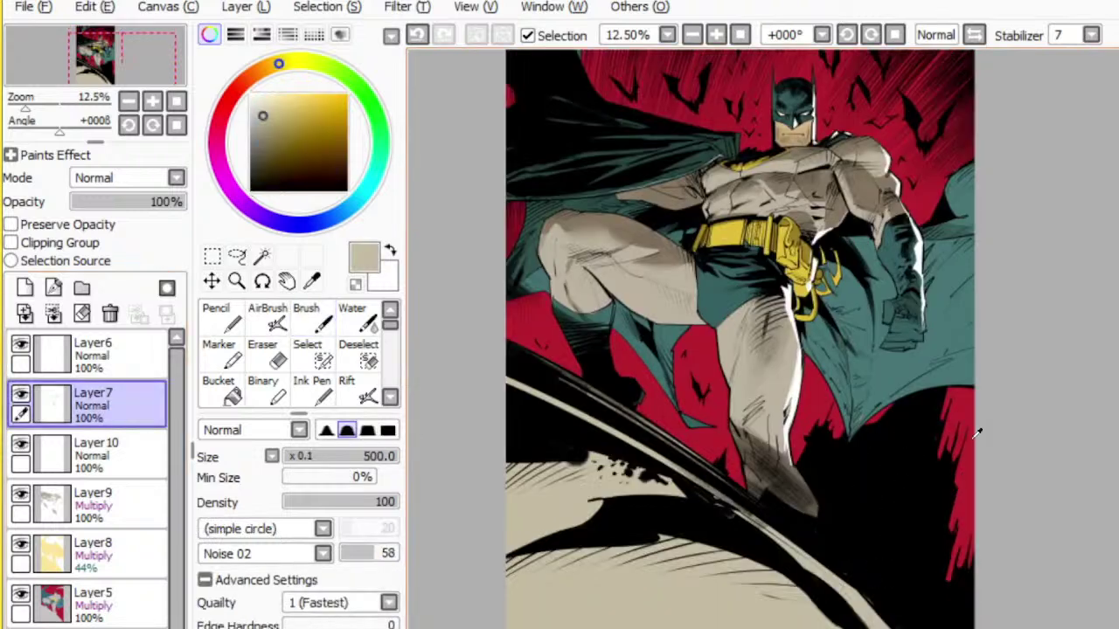
- Sample the background red and sign the artwork with the artist's signature and year on the black area beside the boot
{"action": "left_click", "coordinate": [971, 464], "text": "alt"}
{"action": "key", "text": "ctrl+z"}
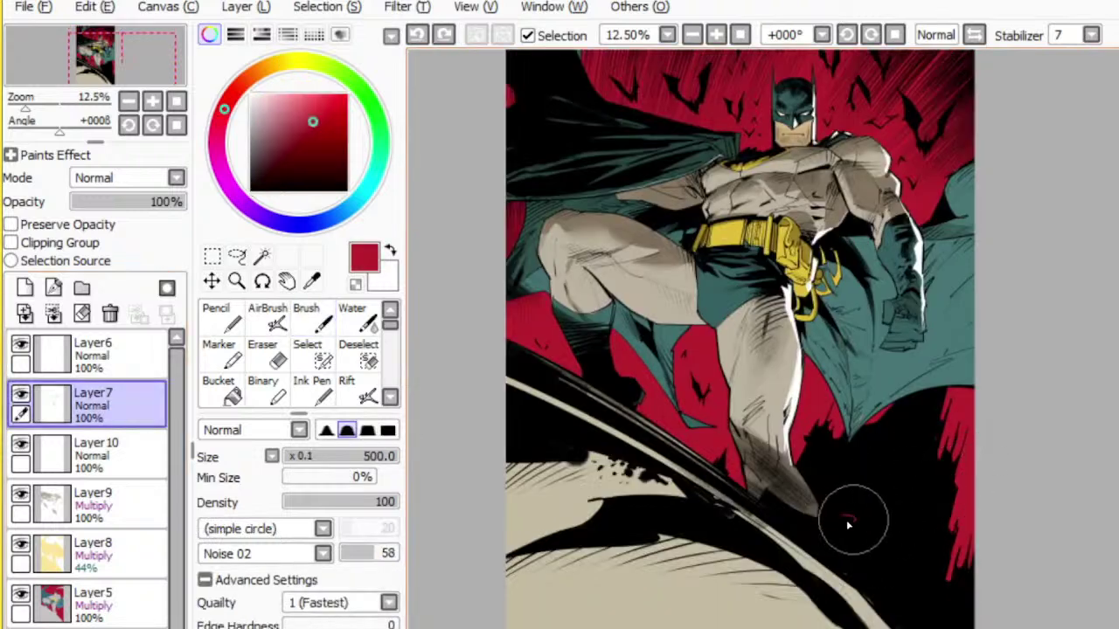
{"action": "mouse_move", "coordinate": [848, 526]}
{"action": "left_mouse_down"}
{"action": "mouse_move", "coordinate": [895, 523]}
{"action": "mouse_move", "coordinate": [866, 550]}
{"action": "mouse_move", "coordinate": [882, 537]}
{"action": "mouse_move", "coordinate": [898, 553]}
{"action": "mouse_move", "coordinate": [857, 599]}
{"action": "left_mouse_up"}
- Sample white and paint a thin rim light down the outer edge of the standing leg's boot to the foot
{"action": "right_click", "coordinate": [764, 454]}
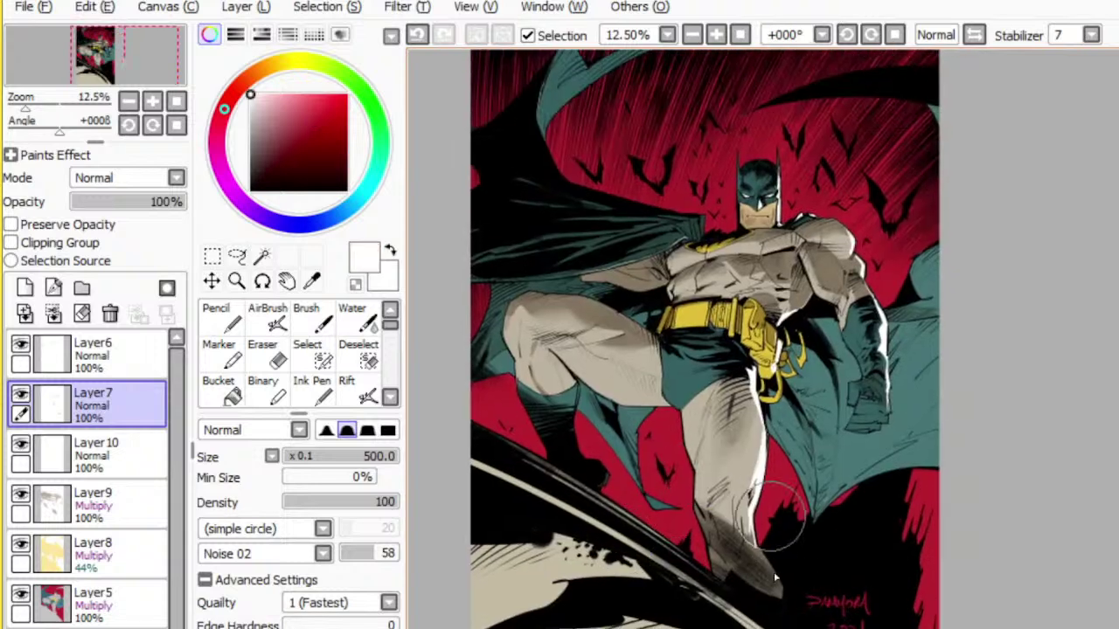
{"action": "left_click_drag", "start_coordinate": [774, 577], "coordinate": [783, 599]}
{"action": "key", "text": "ctrl+z"}
{"action": "mouse_move", "coordinate": [754, 545]}
{"action": "left_mouse_down"}
{"action": "mouse_move", "coordinate": [784, 592]}
{"action": "mouse_move", "coordinate": [778, 614]}
{"action": "left_mouse_up"}
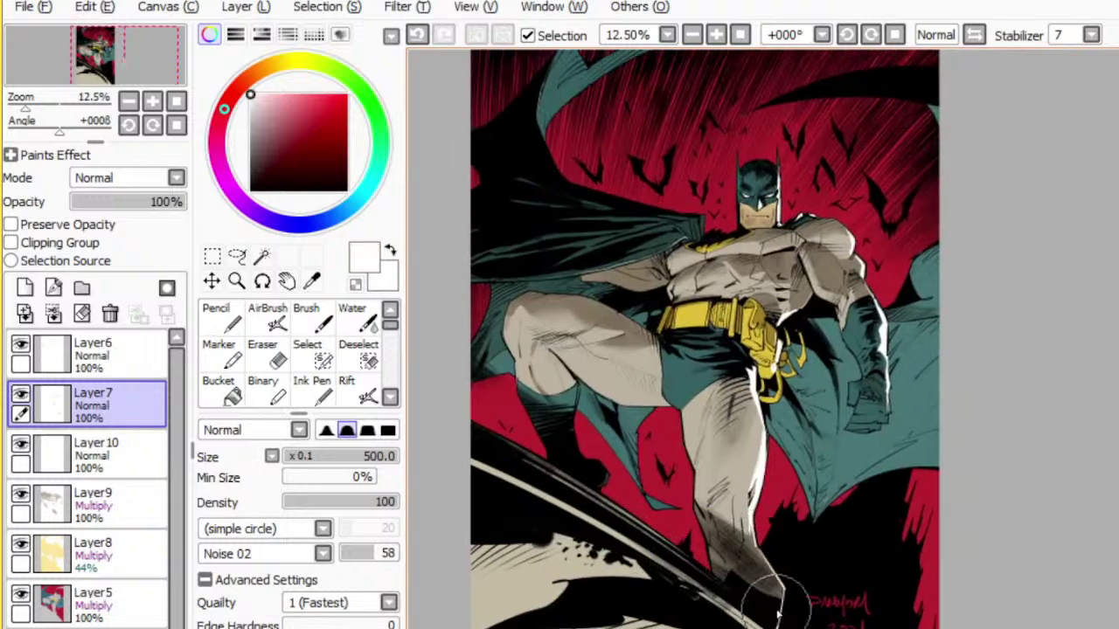
{"action": "scroll", "coordinate": [787, 624], "scroll_direction": "down", "scroll_amount": 1}
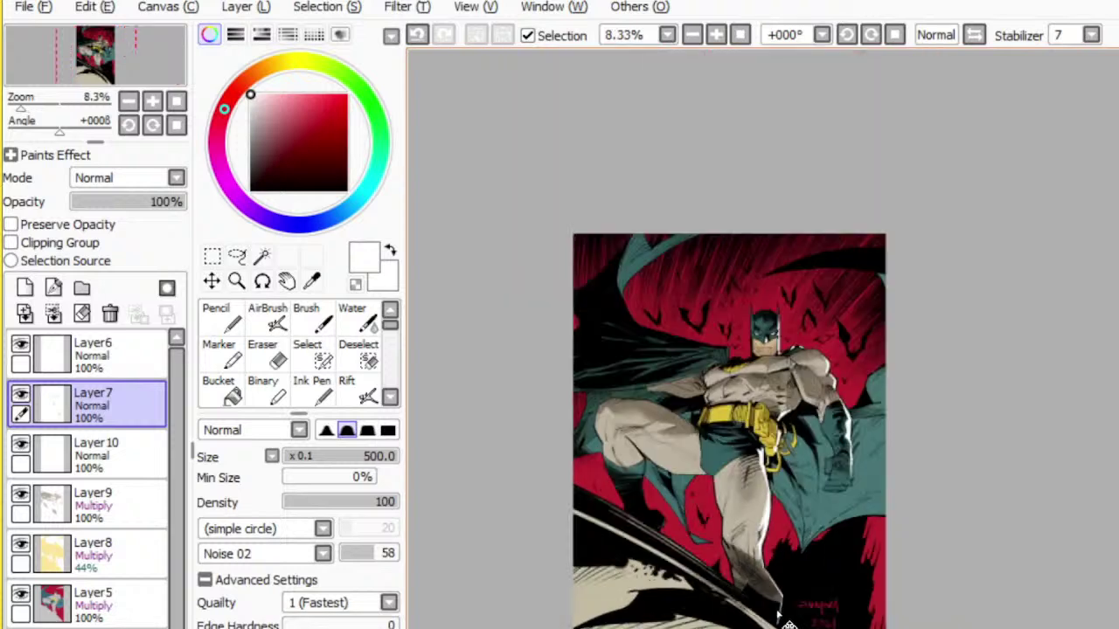
{"action": "scroll", "coordinate": [787, 624], "scroll_direction": "up", "scroll_amount": 1}
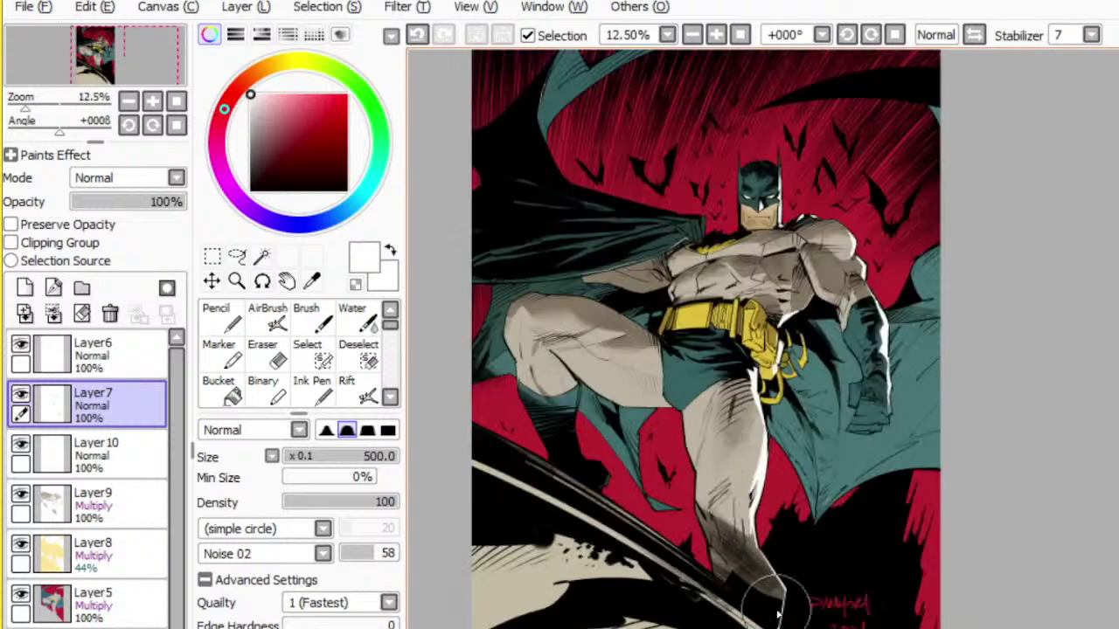